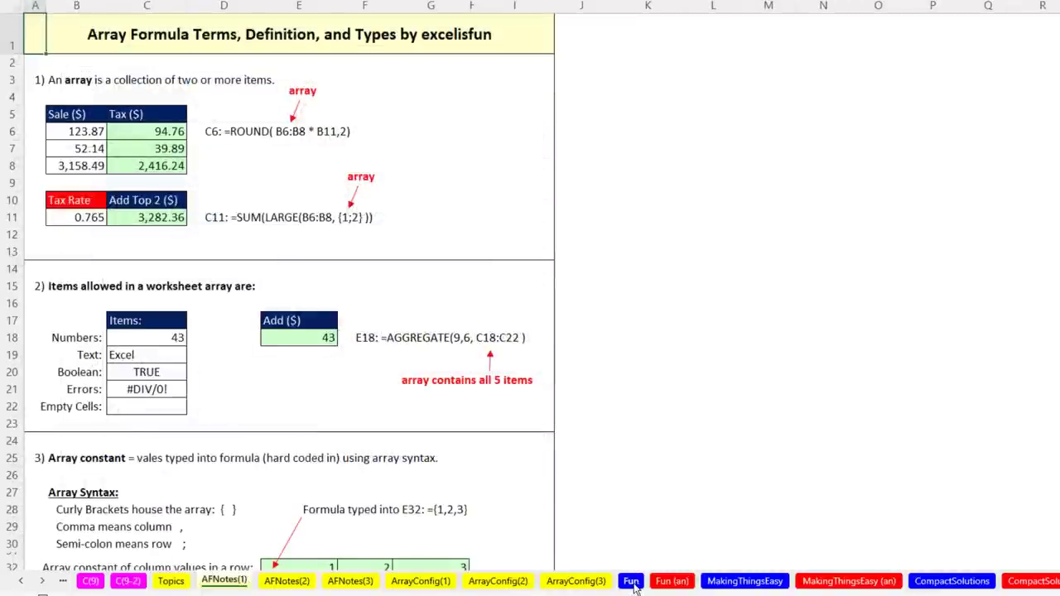
# On the Fun sheet, calculate the Commission $ column with =[@[Sales($)]]*$E$2, locking the commission rate reference.
pyautogui.click(632, 581)
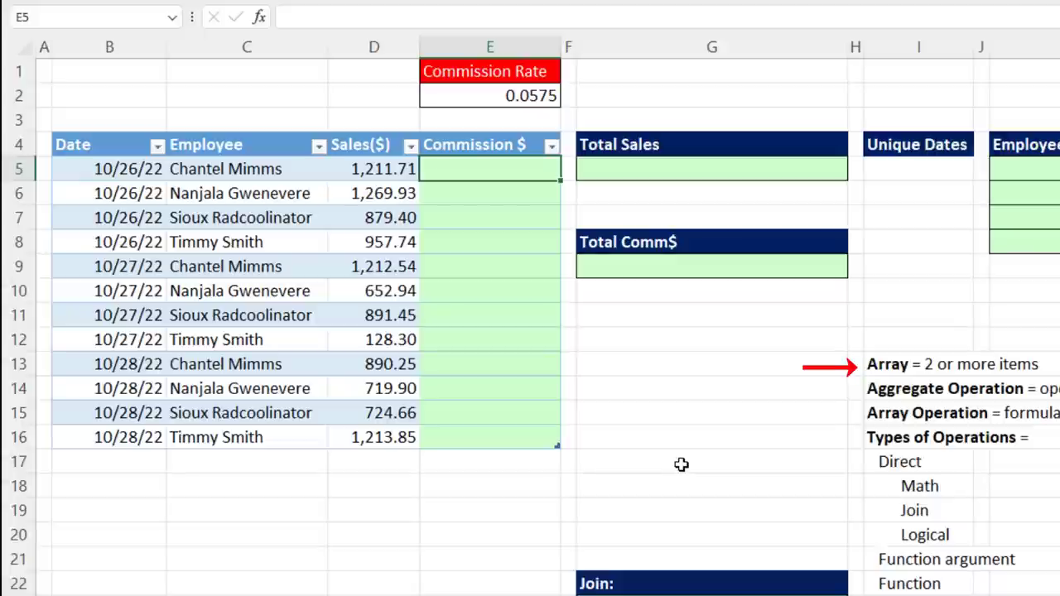
pyautogui.moveTo(360, 171); pyautogui.dragTo(379, 431)
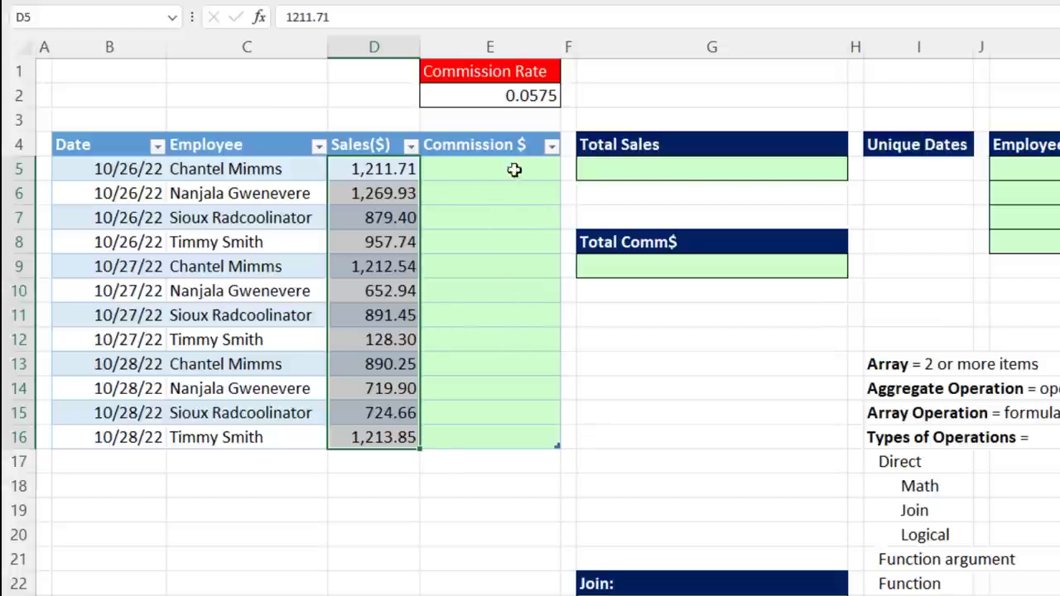
pyautogui.click(460, 167)
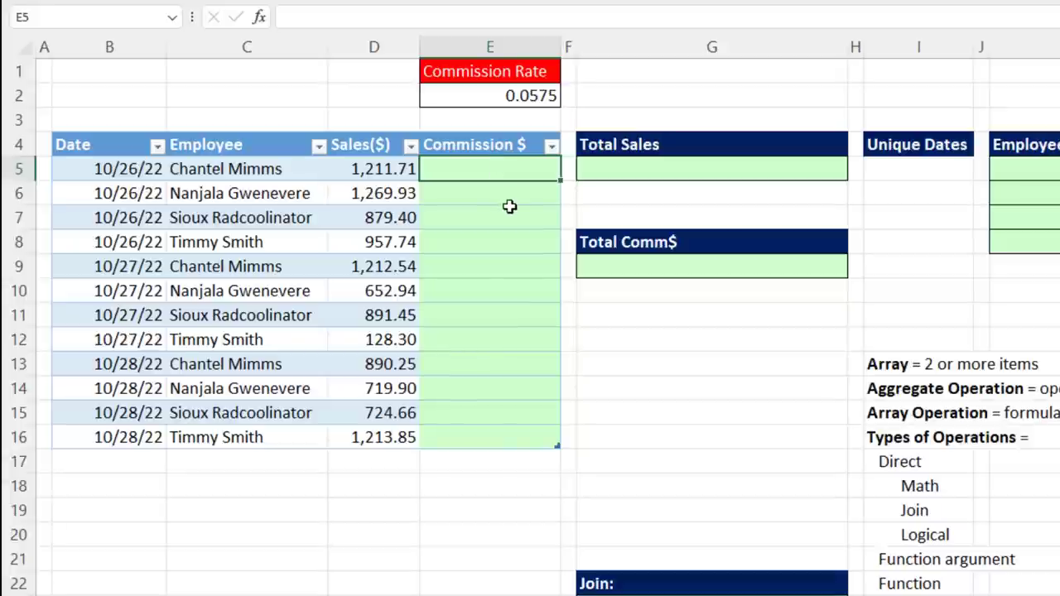
pyautogui.write('=')
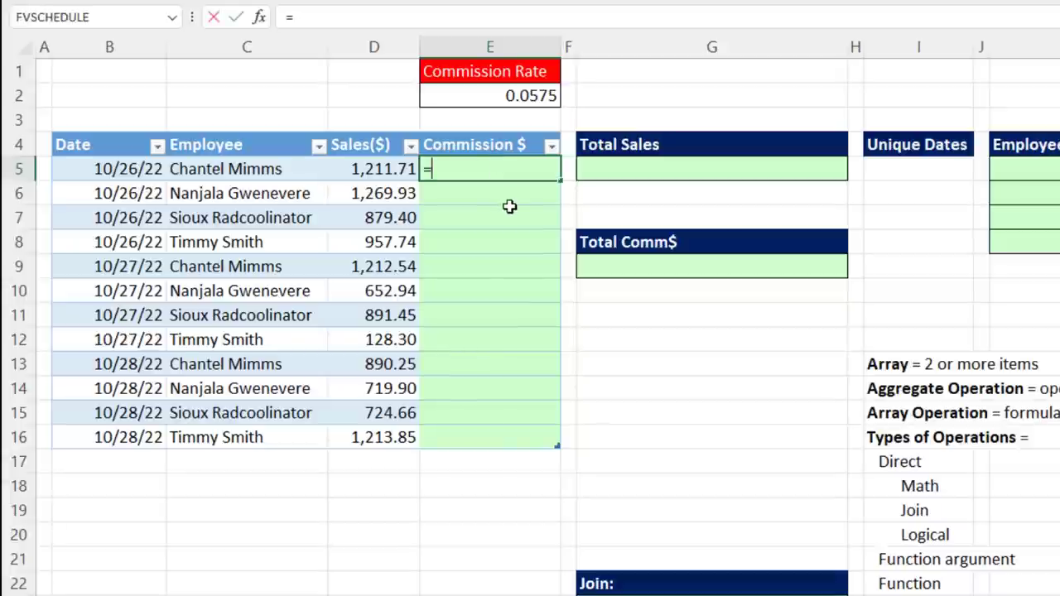
pyautogui.click(367, 169)
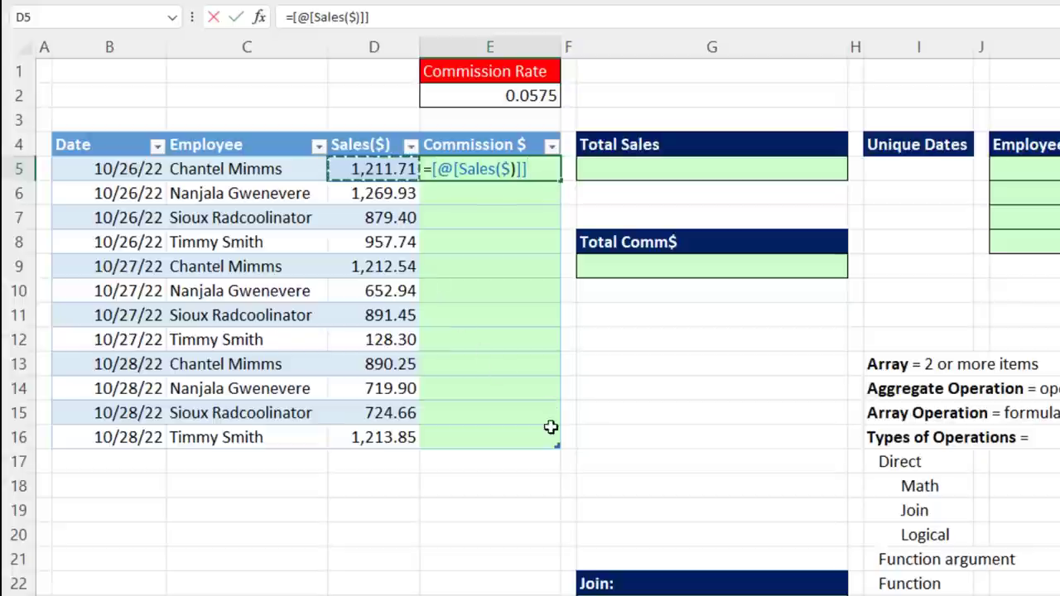
pyautogui.write('*')
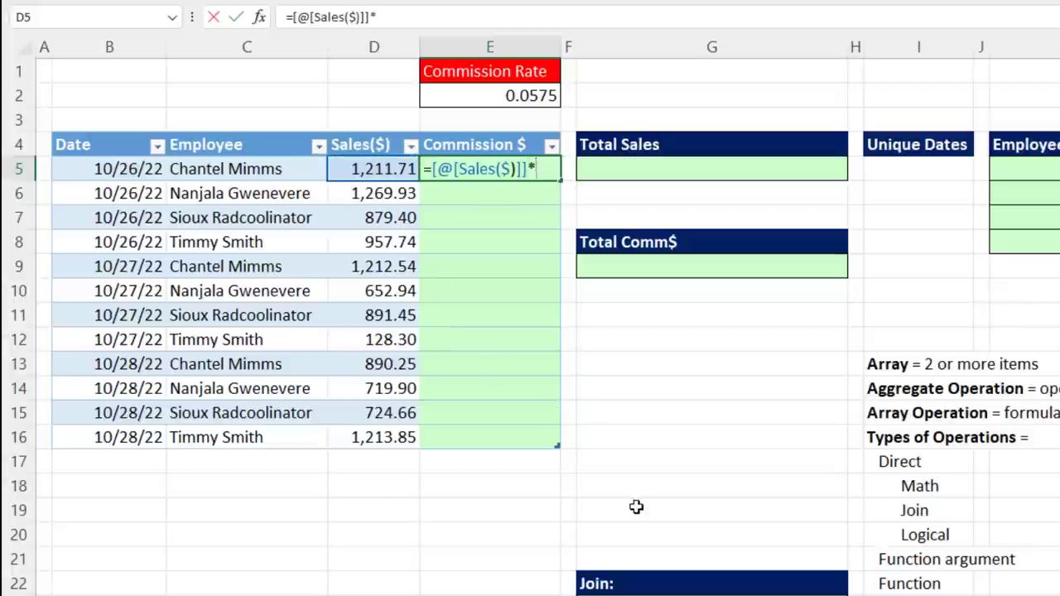
pyautogui.click(514, 96)
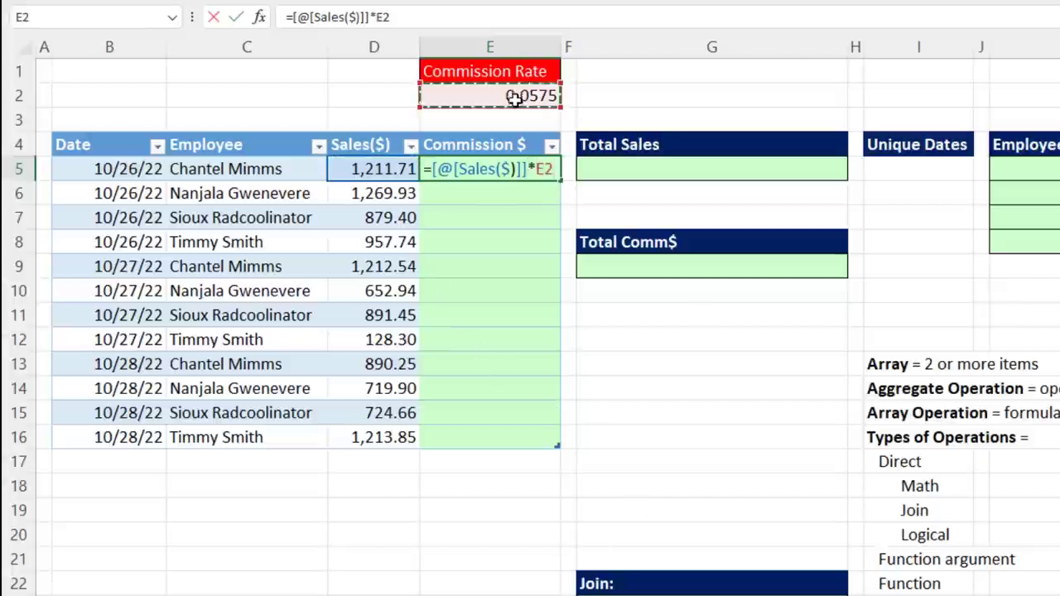
pyautogui.press('F4')
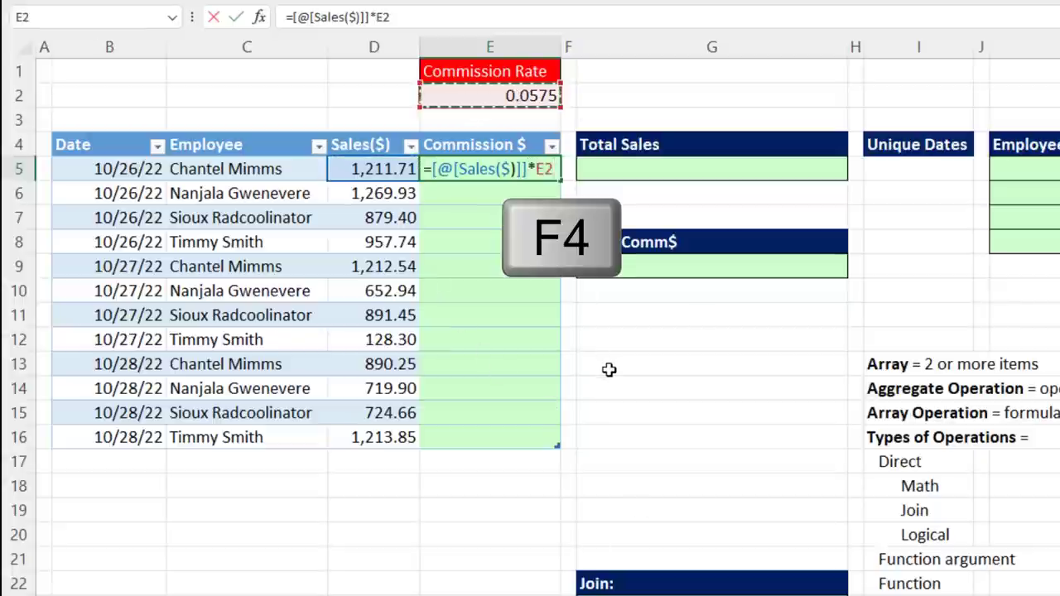
pyautogui.press('F4')
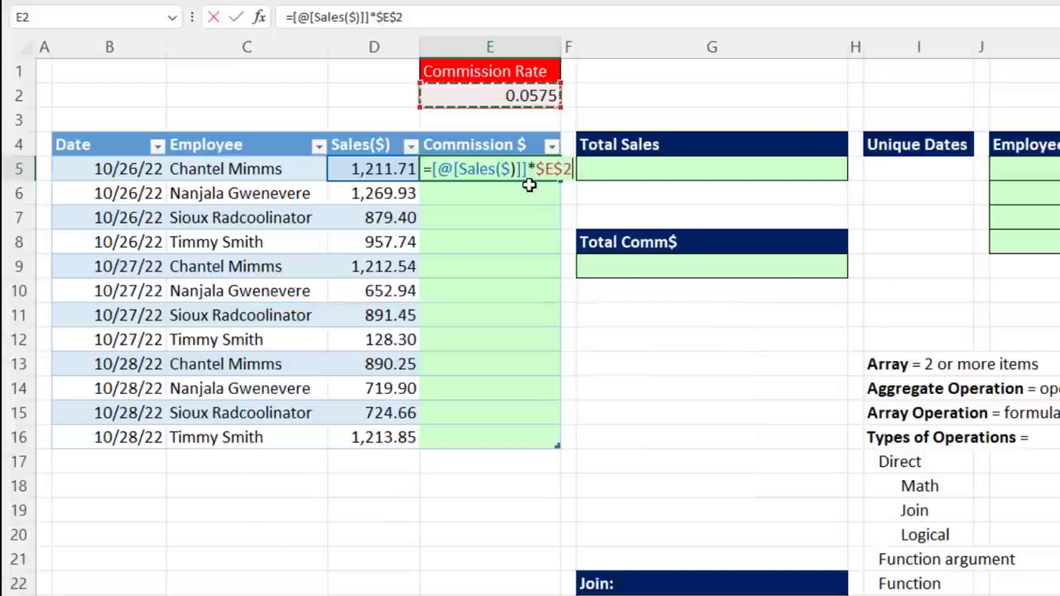
pyautogui.press('Return')
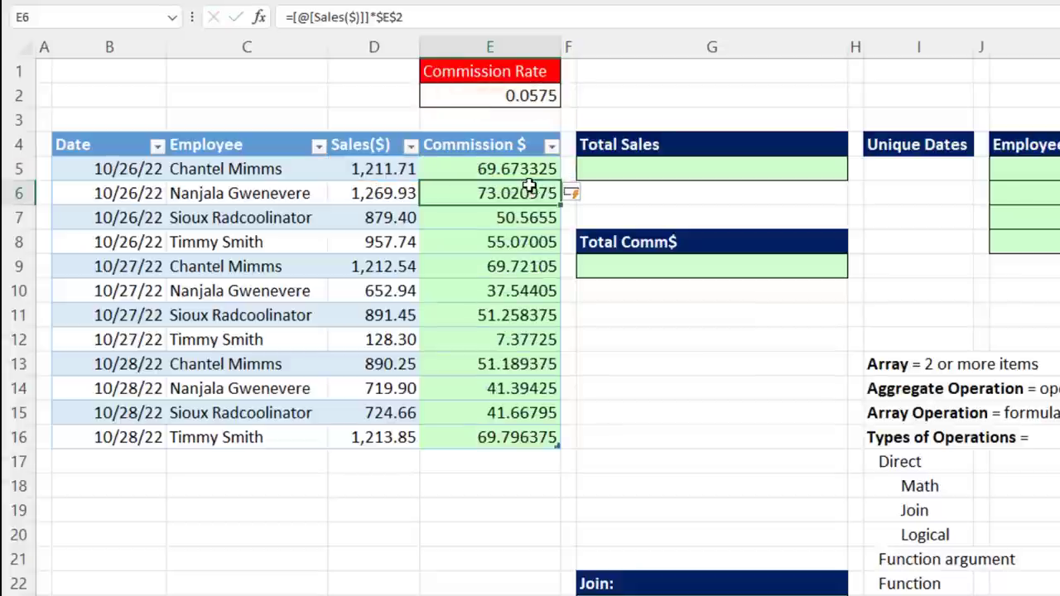
pyautogui.click(490, 169)
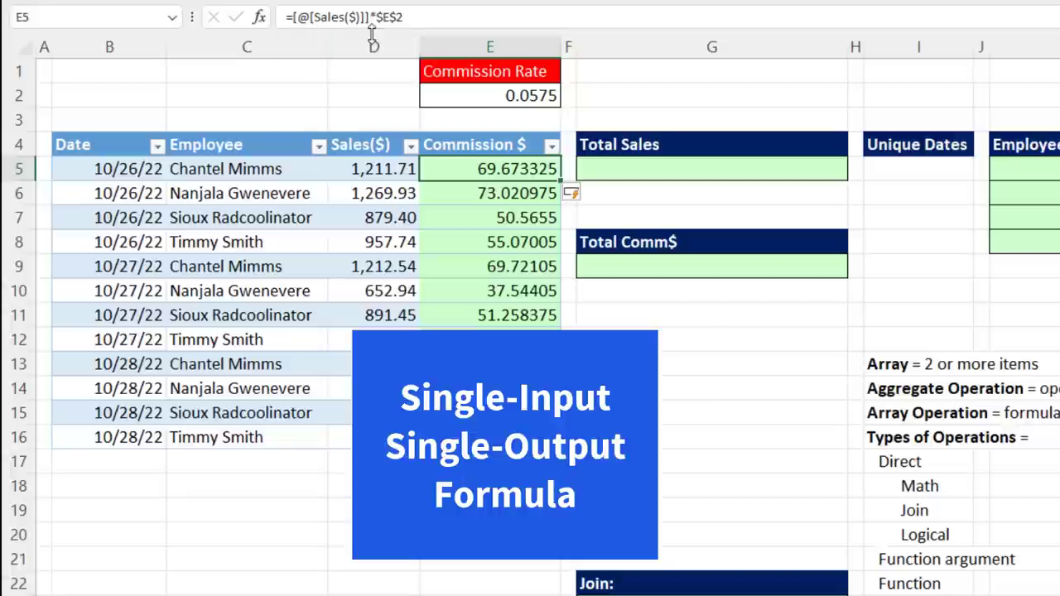
pyautogui.click(478, 189)
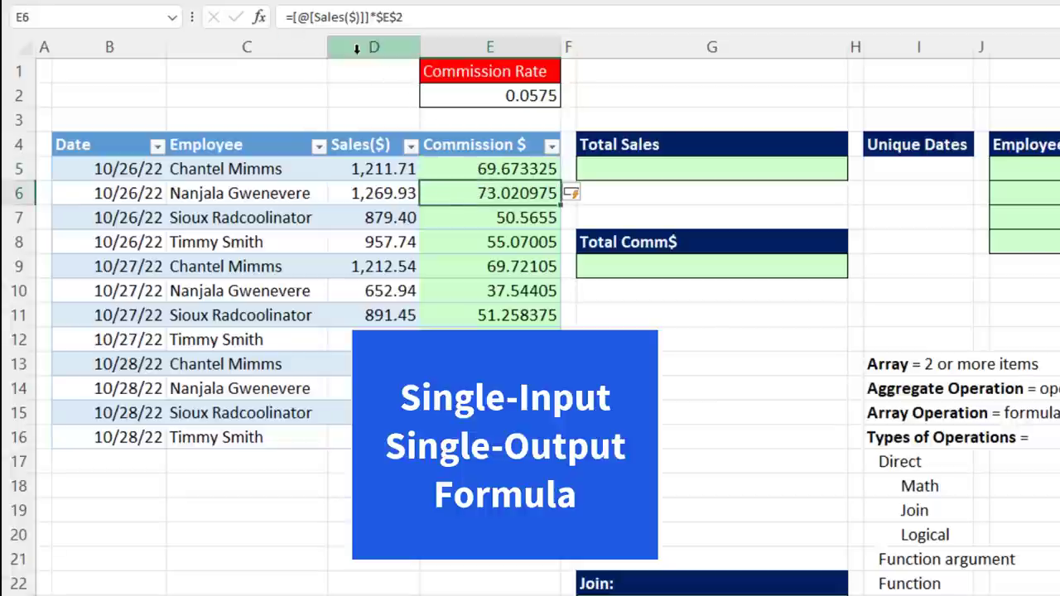
pyautogui.click(452, 216)
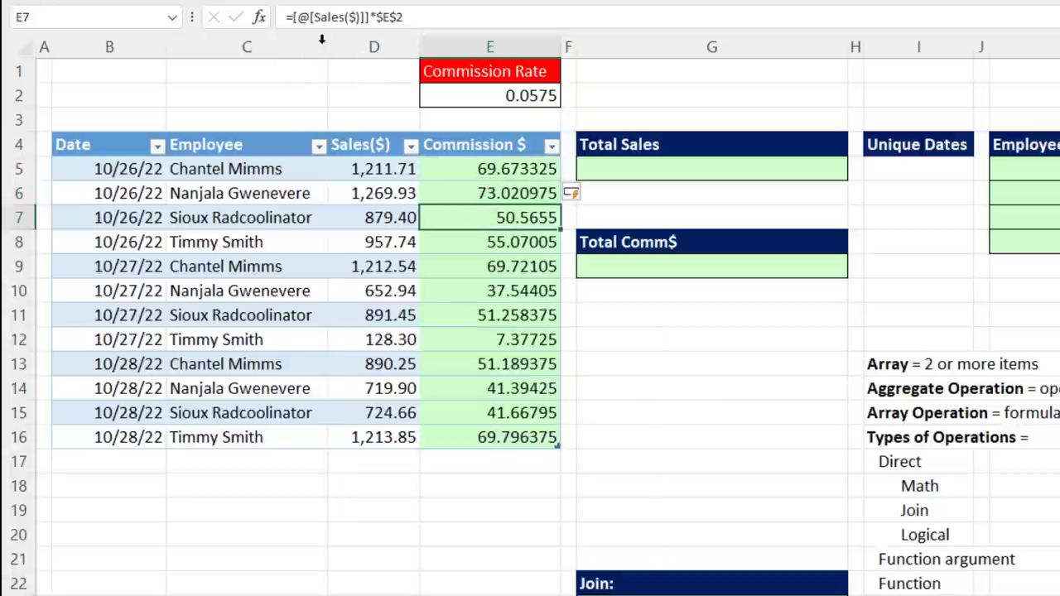
# Wrap the Commission $ column formula in ROUND with 2 digits, giving =ROUND([@[Sales($)]]*$E$2,2), and check it down the column.
pyautogui.click(463, 170)
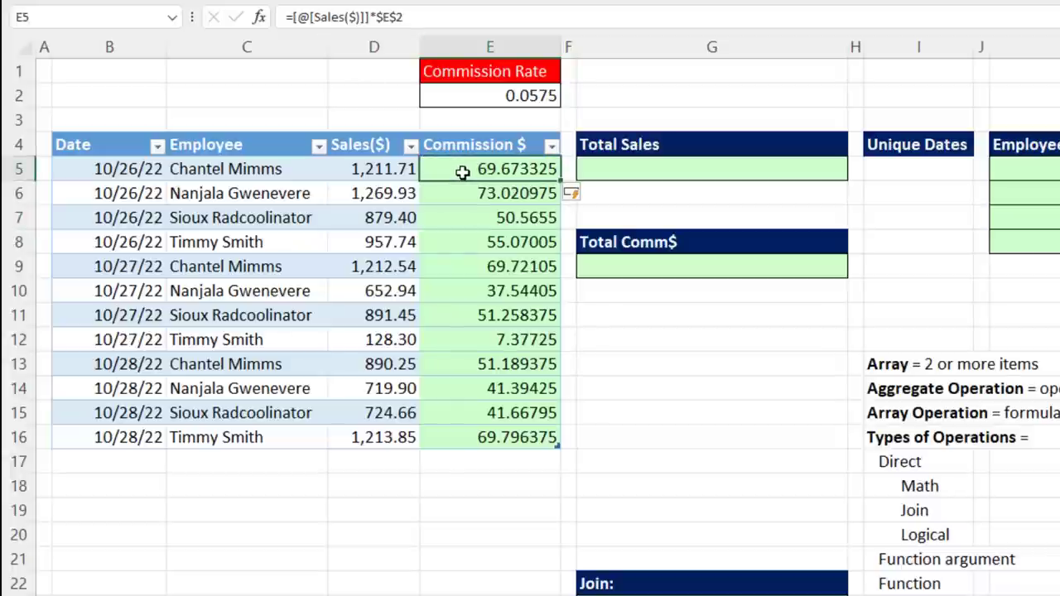
pyautogui.press('F2')
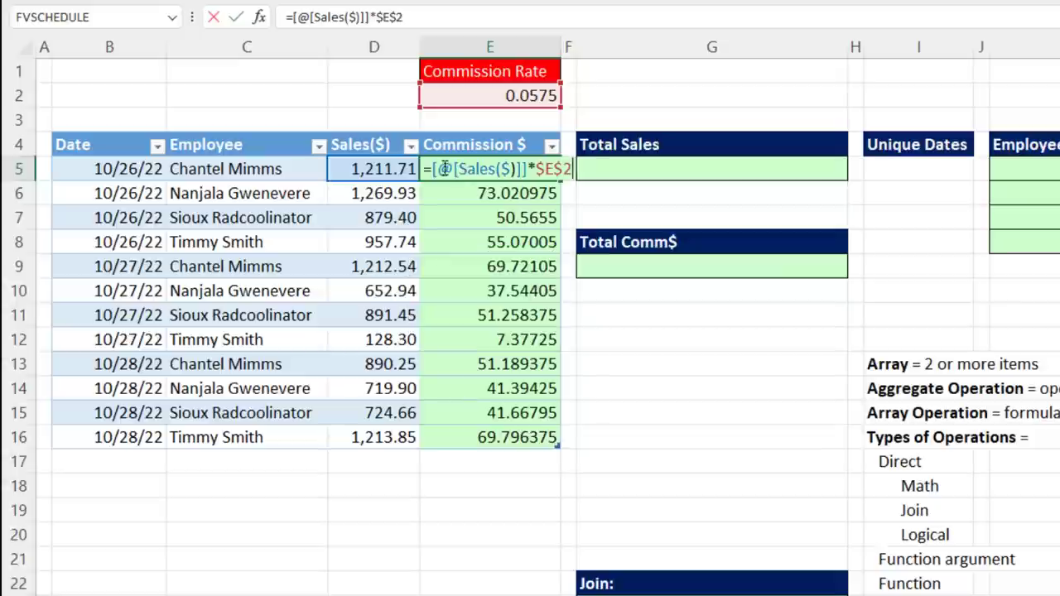
pyautogui.click(434, 170)
pyautogui.write('roun')
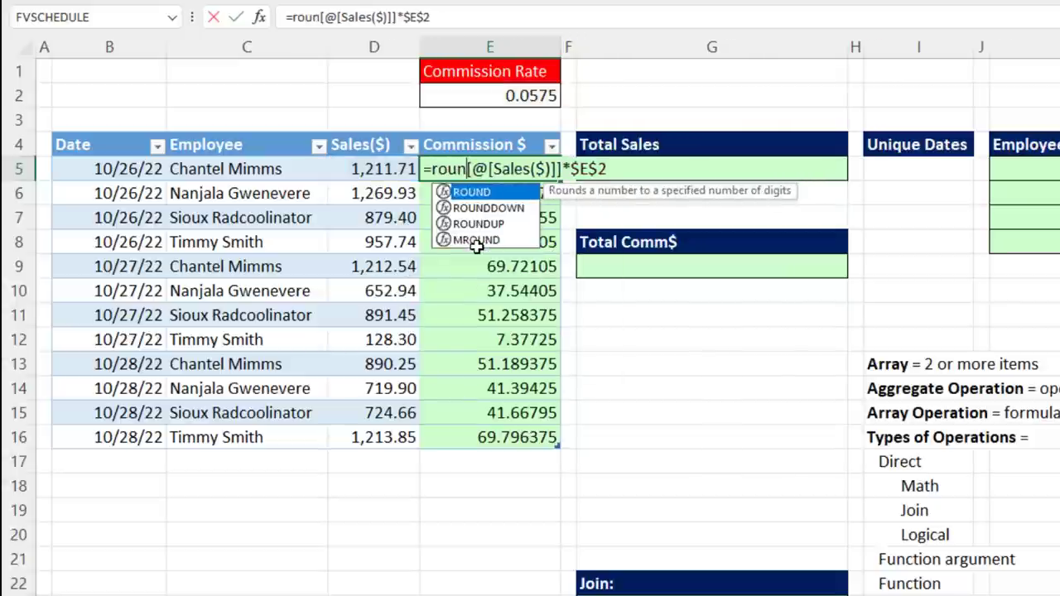
pyautogui.press('Tab')
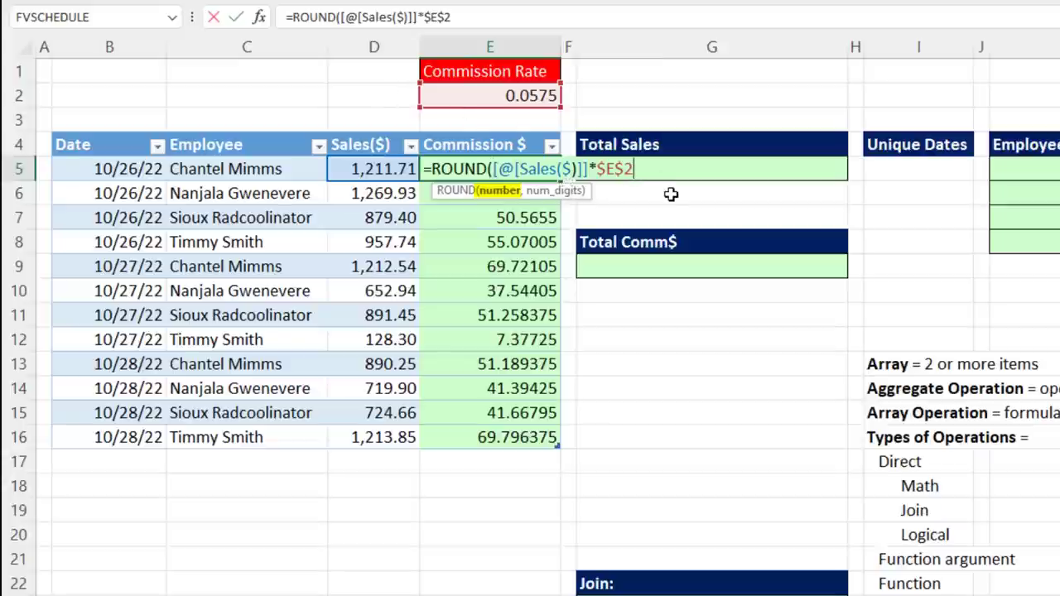
pyautogui.write(',')
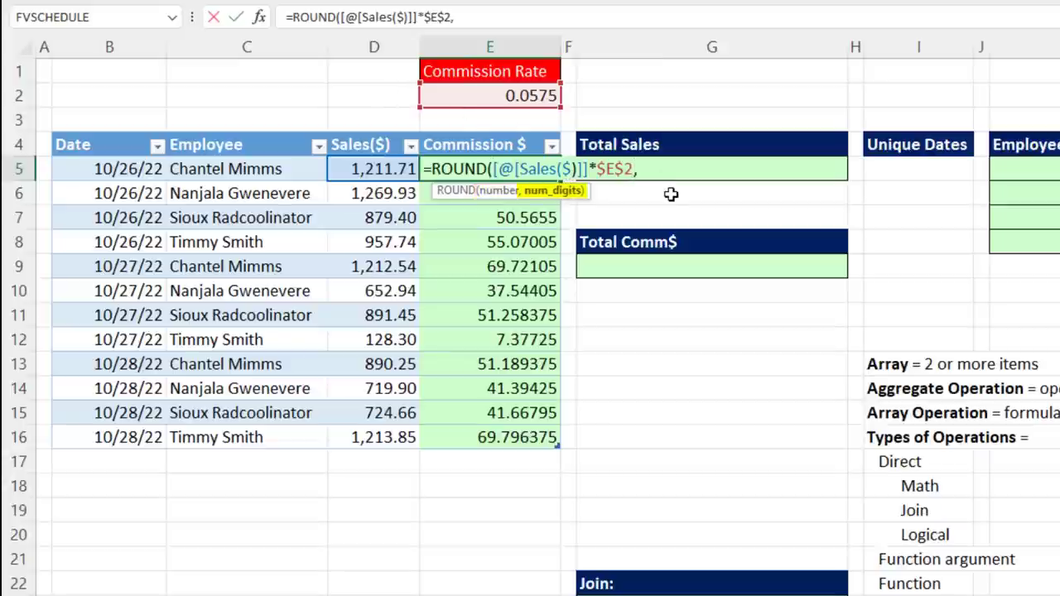
pyautogui.write('2)')
pyautogui.press('Return')
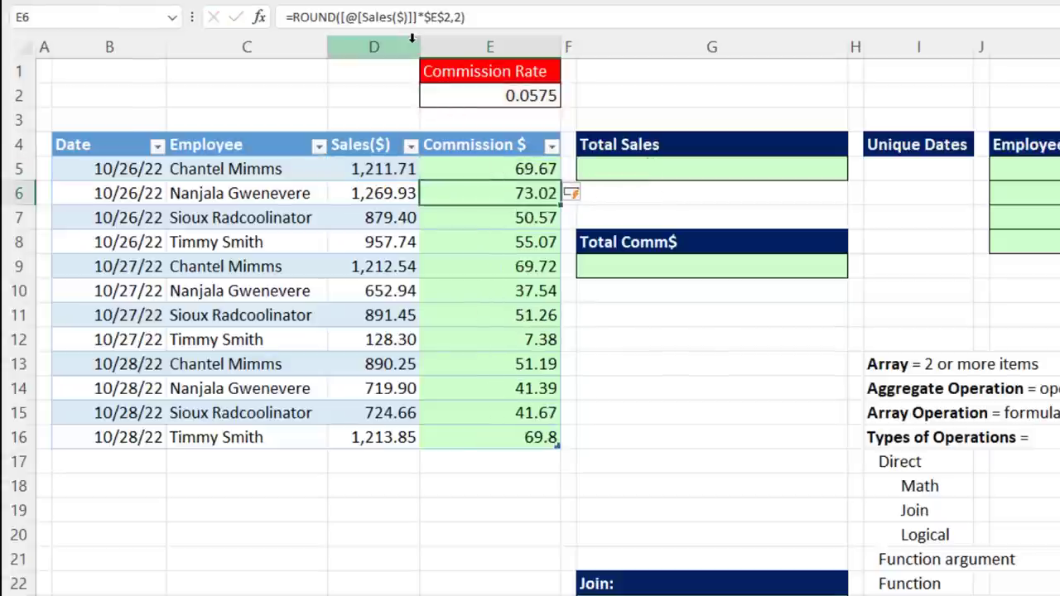
pyautogui.press('Down')
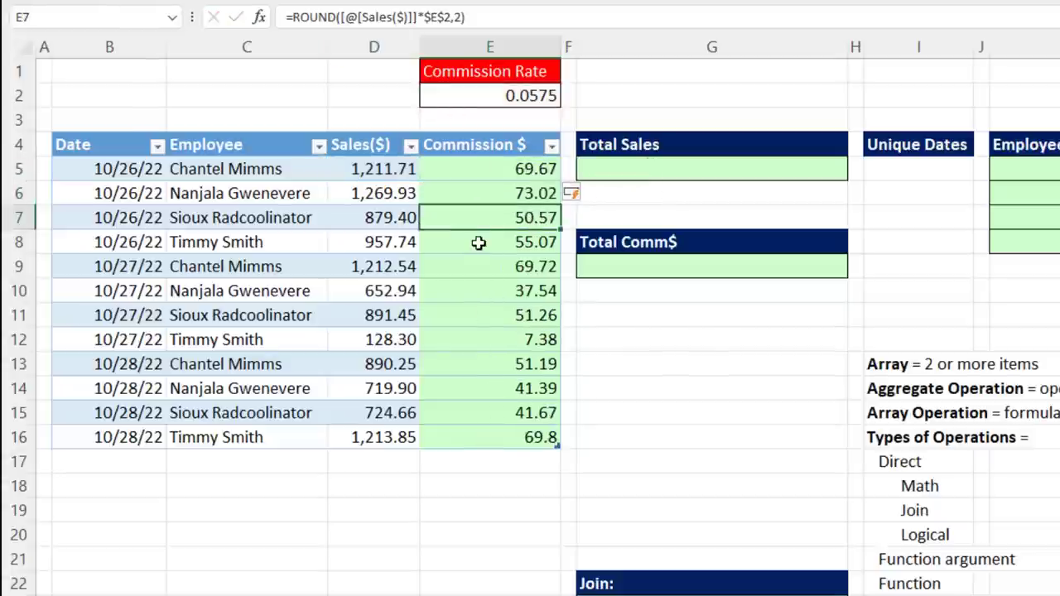
pyautogui.click(479, 240)
pyautogui.click(489, 270)
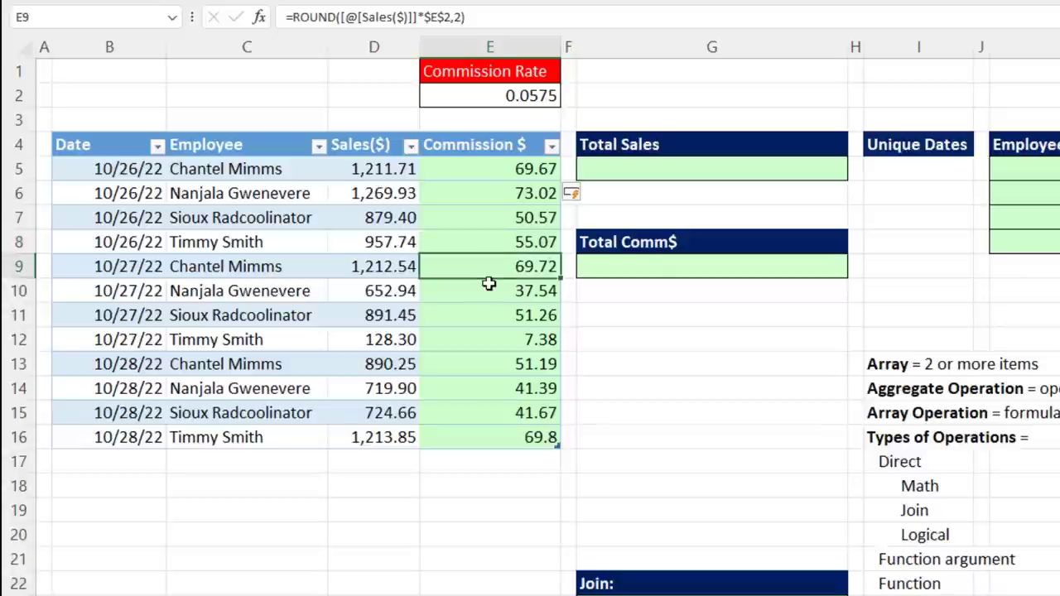
pyautogui.click(487, 289)
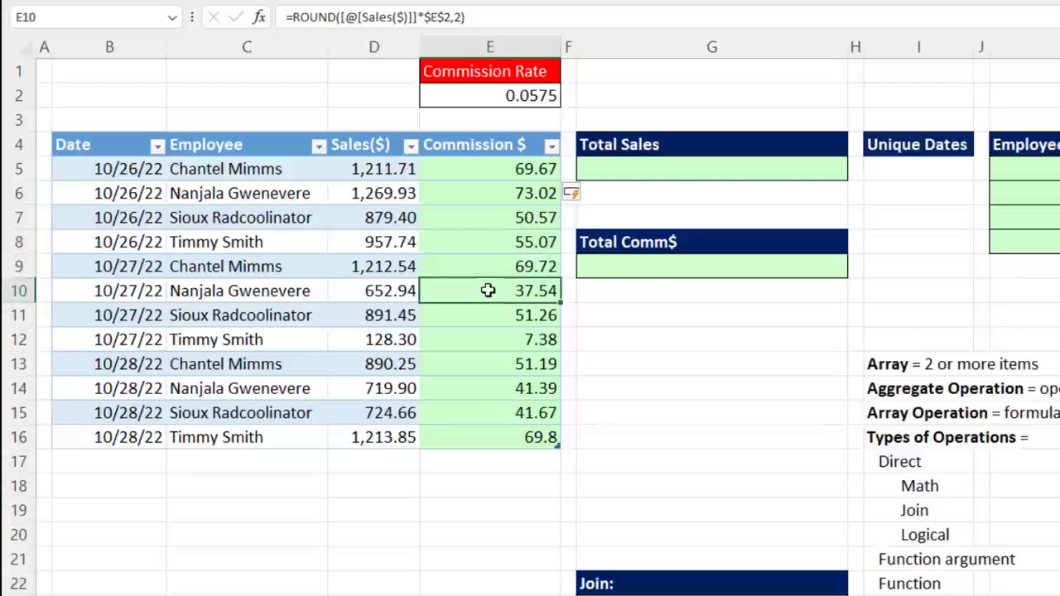
# Sum the table's whole Commission $ column in cell G5 with =SUM(Sales01[Commission $]).
pyautogui.click(611, 169)
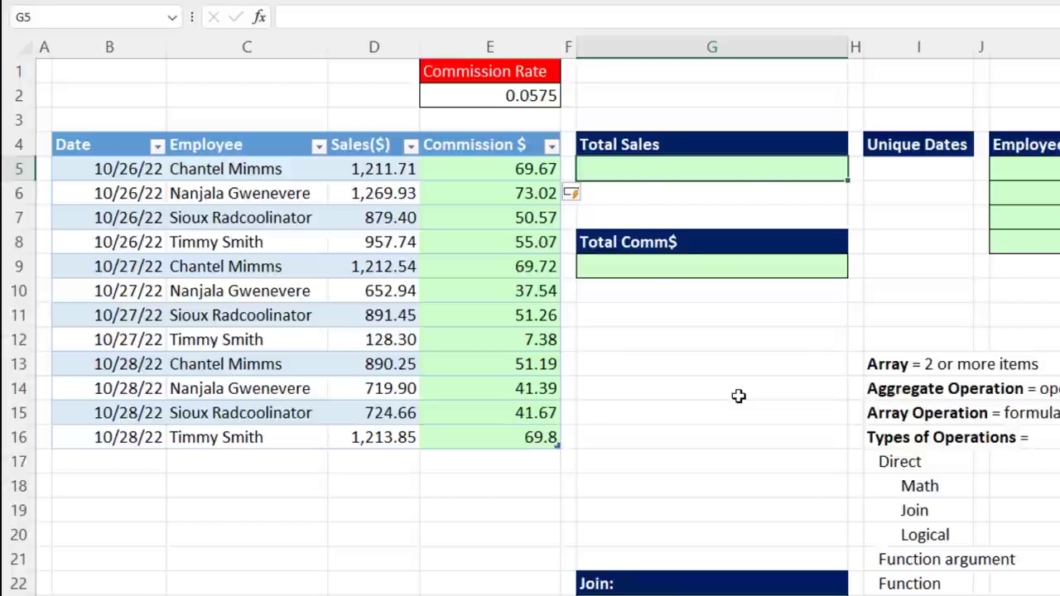
pyautogui.hotkey('alt', '=')
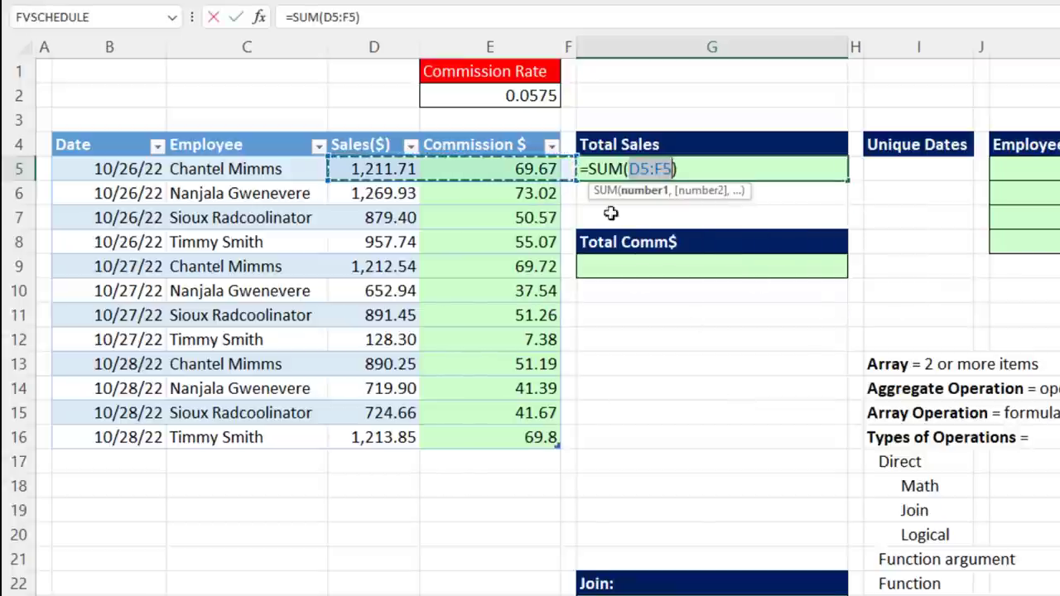
pyautogui.moveTo(488, 169); pyautogui.dragTo(490, 429)
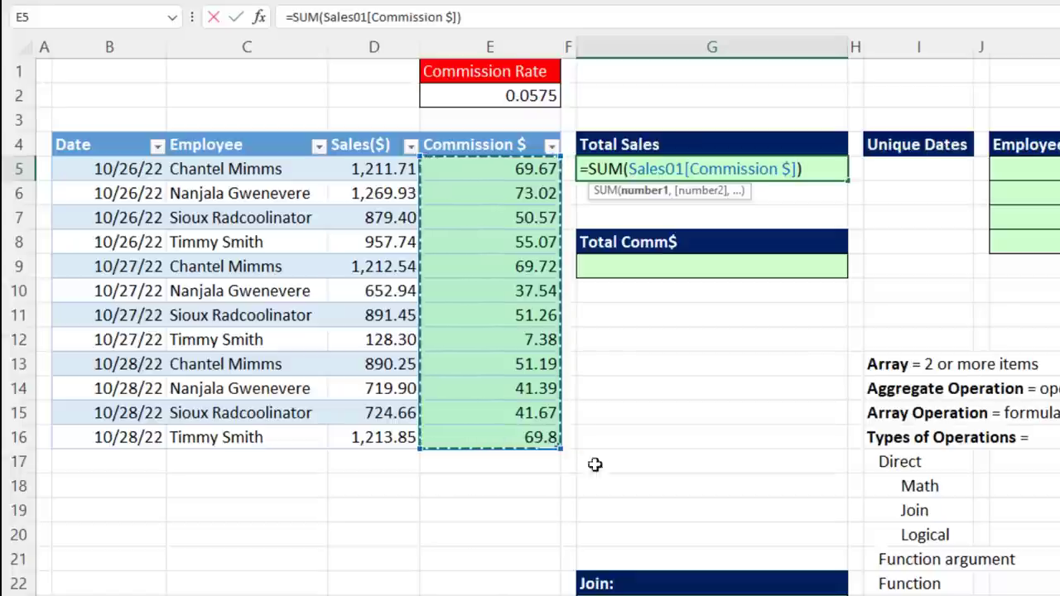
pyautogui.press('Return')
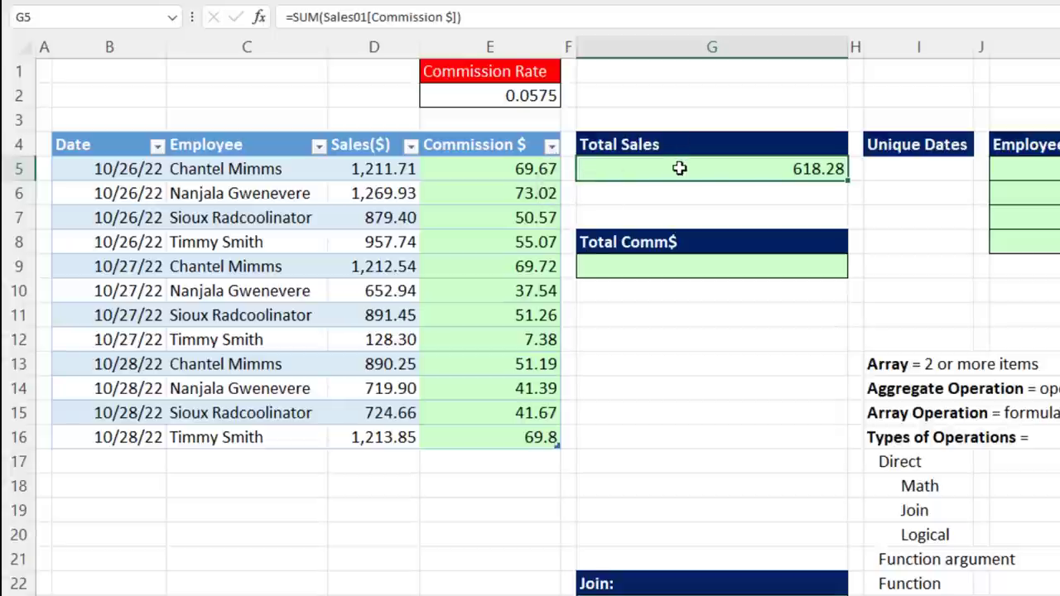
# Enter the array formula =Sales01[Sales($)]*E2 in the Total Comm$ cell G9, keeping that cell selected.
pyautogui.press('Down')
pyautogui.press('Down')
pyautogui.press('Down')
pyautogui.press('Down')
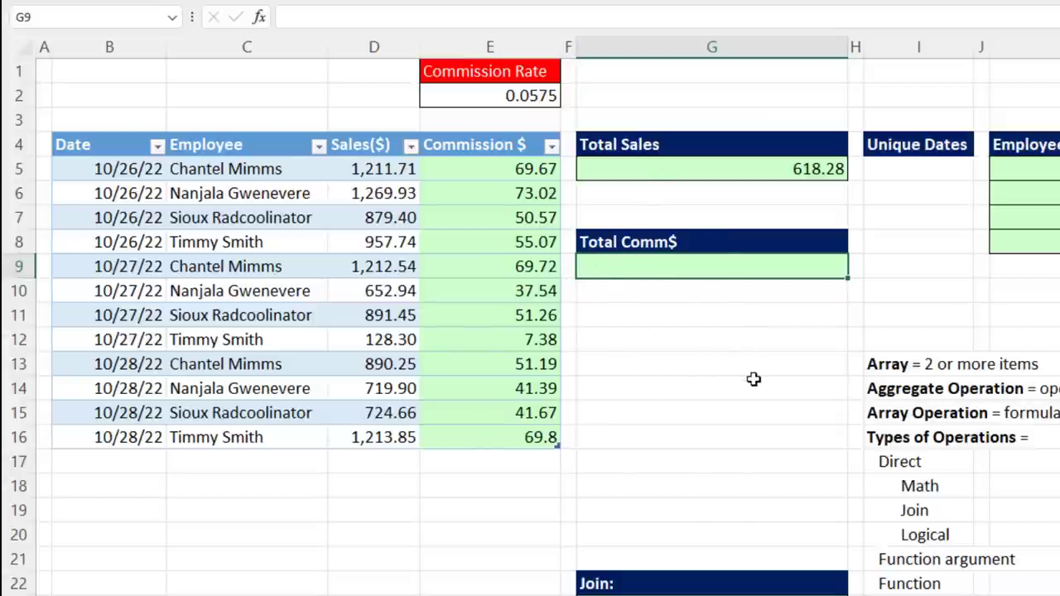
pyautogui.write('=')
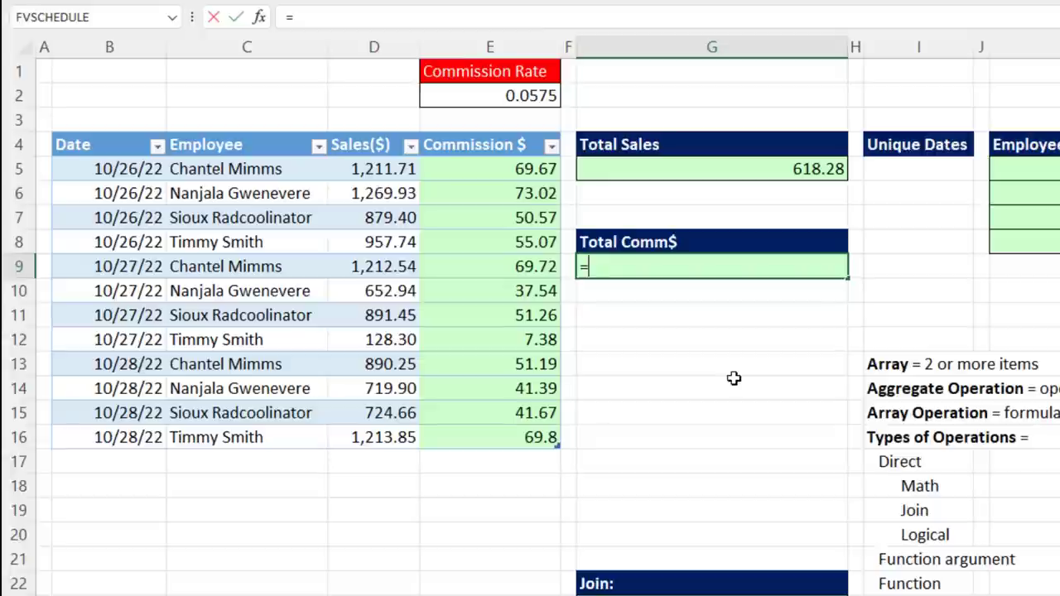
pyautogui.click(354, 134)
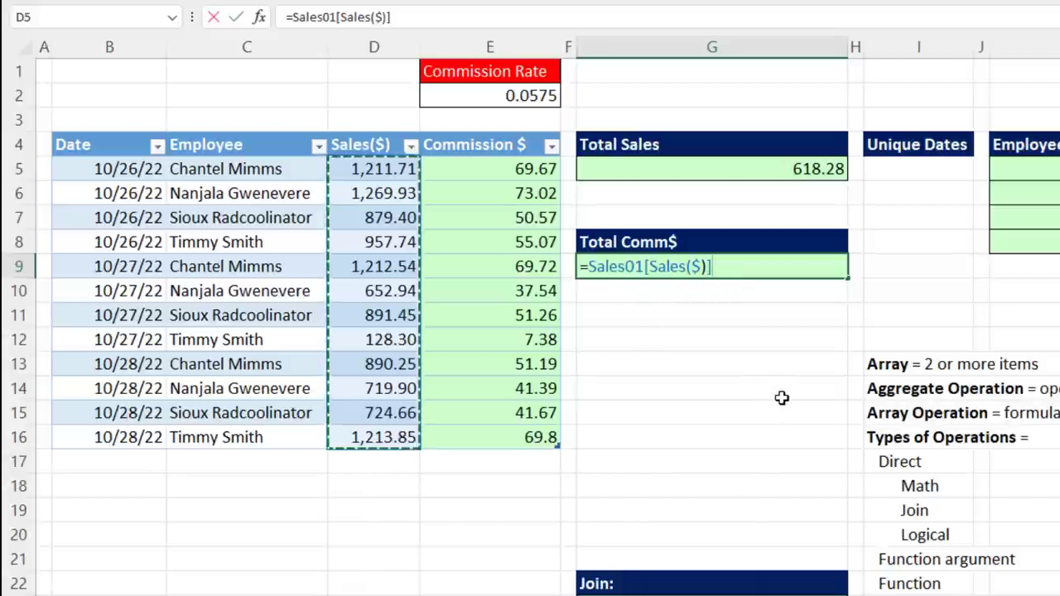
pyautogui.write('*')
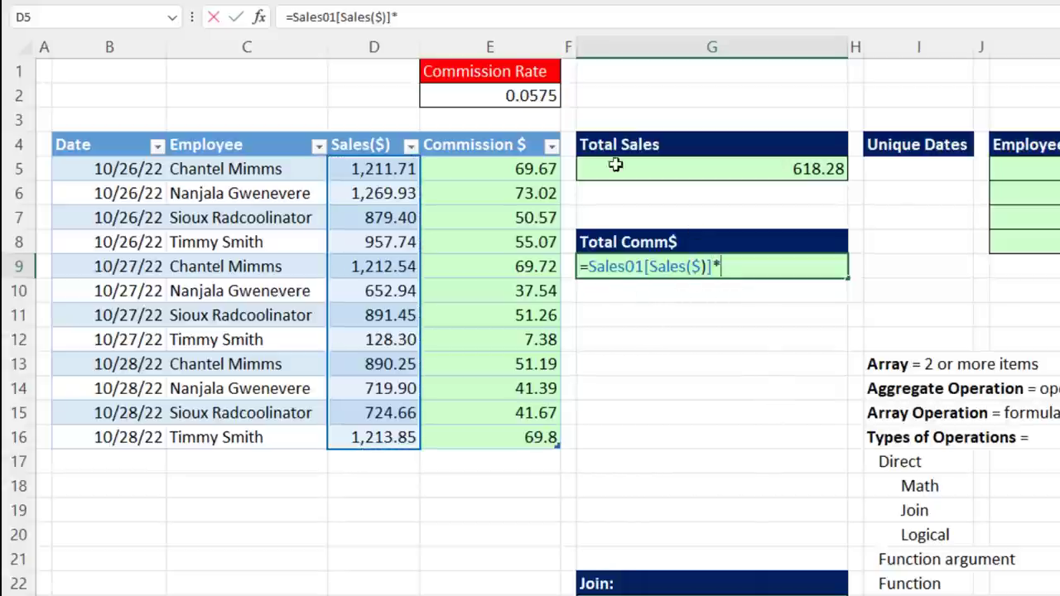
pyautogui.click(534, 98)
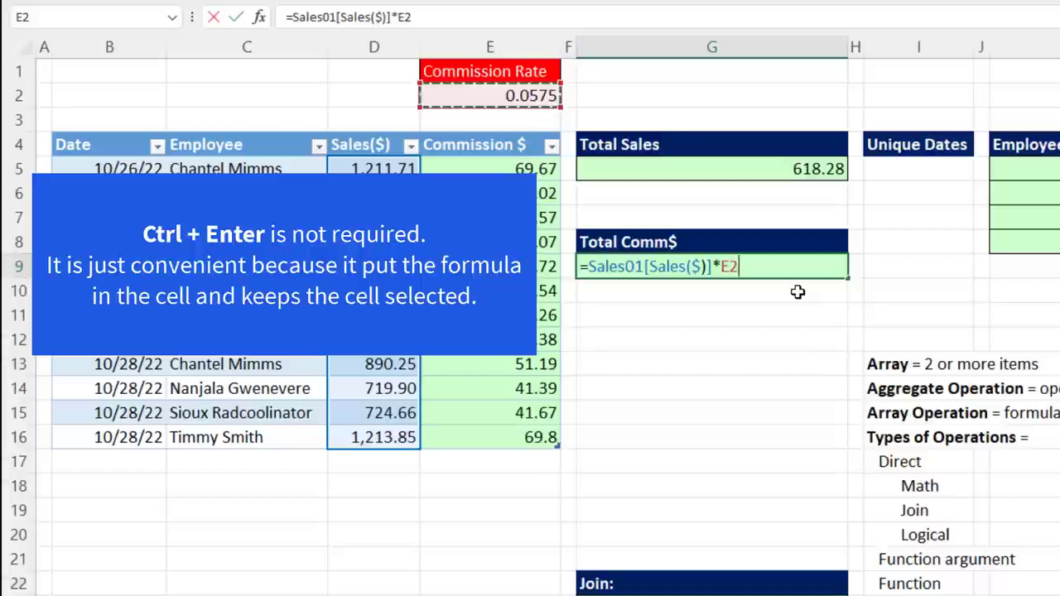
pyautogui.hotkey('ctrl', 'Return')
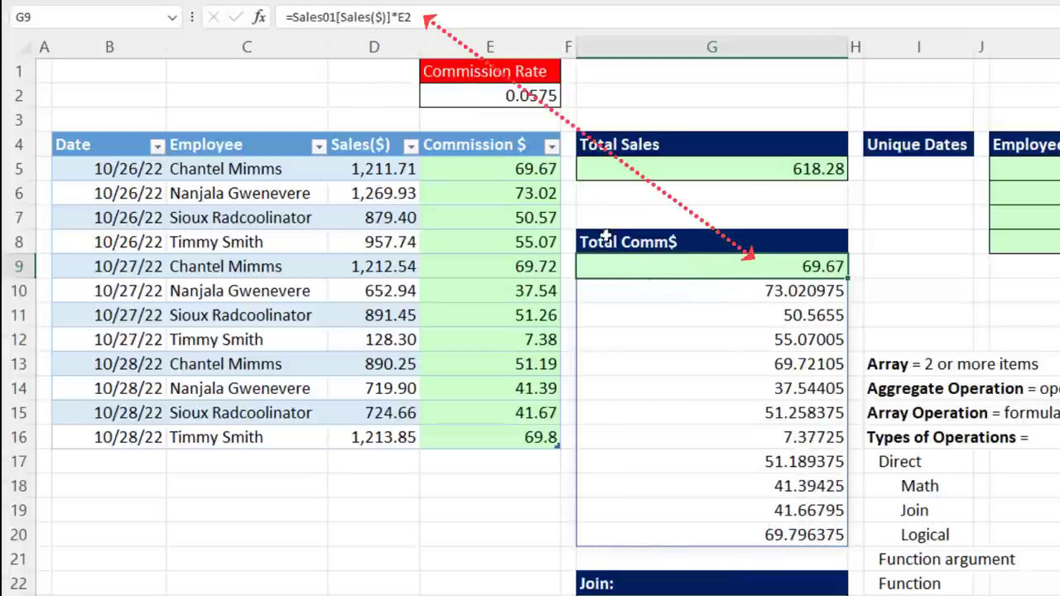
# Inspect the spilled cells G10 and G11 below the Total Comm$ formula, and try clearing the contents of G11 before cancelling the edit.
pyautogui.click(687, 290)
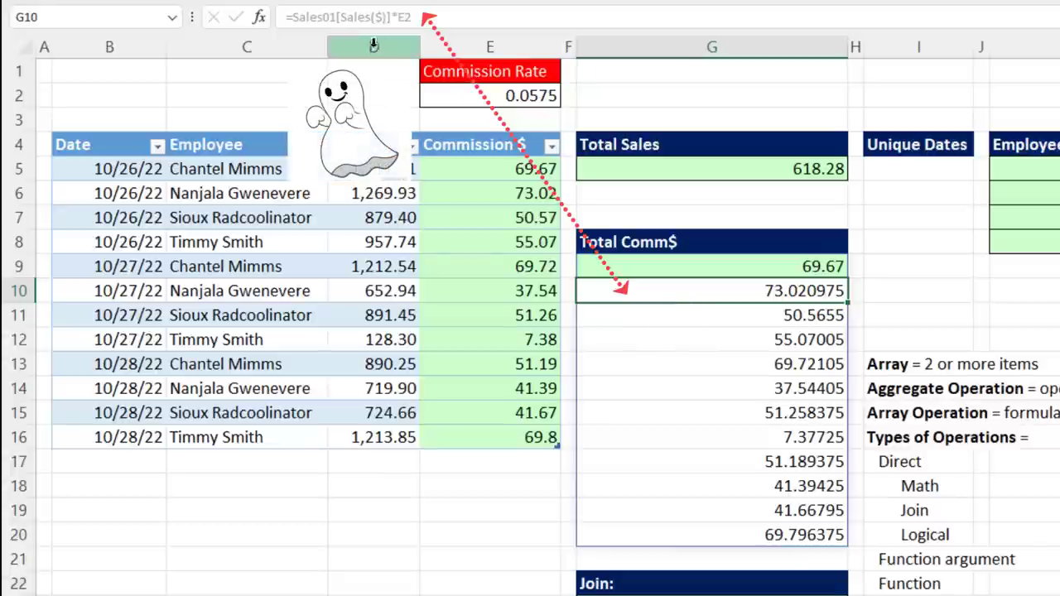
pyautogui.click(670, 323)
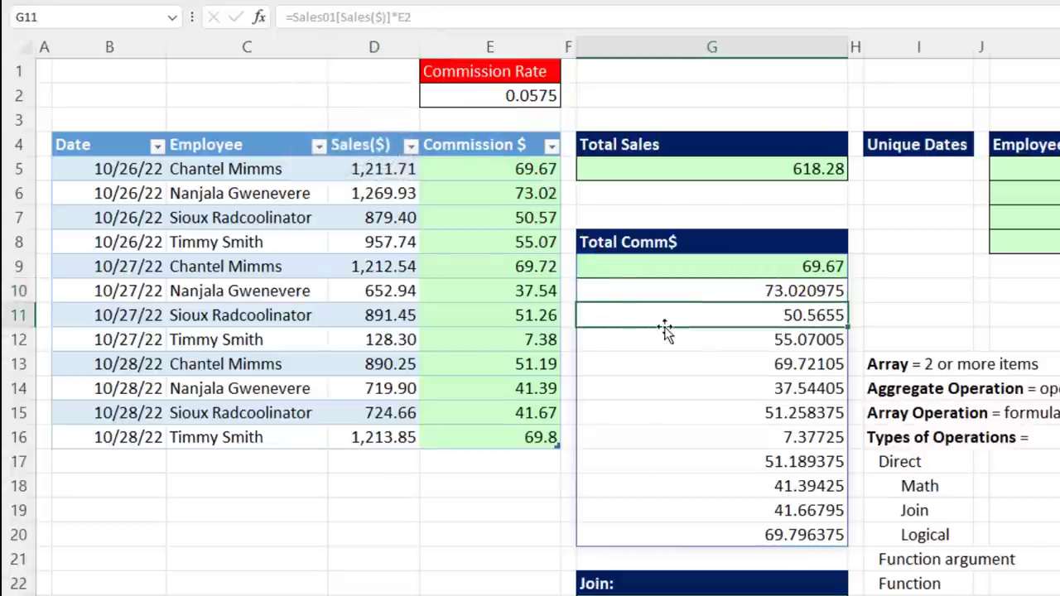
pyautogui.press('F2')
pyautogui.press('BackSpace')
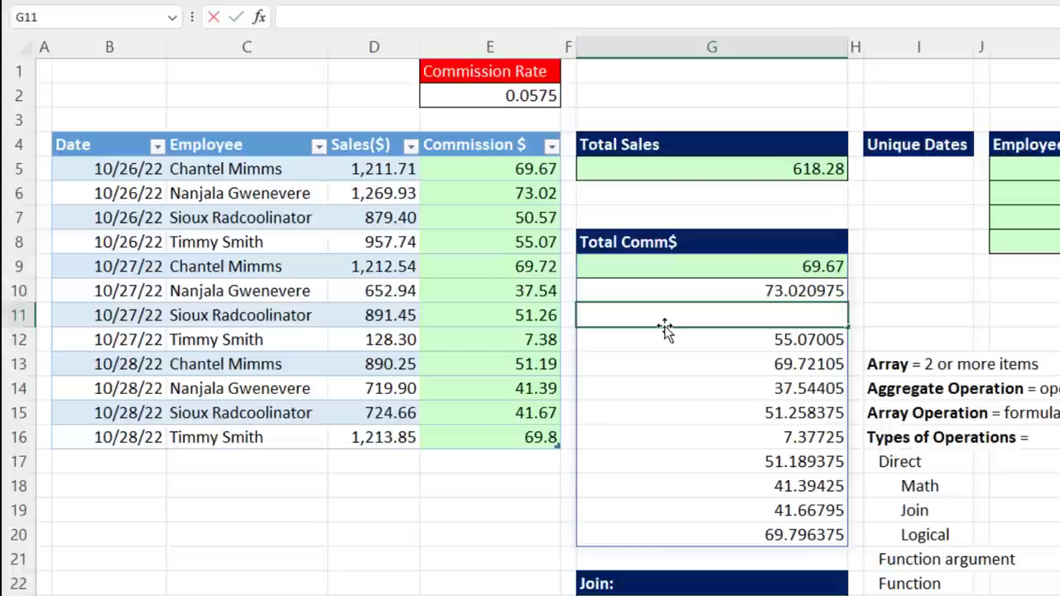
pyautogui.press('Escape')
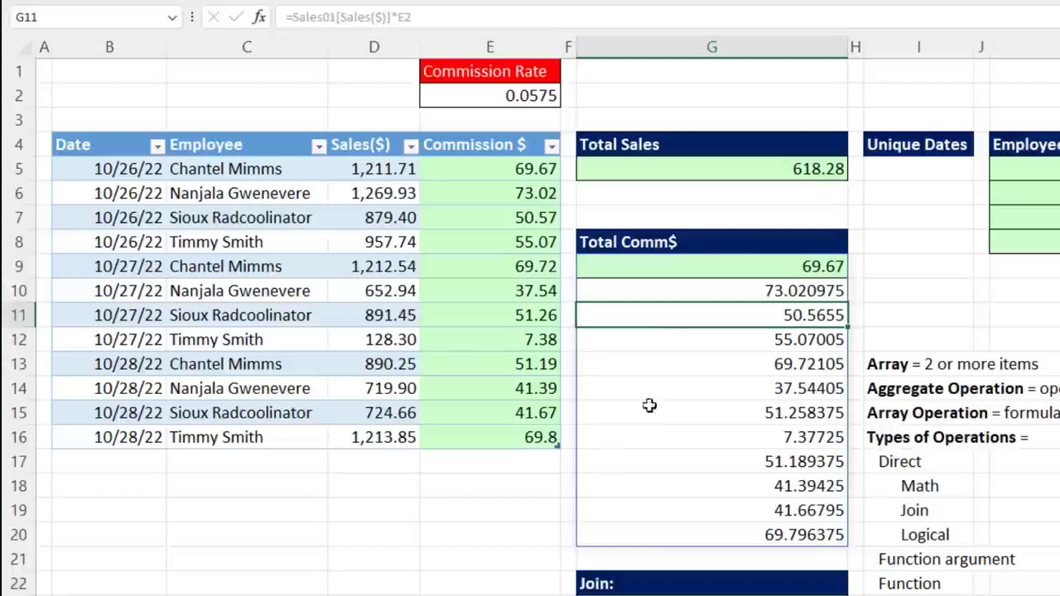
# Reference the spilled cell from E18 with the formula =G11, and undo that entry.
pyautogui.click(517, 488)
pyautogui.write('=')
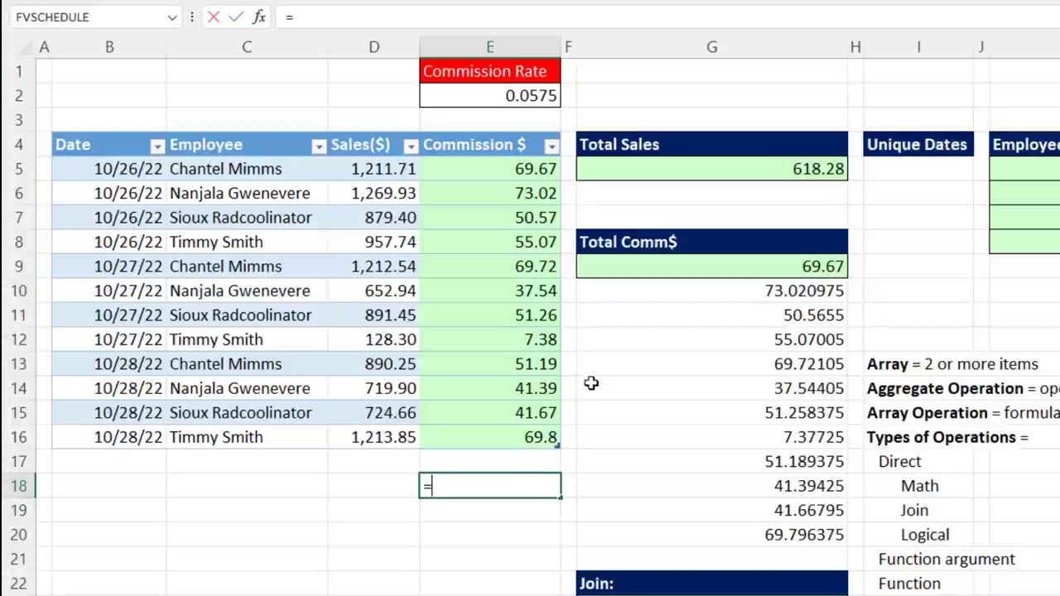
pyautogui.click(718, 322)
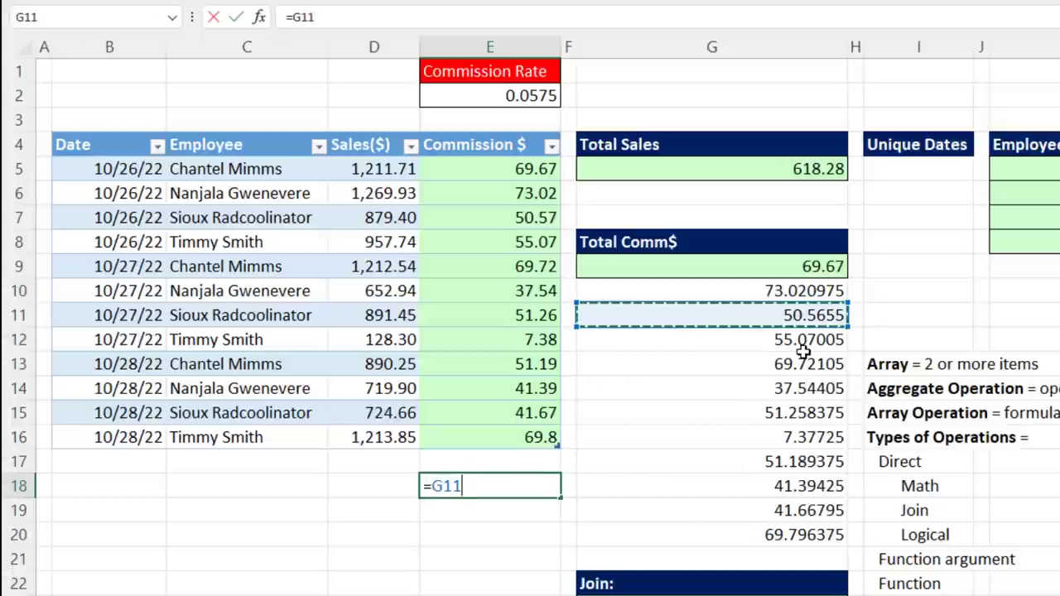
pyautogui.press('Return')
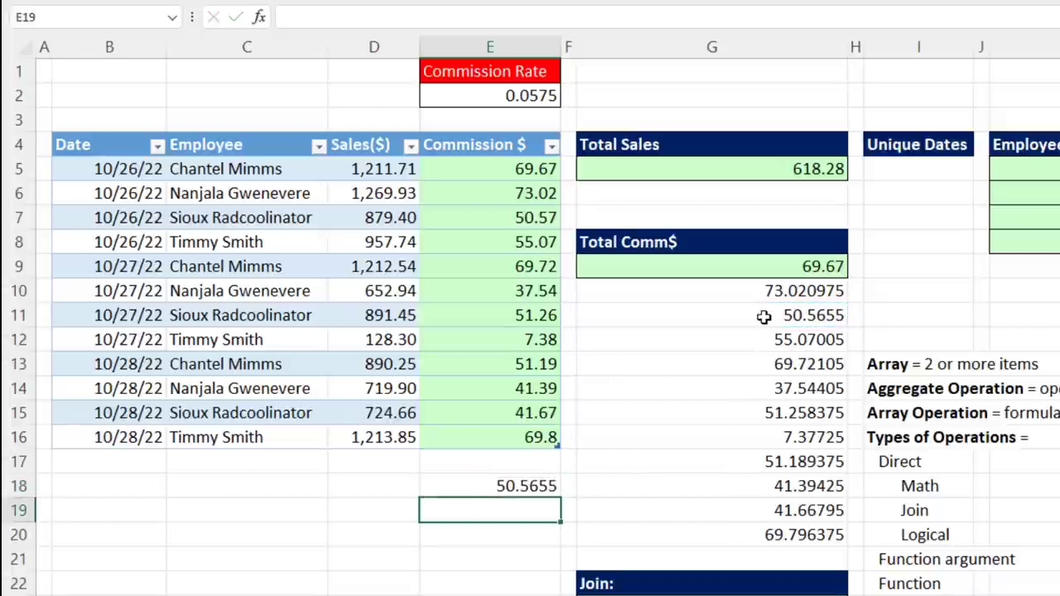
pyautogui.hotkey('ctrl', 'z')
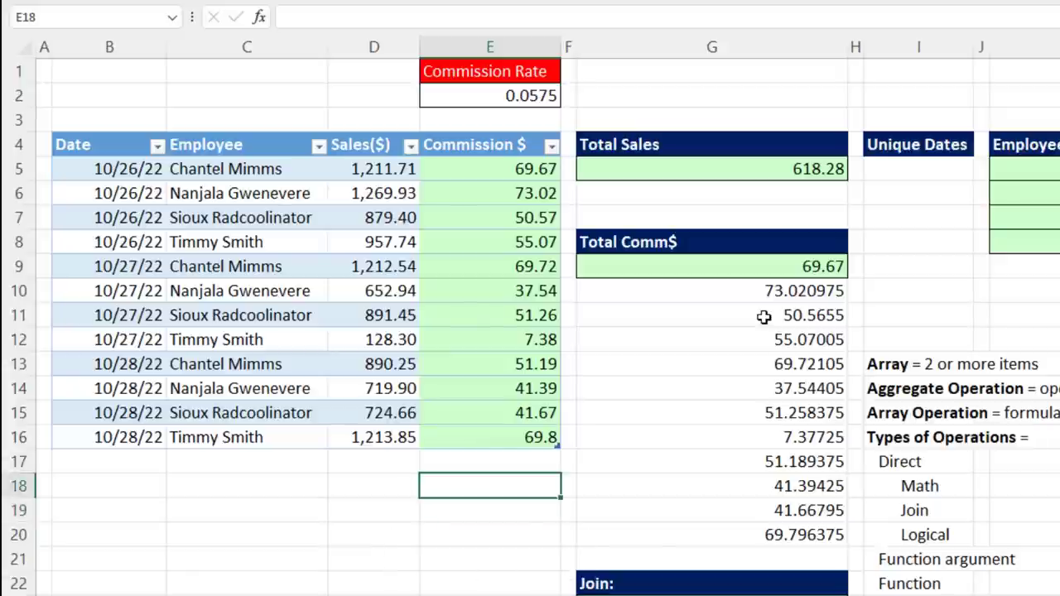
# Compare the formulas of G11 and G9, enter e in G12 inside the spill range, and undo that entry.
pyautogui.click(764, 316)
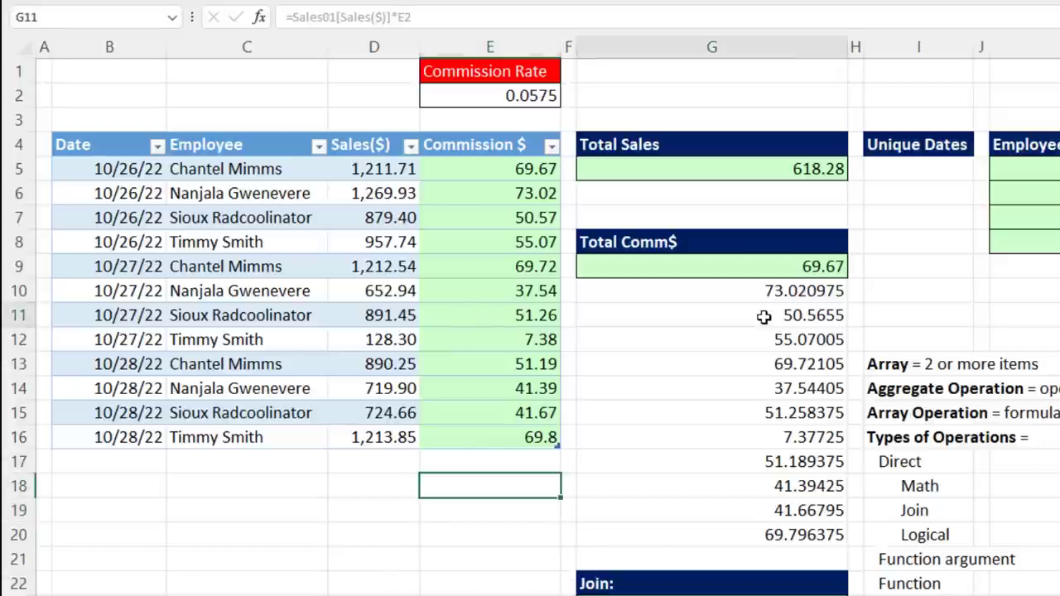
pyautogui.click(770, 266)
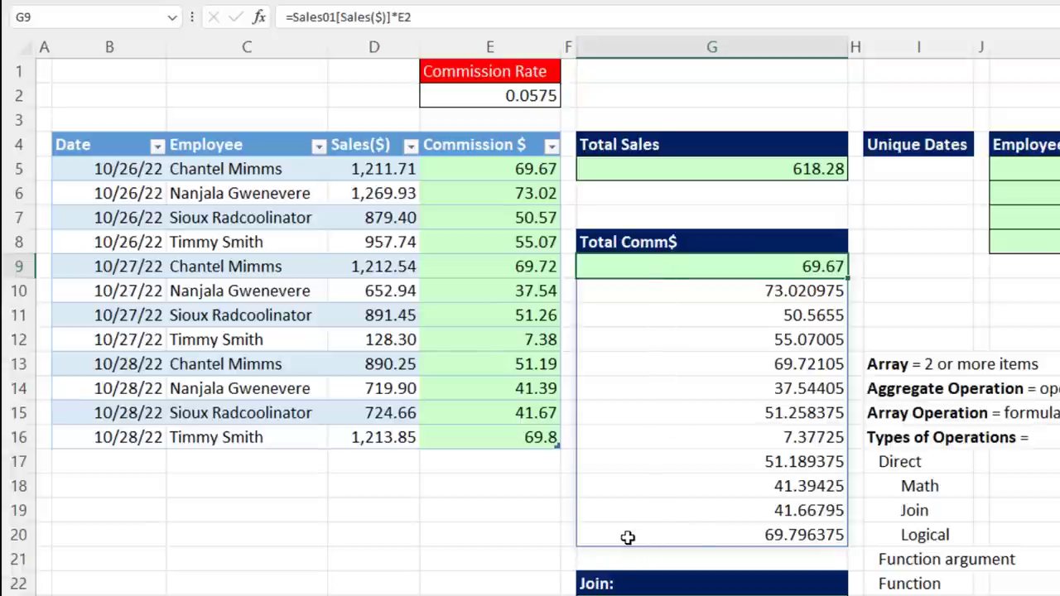
pyautogui.click(733, 346)
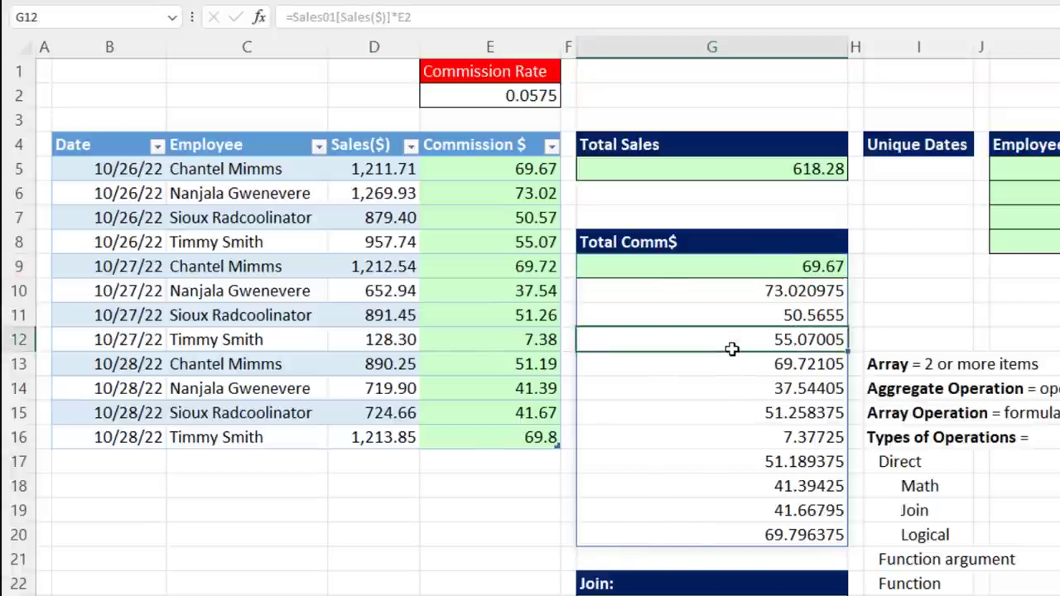
pyautogui.write('e')
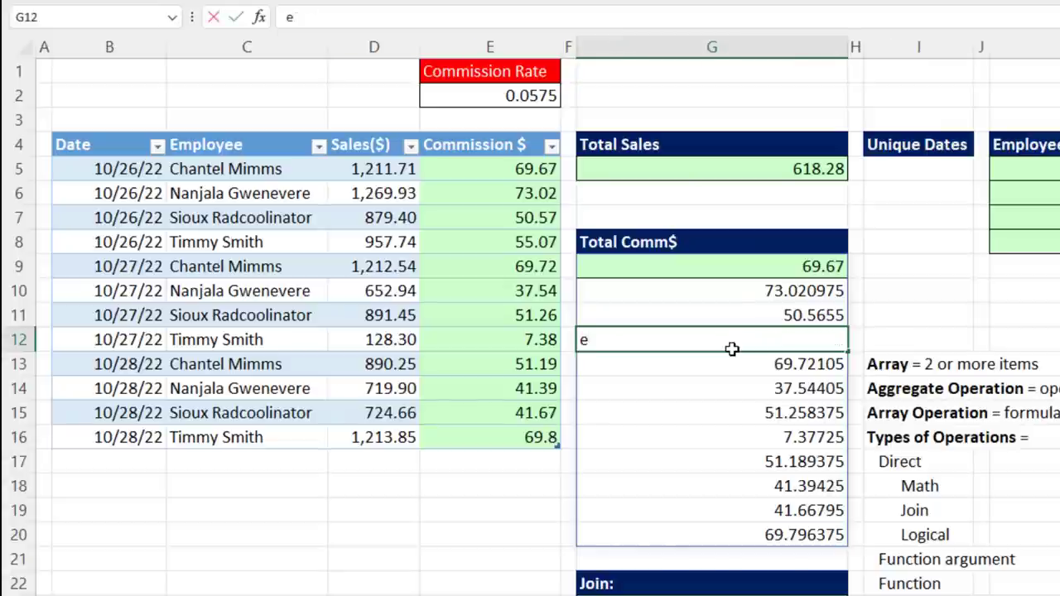
pyautogui.hotkey('ctrl', 'Return')
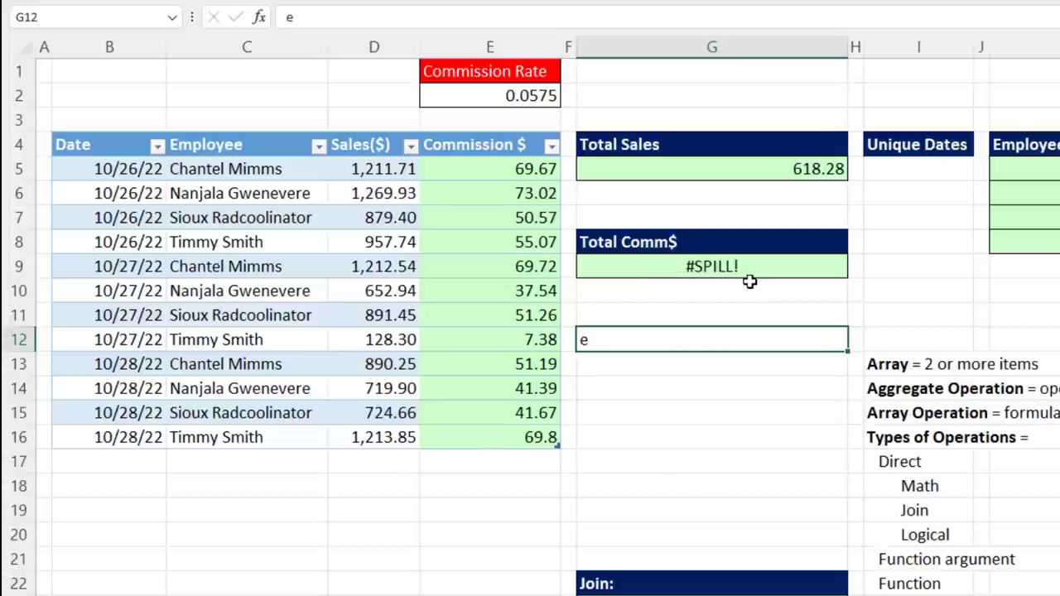
pyautogui.hotkey('ctrl', 'z')
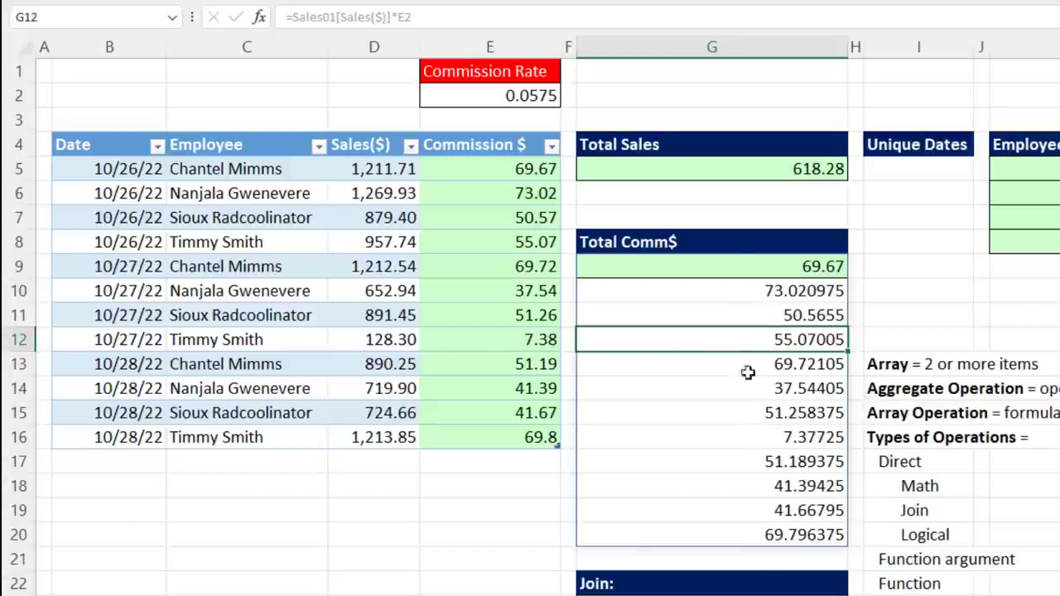
# Wrap the array formula in G9 in ROUND with 2 digits, giving =ROUND(Sales01[Sales($)]*E2,2), checking its number argument before entering it.
pyautogui.click(733, 267)
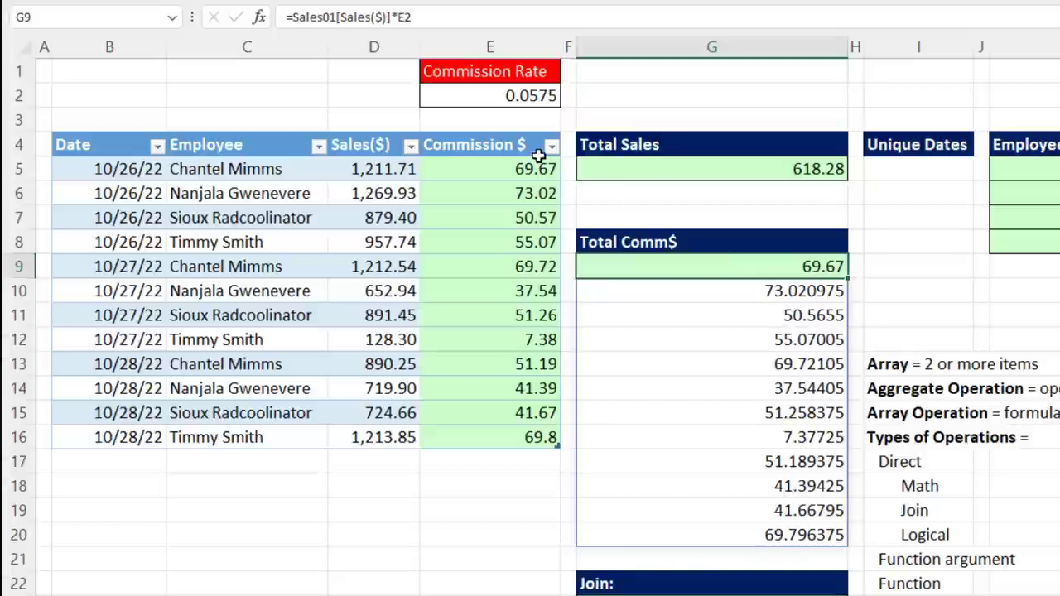
pyautogui.press('F2')
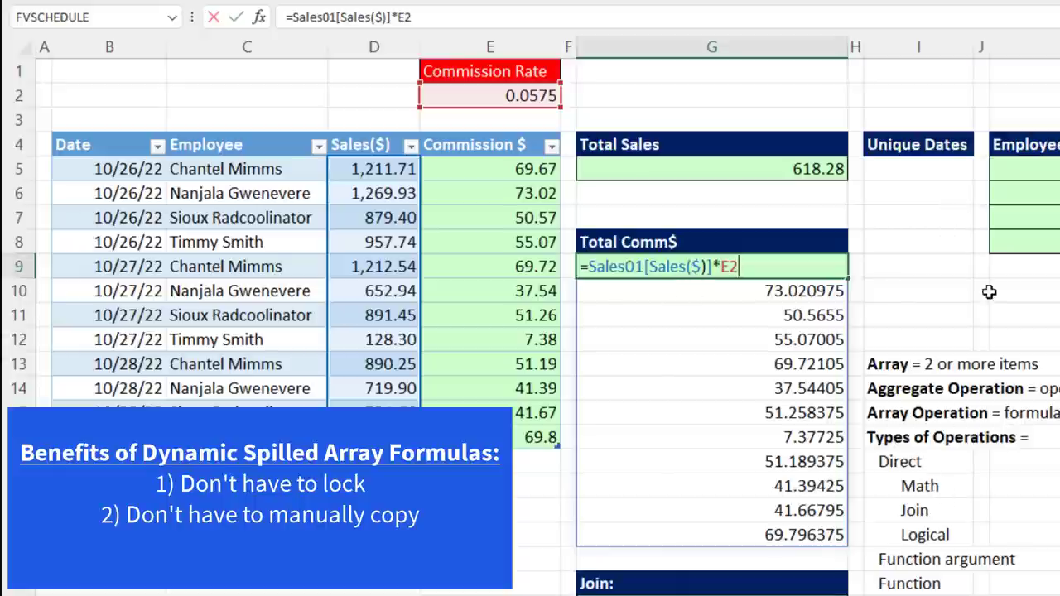
pyautogui.hotkey('ctrl', 'Return')
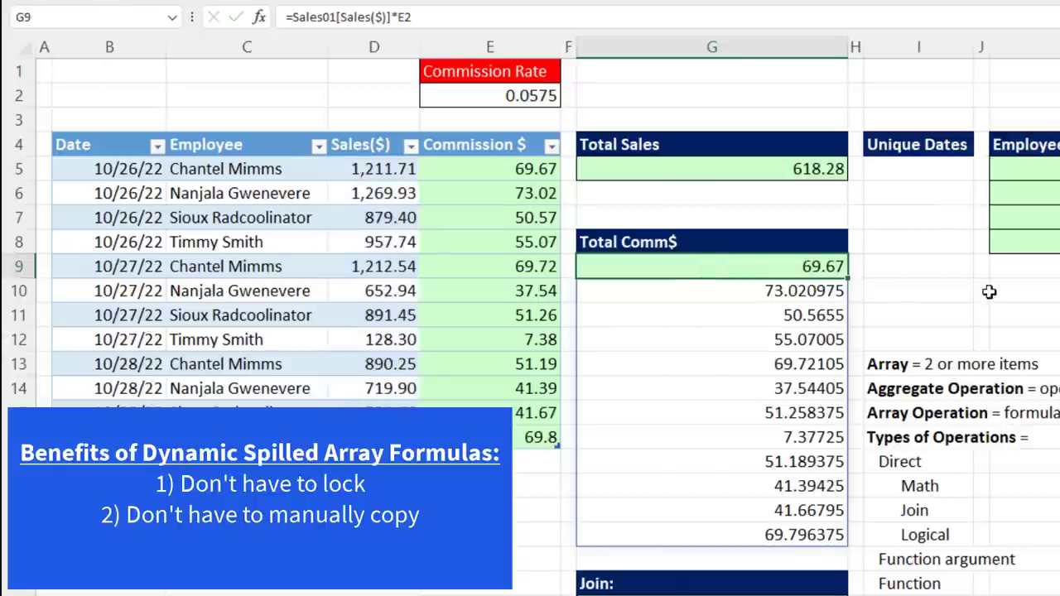
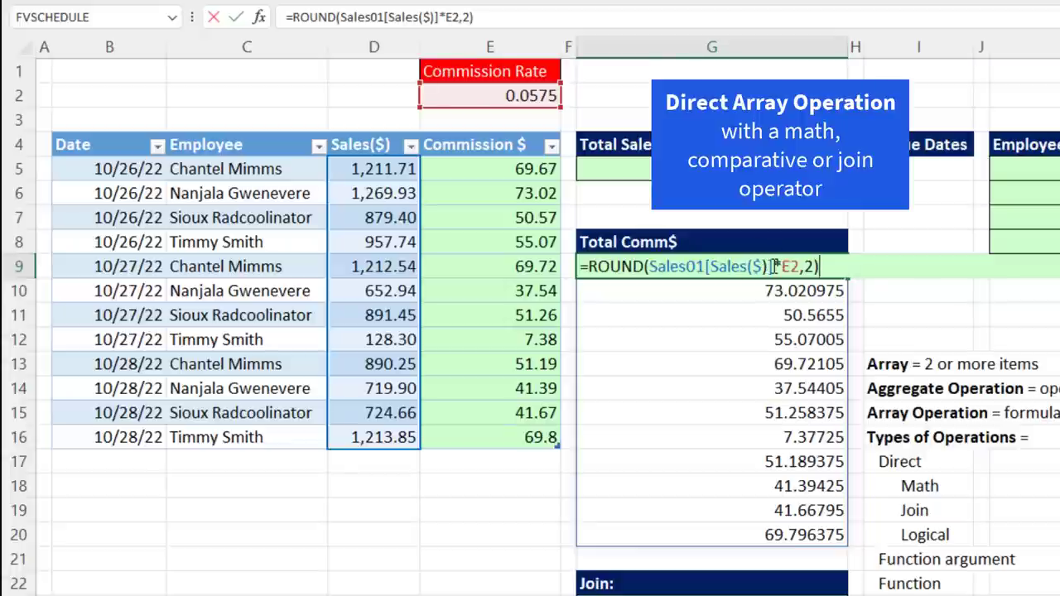
pyautogui.click(779, 266)
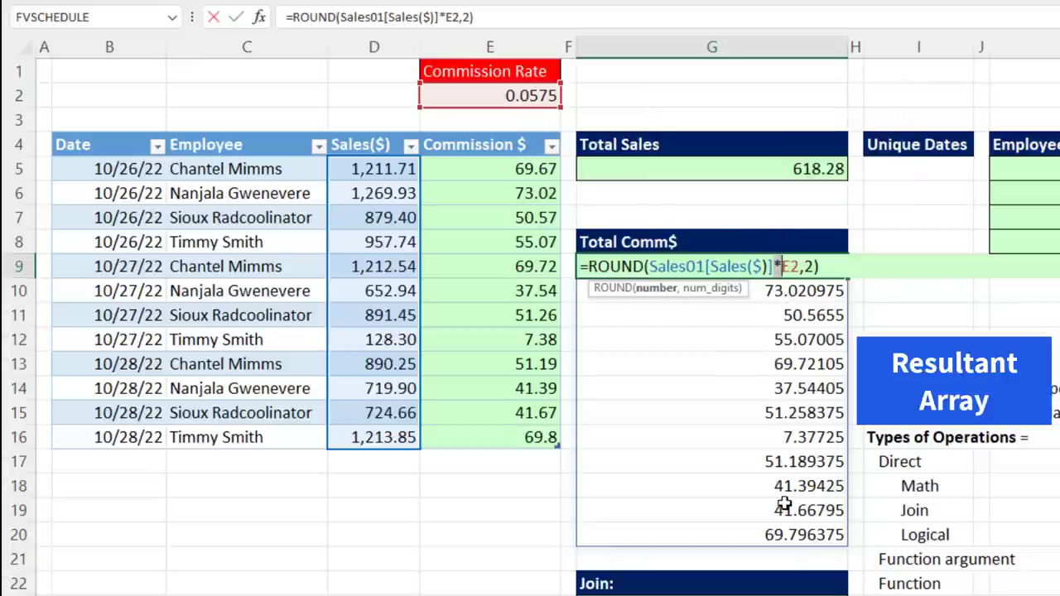
pyautogui.click(659, 288)
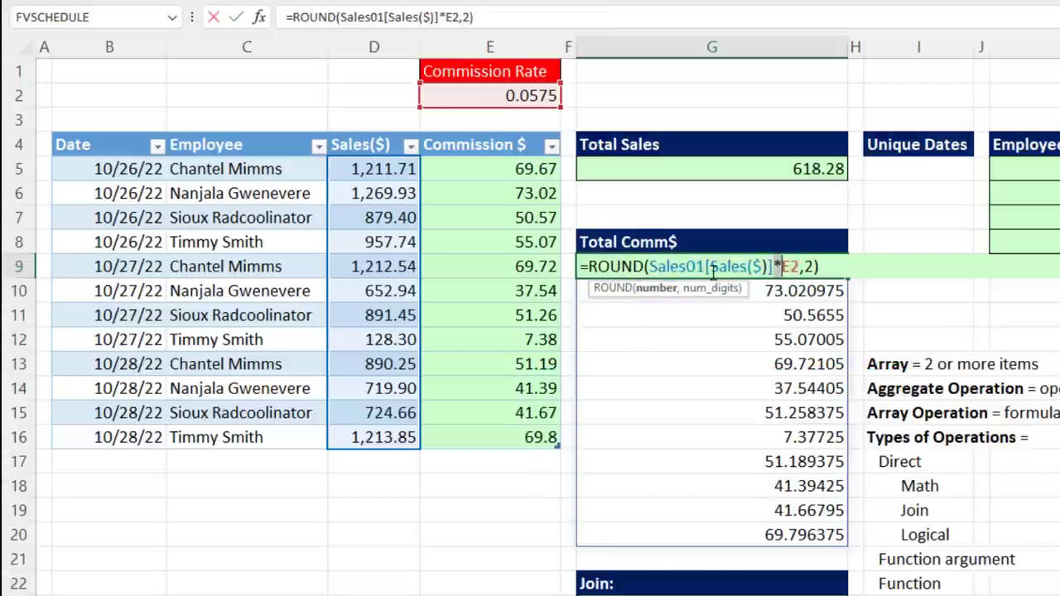
pyautogui.click(655, 289)
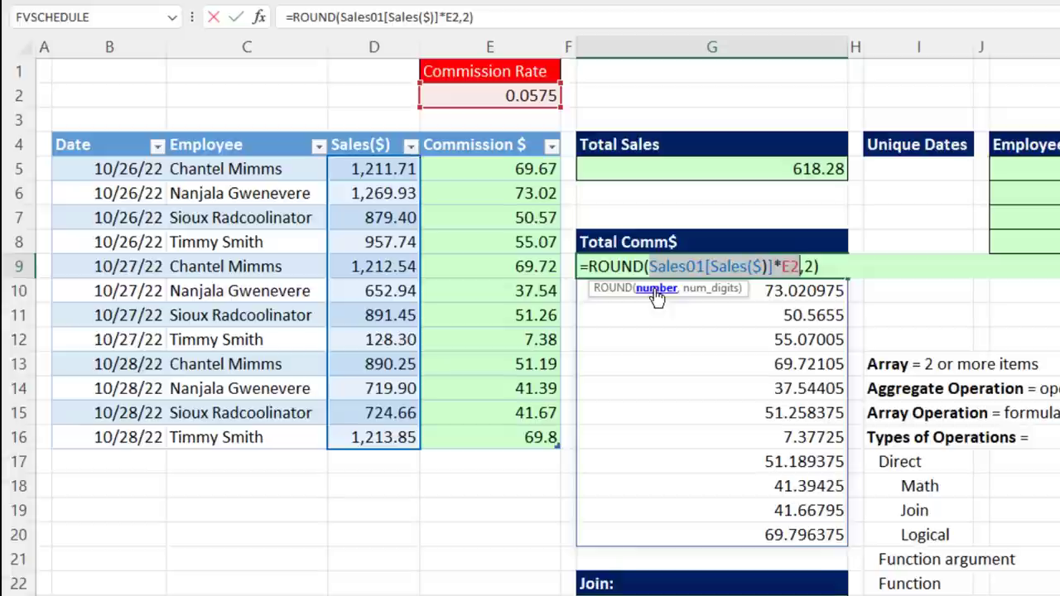
pyautogui.click(825, 266)
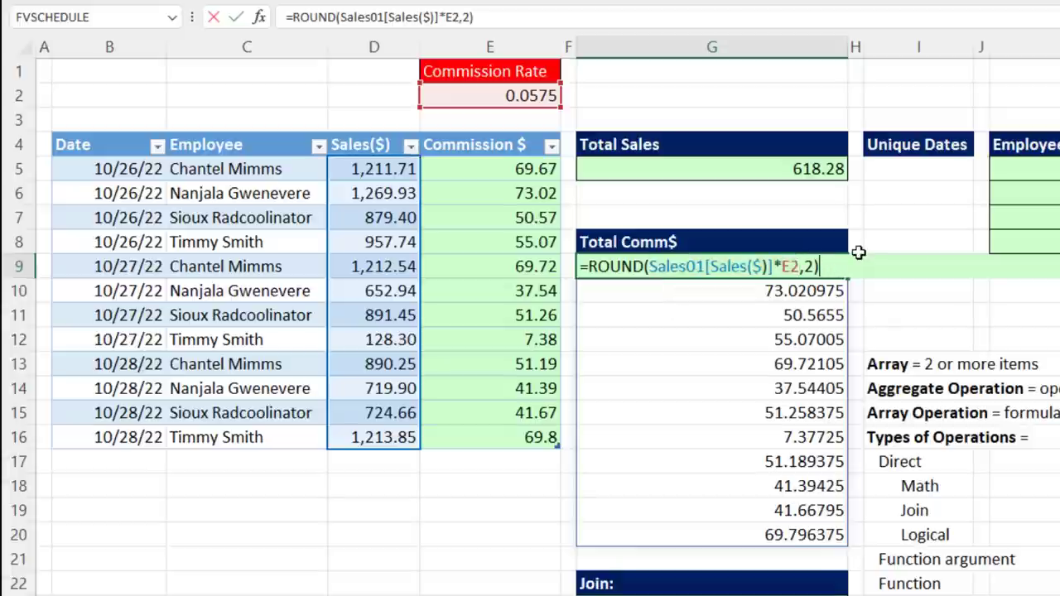
pyautogui.hotkey('ctrl', 'Return')
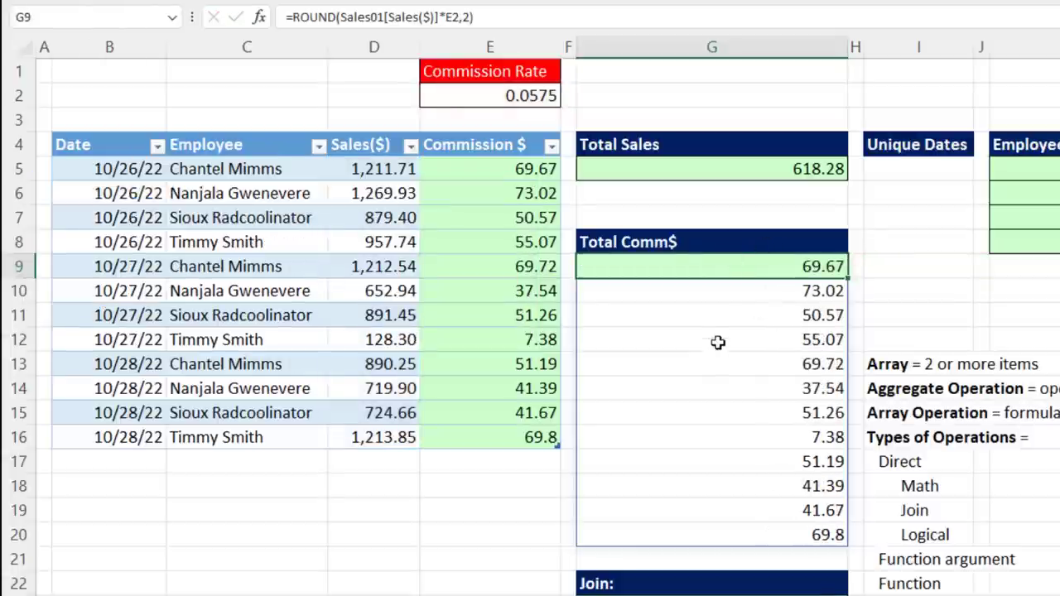
# Evaluate the number argument of the ROUND function in G9 to view its resultant array, and undo the evaluation.
pyautogui.press('F2')
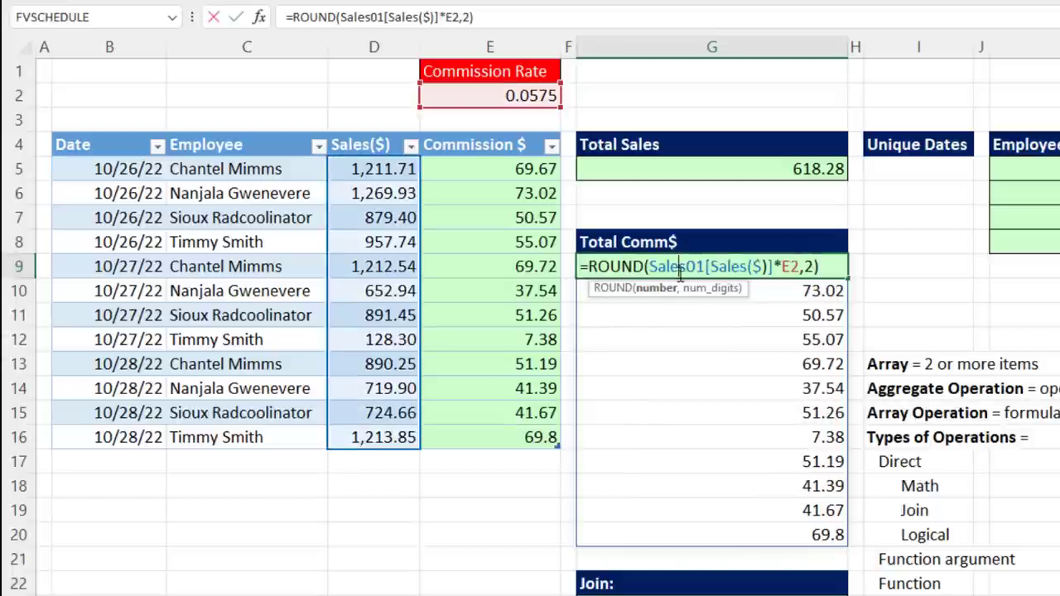
pyautogui.click(661, 290)
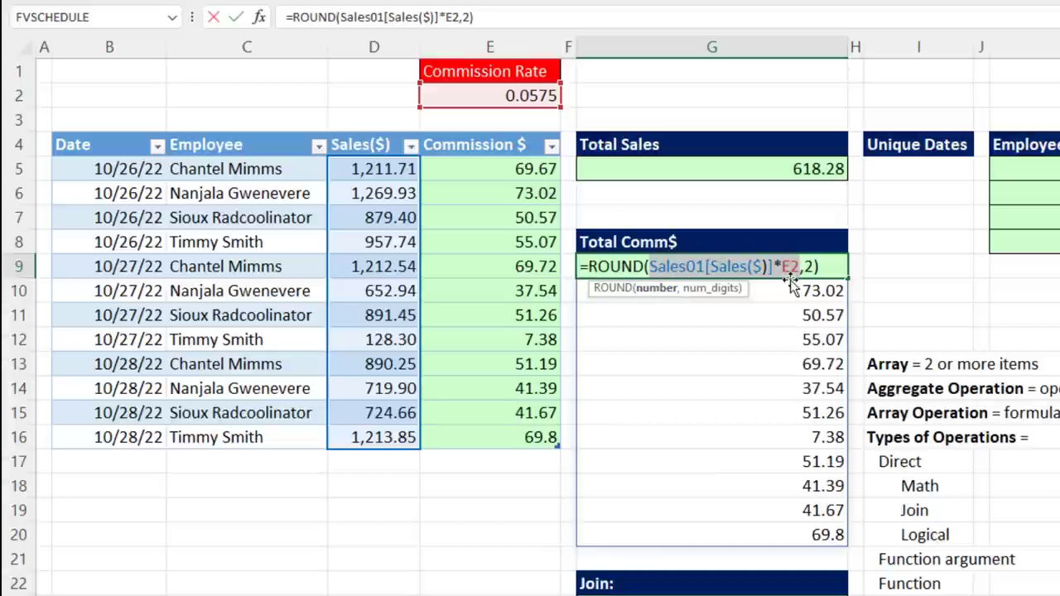
pyautogui.press('F9')
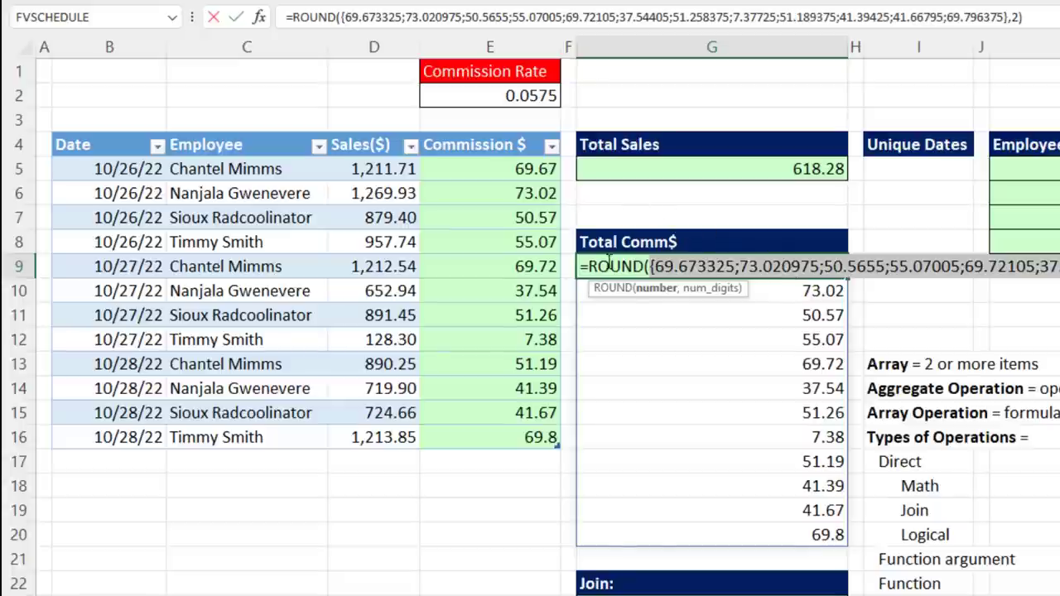
pyautogui.hotkey('ctrl', 'z')
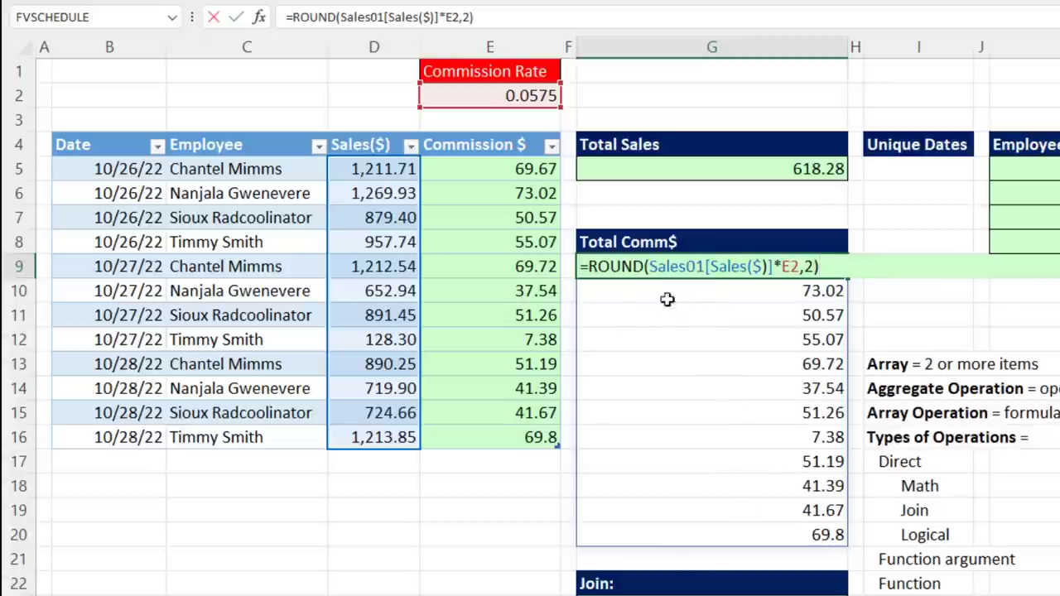
# Wrap the ROUND formula in G9 in SUM, giving =SUM(ROUND(Sales01[Sales($)]*E2,2)), enter it, and reopen the formula for editing.
pyautogui.click(592, 272)
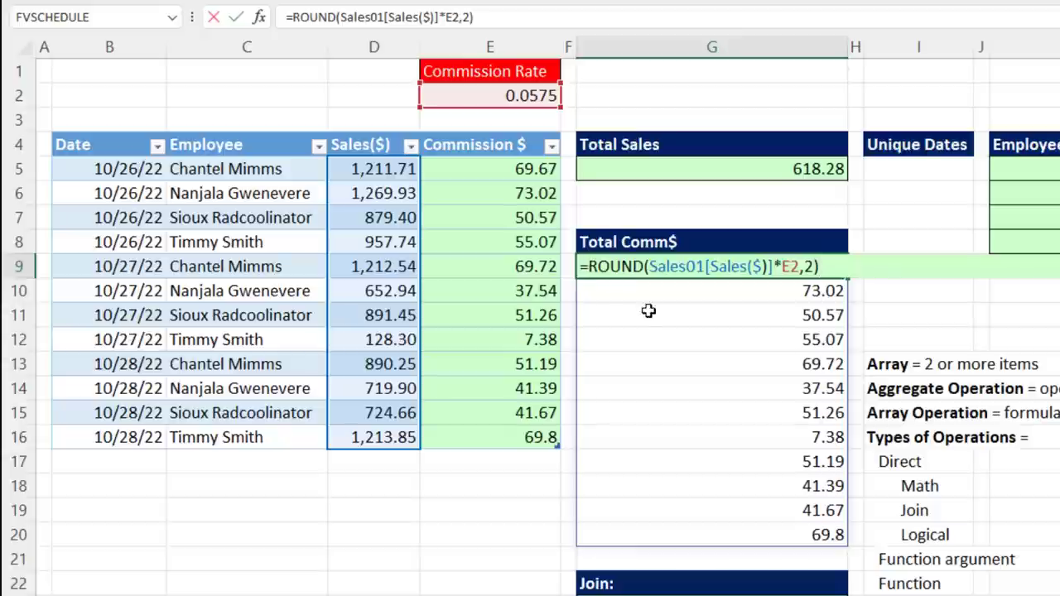
pyautogui.write('SUM')
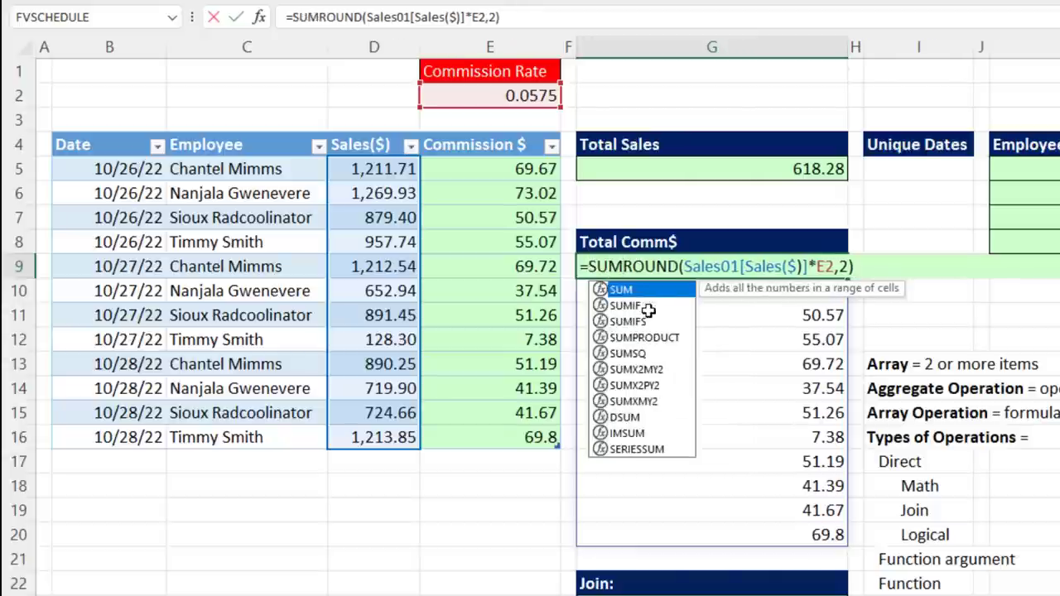
pyautogui.write('(')
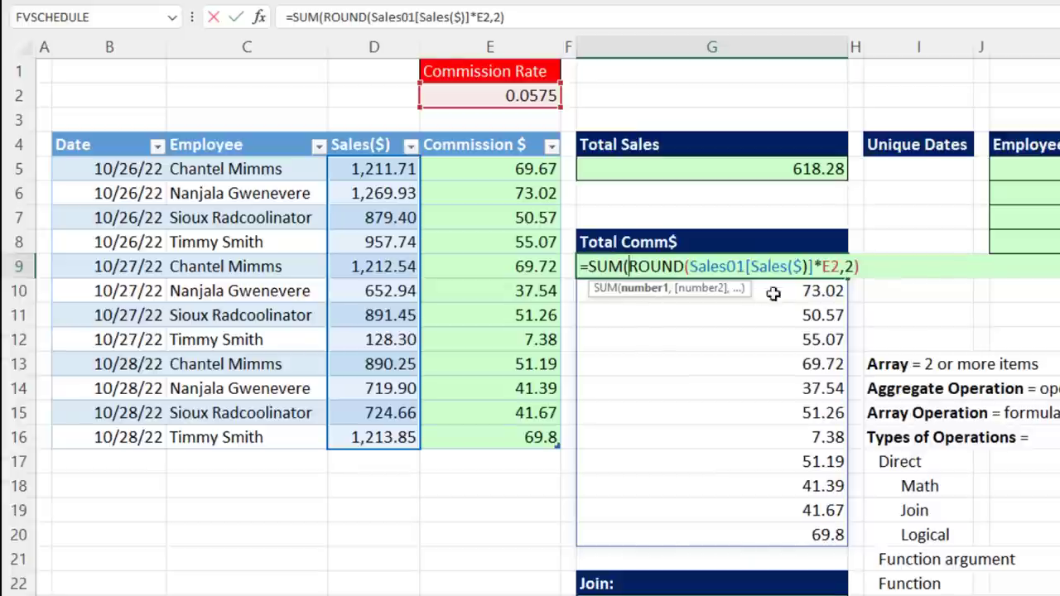
pyautogui.click(818, 266)
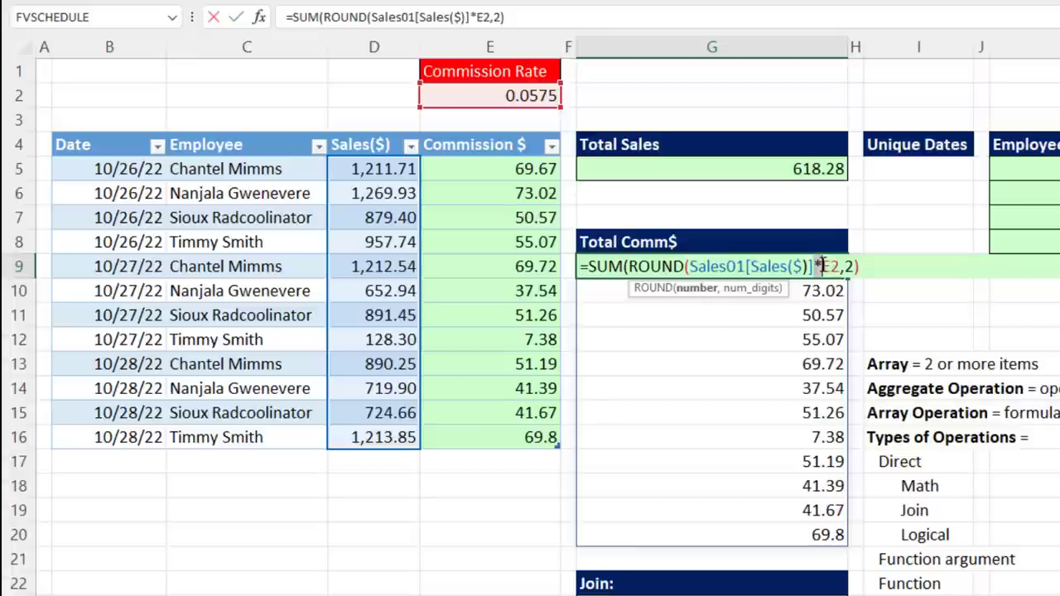
pyautogui.click(891, 263)
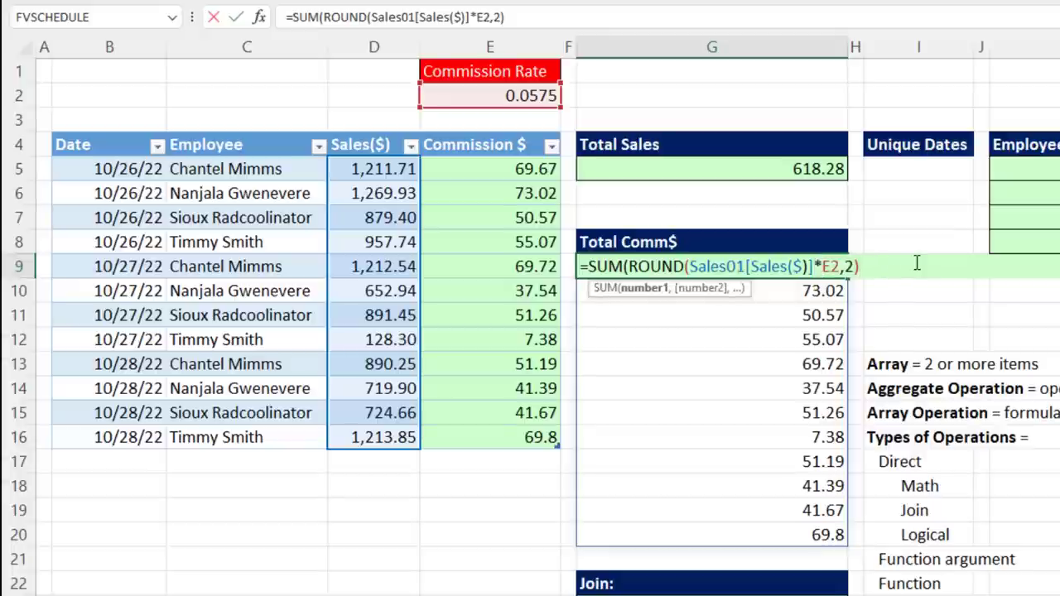
pyautogui.write(')')
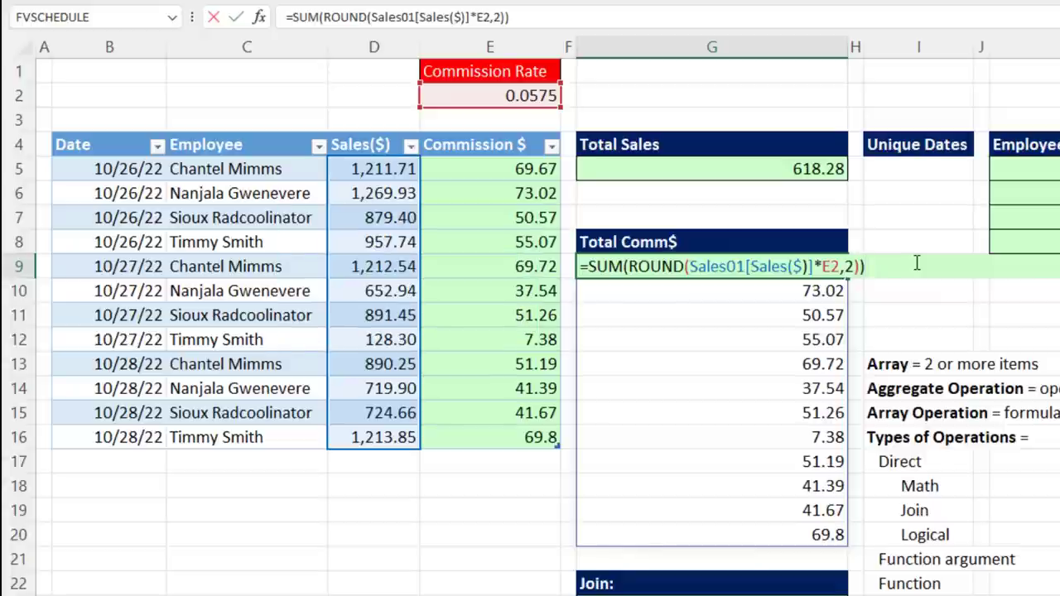
pyautogui.hotkey('ctrl', 'Return')
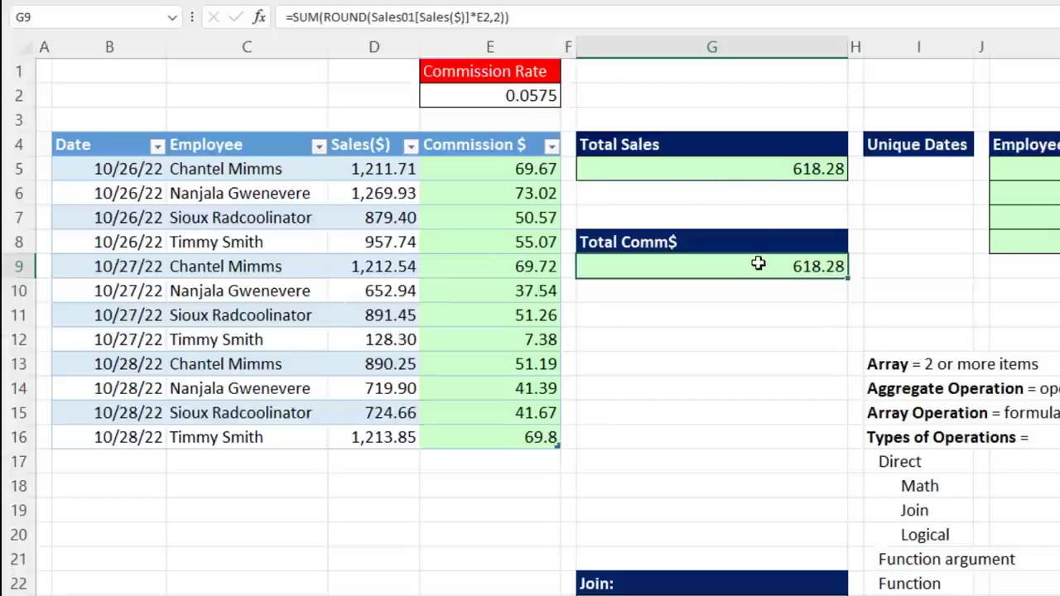
pyautogui.press('F2')
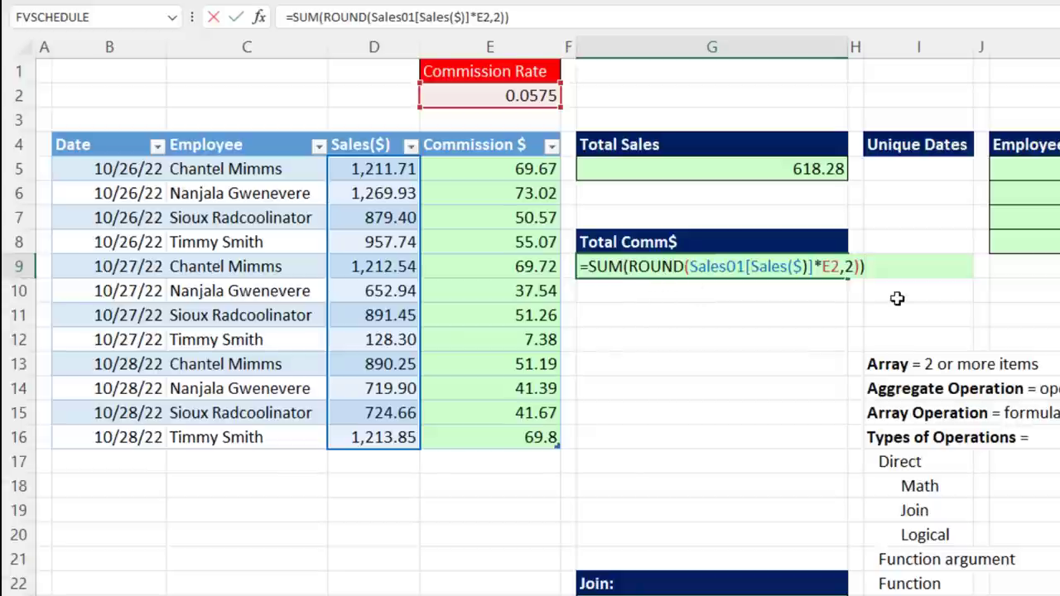
# Review the SUM and ROUND formula in G9, inspecting the ROUND function's number argument, and leave the formula as is.
pyautogui.hotkey('ctrl', 'Return')
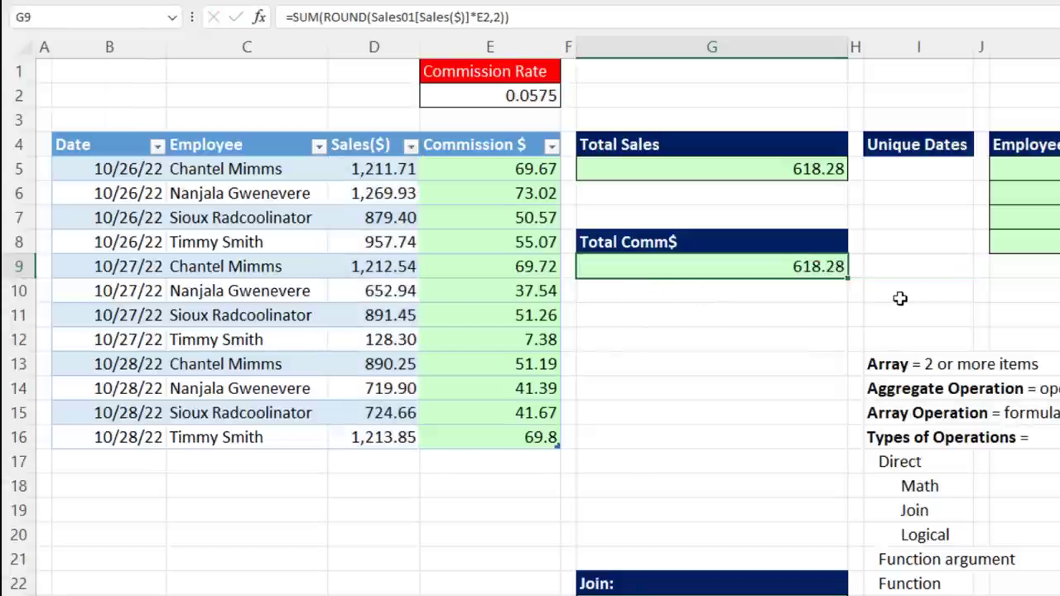
pyautogui.click(917, 172)
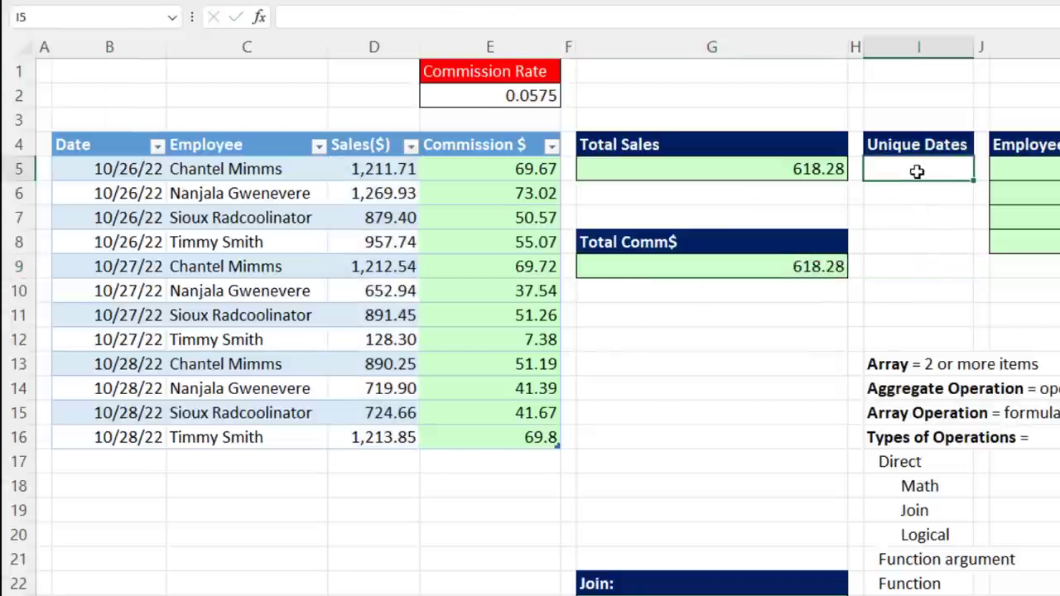
pyautogui.click(725, 274)
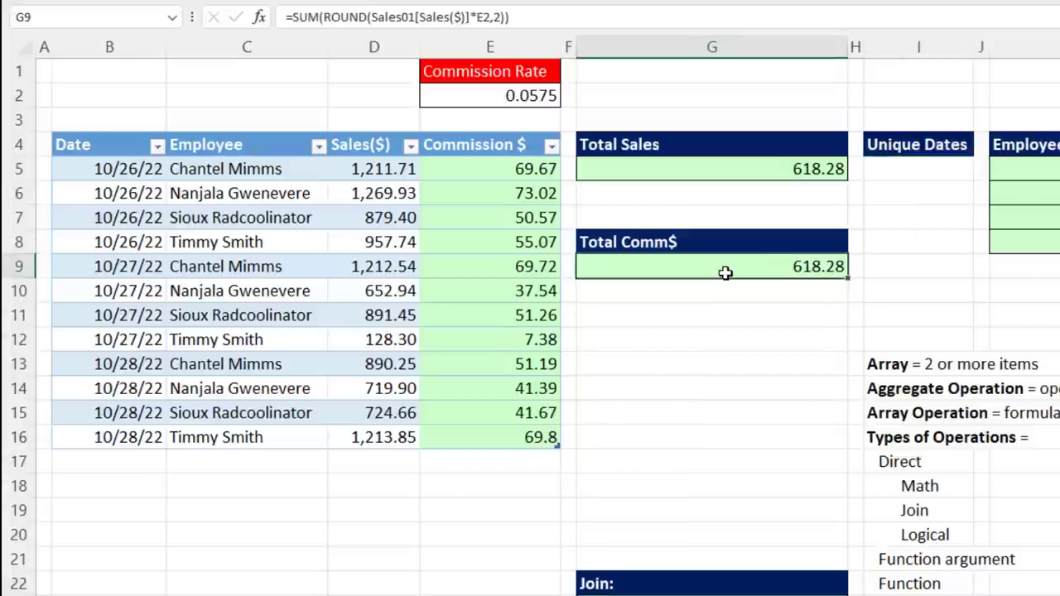
pyautogui.press('F2')
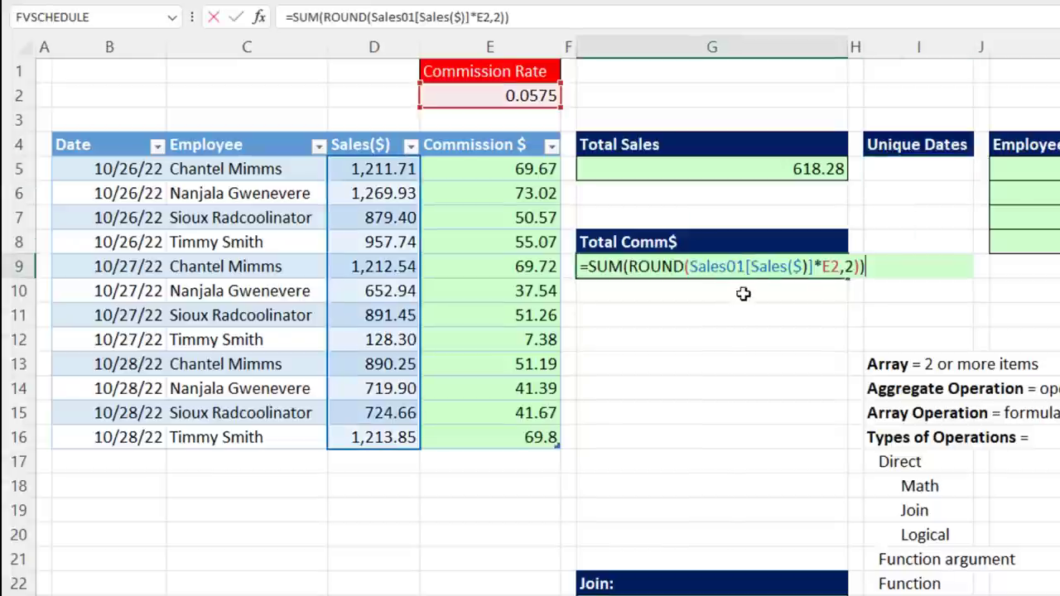
pyautogui.click(818, 266)
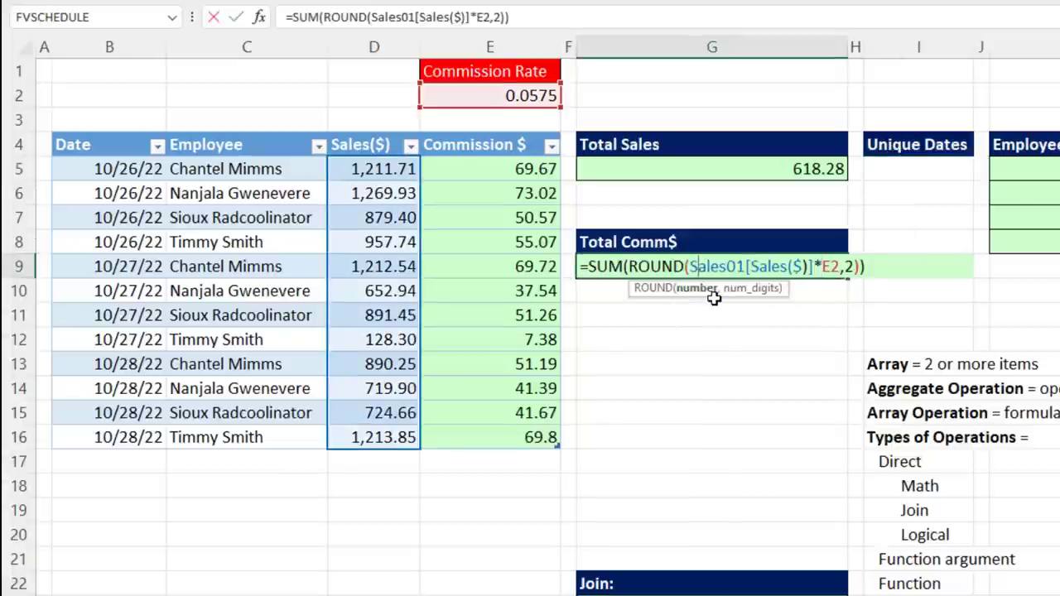
pyautogui.hotkey('ctrl', 'Return')
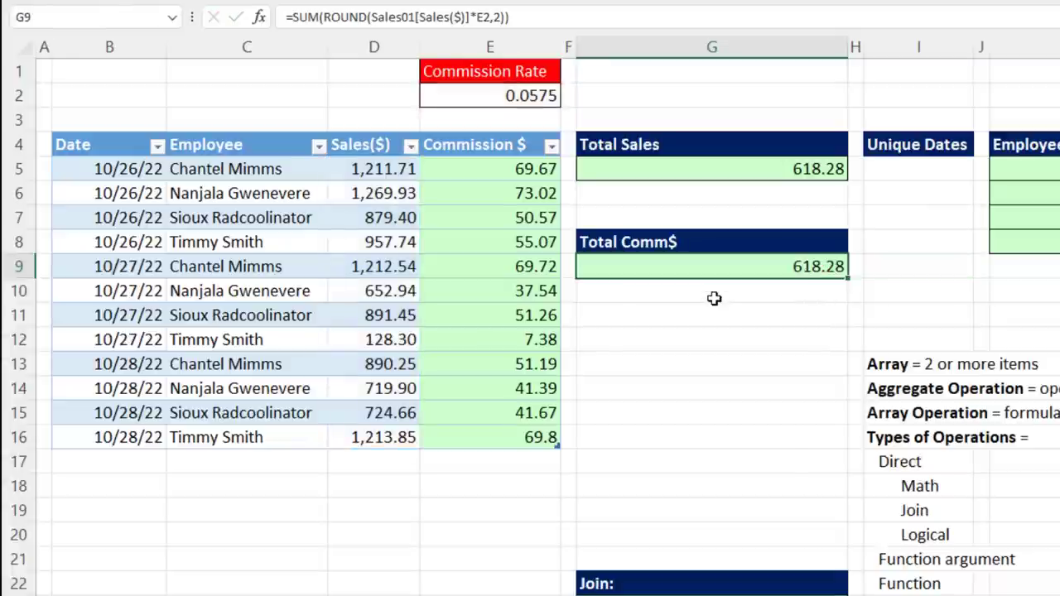
# Enter =UNIQUE(Sales01[Date]) in I5 under the Unique Dates heading to list the distinct dates from the sales table.
pyautogui.click(914, 174)
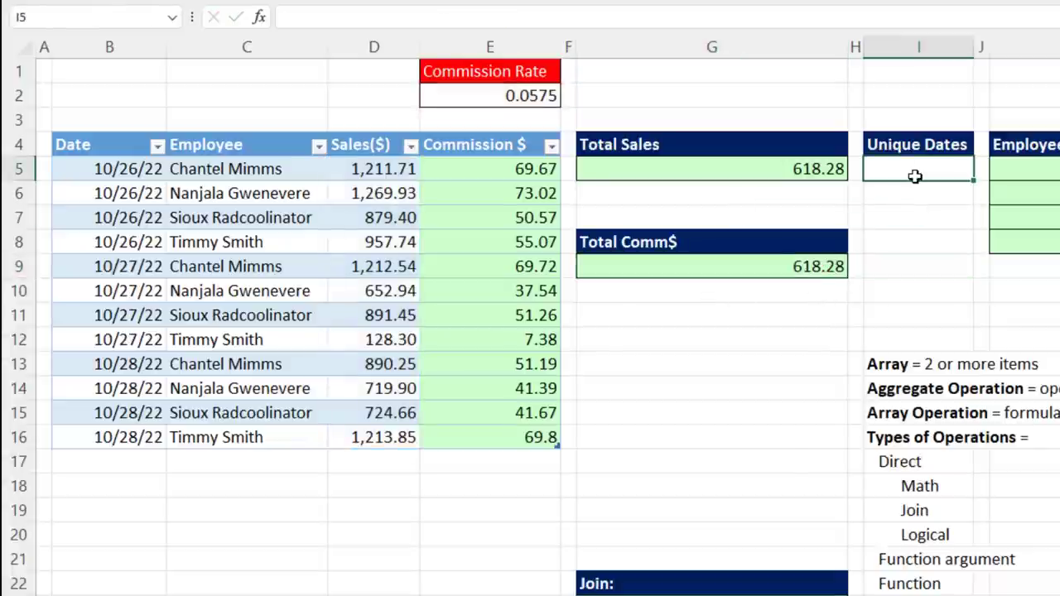
pyautogui.write('=')
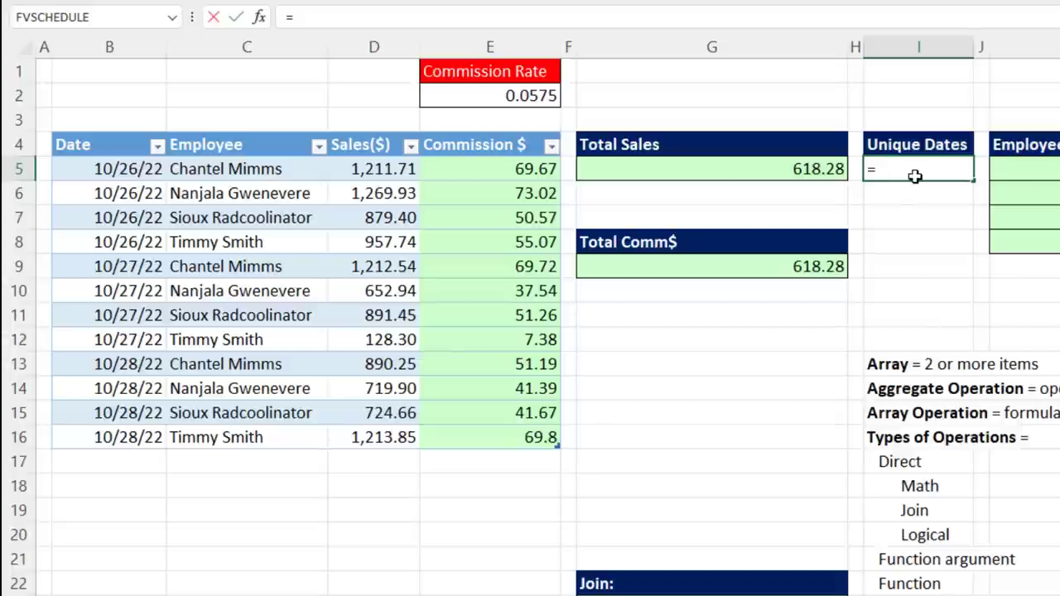
pyautogui.write('uniq')
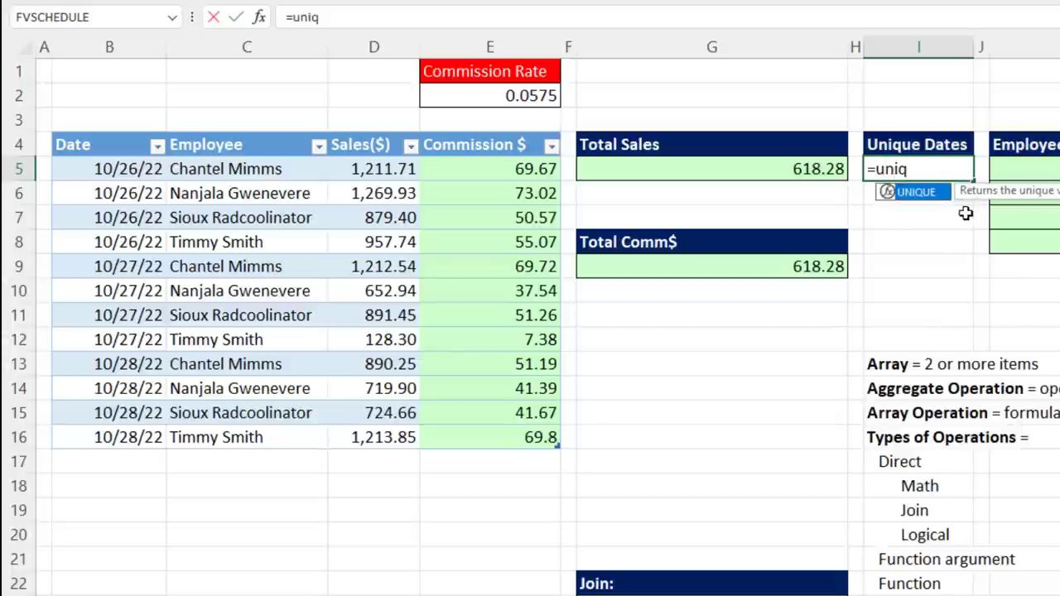
pyautogui.press('Tab')
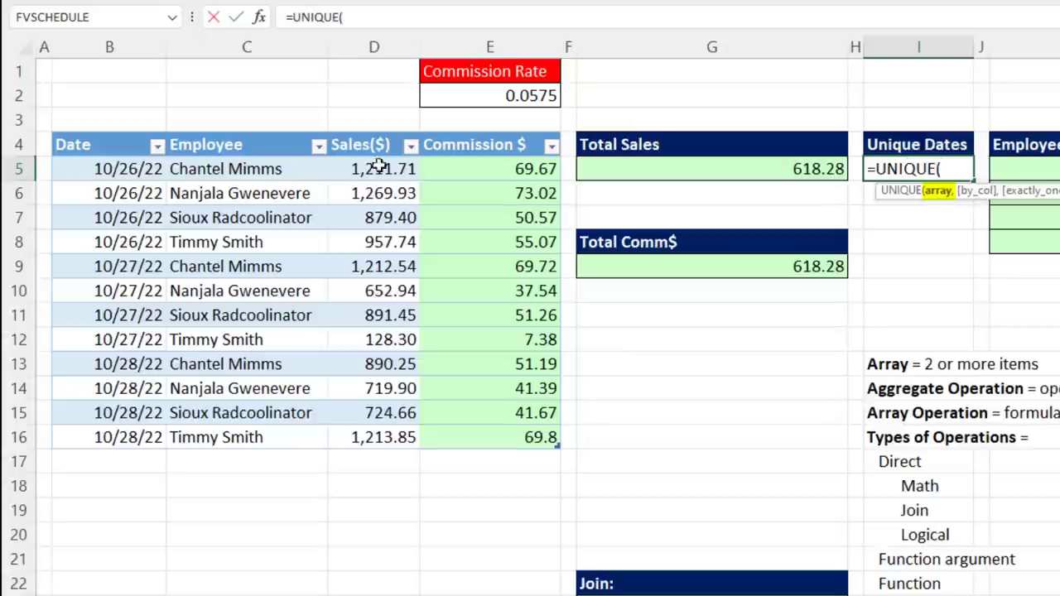
pyautogui.click(112, 130)
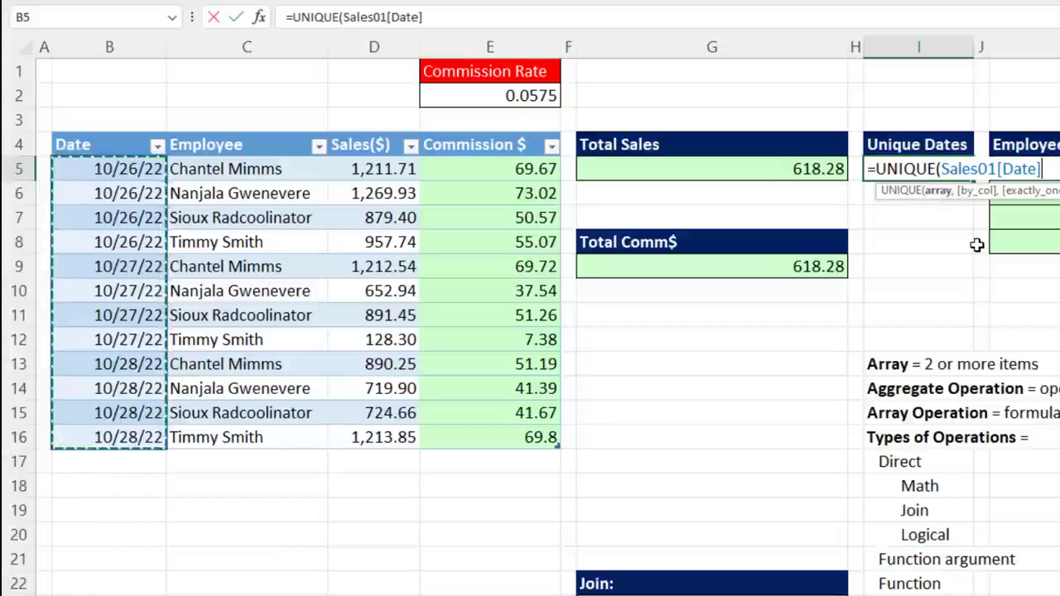
pyautogui.write(')')
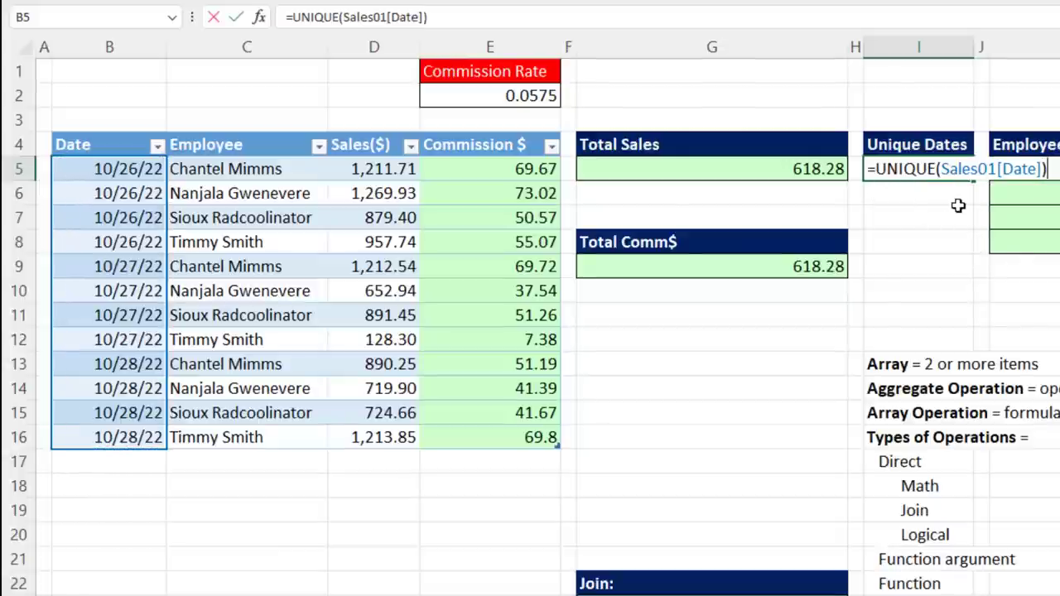
pyautogui.press('Return')
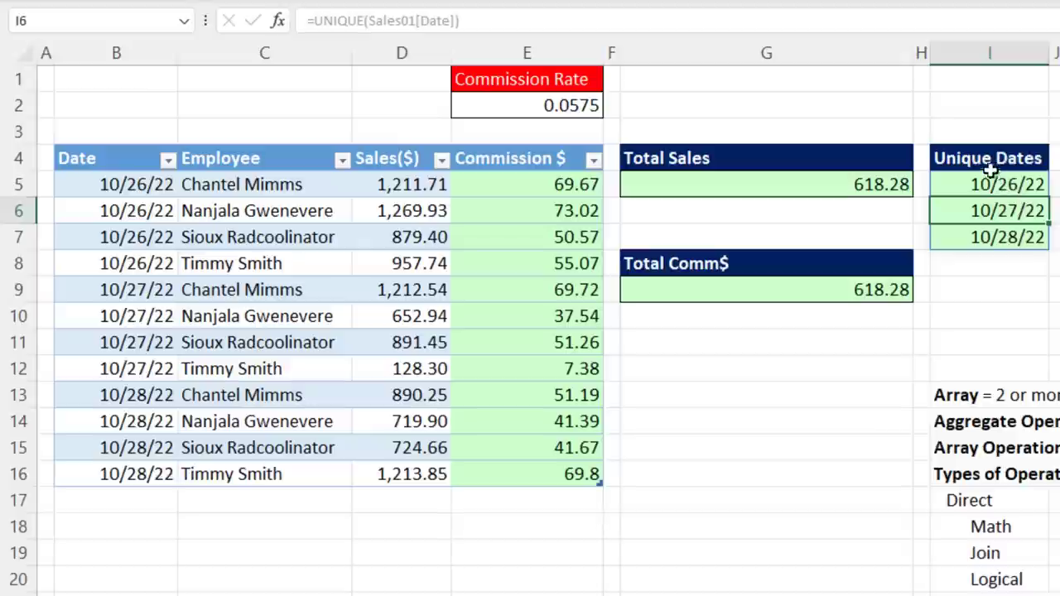
# Compare the UNIQUE formula in I5 with the formula in G9, checking the SUM and ROUND arguments in G9.
pyautogui.doubleClick(915, 165)
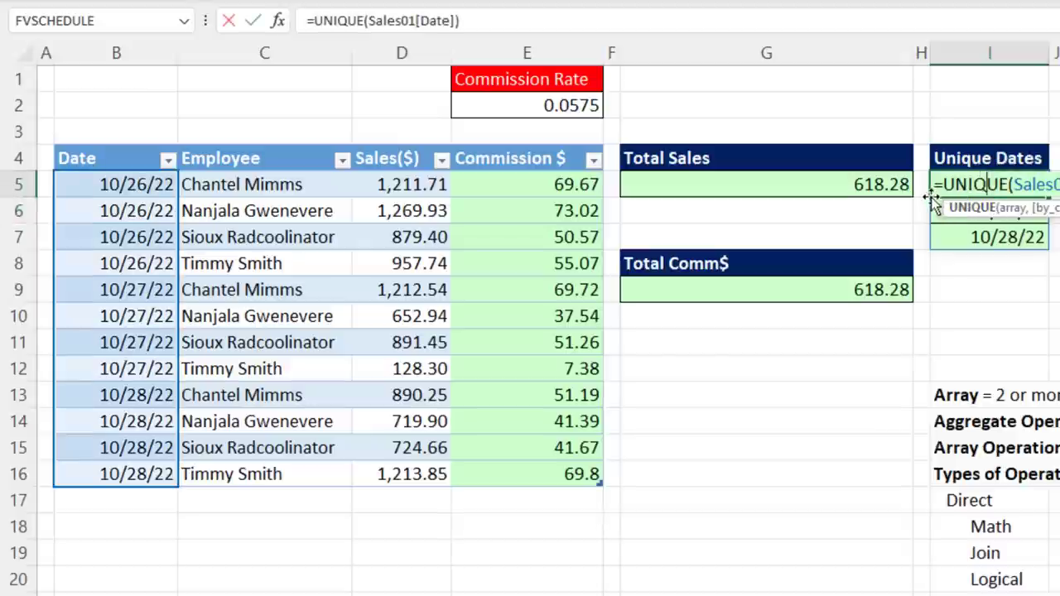
pyautogui.click(833, 291)
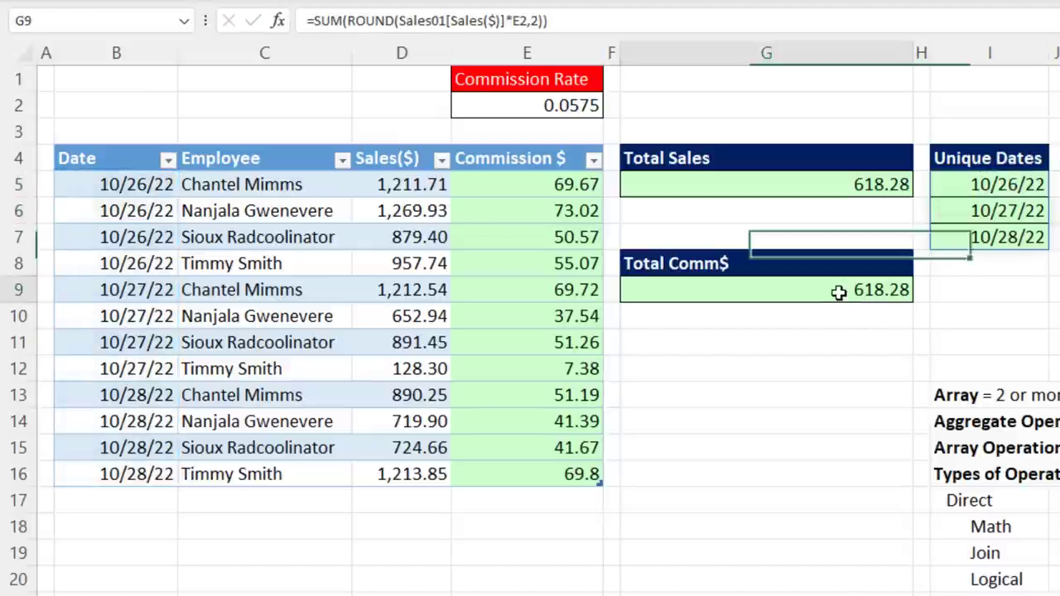
pyautogui.doubleClick(713, 290)
pyautogui.click(714, 289)
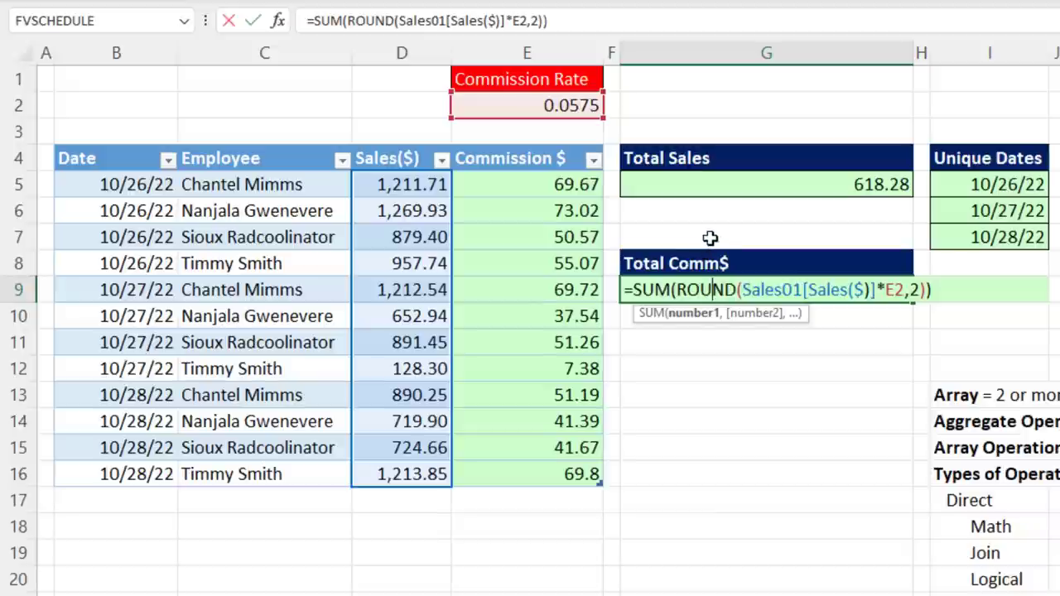
pyautogui.click(746, 290)
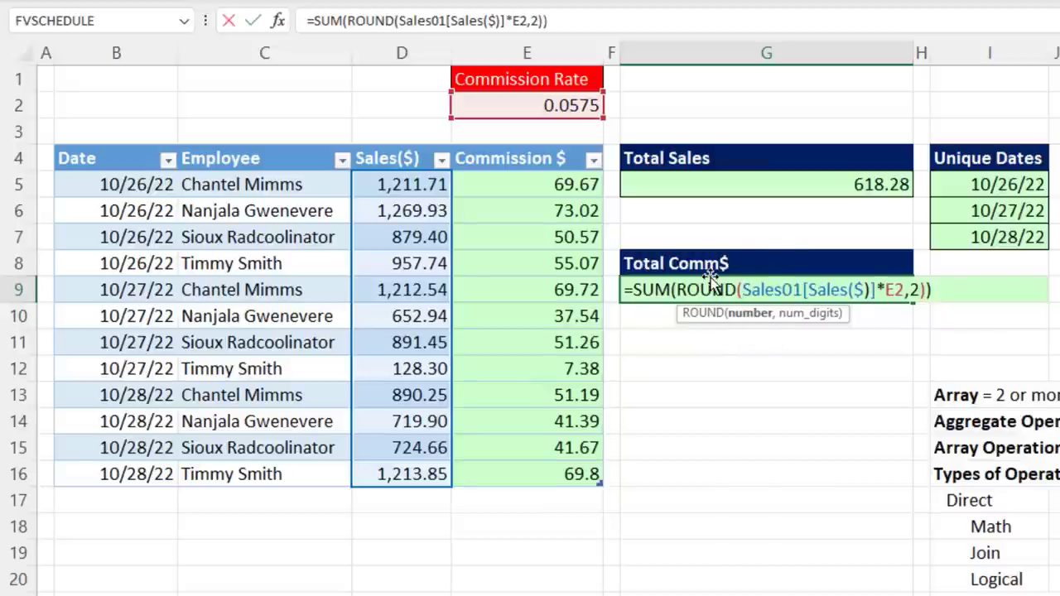
pyautogui.hotkey('ctrl', 'Return')
# Enter the test formula =UNIQUE(G9) in G12.
pyautogui.click(772, 370)
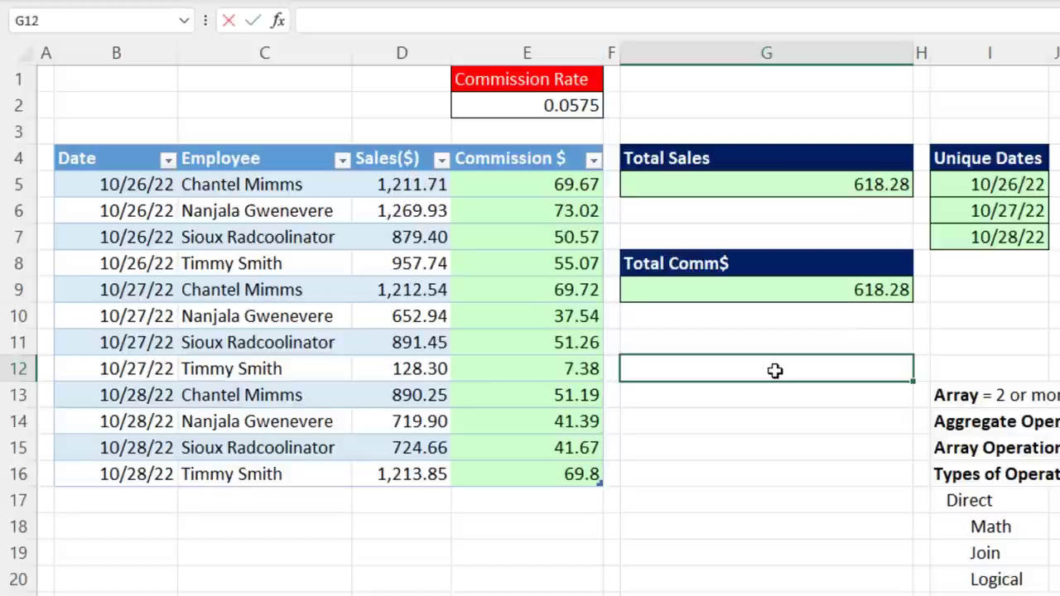
pyautogui.write('=uniq')
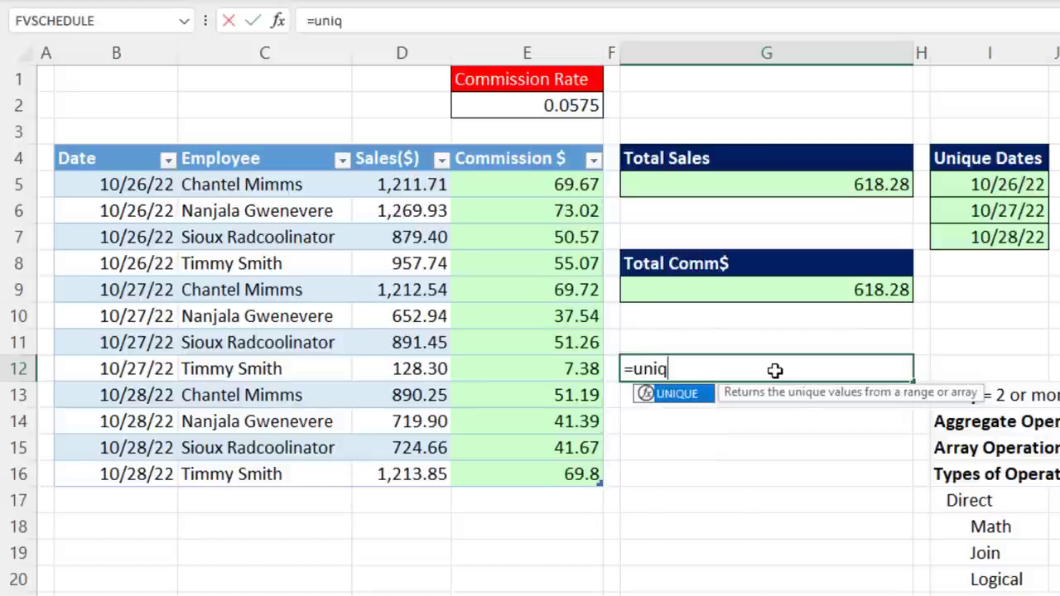
pyautogui.press('Tab')
pyautogui.click(835, 290)
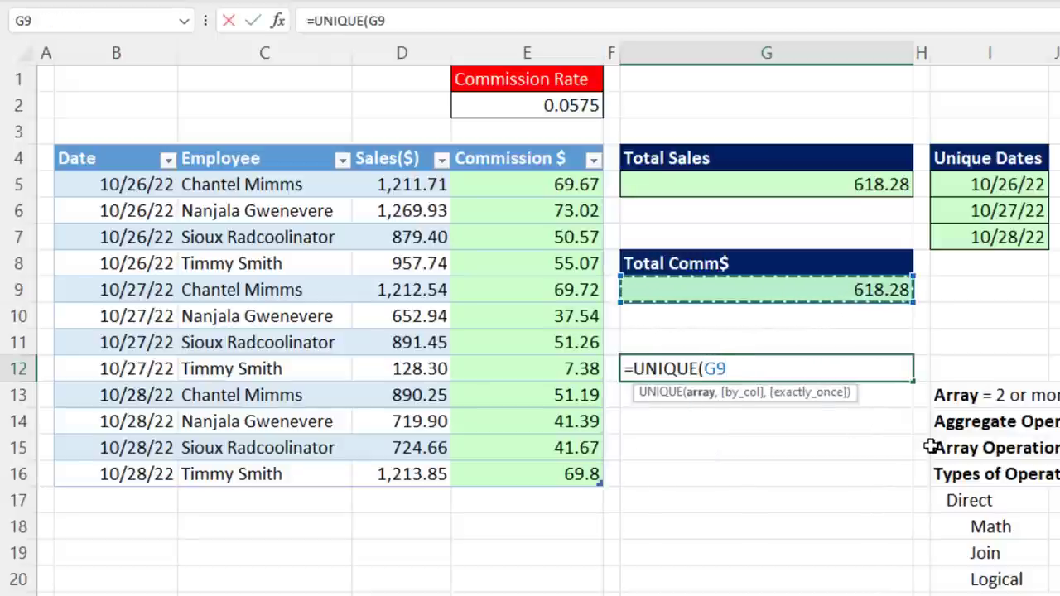
pyautogui.write(')')
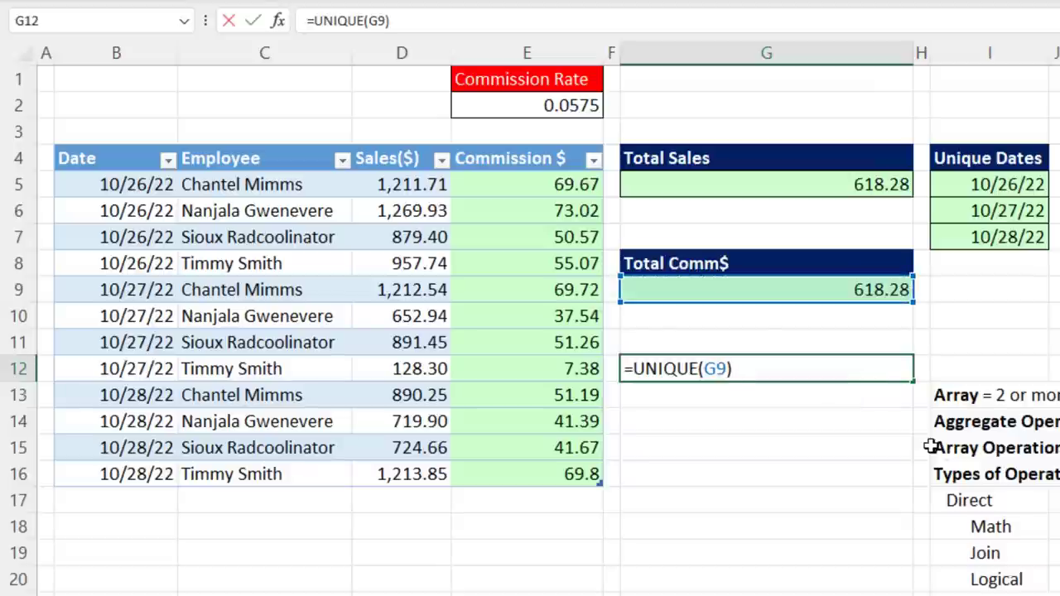
pyautogui.hotkey('ctrl', 'Return')
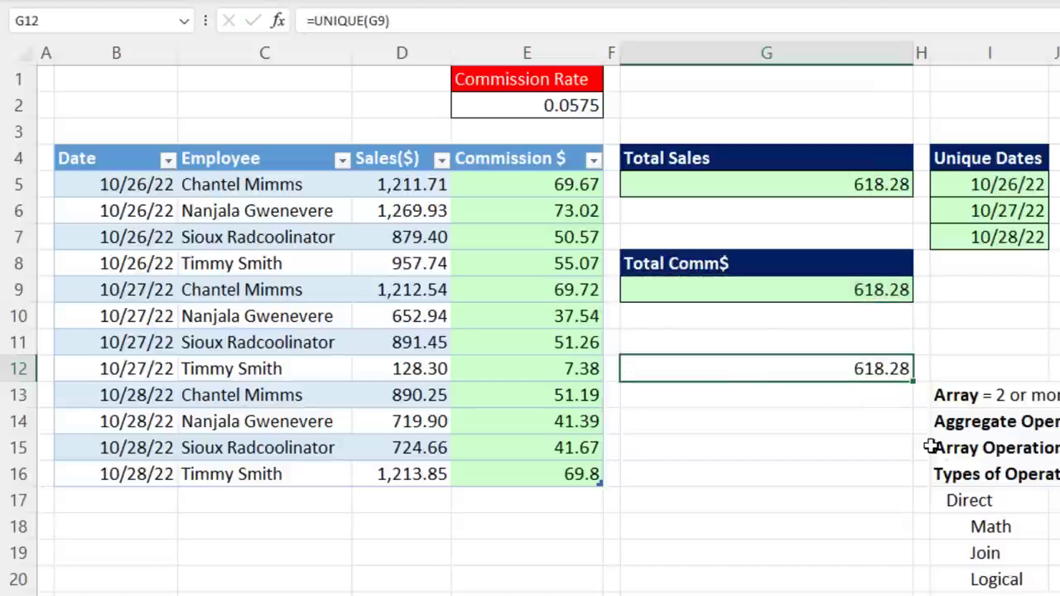
# Enter the test formula =ROUND(G9,2) in G13, below the UNIQUE test formula.
pyautogui.press('Down')
pyautogui.write('=r')
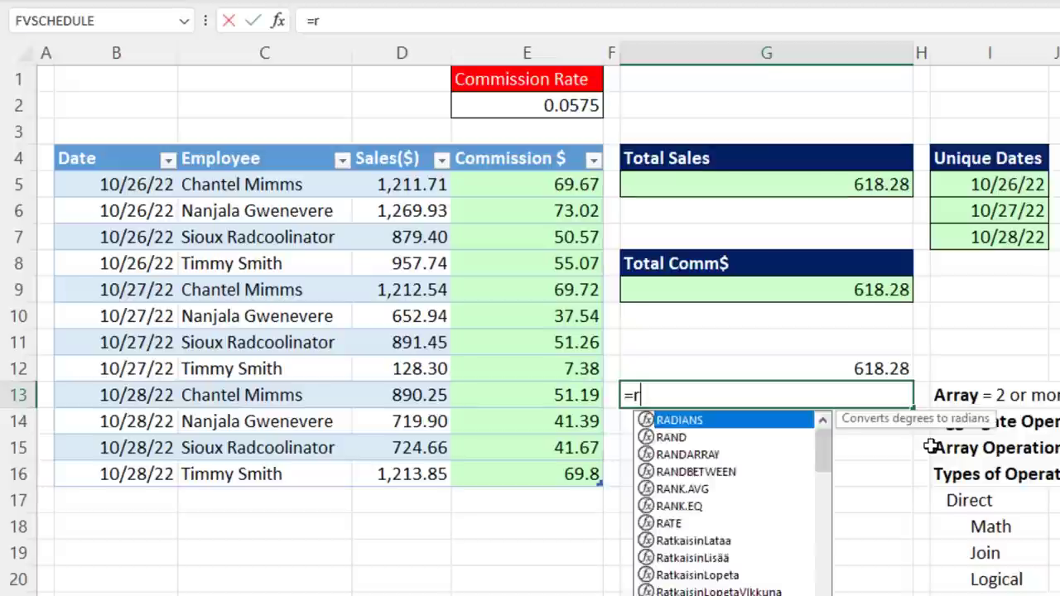
pyautogui.write('ound')
pyautogui.press('Tab')
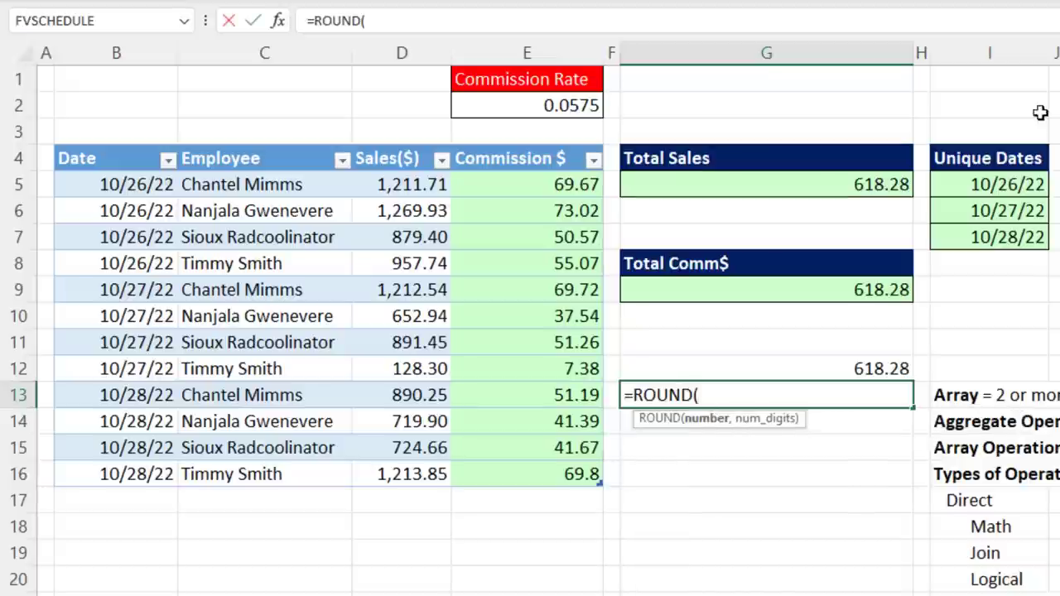
pyautogui.click(856, 296)
pyautogui.write(',')
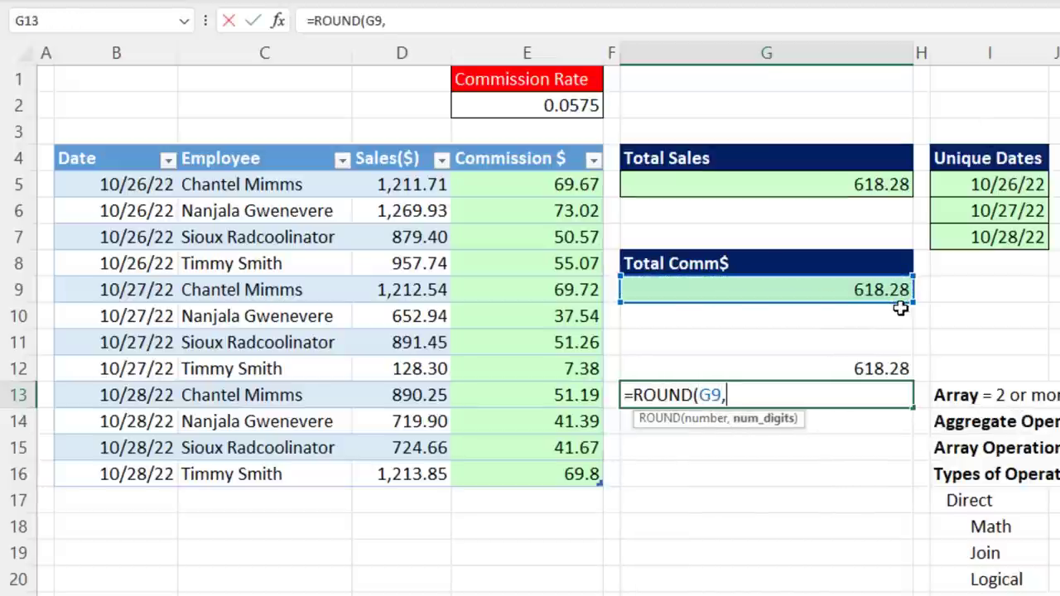
pyautogui.write('2)')
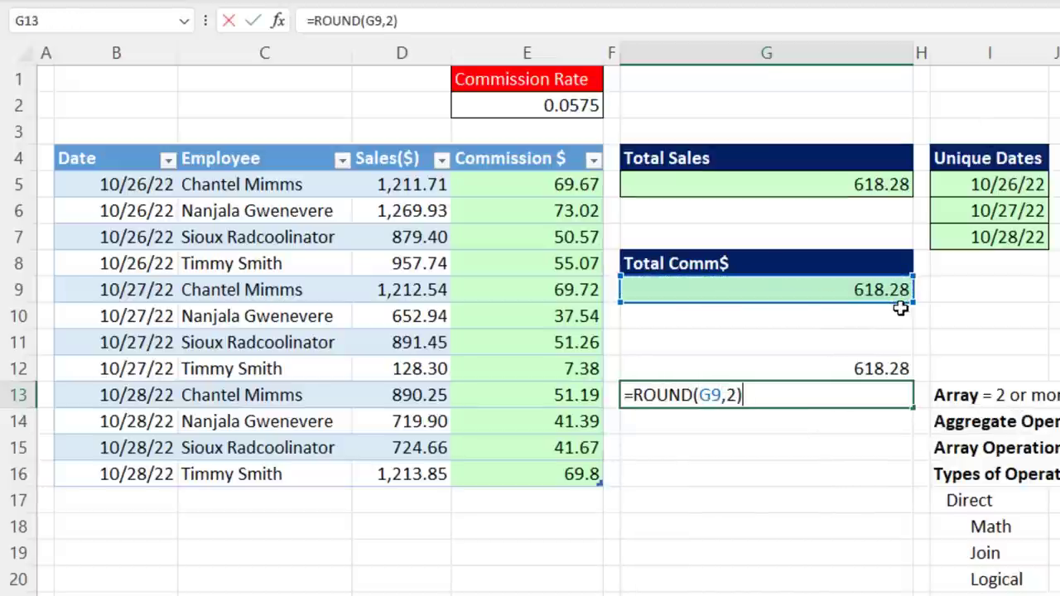
pyautogui.hotkey('ctrl', 'Return')
# Evaluate the UNIQUE formula in G12 in place to view what it returns, and cancel the evaluation.
pyautogui.click(880, 369)
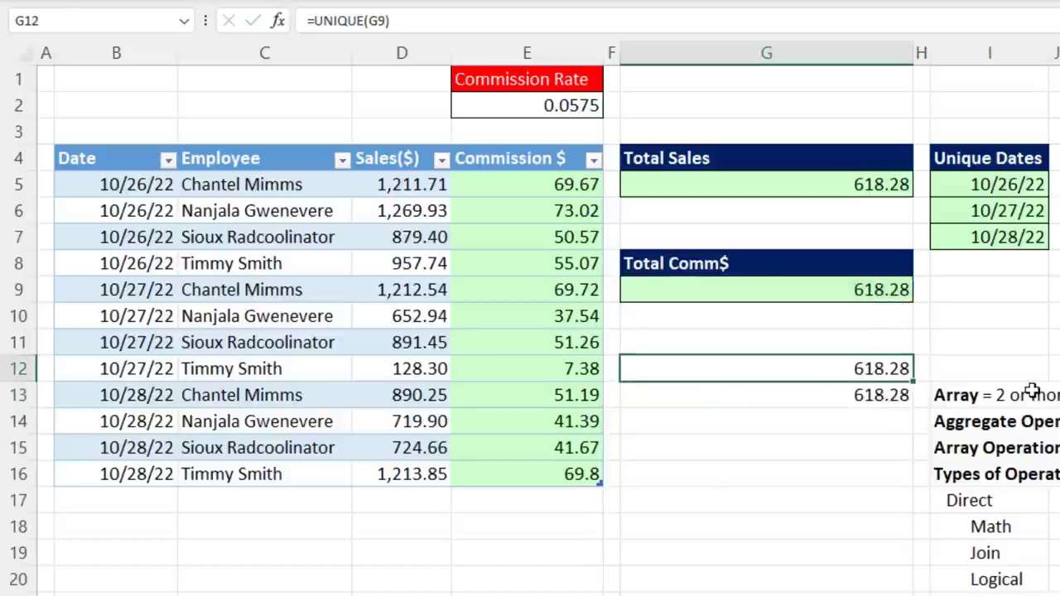
pyautogui.press('F2')
pyautogui.press('F9')
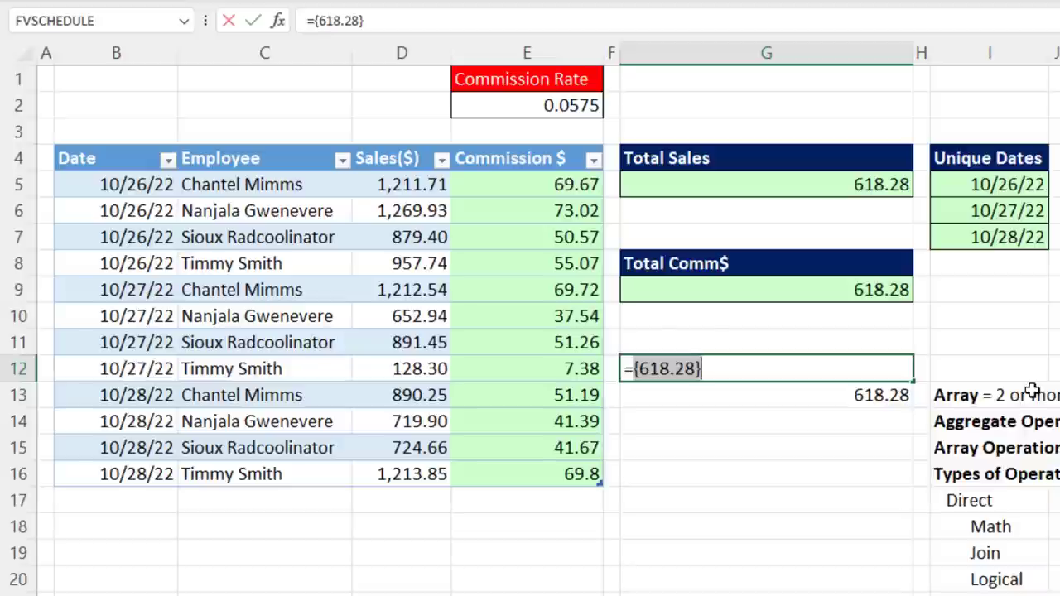
pyautogui.press('Escape')
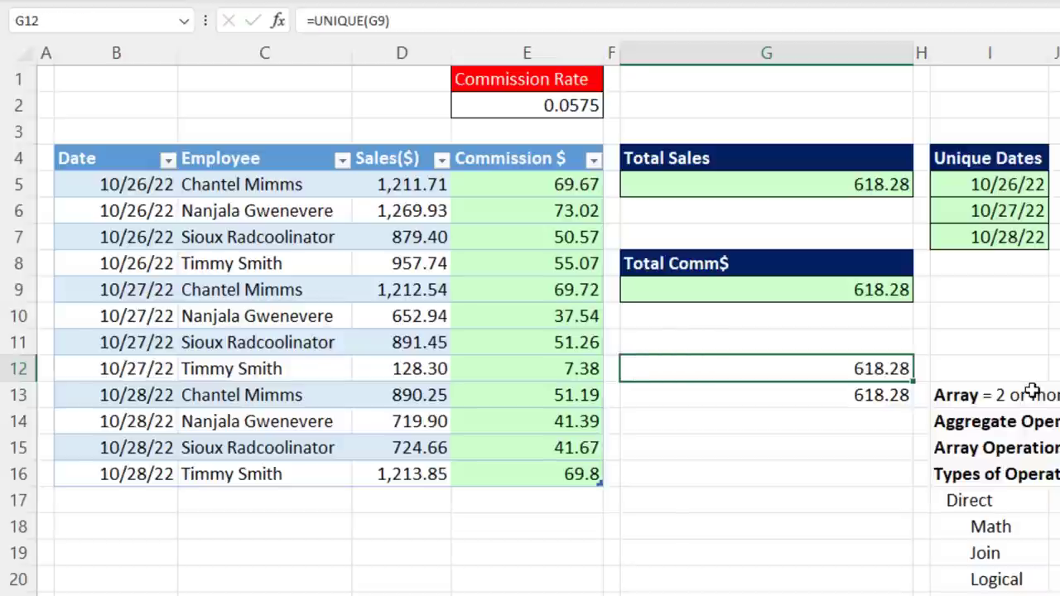
# Evaluate the ROUND formula in G13 in place, enter the result, and undo back through both test formulas in G12 and G13.
pyautogui.press('Down')
pyautogui.press('F2')
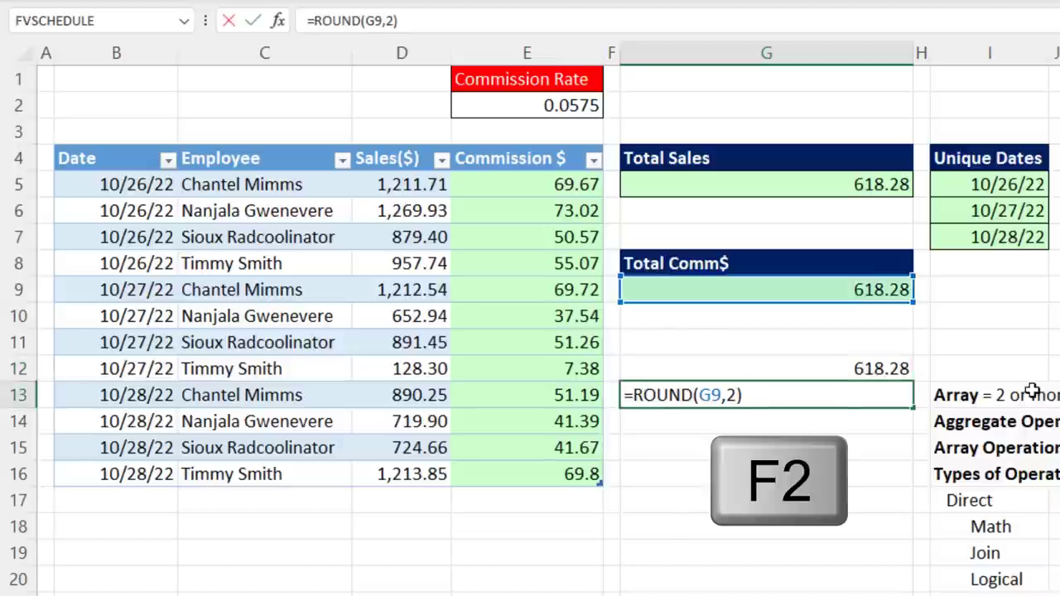
pyautogui.press('F9')
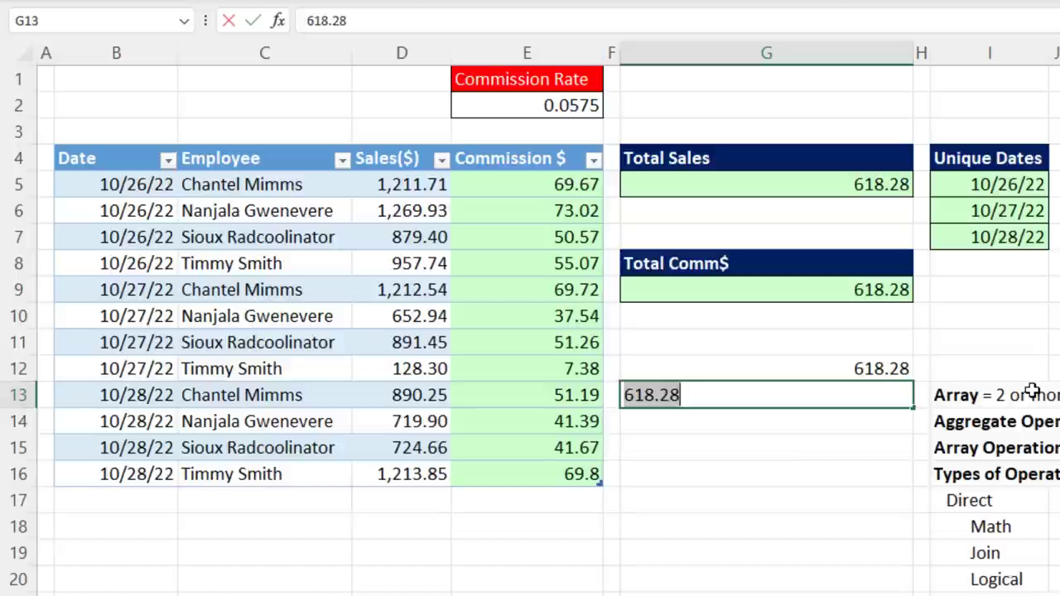
pyautogui.hotkey('ctrl', 'Return')
pyautogui.hotkey('ctrl', 'z')
pyautogui.hotkey('ctrl', 'z')
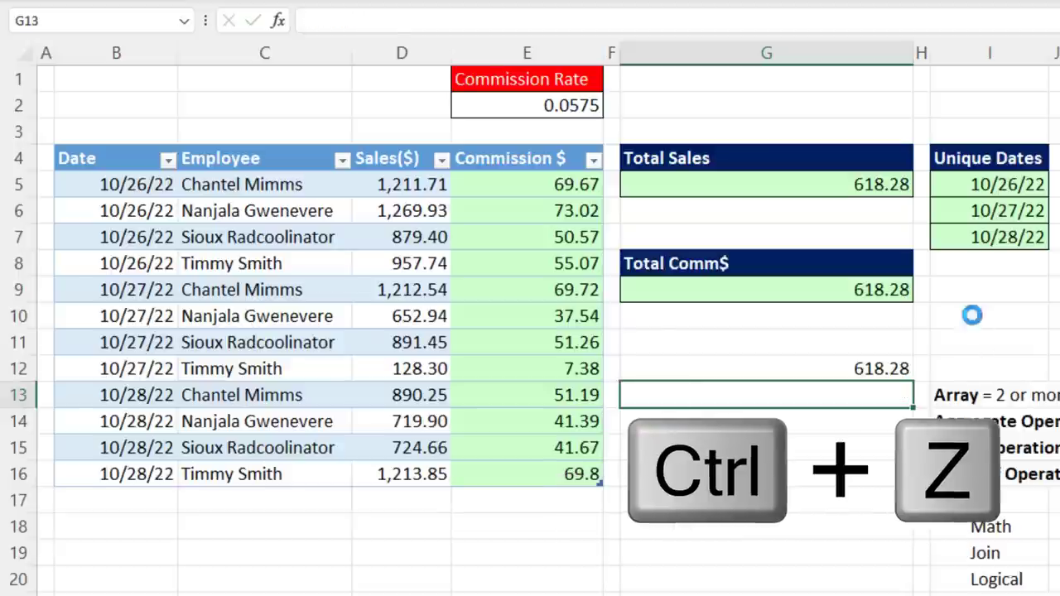
pyautogui.hotkey('ctrl', 'z')
# Recheck the formula in G9 without changing it, and select I6 in the spilled dates to view its formula.
pyautogui.click(862, 291)
pyautogui.doubleClick(856, 290)
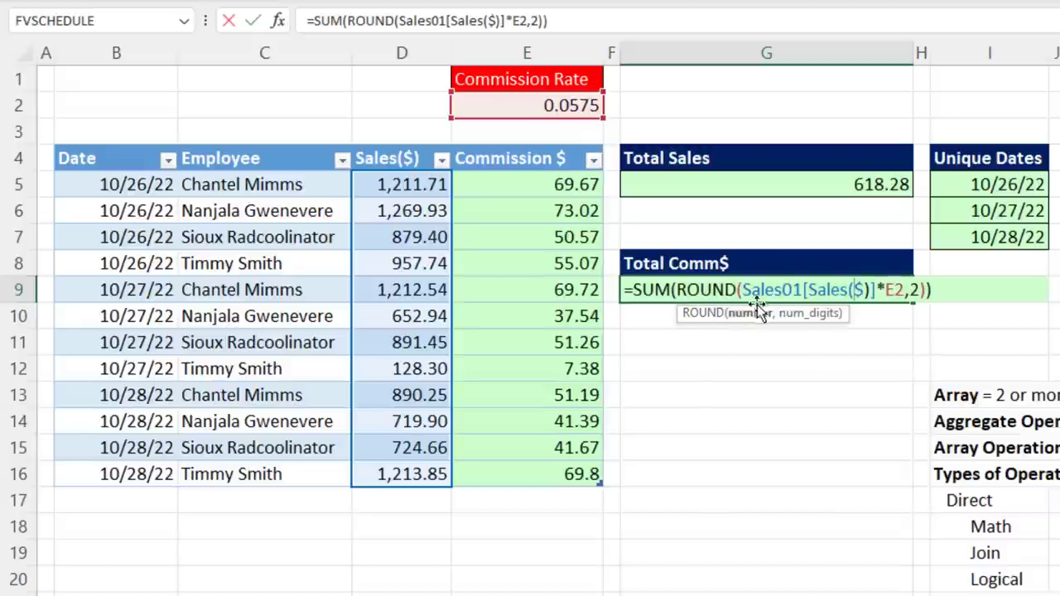
pyautogui.hotkey('ctrl', 'Return')
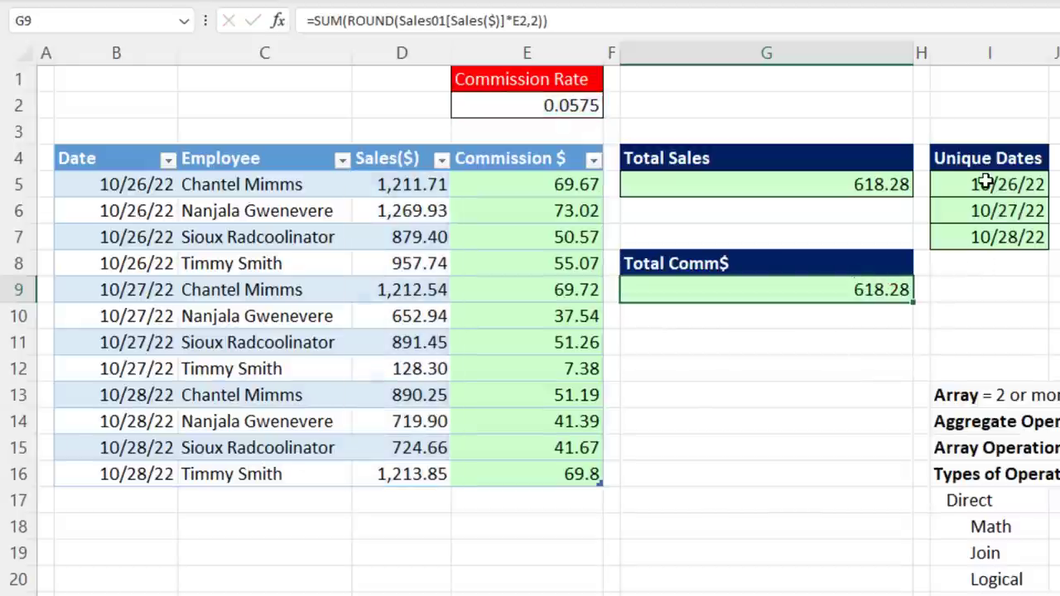
pyautogui.click(987, 209)
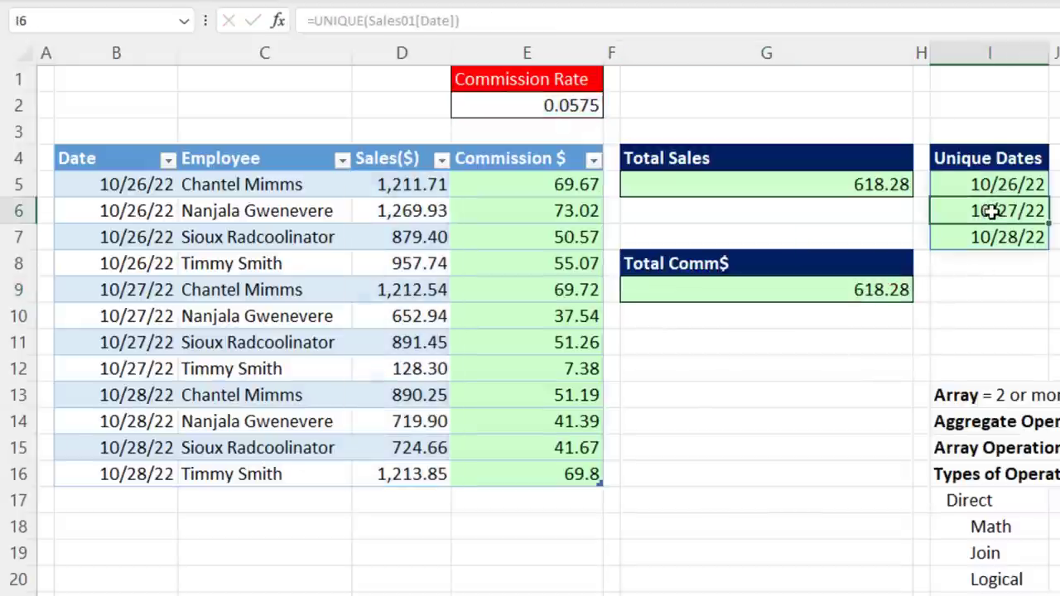
# Enter =SORT(UNIQUE(Sales01[Employee])) in K5 under the Employee header to spill a sorted list of unique employees.
pyautogui.click(861, 170)
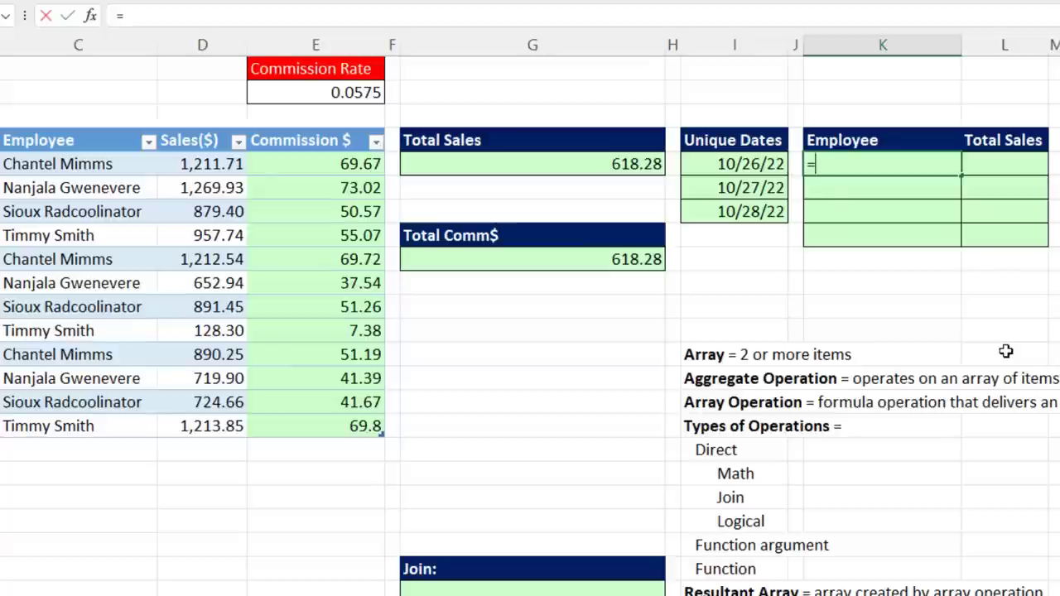
pyautogui.write('sort')
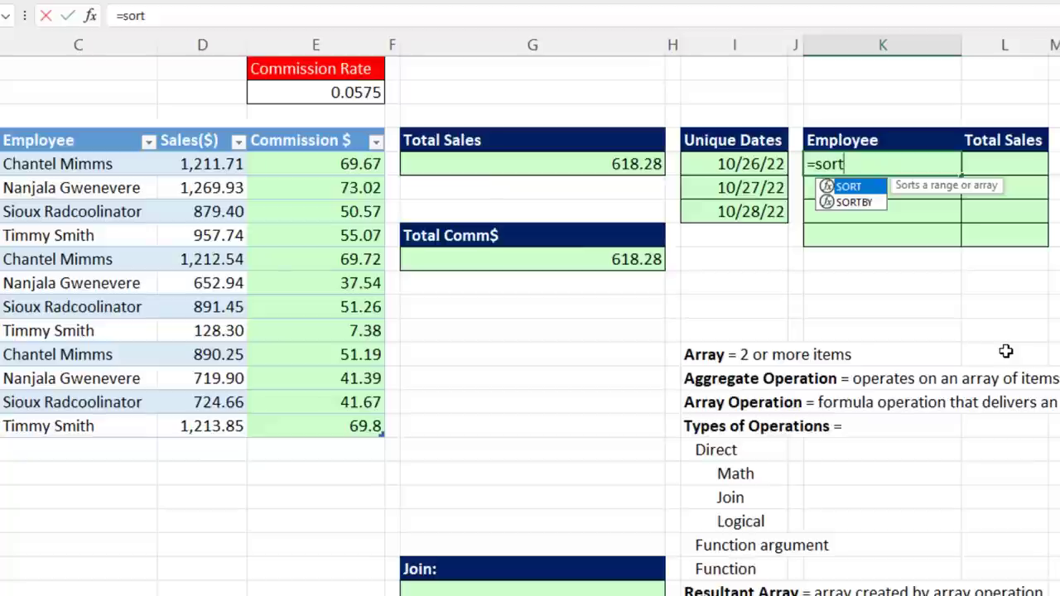
pyautogui.press('Tab')
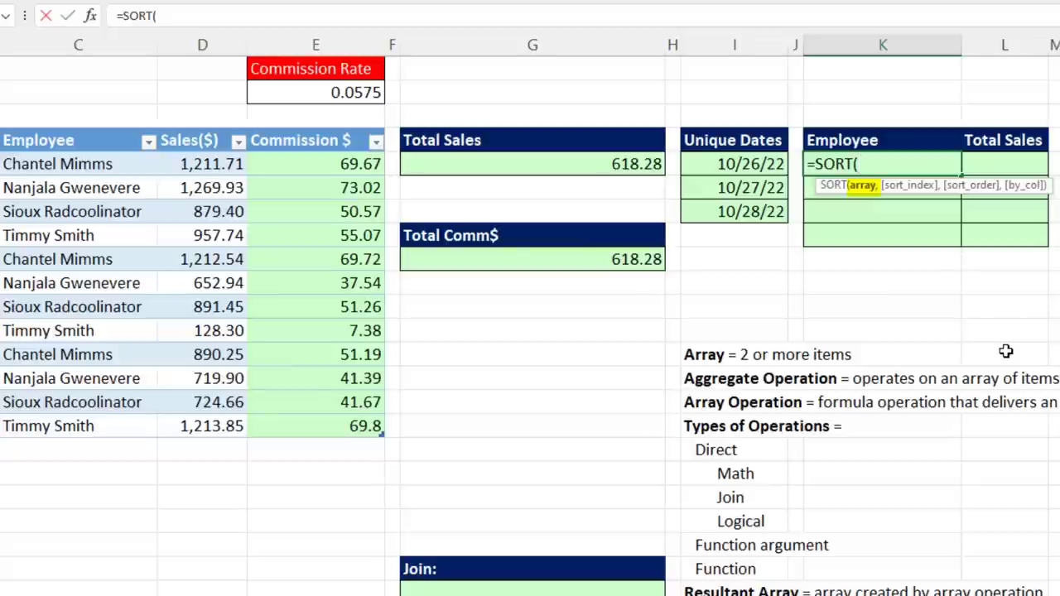
pyautogui.write('uniq')
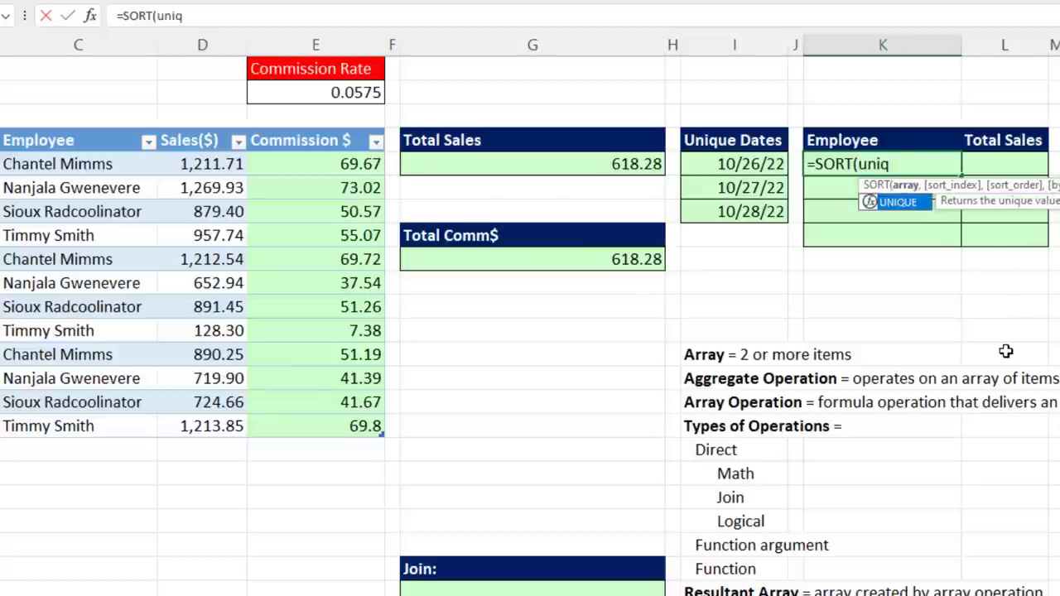
pyautogui.press('Tab')
pyautogui.click(86, 131)
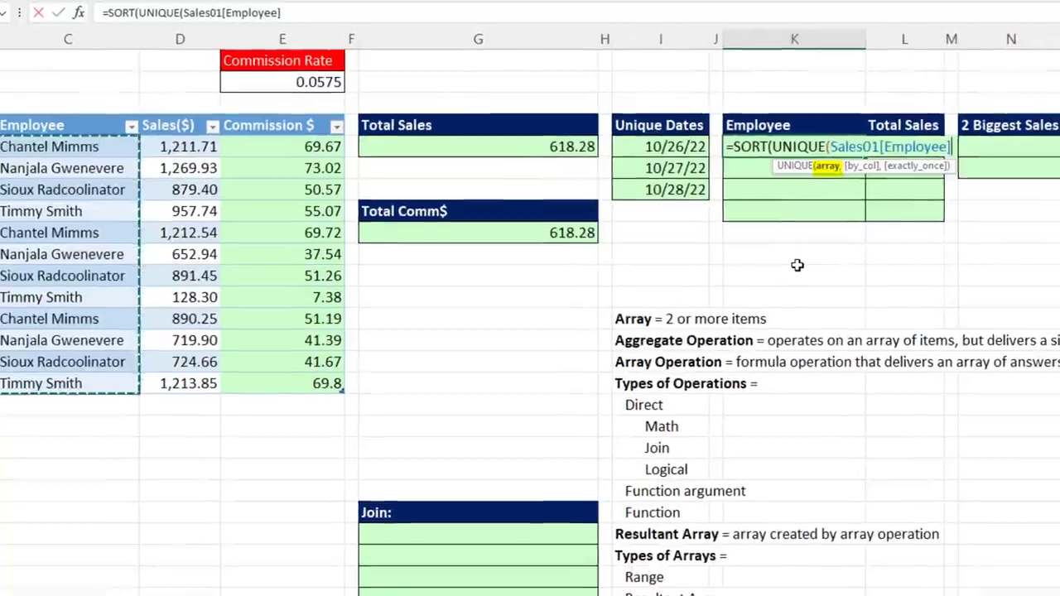
pyautogui.write('))')
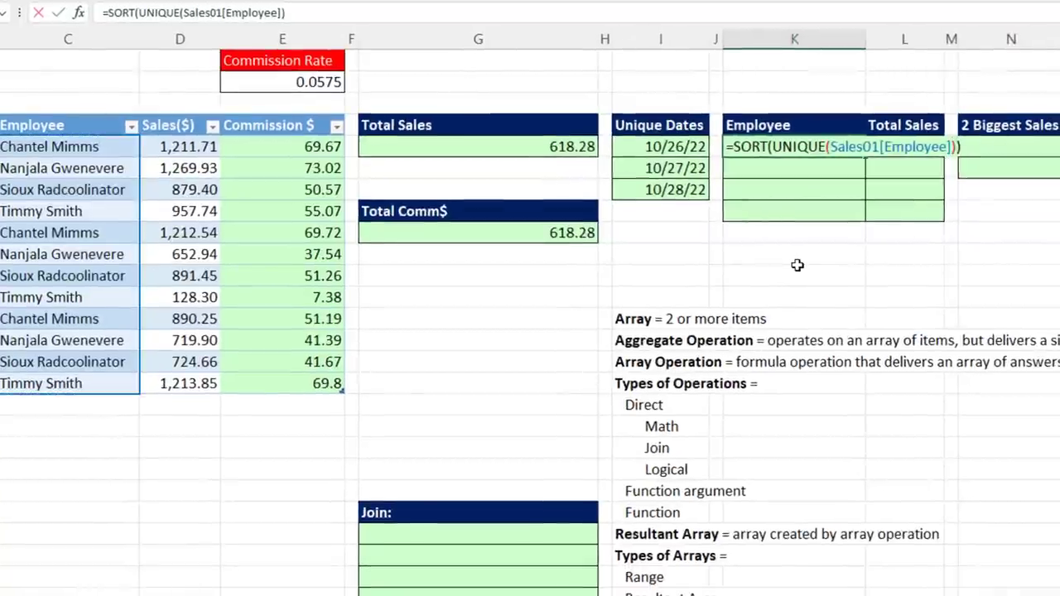
pyautogui.press('Return')
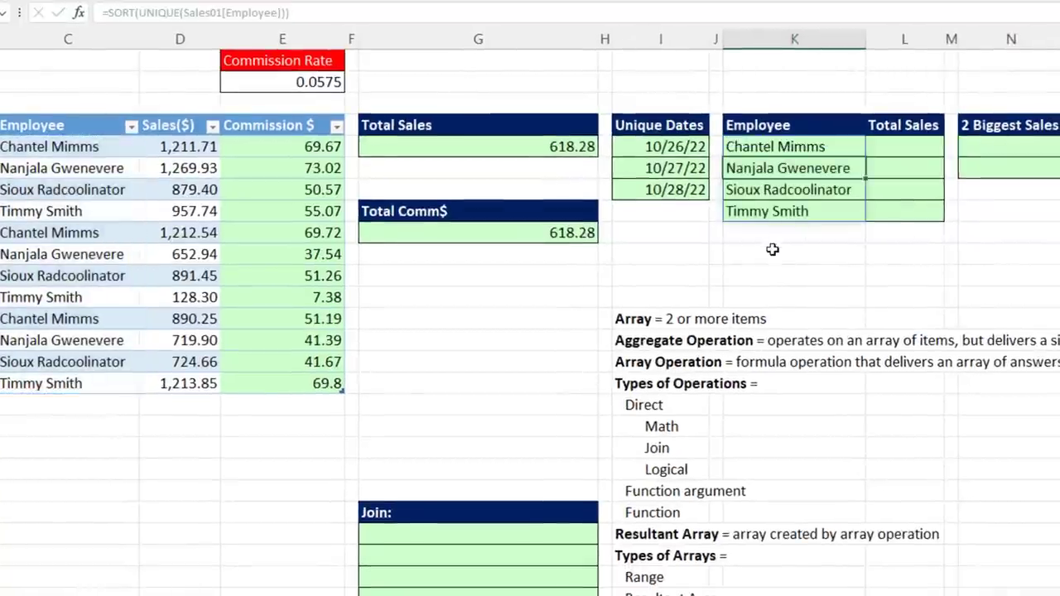
# Open the SORT and UNIQUE formula in K5 to review its table reference, and leave it without changes.
pyautogui.click(795, 149)
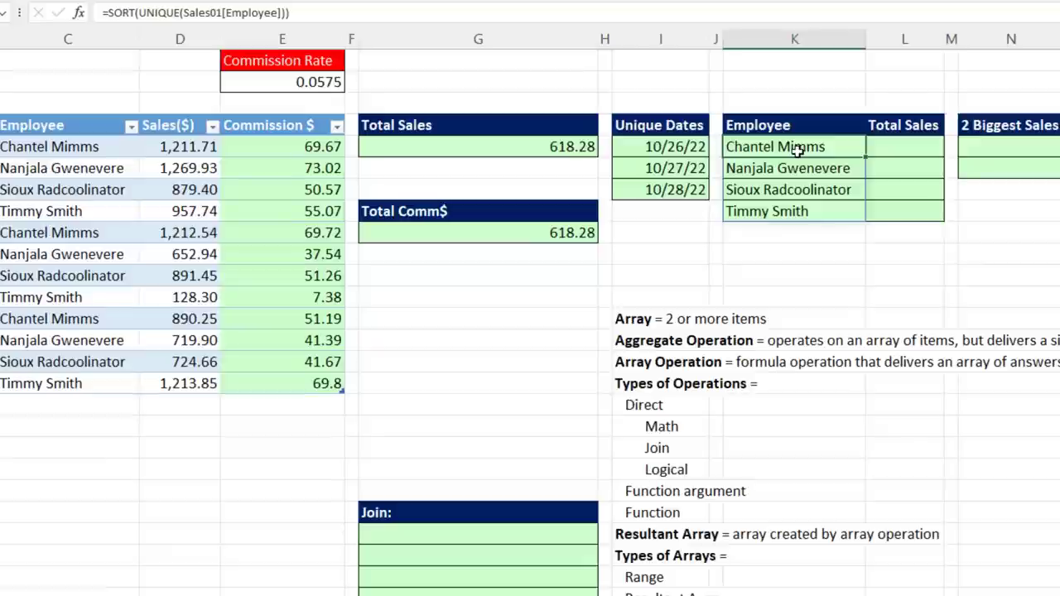
pyautogui.press('F2')
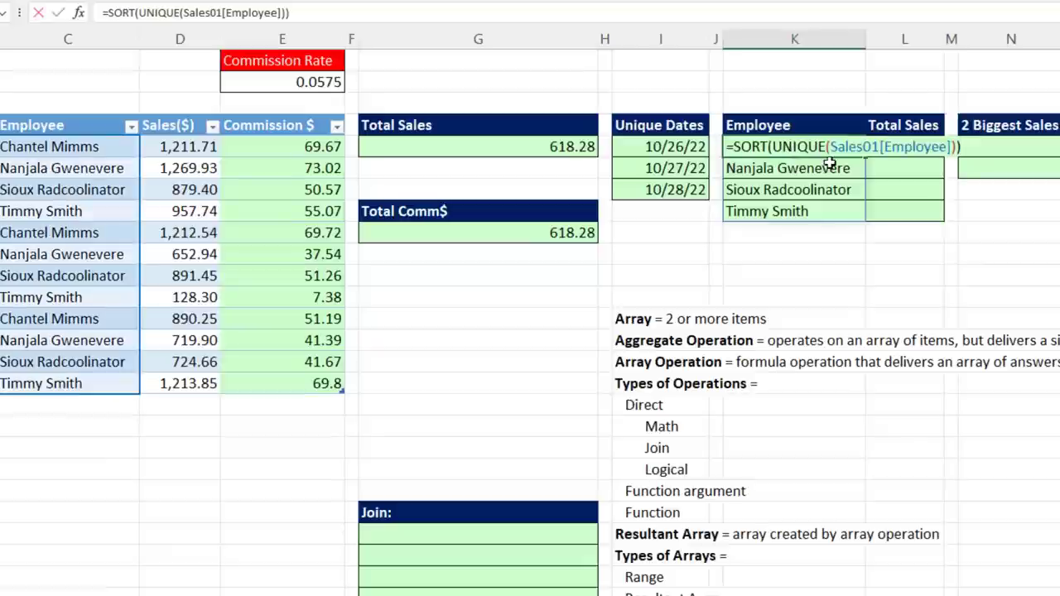
pyautogui.press('Escape')
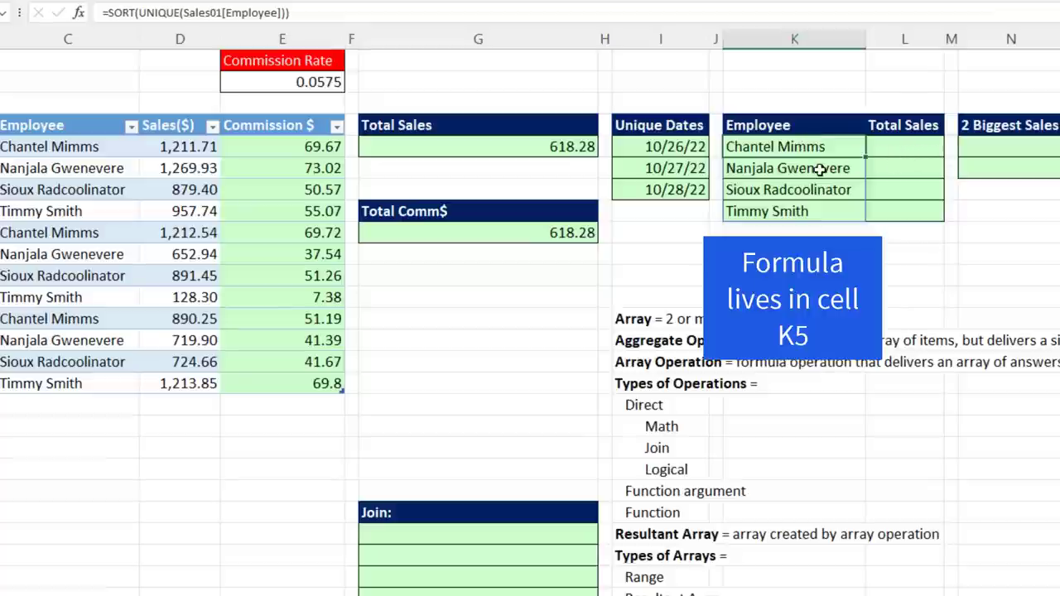
# Enter =SUMIFS(Sales01[Sales($)],Sales01[Employee],K5) in L5 under the Total Sales header, keeping L5 selected.
pyautogui.click(906, 146)
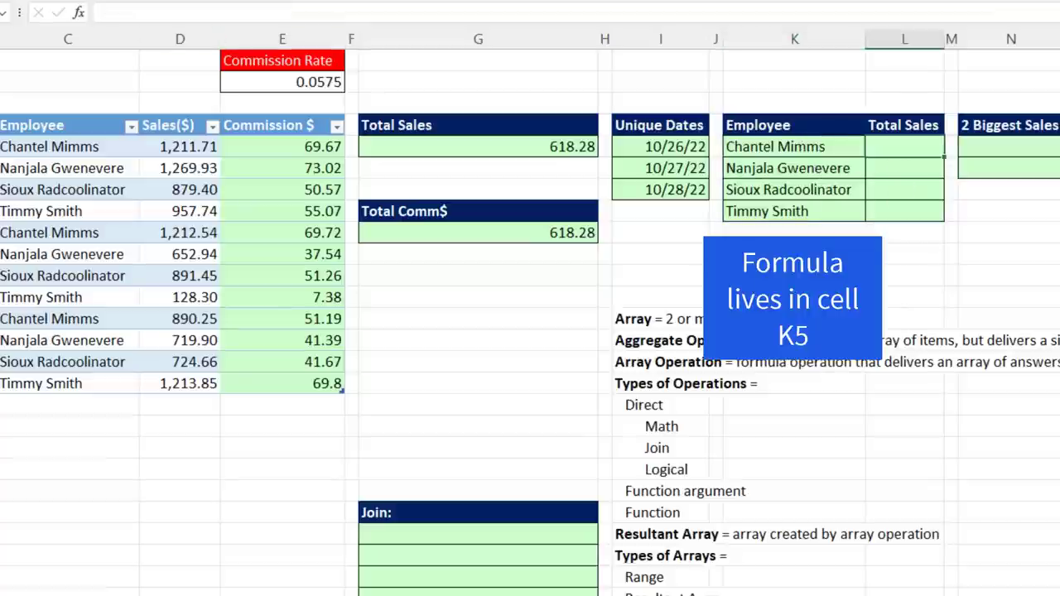
pyautogui.write('=')
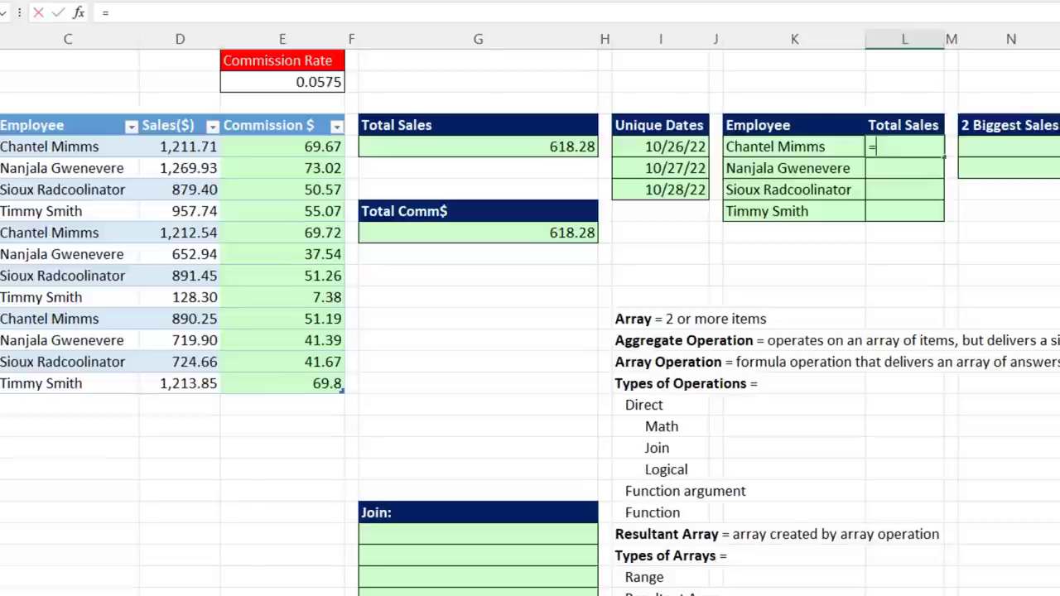
pyautogui.write('sumifs')
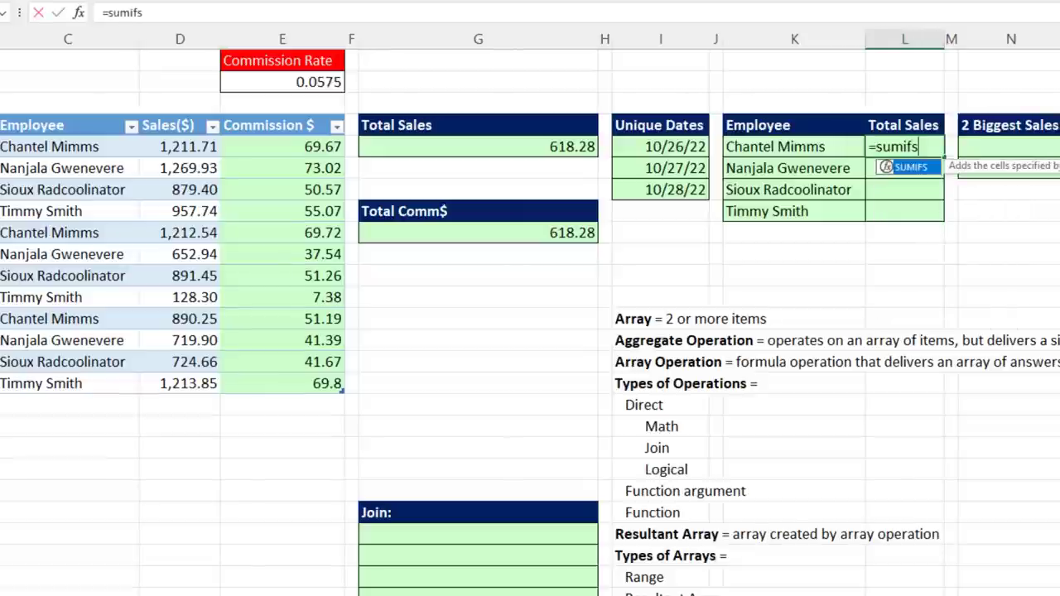
pyautogui.press('Tab')
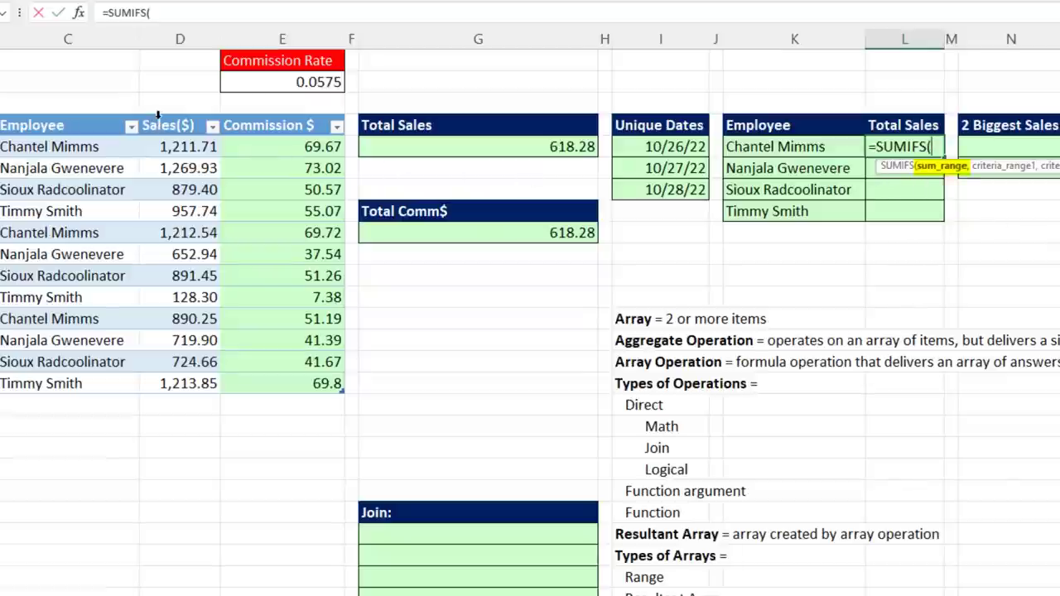
pyautogui.click(161, 114)
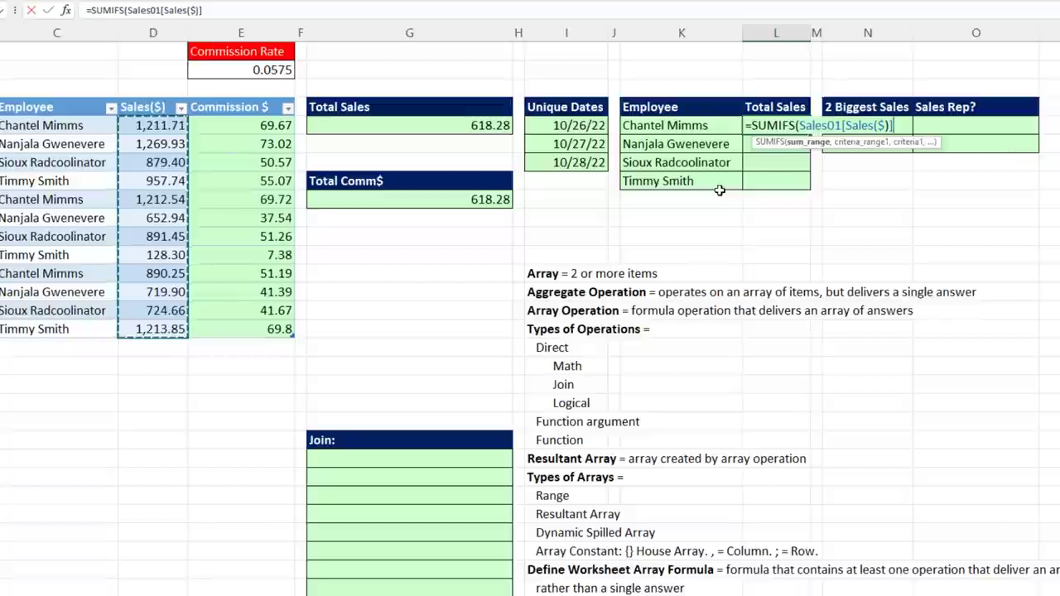
pyautogui.write(',')
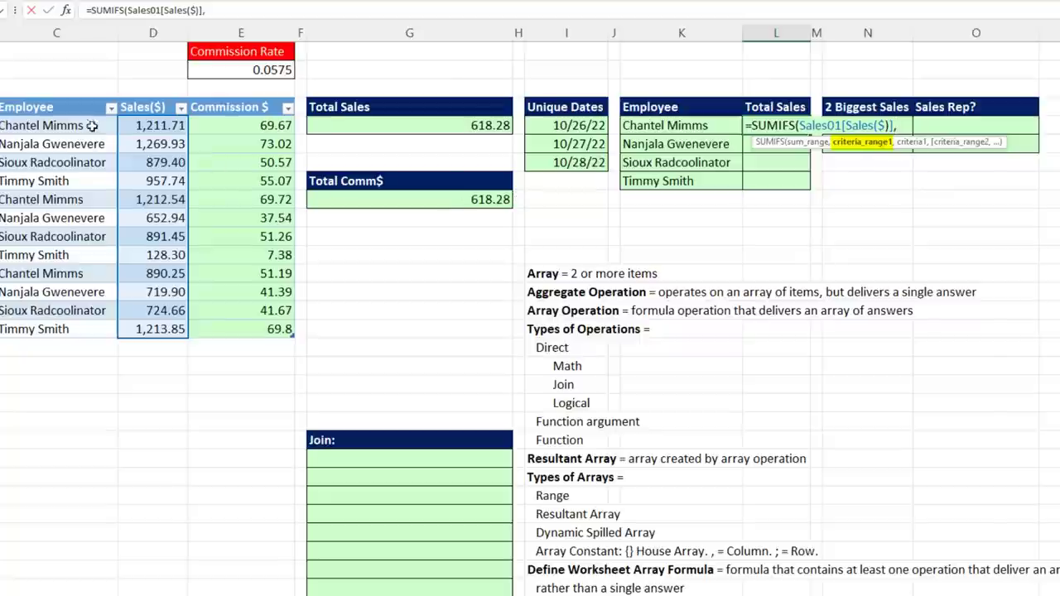
pyautogui.click(30, 97)
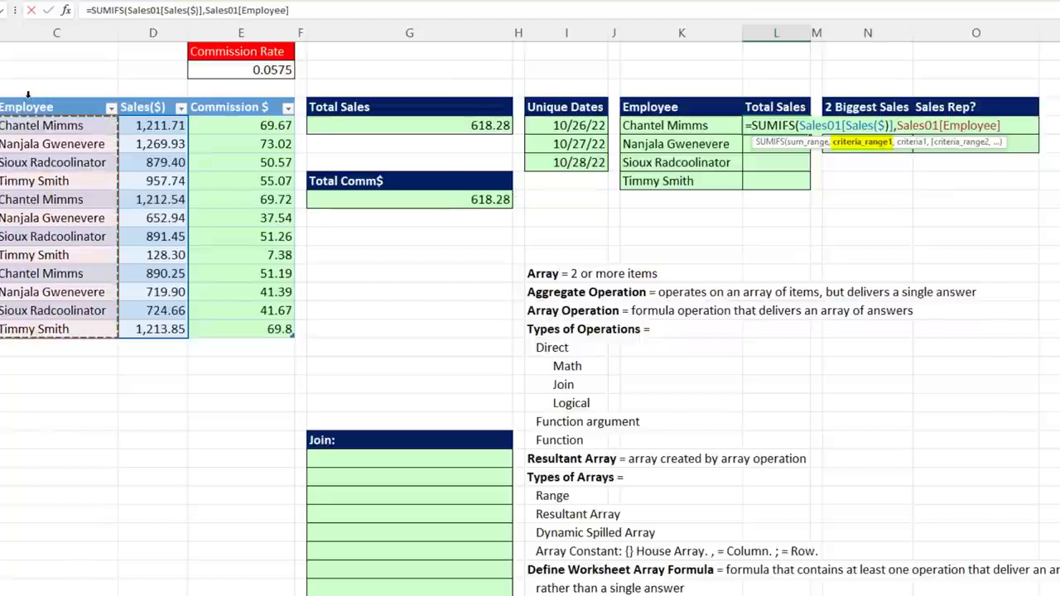
pyautogui.write(',')
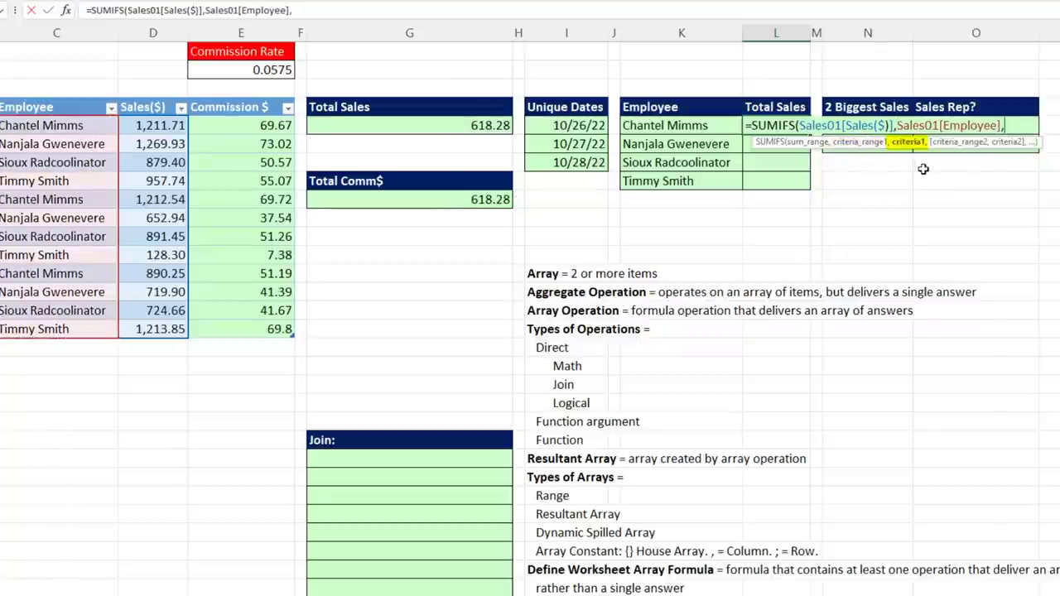
pyautogui.click(723, 125)
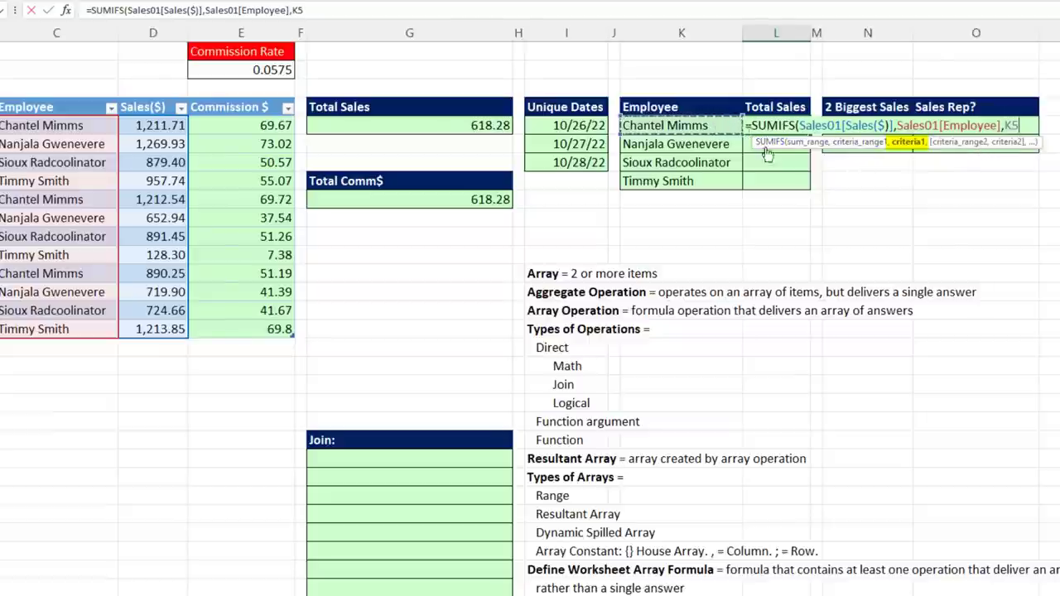
pyautogui.write(')')
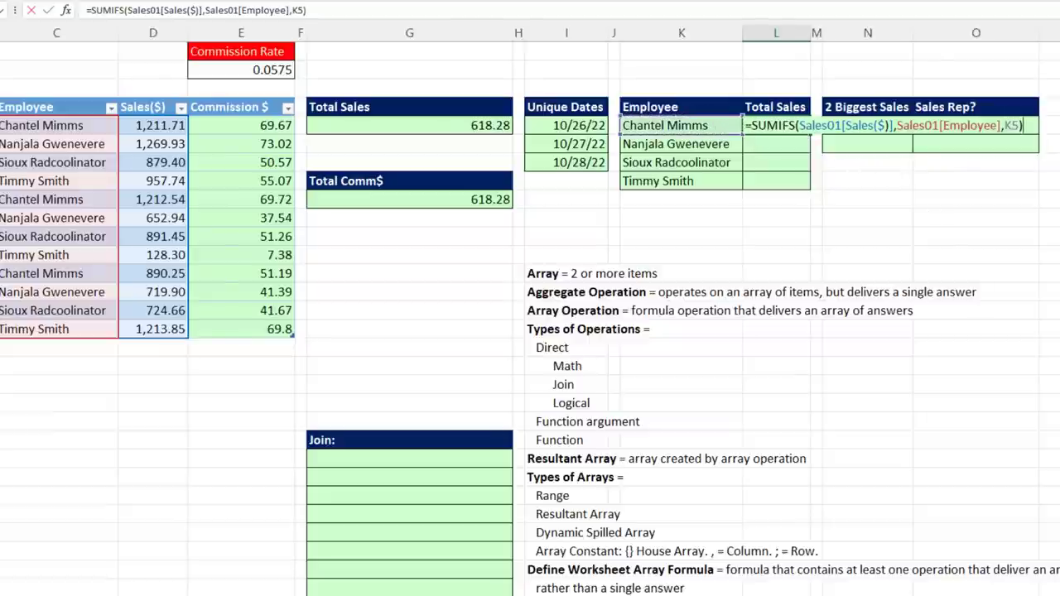
pyautogui.hotkey('ctrl', 'Return')
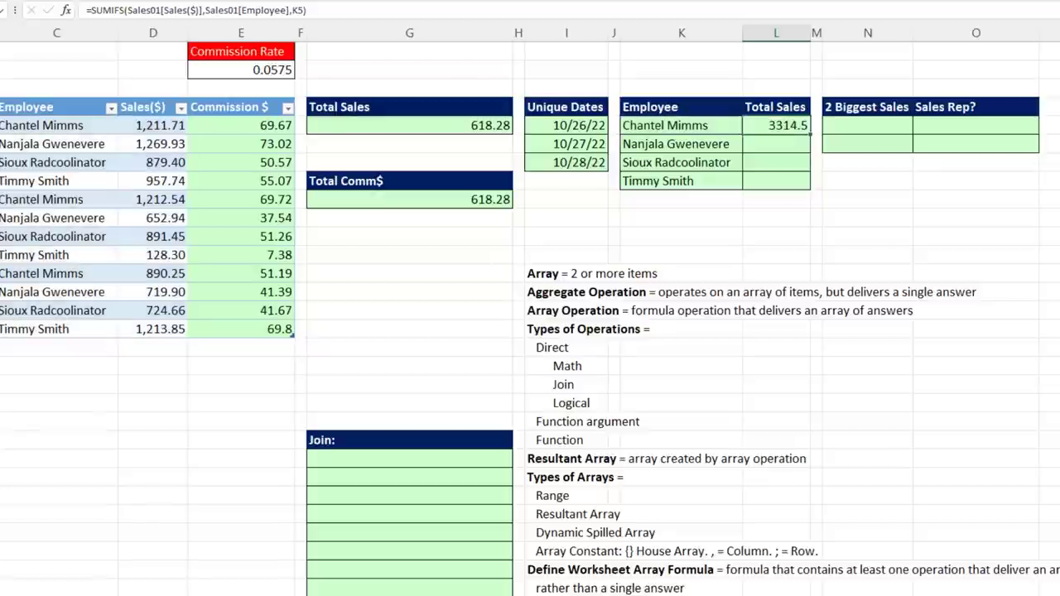
# Replace the single-cell criterion in L5's SUMIFS formula with the spilled range reference K5#.
pyautogui.press('F2')
pyautogui.press('BackSpace')
pyautogui.press('BackSpace')
pyautogui.press('BackSpace')
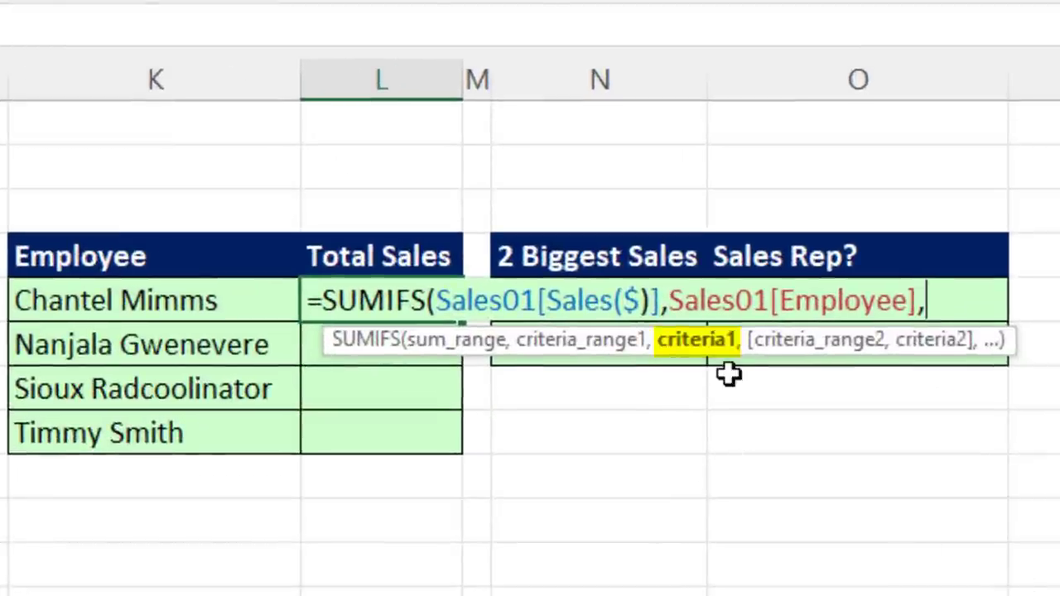
pyautogui.moveTo(203, 306); pyautogui.dragTo(208, 418)
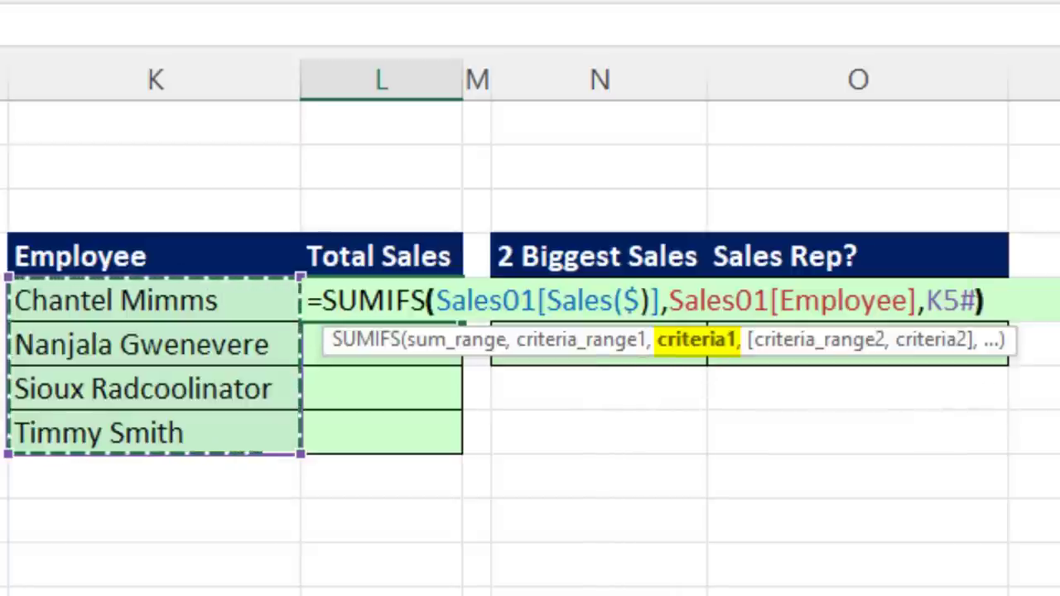
pyautogui.write(')')
pyautogui.hotkey('ctrl', 'Return')
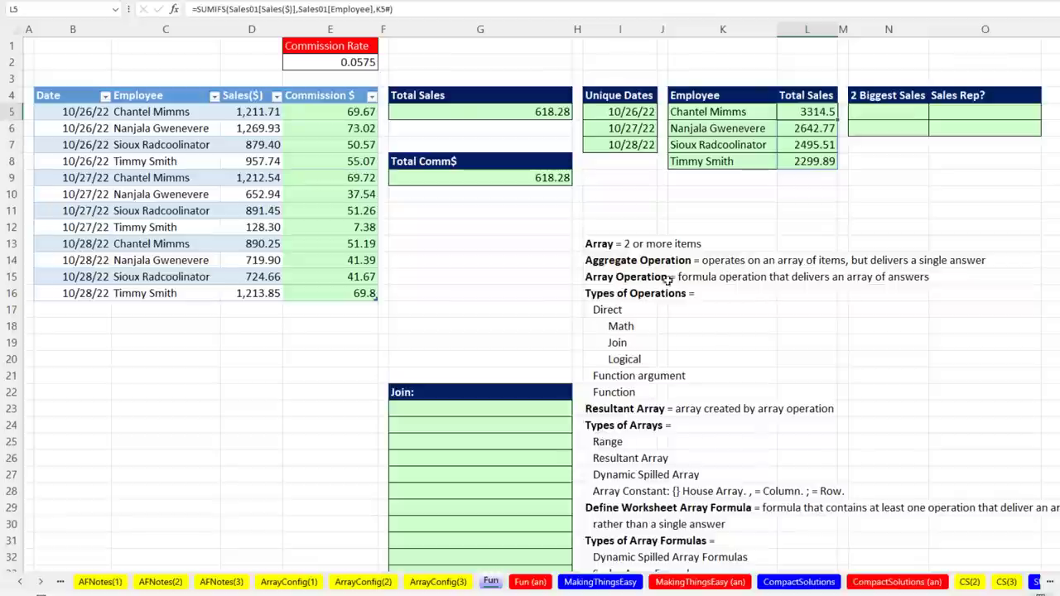
# Copy the new records in B36:D43 and paste them at B17, directly below the sales table.
pyautogui.scroll(-4, 642, 286)
pyautogui.moveTo(87, 427); pyautogui.dragTo(270, 540)
pyautogui.hotkey('ctrl', 'c')
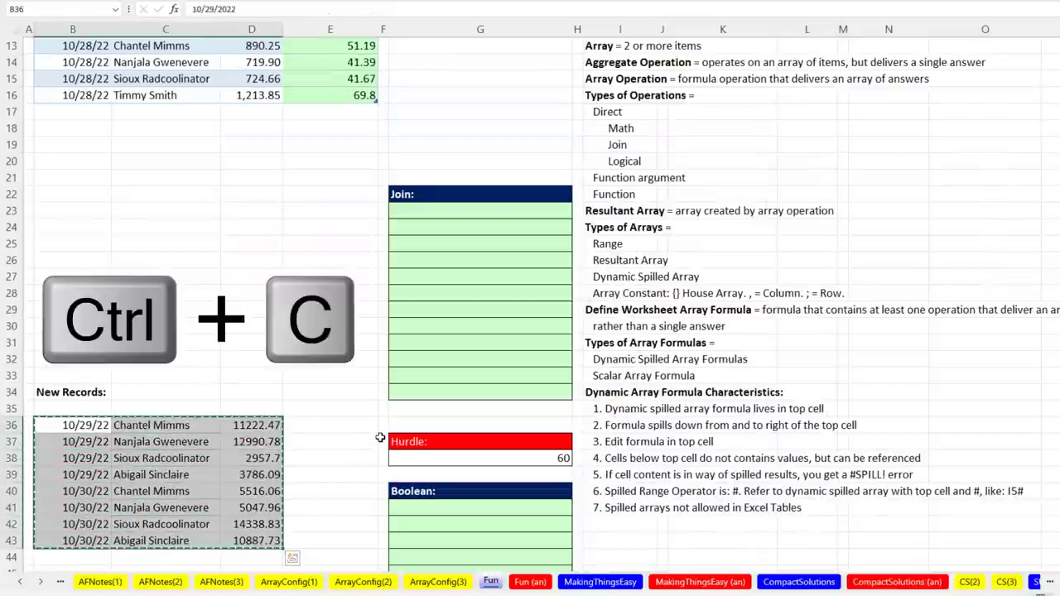
pyautogui.scroll(4, 379, 436)
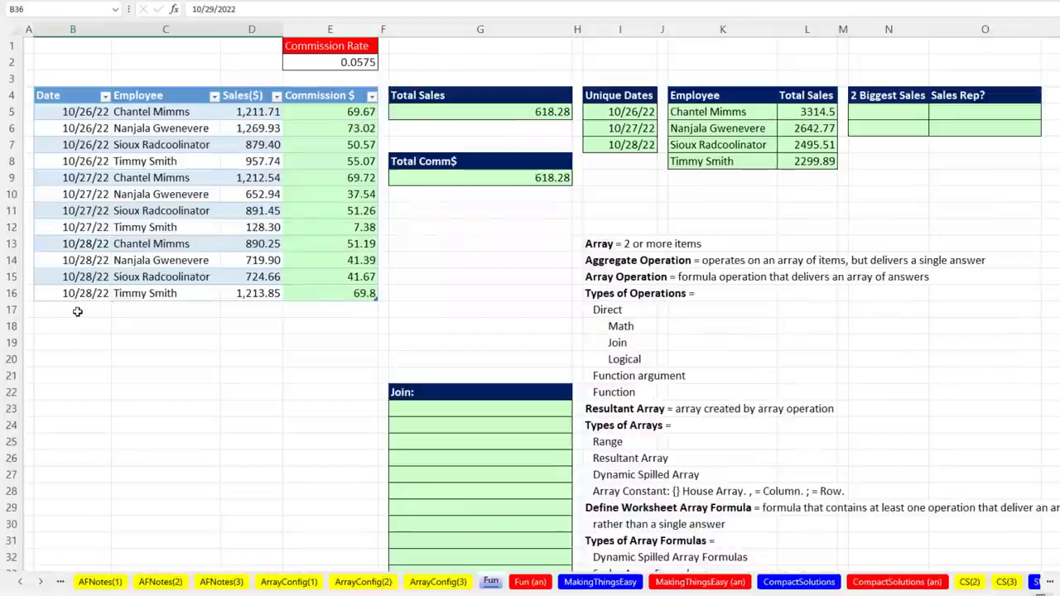
pyautogui.click(75, 311)
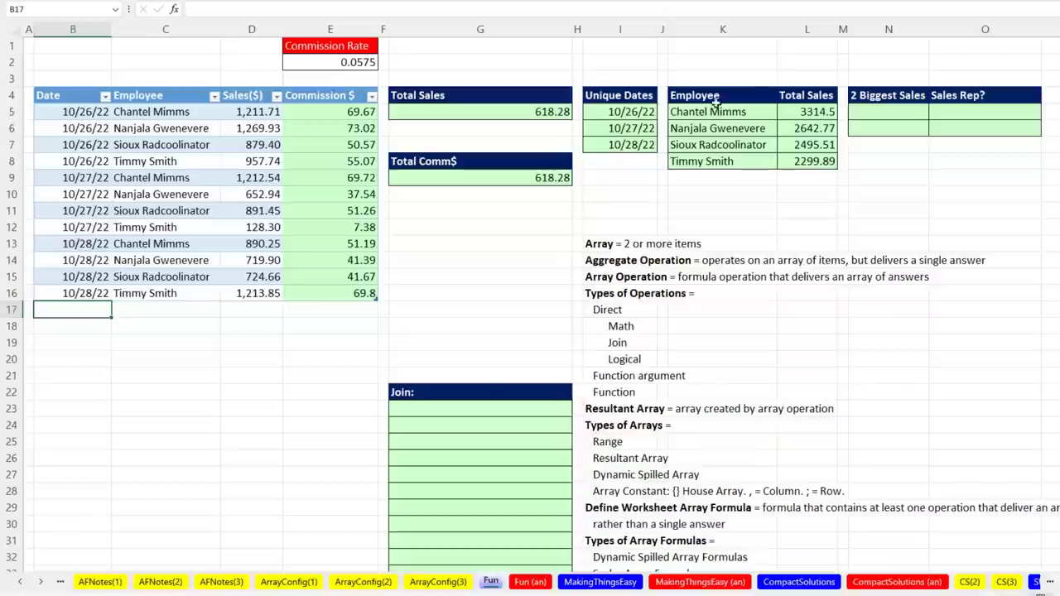
pyautogui.hotkey('ctrl', 'v')
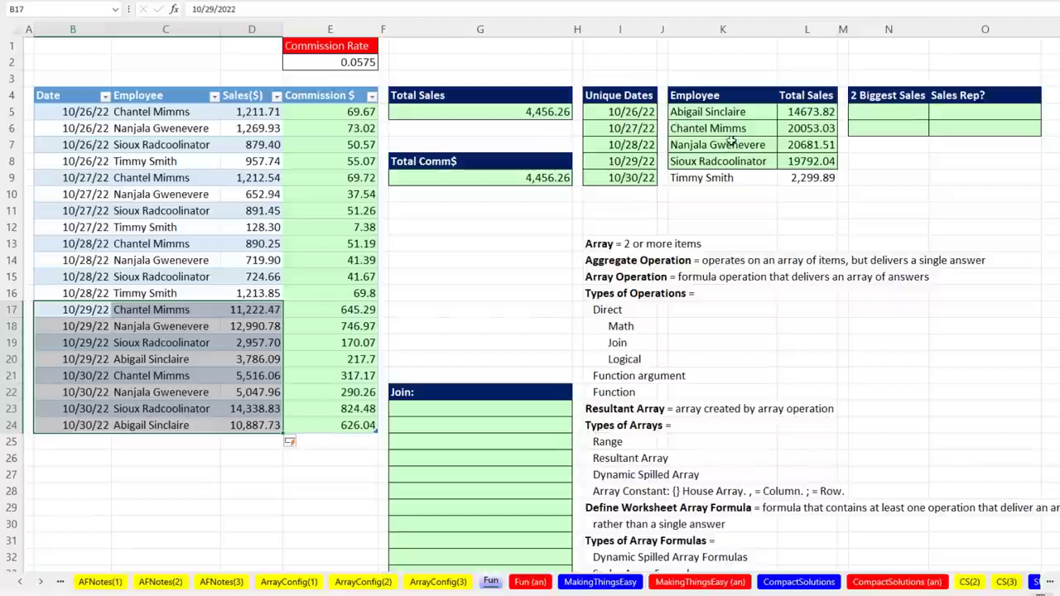
# Examine the updated employee totals in K5:L9 and the spilled unique dates in I5:I9.
pyautogui.moveTo(726, 113); pyautogui.dragTo(808, 161)
pyautogui.moveTo(741, 178); pyautogui.dragTo(843, 184)
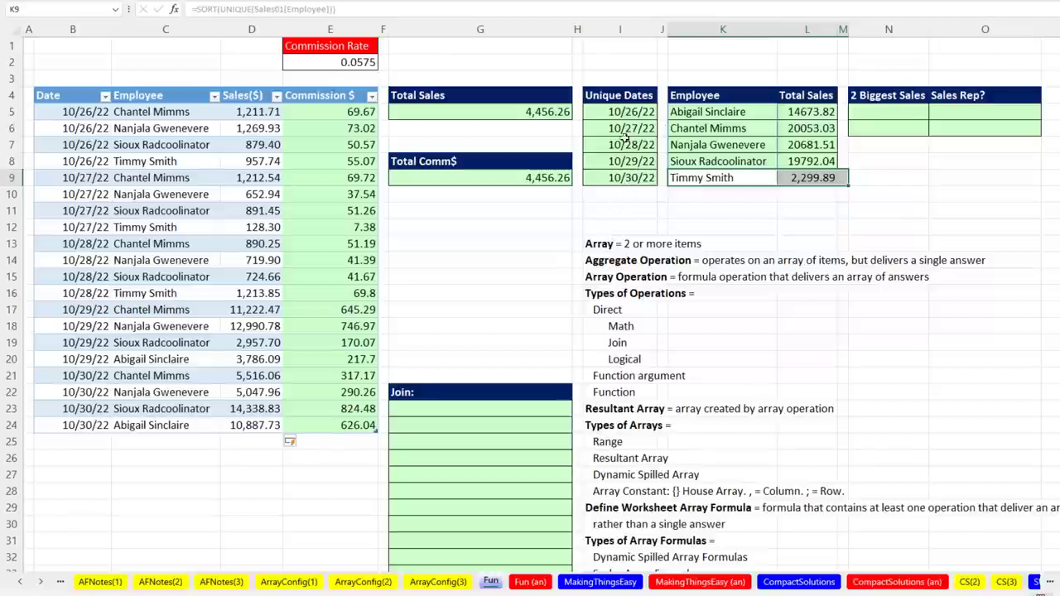
pyautogui.moveTo(617, 110); pyautogui.dragTo(615, 171)
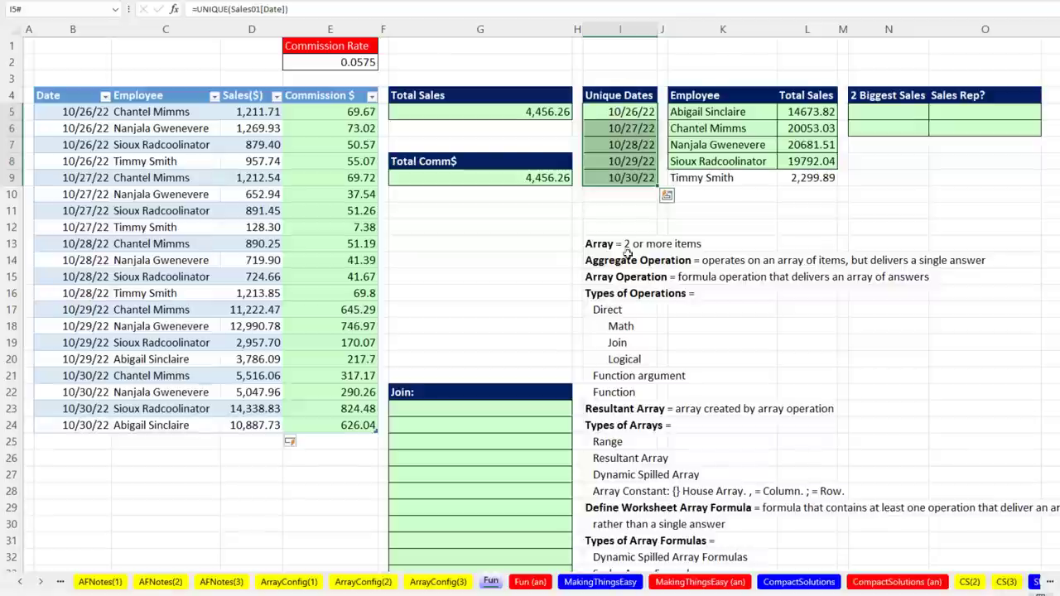
# Clear only the formatting from K5:L8 in the employee and total sales results.
pyautogui.click(696, 113)
pyautogui.moveTo(782, 116); pyautogui.dragTo(798, 161)
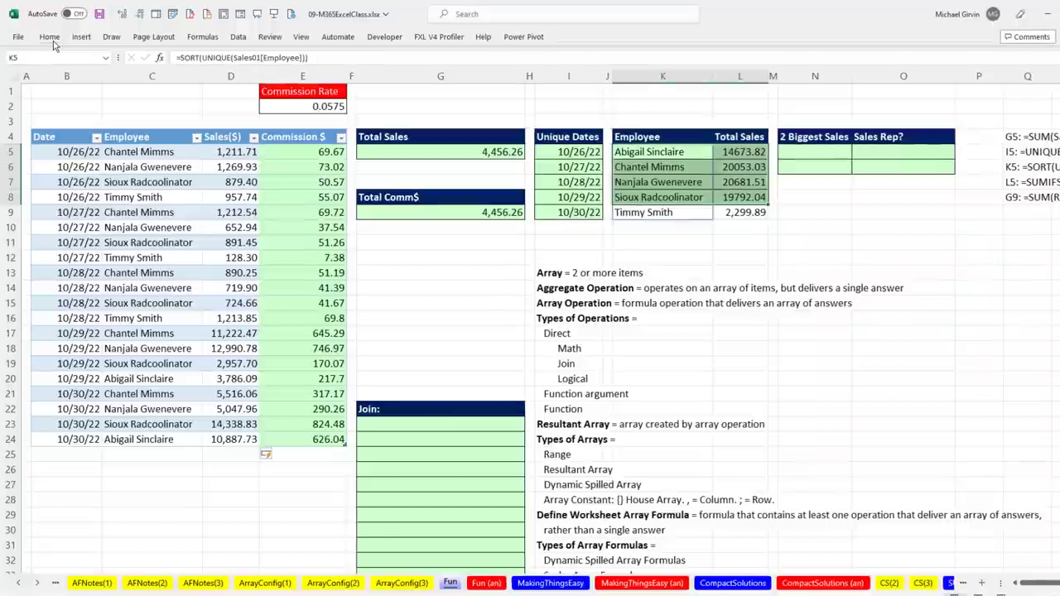
pyautogui.click(50, 38)
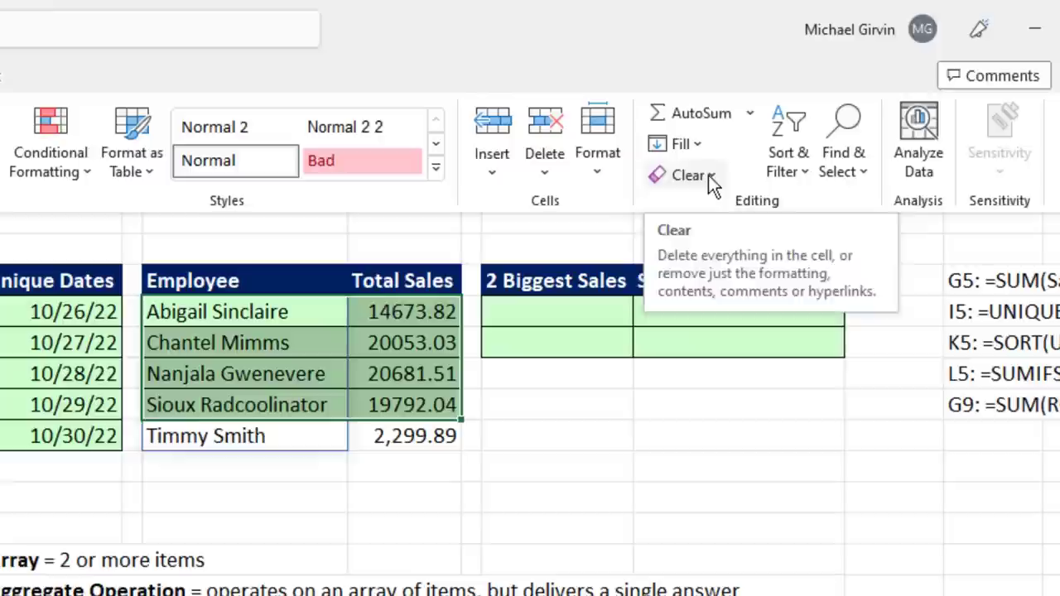
pyautogui.click(887, 87)
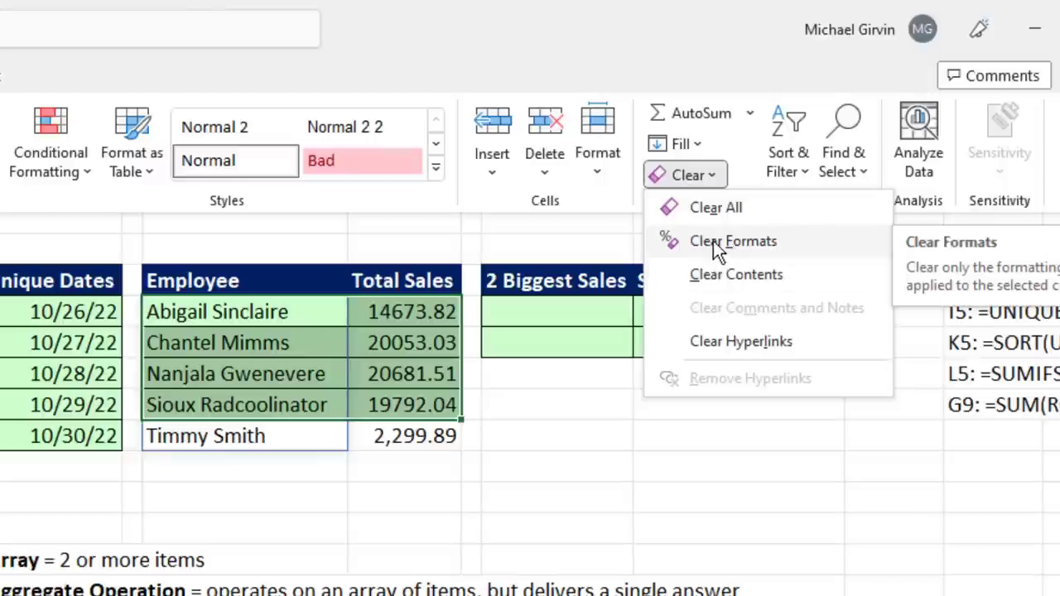
pyautogui.click(714, 241)
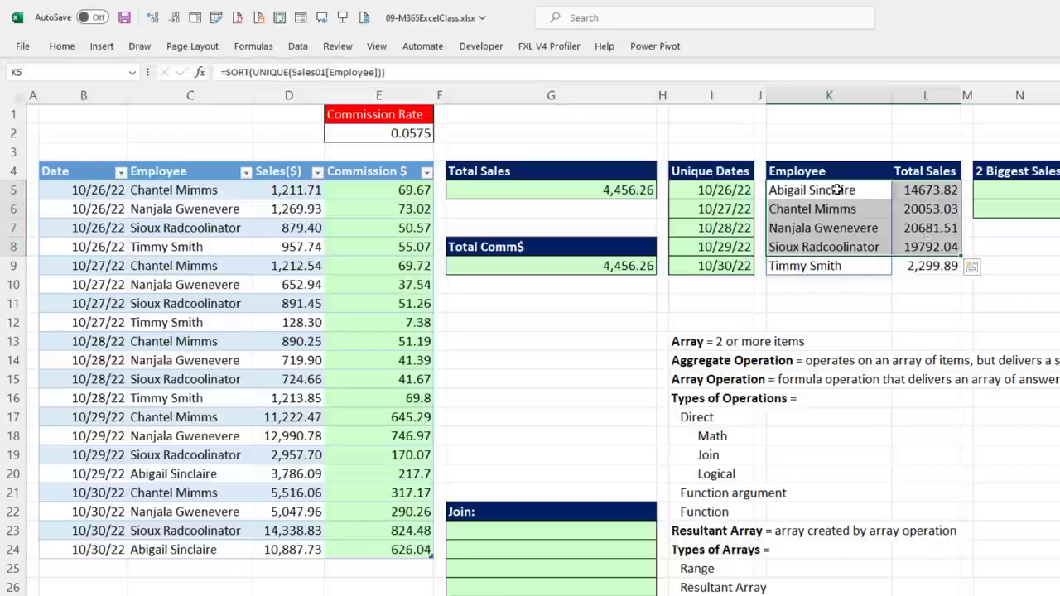
# Start a new conditional formatting rule for K5:L11 that uses a formula to determine which cells to format.
pyautogui.moveTo(821, 205); pyautogui.dragTo(903, 300)
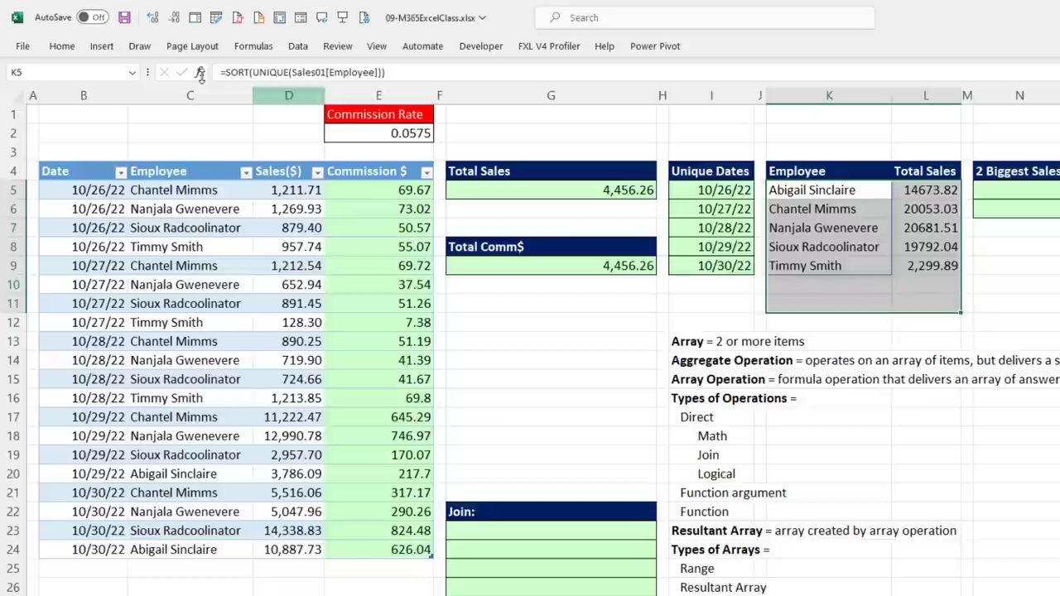
pyautogui.click(62, 45)
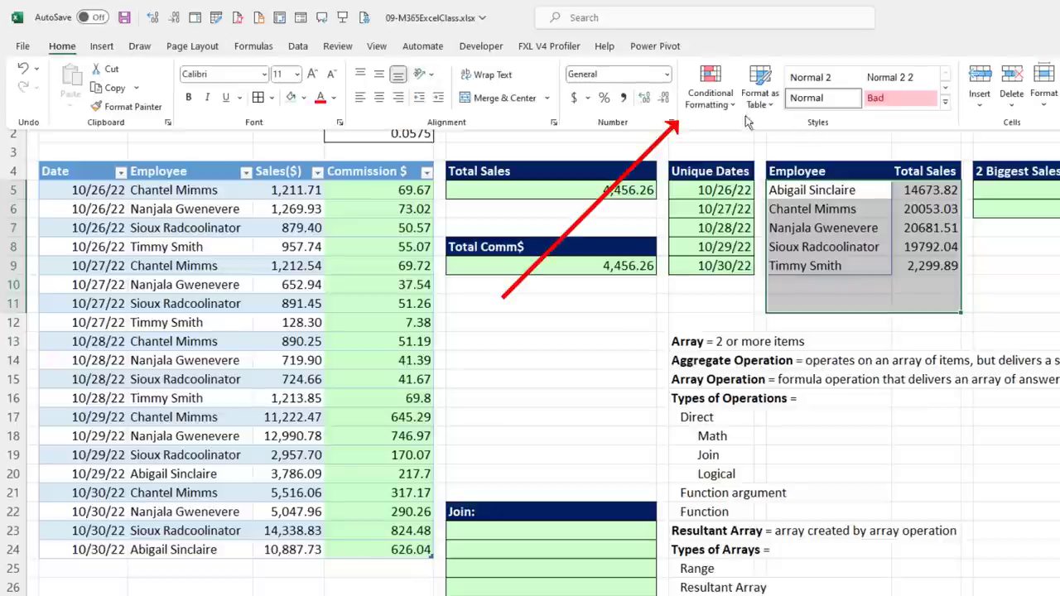
pyautogui.click(729, 107)
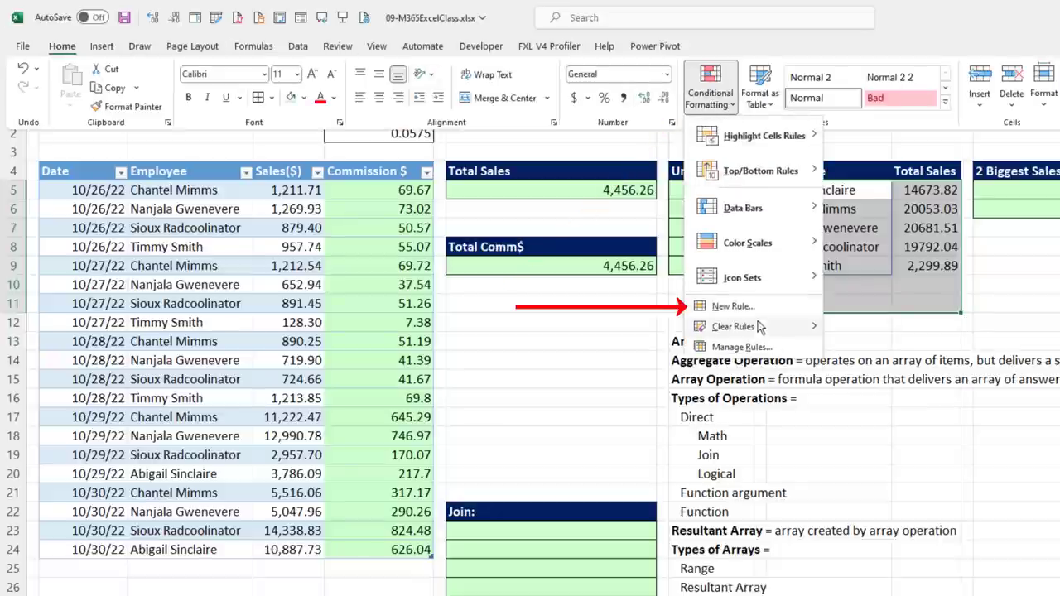
pyautogui.click(733, 306)
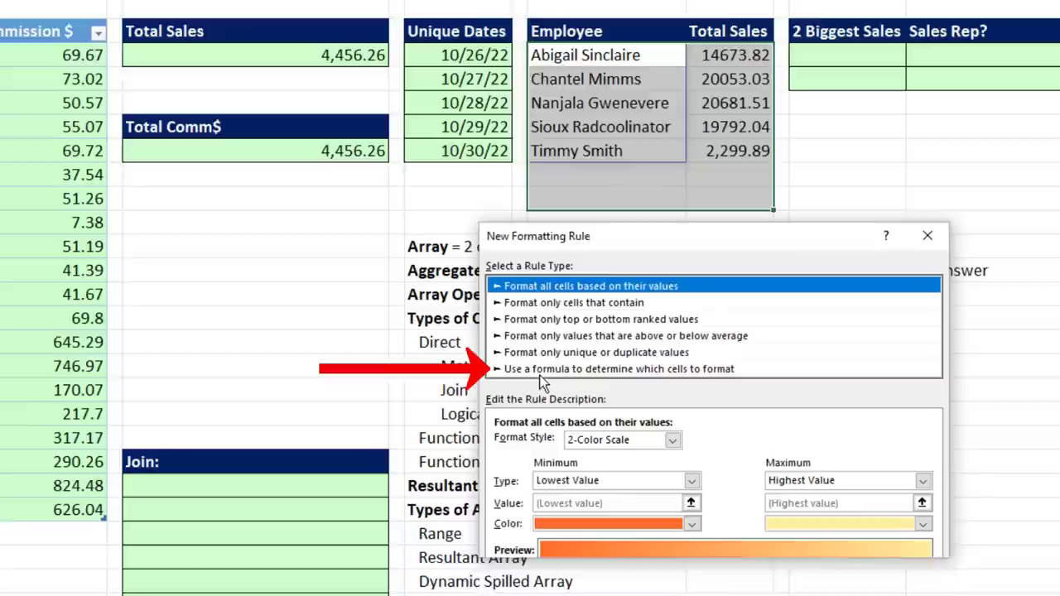
pyautogui.click(780, 437)
pyautogui.click(563, 446)
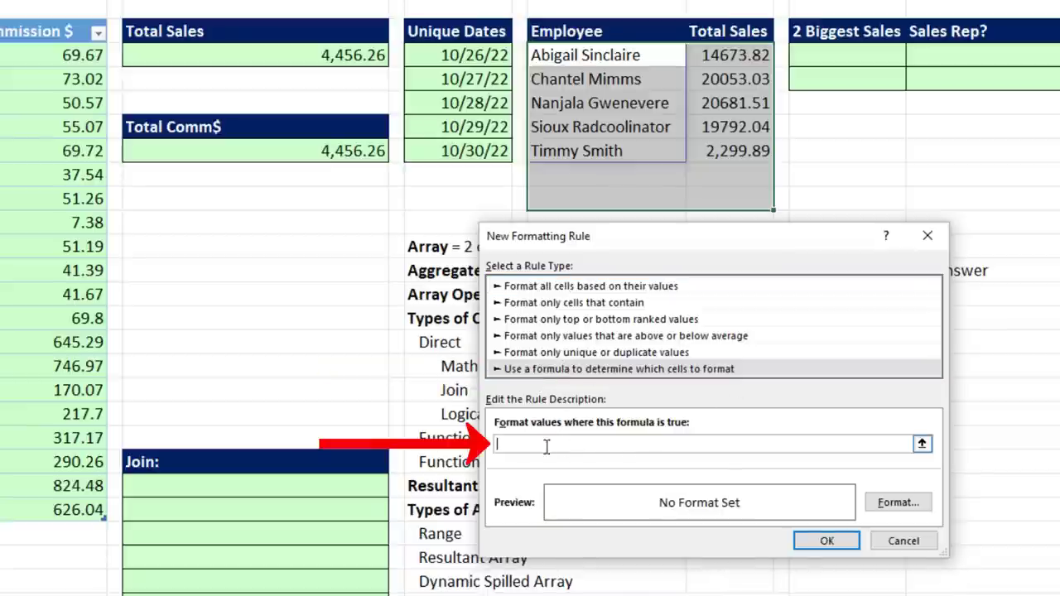
# Enter =K5<>"" as the rule's formula, with K5 as a fully relative reference.
pyautogui.moveTo(608, 242); pyautogui.dragTo(659, 267)
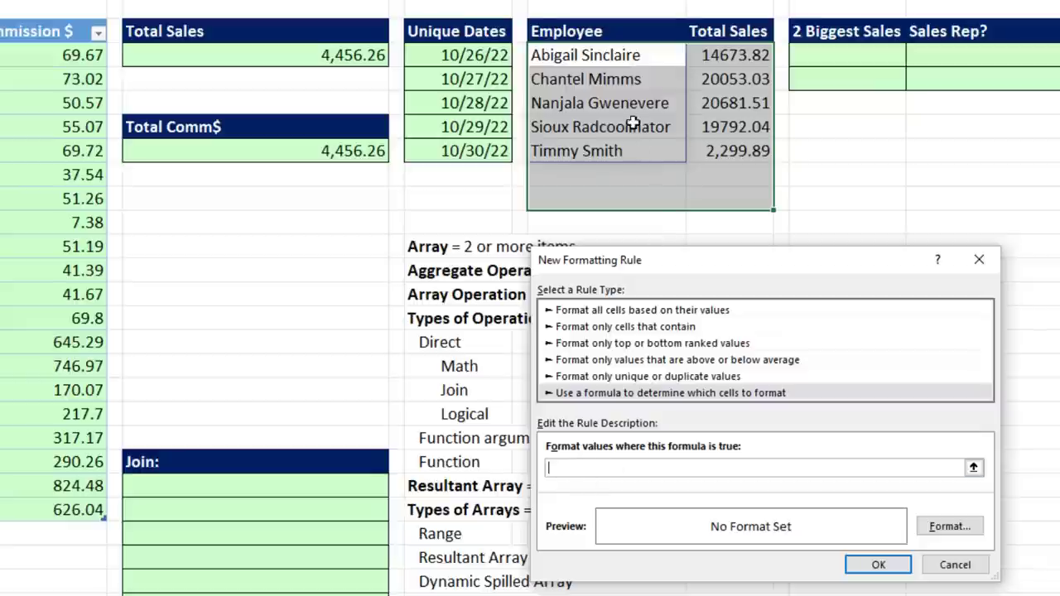
pyautogui.click(575, 56)
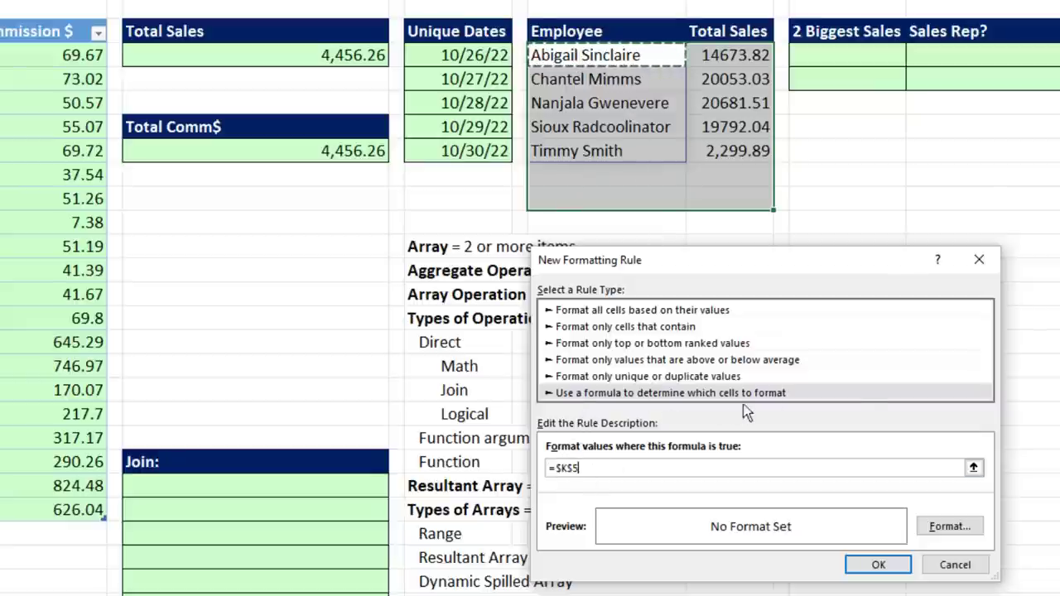
pyautogui.press('F4')
pyautogui.press('F4')
pyautogui.press('F4')
pyautogui.press('F4')
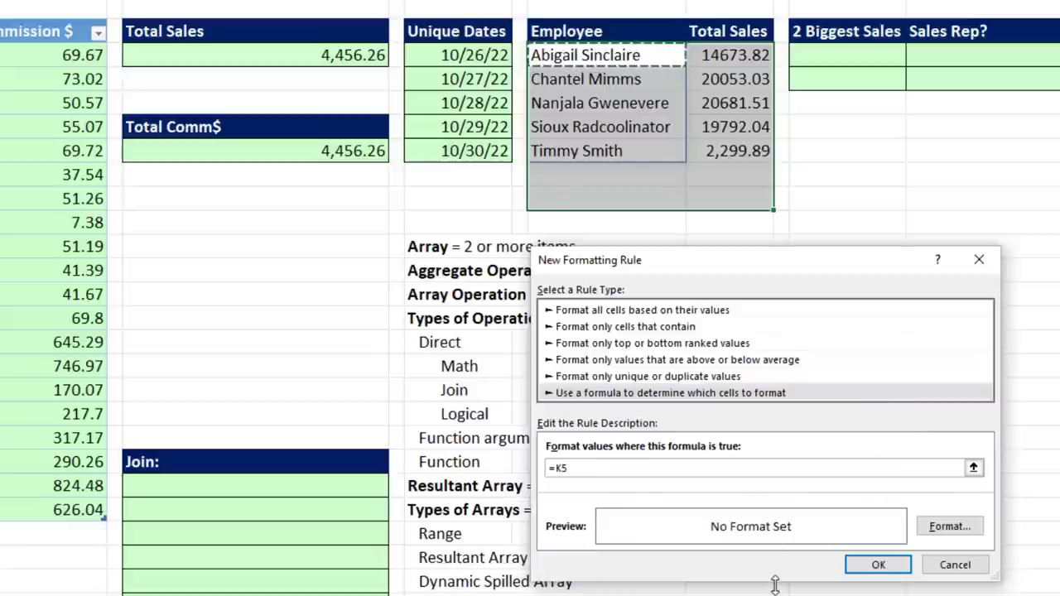
pyautogui.write('<')
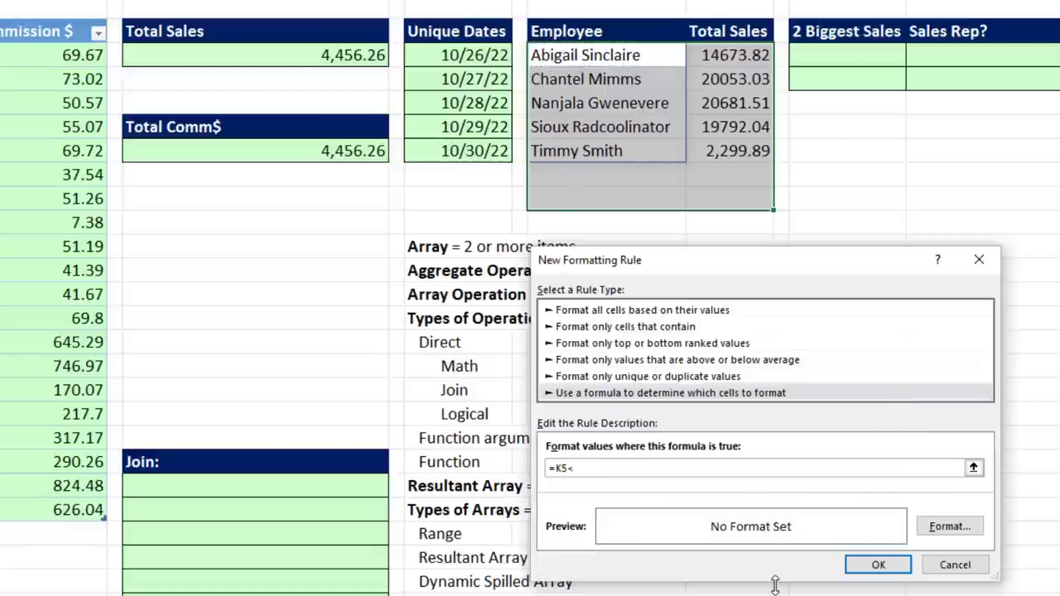
pyautogui.write('>"')
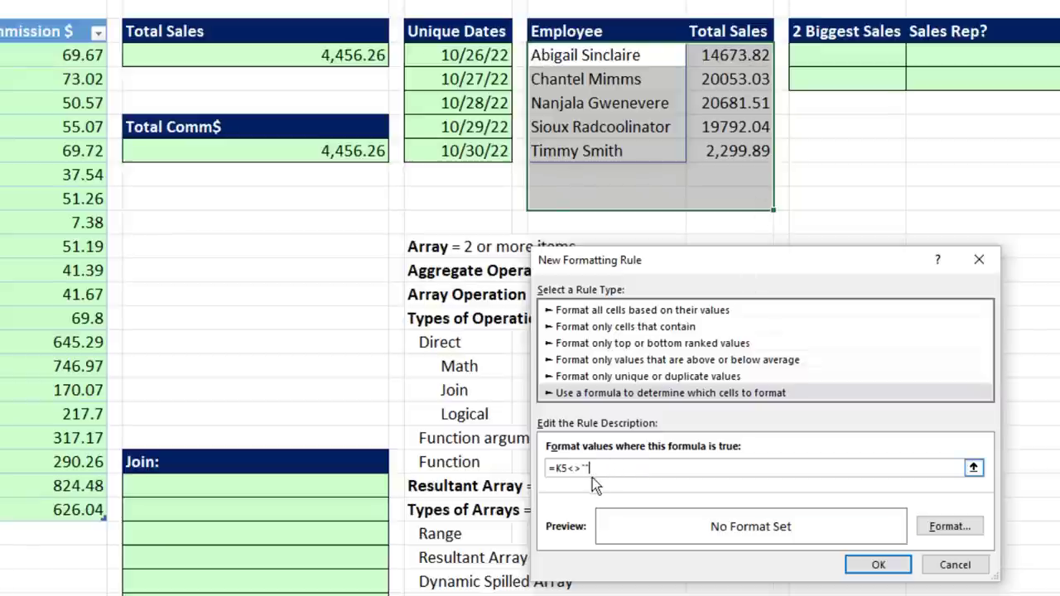
# Set the rule's cell format to a light green background fill.
pyautogui.click(949, 528)
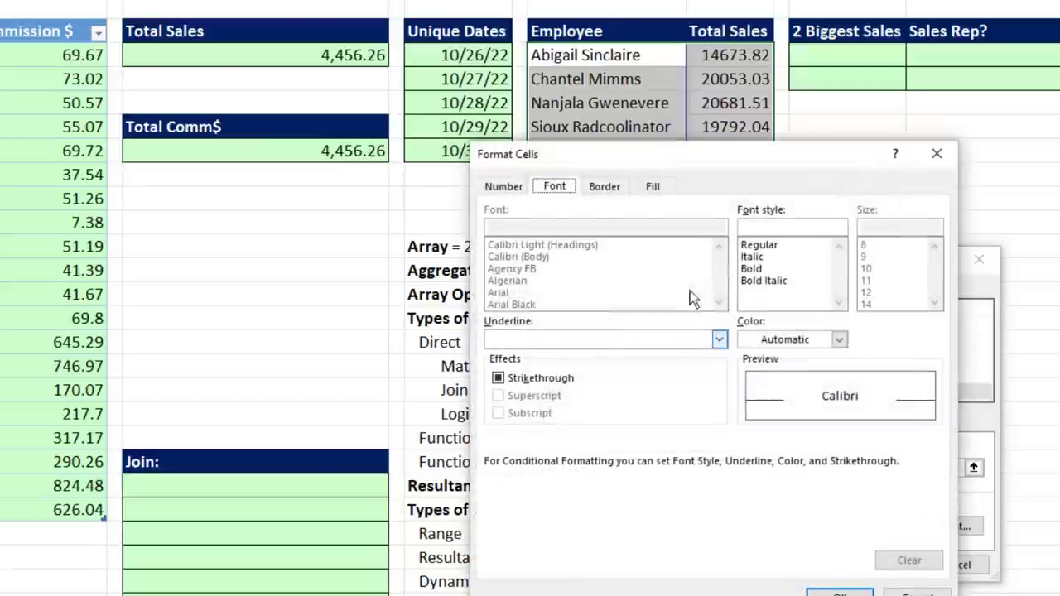
pyautogui.click(654, 187)
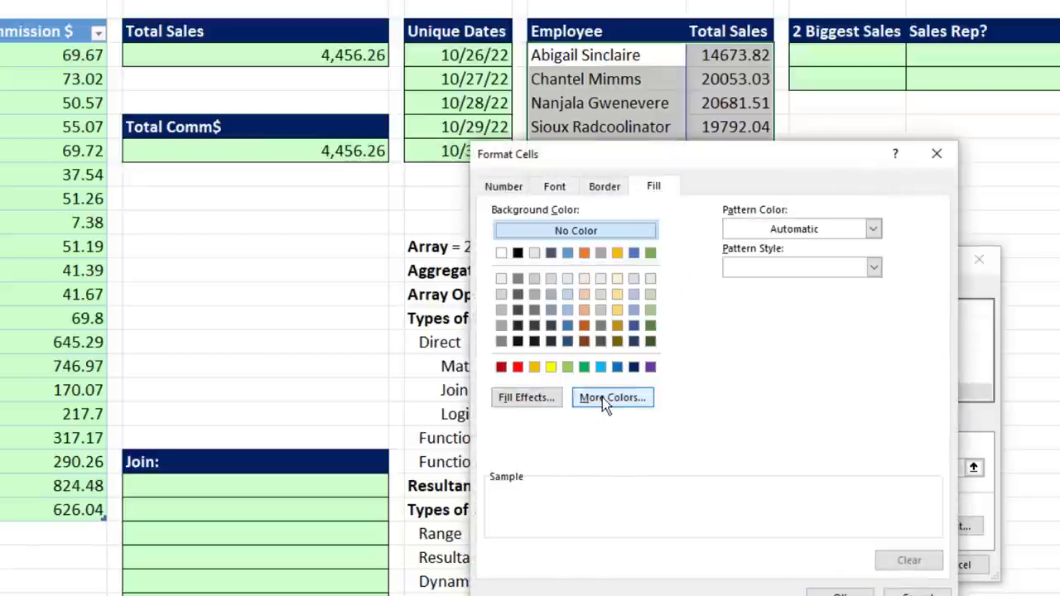
pyautogui.click(609, 398)
pyautogui.click(651, 367)
pyautogui.click(810, 261)
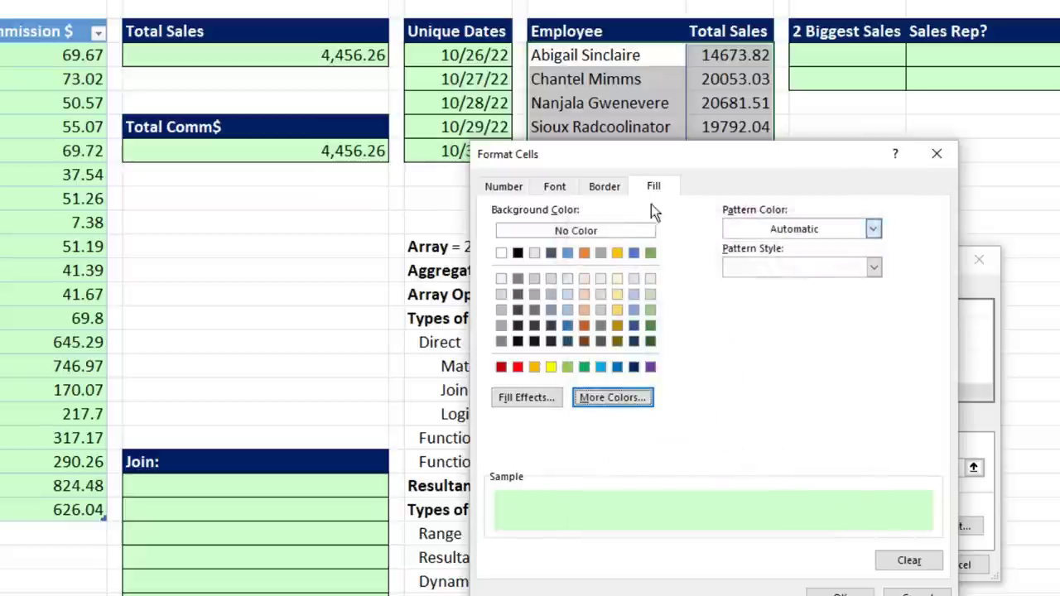
# Add an outline border to the rule's format and apply the conditional formatting rule.
pyautogui.click(605, 187)
pyautogui.click(733, 245)
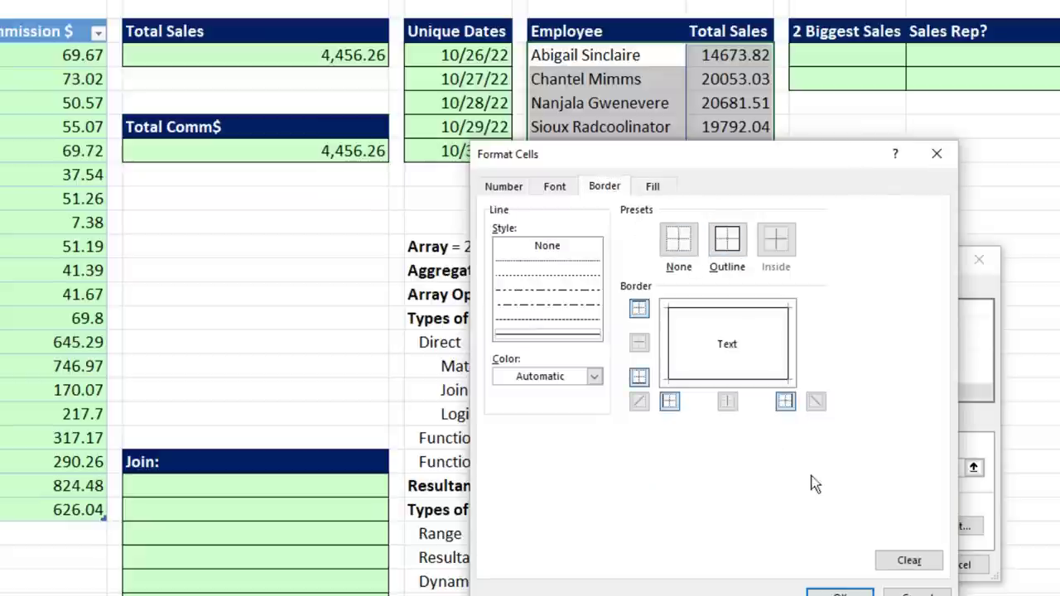
pyautogui.click(840, 593)
pyautogui.click(878, 565)
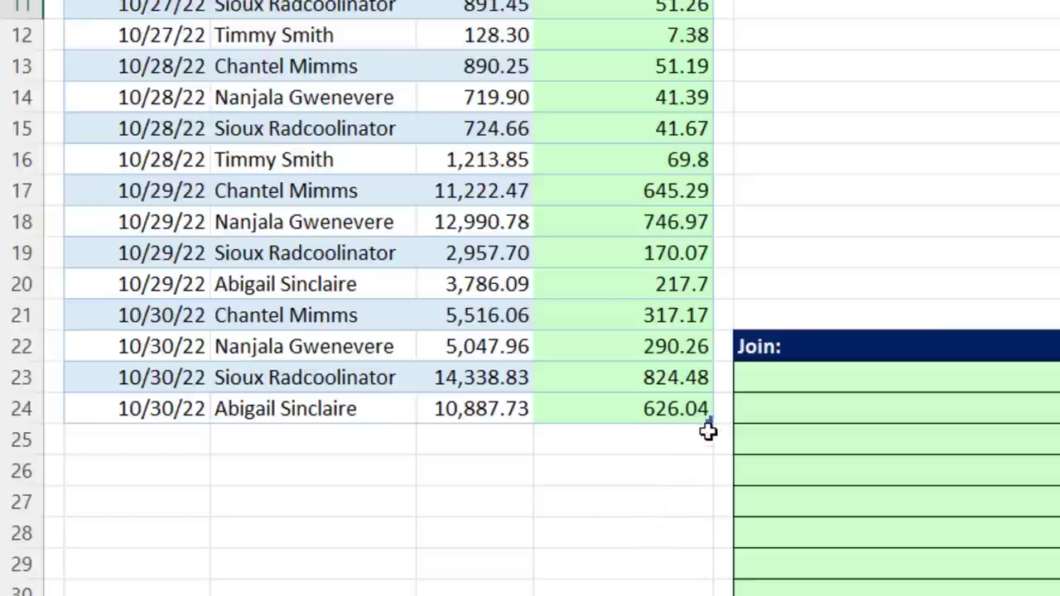
# Test the conditional formatting by shrinking the sales table to end at row 16 and extending it back to row 24.
pyautogui.moveTo(708, 420); pyautogui.dragTo(671, 170)
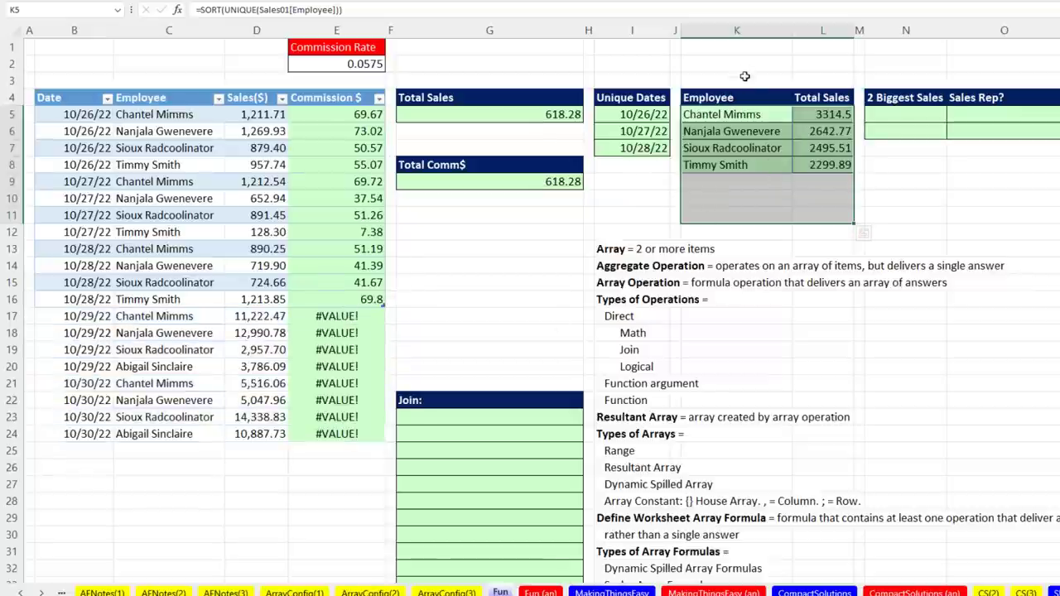
pyautogui.hotkey('shift', 'BackSpace')
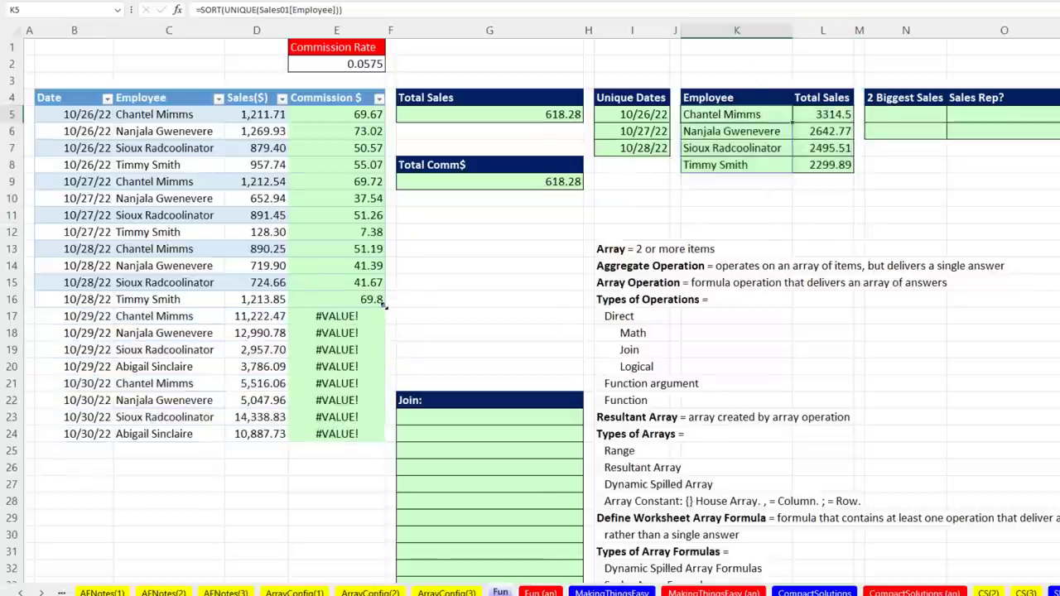
pyautogui.moveTo(385, 320); pyautogui.dragTo(384, 439)
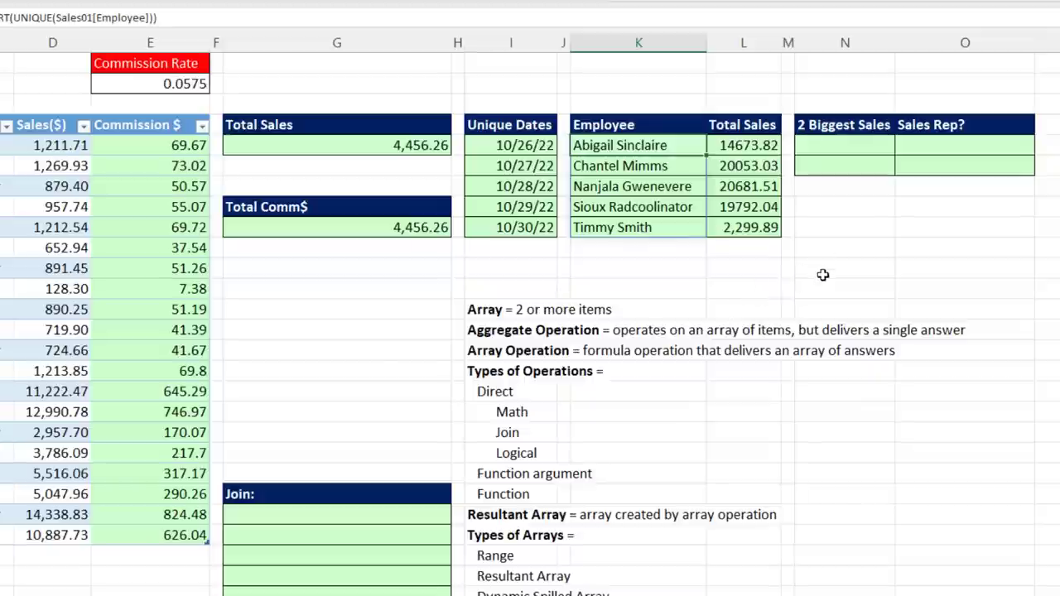
# Enter =LARGE(Sales01[Sales($)],2) in N5 under 2 Biggest Sales.
pyautogui.click(847, 149)
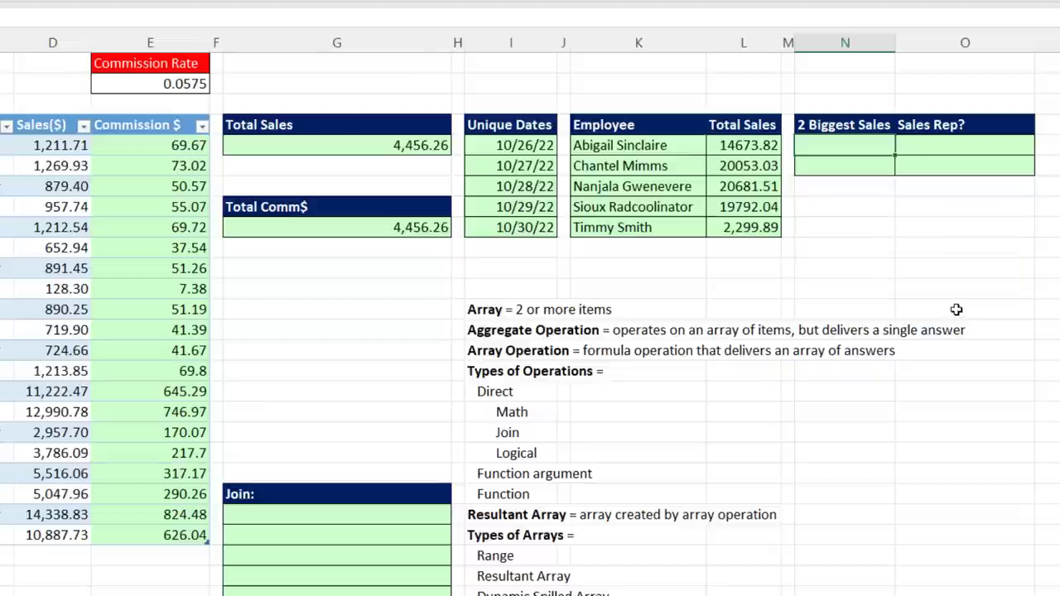
pyautogui.write('=la')
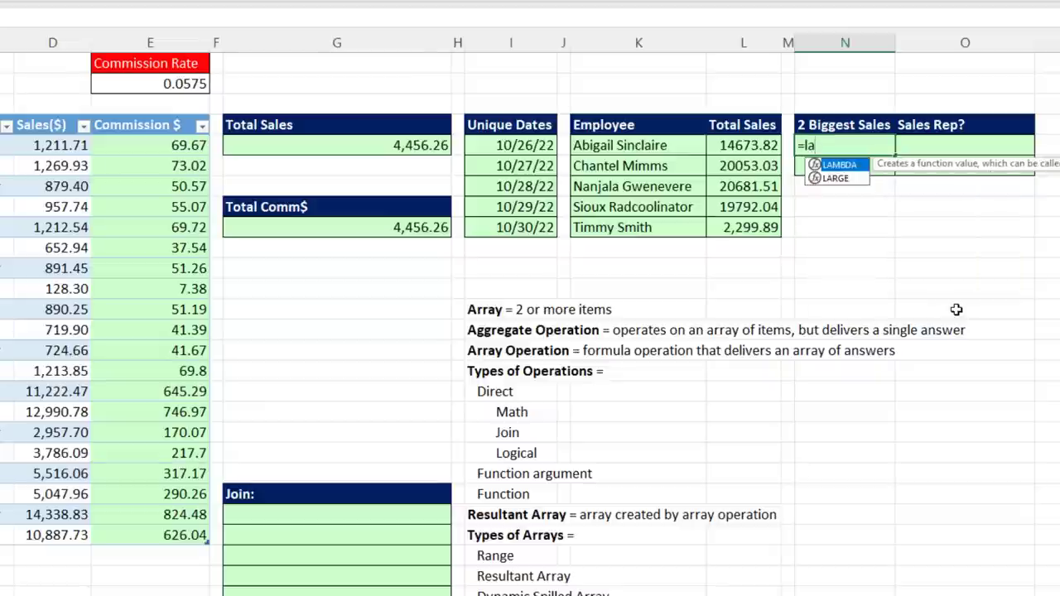
pyautogui.write('r')
pyautogui.press('Tab')
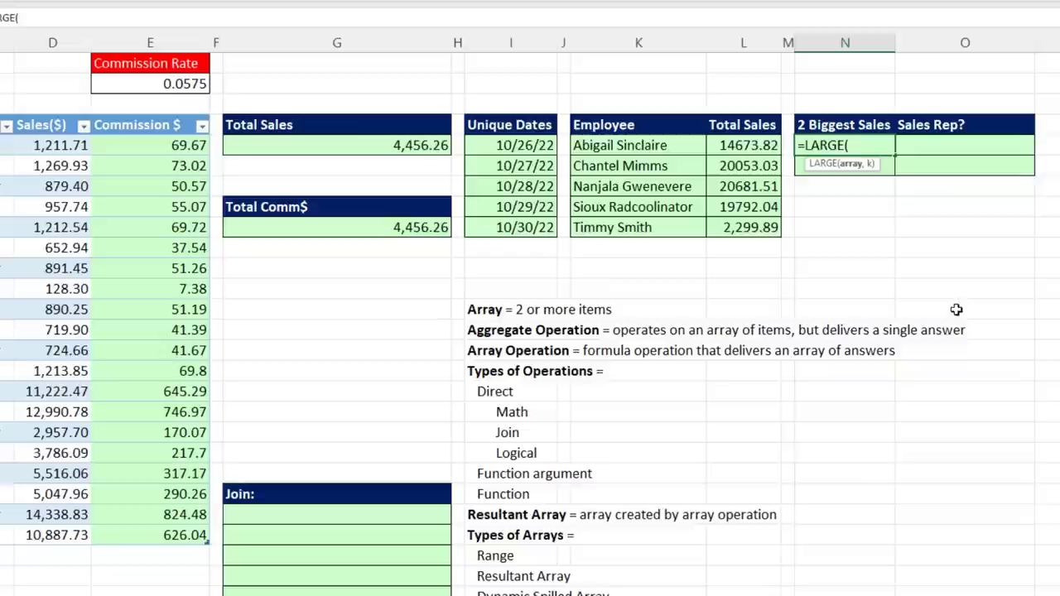
pyautogui.click(39, 118)
pyautogui.write(',')
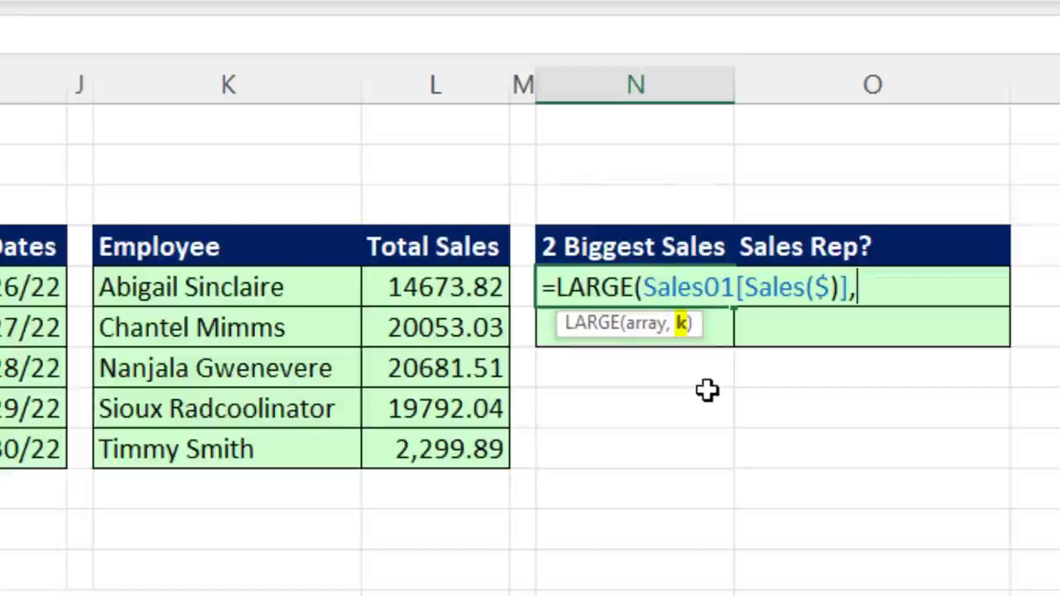
pyautogui.write('2')
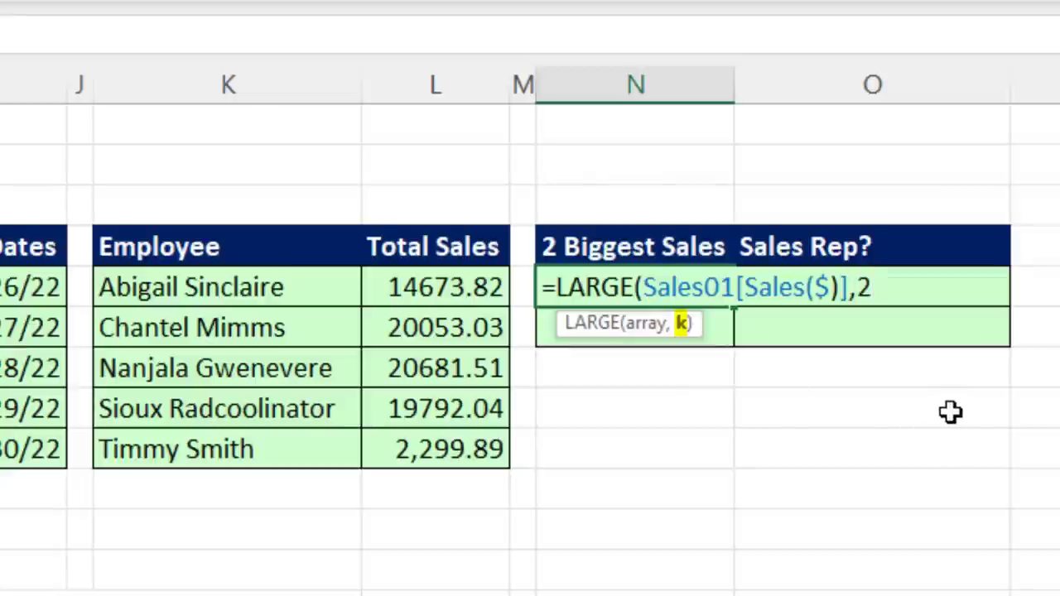
pyautogui.write(')')
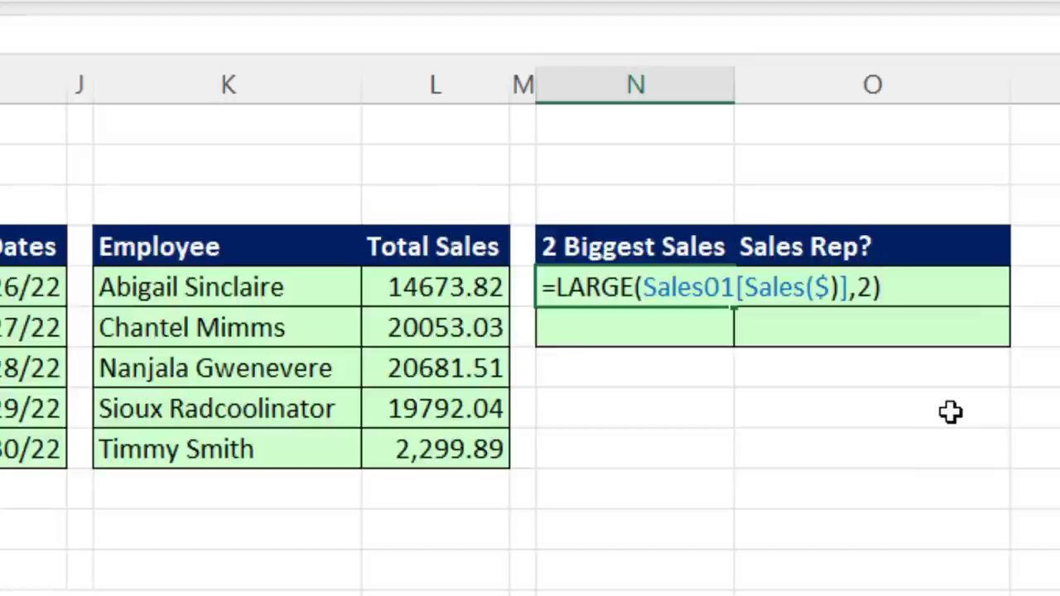
pyautogui.hotkey('ctrl', 'Return')
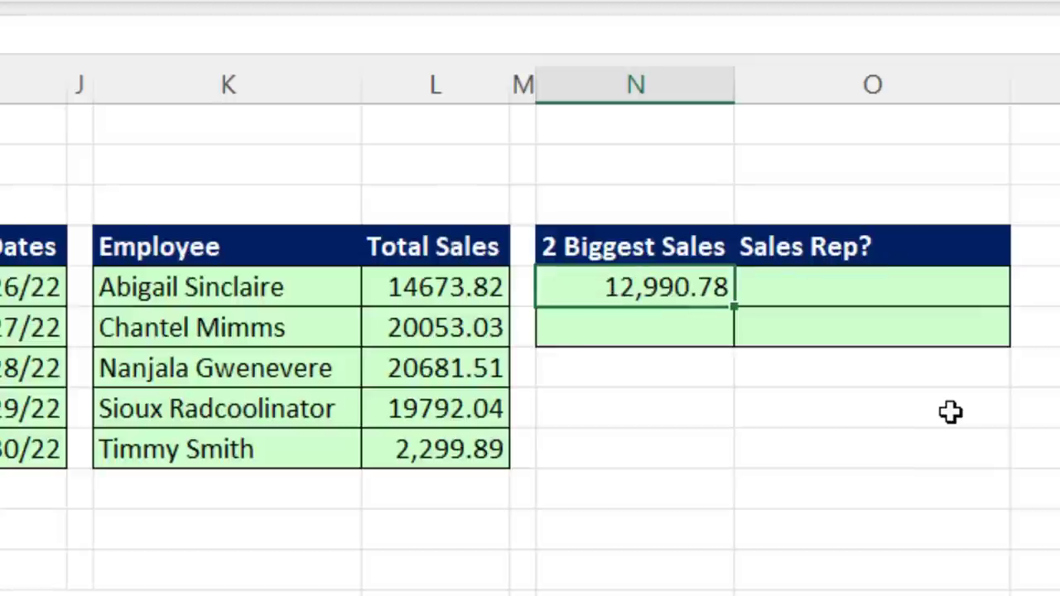
# Replace the k argument of N5's LARGE formula with the column-separated array constant {1,2}.
pyautogui.press('F2')
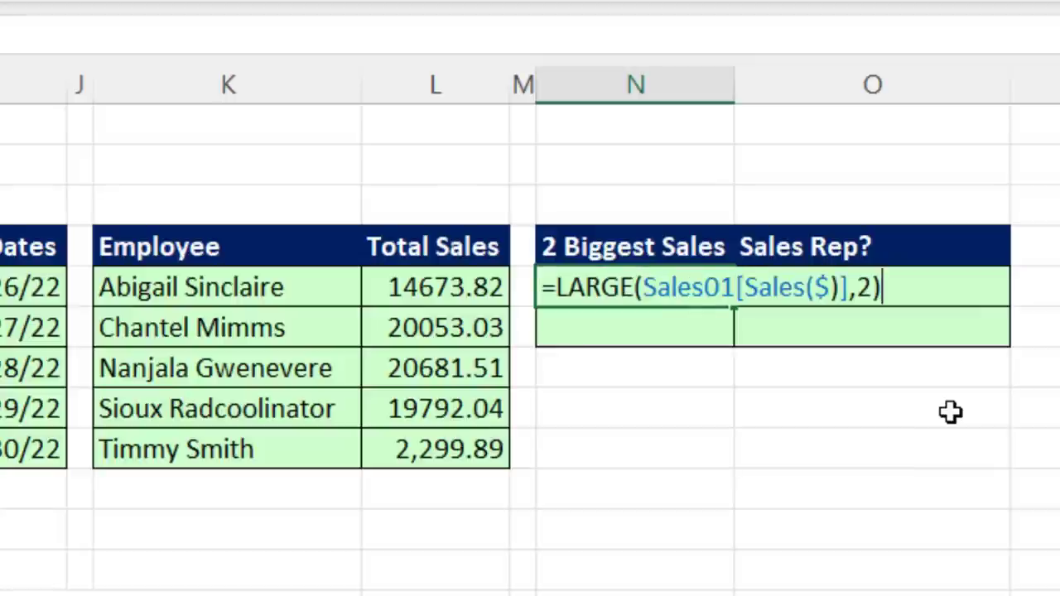
pyautogui.press('BackSpace')
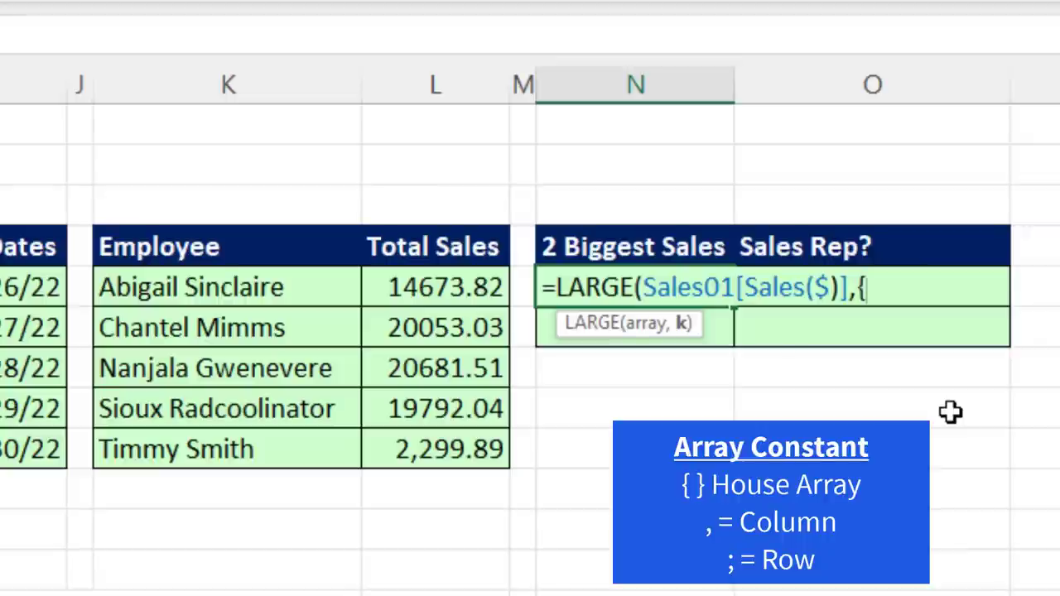
pyautogui.write('1,')
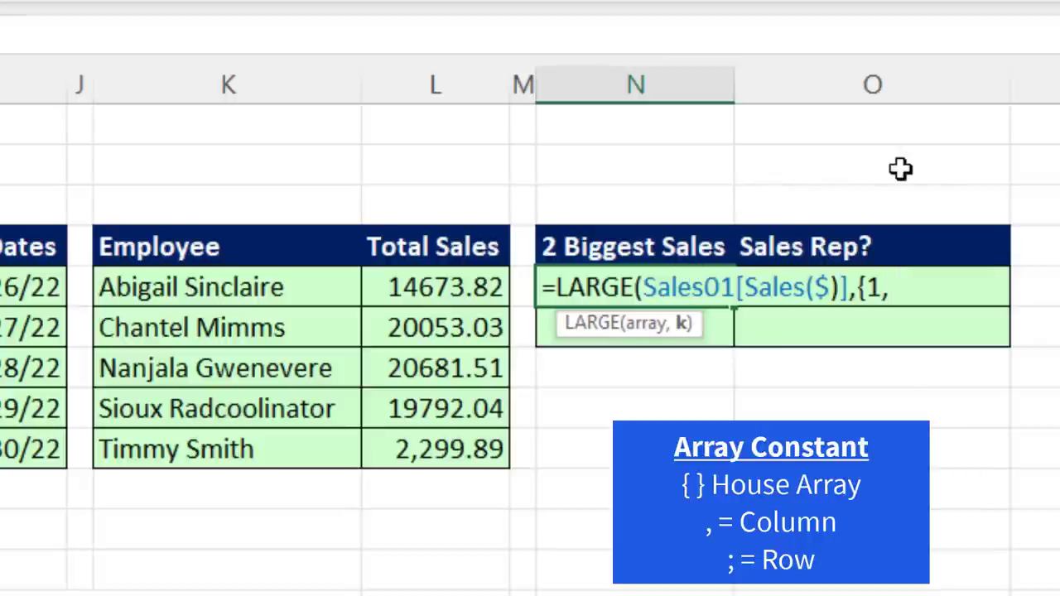
pyautogui.write('2}')
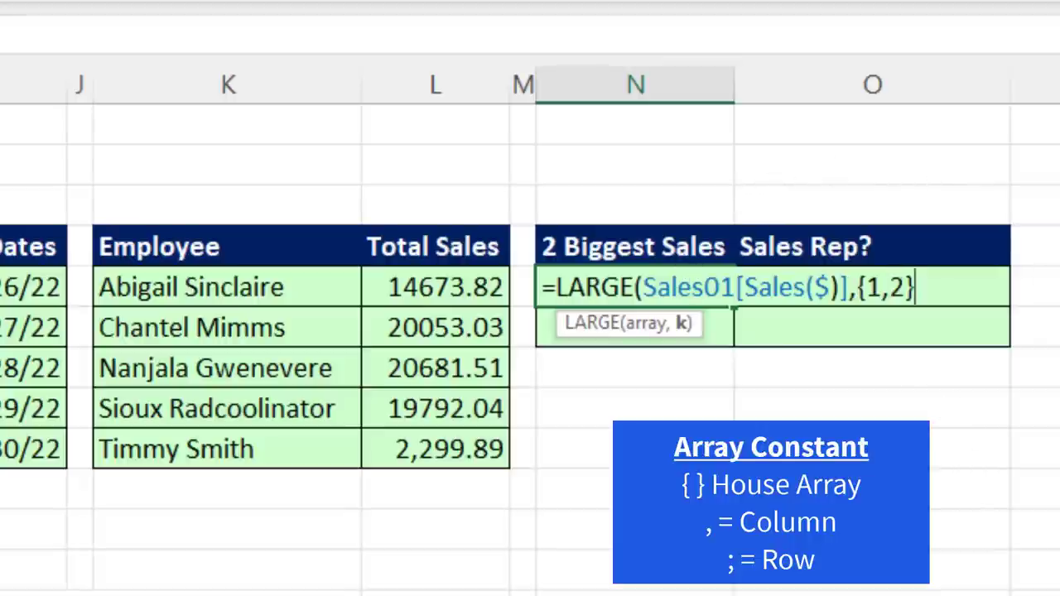
pyautogui.write(')')
pyautogui.hotkey('ctrl', 'Return')
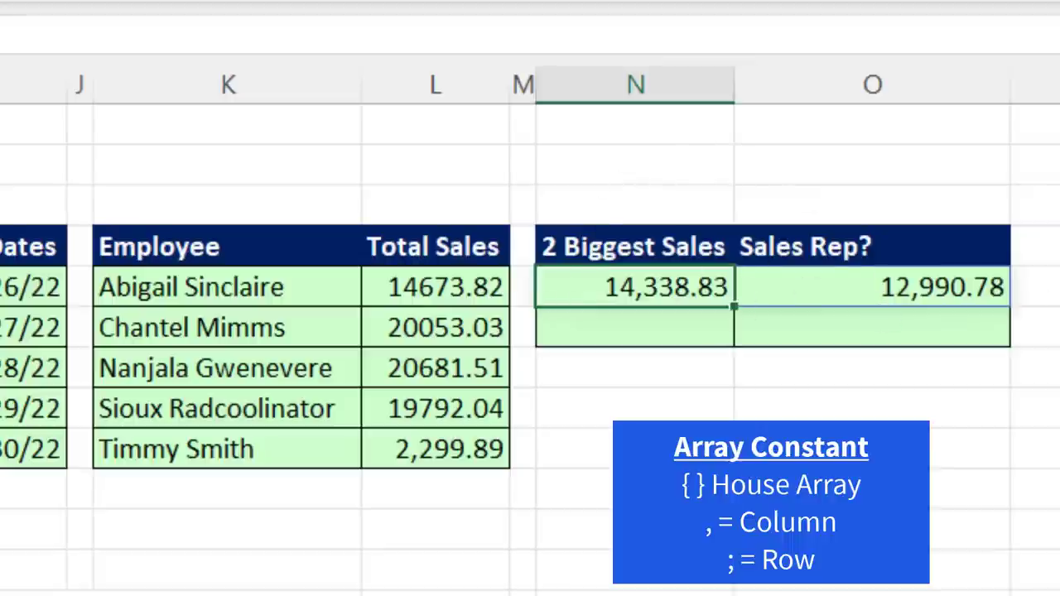
# Change the array constant in N5's LARGE formula to {1;2} so the two values spill down rows.
pyautogui.press('F2')
pyautogui.click(891, 290)
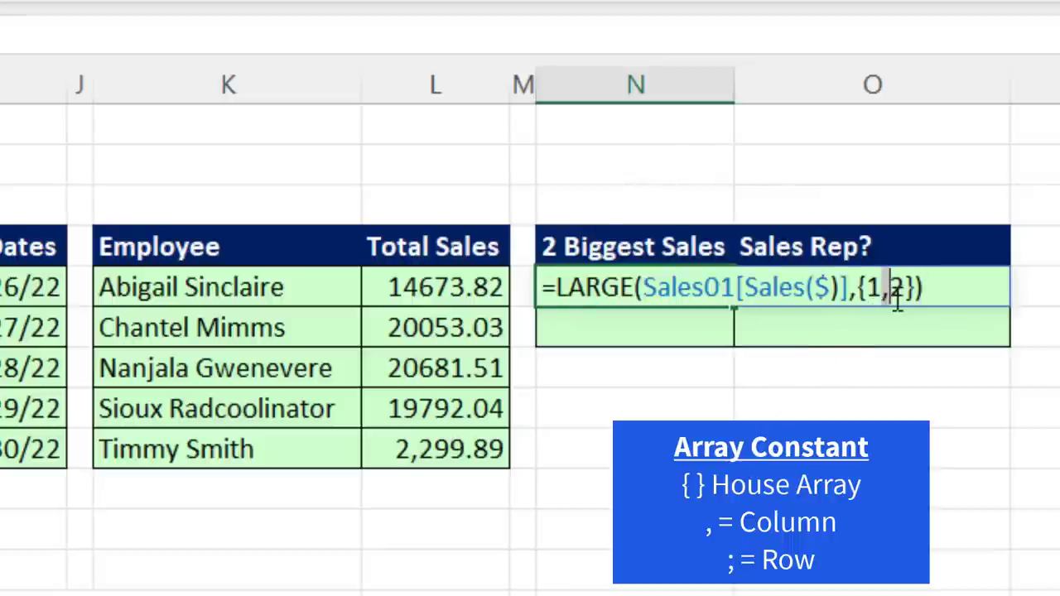
pyautogui.press('BackSpace')
pyautogui.write(';')
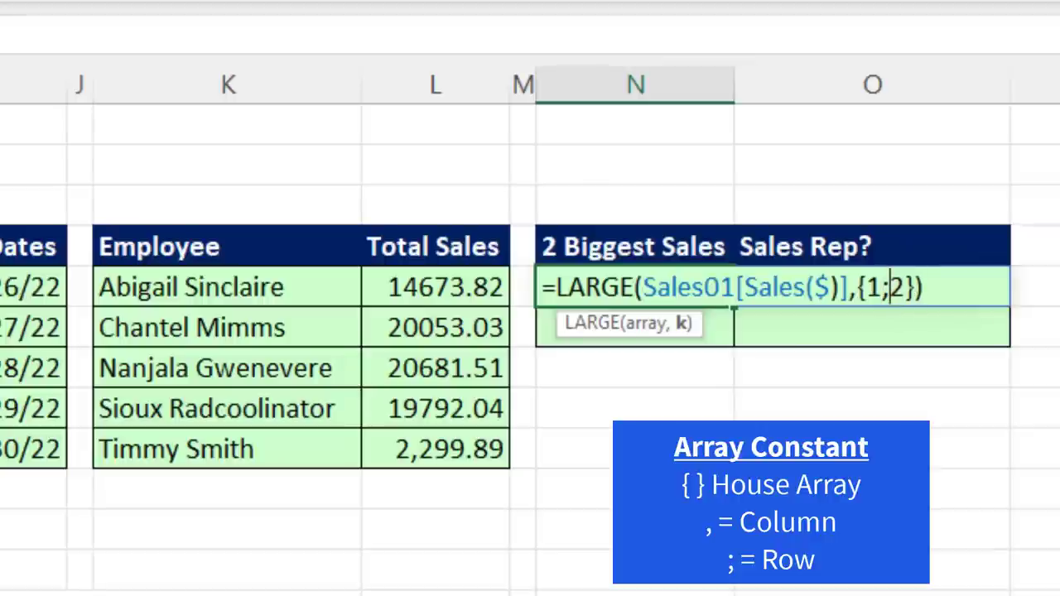
pyautogui.press('Return')
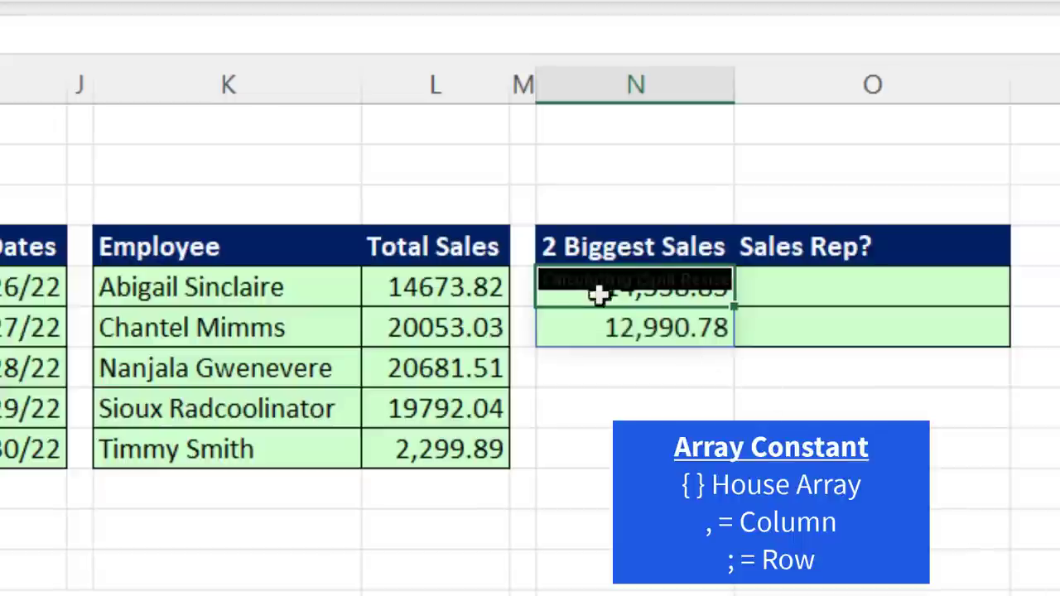
pyautogui.scroll(-1, 694, 348)
pyautogui.scroll(-4, 695, 348)
pyautogui.scroll(4, 696, 370)
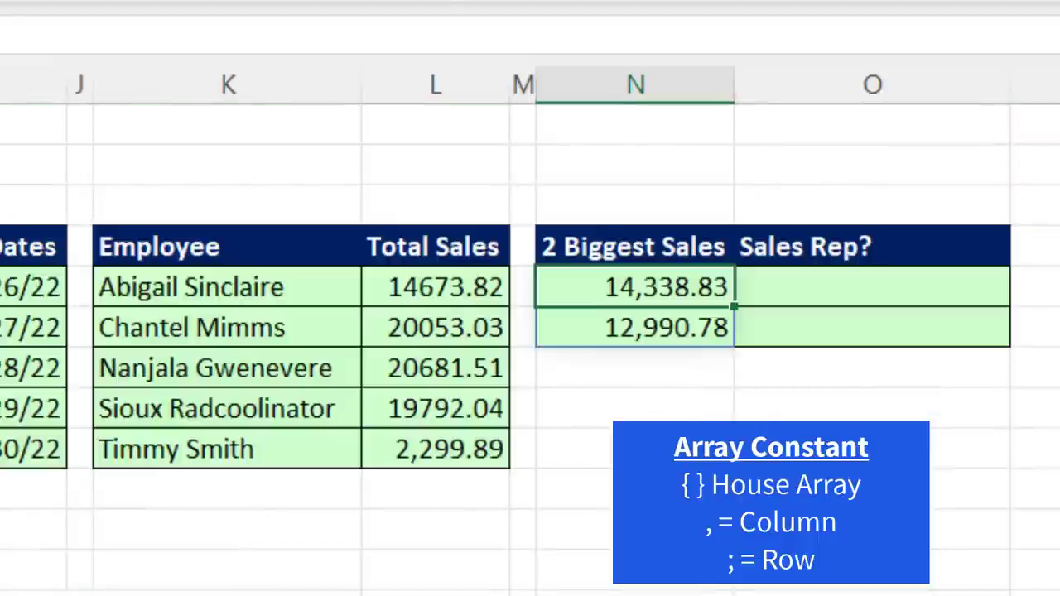
# Try the comma-separated array constant {1,2} in N5's LARGE formula, and undo the change.
pyautogui.press('F2')
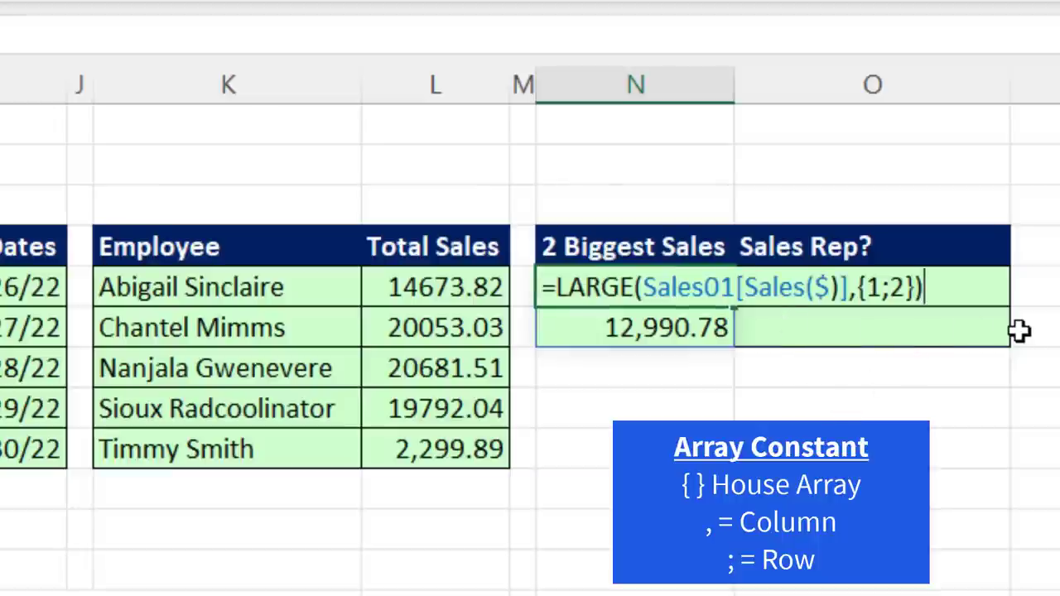
pyautogui.click(892, 292)
pyautogui.write(',')
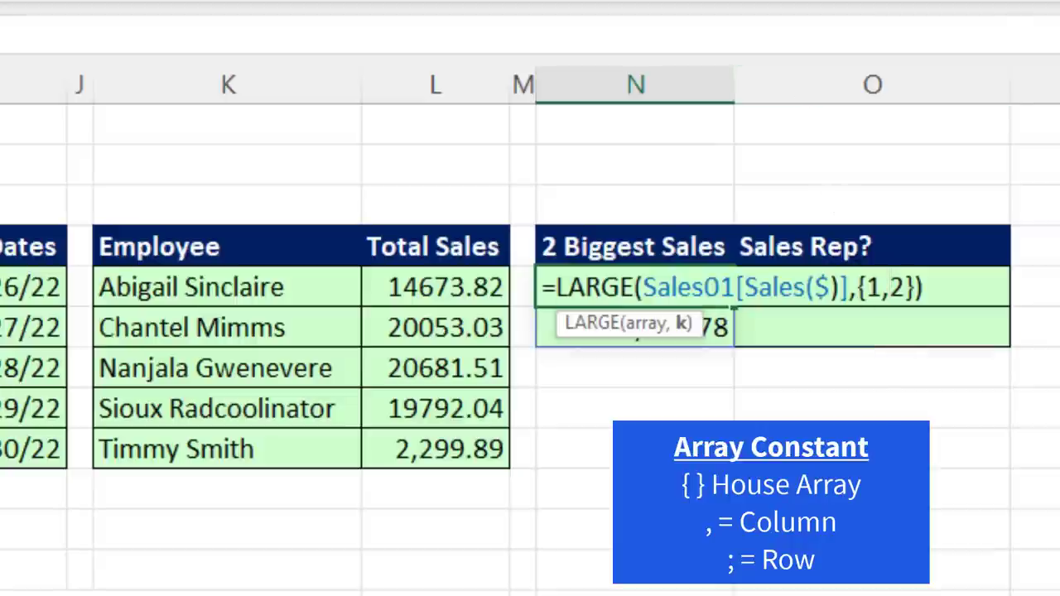
pyautogui.press('Return')
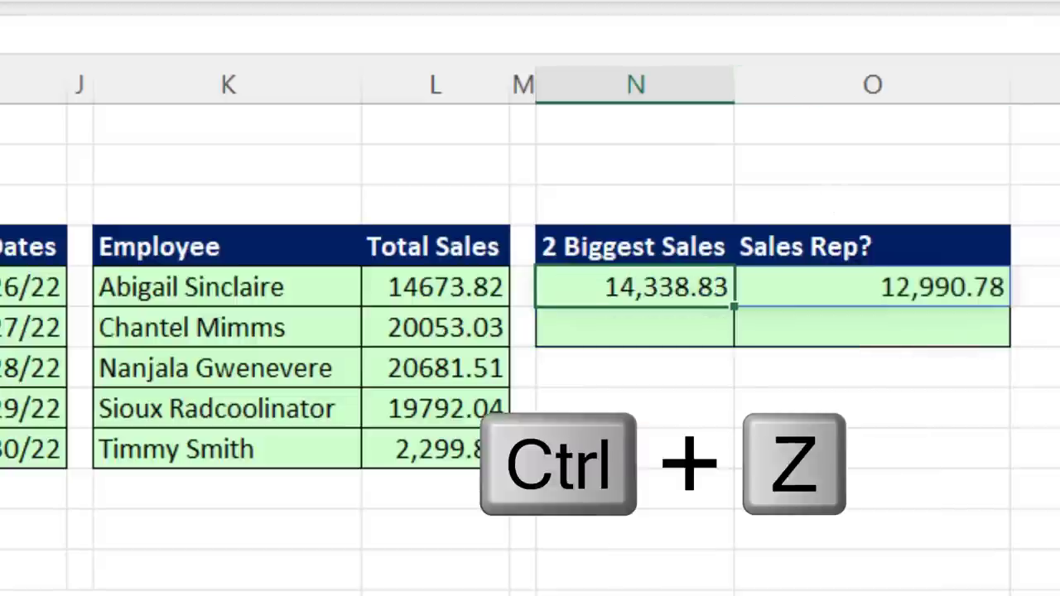
pyautogui.hotkey('ctrl', 'z')
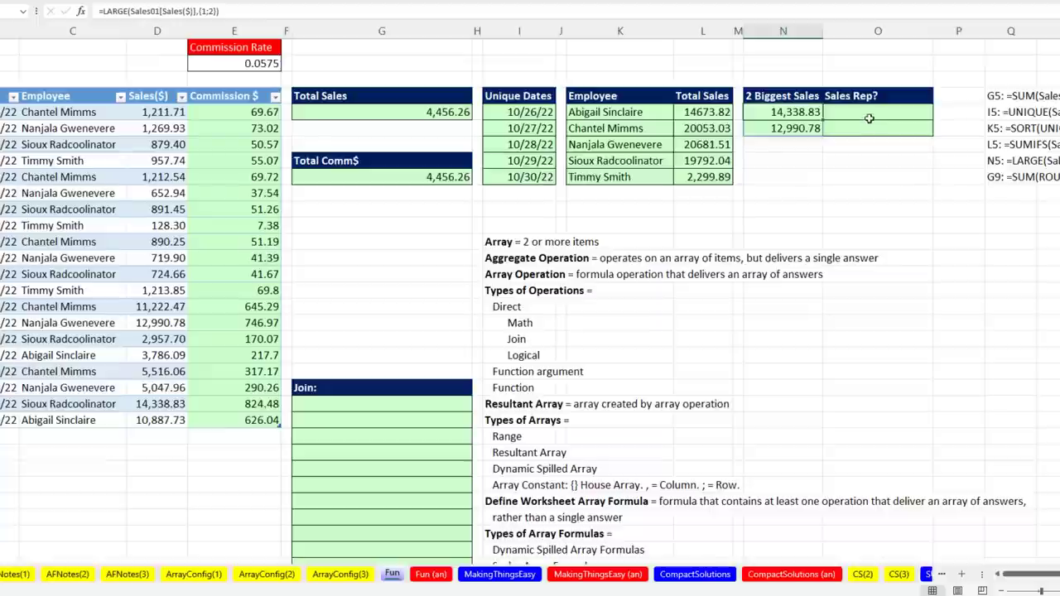
# Enter =XLOOKUP(N5#,Sales01[Sales($)],Sales01[Employee]) in O5 under Sales Rep? to look up both biggest sales.
pyautogui.click(739, 286)
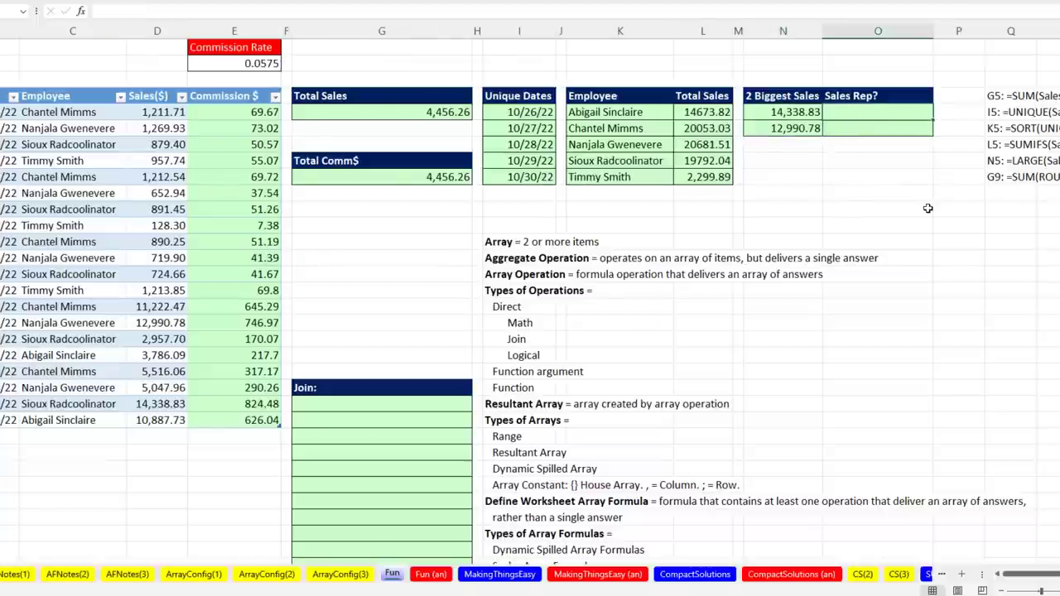
pyautogui.write('=x')
pyautogui.press('Tab')
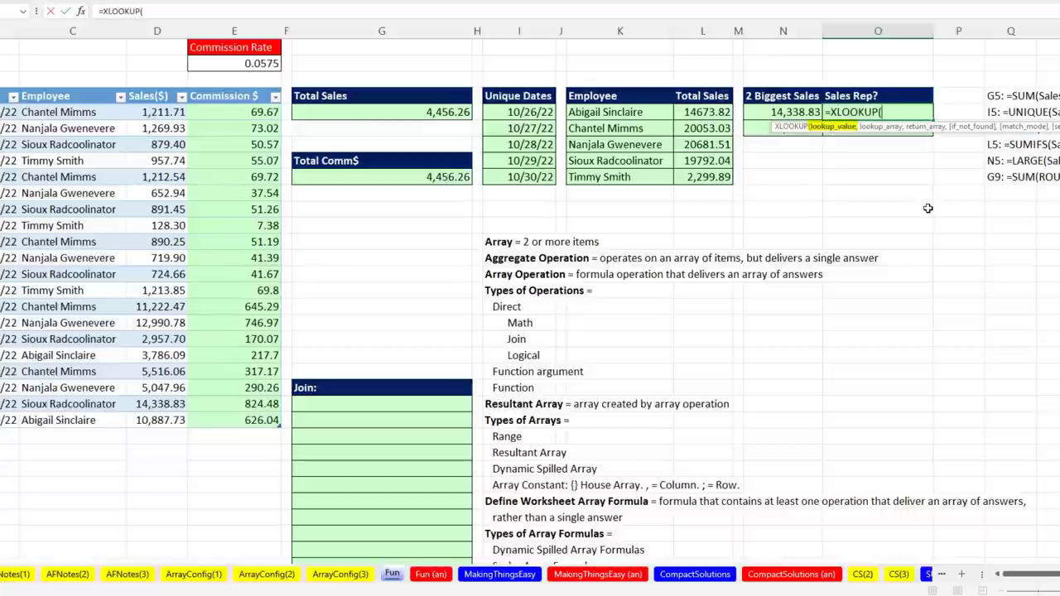
pyautogui.press('Left')
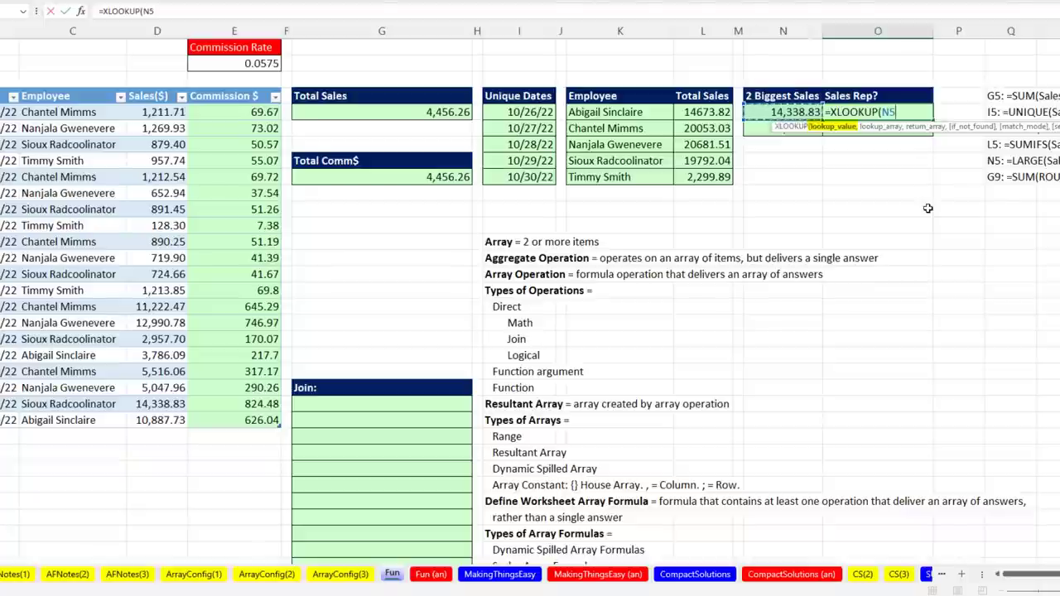
pyautogui.write('#')
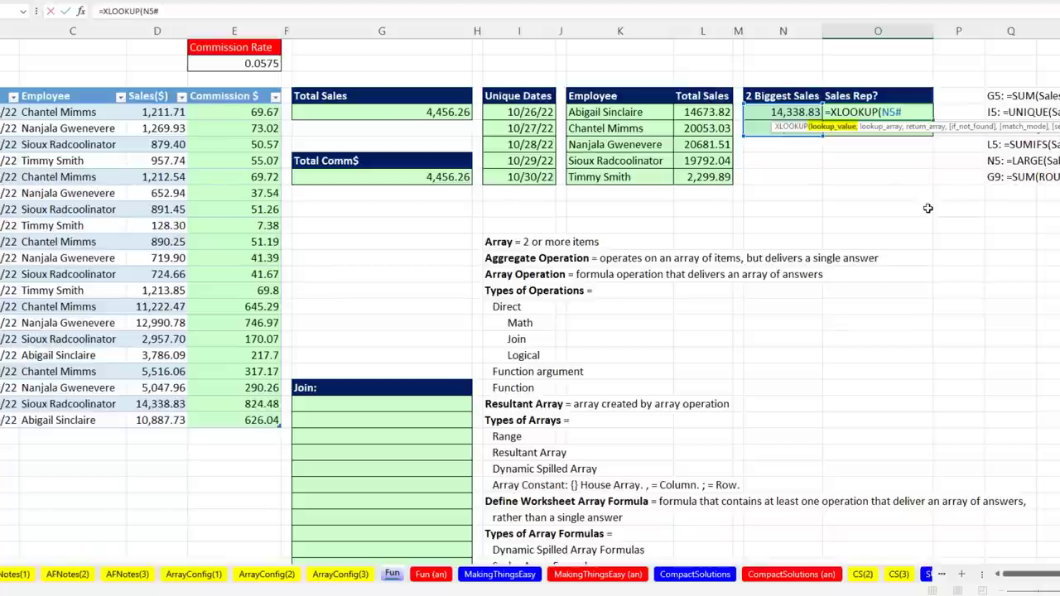
pyautogui.write(',')
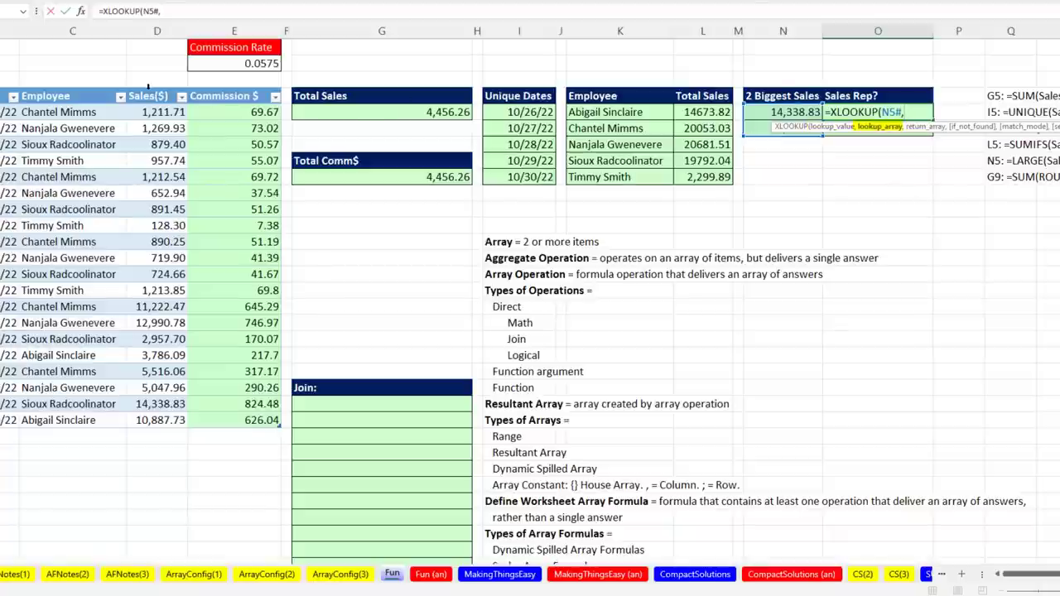
pyautogui.click(147, 86)
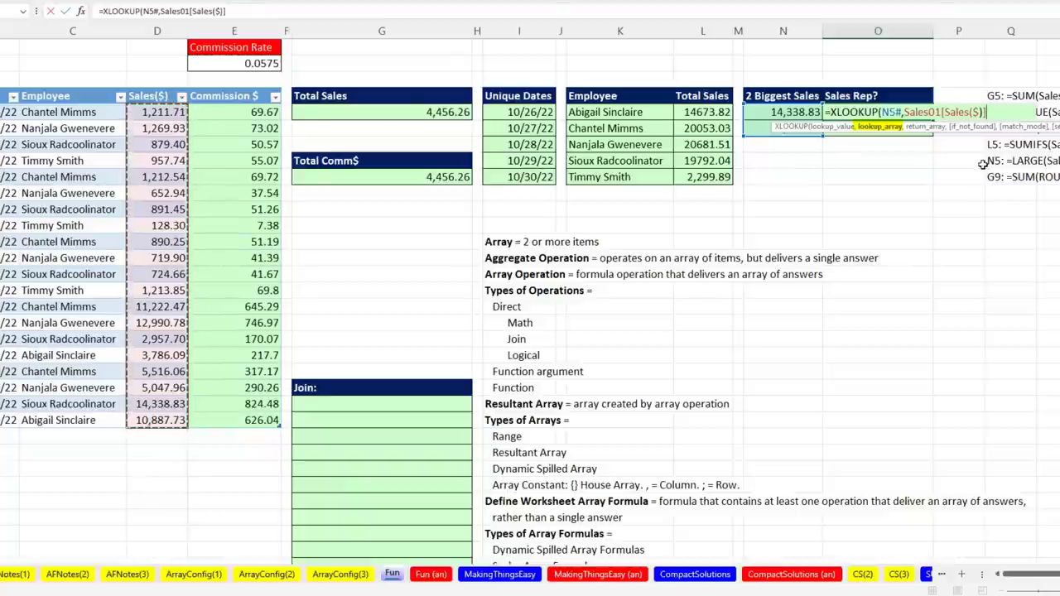
pyautogui.write(',')
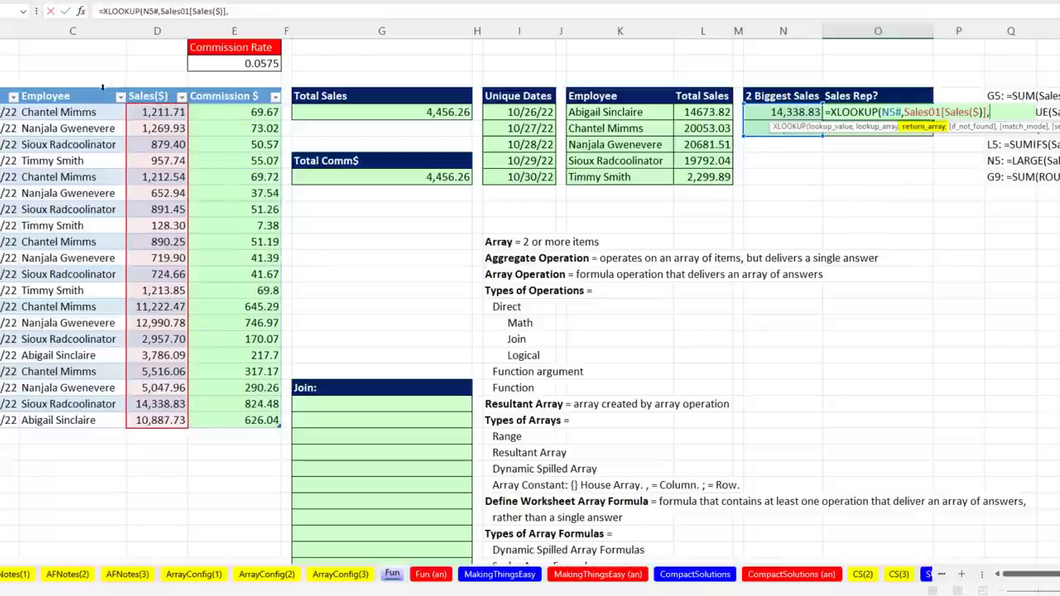
pyautogui.click(102, 87)
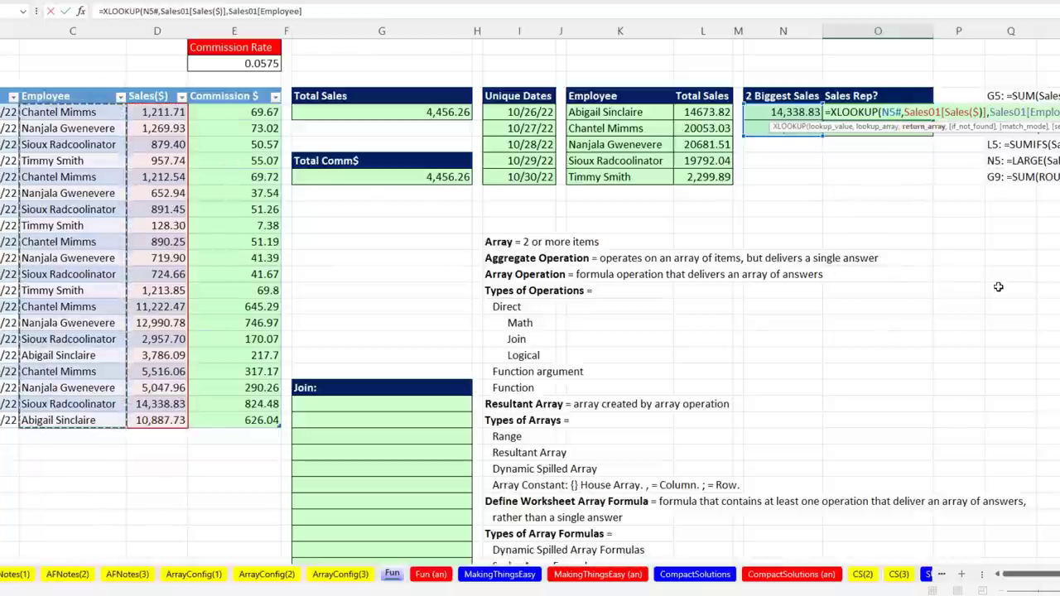
pyautogui.press('Return')
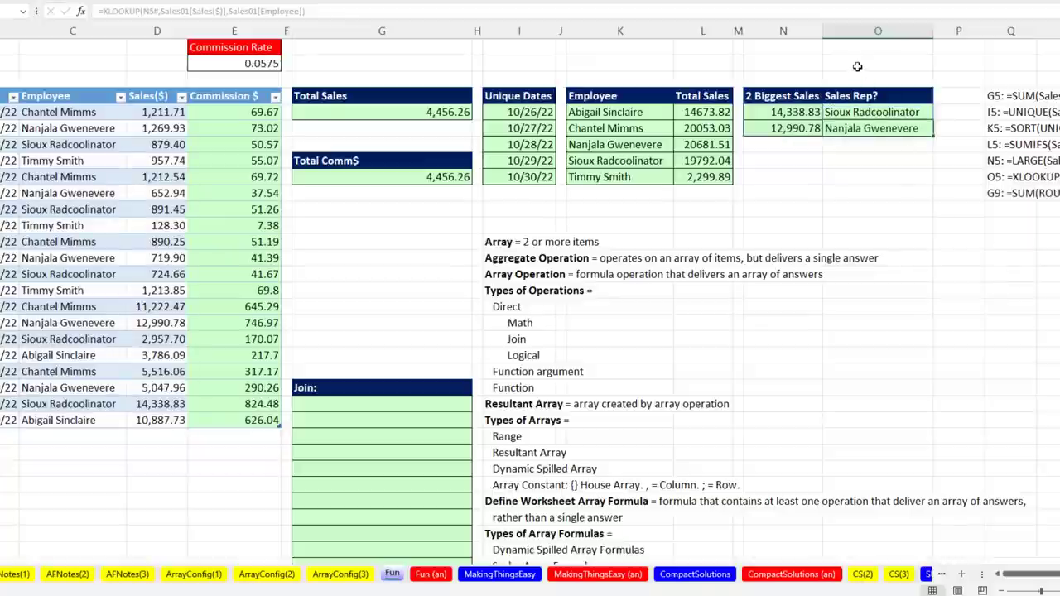
pyautogui.click(853, 116)
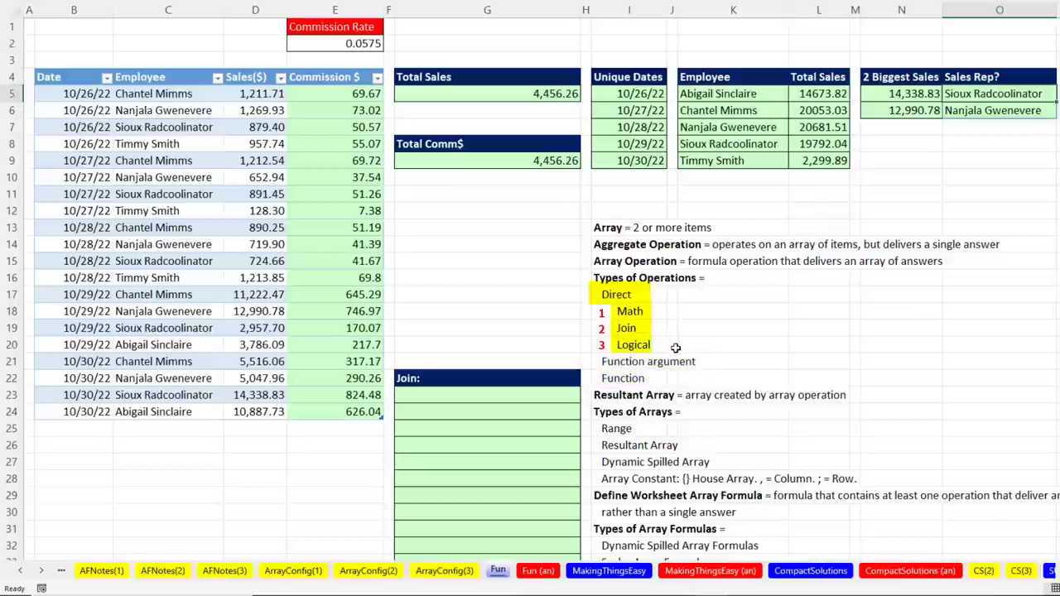
# Enter =Sales01[Commission $]&" by "&Sales01[Employee] in G23 under Join, and check the formula.
pyautogui.click(431, 396)
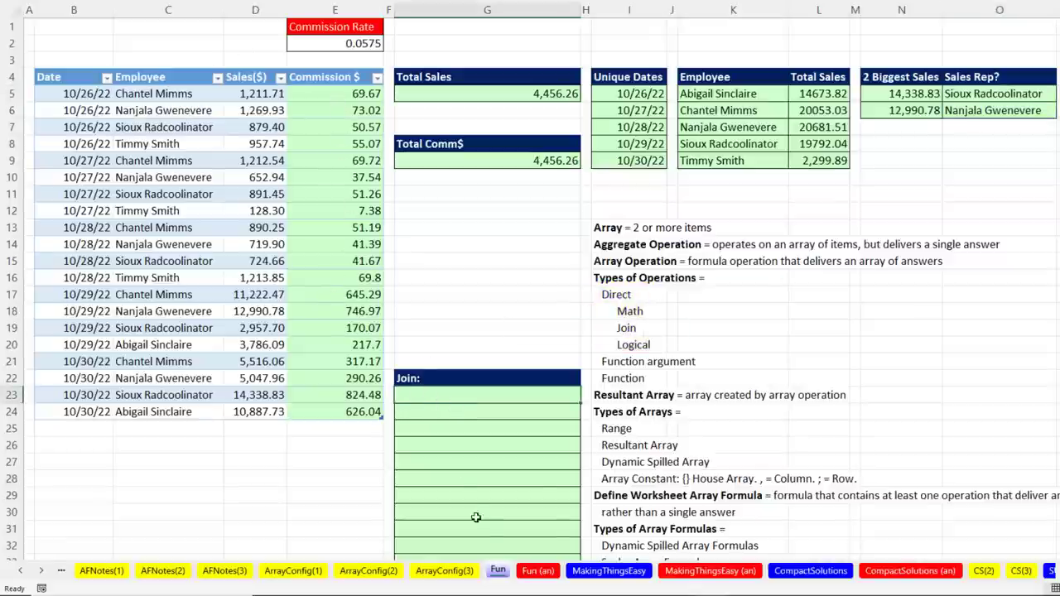
pyautogui.write('=')
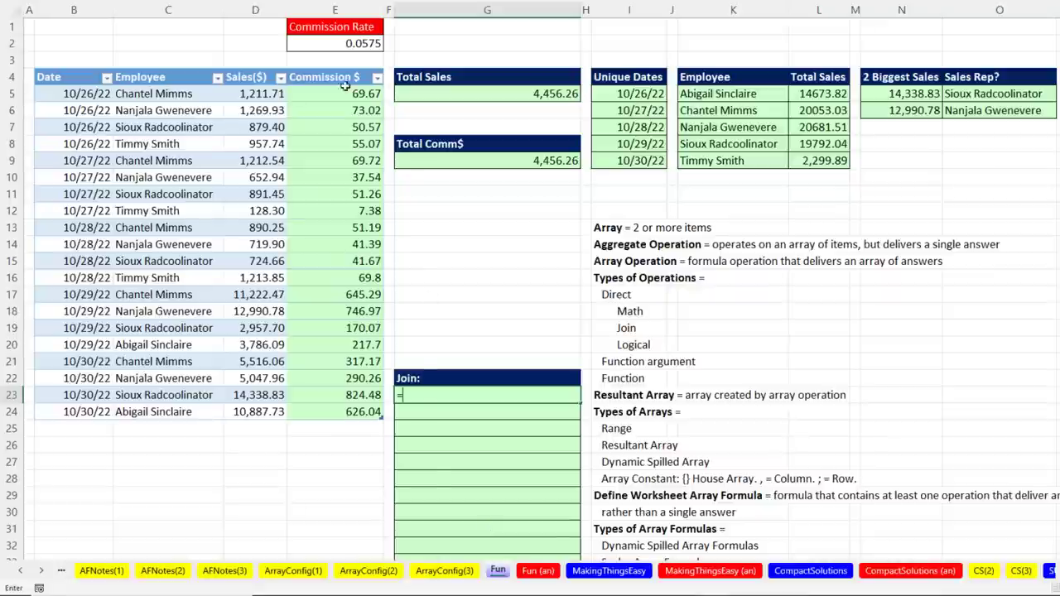
pyautogui.click(338, 71)
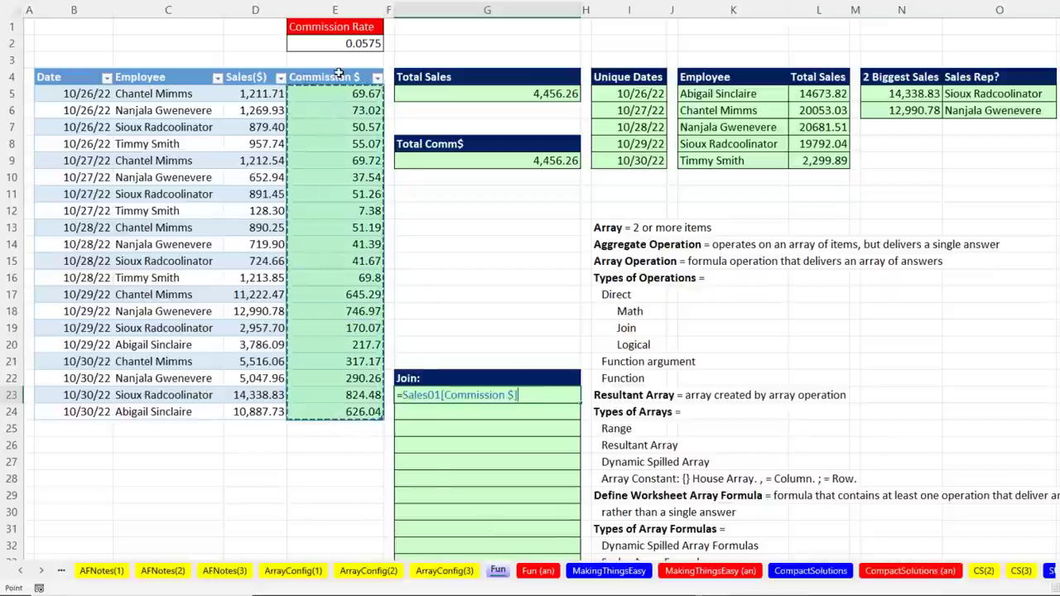
pyautogui.write('&')
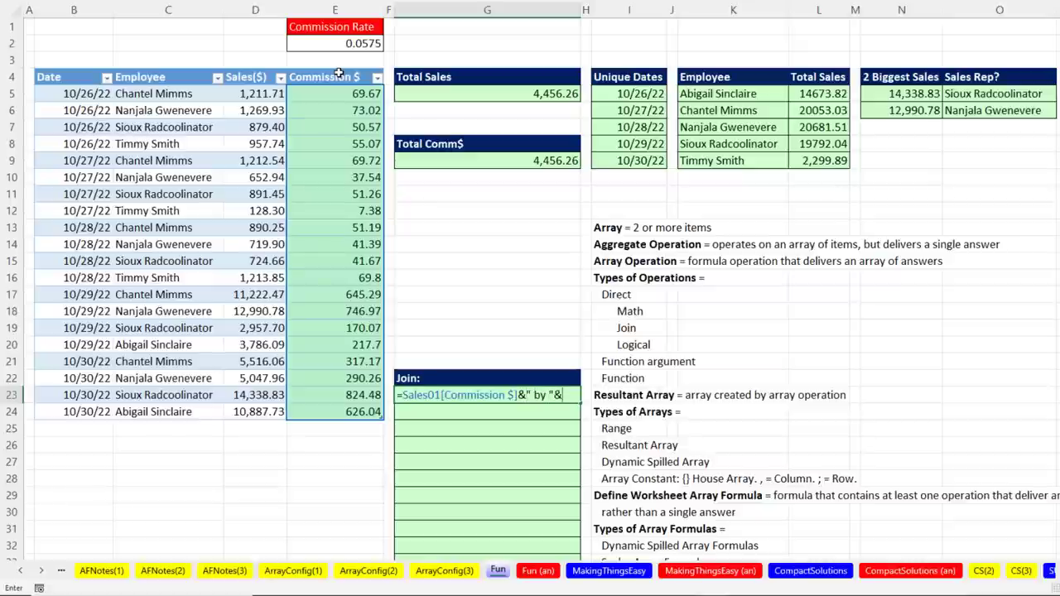
pyautogui.write('" by "&')
pyautogui.click(153, 70)
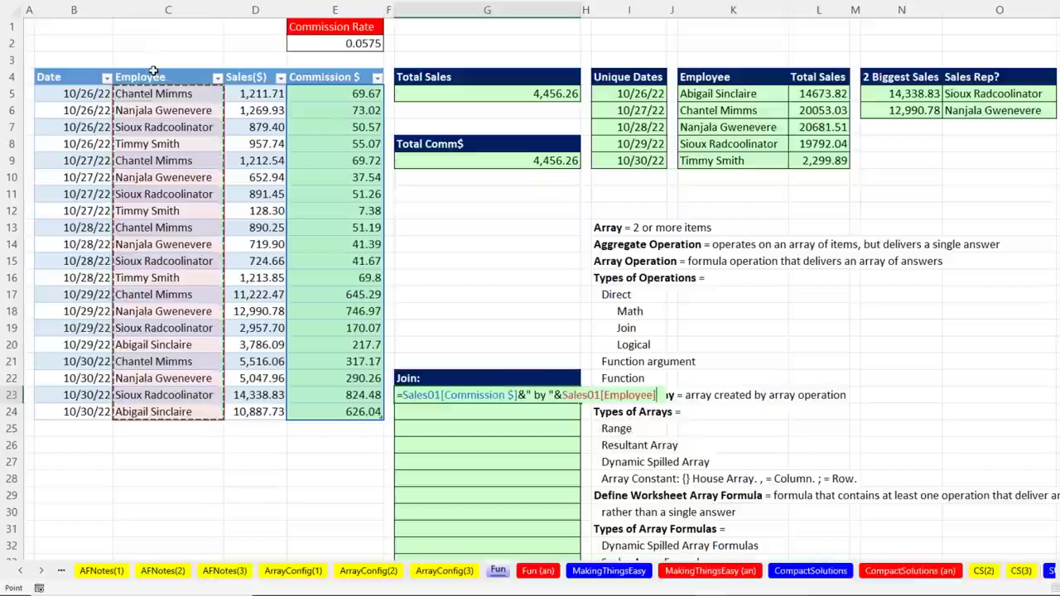
pyautogui.hotkey('ctrl', 'Return')
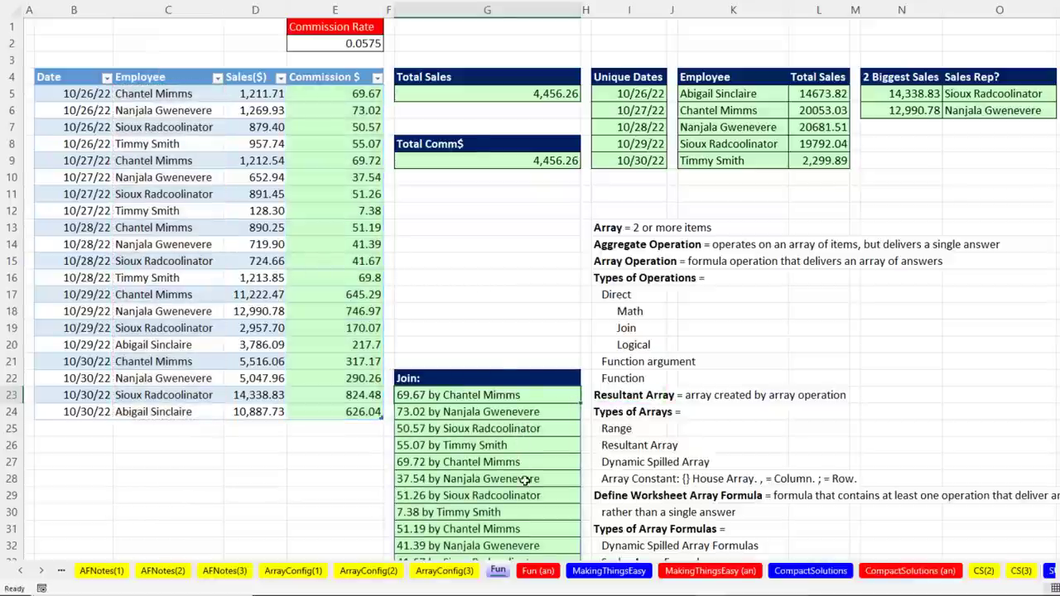
pyautogui.press('F2')
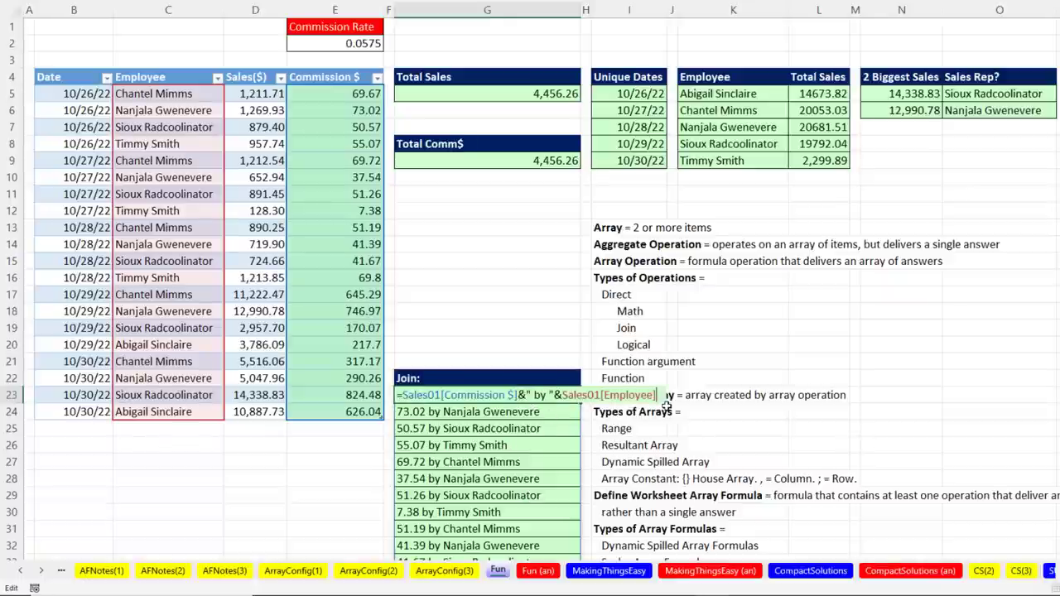
pyautogui.press('Return')
# Enter =Sales01[Commission $]>=G45 in G48 under Boolean to compare each commission with the hurdle.
pyautogui.scroll(-8, 500, 416)
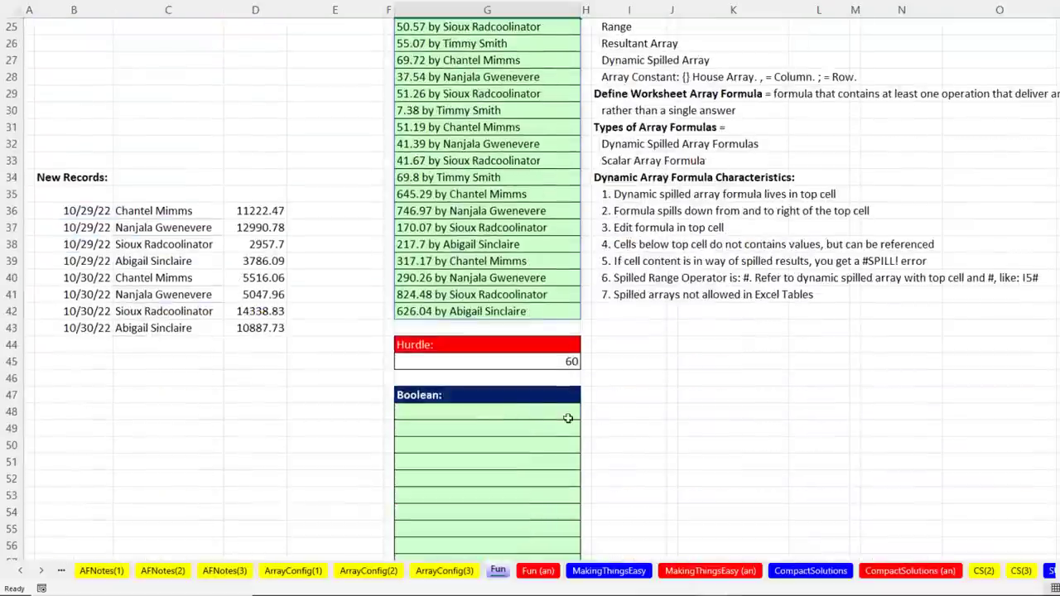
pyautogui.click(500, 416)
pyautogui.scroll(-2, 499, 416)
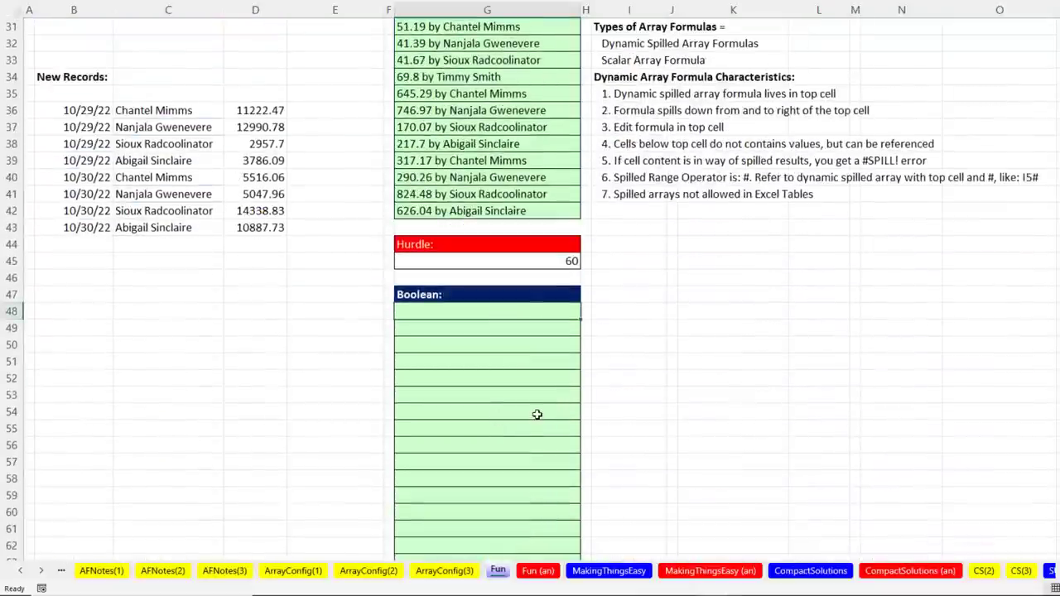
pyautogui.write('=')
pyautogui.scroll(10, 537, 414)
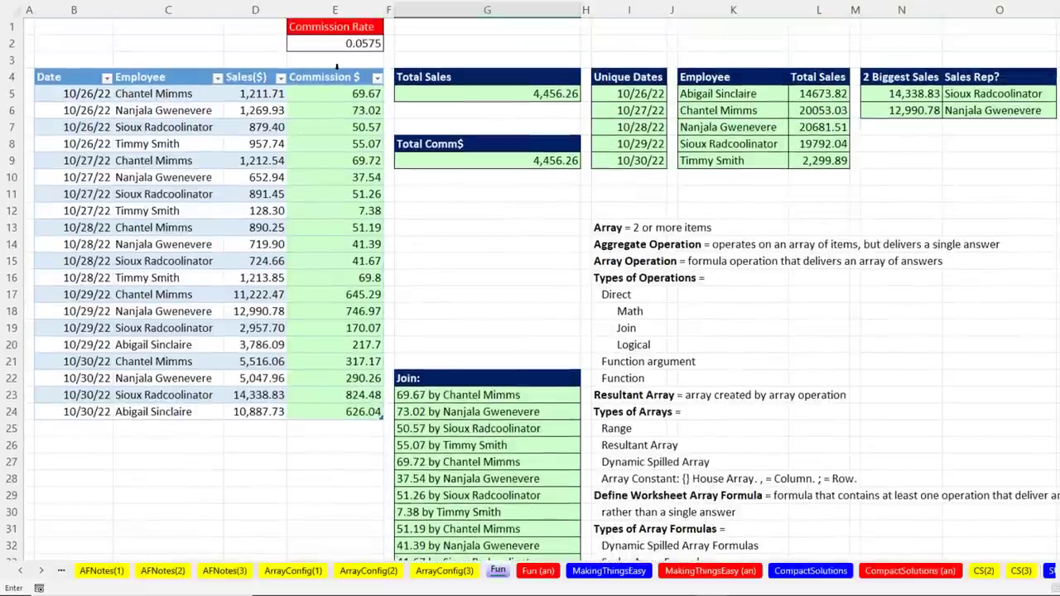
pyautogui.click(336, 68)
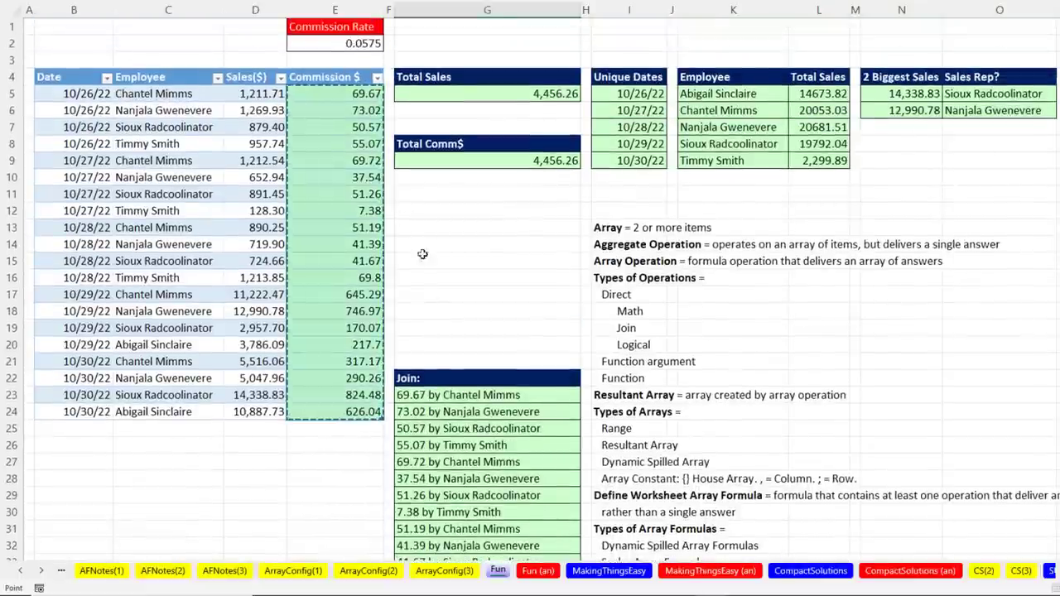
pyautogui.scroll(-10, 422, 246)
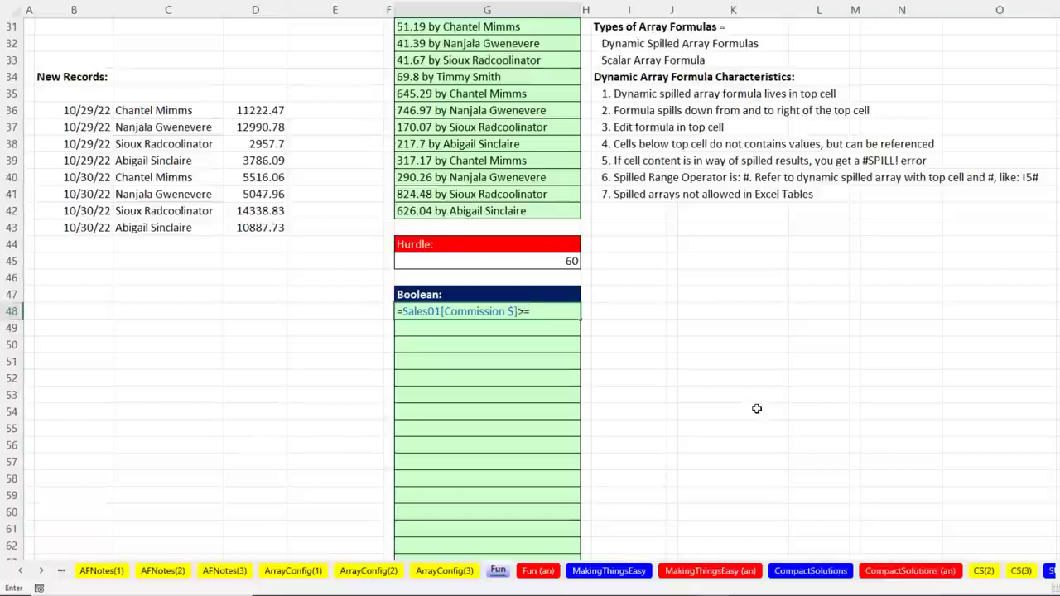
pyautogui.click(555, 260)
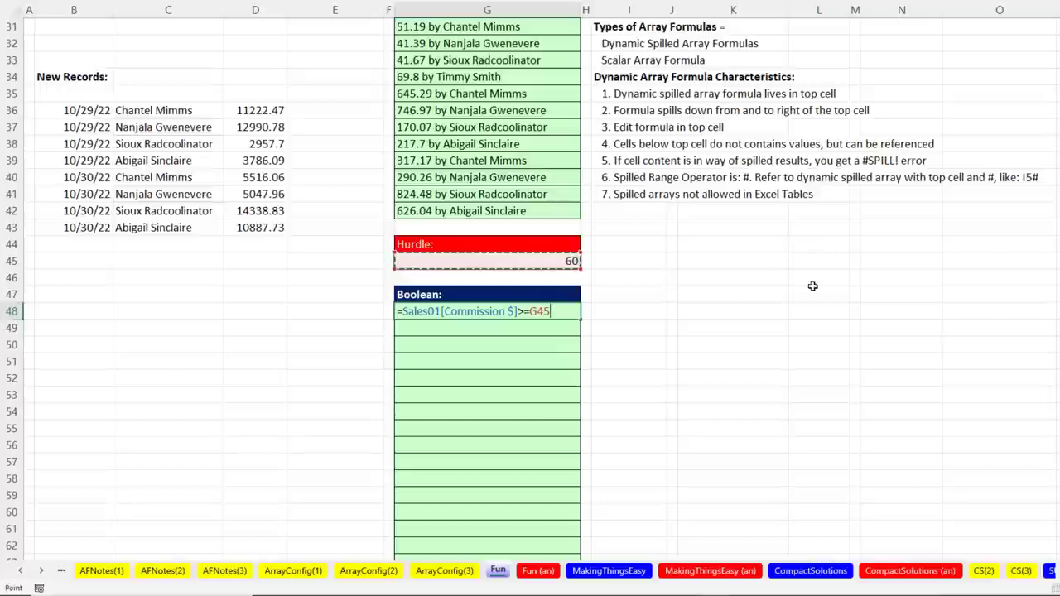
pyautogui.hotkey('ctrl', 'Return')
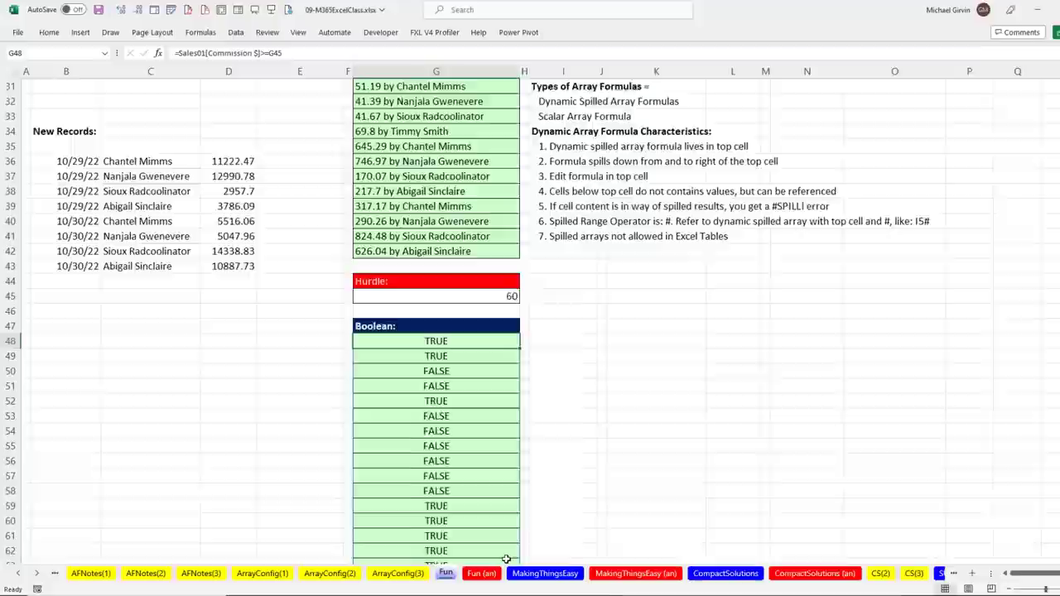
# Look over the notes on the AFNotes(1) and AFNotes(2) sheets and return to the Fun sheet.
pyautogui.scroll(10, 506, 560)
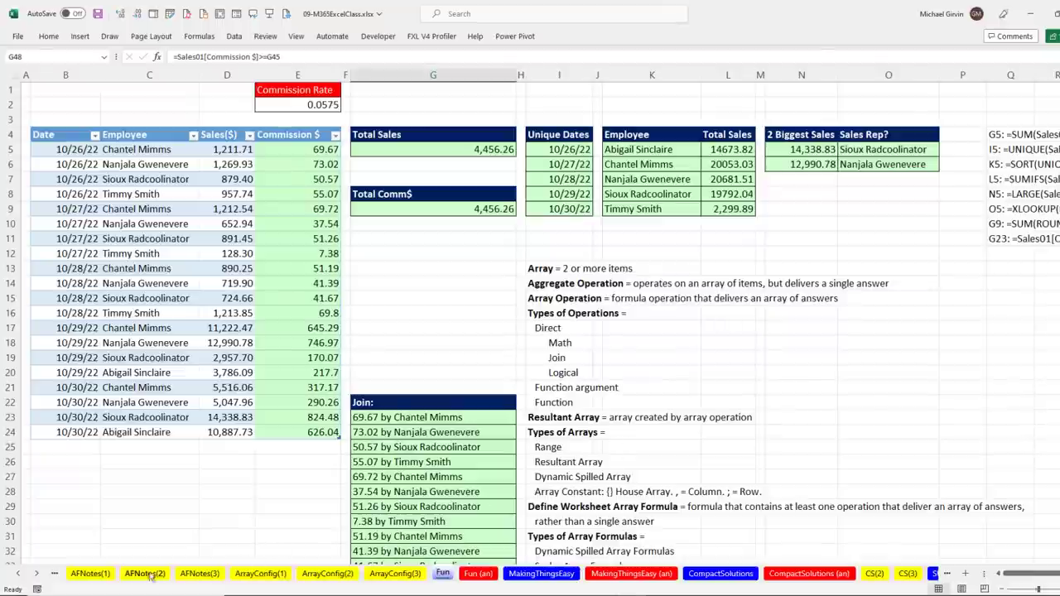
pyautogui.click(105, 578)
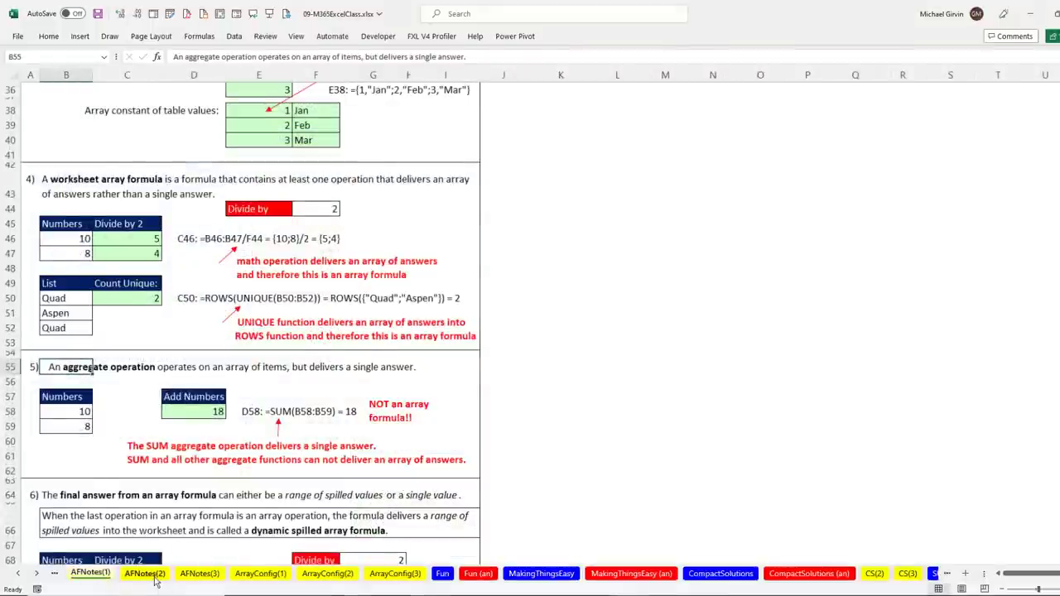
pyautogui.click(145, 575)
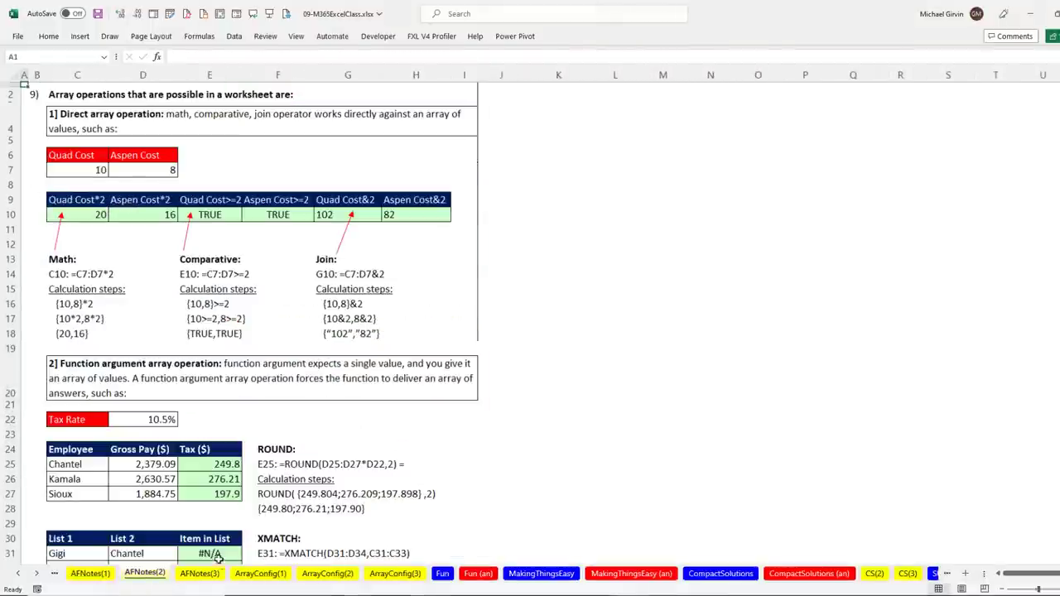
pyautogui.click(445, 574)
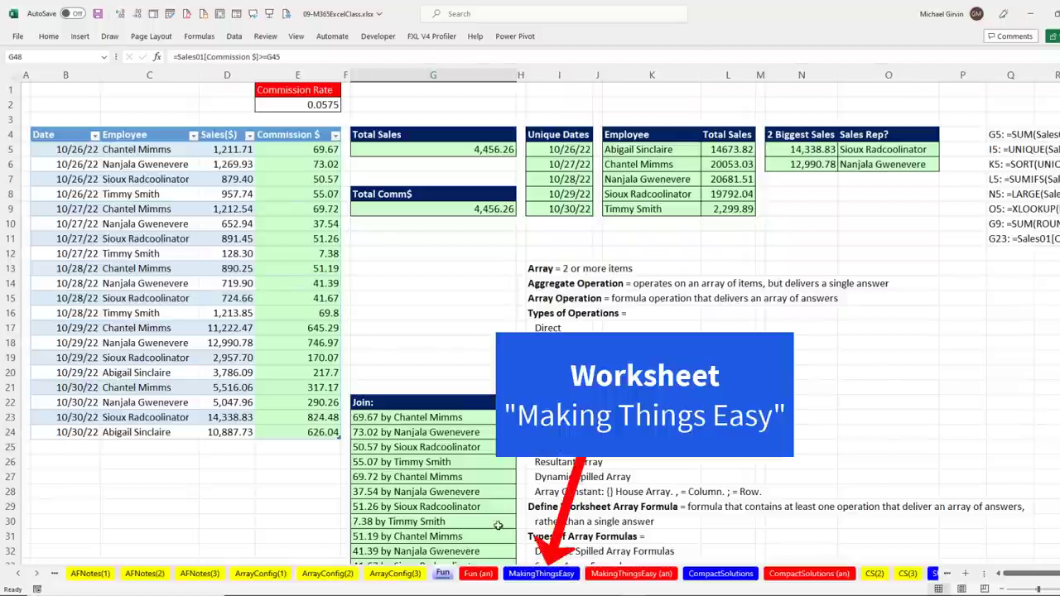
# Open the MakingThingsEasy worksheet.
pyautogui.click(532, 584)
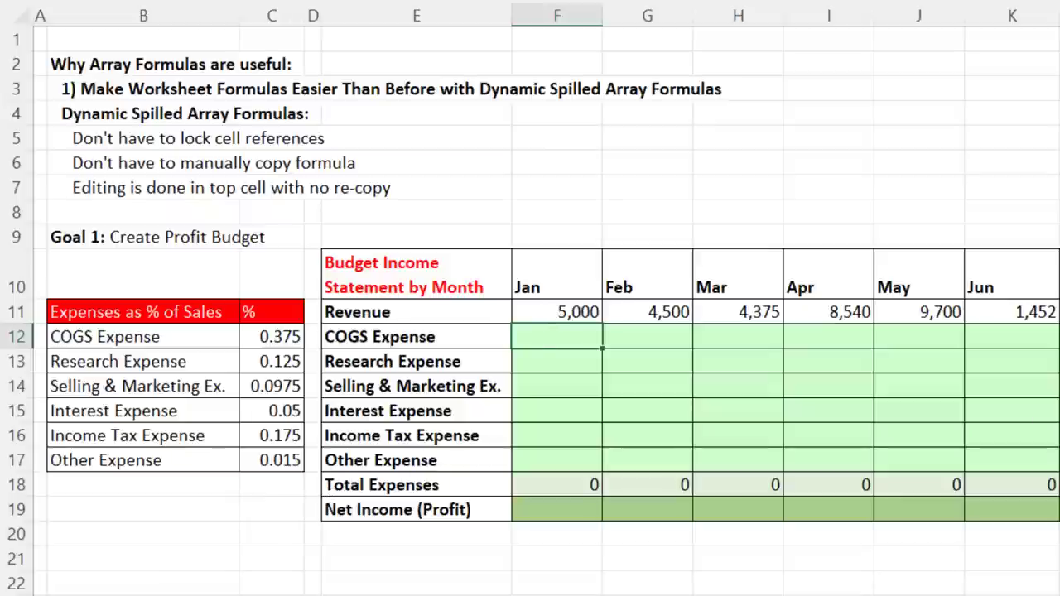
# Enter =F$11*$C12 in F12 to calculate January's COGS Expense with mixed cell references.
pyautogui.press('Up')
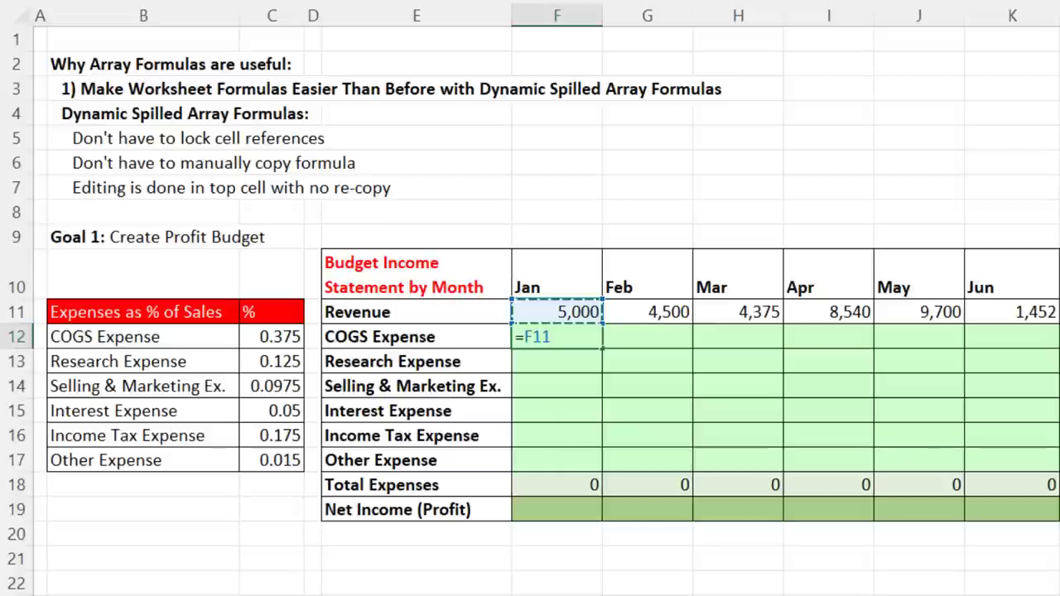
pyautogui.press('F4')
pyautogui.press('F4')
pyautogui.write('*')
pyautogui.press('Left')
pyautogui.press('Left')
pyautogui.press('Left')
pyautogui.press('F4')
pyautogui.press('F4')
pyautogui.press('F4')
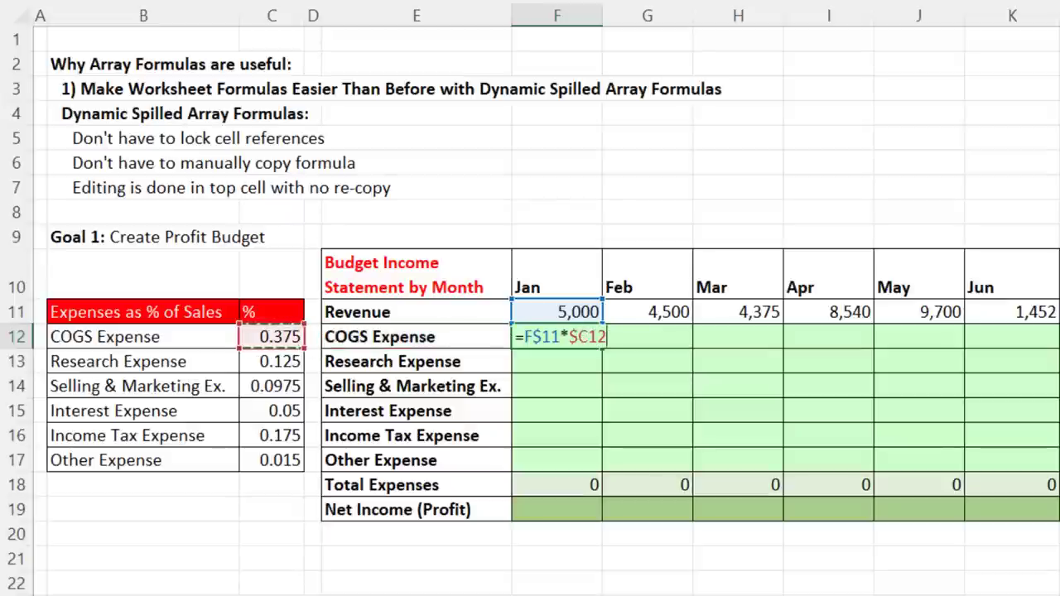
pyautogui.hotkey('ctrl', 'Return')
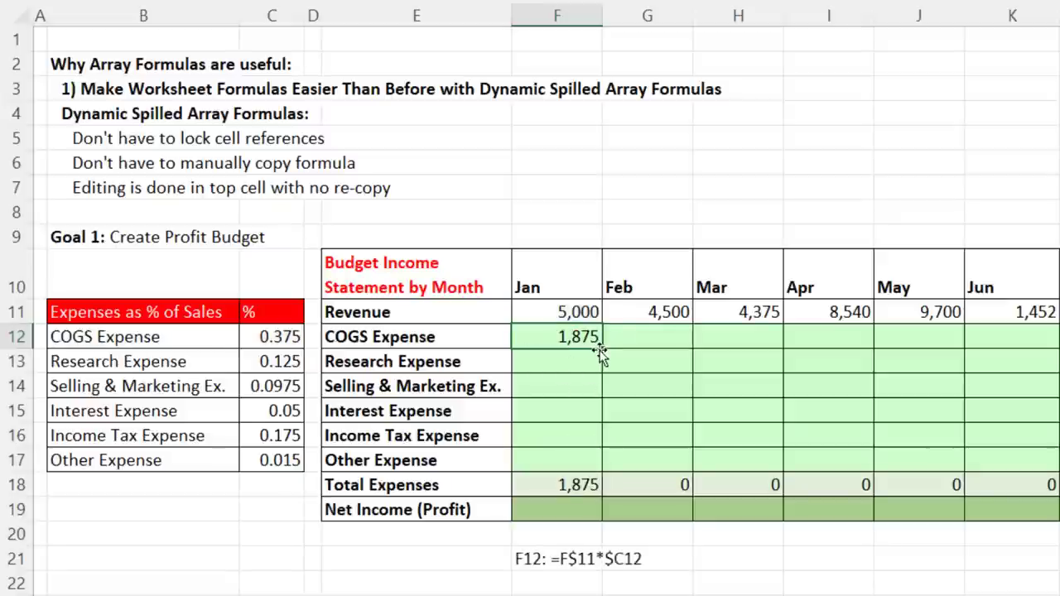
# Copy the F12 formula down to row 17 and across to December, and check the formula in Q17.
pyautogui.moveTo(601, 349); pyautogui.dragTo(1059, 472)
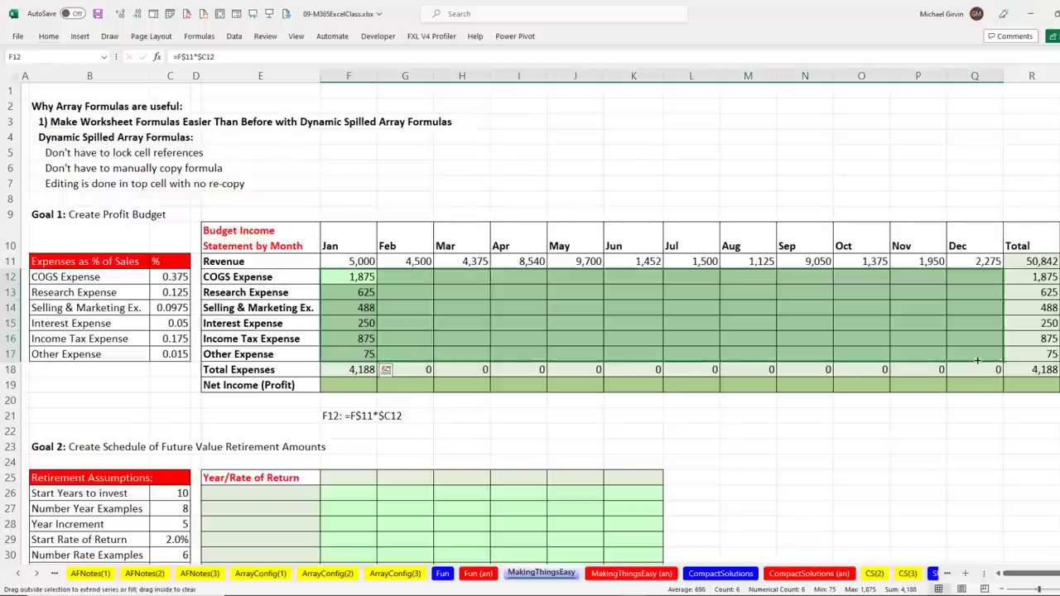
pyautogui.moveTo(978, 361); pyautogui.dragTo(978, 361)
pyautogui.click(978, 353)
pyautogui.press('F2')
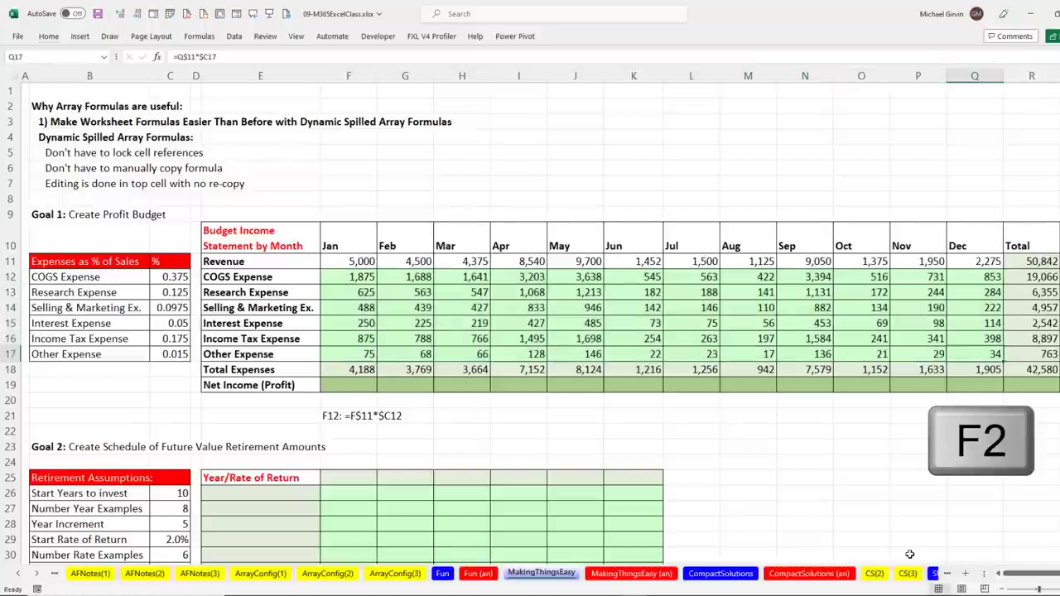
pyautogui.press('F2')
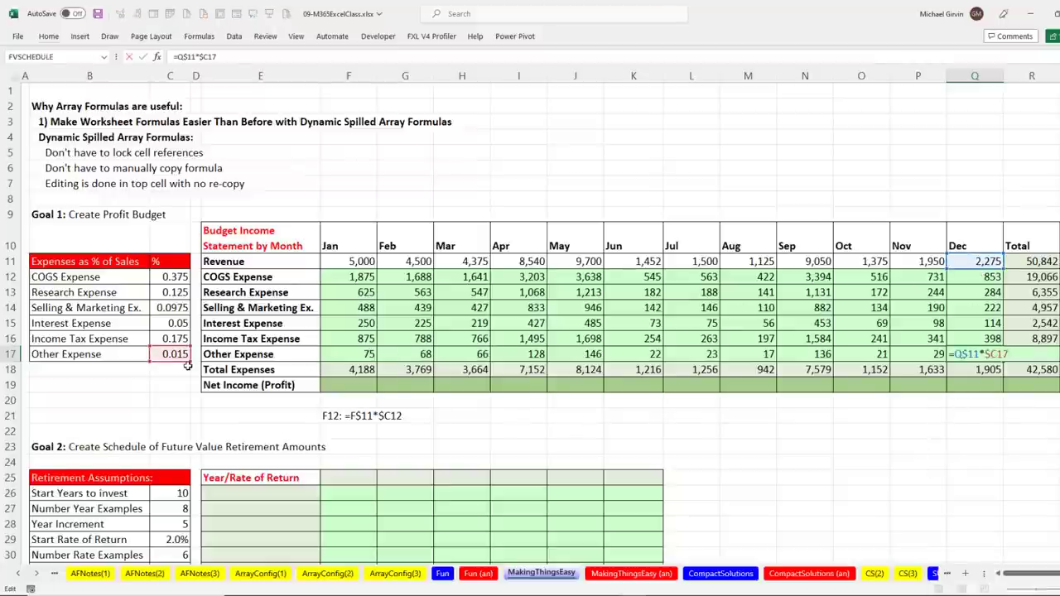
pyautogui.press('Escape')
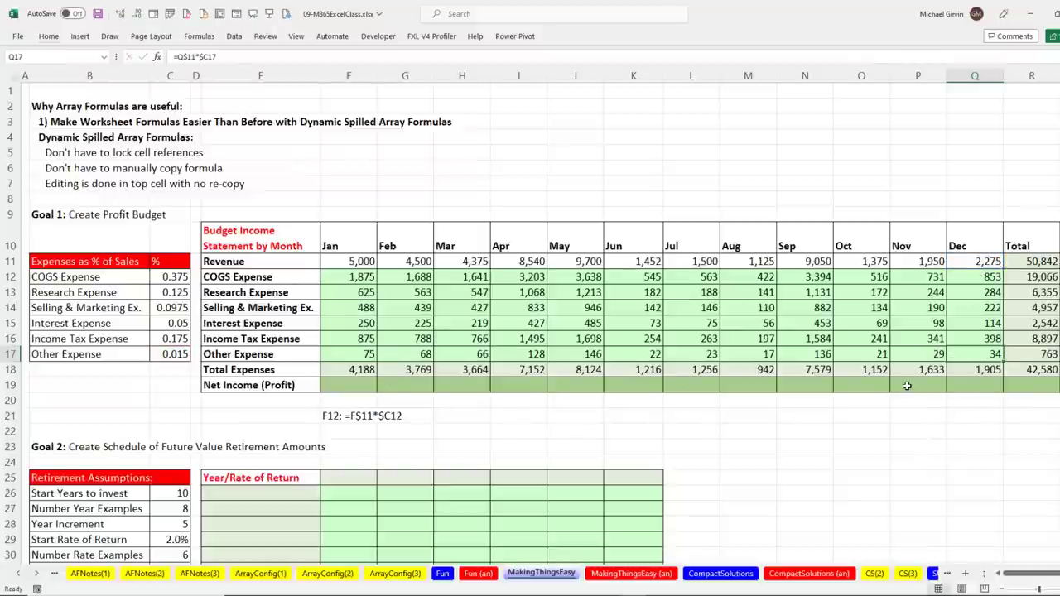
# Undo the copied expense formulas and the formula entry in F12.
pyautogui.hotkey('ctrl', 'z')
pyautogui.hotkey('ctrl', 'z')
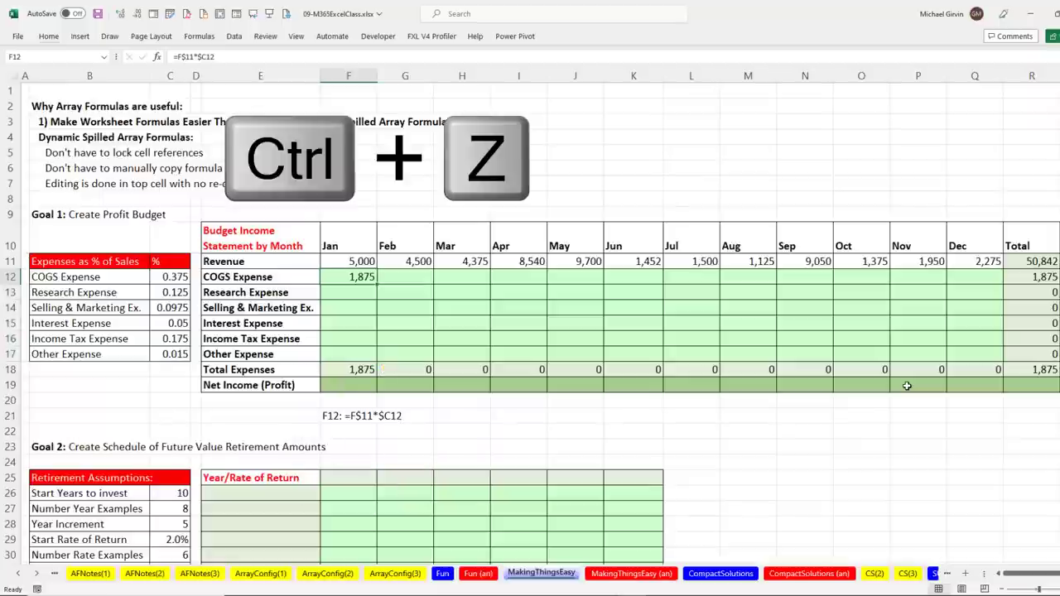
pyautogui.hotkey('ctrl', 'z')
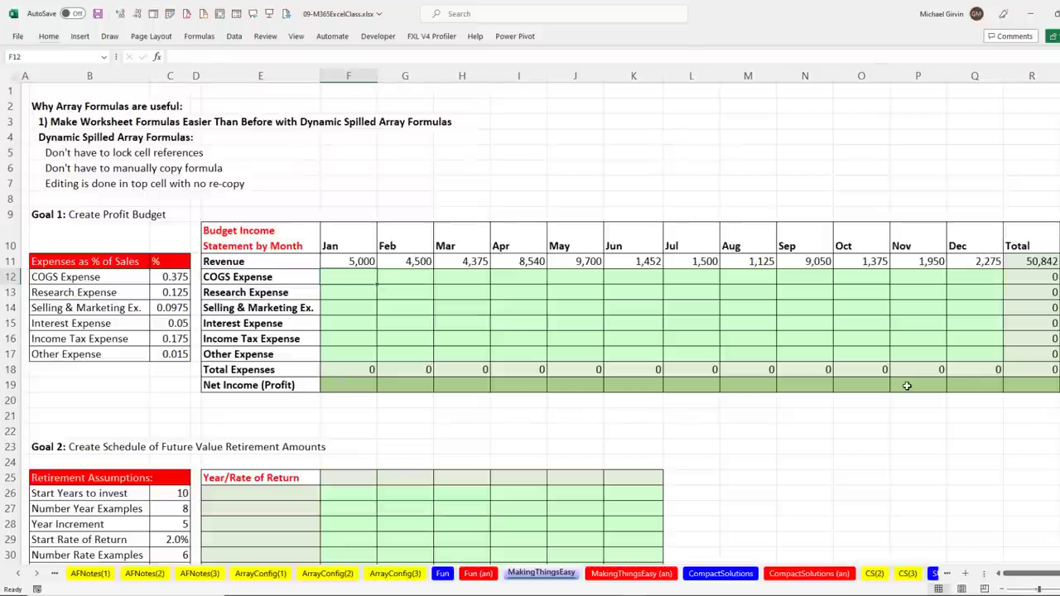
# Enter =F11:Q11*C12:C17 in F12 to spill all monthly expenses from the revenue row and the expense percentages.
pyautogui.write('=')
pyautogui.click(346, 261)
pyautogui.moveTo(406, 261); pyautogui.dragTo(944, 275)
pyautogui.write('*')
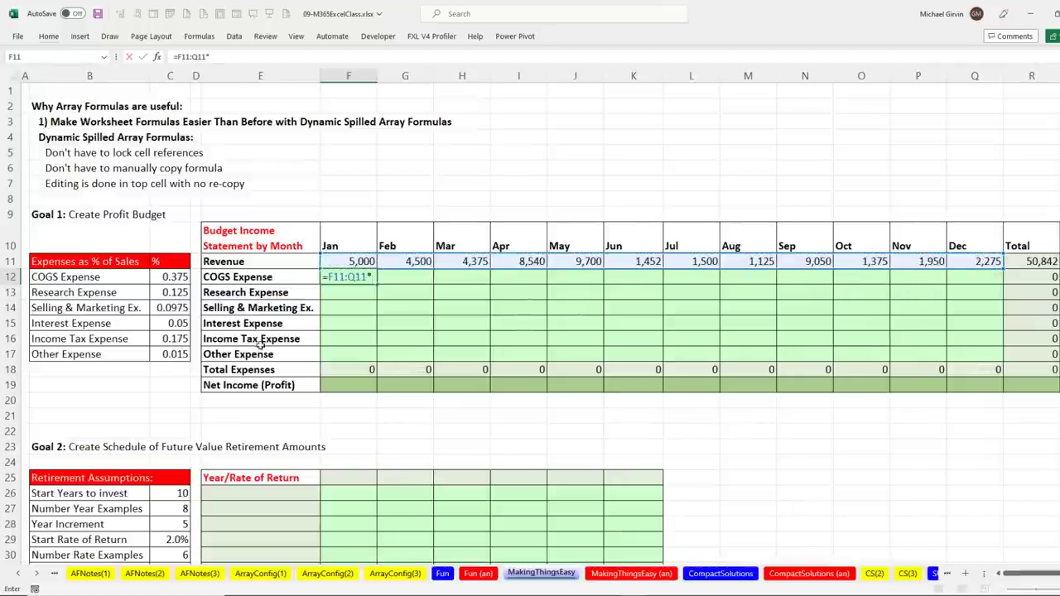
pyautogui.moveTo(167, 277); pyautogui.dragTo(171, 355)
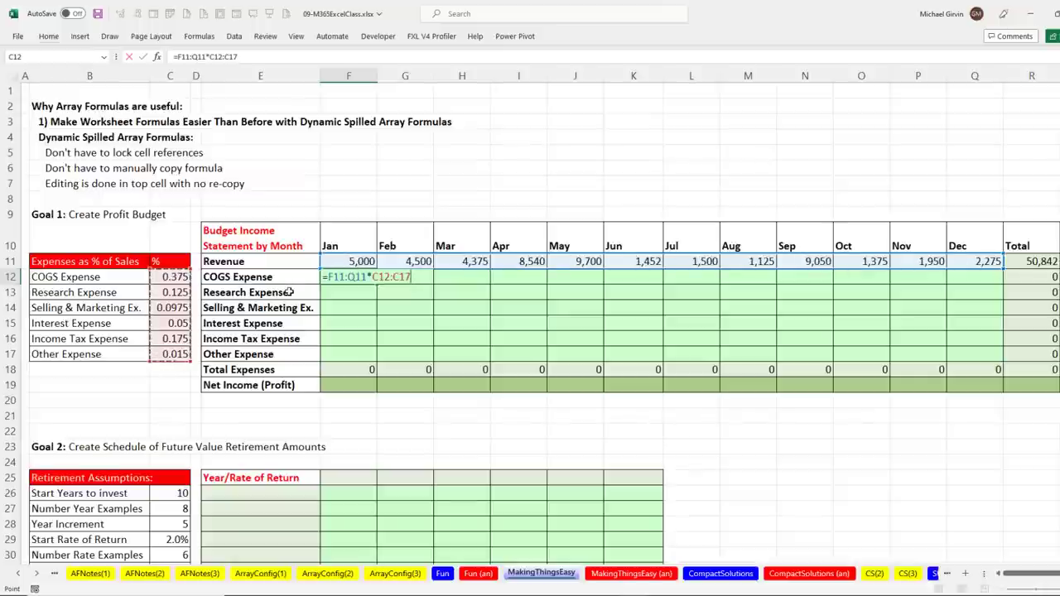
pyautogui.hotkey('ctrl', 'Return')
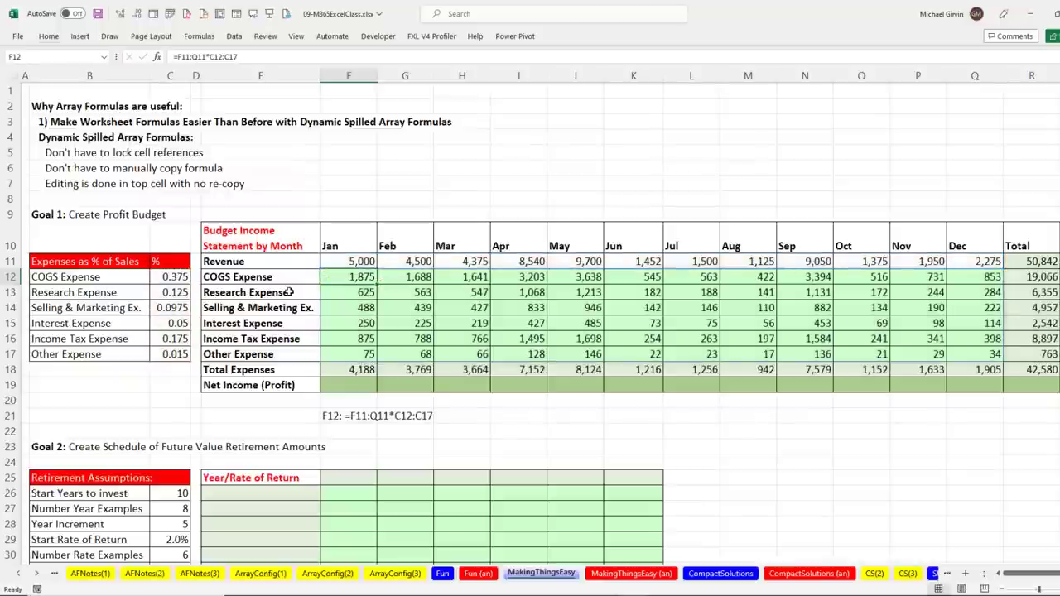
# Round the spilled expenses to two decimals by changing the F12 formula to =ROUND(F11:Q11*C12:C17,2).
pyautogui.press('F2')
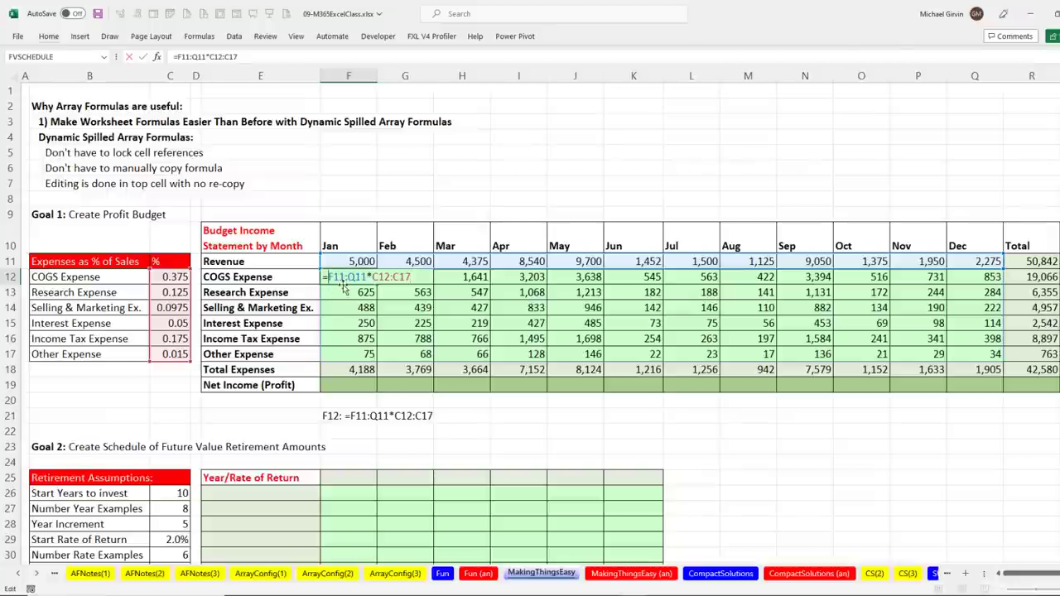
pyautogui.press('Home')
pyautogui.press('Right')
pyautogui.write('roun')
pyautogui.press('Tab')
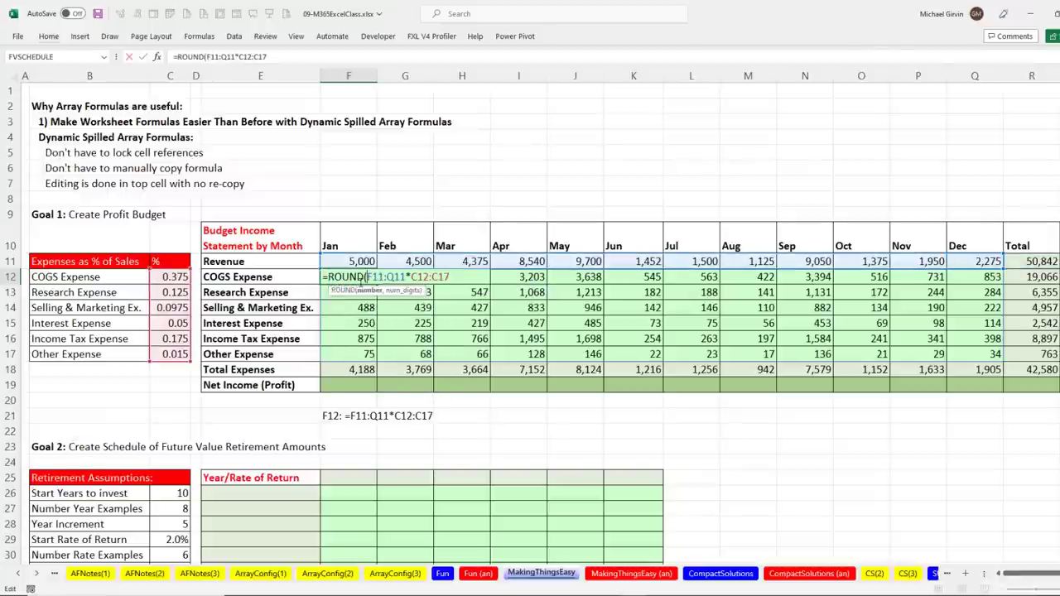
pyautogui.write(',2)')
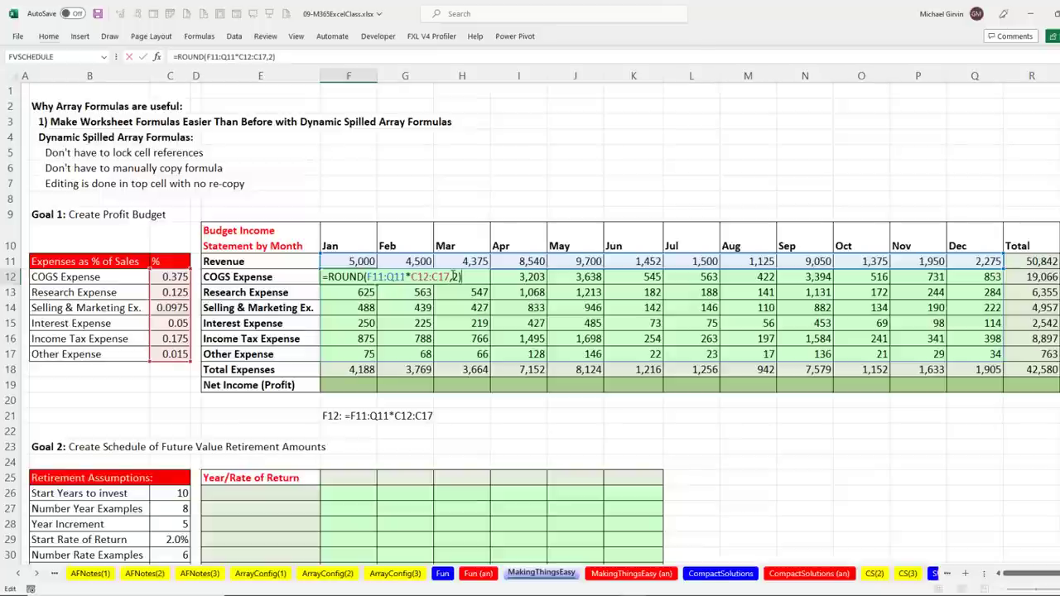
pyautogui.hotkey('ctrl', 'Return')
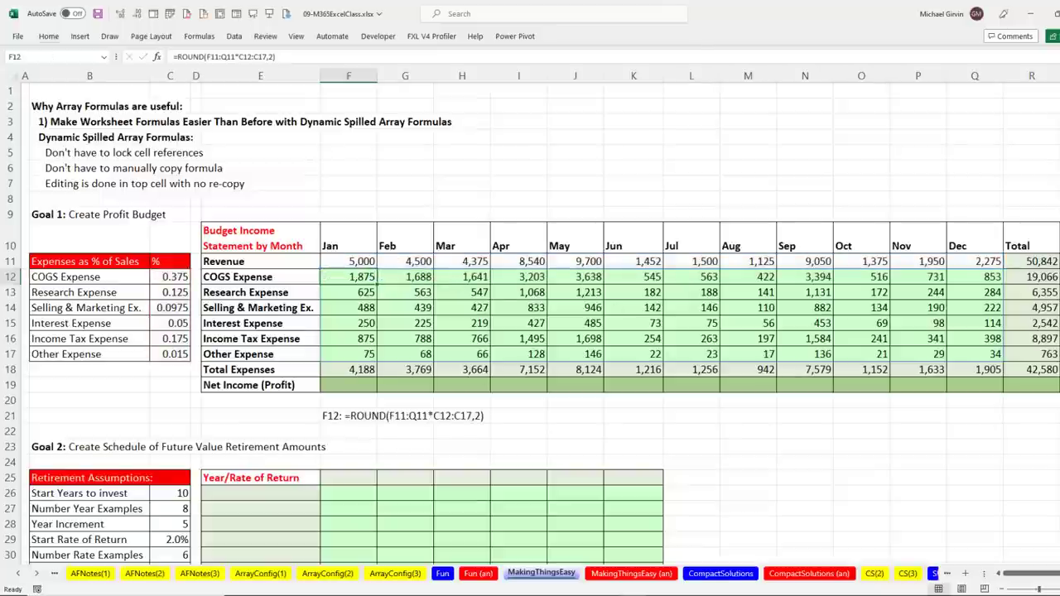
# Enter =SEQUENCE(C27,,C26,C28) in E26 under Year/Rate of Return to spill the investment years down the retirement schedule.
pyautogui.scroll(-3, 608, 457)
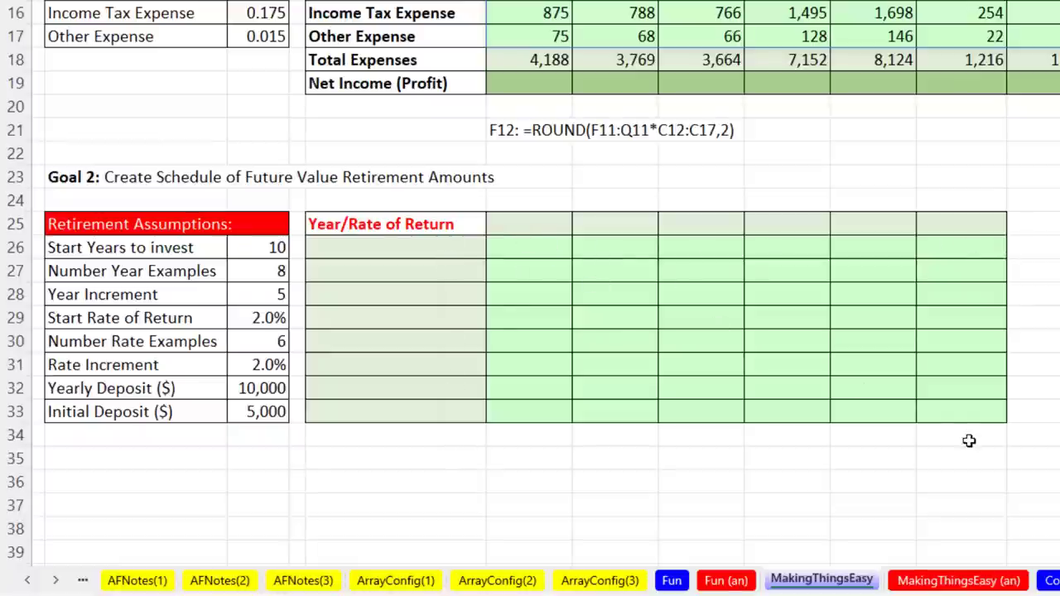
pyautogui.click(255, 415)
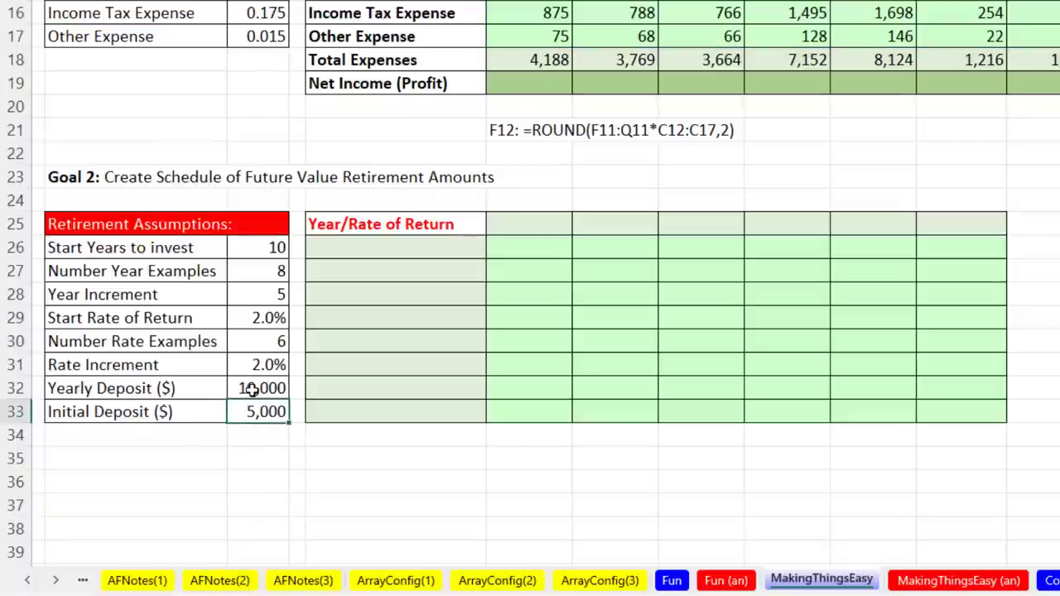
pyautogui.click(252, 390)
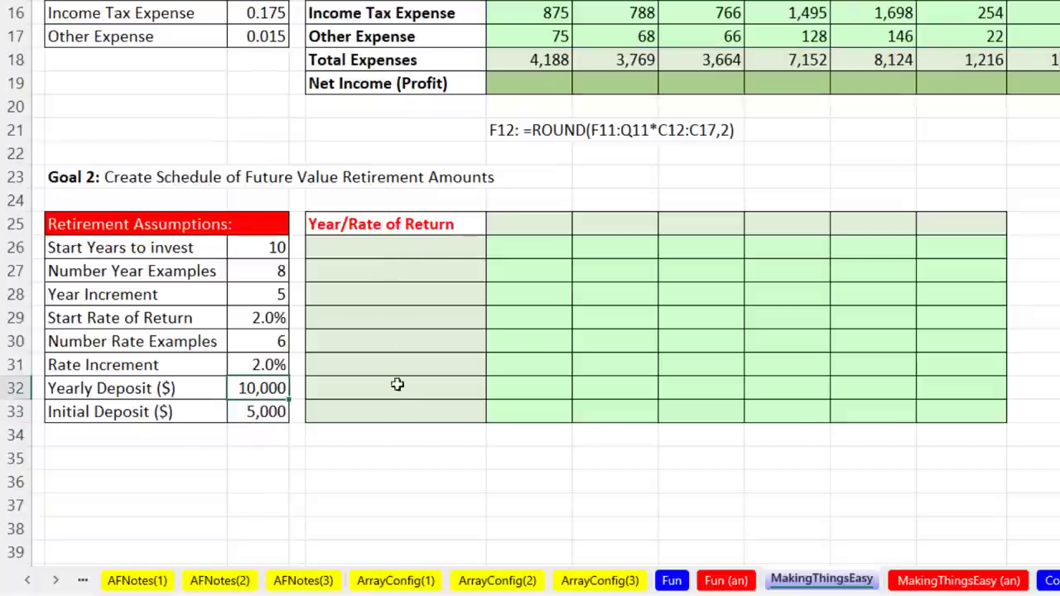
pyautogui.click(455, 251)
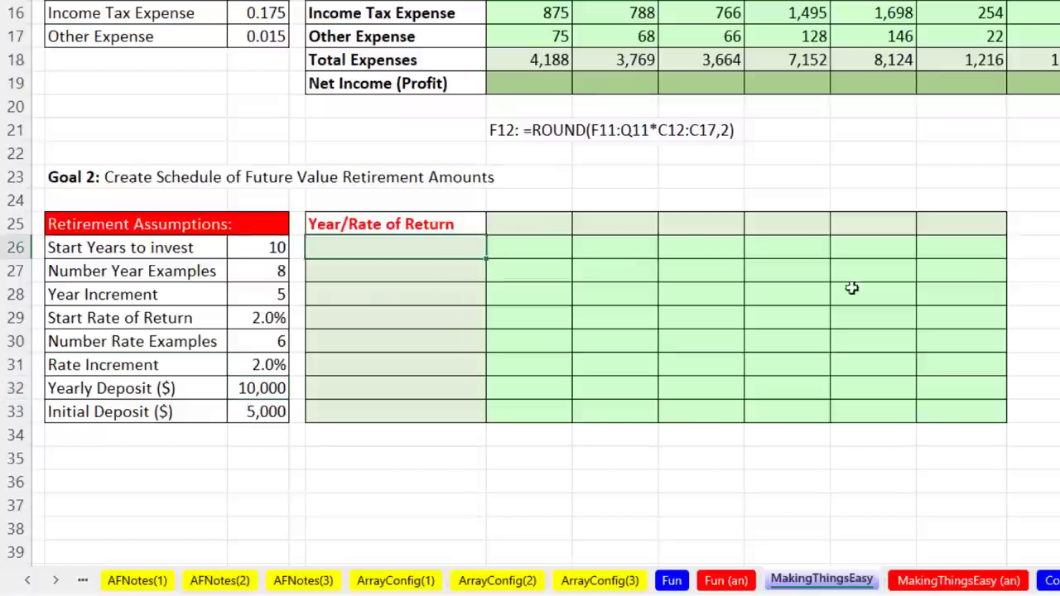
pyautogui.write('=seq')
pyautogui.press('Tab')
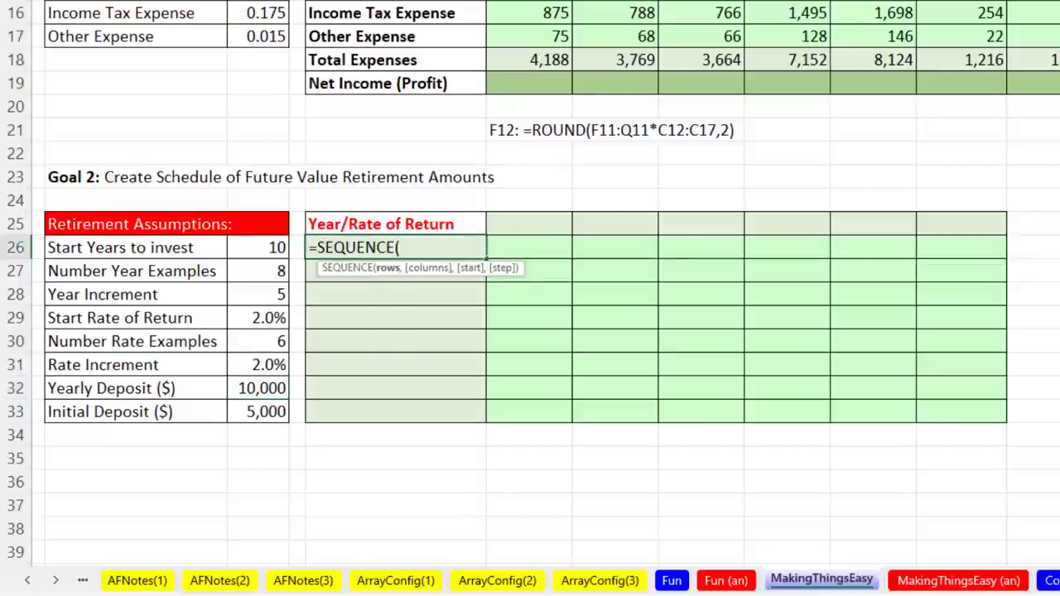
pyautogui.click(258, 272)
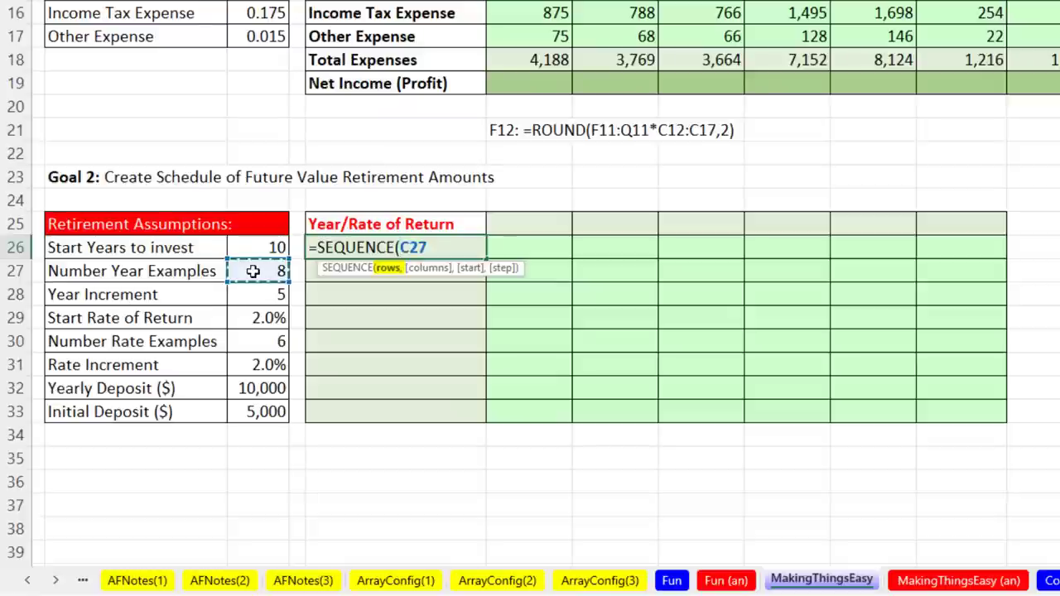
pyautogui.write(',,')
pyautogui.click(261, 247)
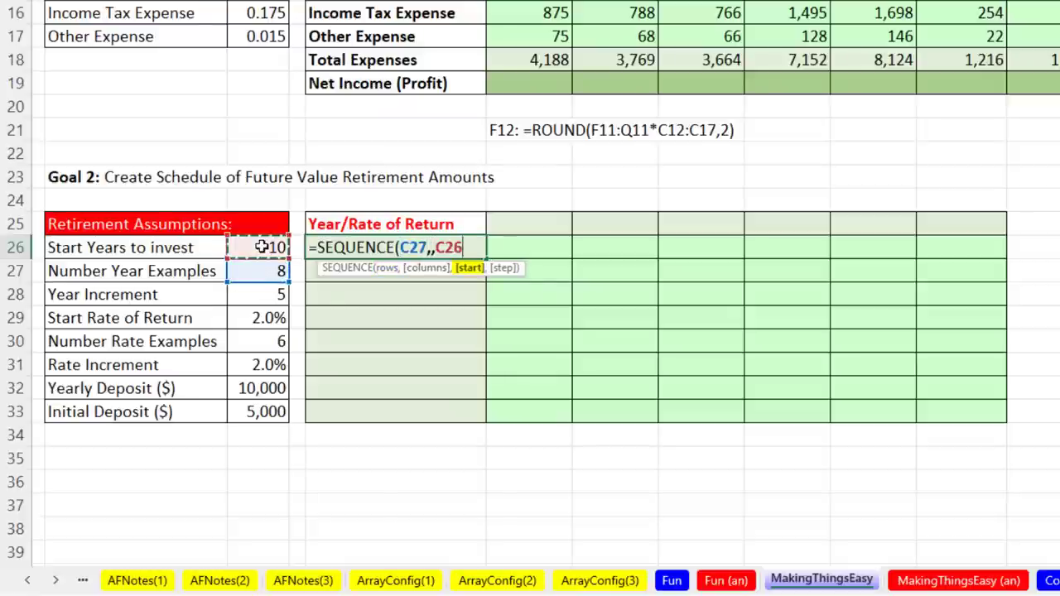
pyautogui.write(',')
pyautogui.click(257, 294)
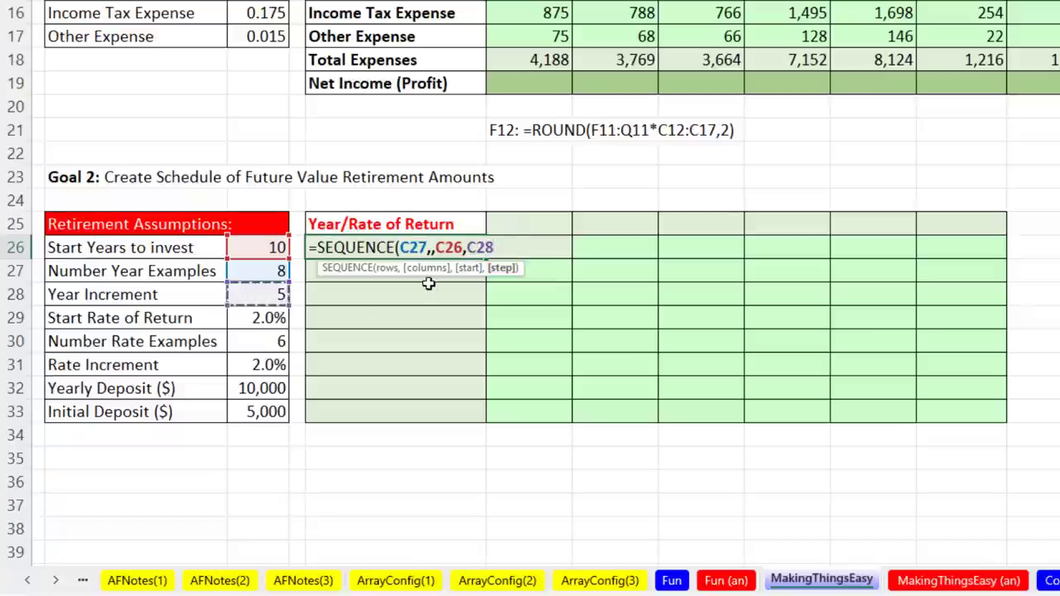
pyautogui.hotkey('ctrl', 'Return')
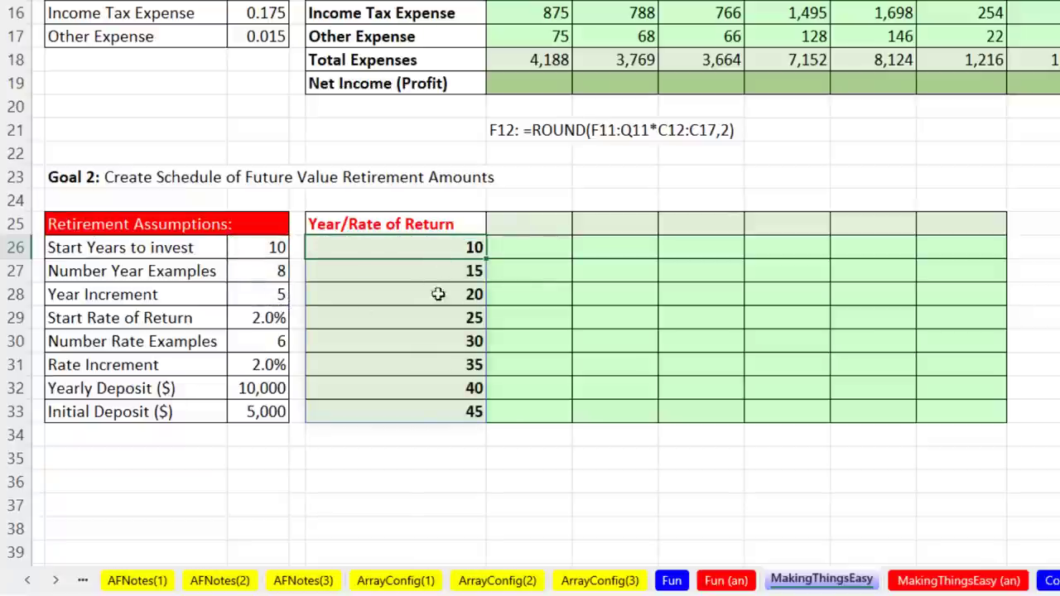
# Enter =SEQUENCE(,C30,C29,C31) in F25 to spill the rates of return across the schedule's header row.
pyautogui.click(513, 227)
pyautogui.write('=seq')
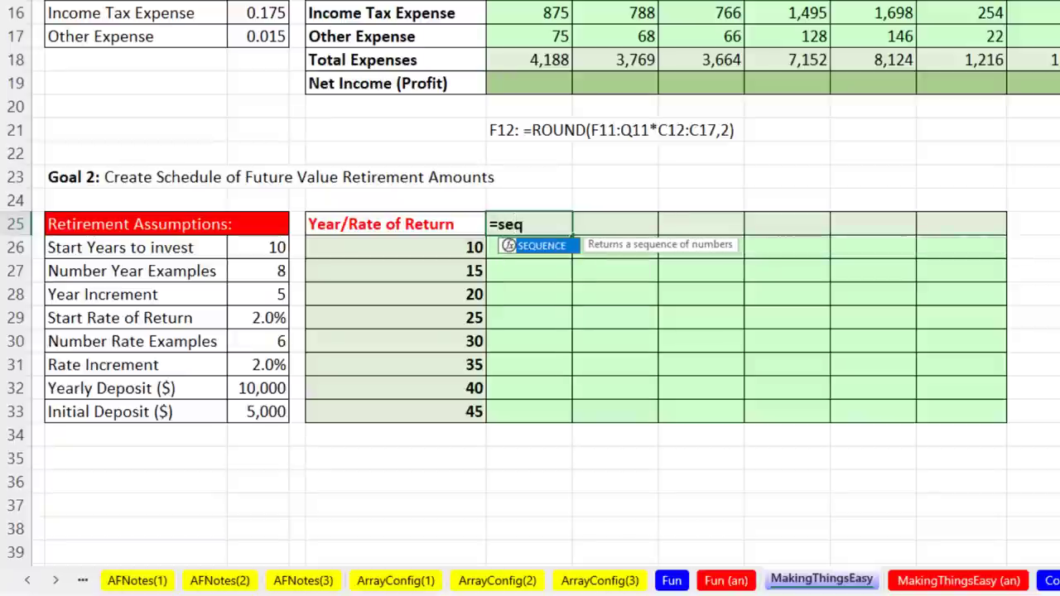
pyautogui.press('Tab')
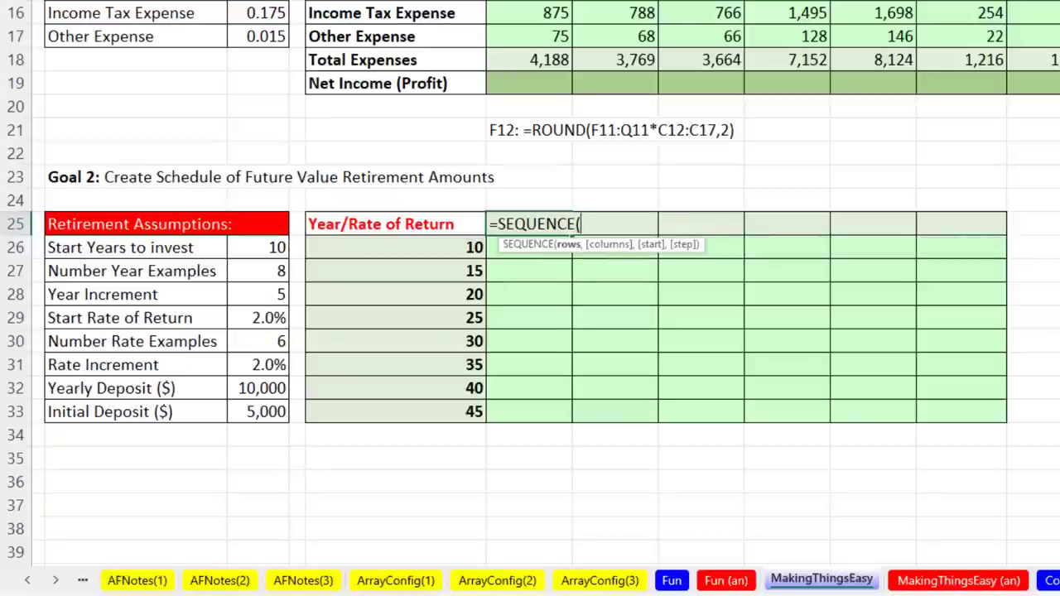
pyautogui.write(',')
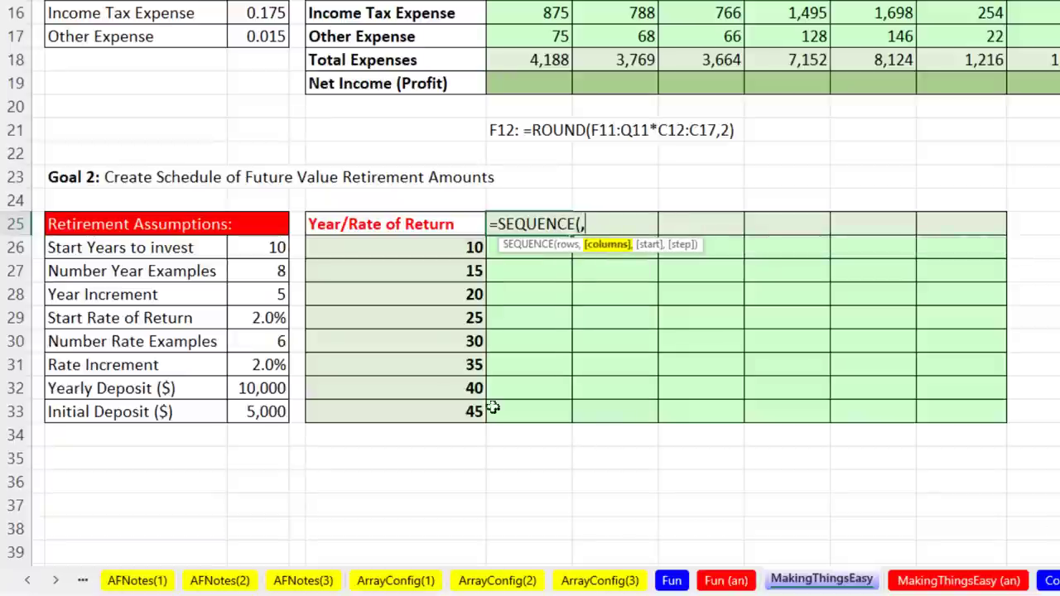
pyautogui.click(265, 342)
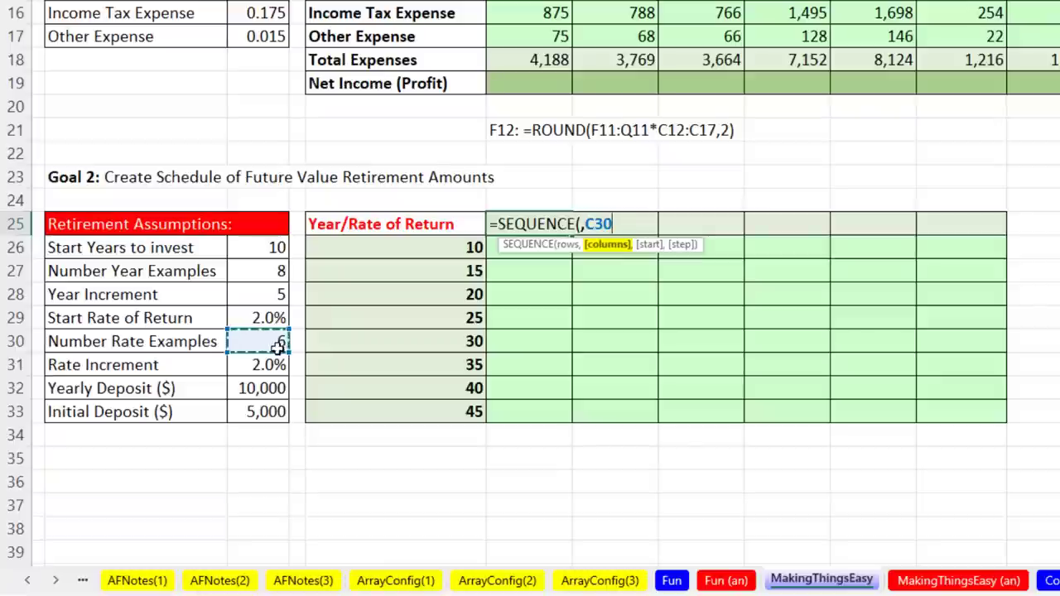
pyautogui.write(',')
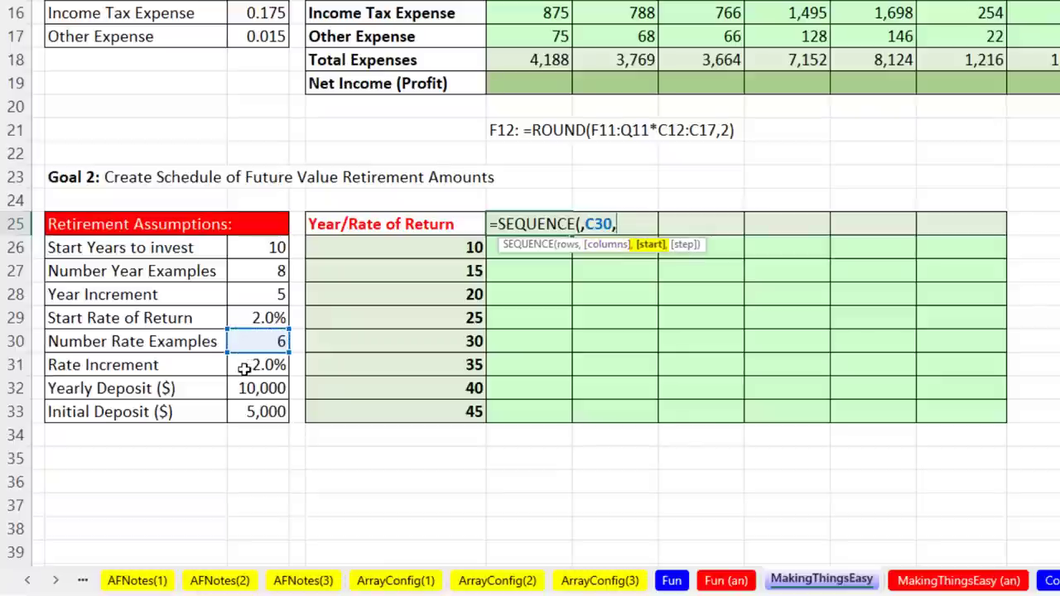
pyautogui.click(257, 319)
pyautogui.write(',')
pyautogui.click(252, 365)
pyautogui.write(')')
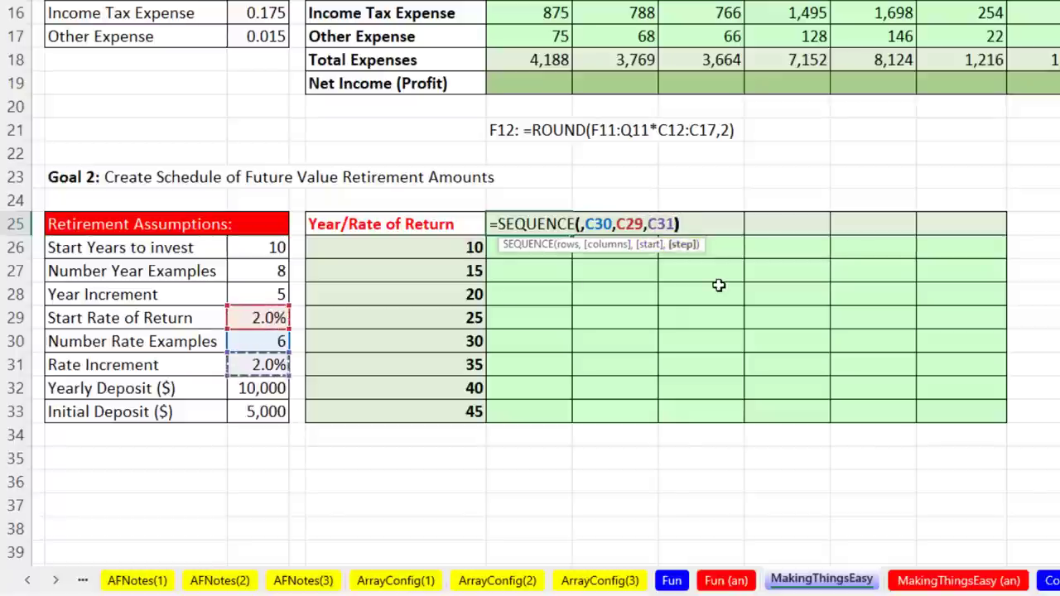
pyautogui.press('Return')
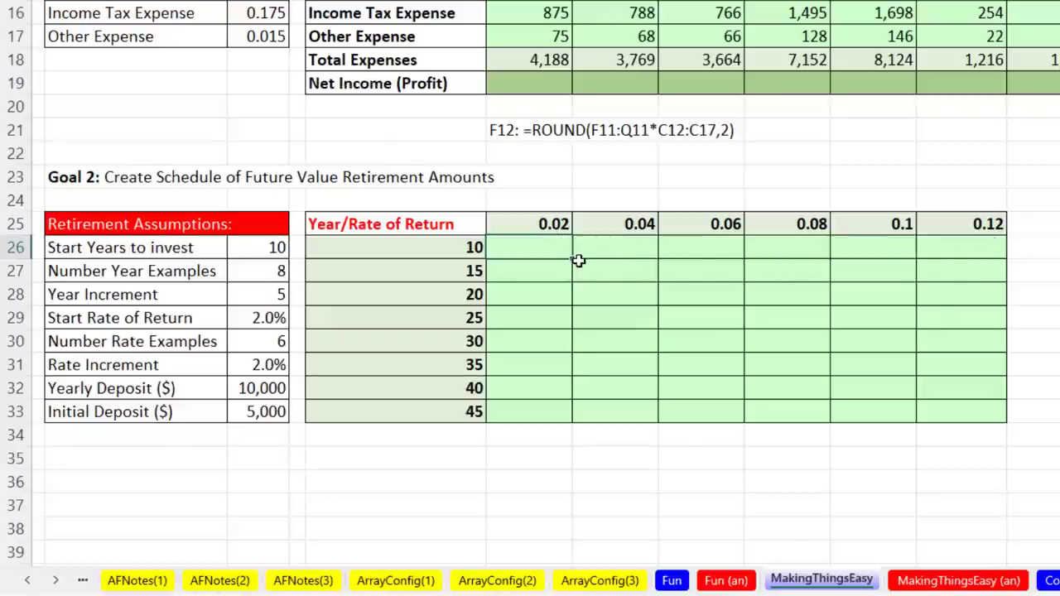
pyautogui.scroll(-9, 579, 260)
pyautogui.scroll(1, 575, 239)
pyautogui.click(553, 223)
pyautogui.doubleClick(553, 224)
pyautogui.scroll(10, 627, 332)
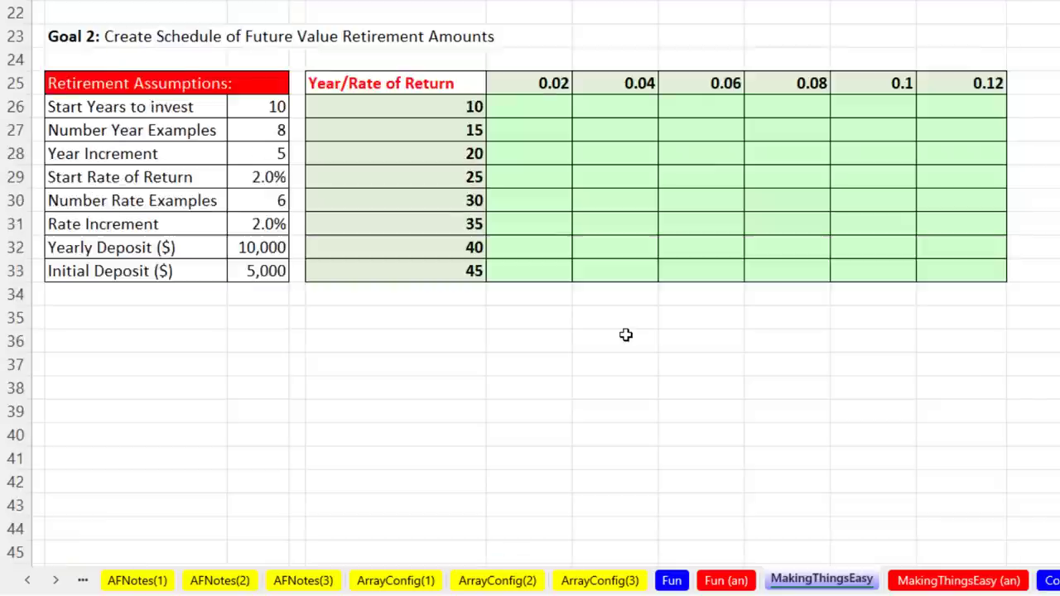
# Enter =FV(F25#,E26#,C32,C33) in F26 to spill the future values for every year and rate combination.
pyautogui.click(534, 388)
pyautogui.scroll(-1, 574, 389)
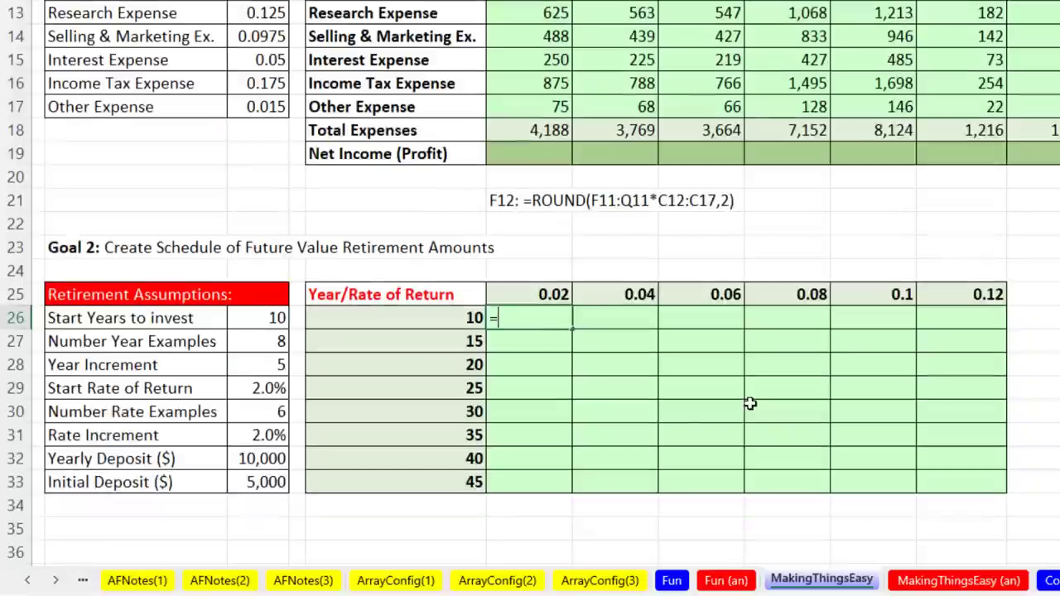
pyautogui.write('=fv')
pyautogui.press('Tab')
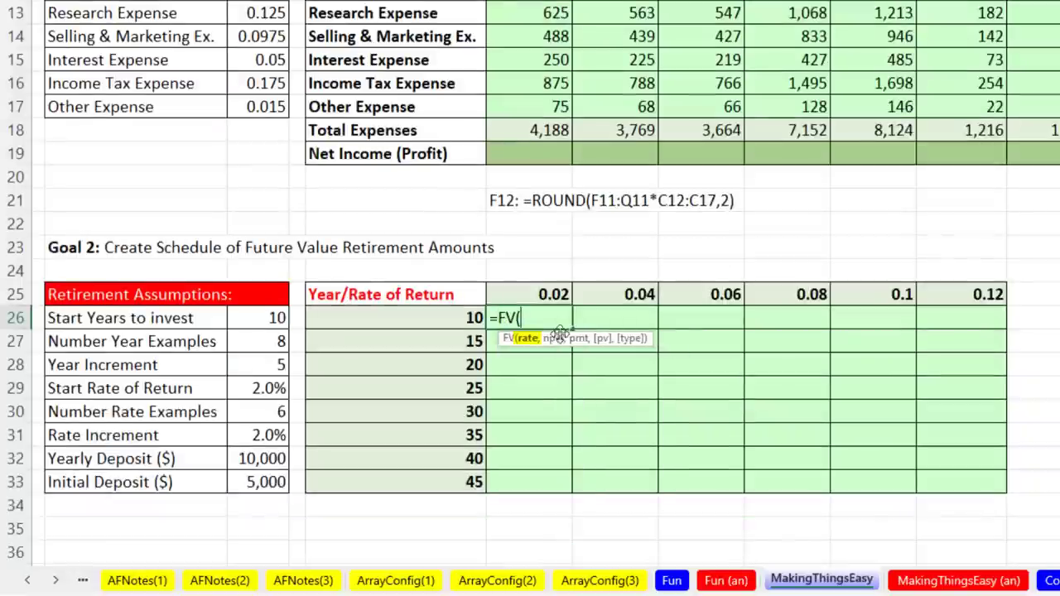
pyautogui.moveTo(543, 296); pyautogui.dragTo(994, 296)
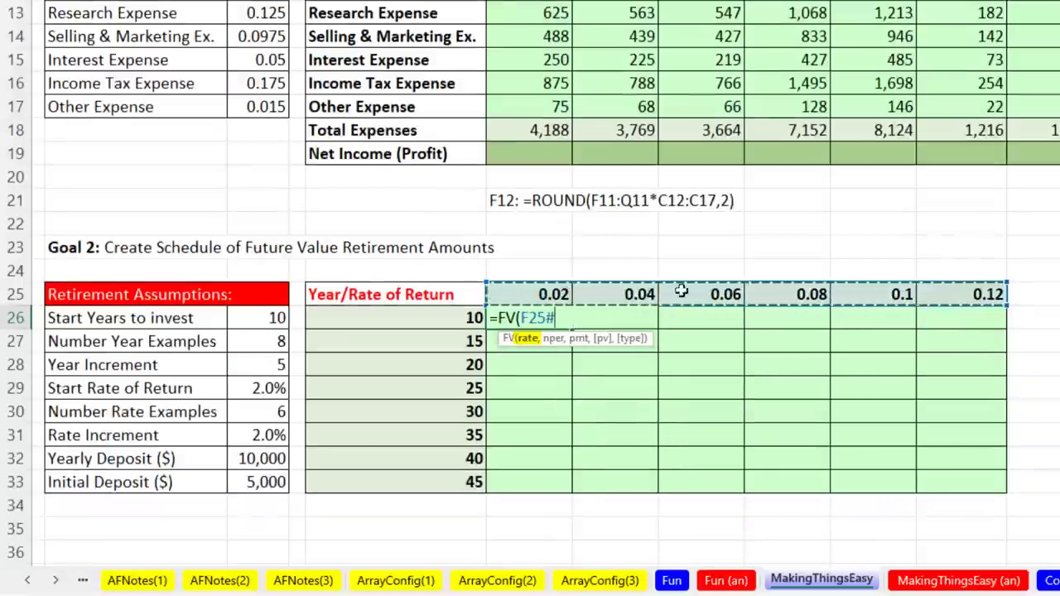
pyautogui.write(',')
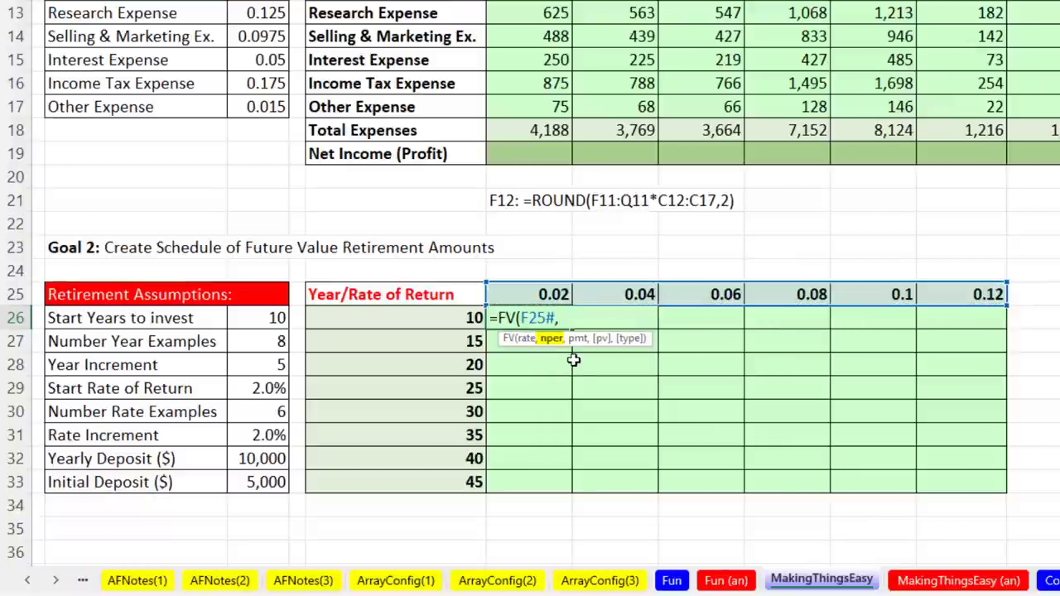
pyautogui.click(448, 321)
pyautogui.moveTo(448, 322); pyautogui.dragTo(455, 475)
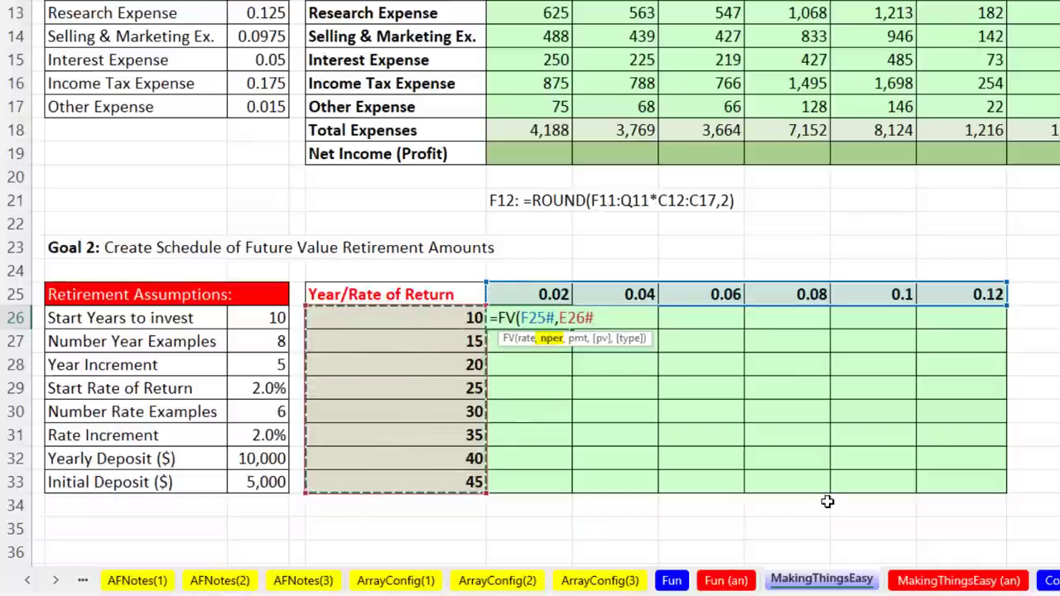
pyautogui.write(',')
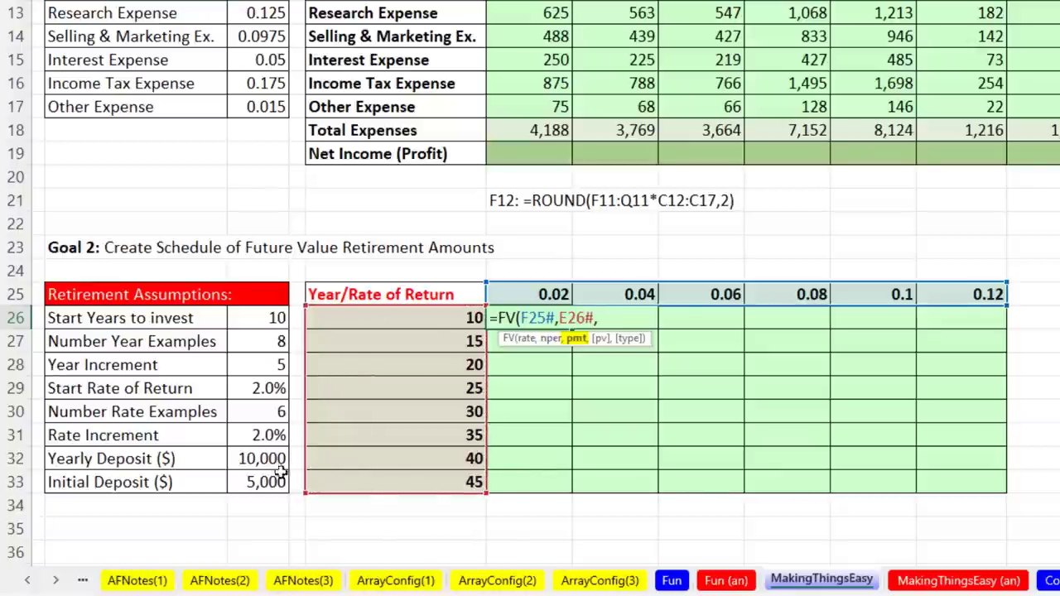
pyautogui.click(269, 466)
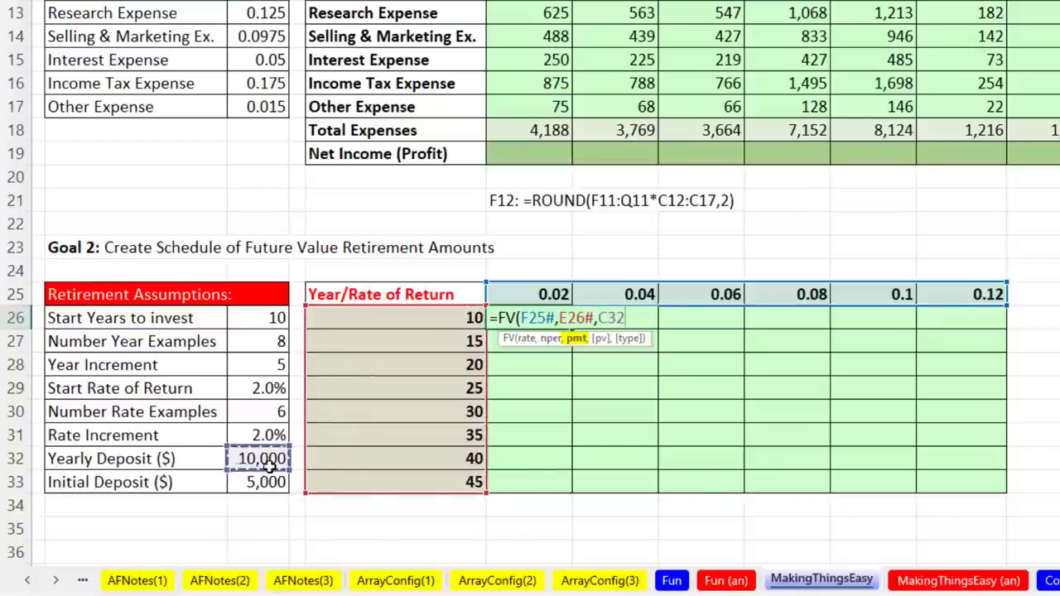
pyautogui.write(',')
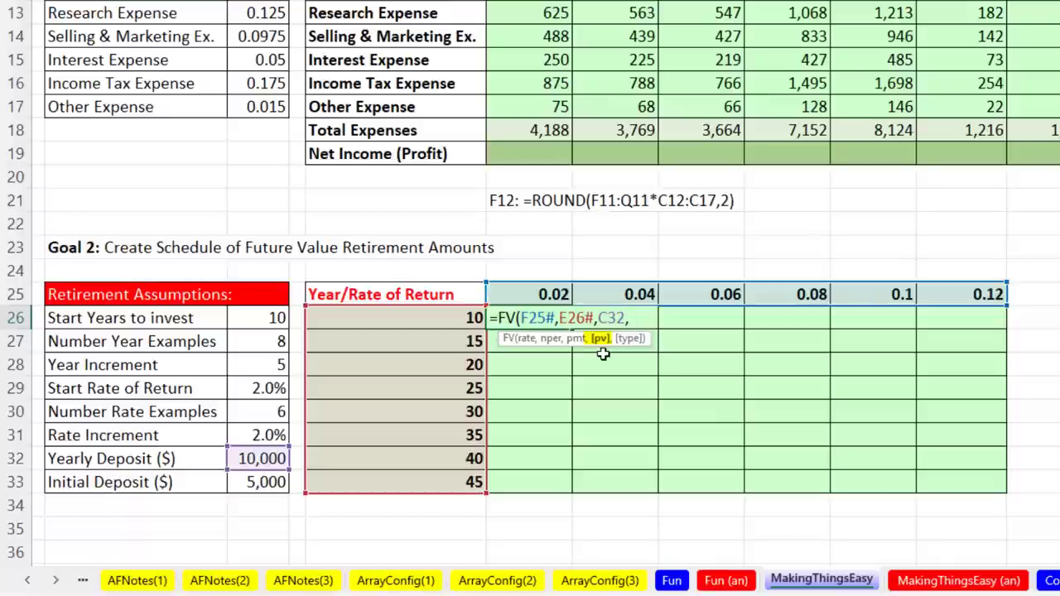
pyautogui.click(263, 481)
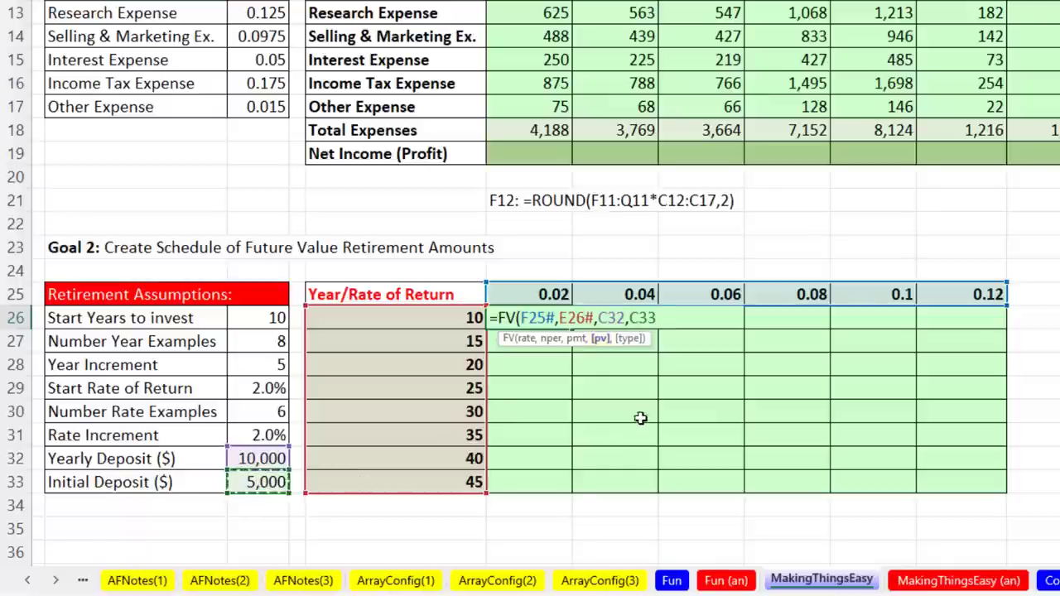
pyautogui.write(',')
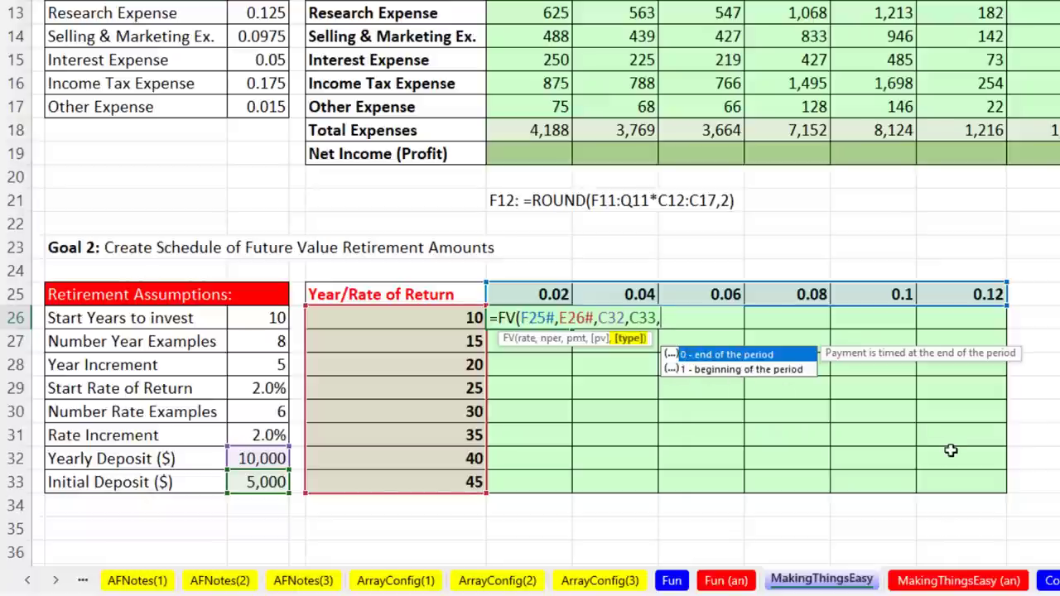
pyautogui.press('BackSpace')
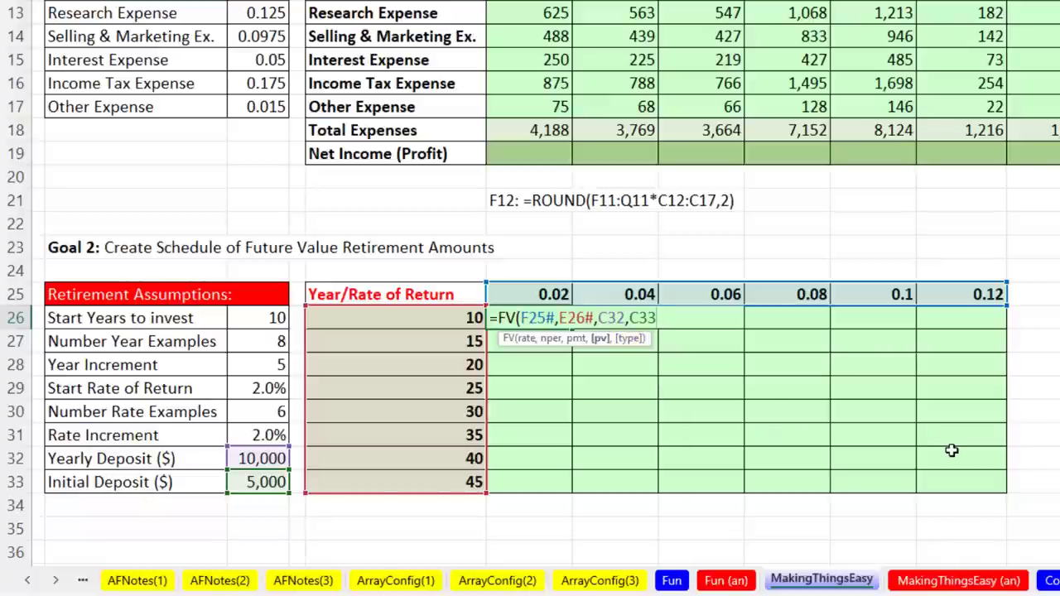
pyautogui.press('Return')
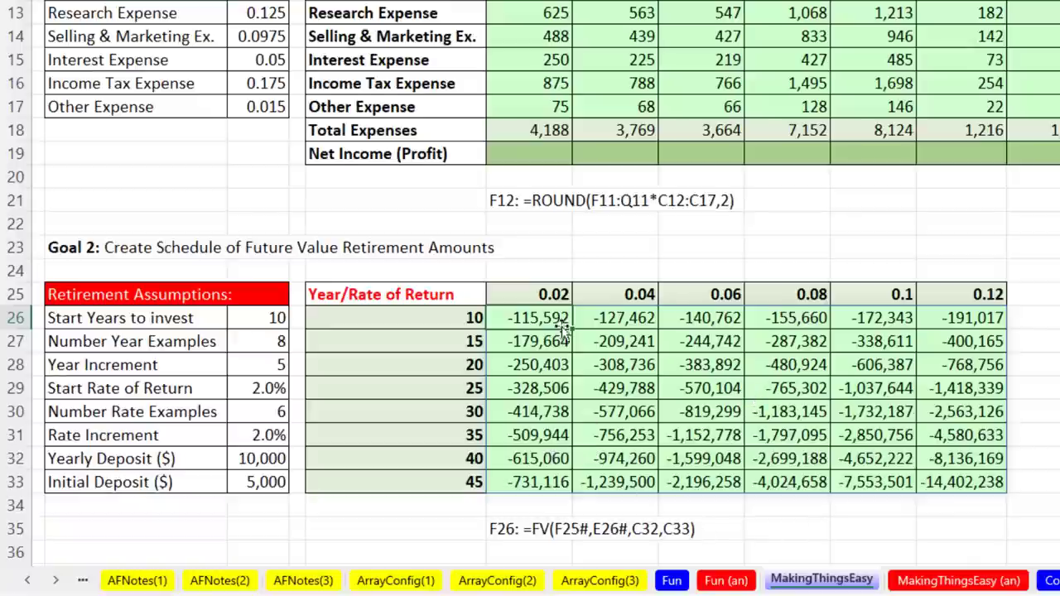
# Negate both deposit arguments in the F26 formula so it reads =FV(F25#,E26#,-C32,-C33).
pyautogui.press('F2')
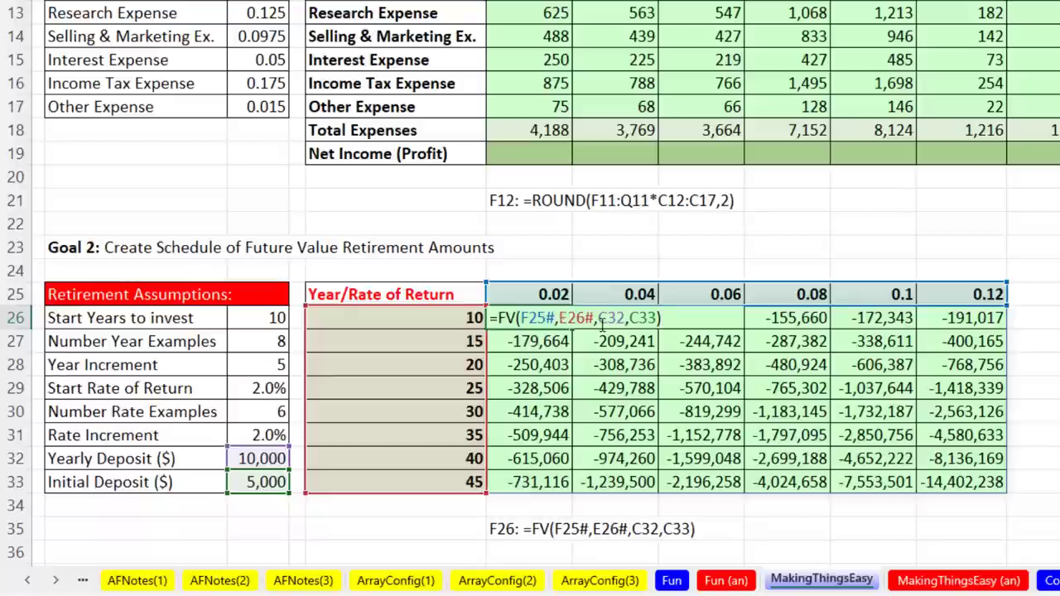
pyautogui.click(600, 319)
pyautogui.write('-')
pyautogui.click(636, 319)
pyautogui.write('-')
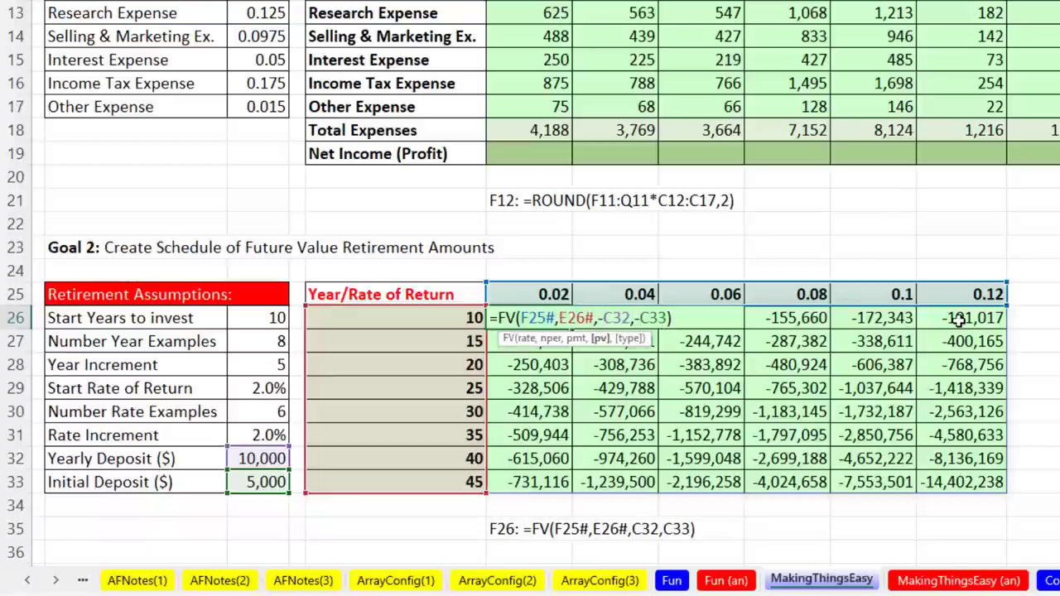
pyautogui.hotkey('ctrl', 'Return')
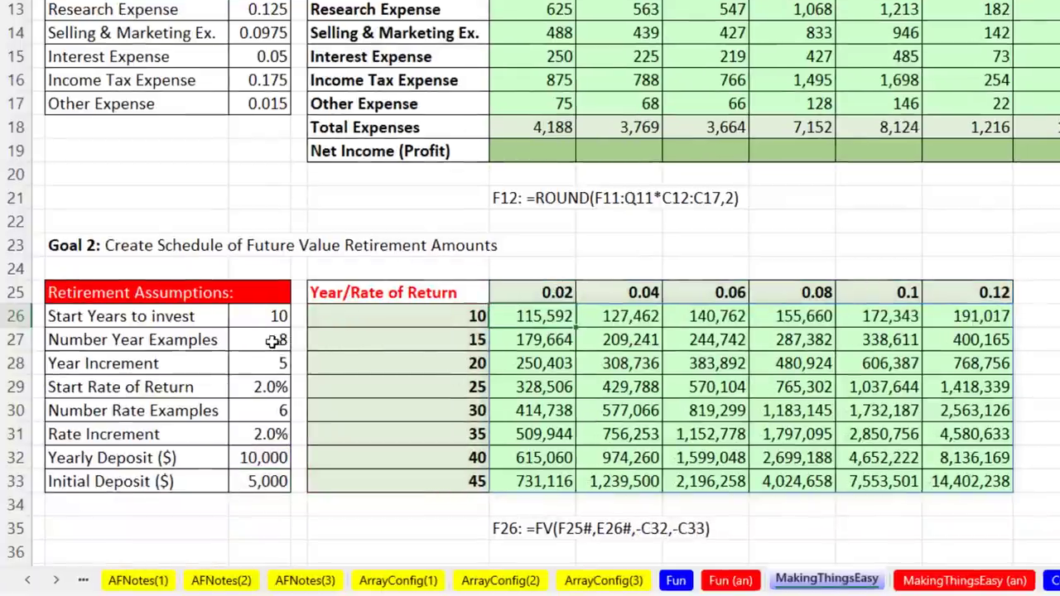
# Try the retirement schedule with Number Year Examples set to 6, and undo that change.
pyautogui.click(273, 341)
pyautogui.write('6')
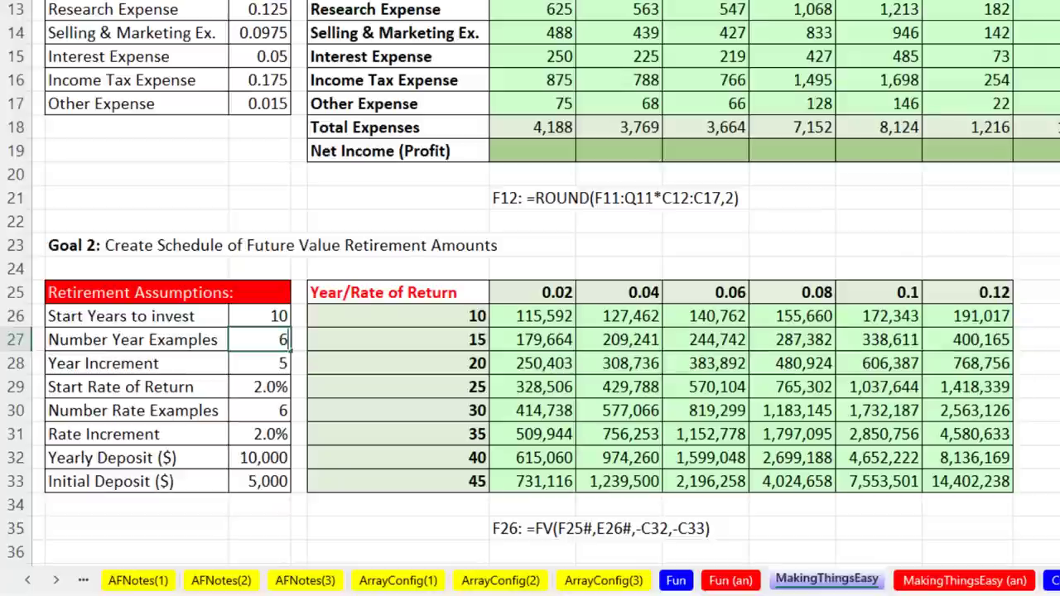
pyautogui.hotkey('ctrl', 'Return')
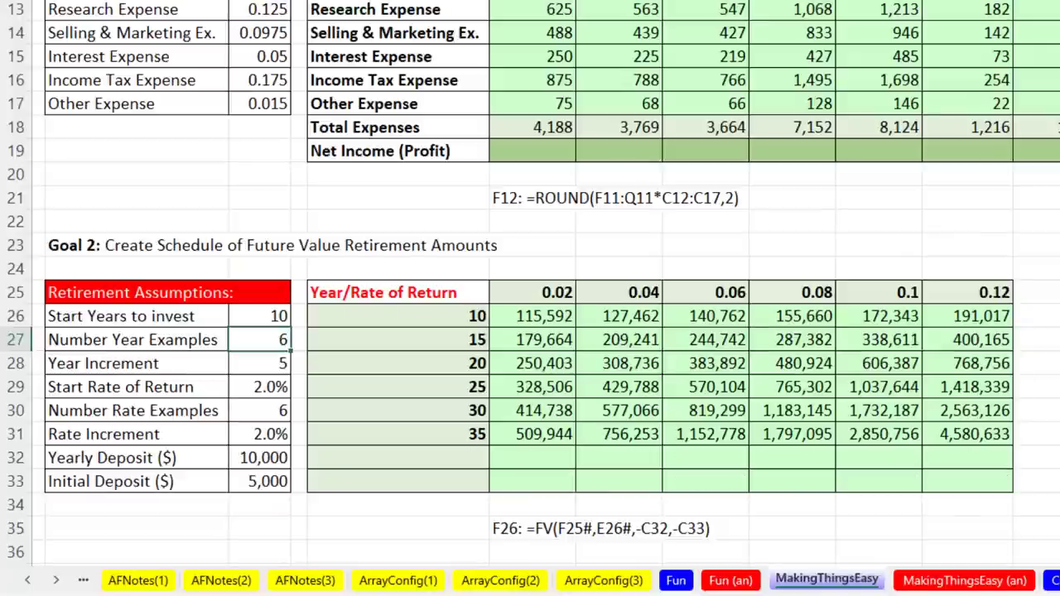
pyautogui.hotkey('ctrl', 'z')
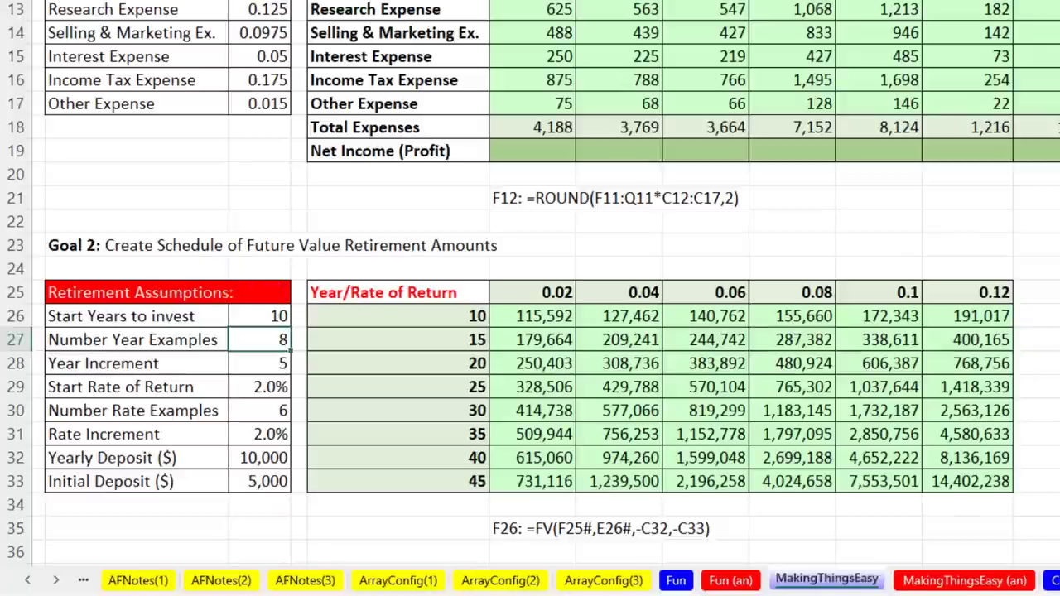
# Try the retirement schedule with the Rate Increment set to 3%, and undo that change.
pyautogui.click(270, 435)
pyautogui.write('3')
pyautogui.hotkey('ctrl', 'Return')
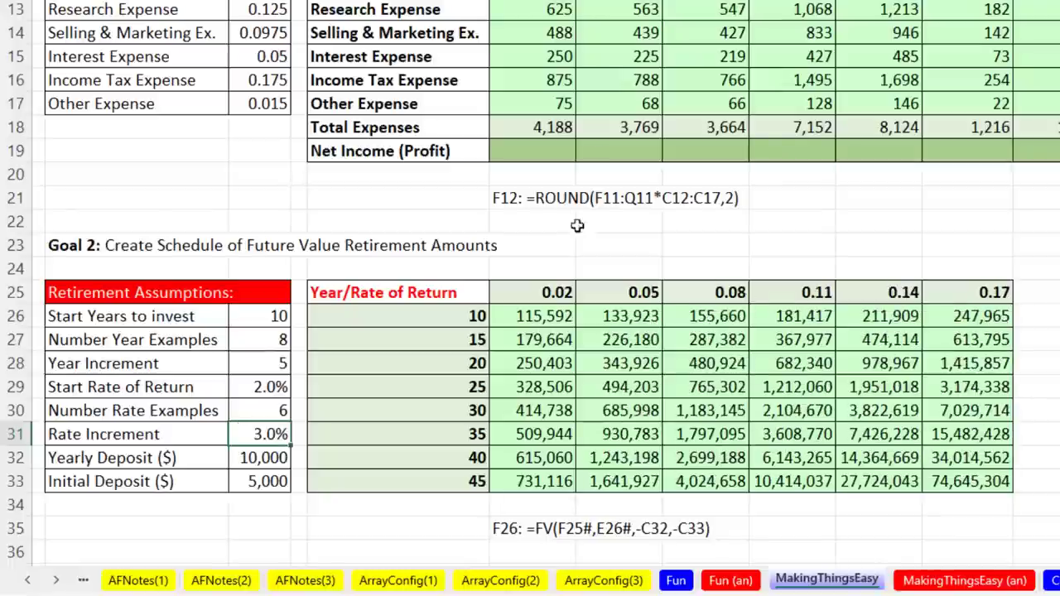
pyautogui.hotkey('ctrl', 'z')
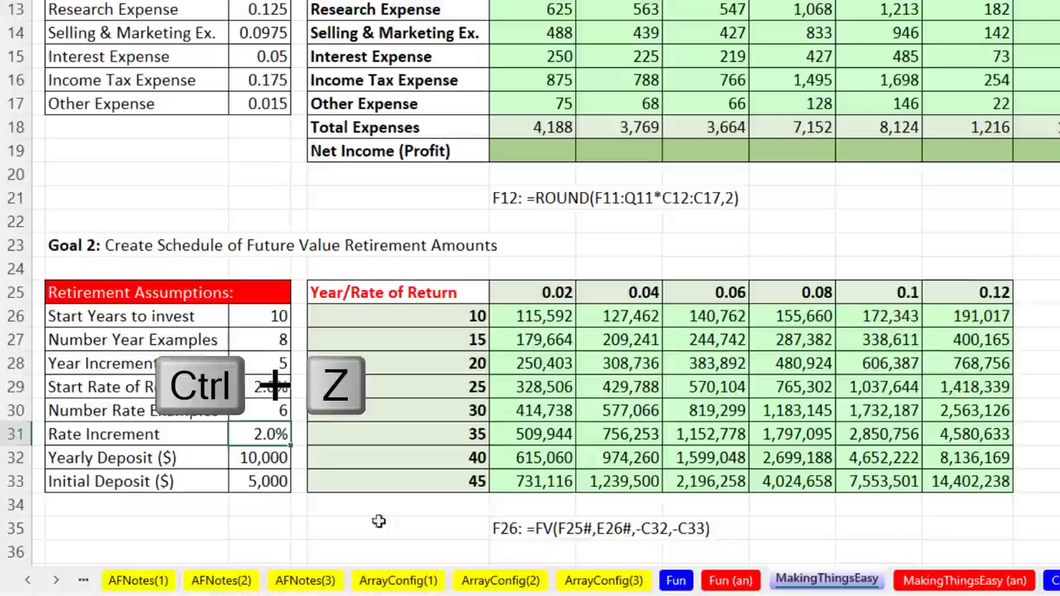
# Try the retirement schedule with the Initial Deposit in C33 cleared, and undo the deletion.
pyautogui.moveTo(231, 463); pyautogui.dragTo(238, 489)
pyautogui.click(238, 489)
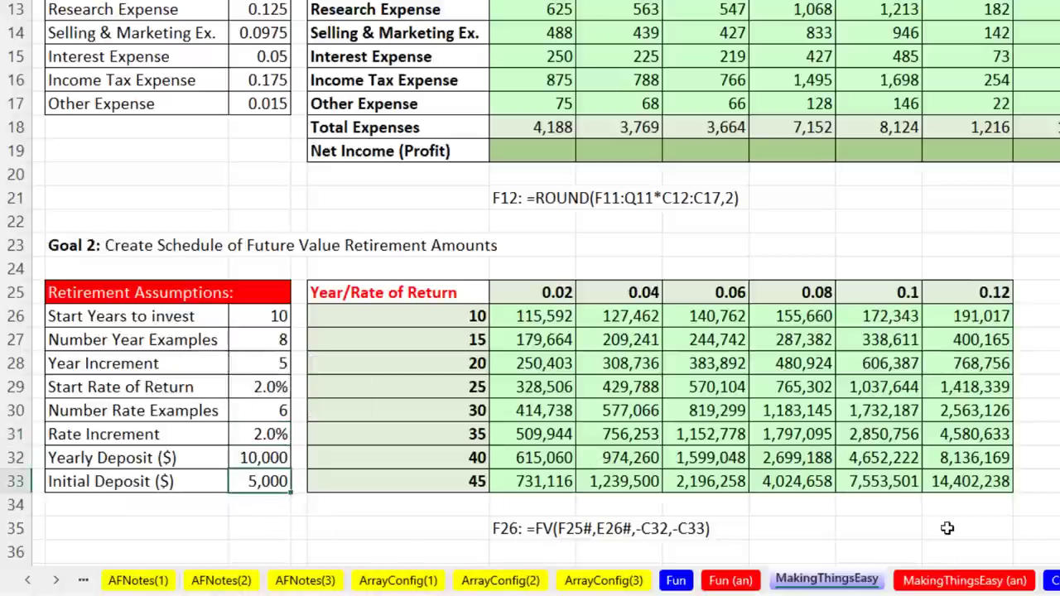
pyautogui.press('Delete')
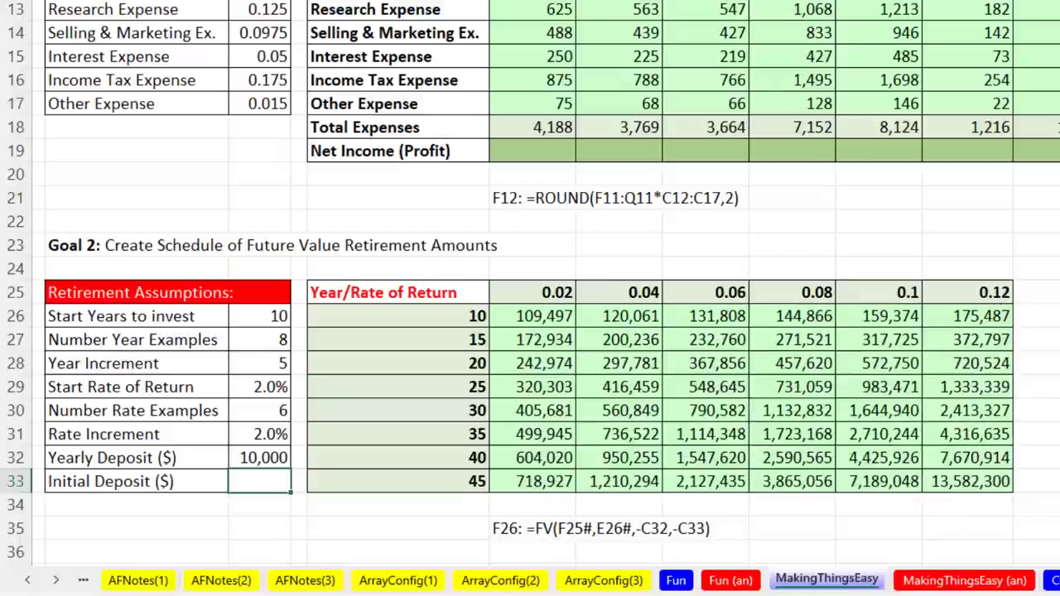
pyautogui.hotkey('ctrl', 'z')
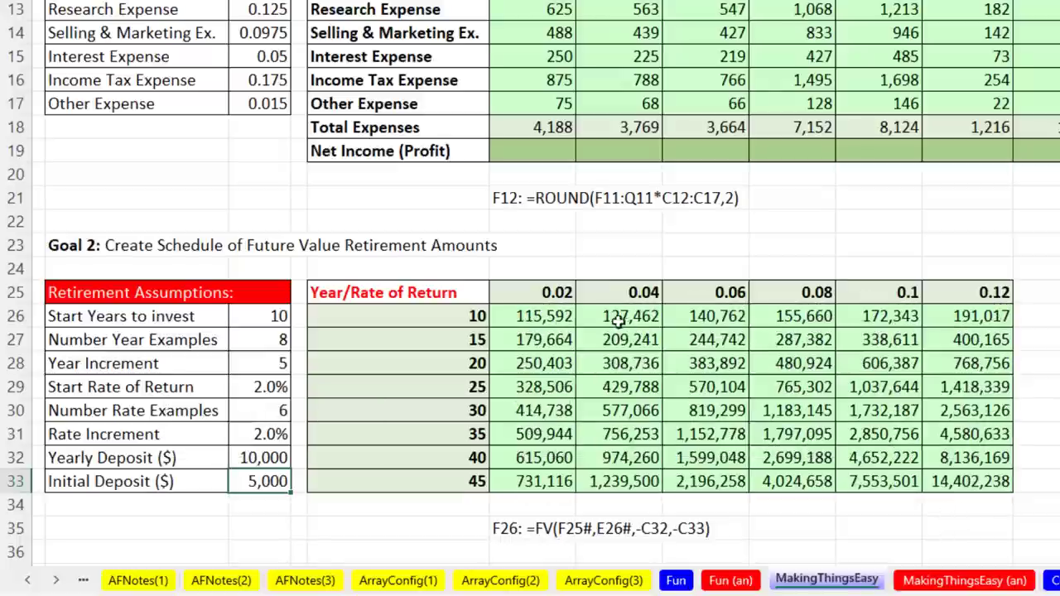
# Review the spilled array formulas in E26, F25 and F26 of the retirement schedule and in F12 of the profit budget.
pyautogui.click(547, 319)
pyautogui.doubleClick(457, 316)
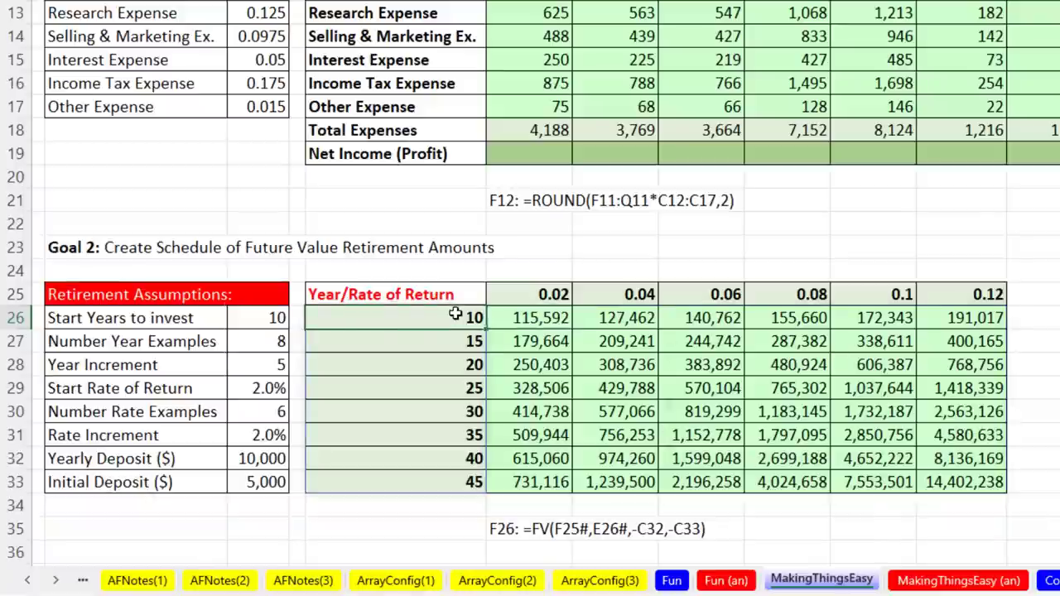
pyautogui.press('Escape')
pyautogui.doubleClick(499, 296)
pyautogui.press('Escape')
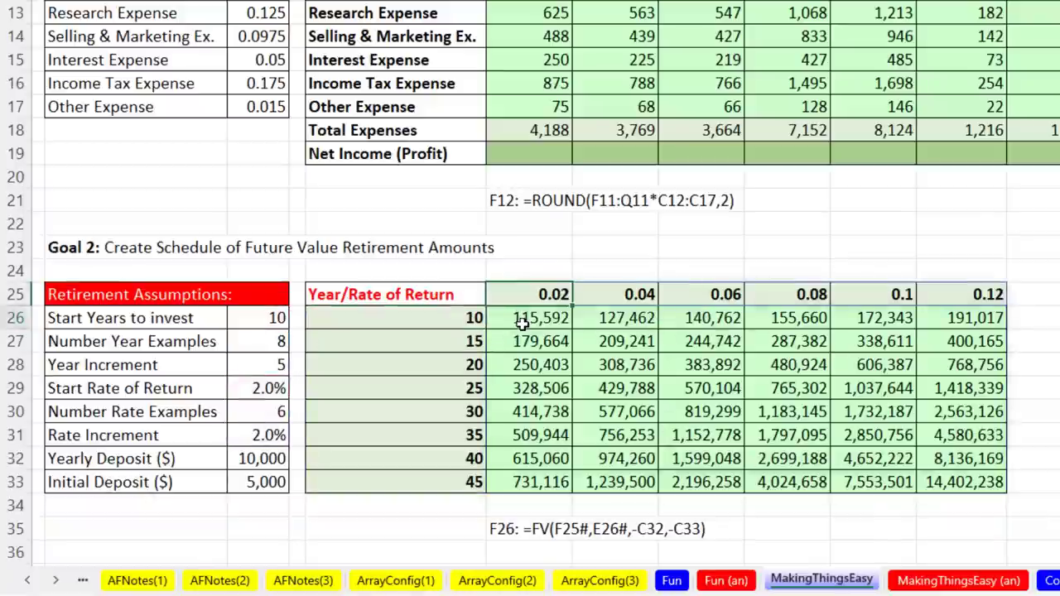
pyautogui.doubleClick(523, 322)
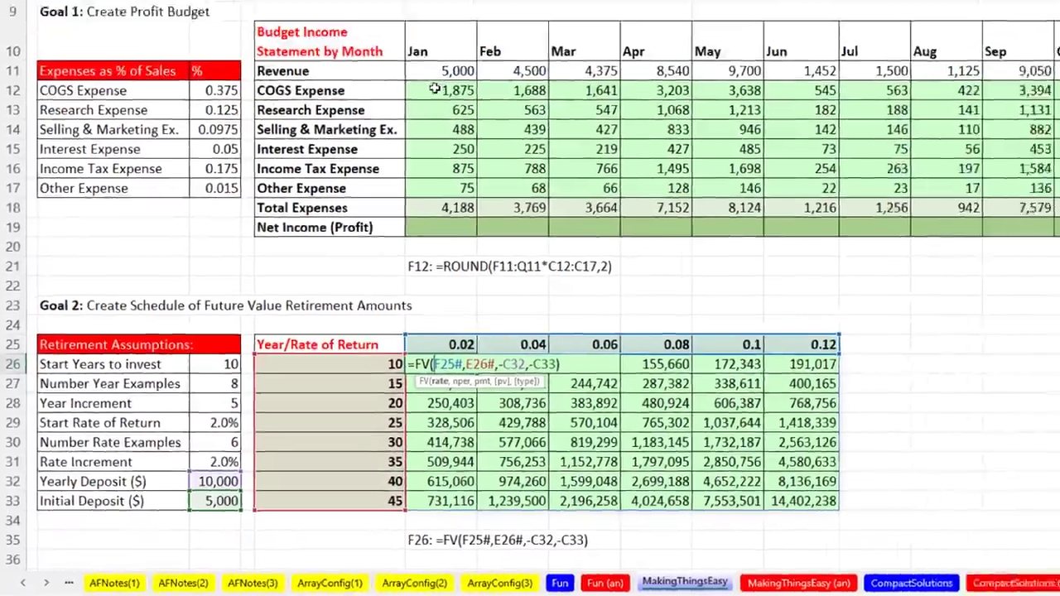
pyautogui.press('Escape')
pyautogui.doubleClick(434, 90)
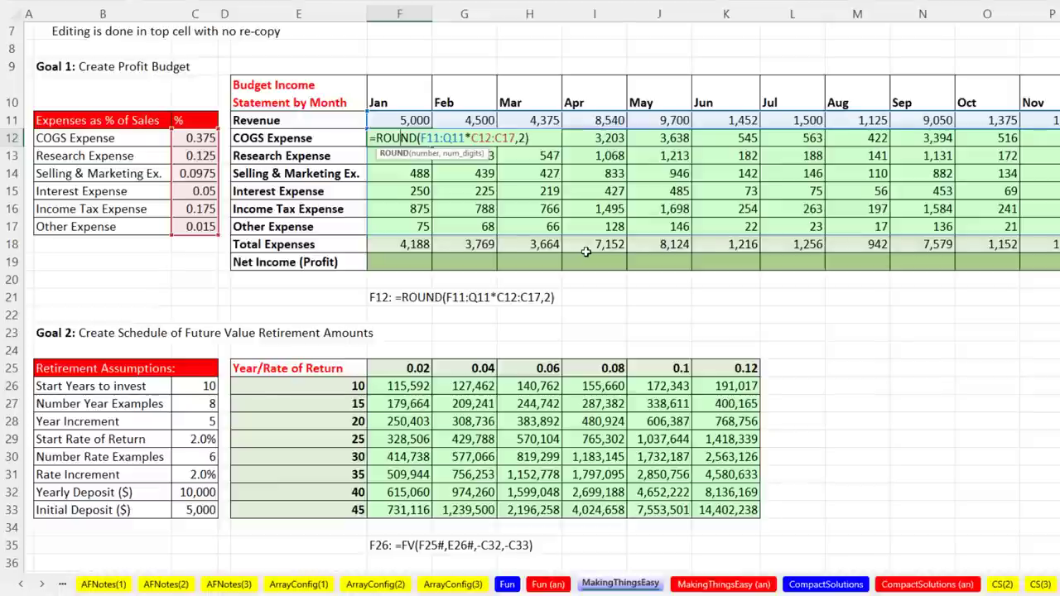
pyautogui.scroll(2, 580, 246)
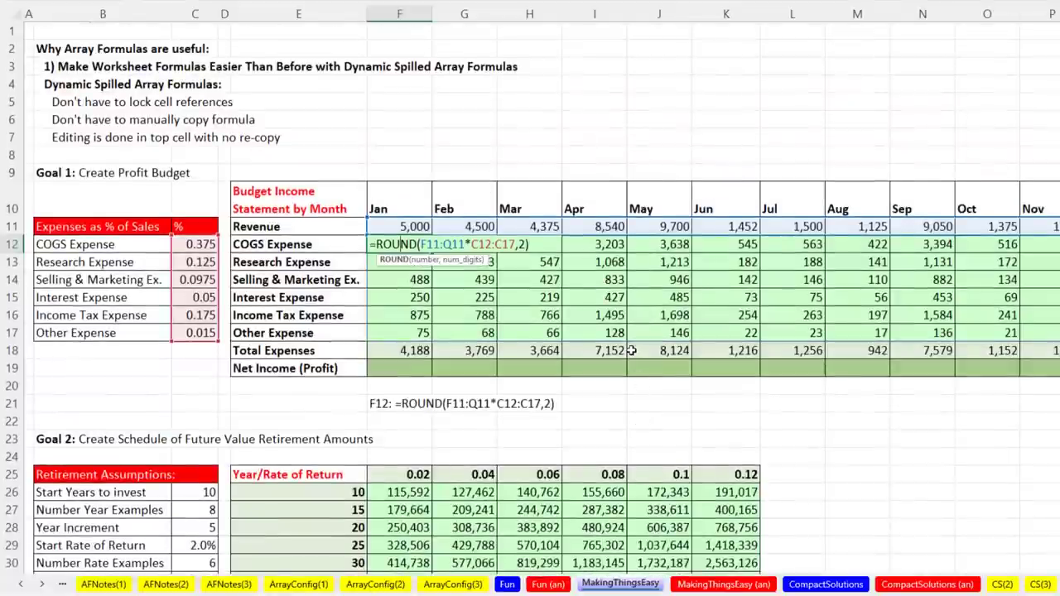
# Open the CompactSolutions sheet and examine the stock A and B return columns, the Estimated Portfolio Returns cell and the economic states.
pyautogui.click(846, 585)
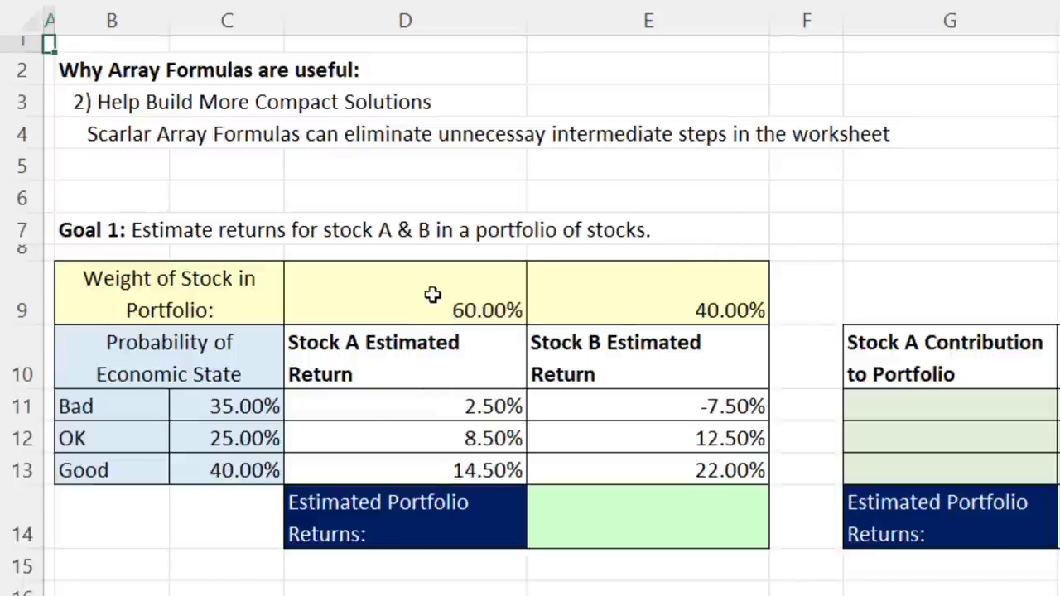
pyautogui.click(402, 346)
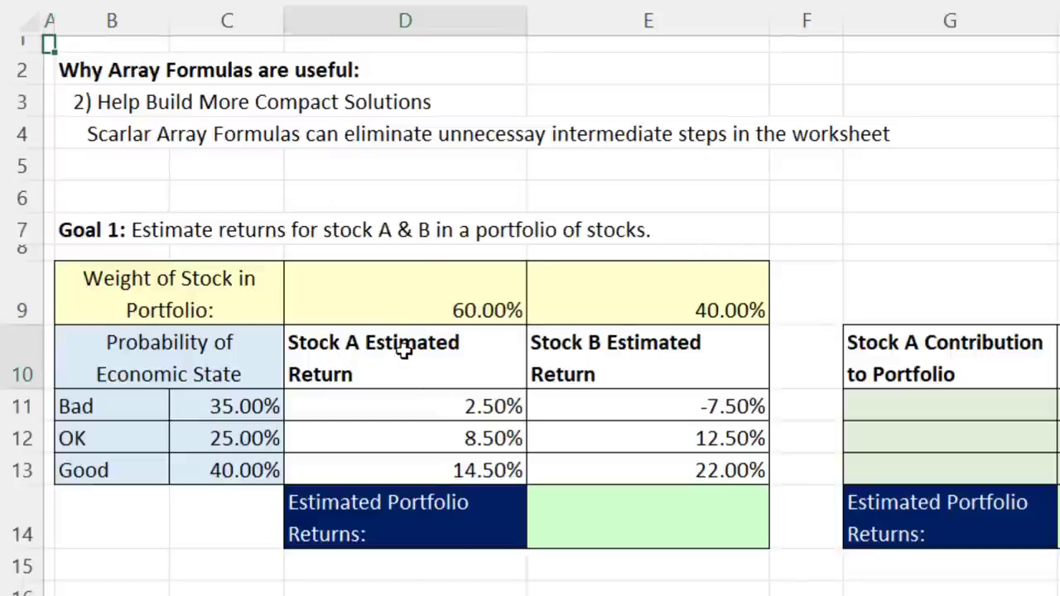
pyautogui.click(602, 354)
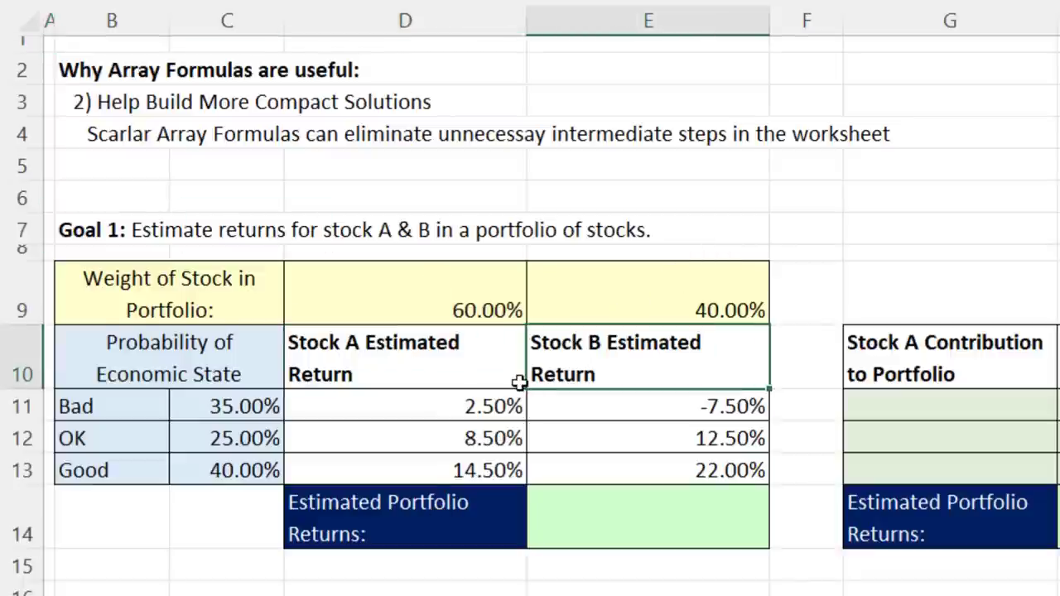
pyautogui.click(612, 519)
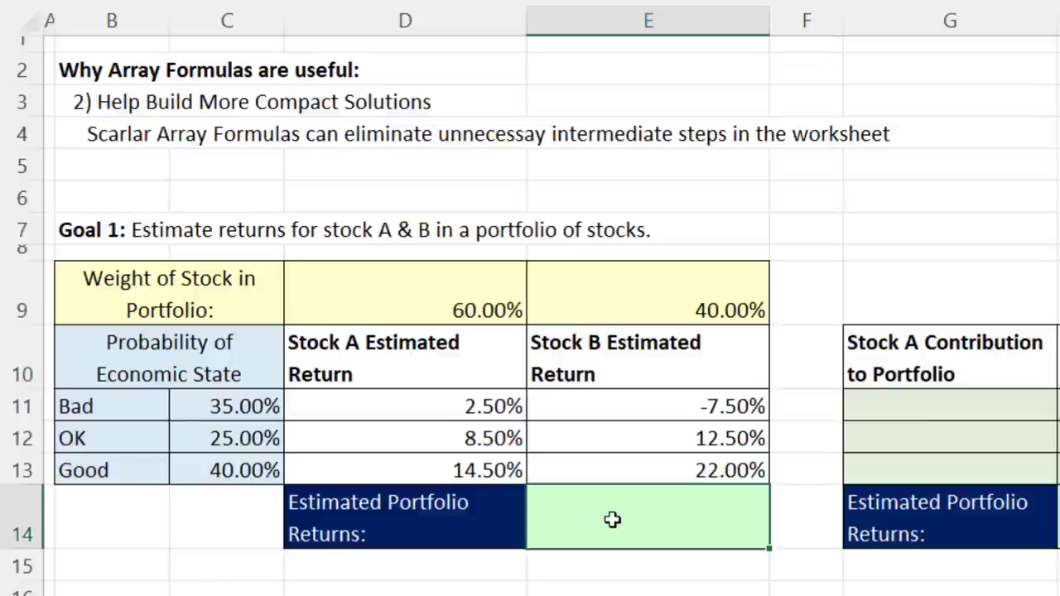
pyautogui.click(127, 407)
pyautogui.click(139, 438)
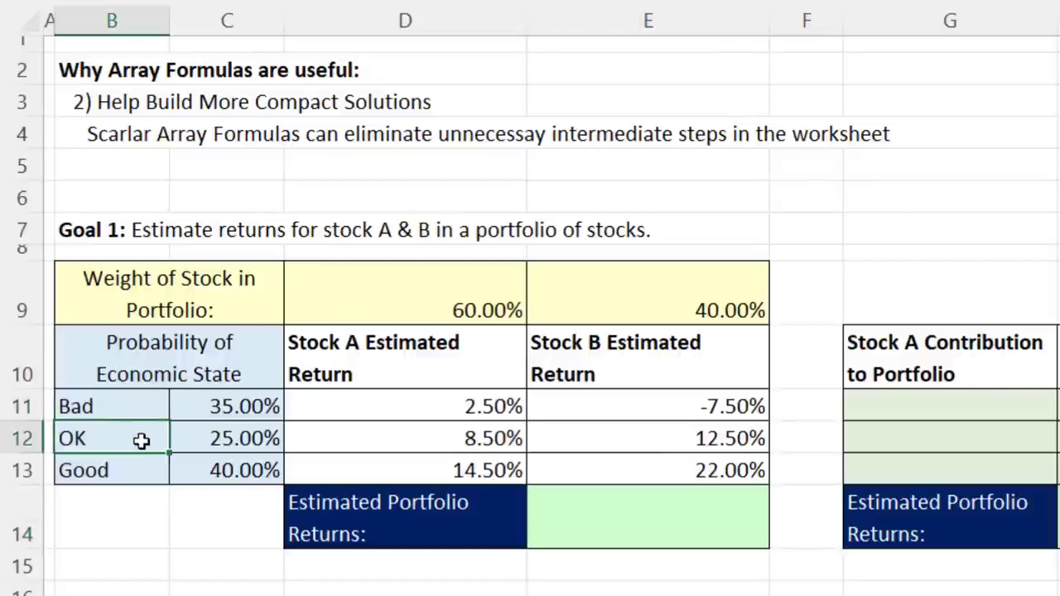
pyautogui.click(125, 473)
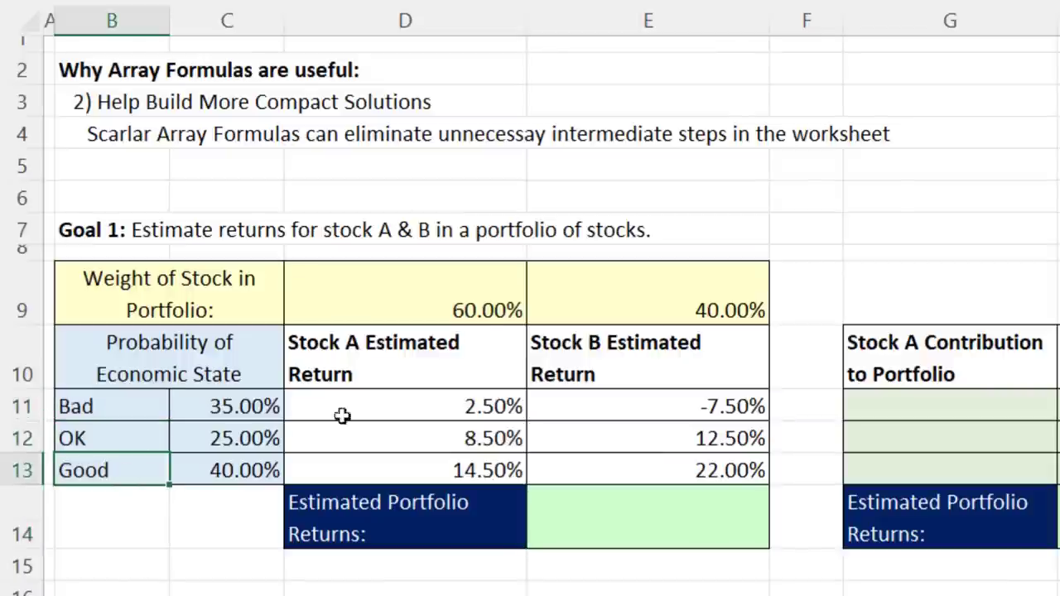
# In G11, enter the spilled contribution formula =D11:E13*D9:E9*C11:C13 for both stocks.
pyautogui.click(481, 301)
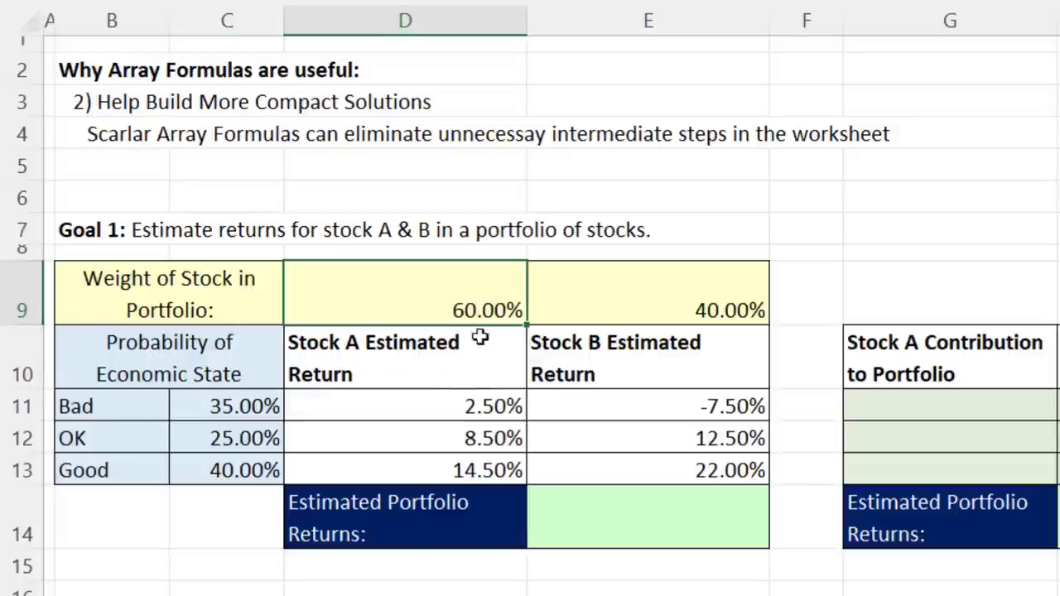
pyautogui.click(648, 304)
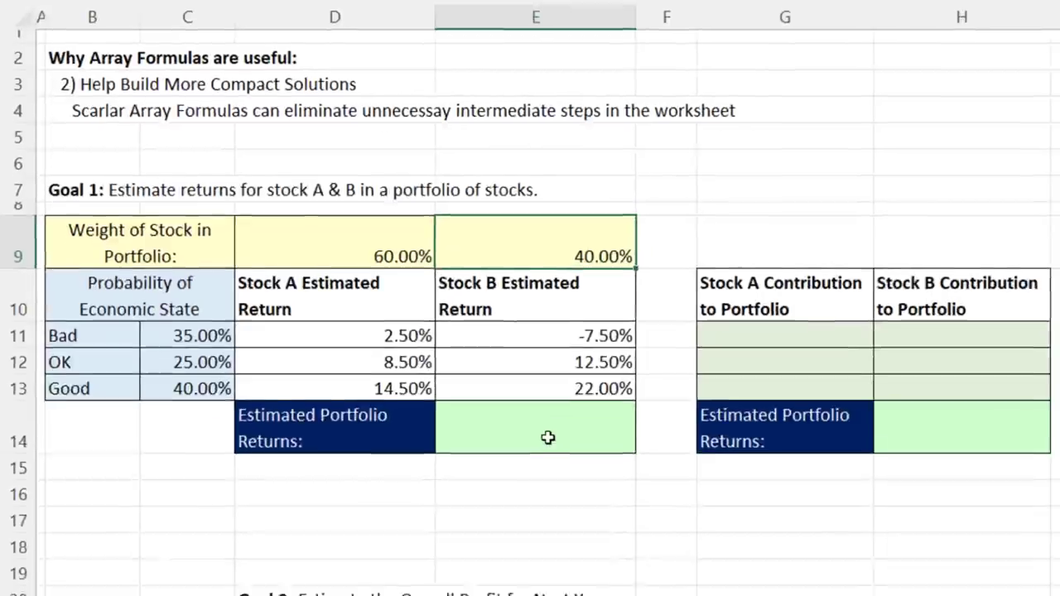
pyautogui.click(717, 338)
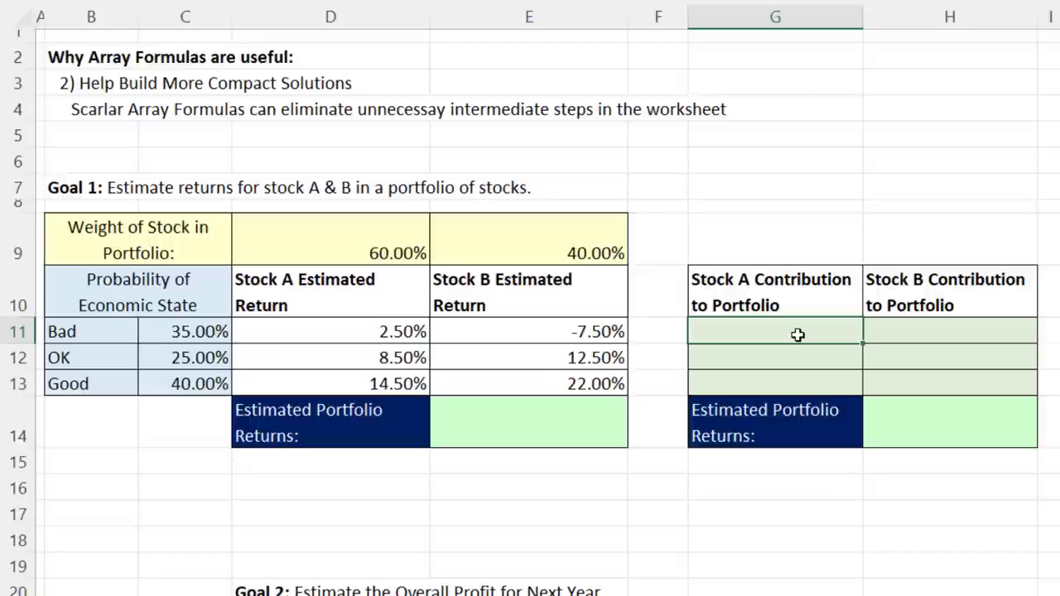
pyautogui.write('=')
pyautogui.moveTo(282, 341); pyautogui.dragTo(511, 386)
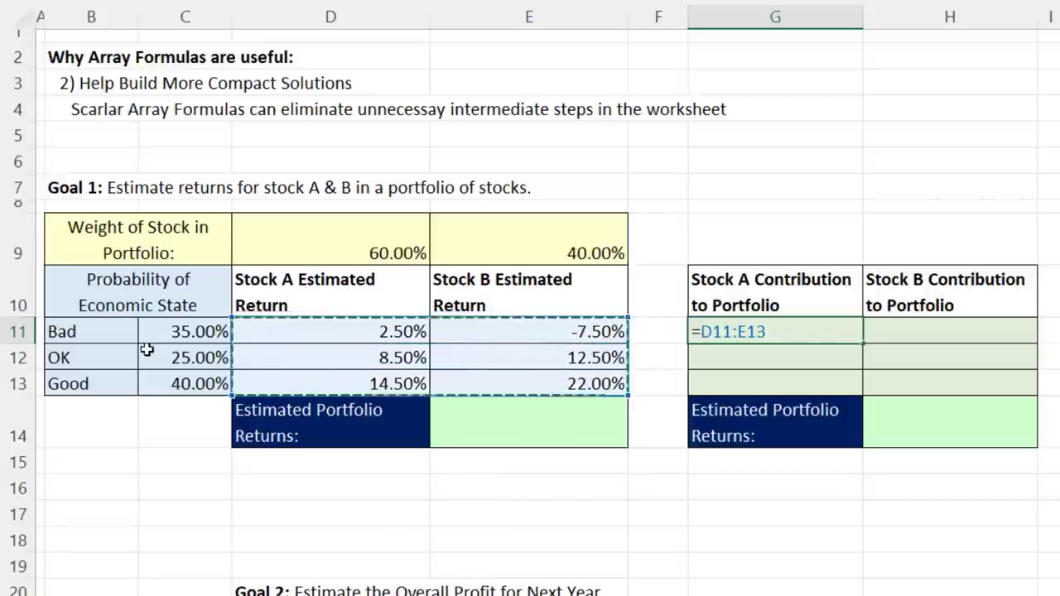
pyautogui.write('*')
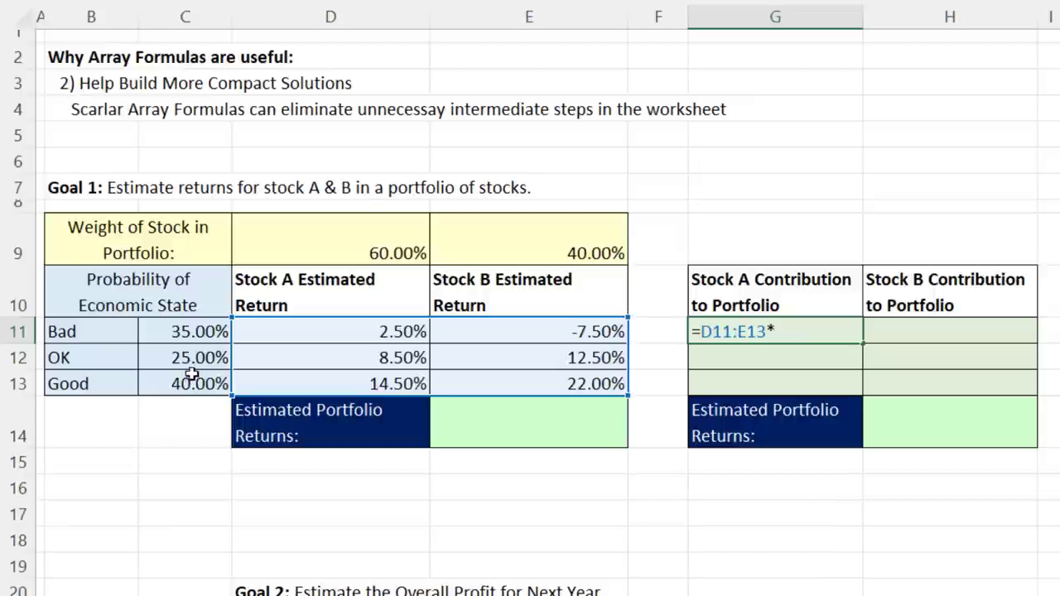
pyautogui.moveTo(357, 240); pyautogui.dragTo(524, 236)
pyautogui.write('*')
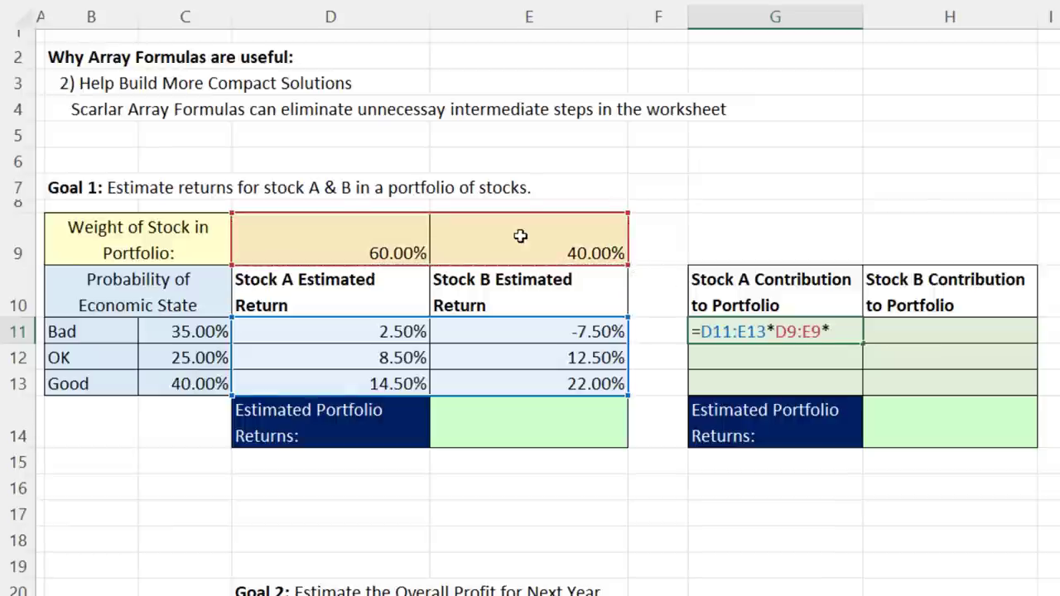
pyautogui.moveTo(180, 334); pyautogui.dragTo(189, 384)
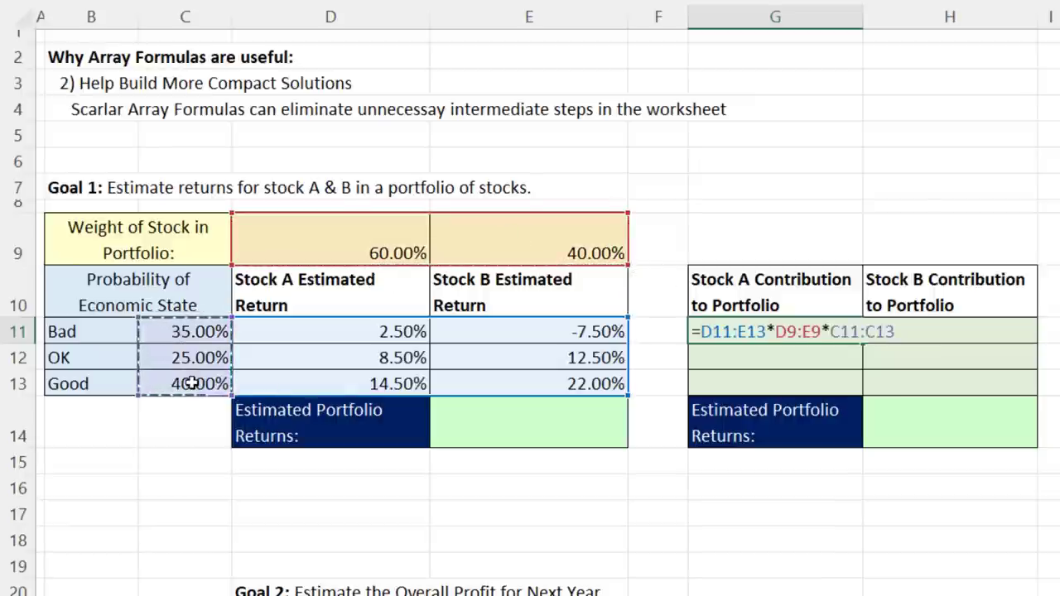
pyautogui.hotkey('ctrl', 'Return')
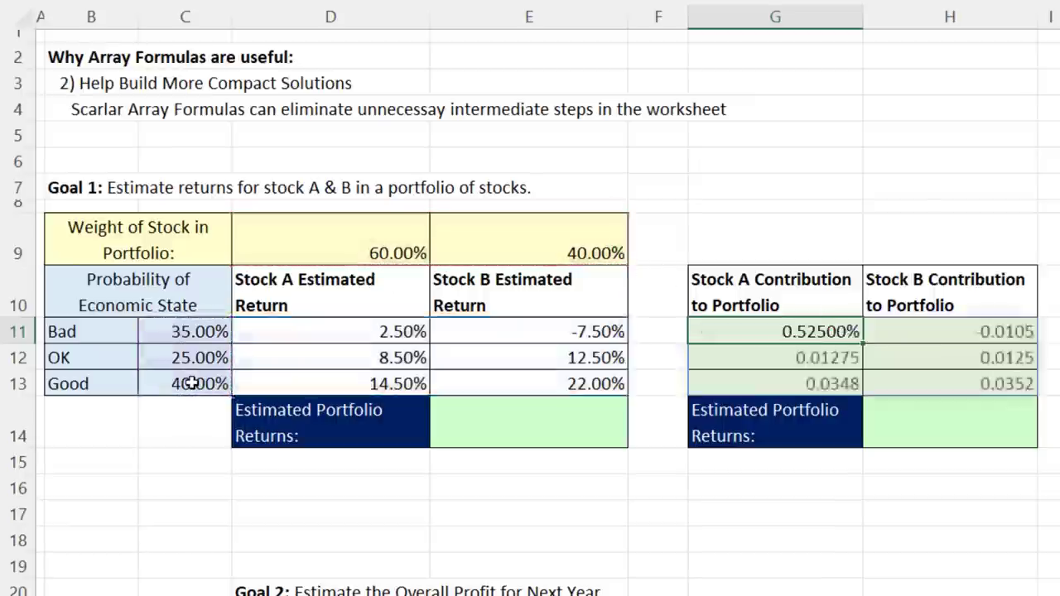
# In H14, sum the whole spilled contribution range with =SUM(G11#).
pyautogui.click(899, 437)
pyautogui.hotkey('alt', '=')
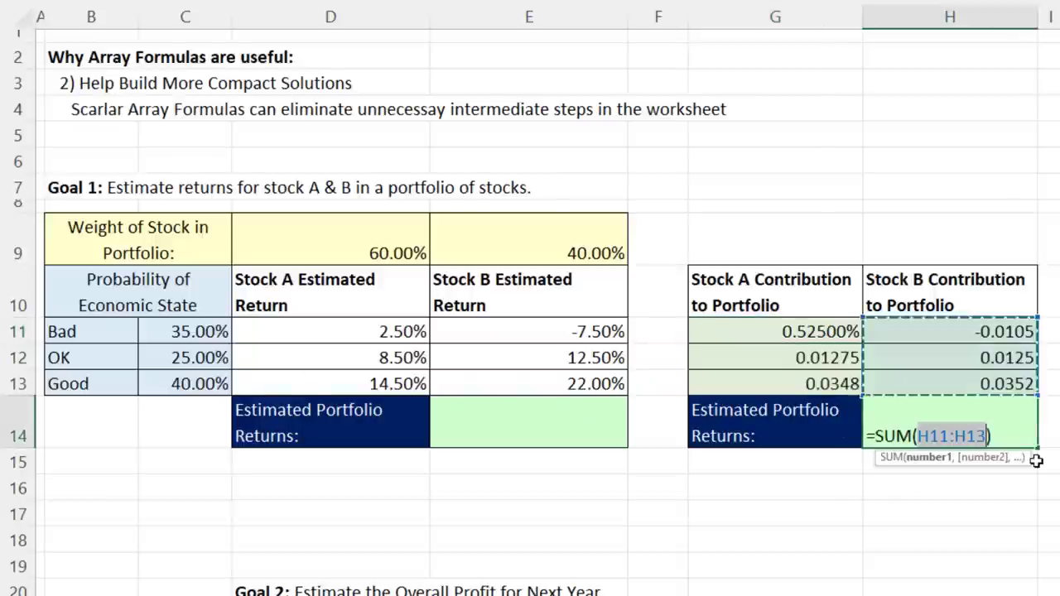
pyautogui.moveTo(752, 337); pyautogui.dragTo(942, 383)
pyautogui.hotkey('ctrl', 'Return')
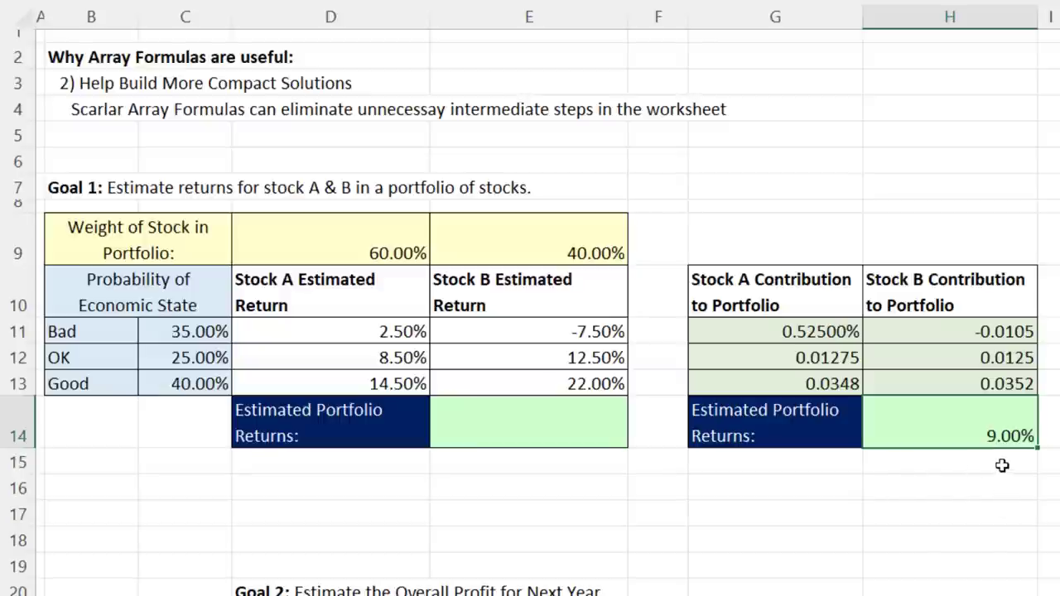
pyautogui.moveTo(805, 328); pyautogui.dragTo(935, 374)
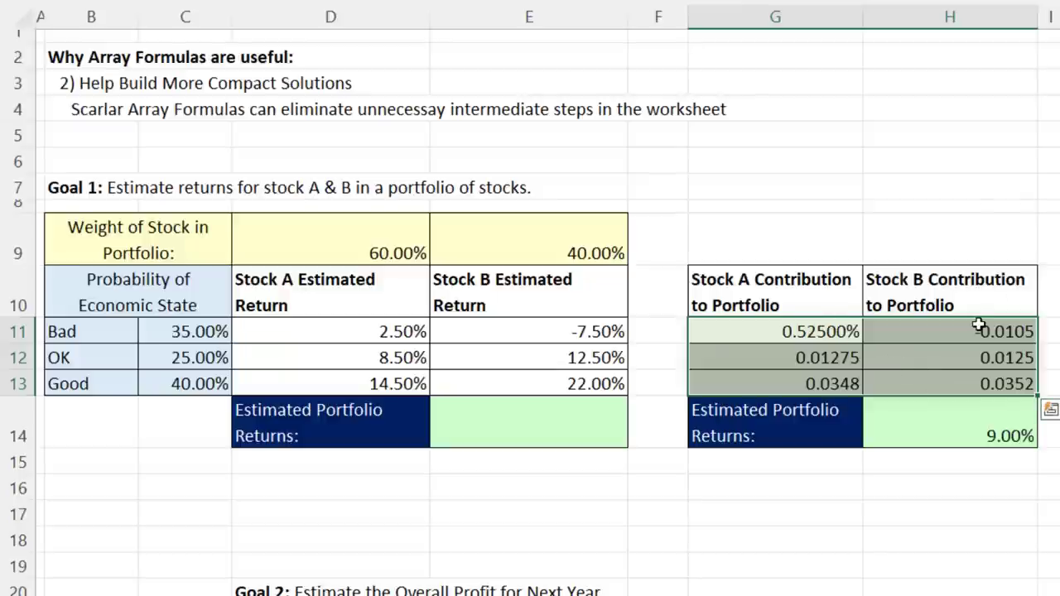
# In E14, enter the array formula =D11:E13*C11:C13*D9:E9 multiplying returns, probabilities and weights.
pyautogui.click(551, 429)
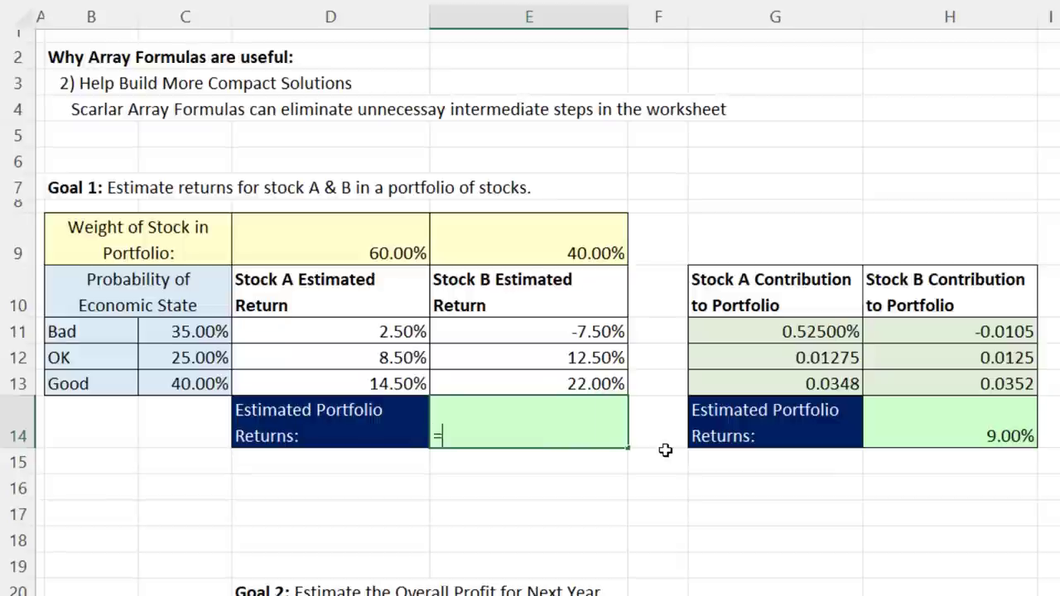
pyautogui.write('=')
pyautogui.moveTo(315, 334); pyautogui.dragTo(526, 376)
pyautogui.write('*')
pyautogui.moveTo(171, 331); pyautogui.dragTo(182, 389)
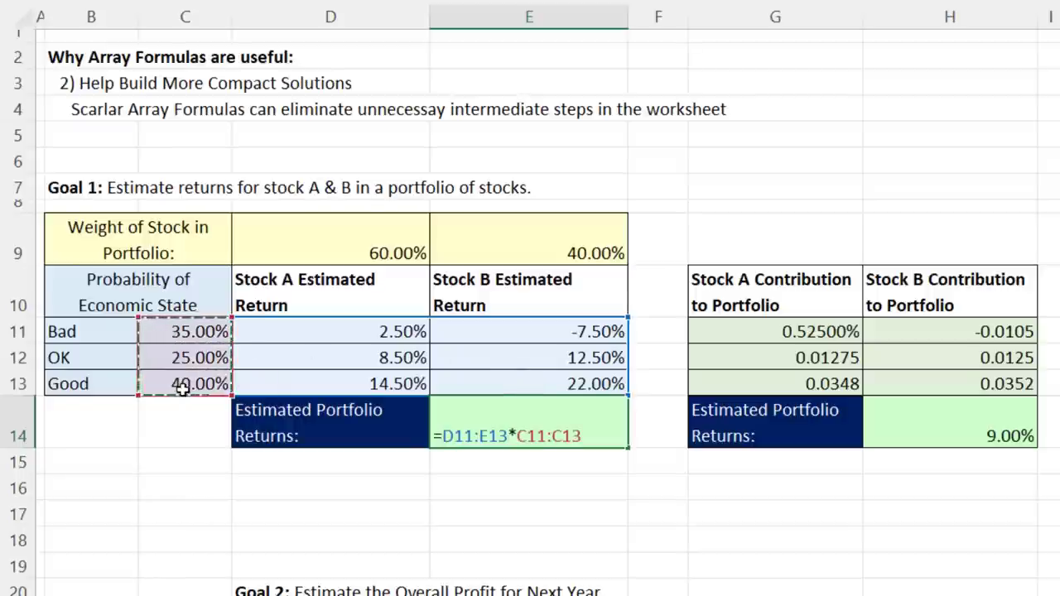
pyautogui.write('*')
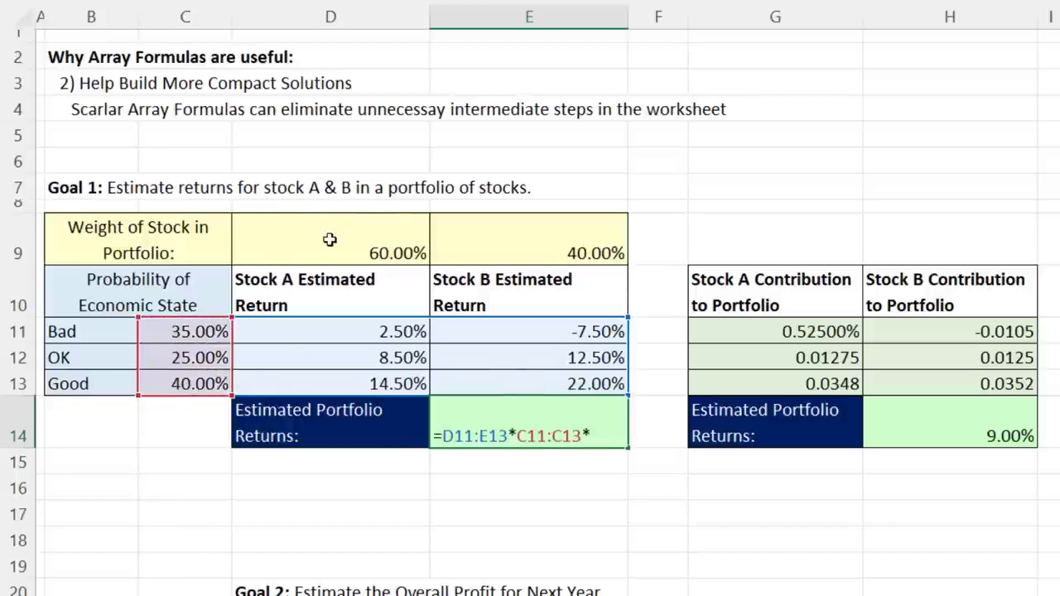
pyautogui.moveTo(330, 240); pyautogui.dragTo(450, 239)
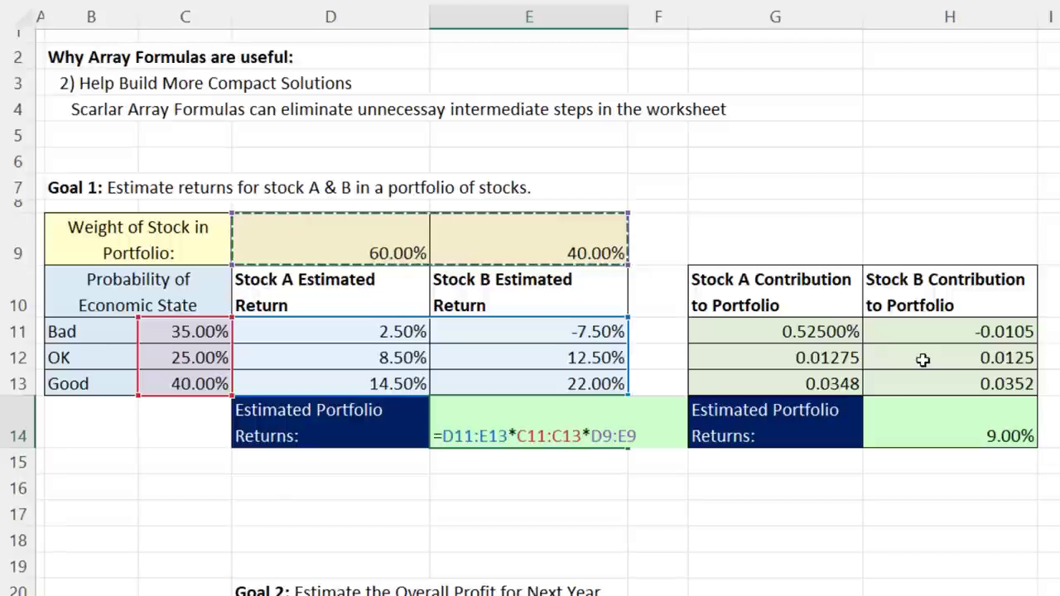
pyautogui.press('Return')
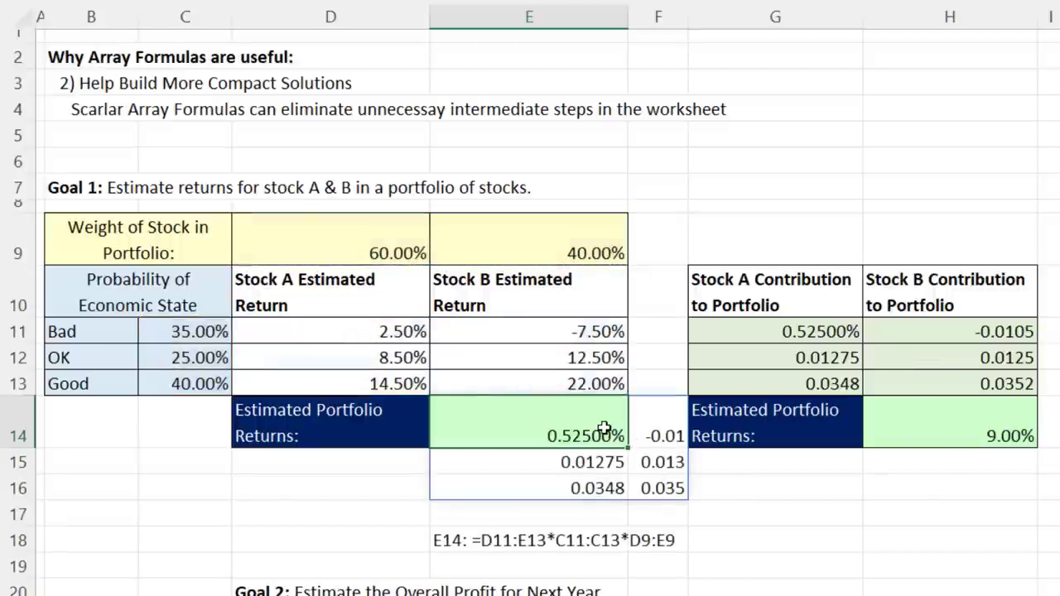
# Wrap the array calculation in E14 in SUM so it reads =SUM(D11:E13*C11:C13*D9:E9).
pyautogui.press('F2')
pyautogui.click(444, 436)
pyautogui.write('SUM(')
pyautogui.press('End')
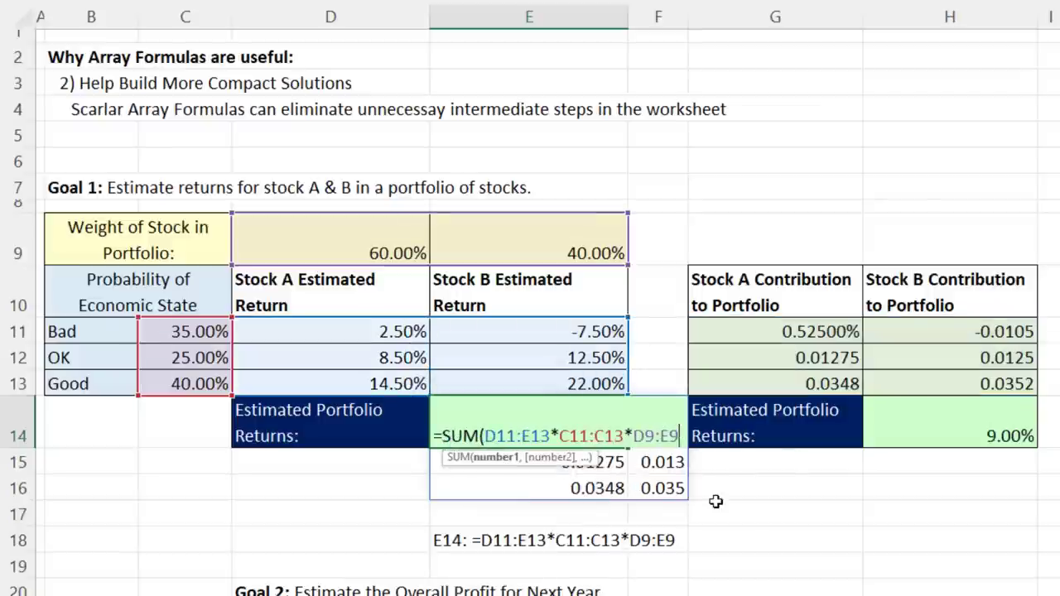
pyautogui.write(')')
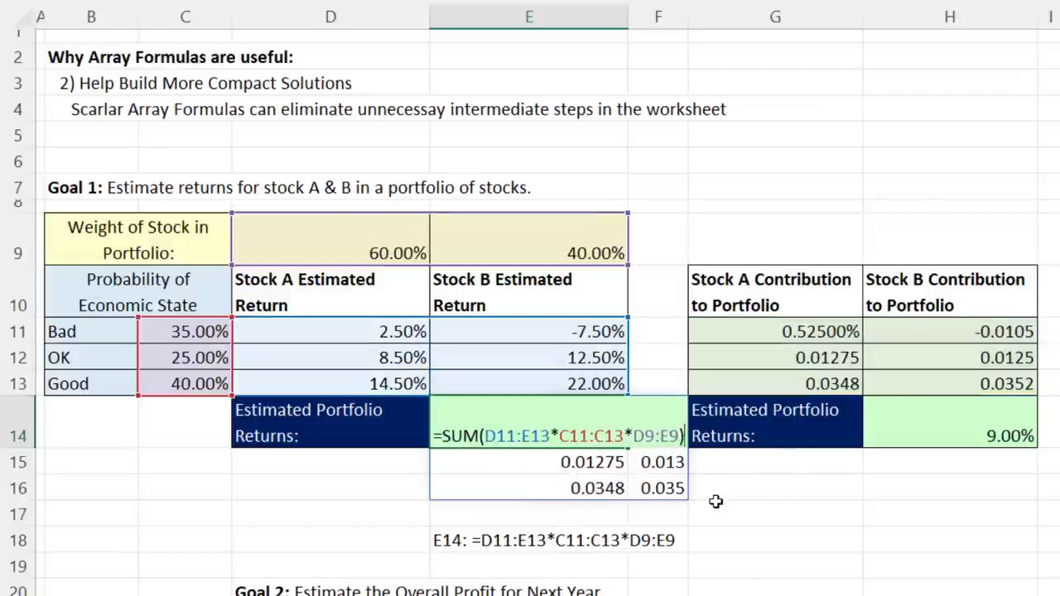
pyautogui.hotkey('ctrl', 'shift', 'Return')
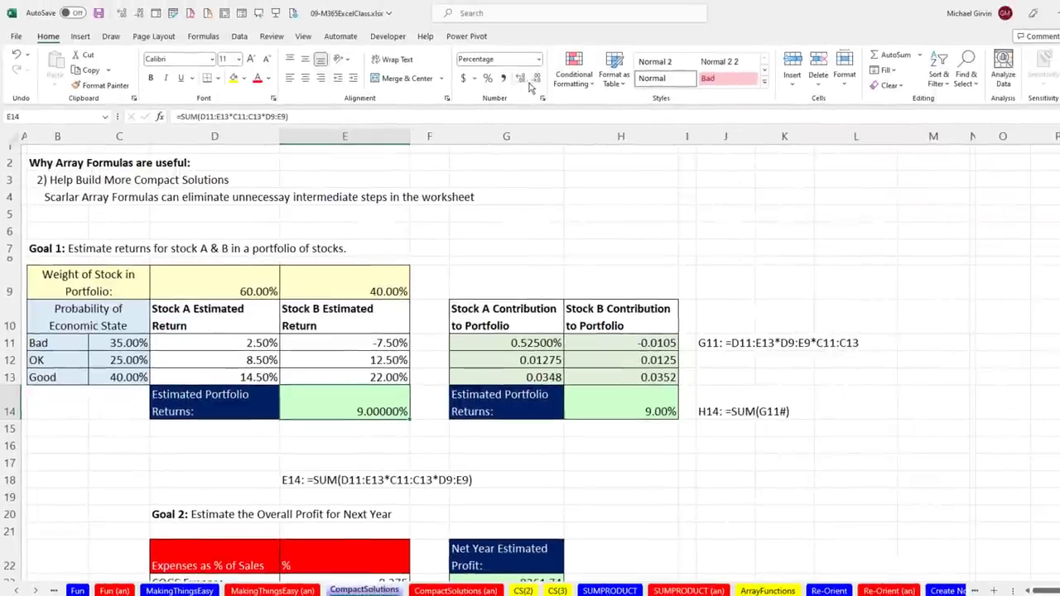
# Reduce the estimated portfolio return in E14 to two decimal places.
pyautogui.click(537, 79)
pyautogui.click(536, 79)
pyautogui.click(537, 78)
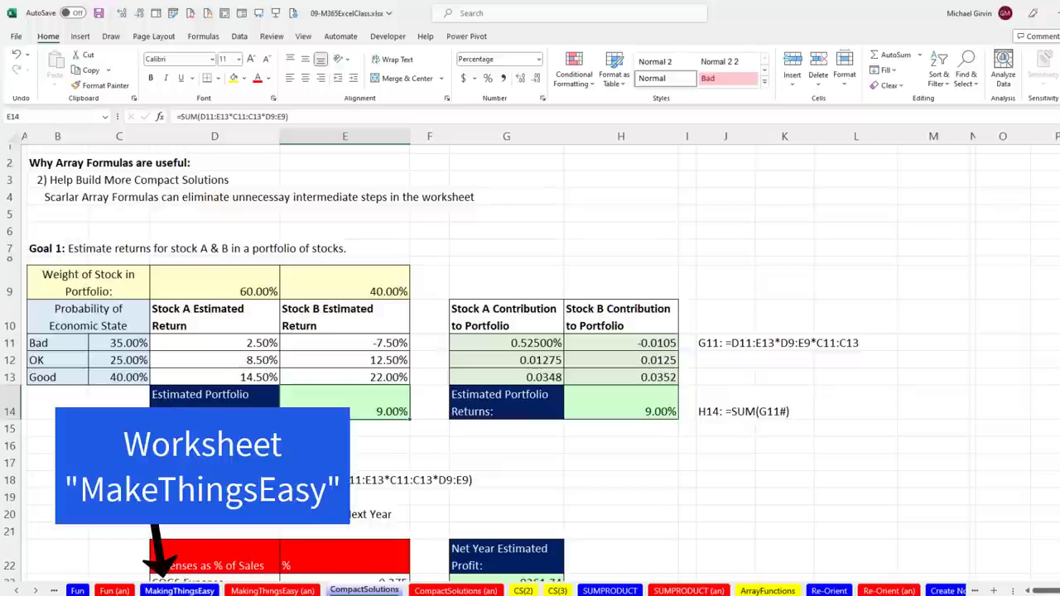
# Go to the MakingThingsEasy sheet and inspect the COGS expense formula in F12 and the January revenue cell.
pyautogui.click(179, 591)
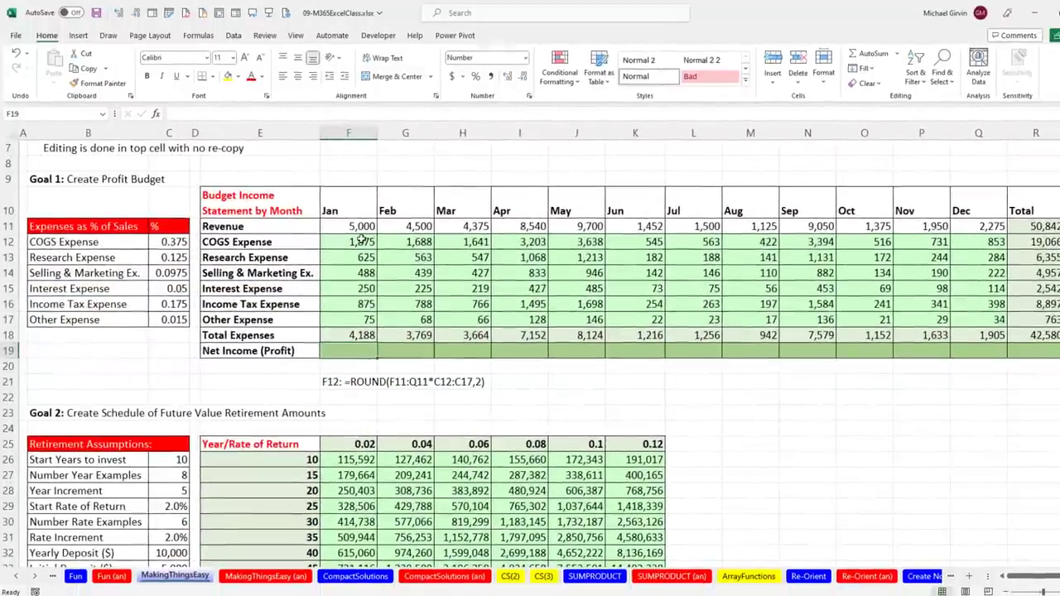
pyautogui.click(362, 239)
pyautogui.press('F2')
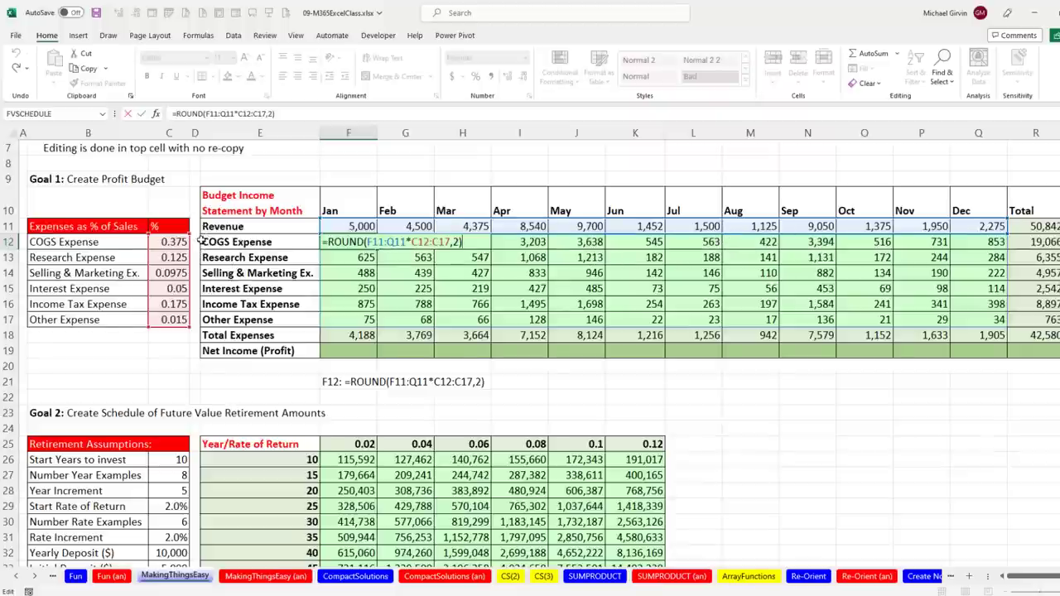
pyautogui.press('Return')
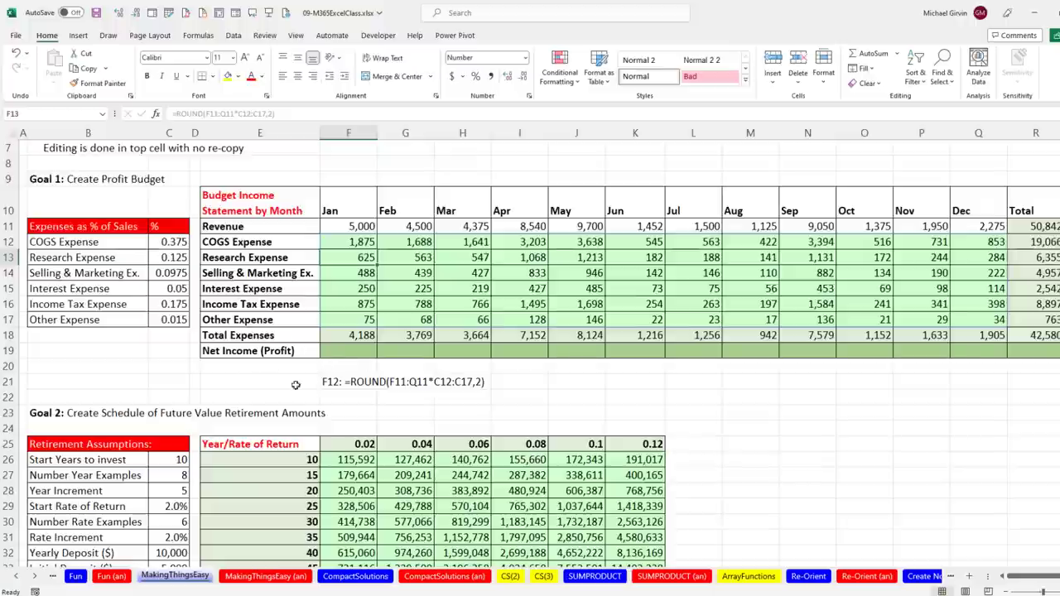
pyautogui.click(353, 231)
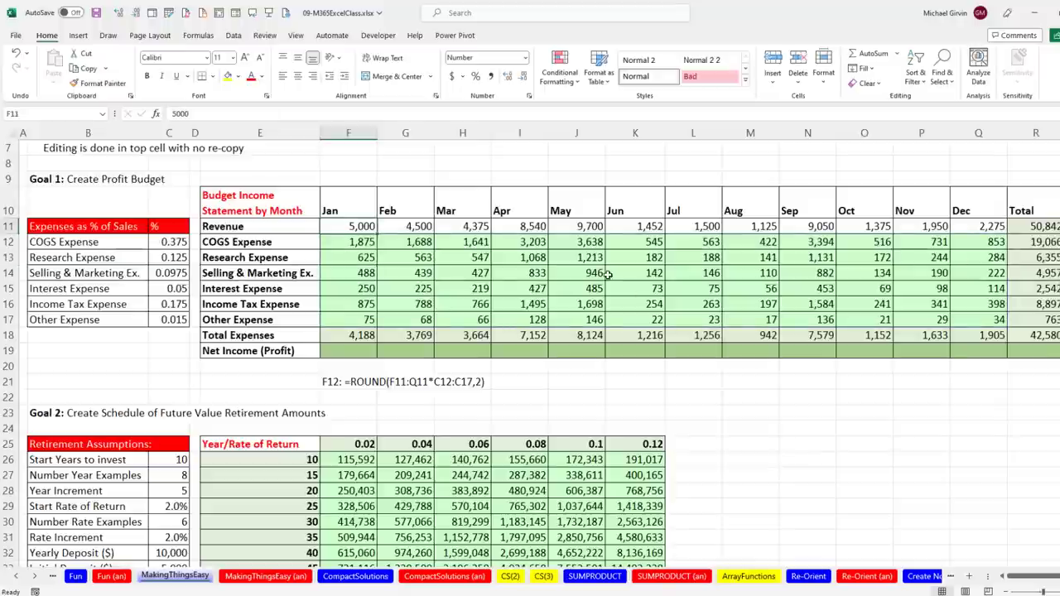
# In F19, calculate net income for all months and the total with =F11:R11-F18:R18.
pyautogui.click(346, 350)
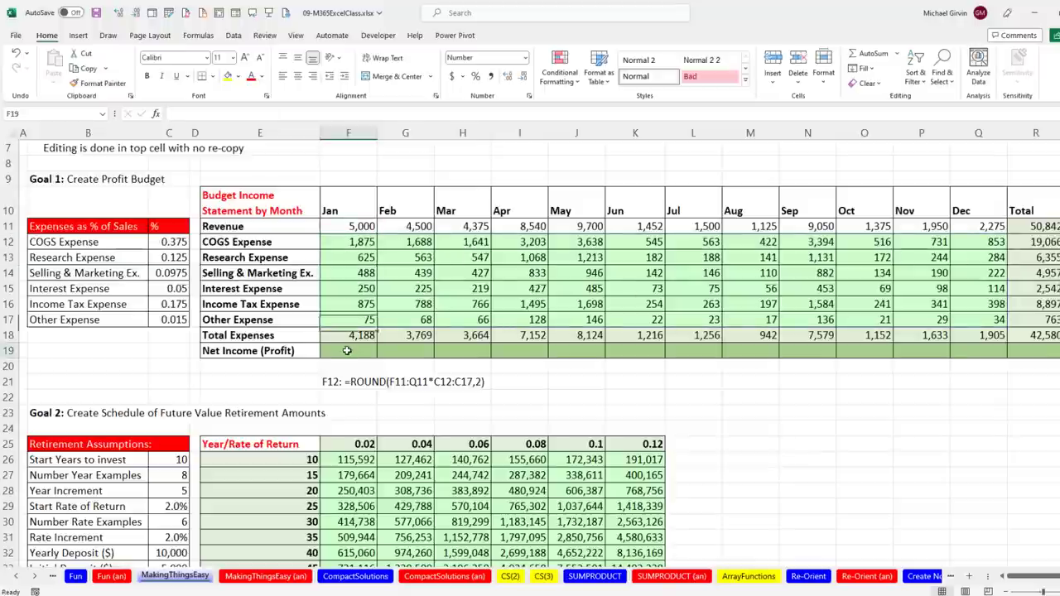
pyautogui.write('=')
pyautogui.moveTo(346, 222); pyautogui.dragTo(1022, 230)
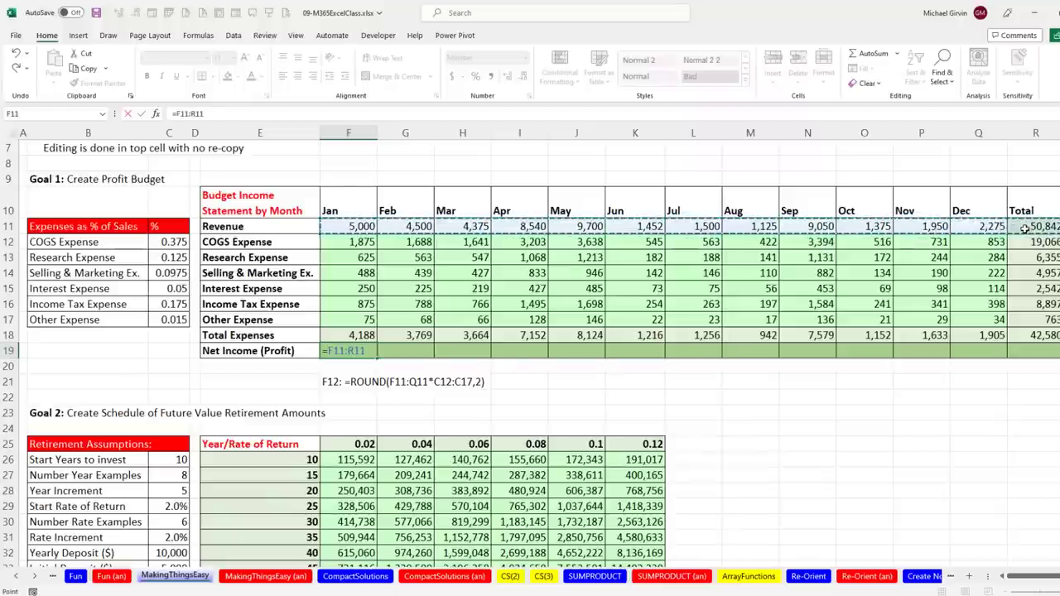
pyautogui.write('-')
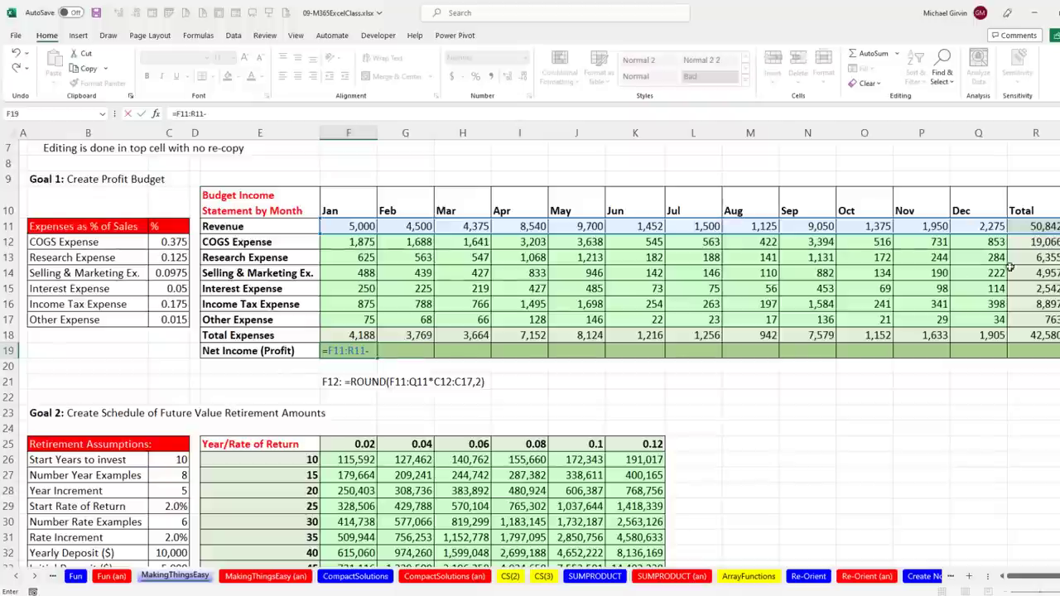
pyautogui.moveTo(348, 321); pyautogui.dragTo(1011, 326)
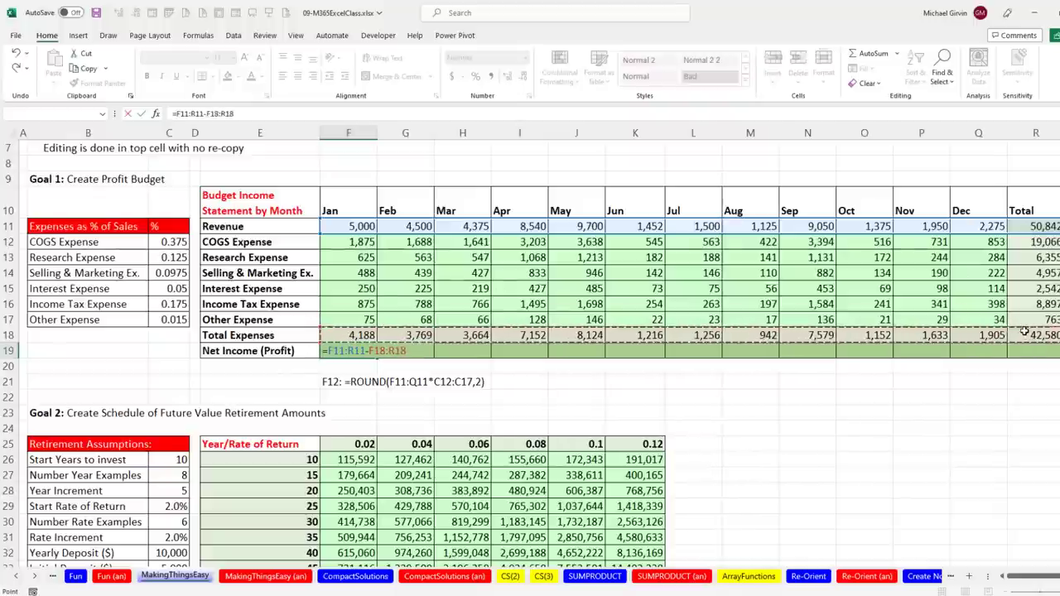
pyautogui.press('Return')
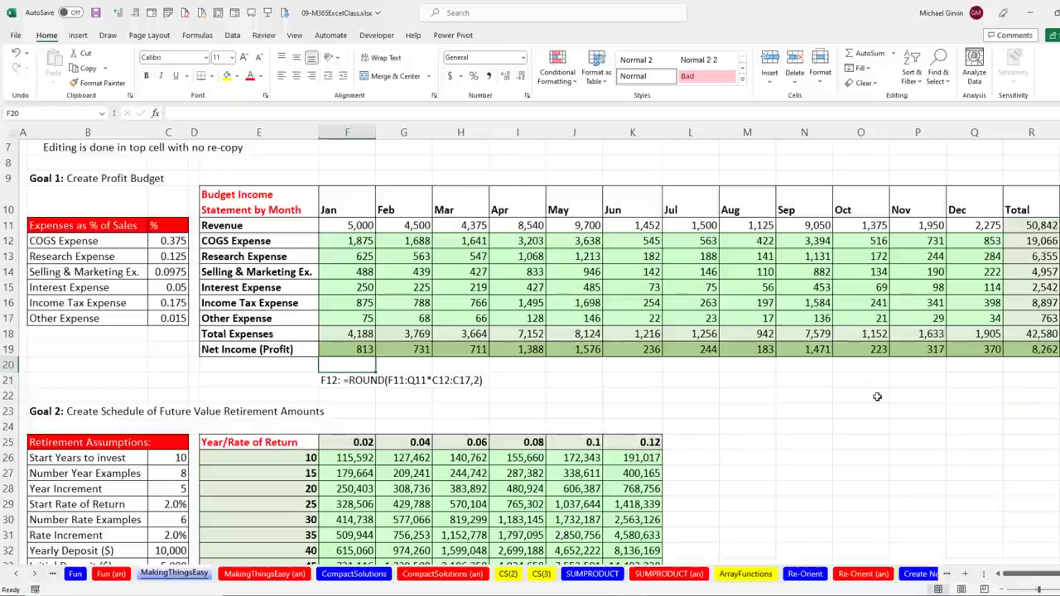
pyautogui.click(1042, 350)
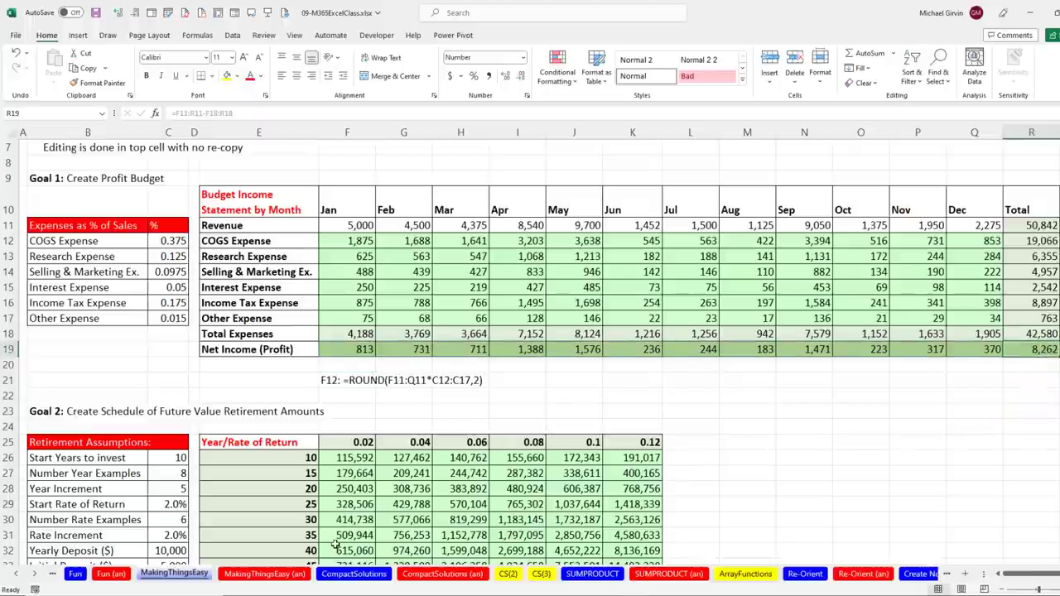
# On the CompactSolutions sheet, enter =TOROW(E30:E41) in G23 to turn the monthly revenues into a row.
pyautogui.click(353, 574)
pyautogui.scroll(-1, 514, 477)
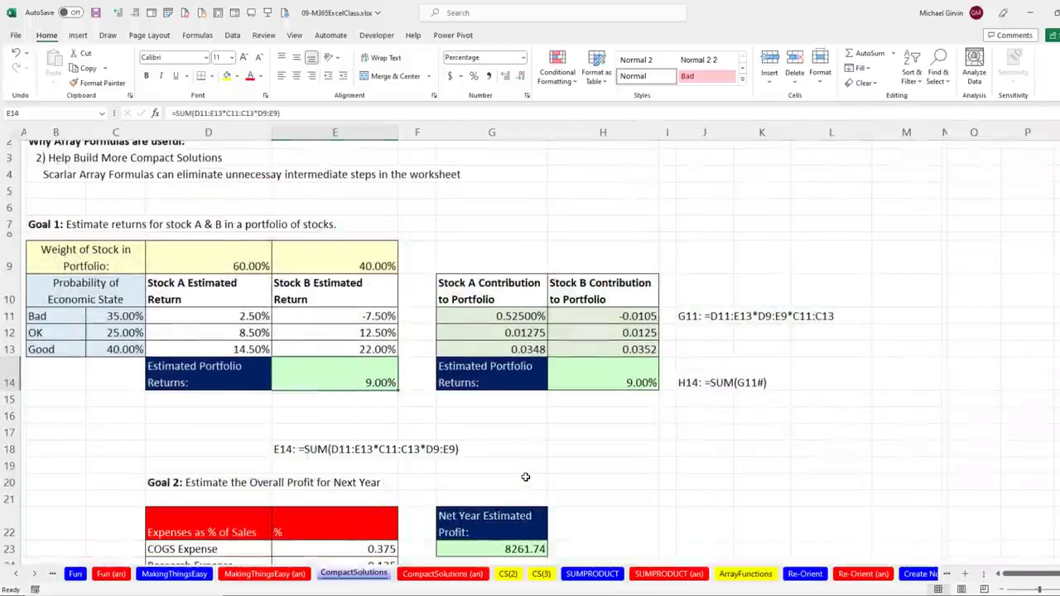
pyautogui.scroll(-6, 525, 477)
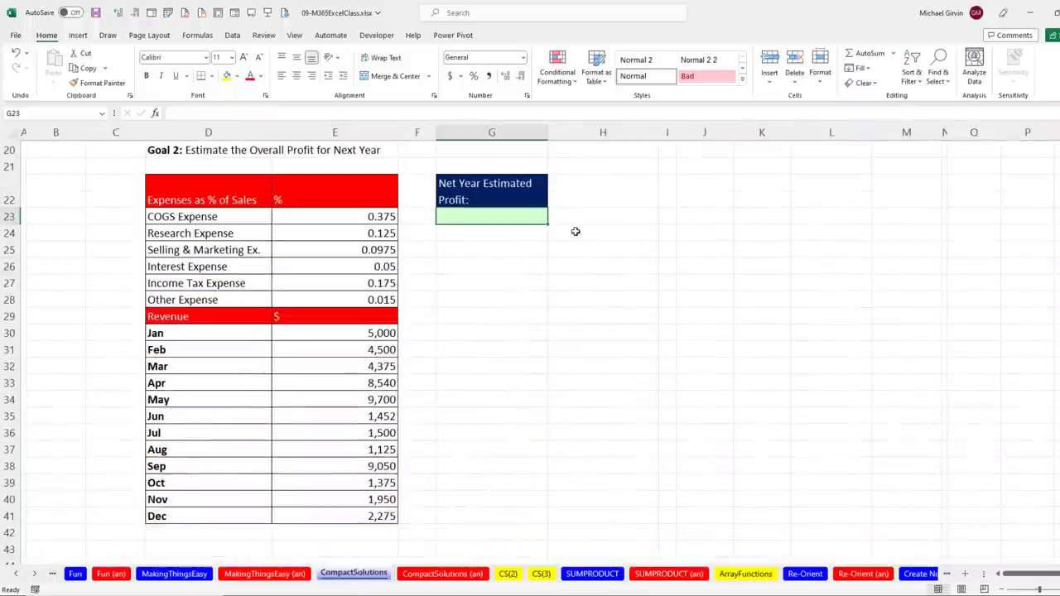
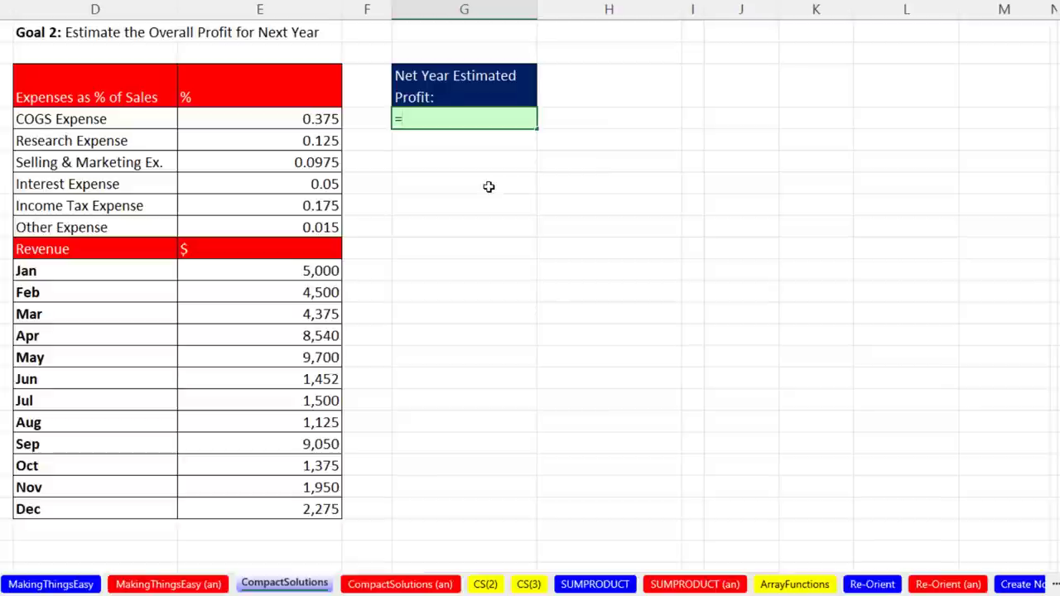
pyautogui.write('tor')
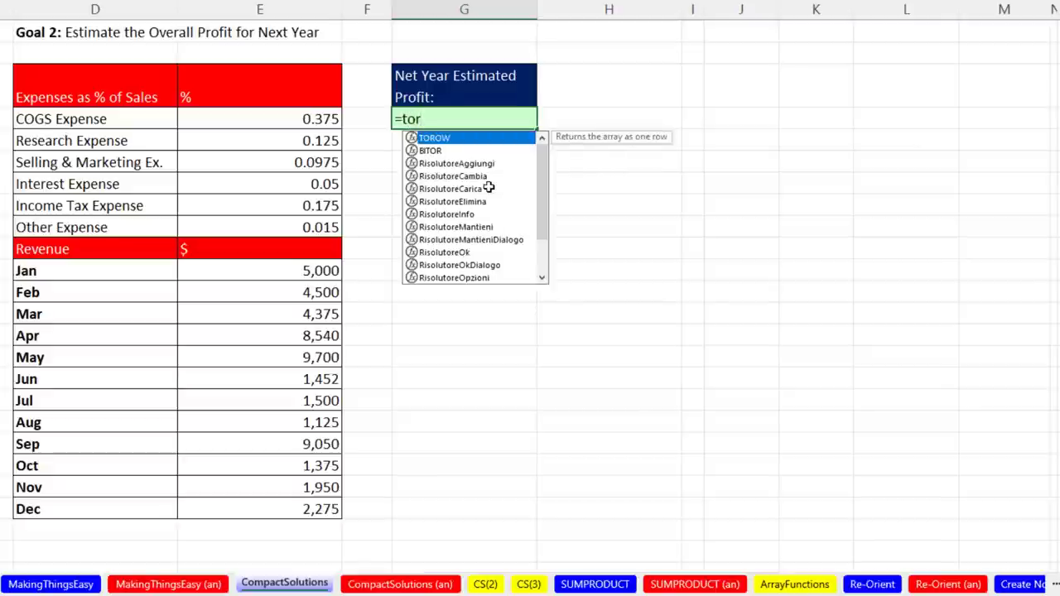
pyautogui.press('Tab')
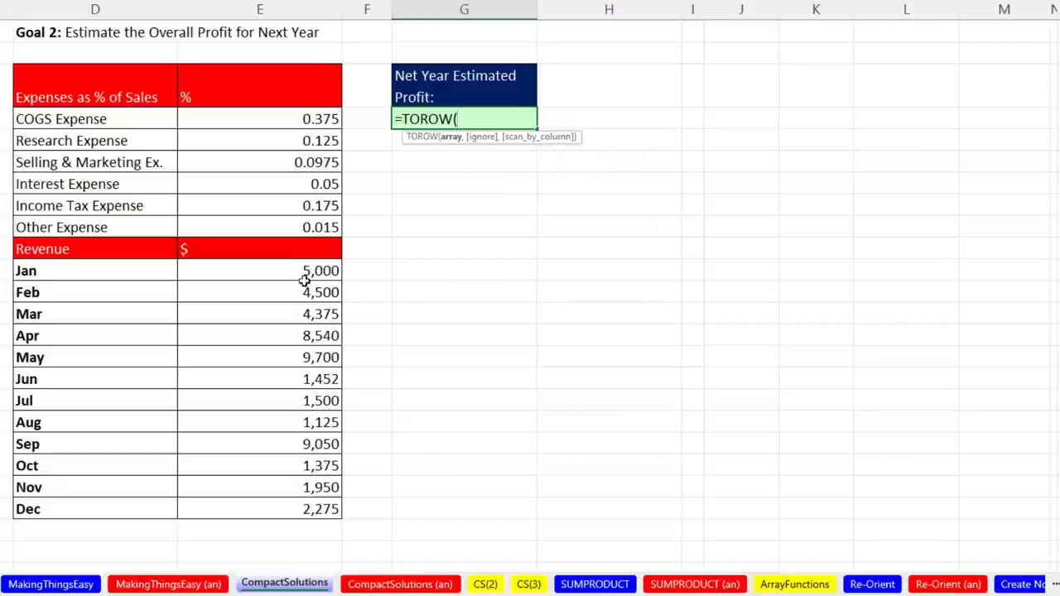
pyautogui.moveTo(296, 270); pyautogui.dragTo(298, 510)
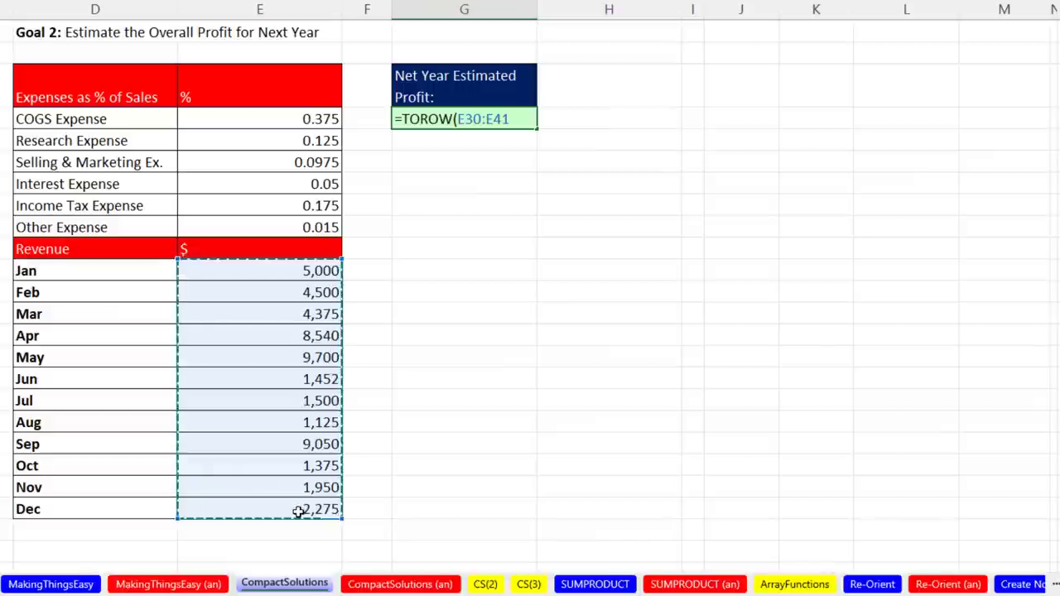
pyautogui.press('Return')
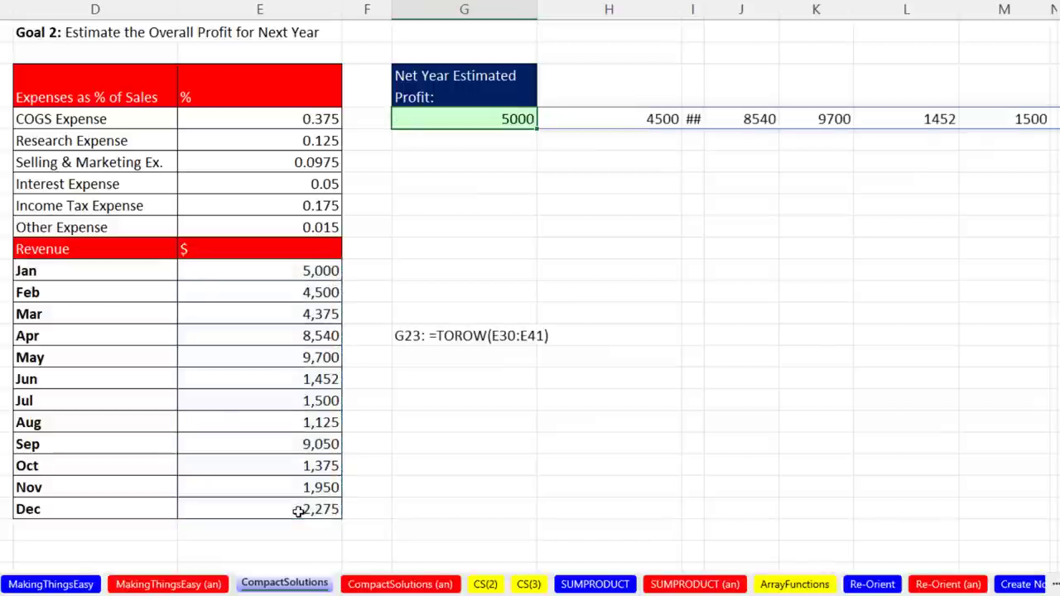
# Extend the G23 formula to =TOROW(E30:E41)*E23:E28, multiplying the revenue row by the expense percentages.
pyautogui.press('F2')
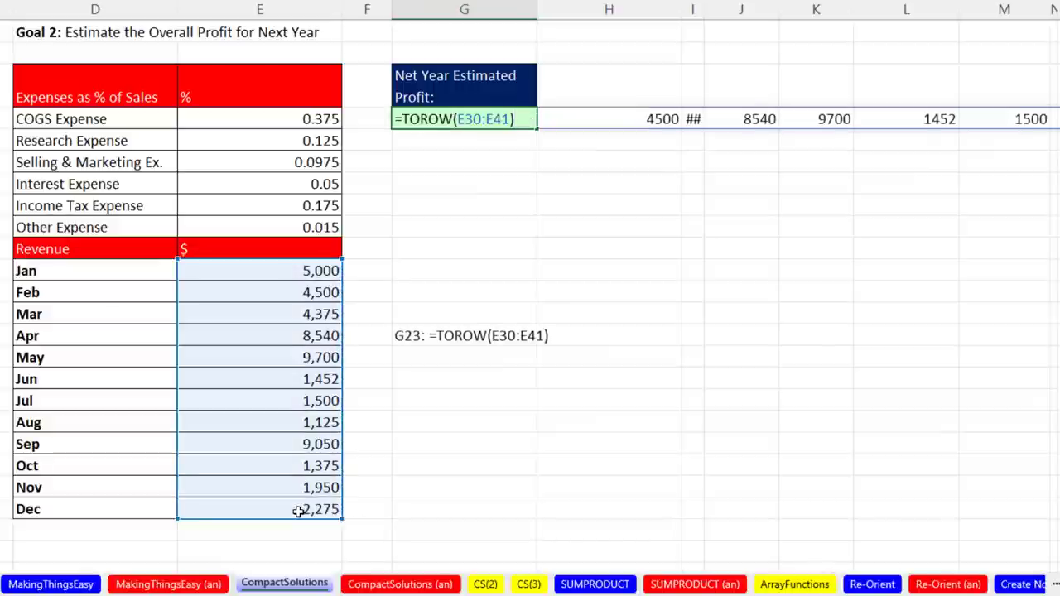
pyautogui.write('*')
pyautogui.moveTo(267, 121); pyautogui.dragTo(279, 217)
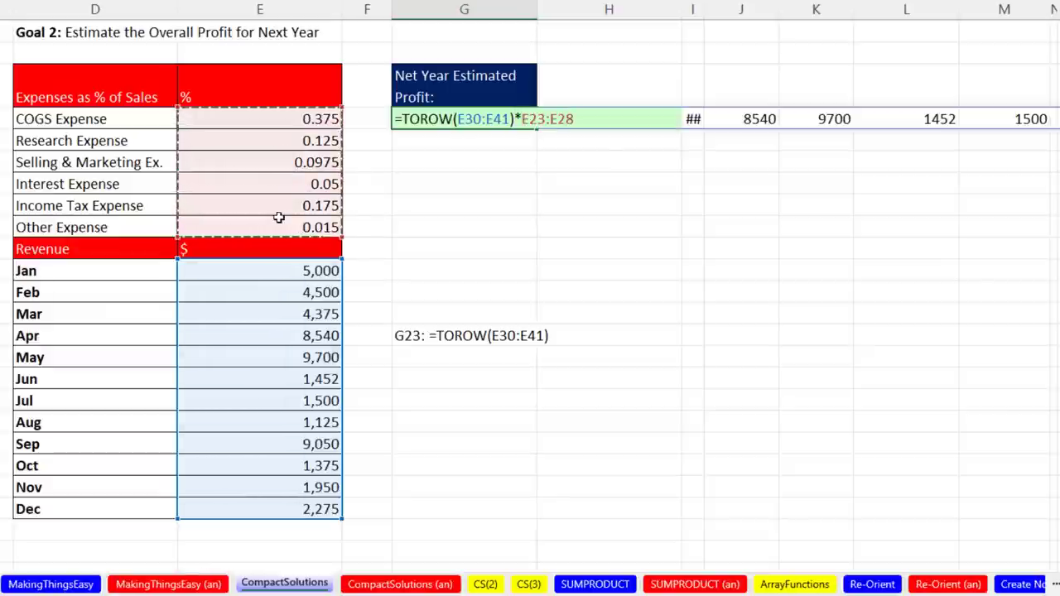
pyautogui.hotkey('ctrl', 'Return')
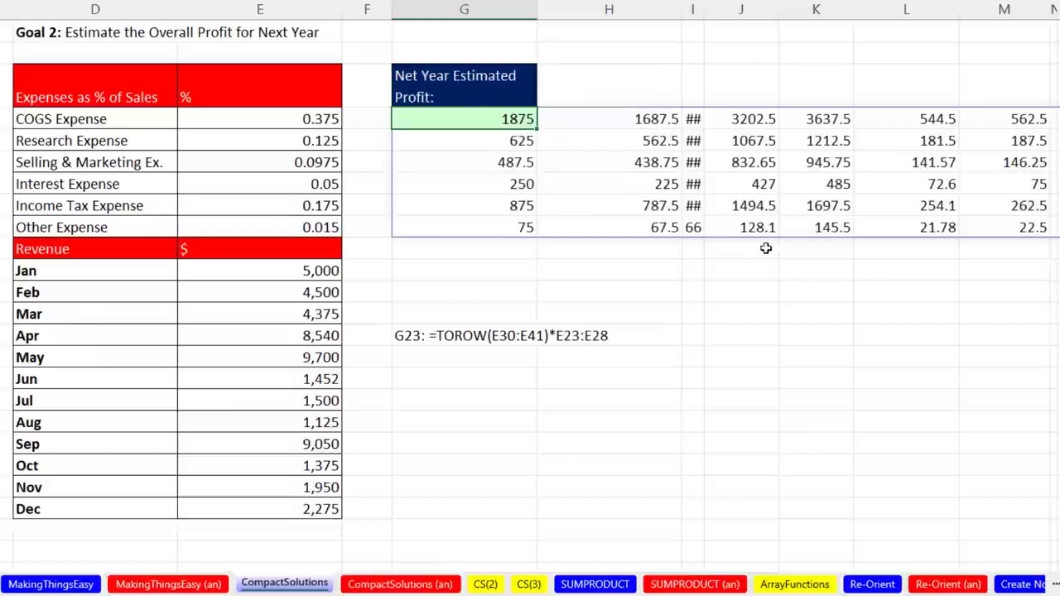
# Wrap the G23 calculation in ROUND with 2 digits so it reads =ROUND(TOROW(E30:E41)*E23:E28,2).
pyautogui.doubleClick(455, 119)
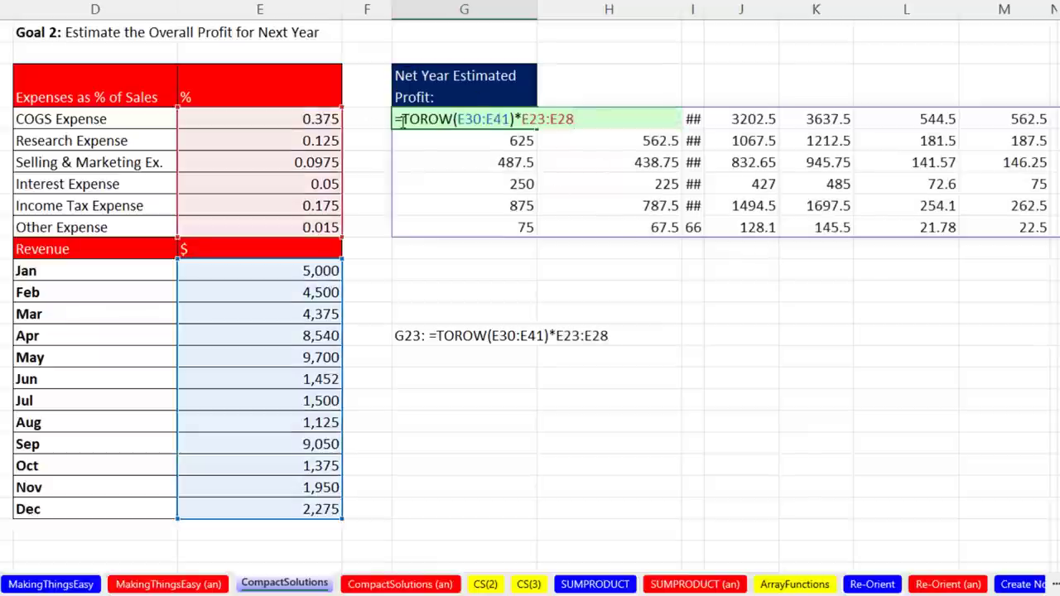
pyautogui.write('round')
pyautogui.press('Tab')
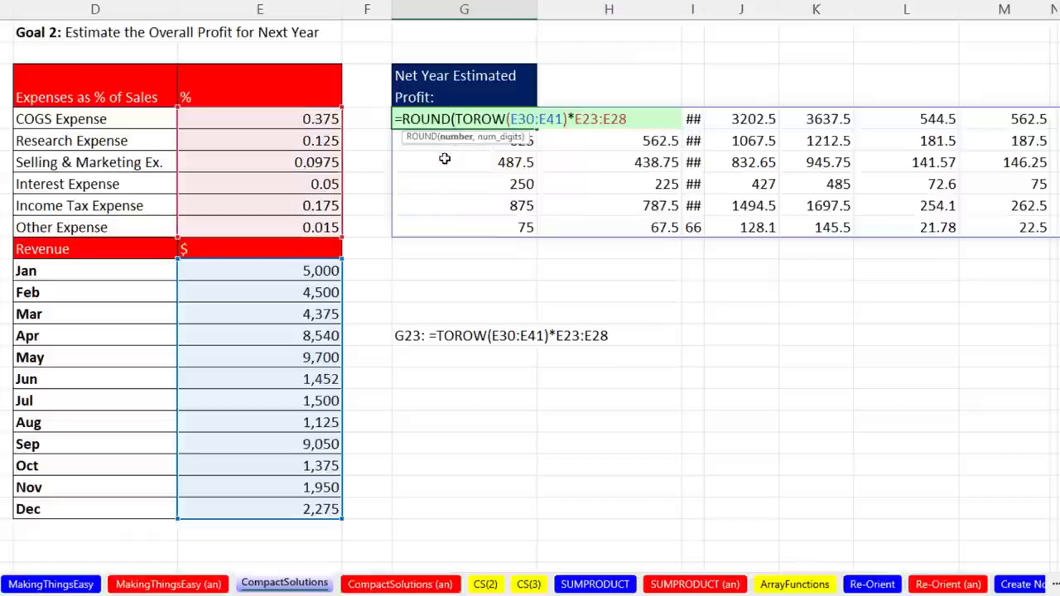
pyautogui.write(',2')
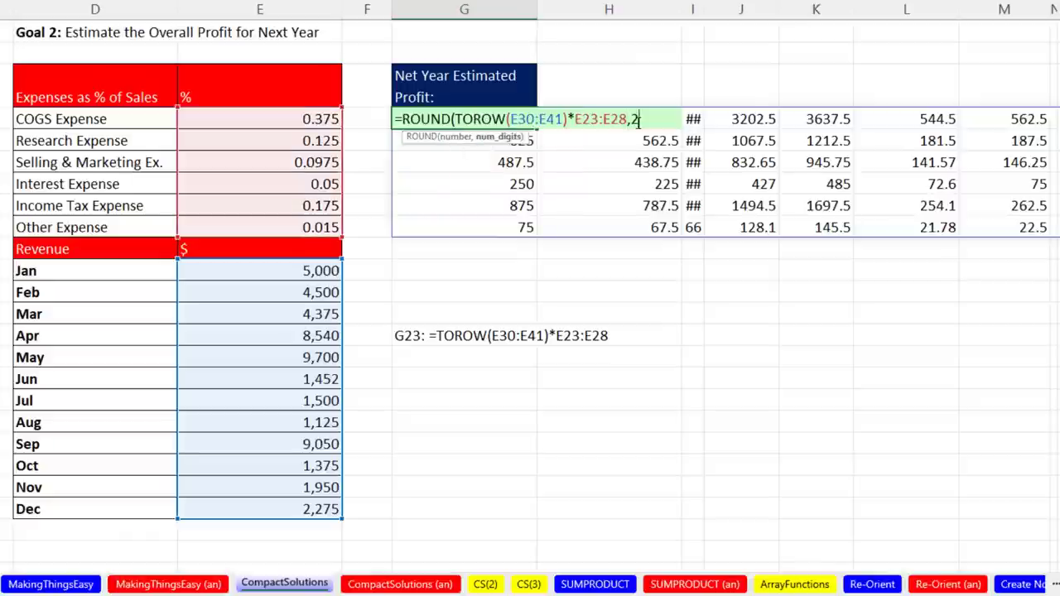
pyautogui.write(')')
pyautogui.hotkey('ctrl', 'Return')
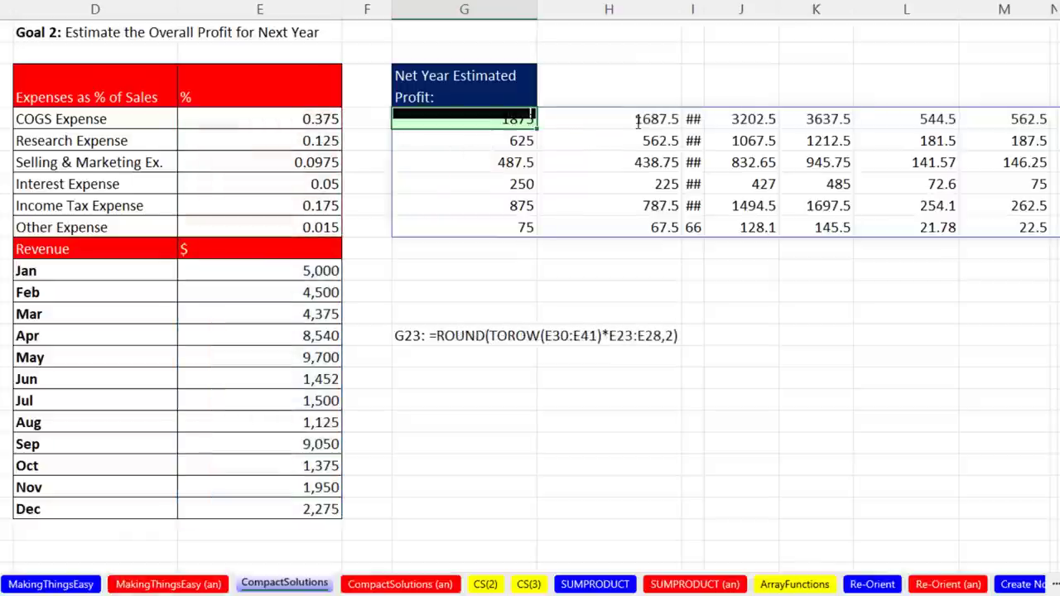
# Compare the G23 array with the MakingThingsEasy budget table, and examine the formula's multiplication, TOROW function and ROUND number argument.
pyautogui.click(68, 586)
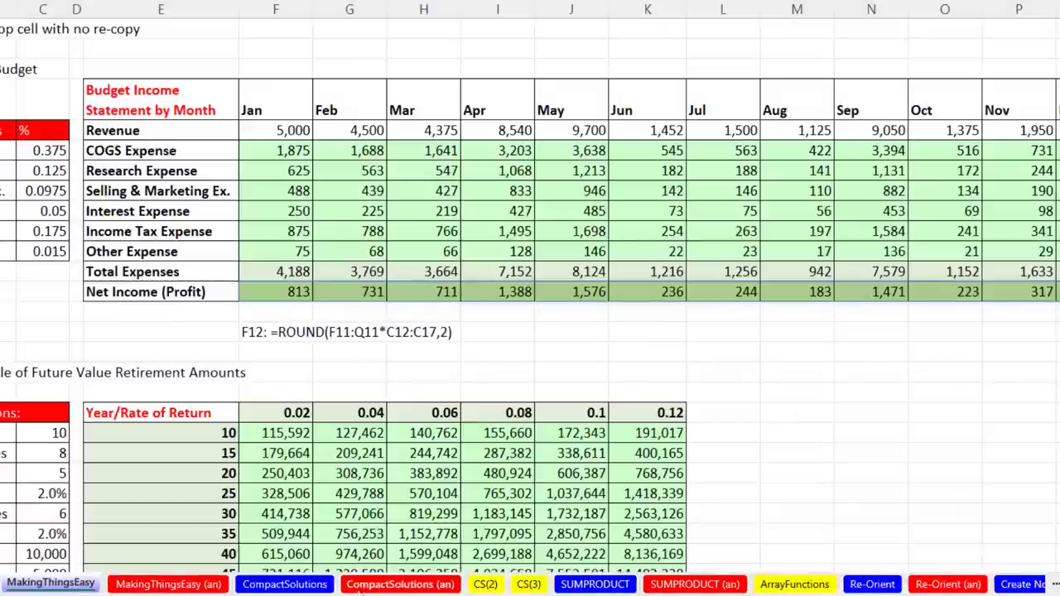
pyautogui.click(284, 584)
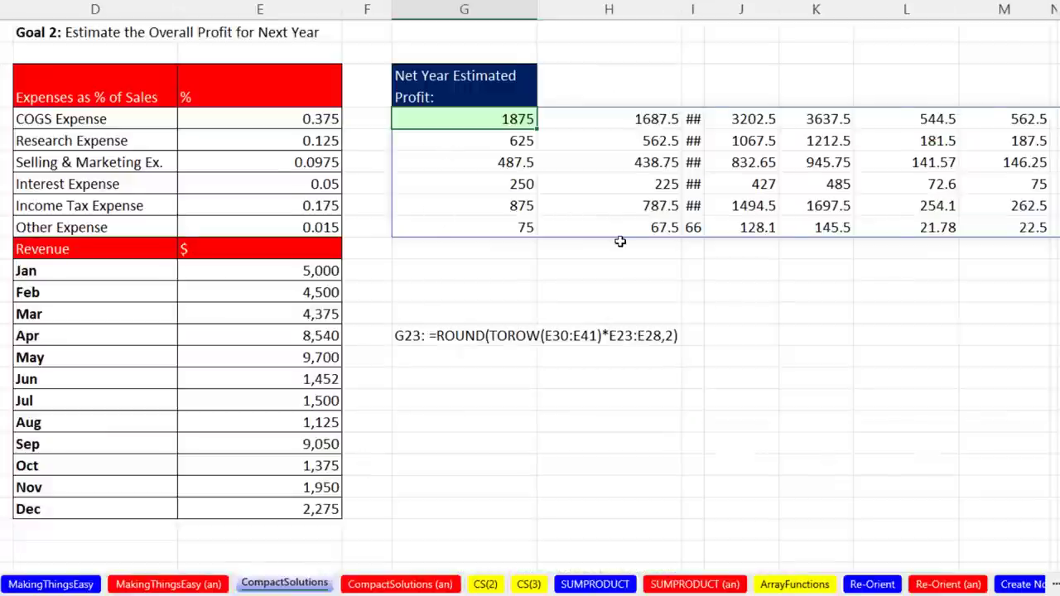
pyautogui.press('F2')
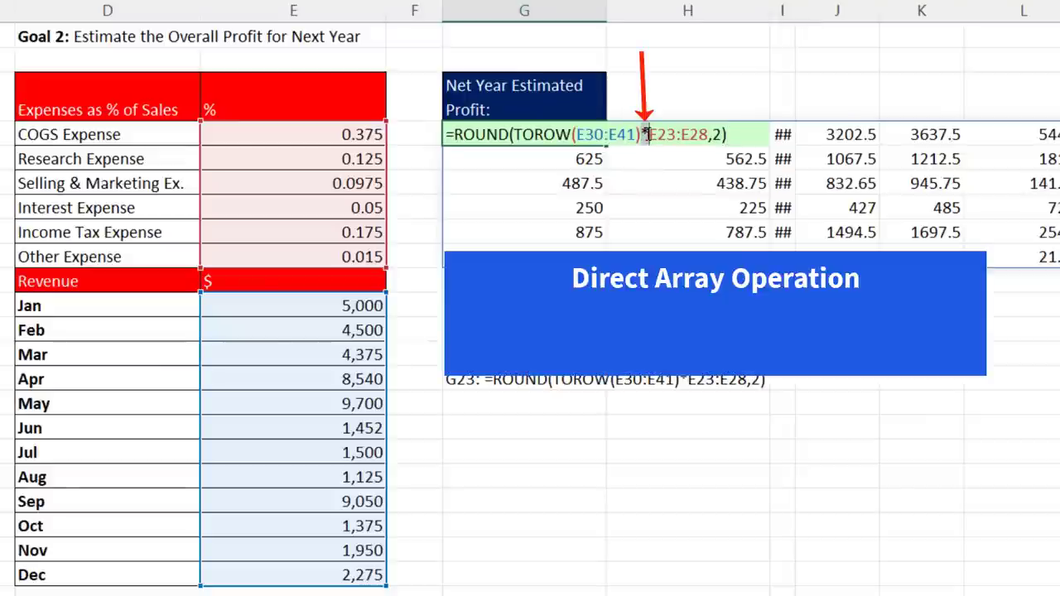
pyautogui.click(643, 134)
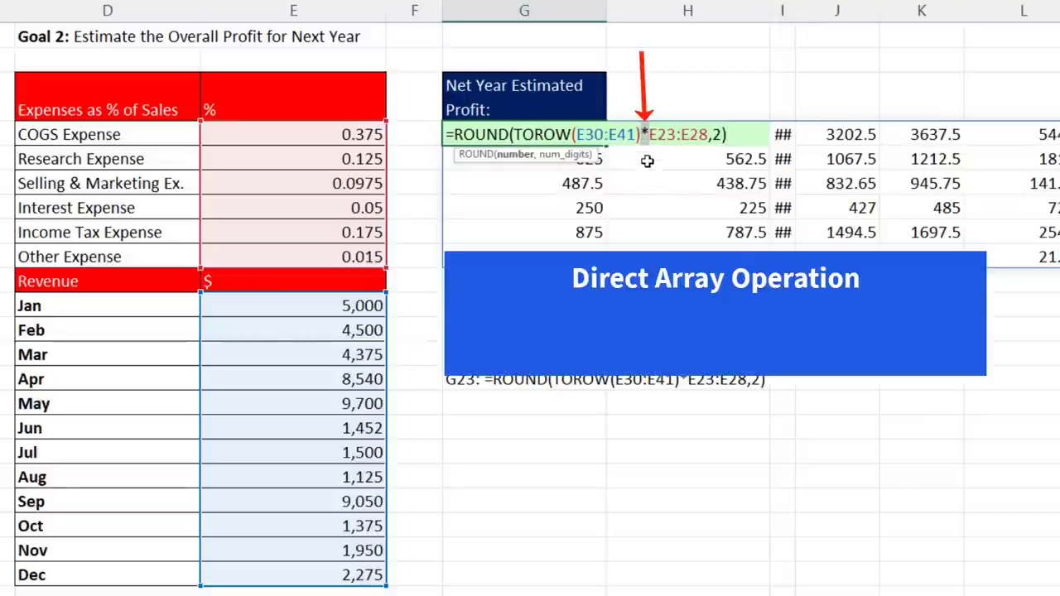
pyautogui.moveTo(514, 134); pyautogui.dragTo(572, 134)
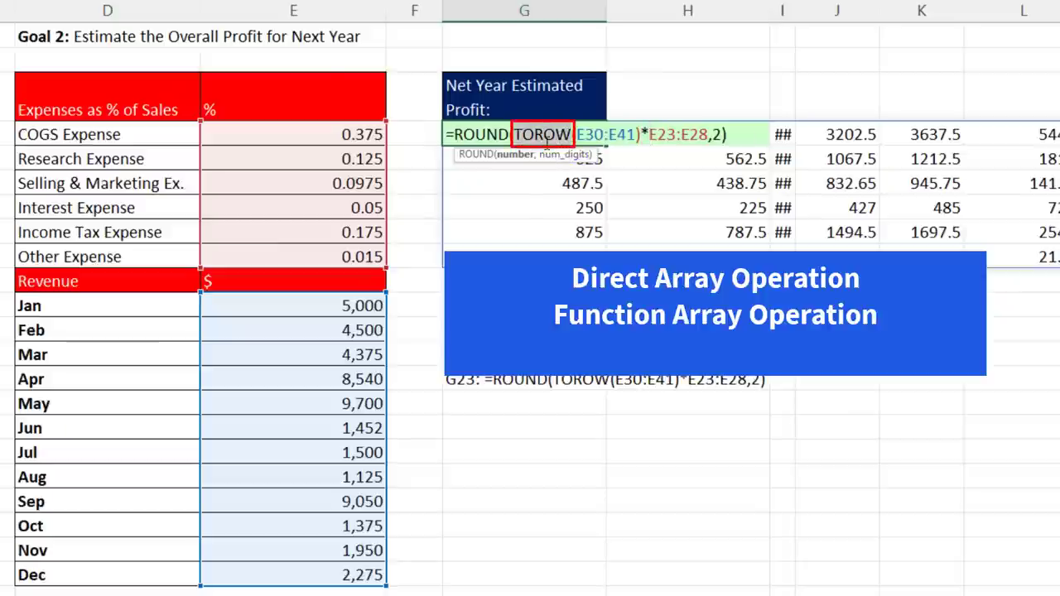
pyautogui.click(515, 135)
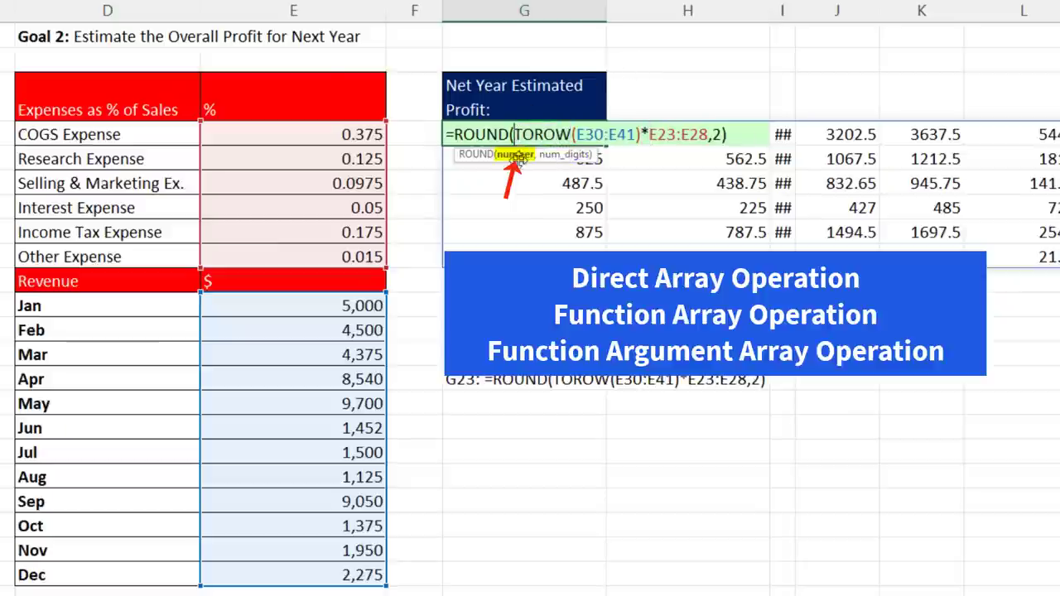
pyautogui.click(517, 159)
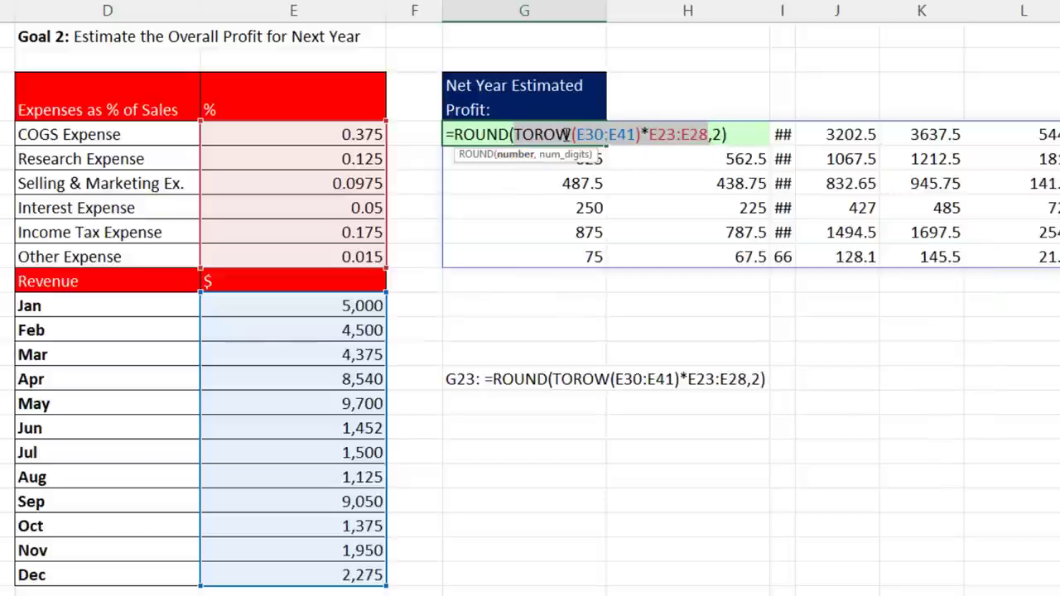
# Wrap G23 in SUM so it reads =SUM(ROUND(TOROW(E30:E41)*E23:E28,2)), and compare the result with the totals on the MakingThingsEasy sheet.
pyautogui.click(458, 136)
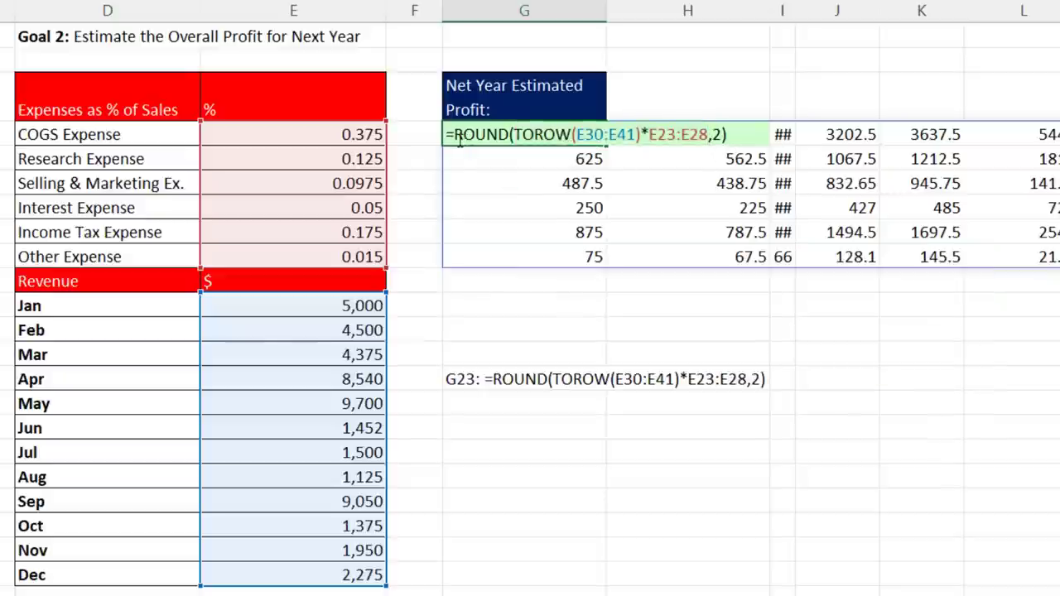
pyautogui.write('SUM(')
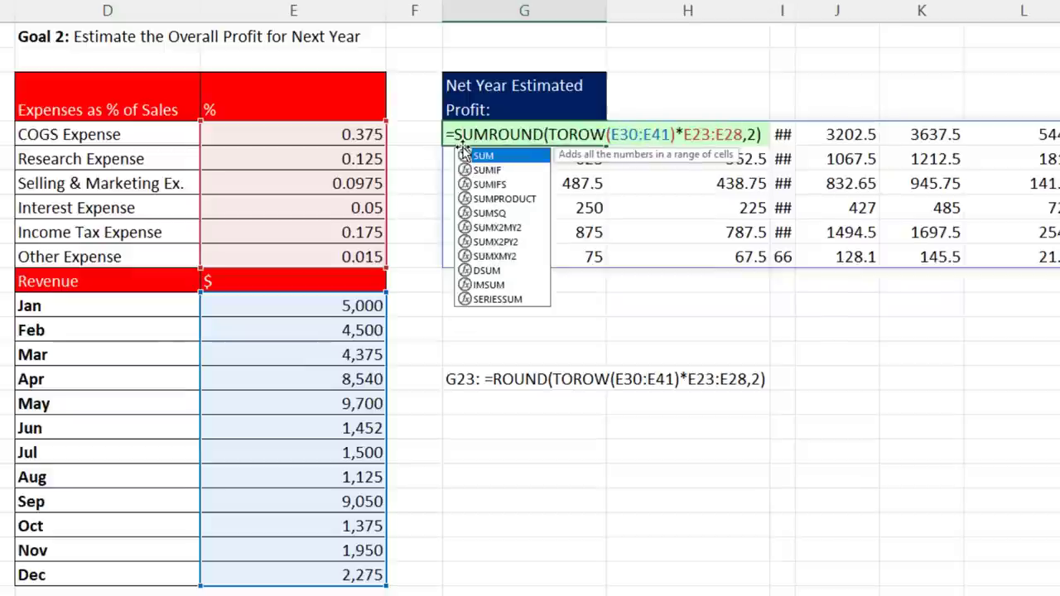
pyautogui.click(767, 134)
pyautogui.write(')')
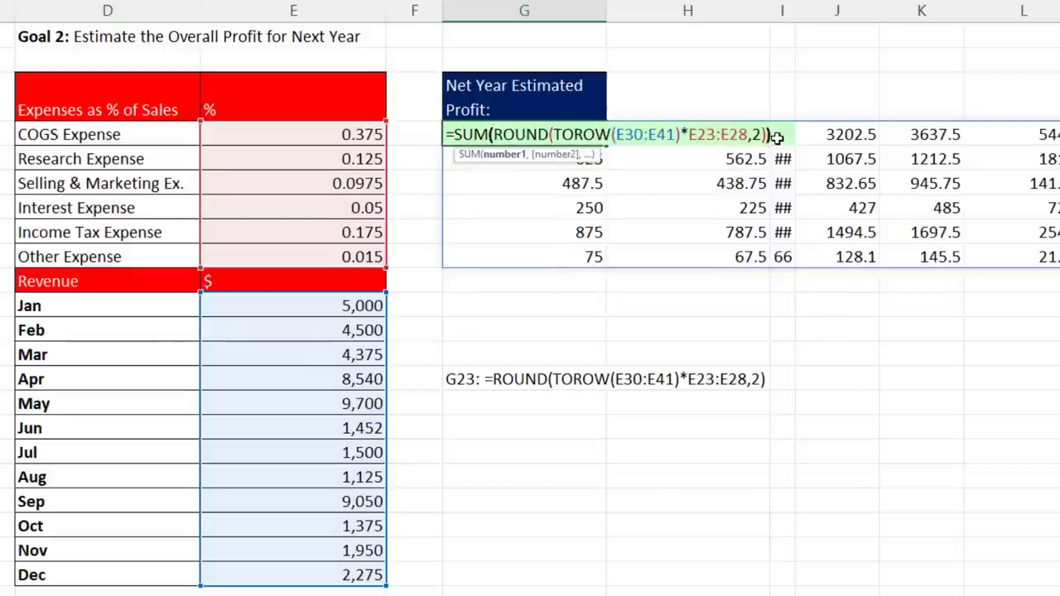
pyautogui.hotkey('ctrl', 'Return')
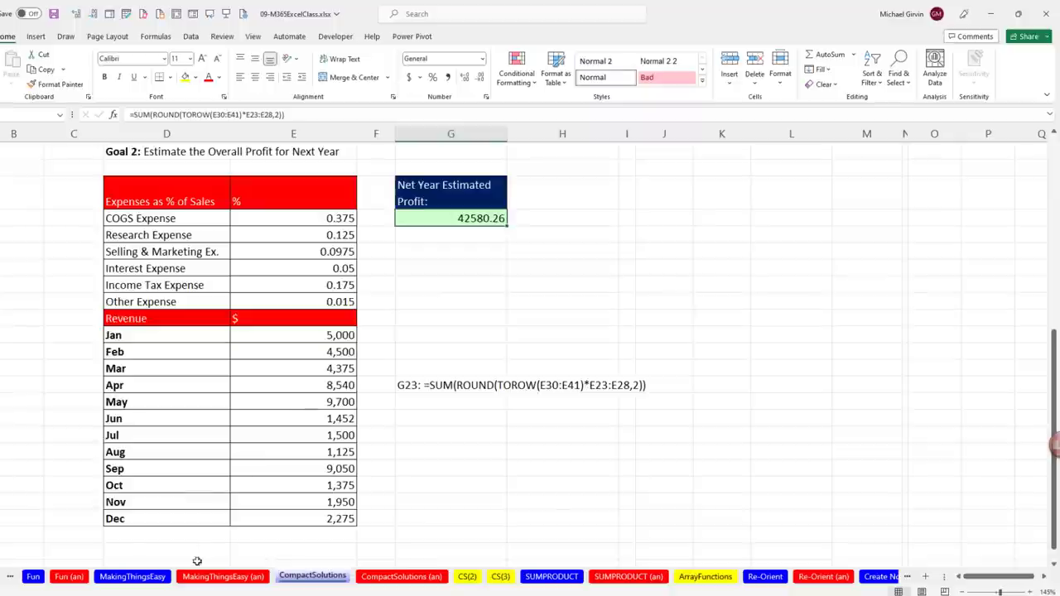
pyautogui.click(133, 576)
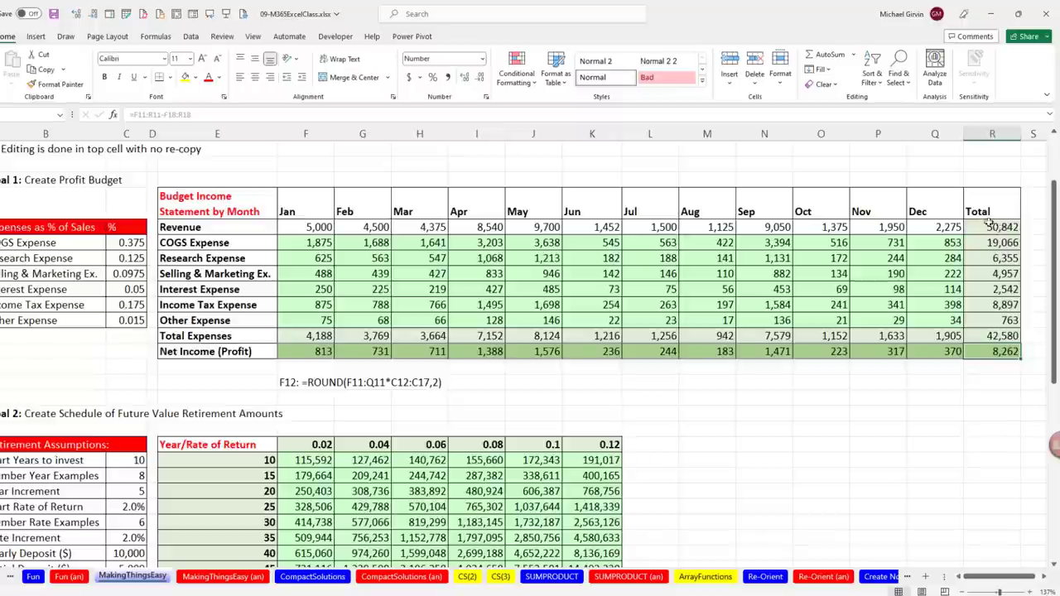
pyautogui.click(312, 576)
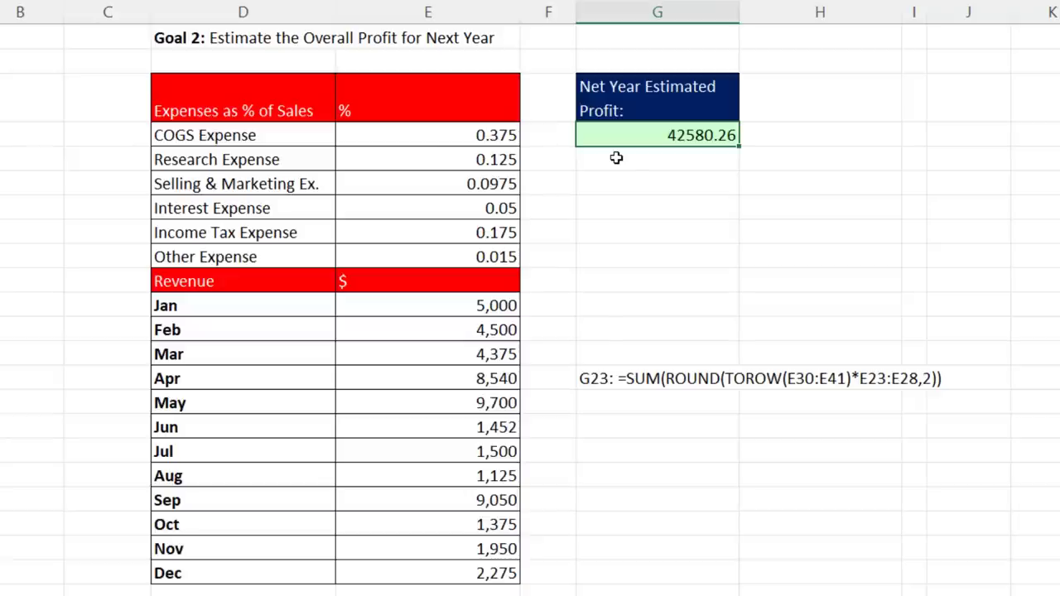
# Negate the rounded expenses in G23 and add the revenues, giving =SUM(-ROUND(TOROW(E30:E41)*E23:E28,2),E30:E41).
pyautogui.doubleClick(417, 221)
pyautogui.click(589, 135)
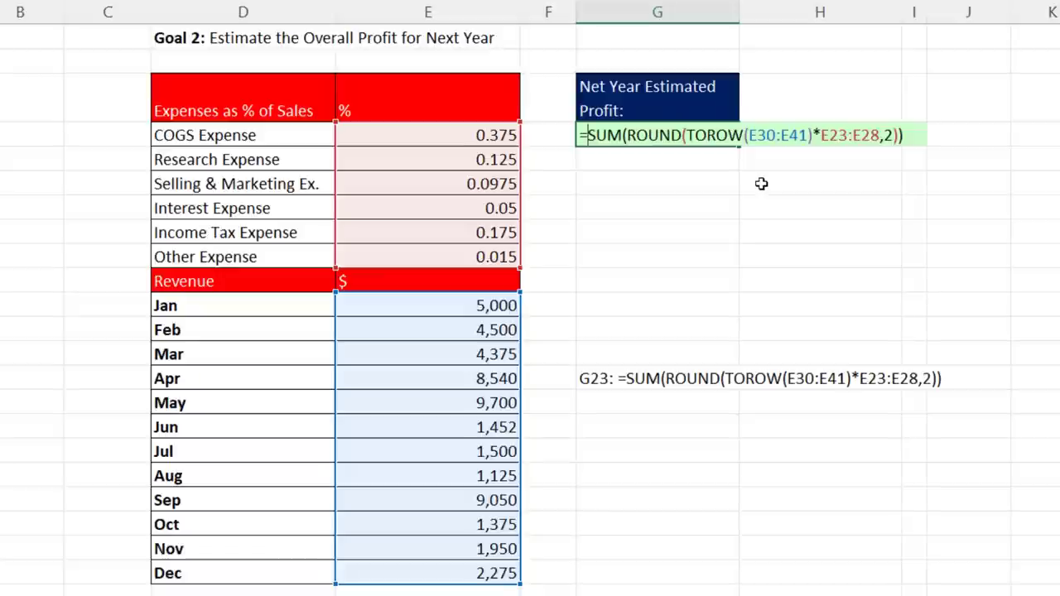
pyautogui.click(628, 138)
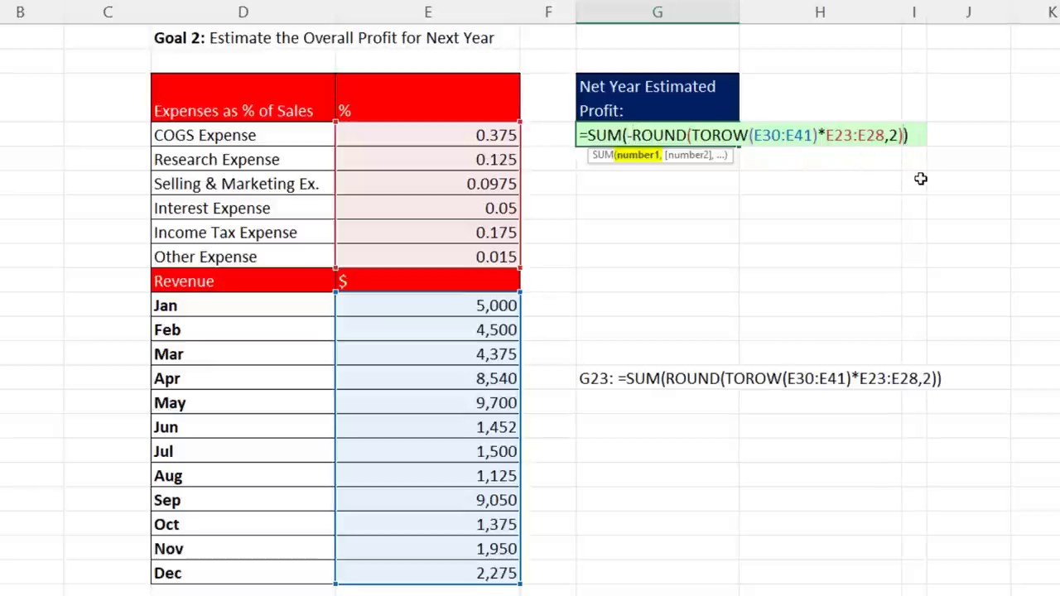
pyautogui.write(',')
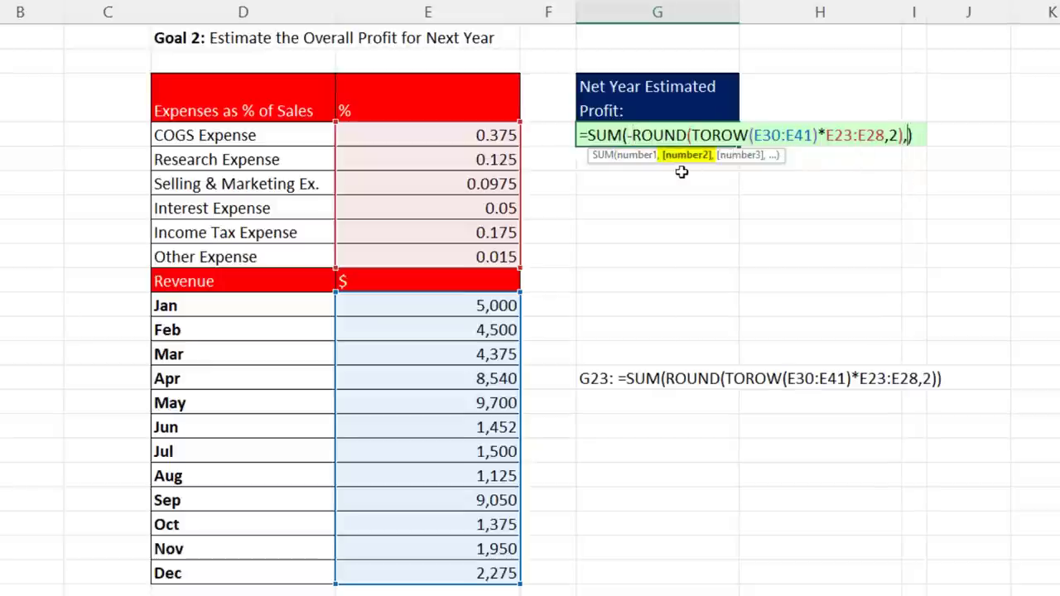
pyautogui.moveTo(466, 306); pyautogui.dragTo(470, 573)
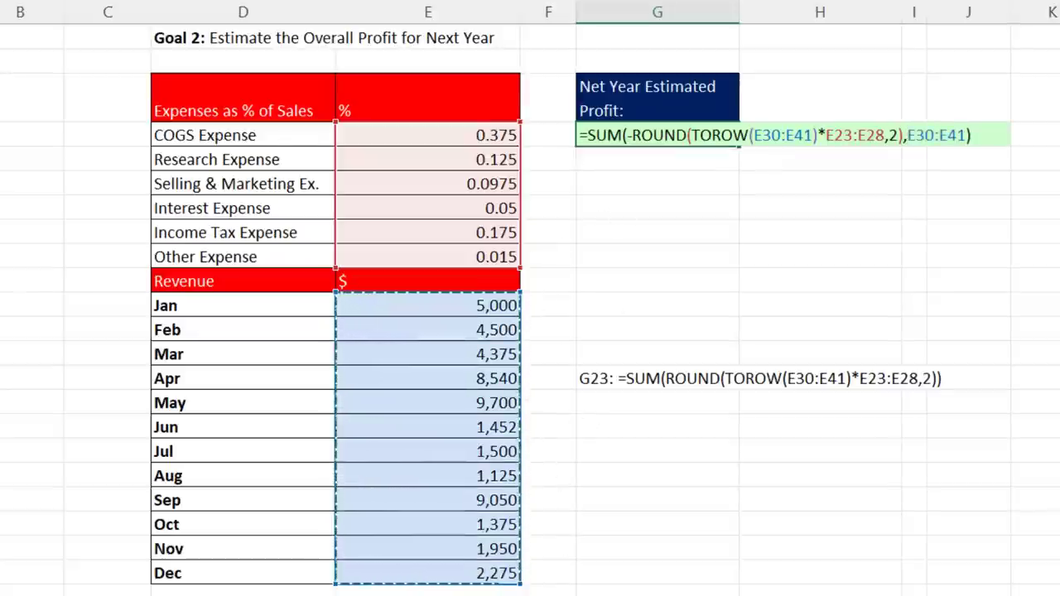
pyautogui.click(660, 135)
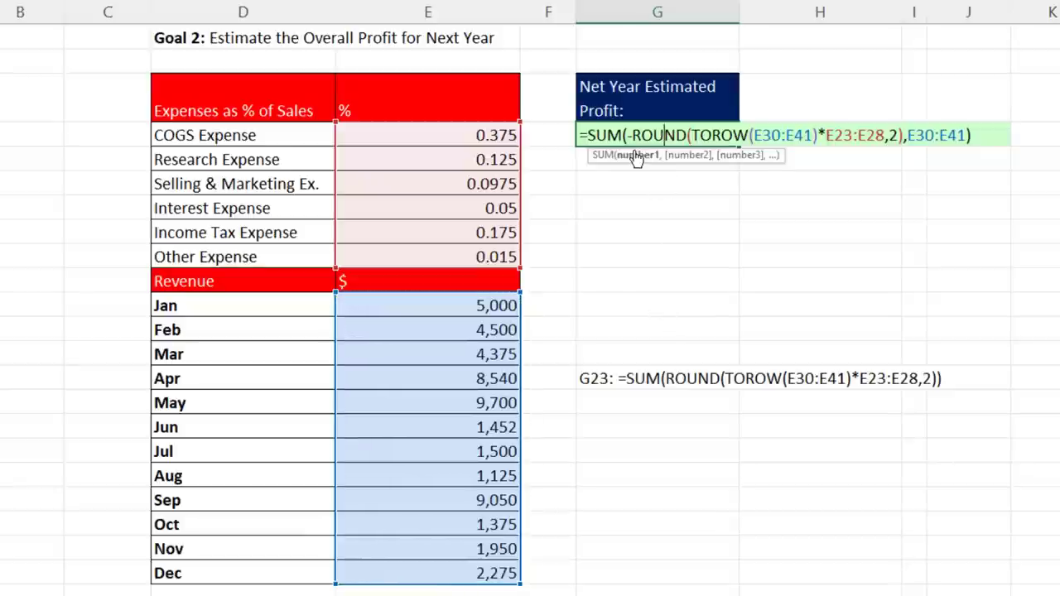
pyautogui.click(635, 157)
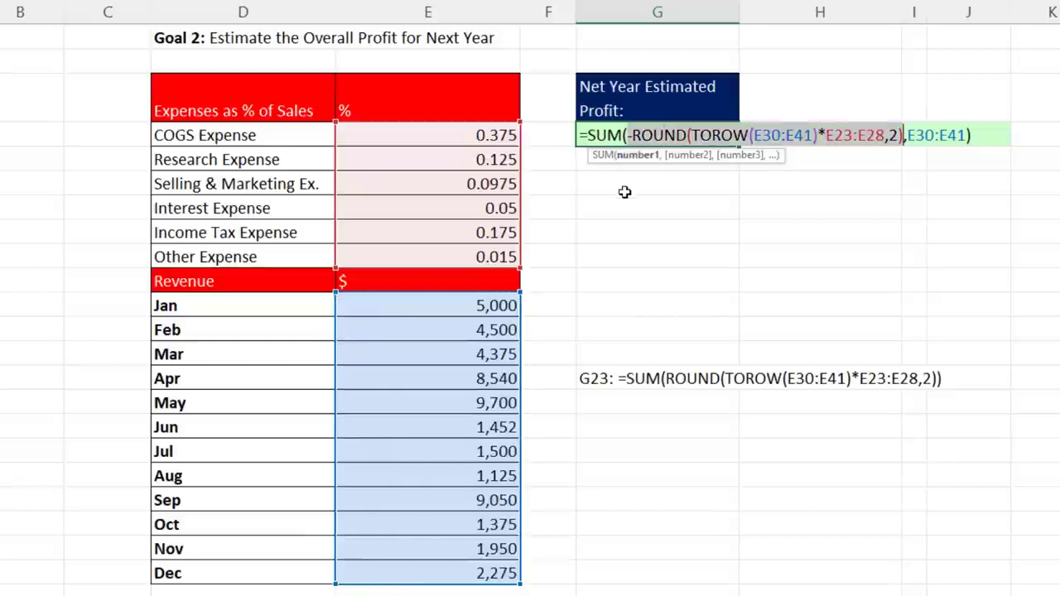
pyautogui.hotkey('ctrl', 'Return')
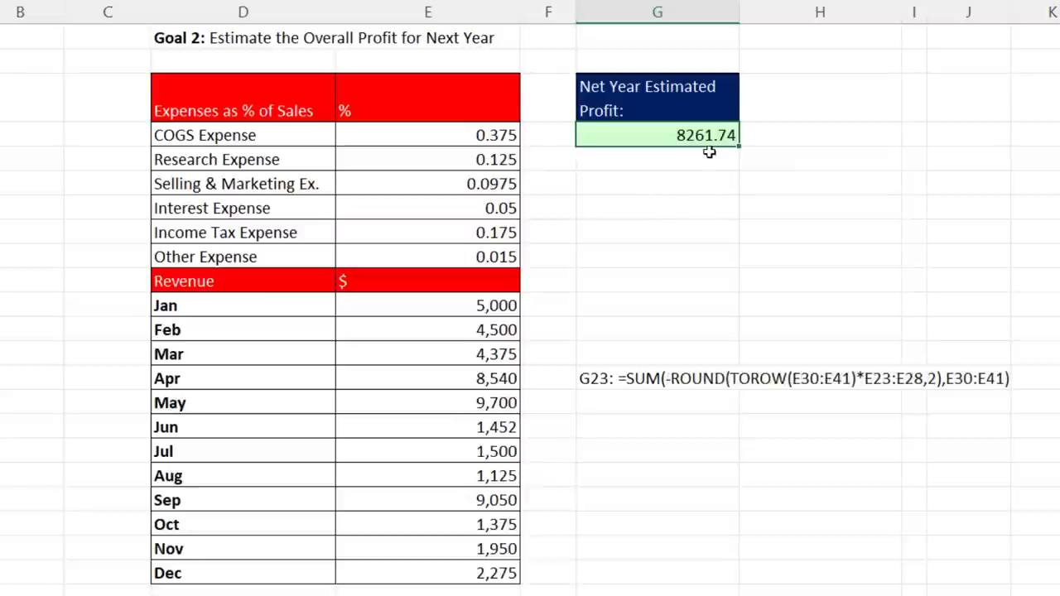
# Review the single-cell profit formula in G23 and the Goal 1 portfolio returns solution on the CompactSolutions sheet.
pyautogui.press('F2')
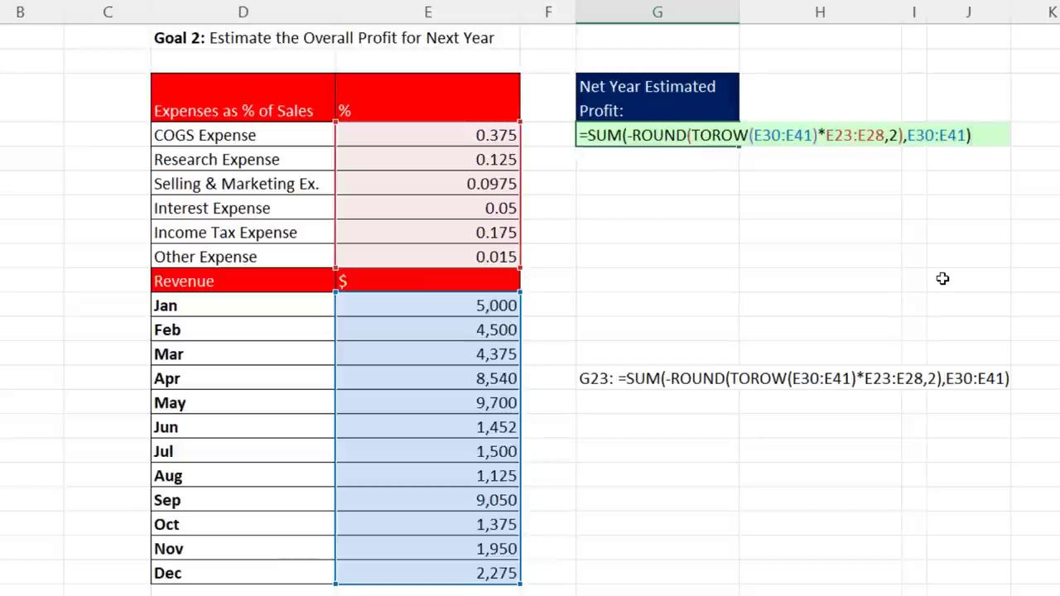
pyautogui.press('Escape')
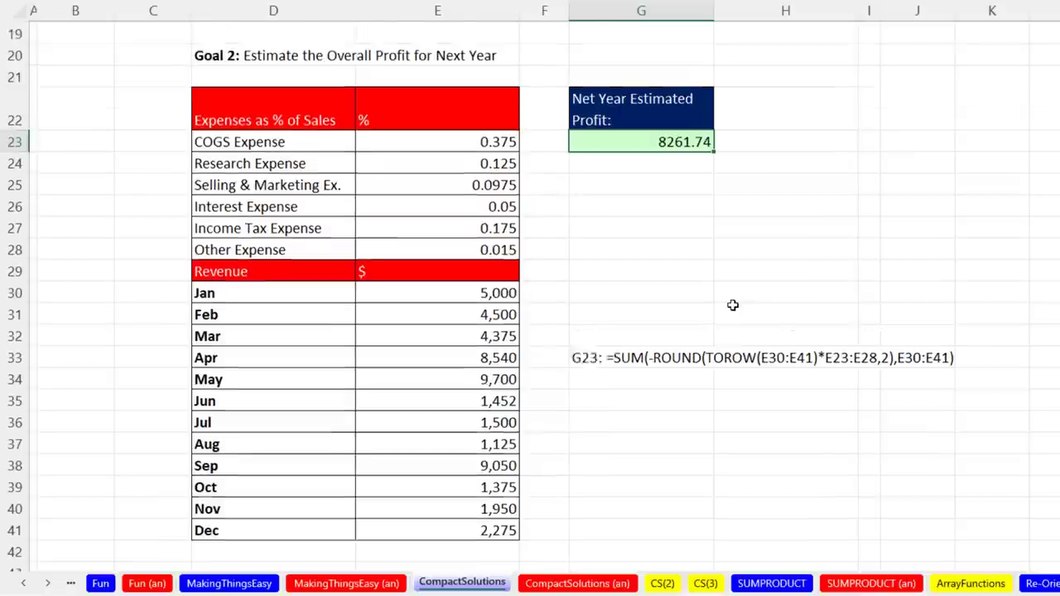
pyautogui.scroll(3, 942, 279)
pyautogui.scroll(2, 732, 324)
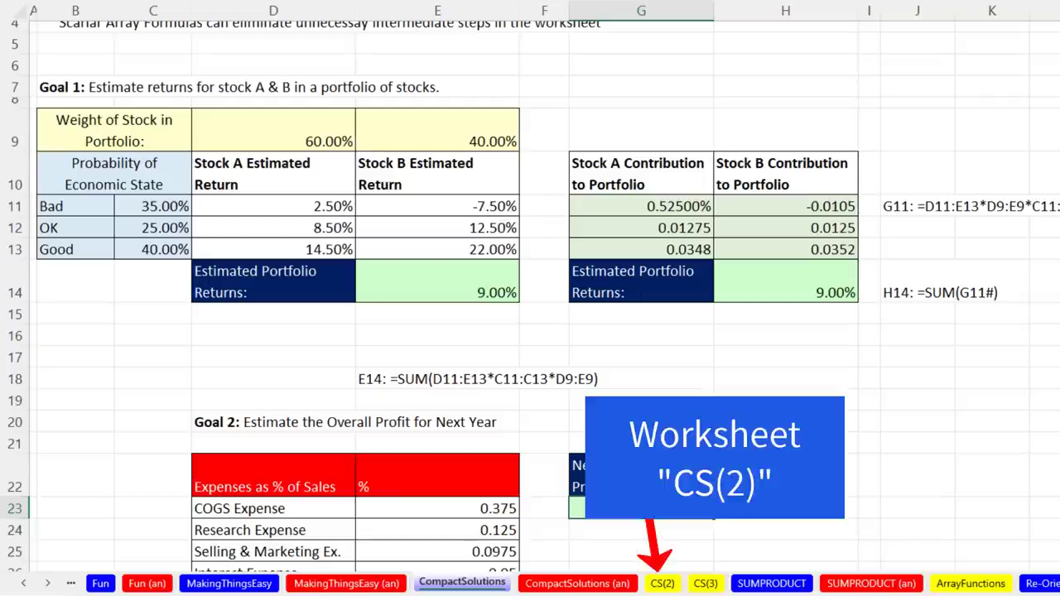
# On the CS(2) sheet, compare the multi-step standard deviation formula in M11 with the compact formulas in M16 and M17.
pyautogui.click(663, 584)
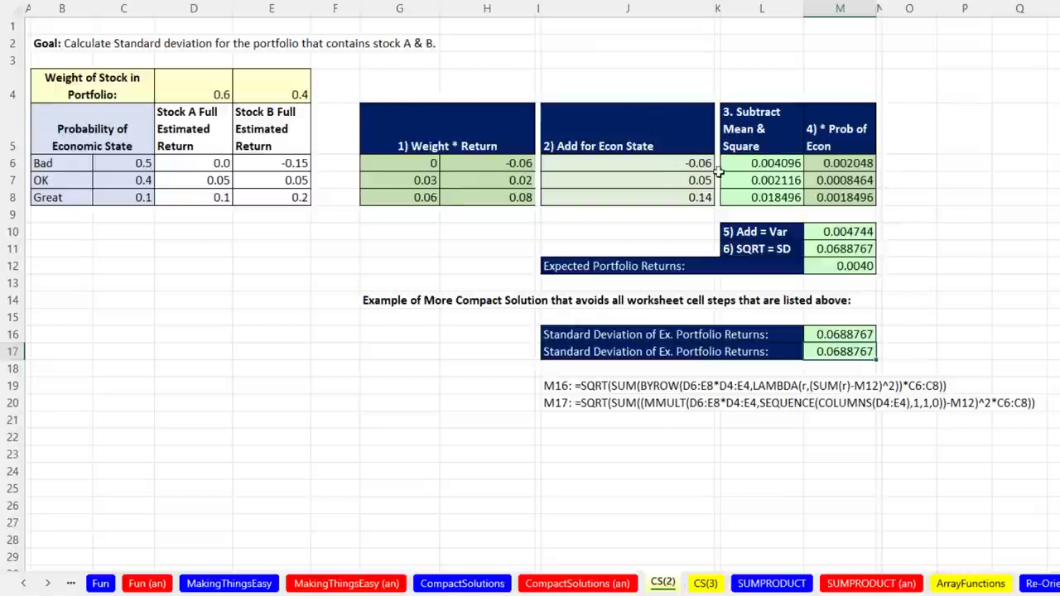
pyautogui.click(855, 253)
pyautogui.press('F2')
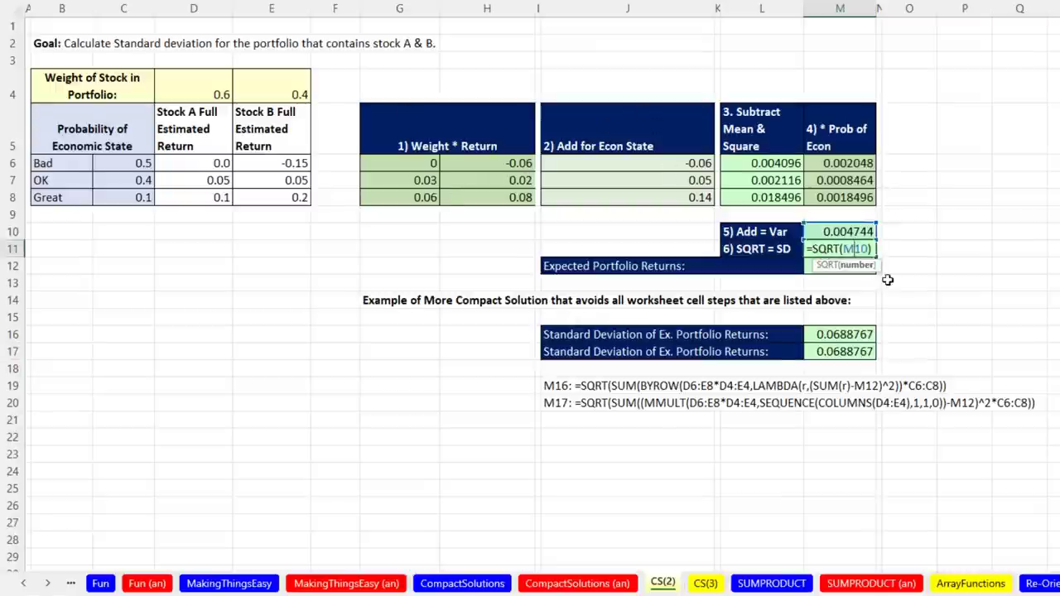
pyautogui.press('Return')
pyautogui.click(841, 338)
pyautogui.press('F2')
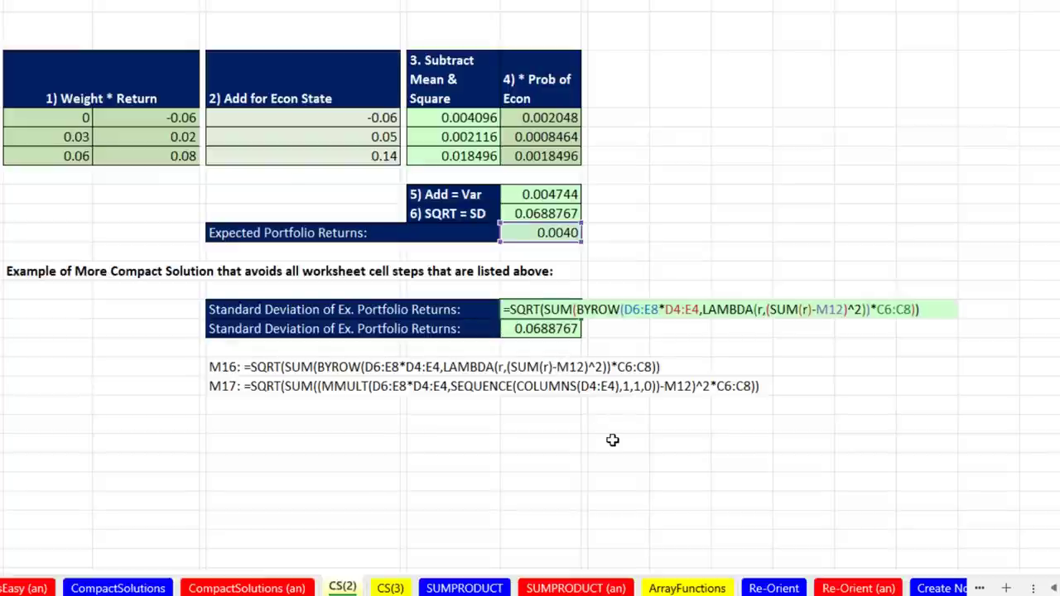
pyautogui.press('Return')
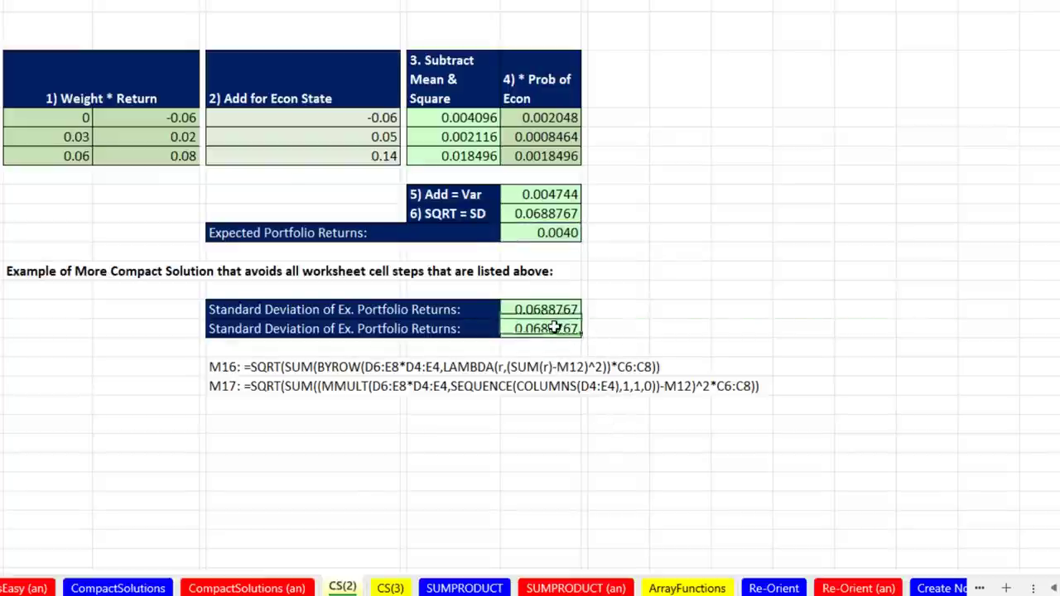
pyautogui.click(566, 331)
pyautogui.press('F2')
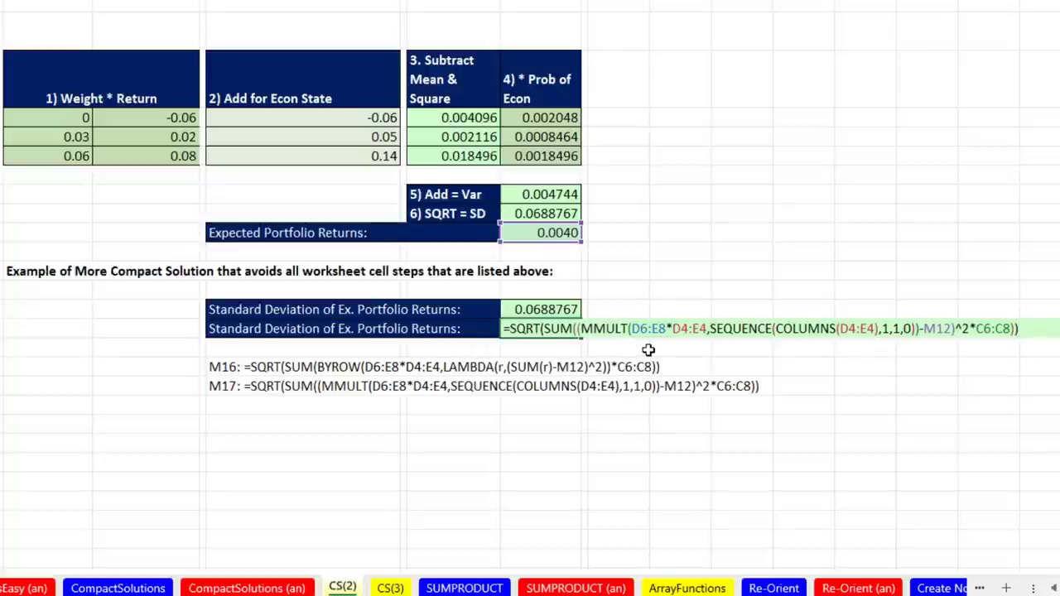
pyautogui.hotkey('ctrl', 'Return')
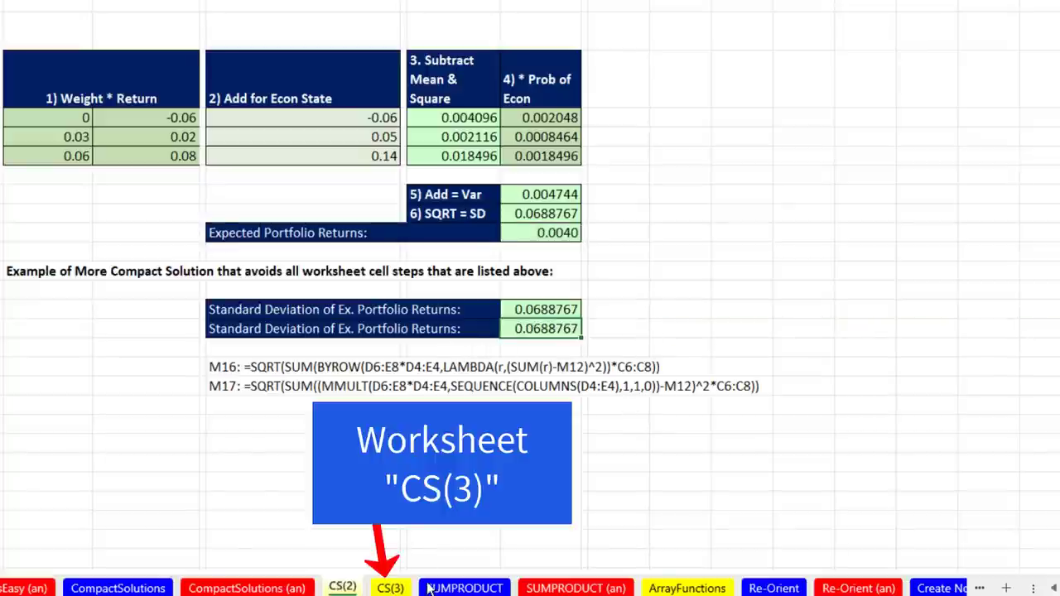
# Examine the multi-step and compact chi-square formulas in G33 and G37 on the CS(3) sheet, and revisit the CompactSolutions and MakingThingsEasy sheets.
pyautogui.click(393, 589)
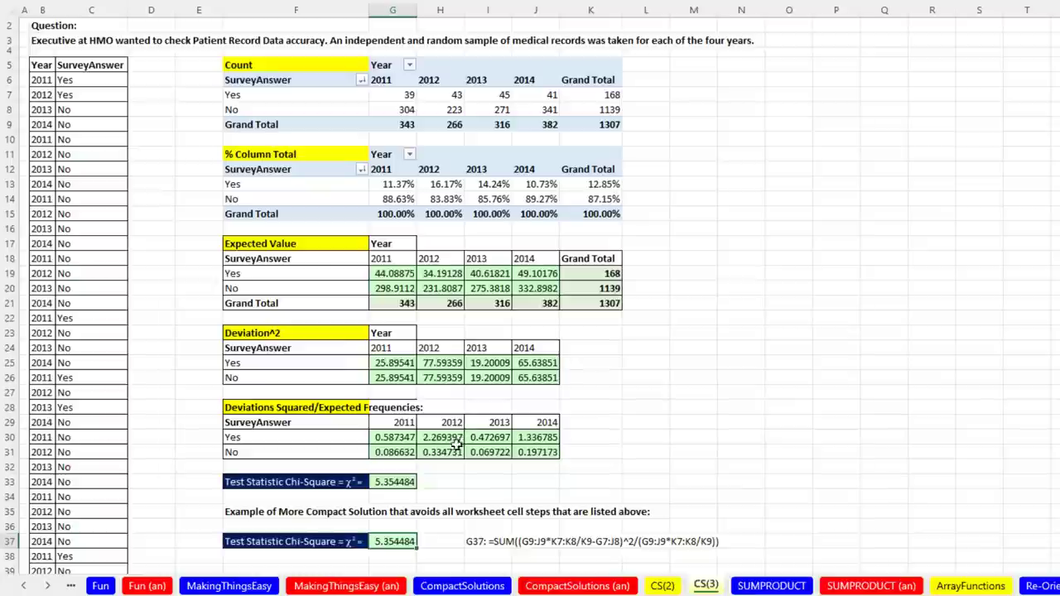
pyautogui.click(412, 482)
pyautogui.press('F2')
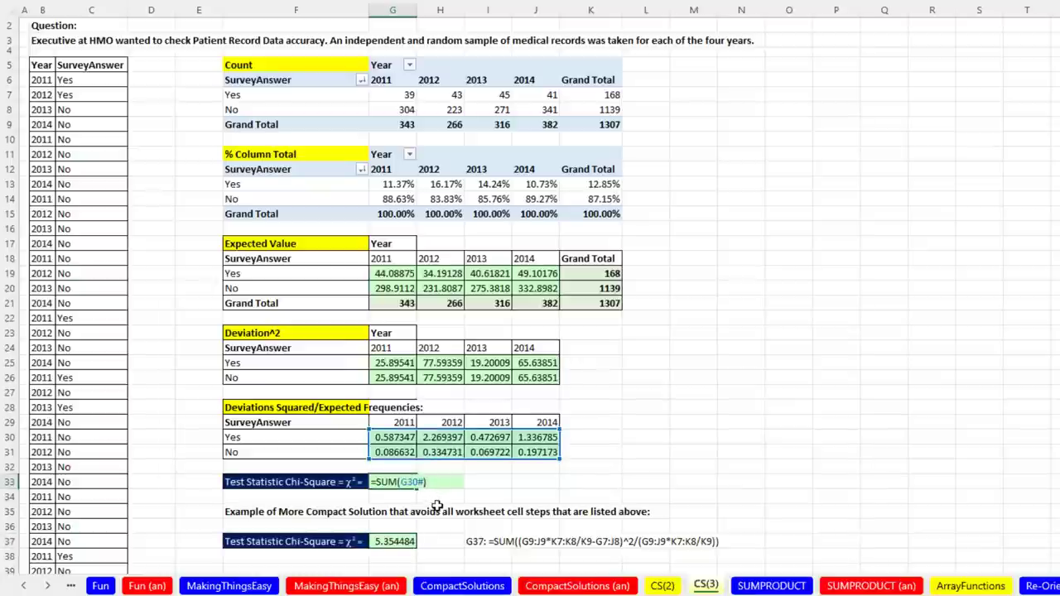
pyautogui.press('Return')
pyautogui.press('Down')
pyautogui.press('Down')
pyautogui.press('Down')
pyautogui.press('F2')
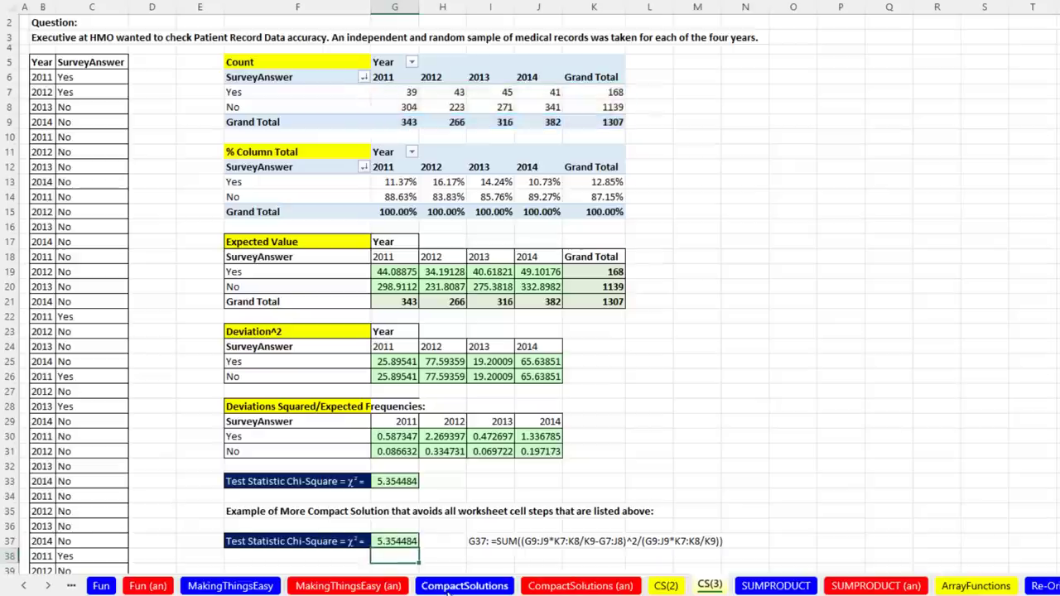
pyautogui.press('Escape')
pyautogui.hotkey('ctrl', 'pagedown')
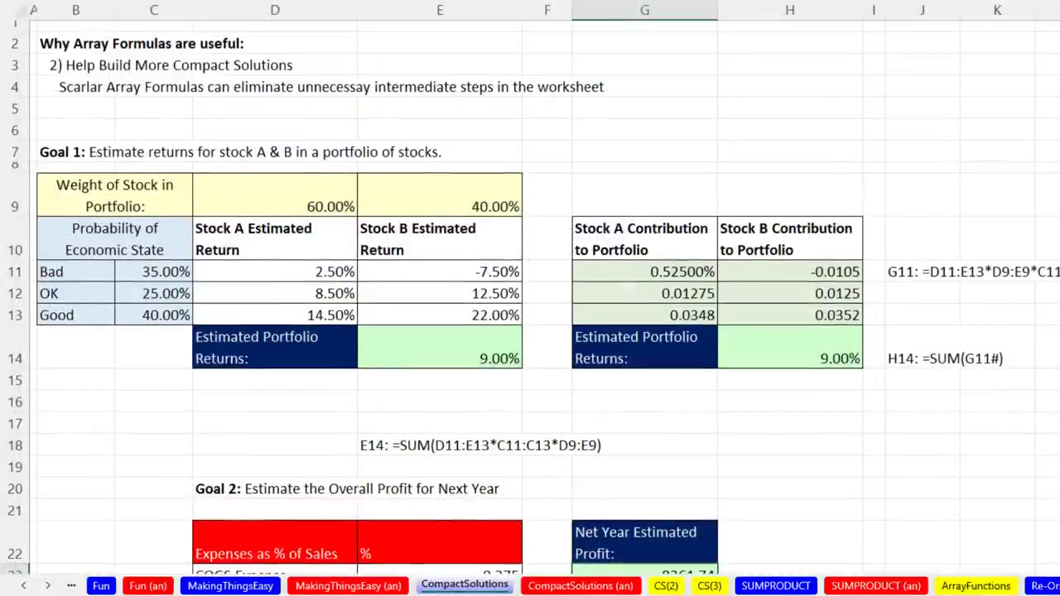
pyautogui.click(230, 586)
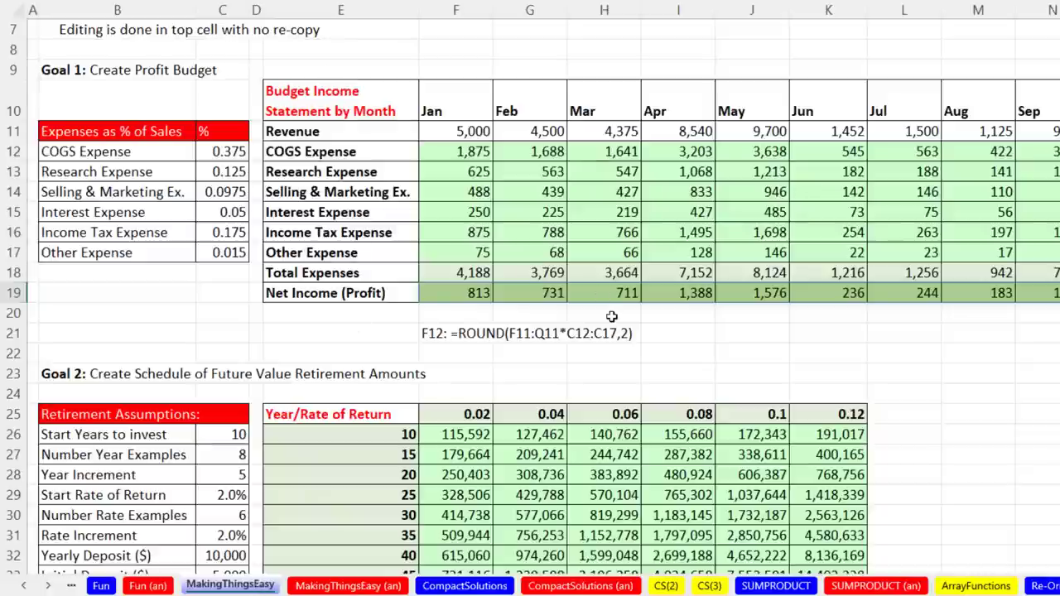
# On the SUMPRODUCT sheet, calculate total sales in F9 with =SUM(C9:C100560*D9:D100560).
pyautogui.click(777, 587)
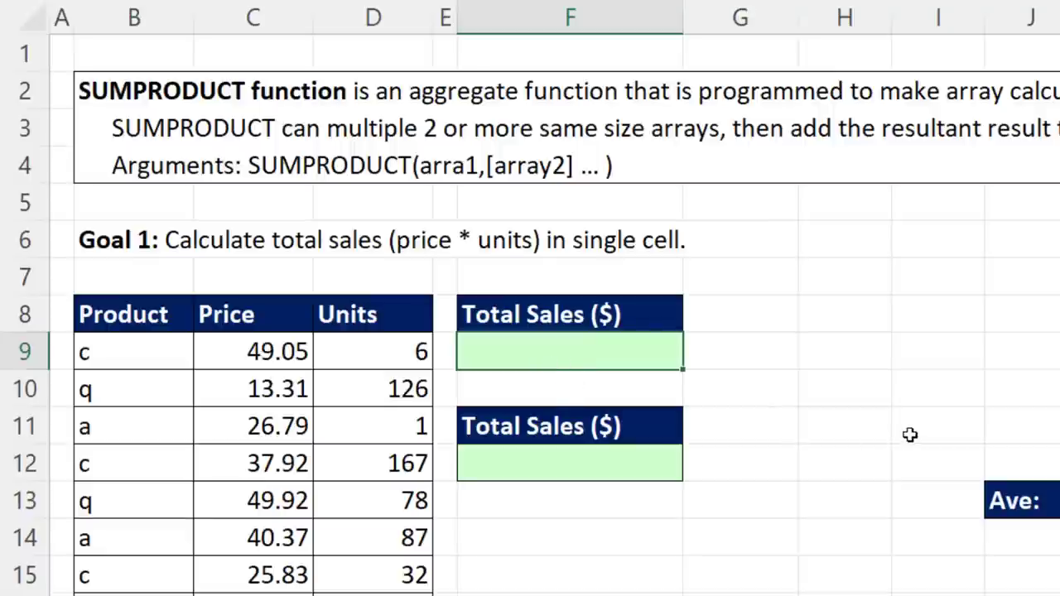
pyautogui.hotkey('alt', '=')
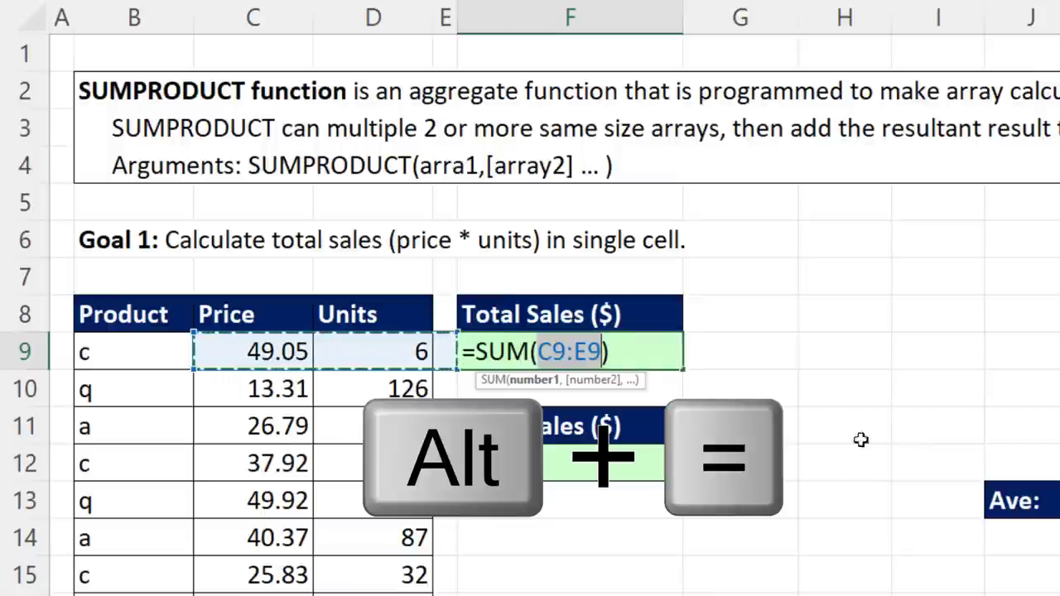
pyautogui.click(253, 339)
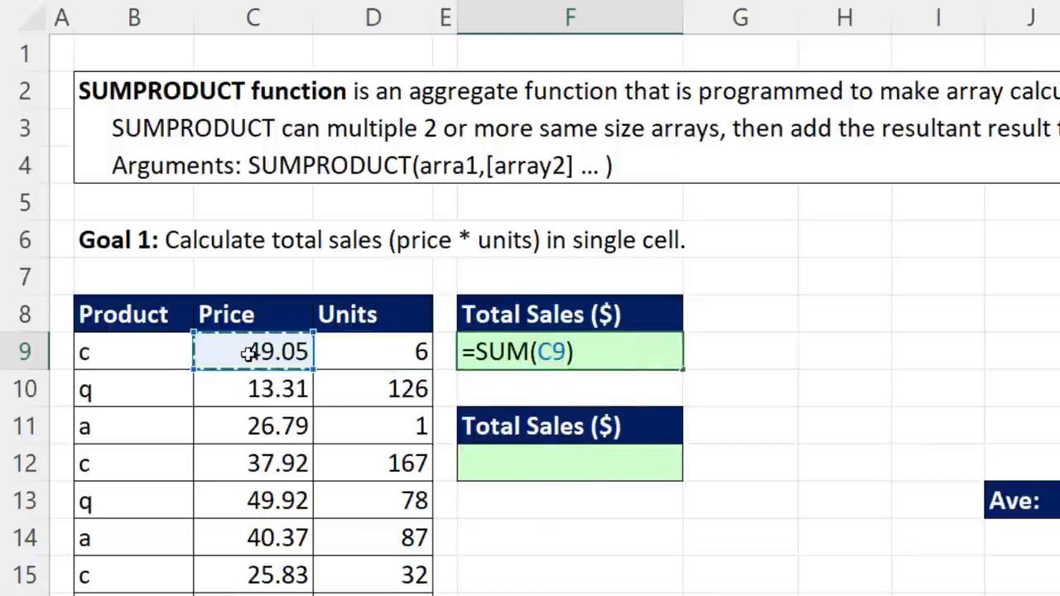
pyautogui.hotkey('ctrl', 'shift', 'Down')
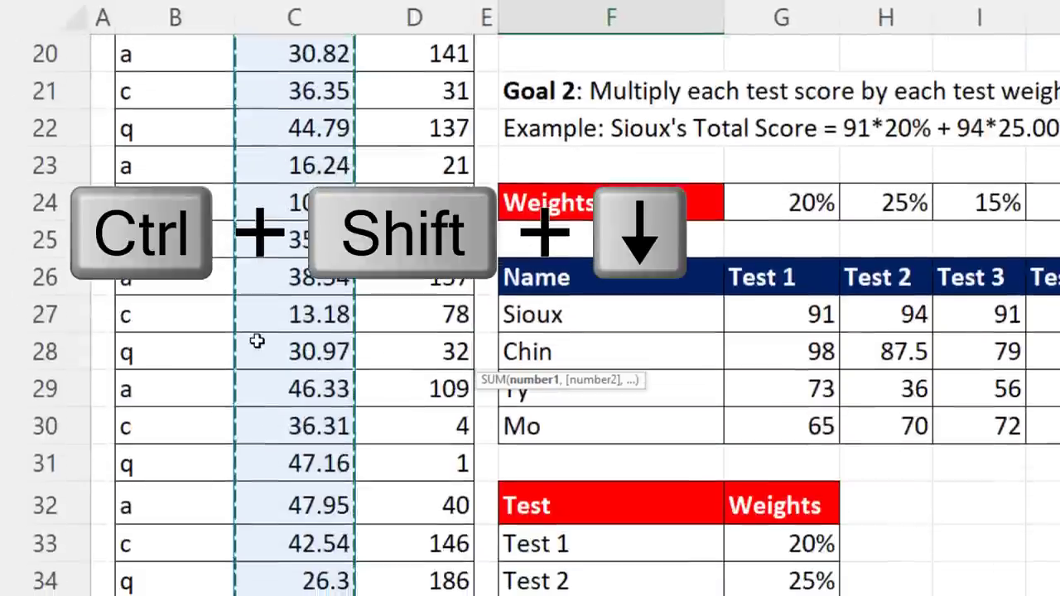
pyautogui.hotkey('ctrl', 'BackSpace')
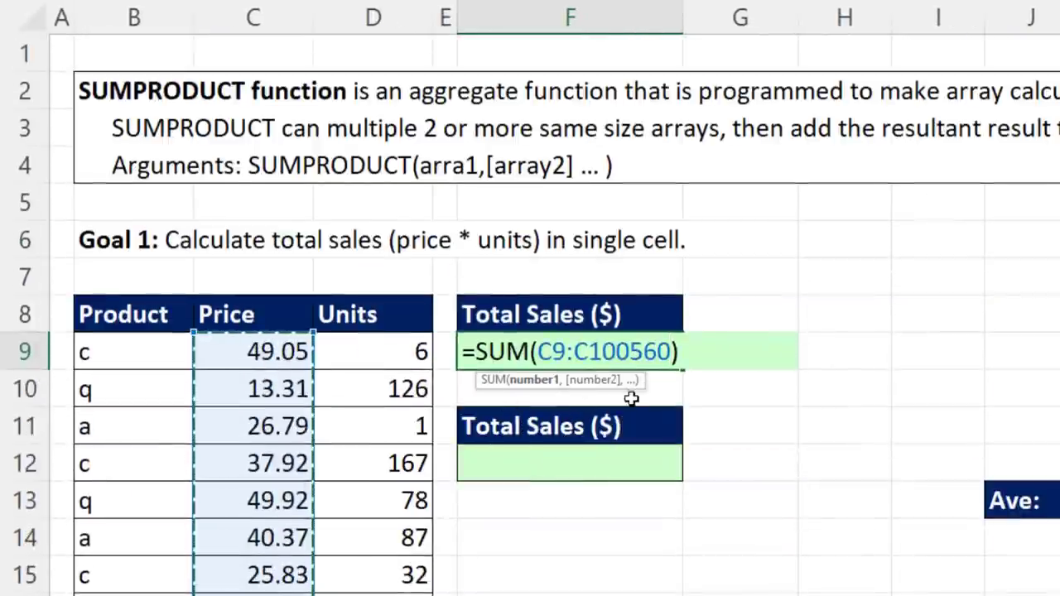
pyautogui.write('*')
pyautogui.click(361, 363)
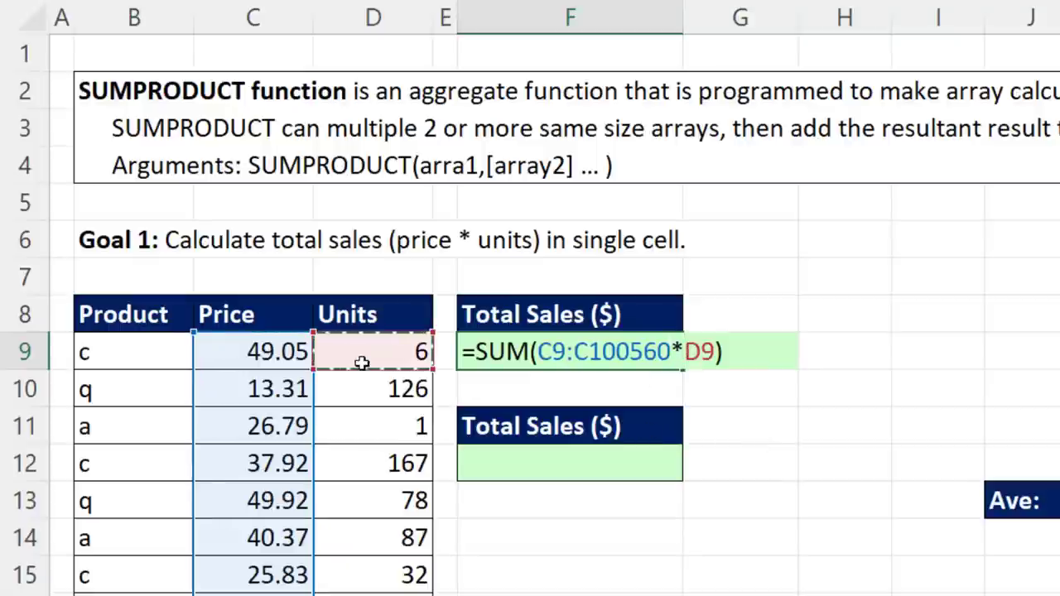
pyautogui.hotkey('ctrl', 'shift', 'Down')
pyautogui.hotkey('ctrl', 'BackSpace')
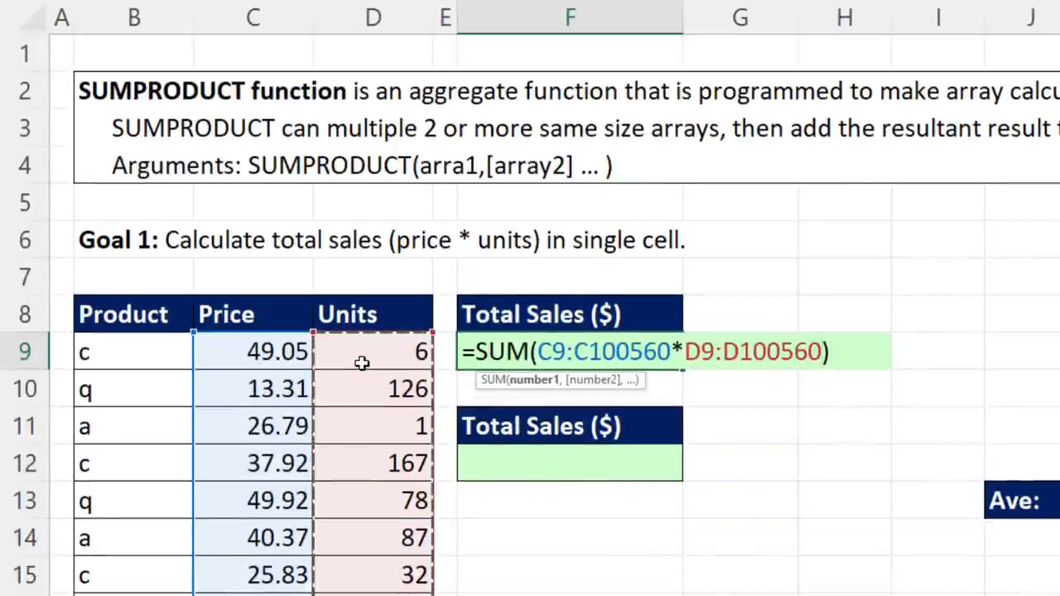
pyautogui.press('Return')
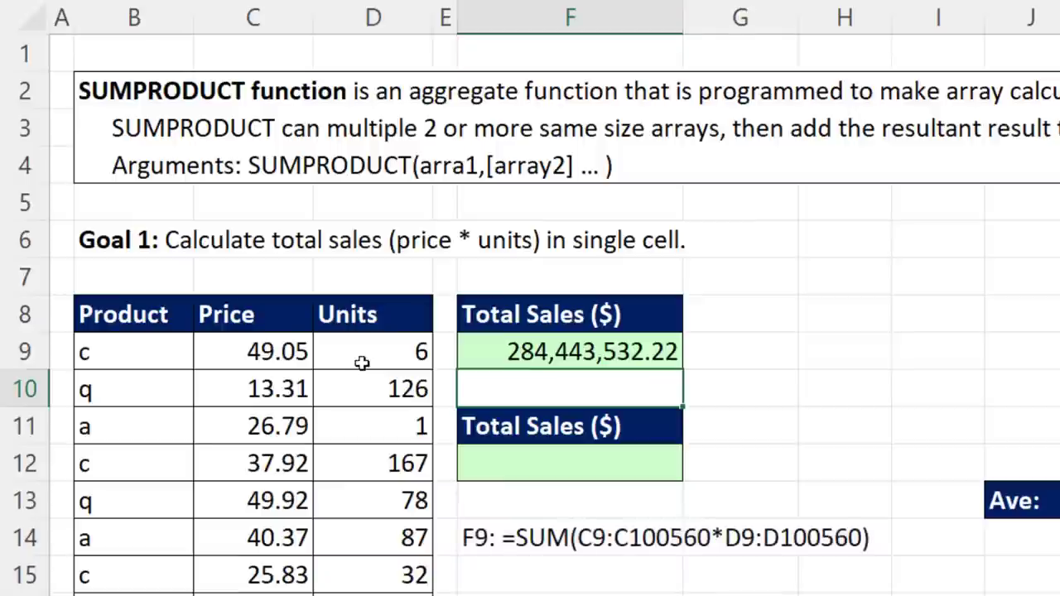
# Start a SUMPRODUCT formula in F12 with the full Price range C9:C100560 as the first array.
pyautogui.press('Down')
pyautogui.press('Down')
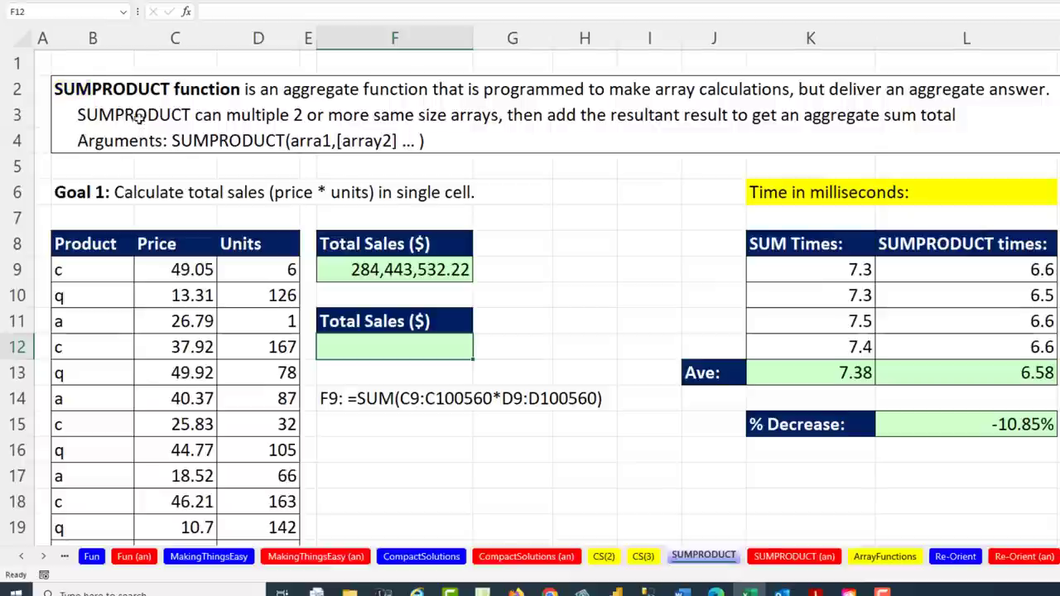
pyautogui.write('=sum')
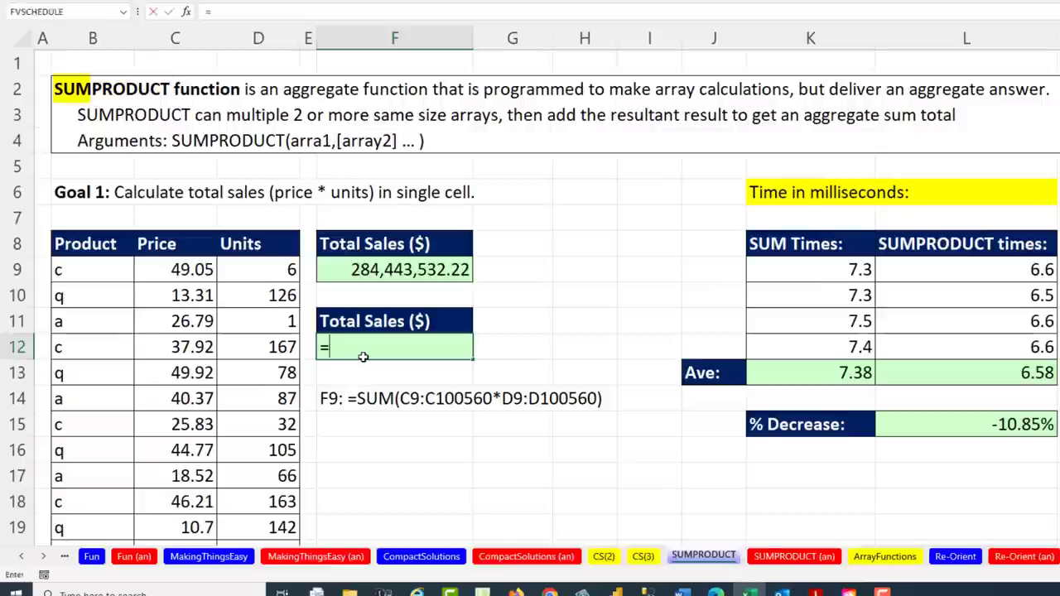
pyautogui.write('p')
pyautogui.press('Tab')
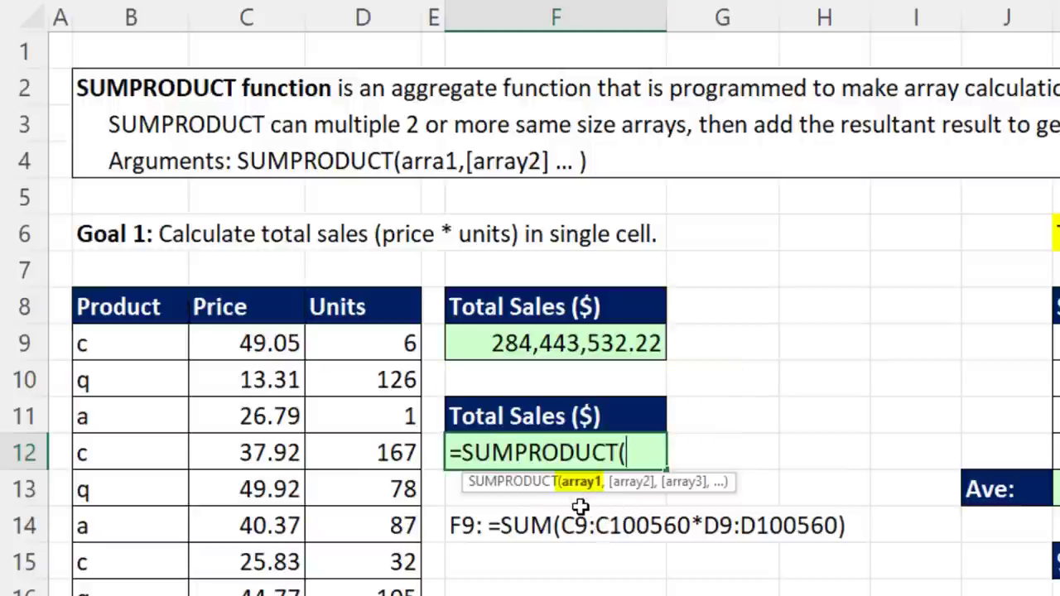
pyautogui.click(273, 346)
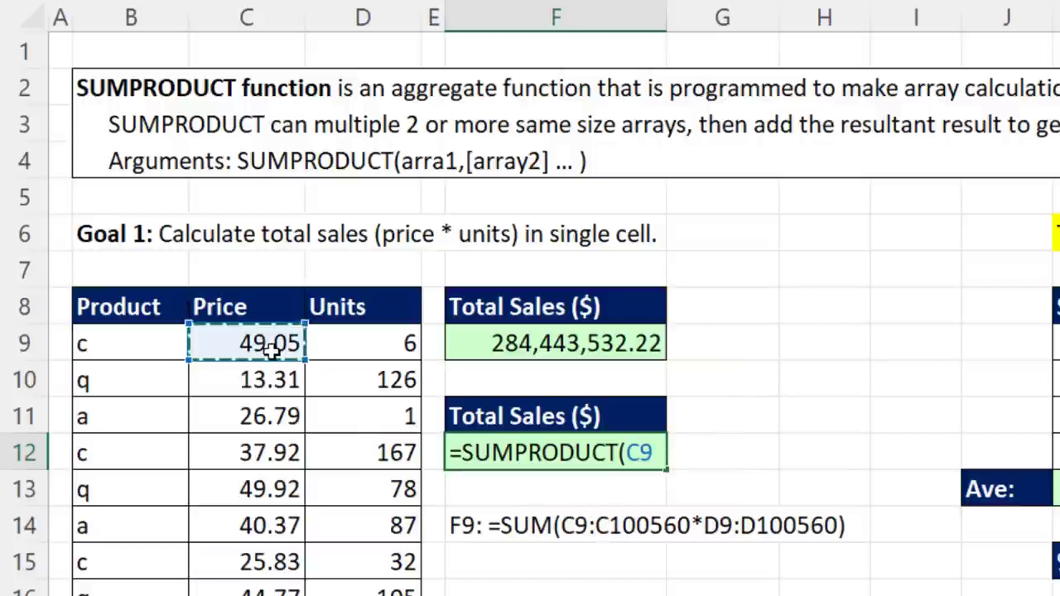
pyautogui.hotkey('ctrl', 'shift', 'Down')
pyautogui.scroll(-5, 273, 348)
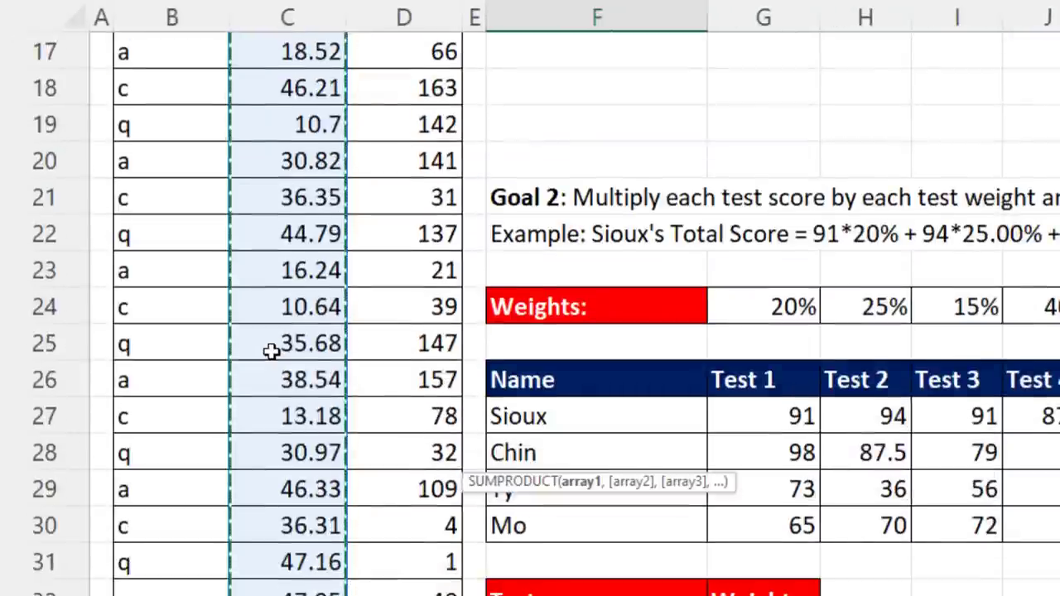
pyautogui.scroll(5, 273, 348)
pyautogui.write(',')
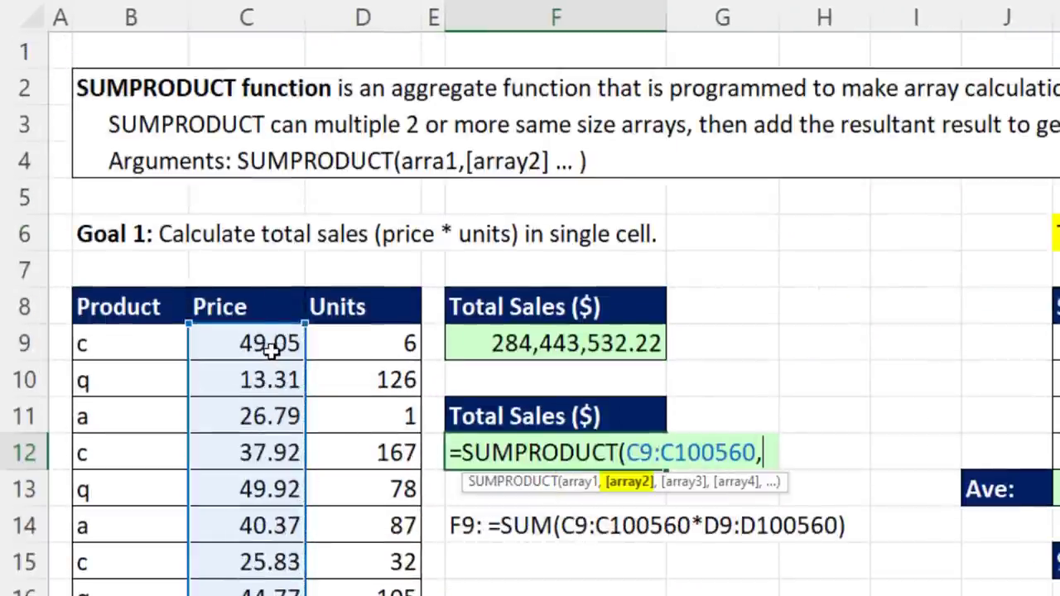
# Add the Units range D9:D100560 as the second array, check both arguments, and complete F12 as =SUMPRODUCT(C9:C100560,D9:D100560).
pyautogui.click(354, 339)
pyautogui.hotkey('ctrl', 'shift', 'Down')
pyautogui.scroll(-5, 354, 335)
pyautogui.scroll(5, 355, 335)
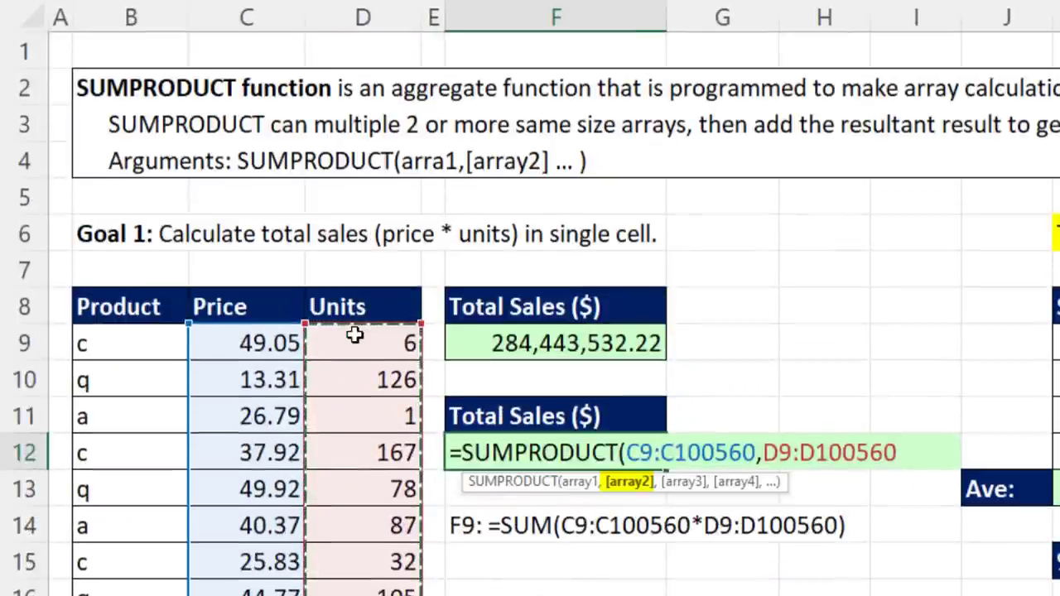
pyautogui.click(582, 482)
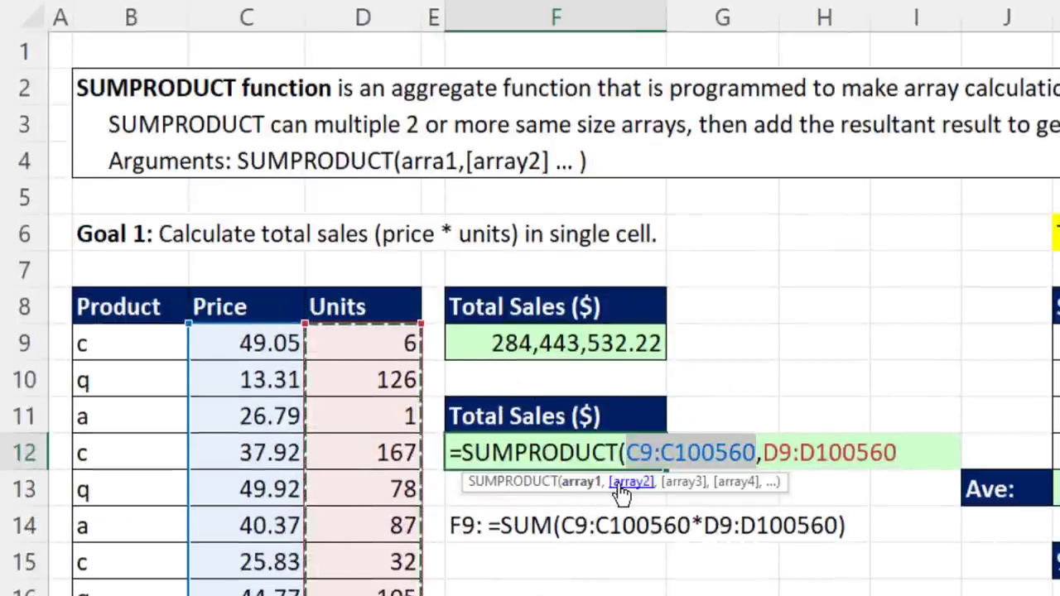
pyautogui.click(621, 489)
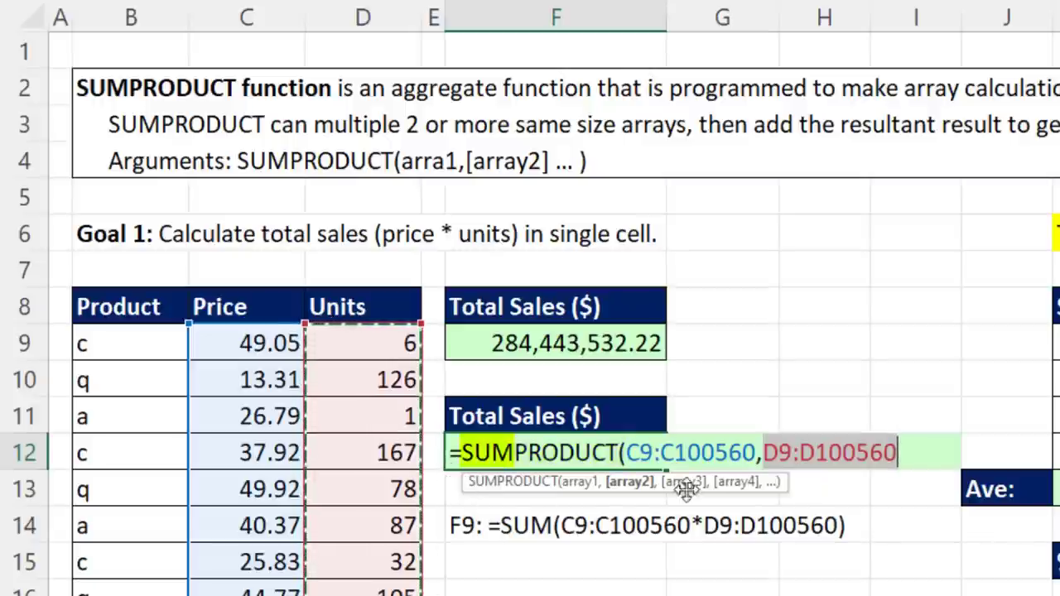
pyautogui.write(')')
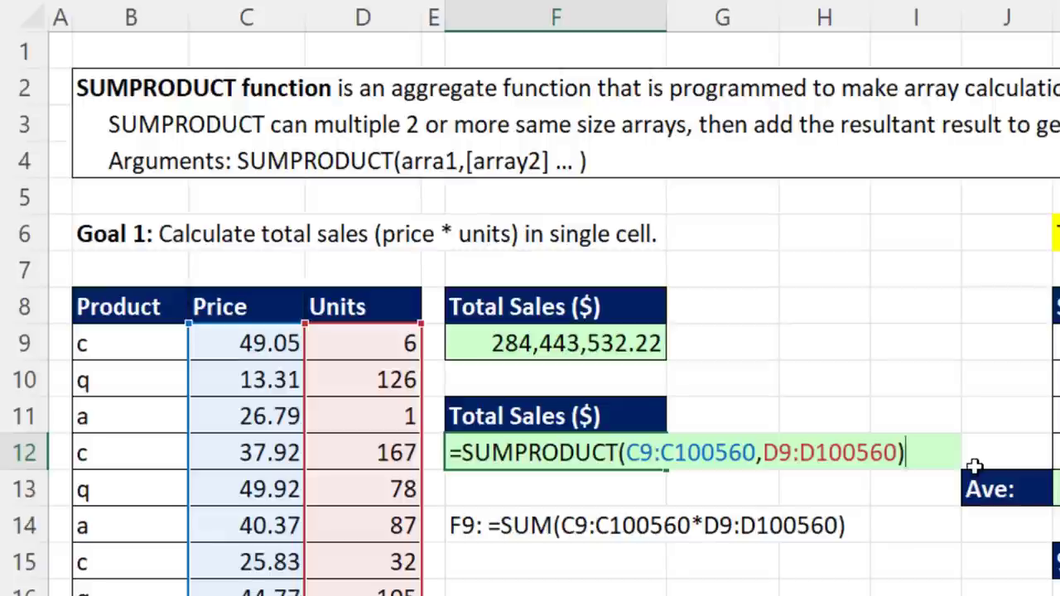
pyautogui.hotkey('ctrl', 'Return')
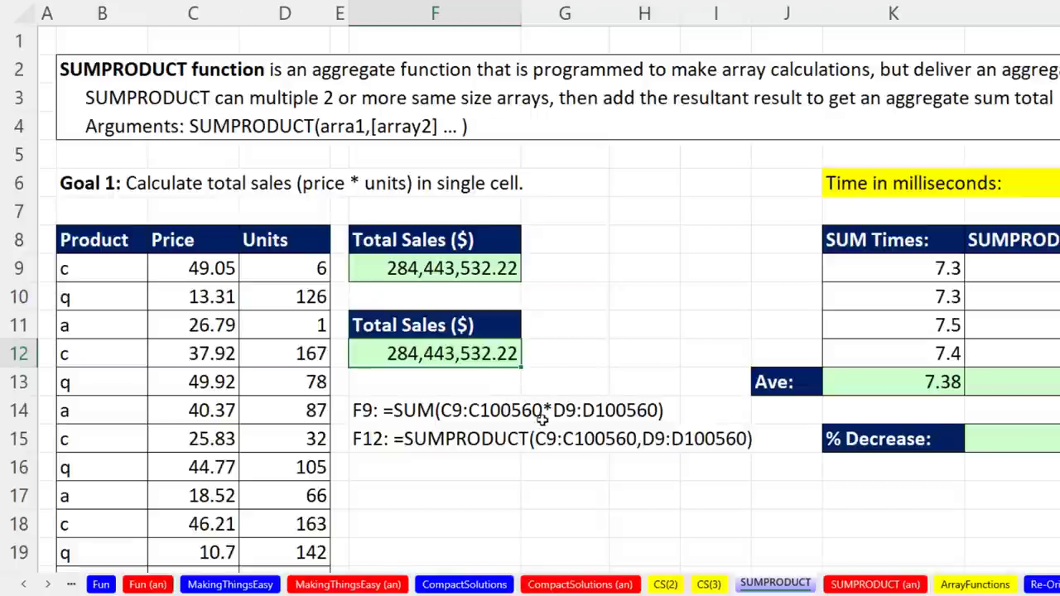
# Compare the SUM array formula in F9 with the SUMPRODUCT formula in F12.
pyautogui.doubleClick(434, 268)
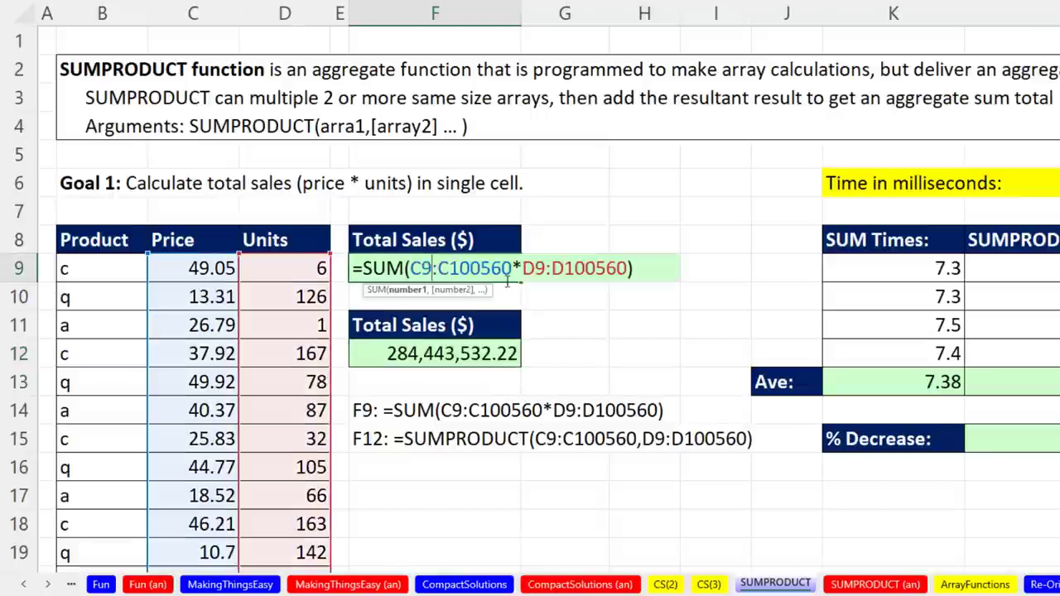
pyautogui.press('Escape')
pyautogui.doubleClick(470, 363)
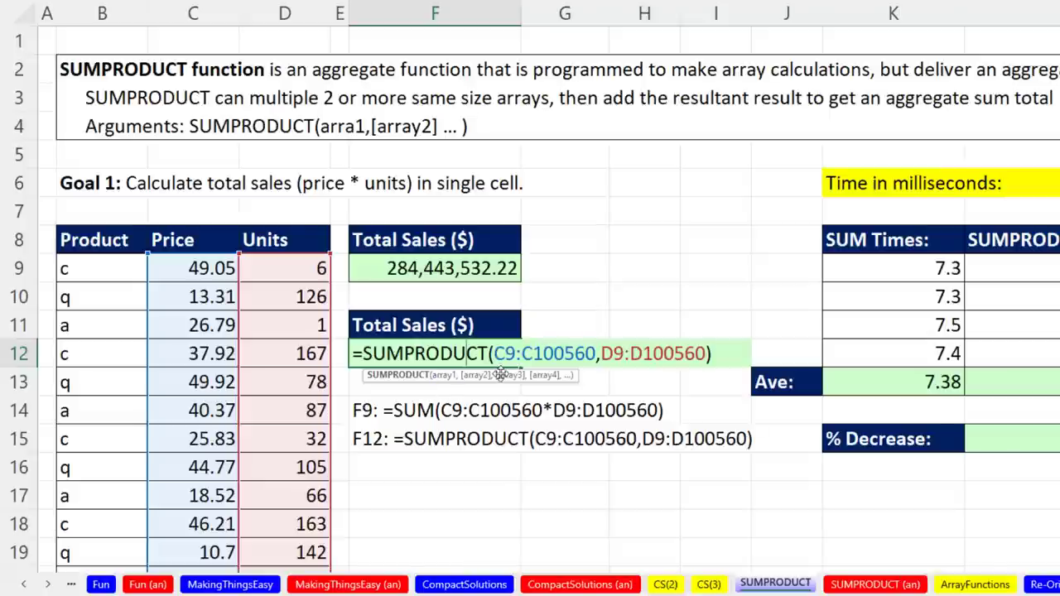
# Inspect the total sales formulas in F9 and F12 alongside the recorded SUM and SUMPRODUCT calculation times.
pyautogui.press('Return')
pyautogui.doubleClick(471, 285)
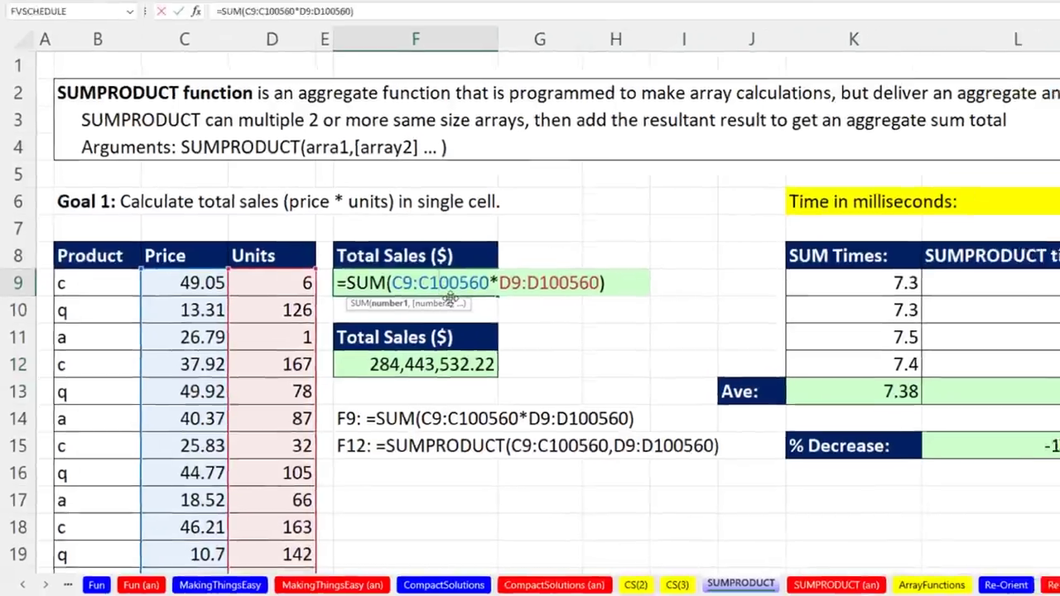
pyautogui.press('Escape')
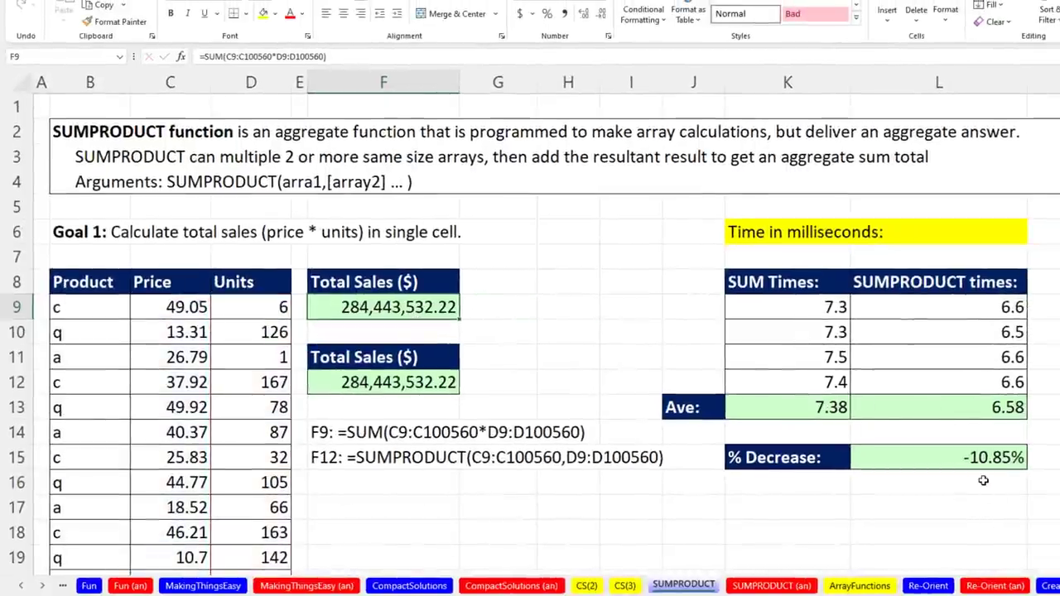
pyautogui.doubleClick(374, 381)
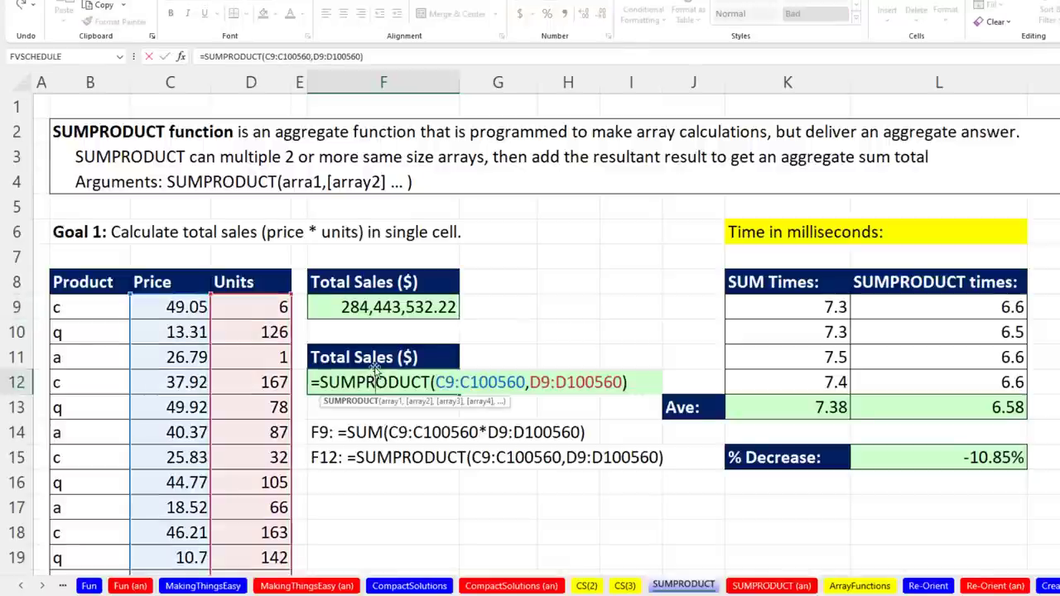
pyautogui.press('Escape')
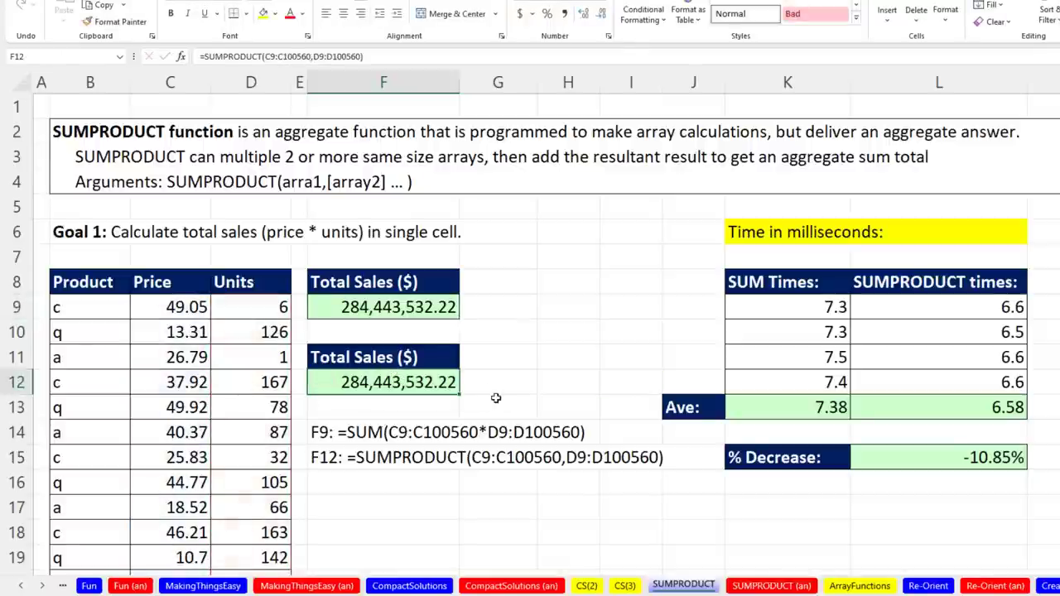
# Examine the existing weighted average formula in M27 of the Goal 2 test score table.
pyautogui.scroll(-5, 696, 426)
pyautogui.scroll(-2, 729, 426)
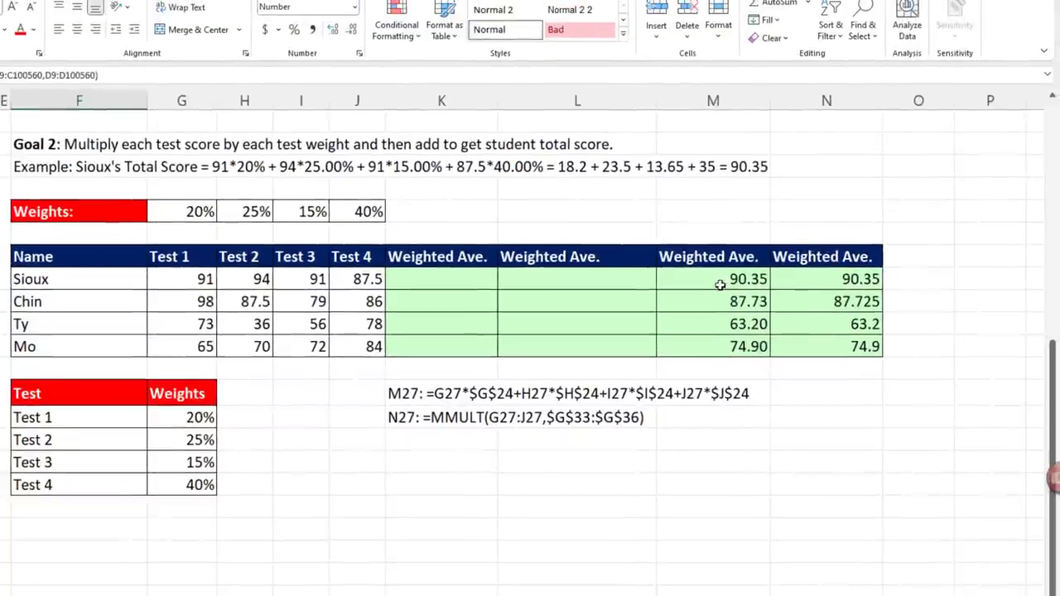
pyautogui.doubleClick(718, 282)
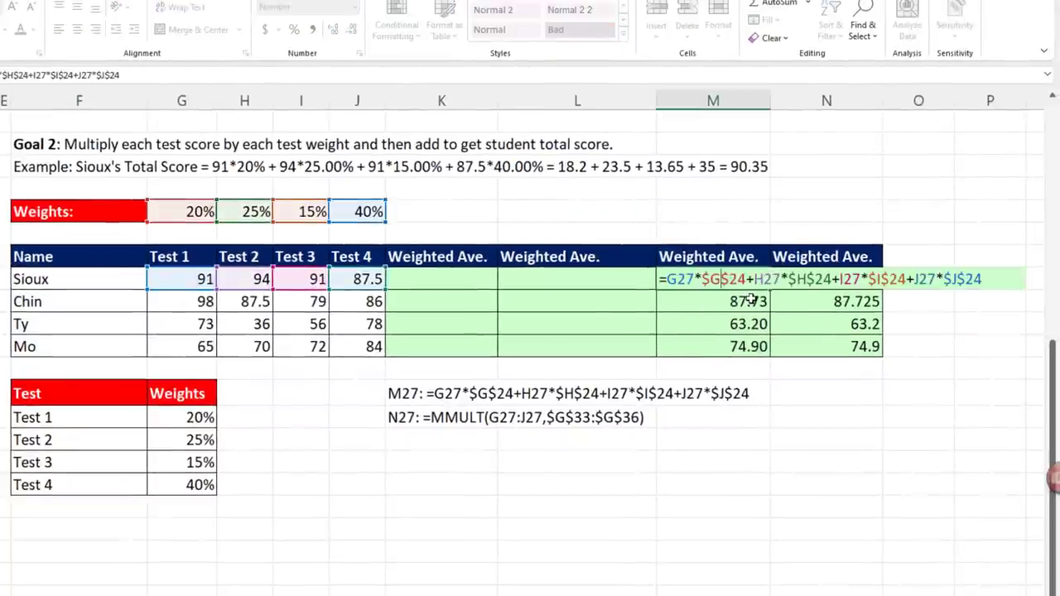
pyautogui.press('Return')
# Calculate the first student's weighted average in K27 with =SUMPRODUCT(G27:J27,$G$24:$J$24), keeping the weights range absolute.
pyautogui.click(431, 281)
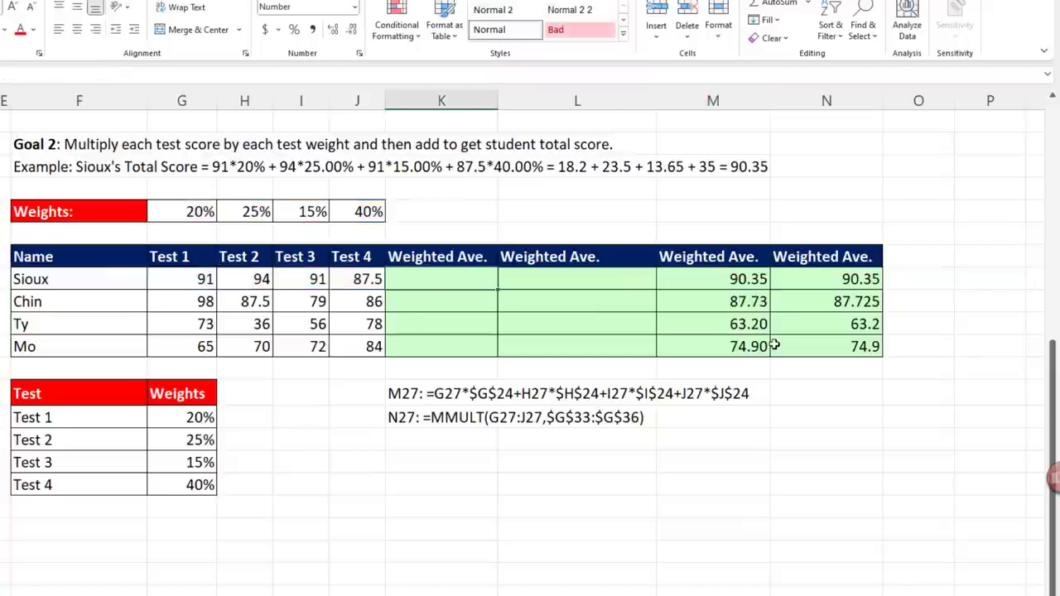
pyautogui.write('=sump')
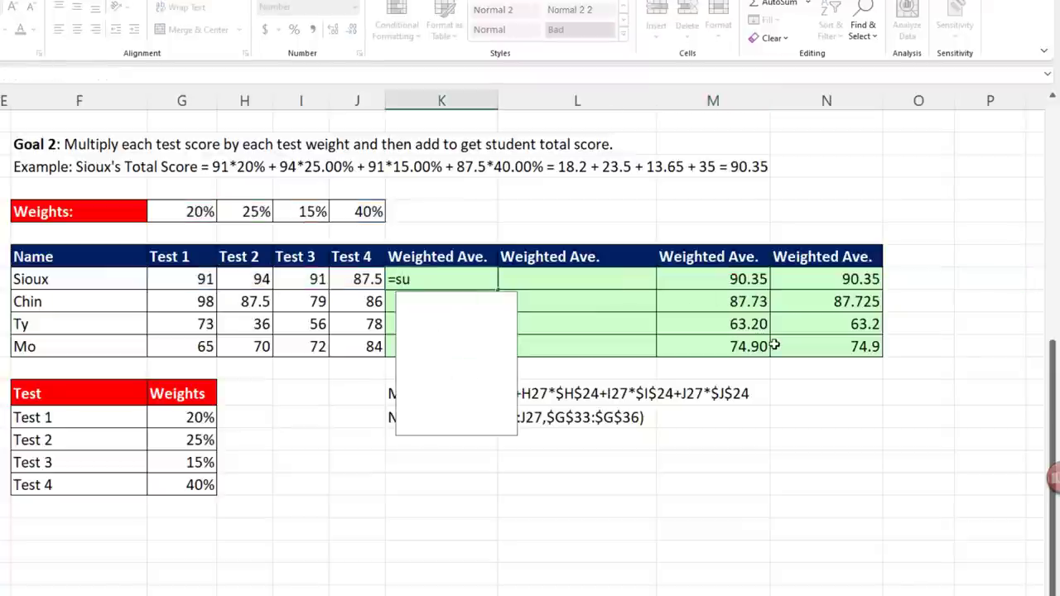
pyautogui.press('Tab')
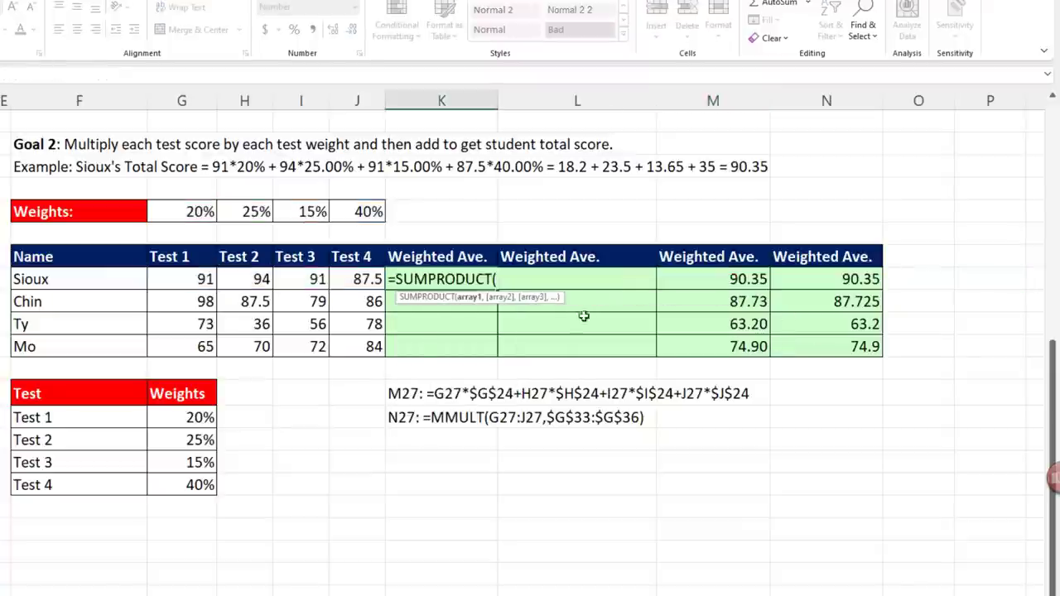
pyautogui.moveTo(179, 282); pyautogui.dragTo(352, 286)
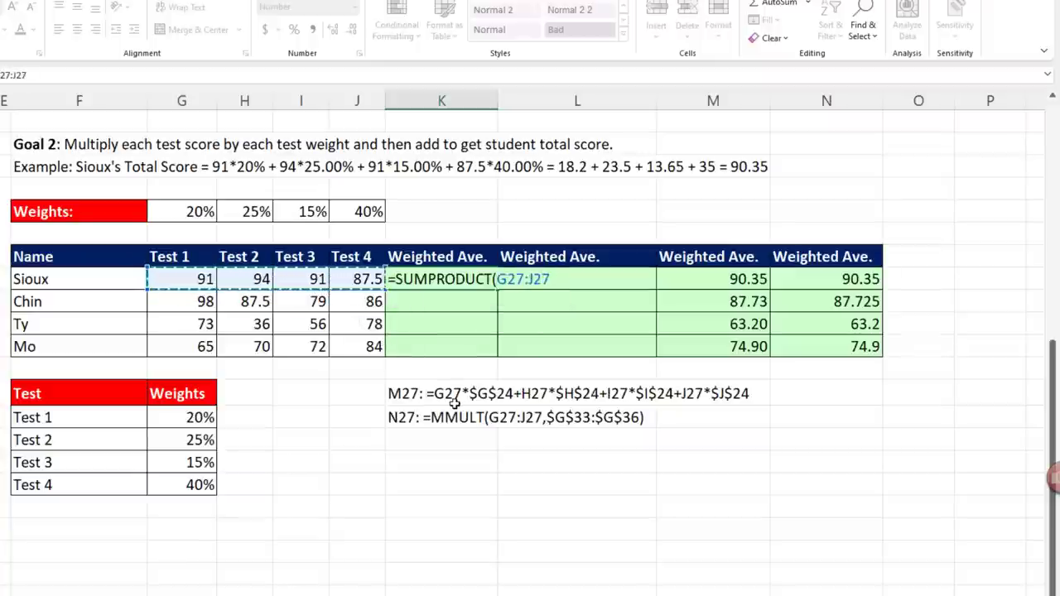
pyautogui.write(',')
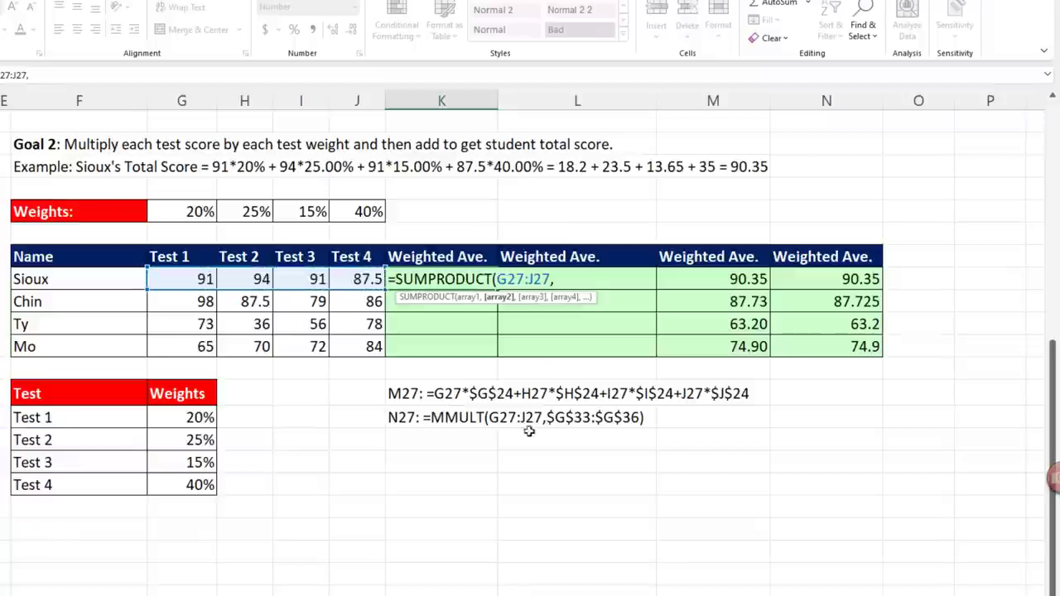
pyautogui.moveTo(199, 212); pyautogui.dragTo(365, 212)
pyautogui.press('F4')
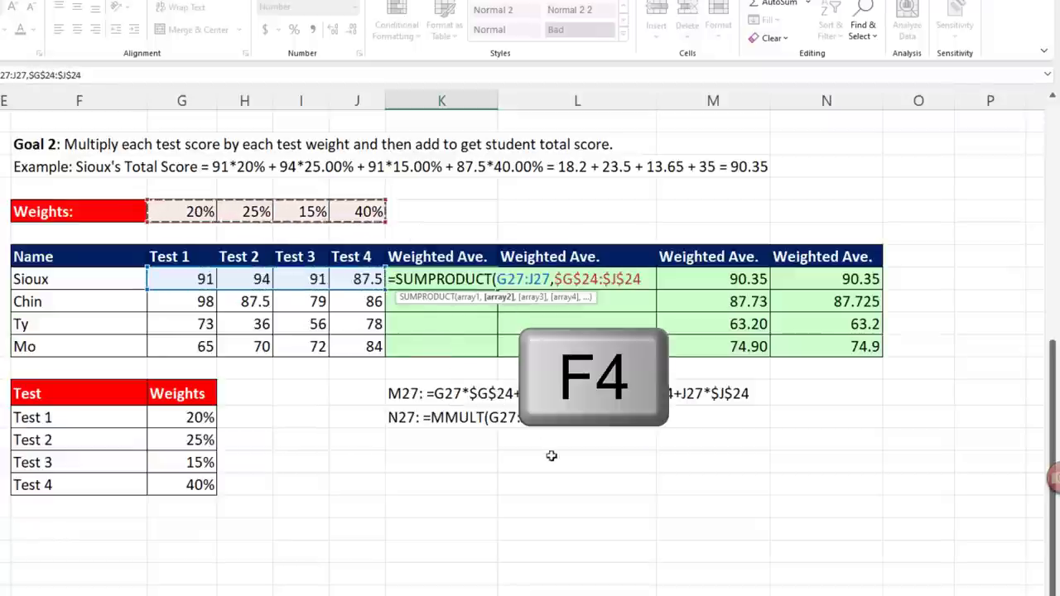
pyautogui.write(')')
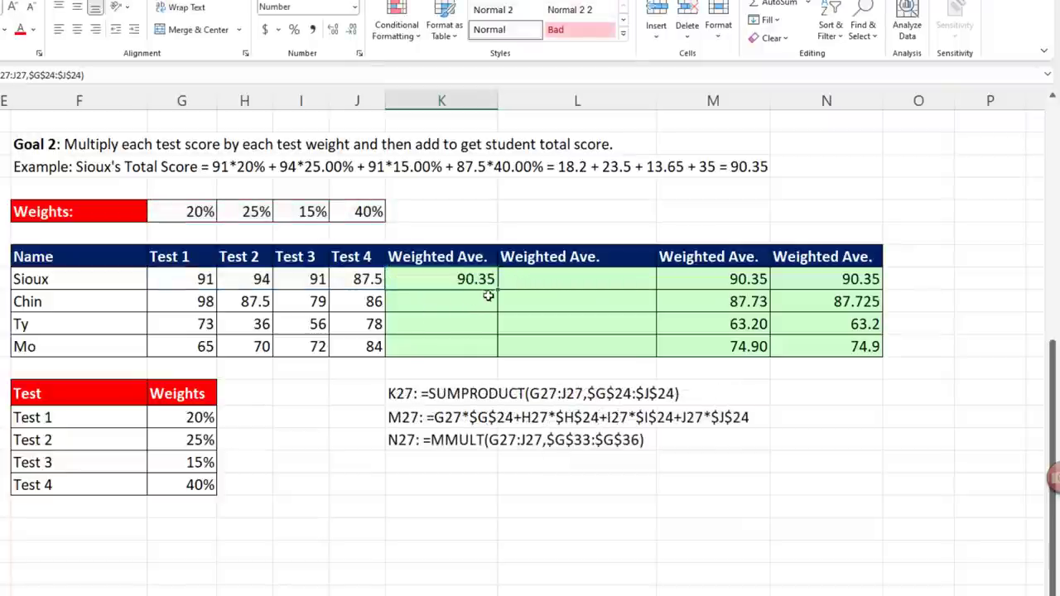
# Fill the K27 formula down to K30 and check the cell references in the last row.
pyautogui.doubleClick(496, 291)
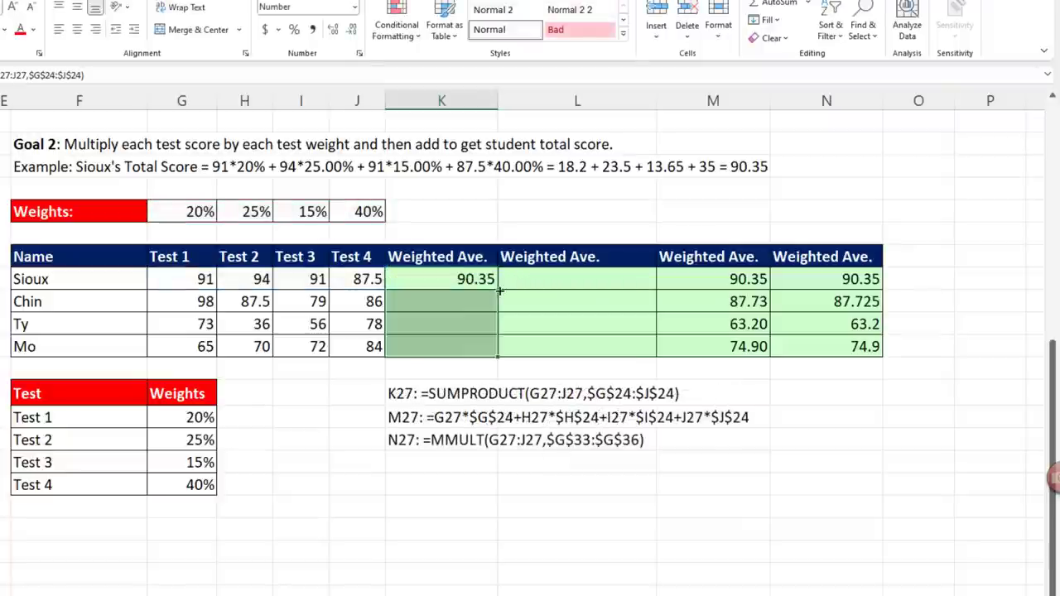
pyautogui.click(429, 348)
pyautogui.press('F2')
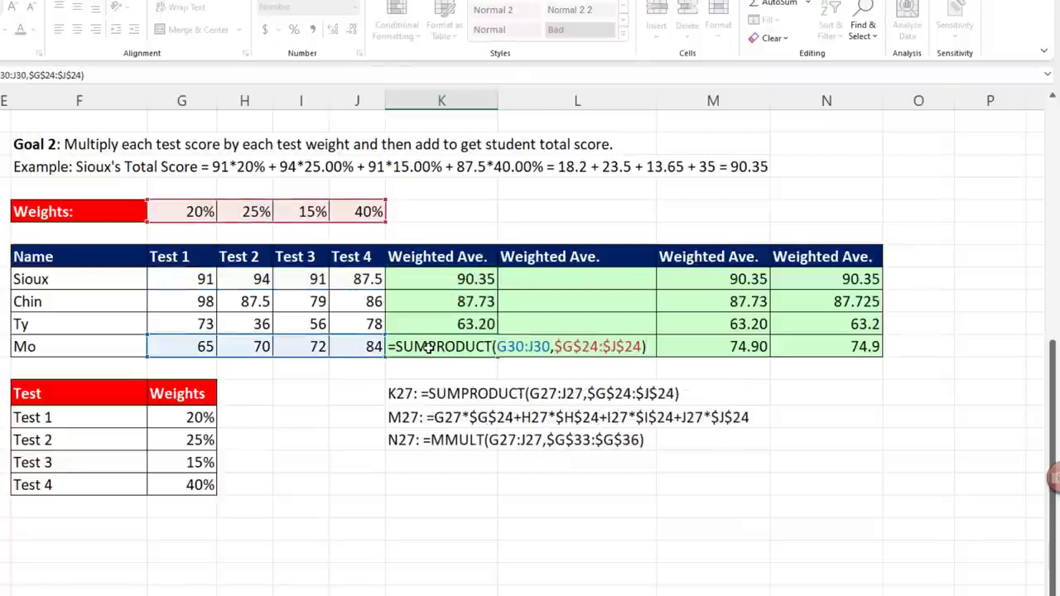
pyautogui.press('Escape')
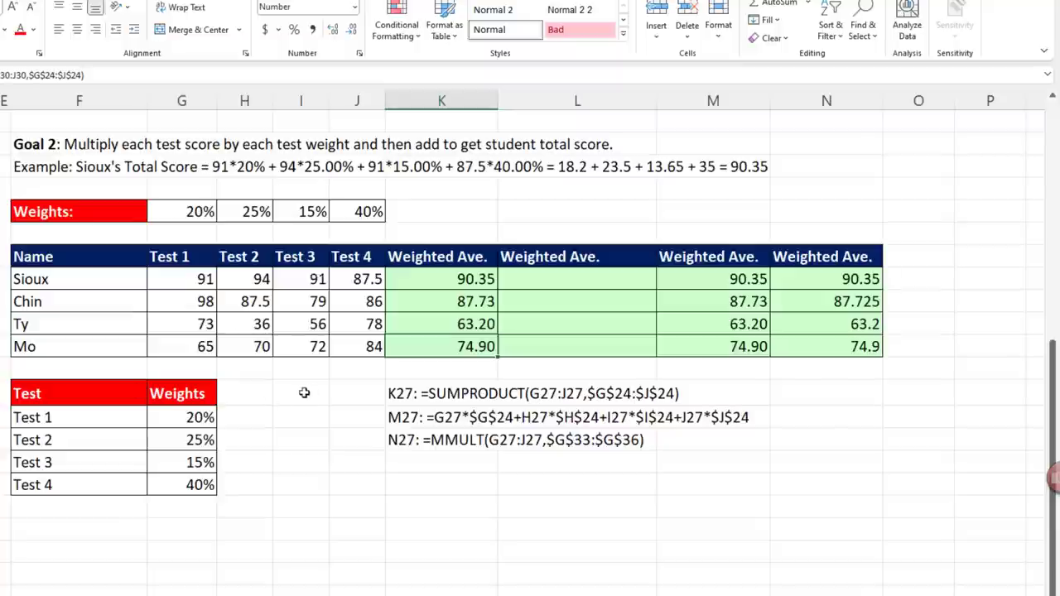
# Compare the orientation of the vertical weights in G33:G36 with the horizontal test scores in G27:J27.
pyautogui.moveTo(177, 418); pyautogui.dragTo(176, 489)
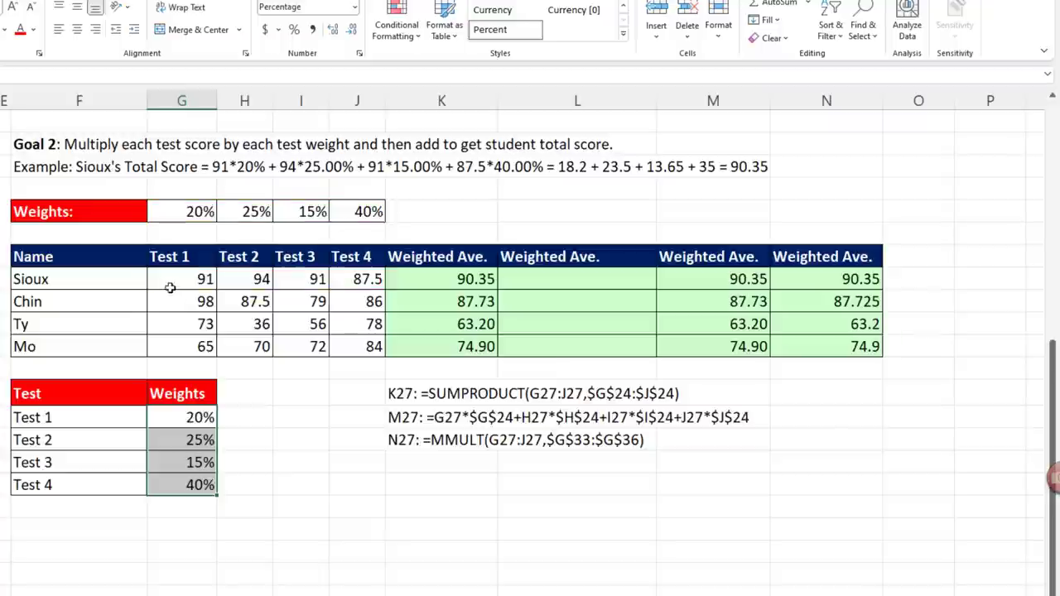
pyautogui.moveTo(162, 283); pyautogui.dragTo(371, 282)
pyautogui.moveTo(157, 417); pyautogui.dragTo(166, 487)
# Calculate the weighted average in L27 from the vertical weights with =SUMPRODUCT(G27:J27,TOROW($G$33:$G$36)).
pyautogui.click(537, 284)
pyautogui.write('=sump')
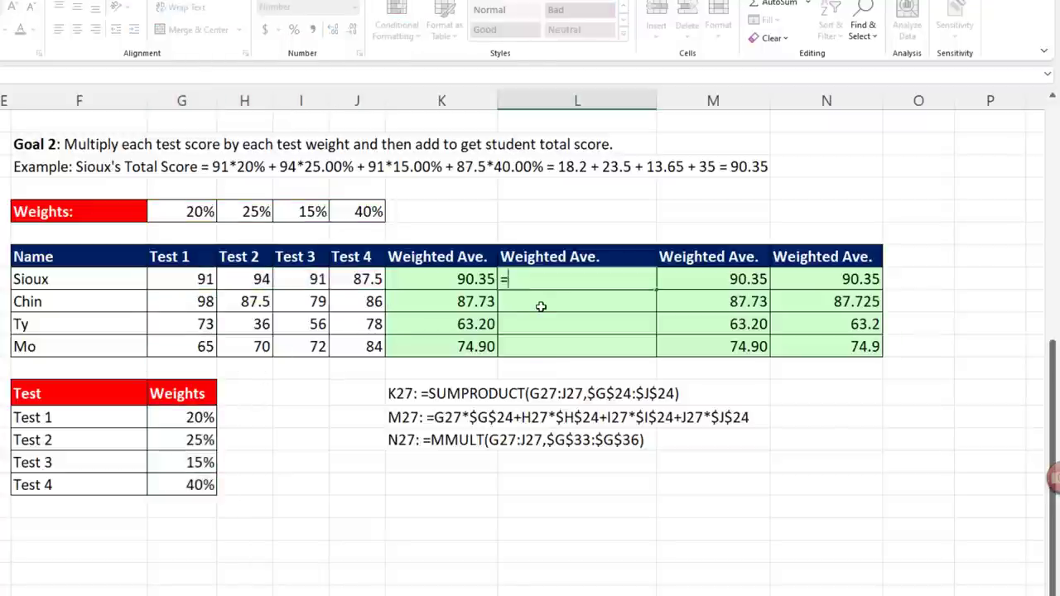
pyautogui.doubleClick(540, 300)
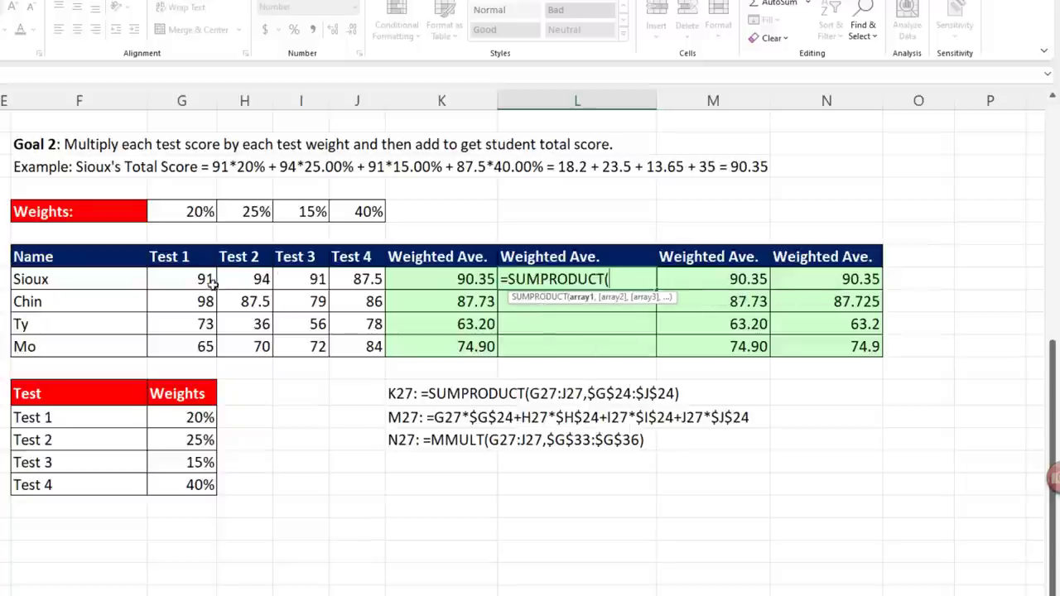
pyautogui.moveTo(199, 284); pyautogui.dragTo(348, 287)
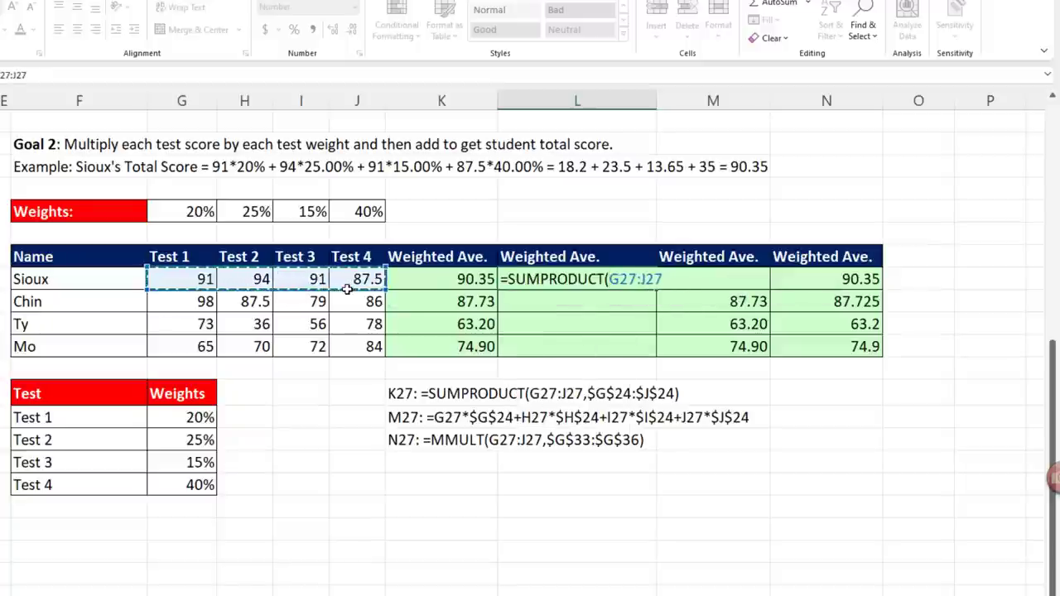
pyautogui.write(',tor')
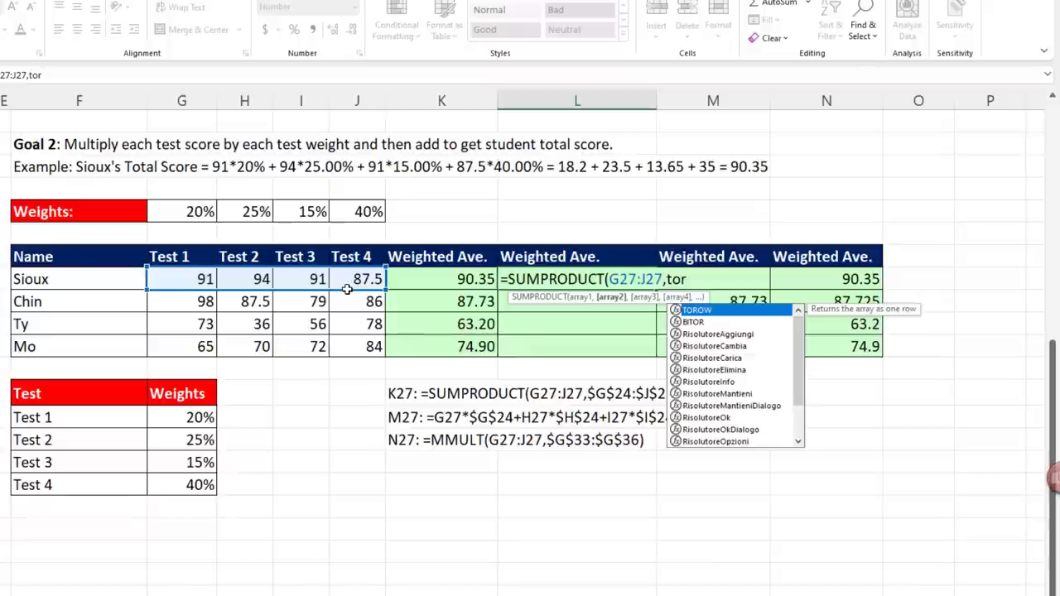
pyautogui.press('Tab')
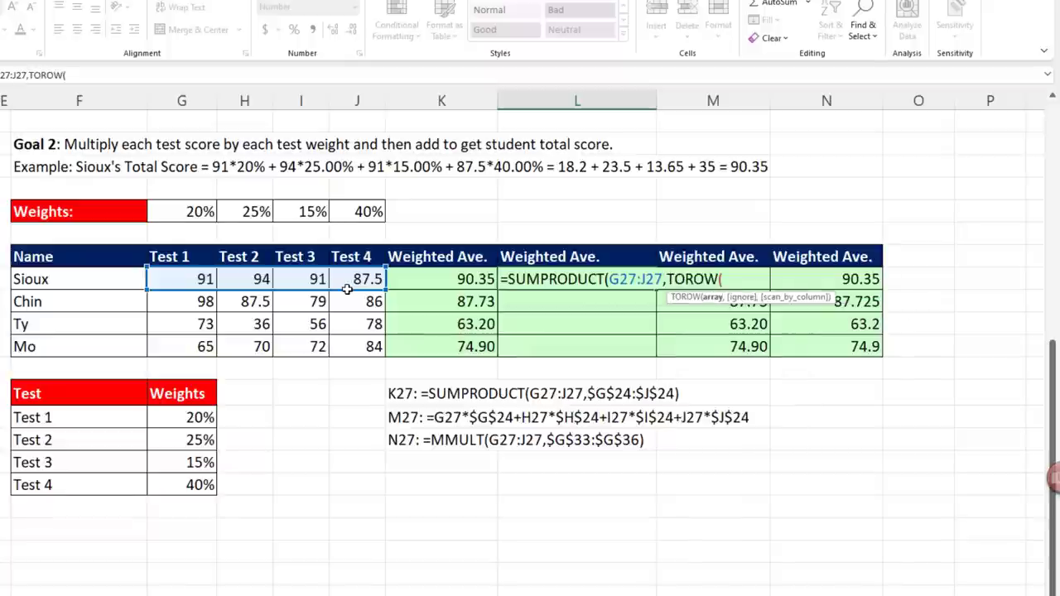
pyautogui.moveTo(169, 420); pyautogui.dragTo(174, 487)
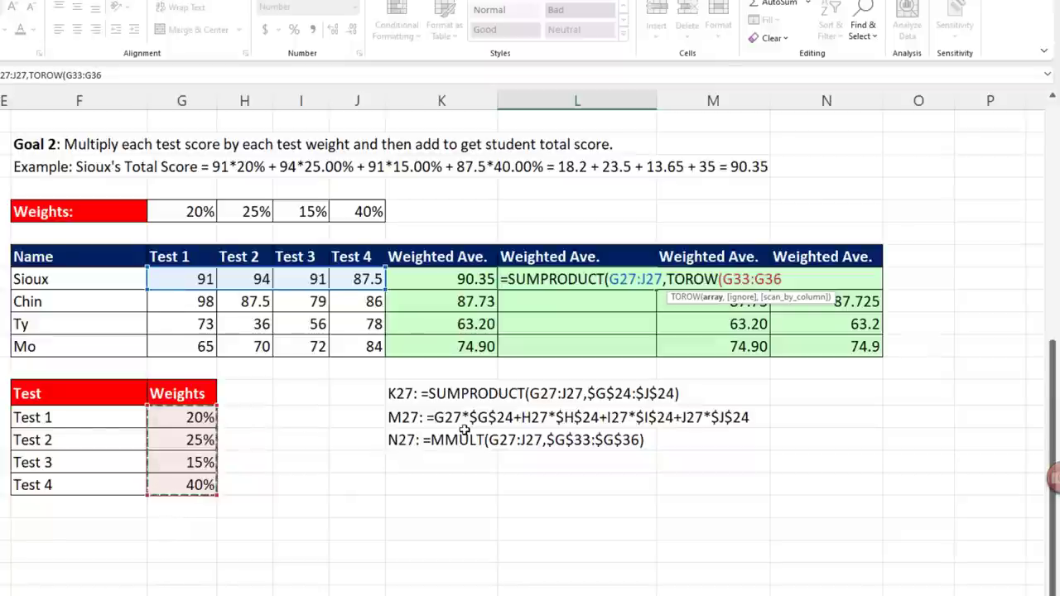
pyautogui.press('F4')
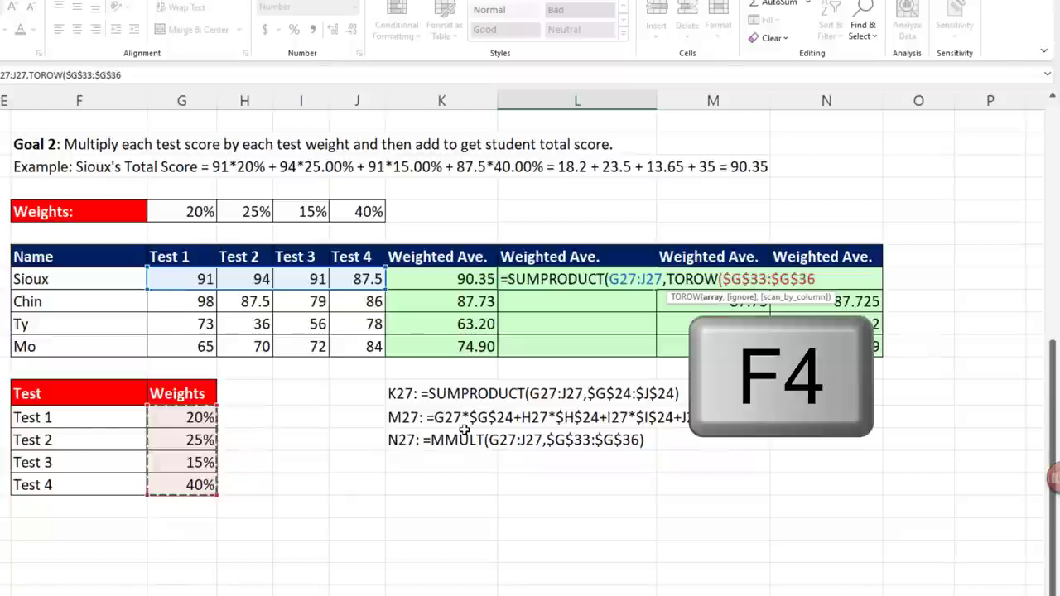
pyautogui.write('))')
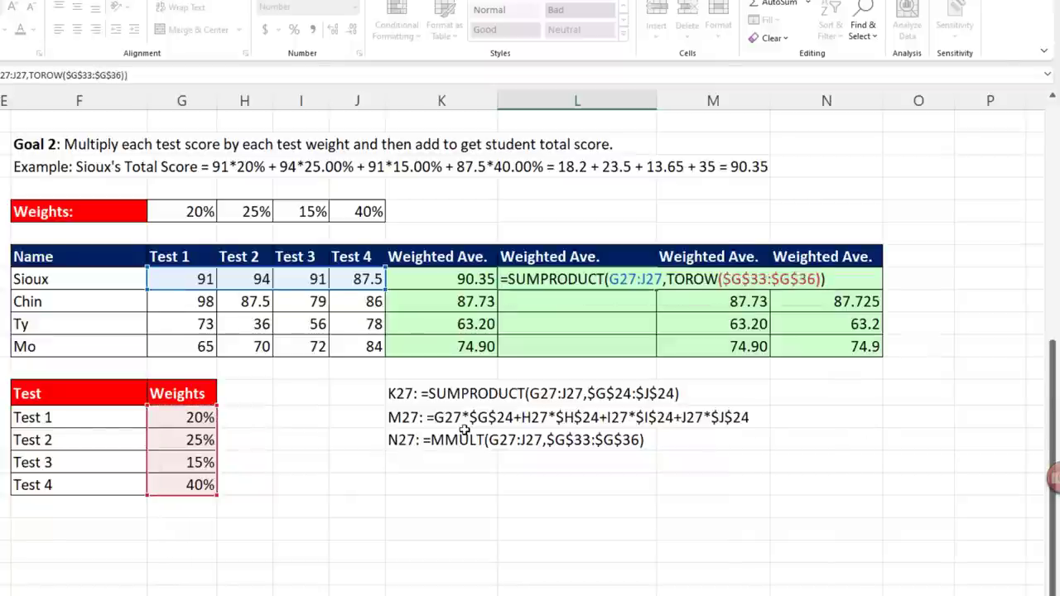
pyautogui.hotkey('ctrl', 'Return')
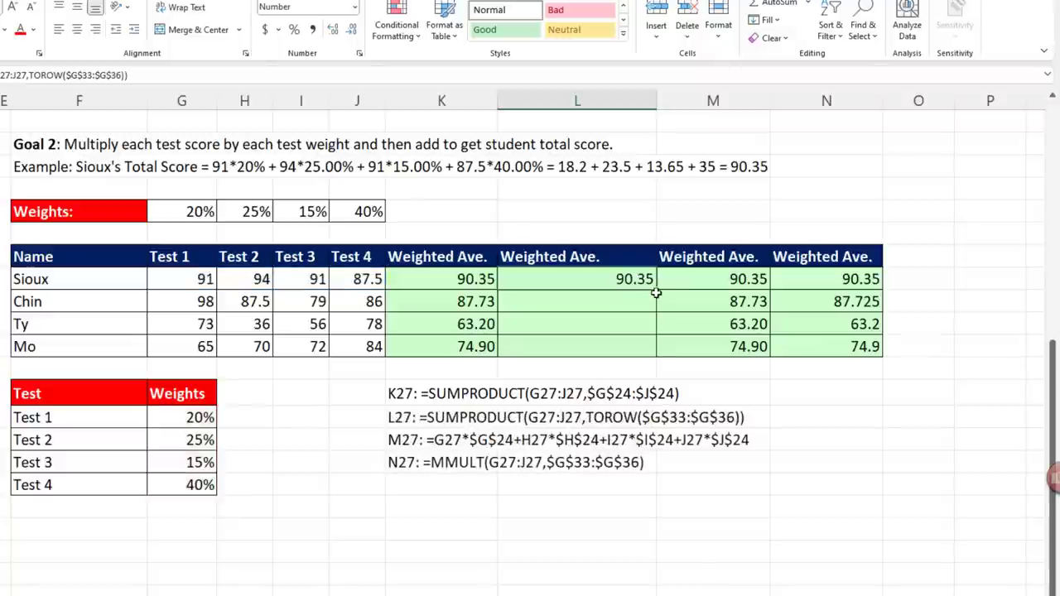
# Fill the L27 TOROW formula down to L30 and verify the references in the last row.
pyautogui.doubleClick(656, 289)
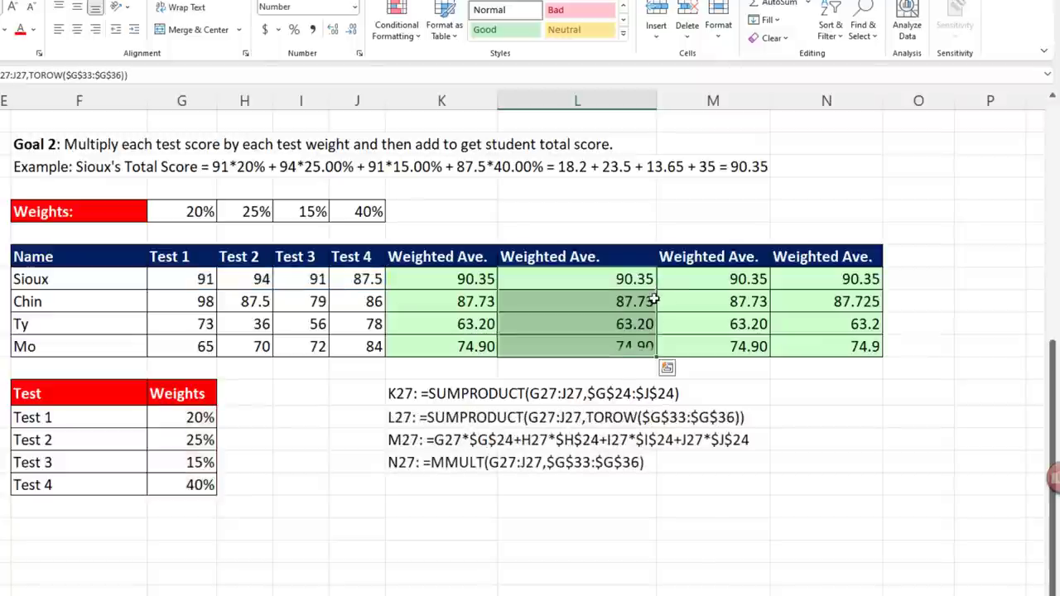
pyautogui.click(594, 344)
pyautogui.press('F2')
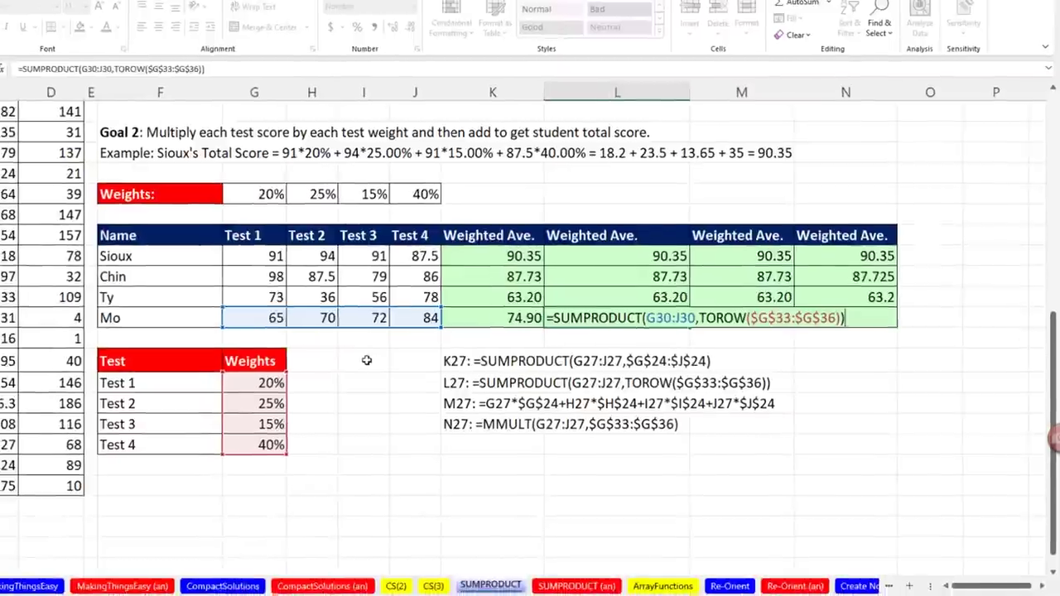
pyautogui.press('Escape')
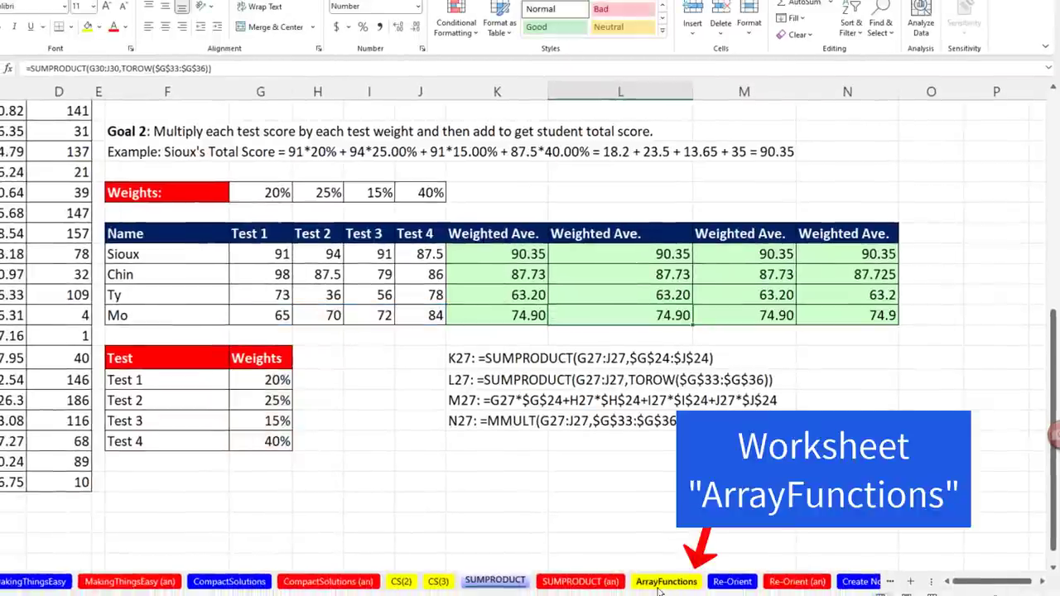
# Review the array function descriptions and arguments on the ArrayFunctions sheet, from the re-orient functions through the LAMBDA helpers.
pyautogui.click(666, 581)
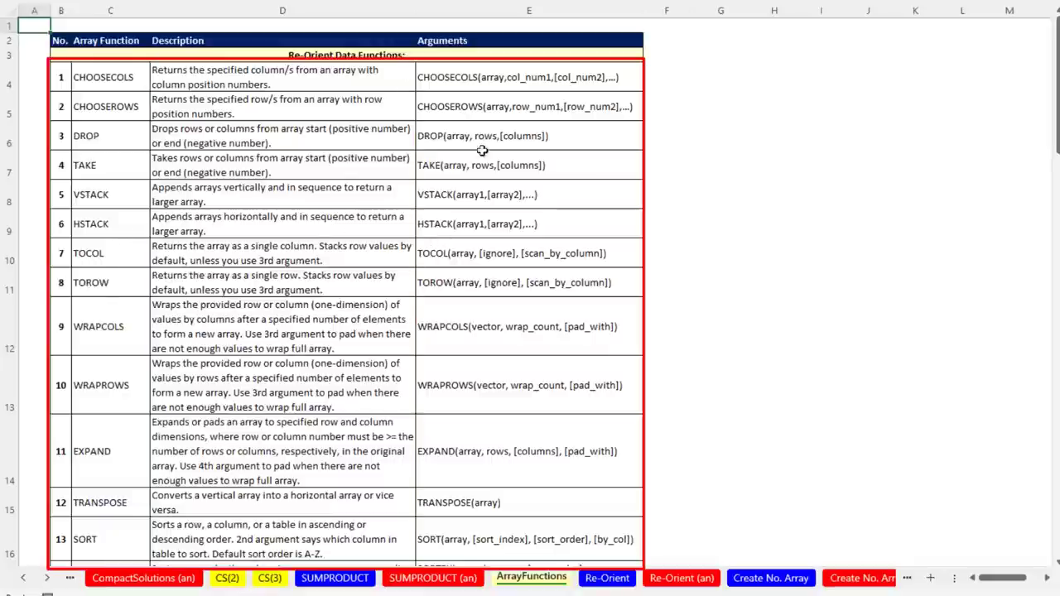
pyautogui.scroll(-10, 113, 340)
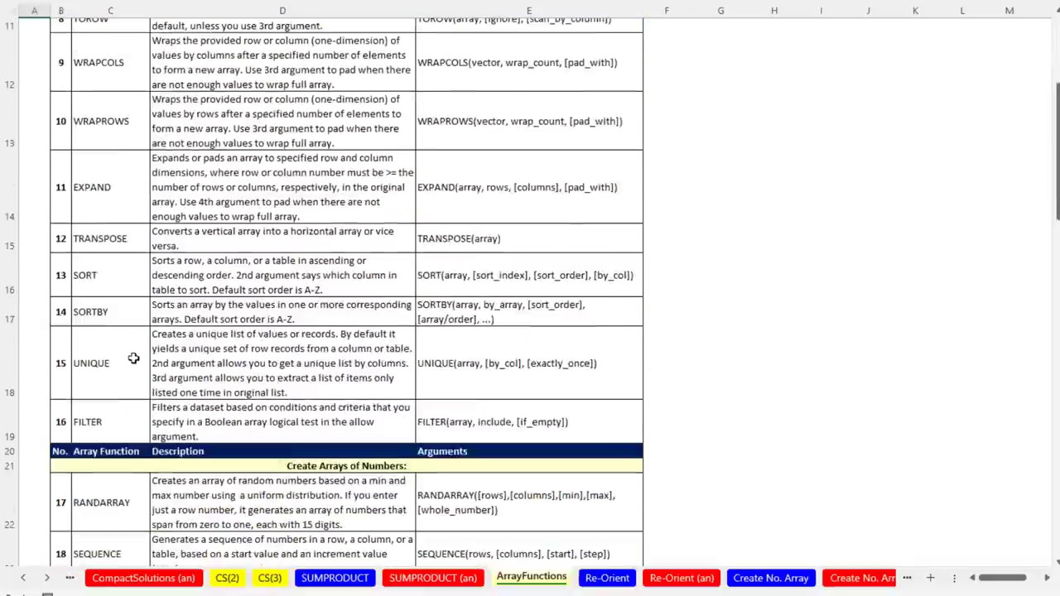
pyautogui.scroll(-3, 161, 360)
pyautogui.scroll(15, 158, 343)
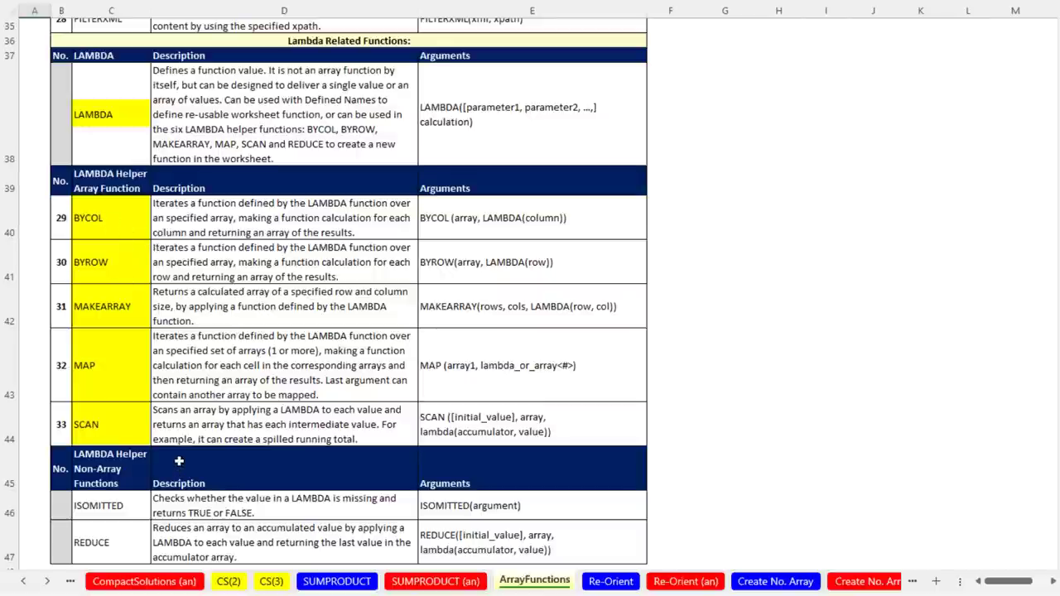
pyautogui.scroll(-1, 189, 458)
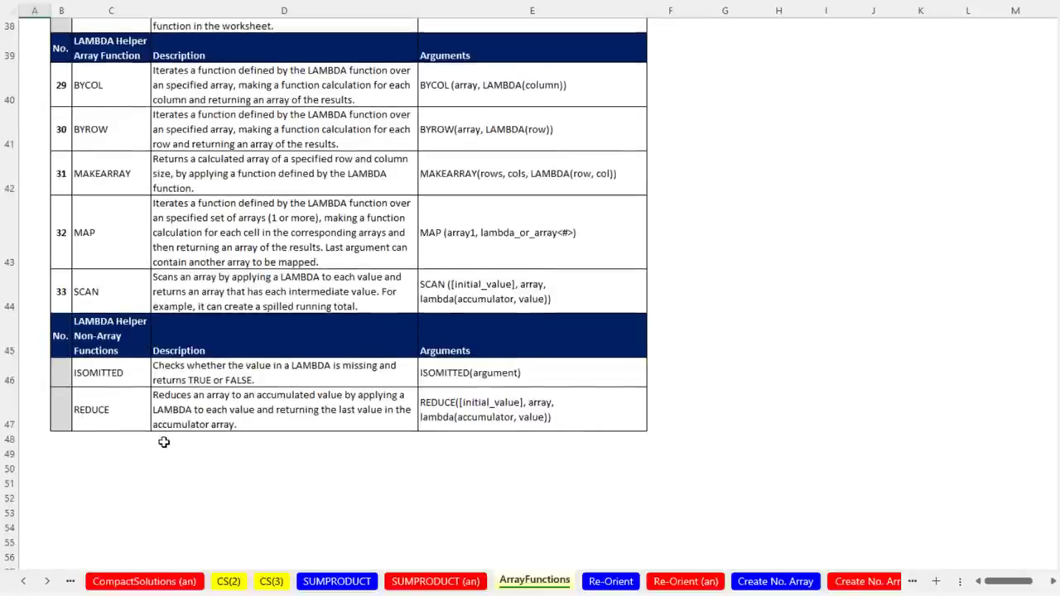
pyautogui.scroll(2, 164, 442)
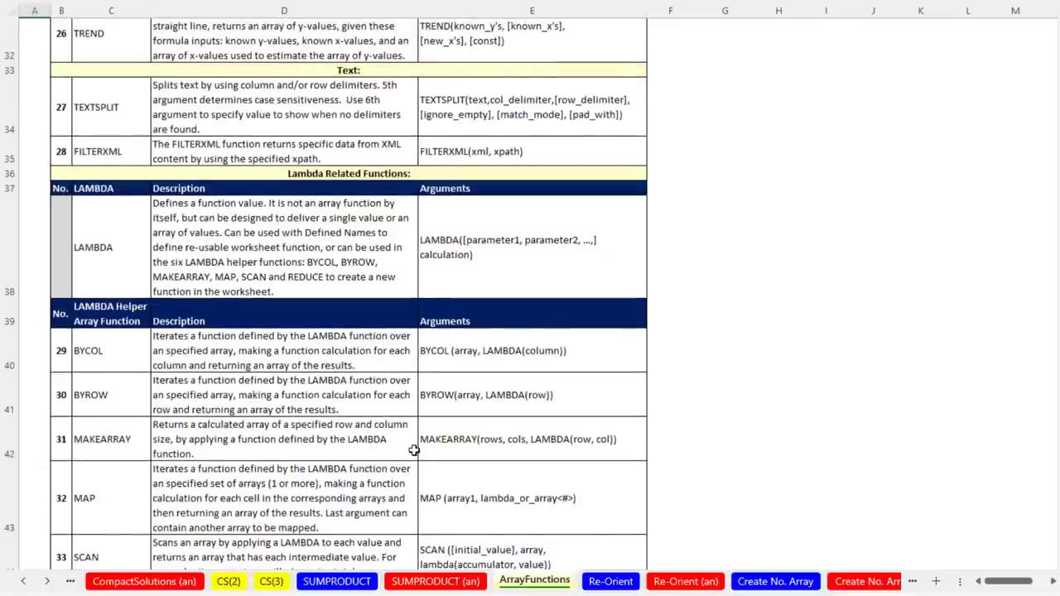
pyautogui.scroll(10, 414, 449)
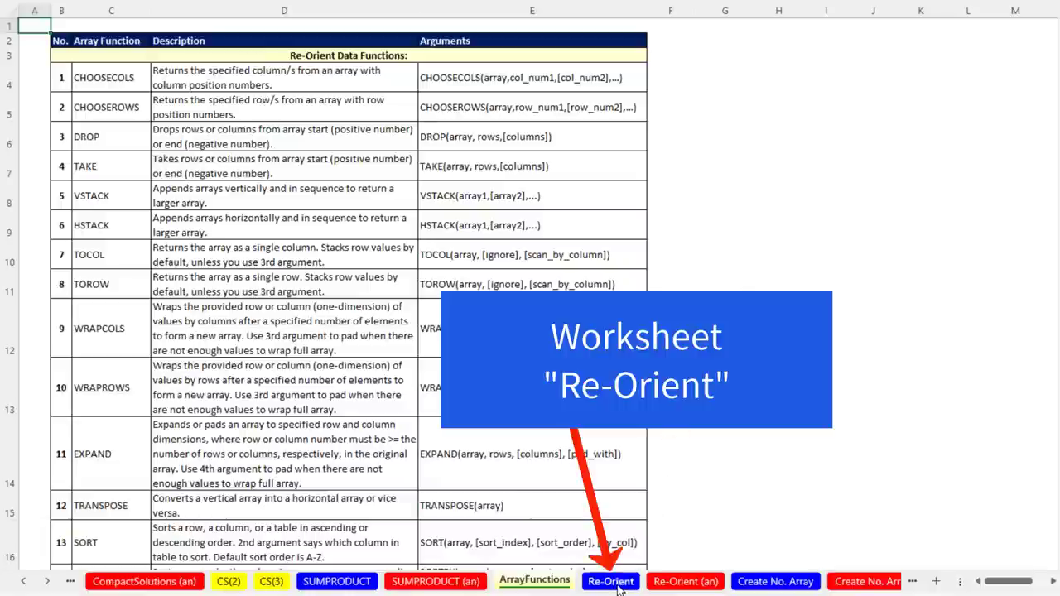
# On the Re-Orient sheet, stack the Quarter 1 and Quarter 2 student, test and score columns in N13 with =VSTACK(C3:E14,H3:J14).
pyautogui.click(612, 581)
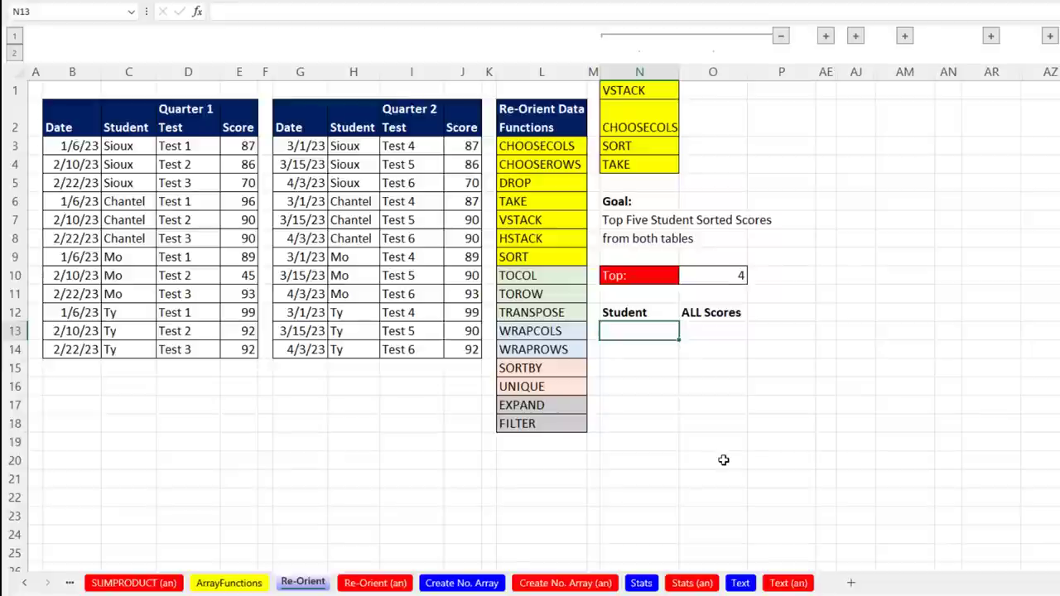
pyautogui.write('=vs')
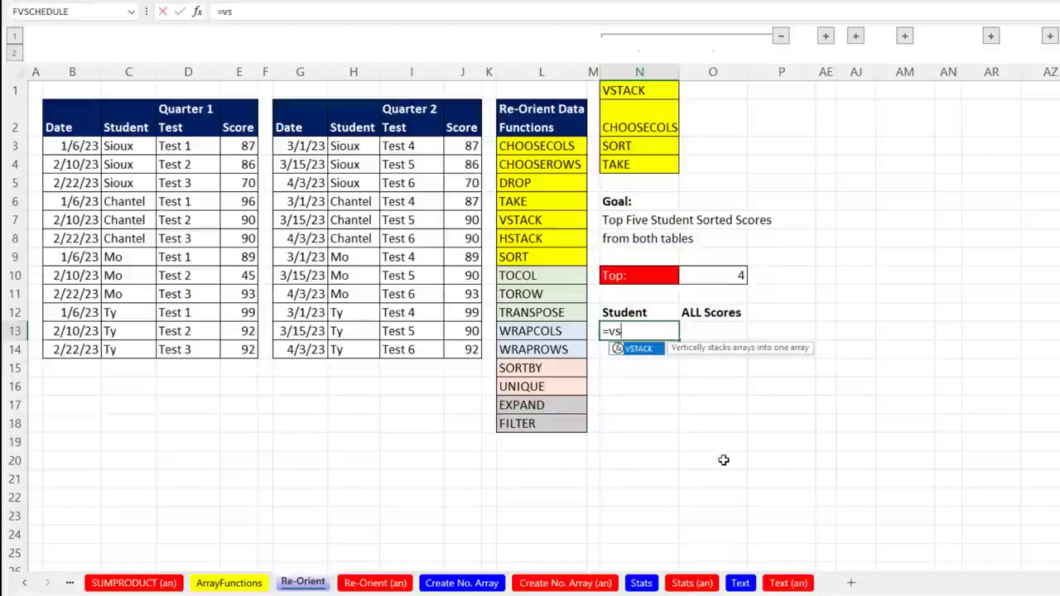
pyautogui.press('Tab')
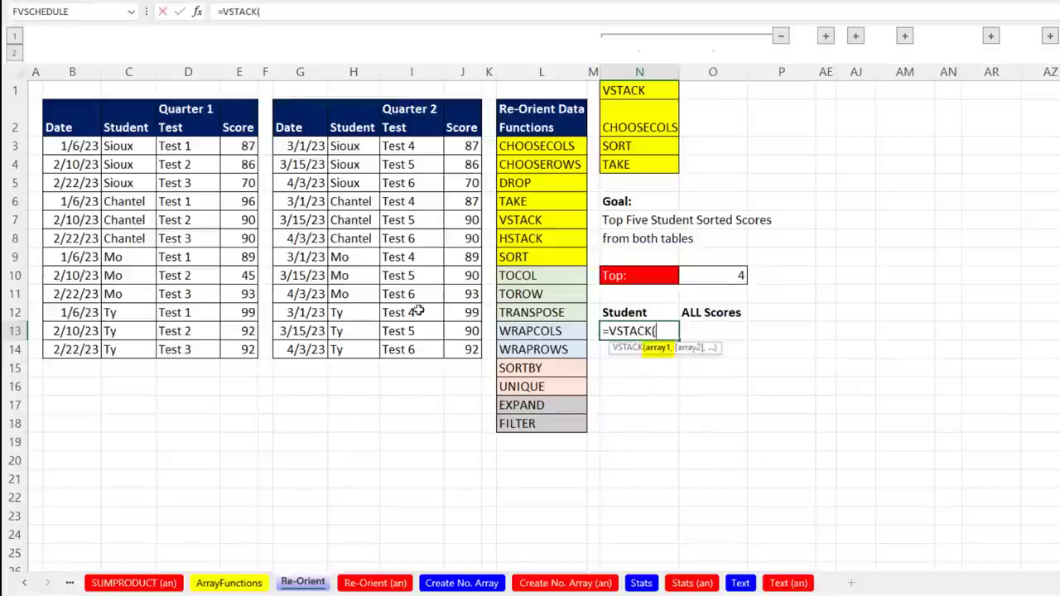
pyautogui.moveTo(123, 146); pyautogui.dragTo(237, 348)
pyautogui.write(',')
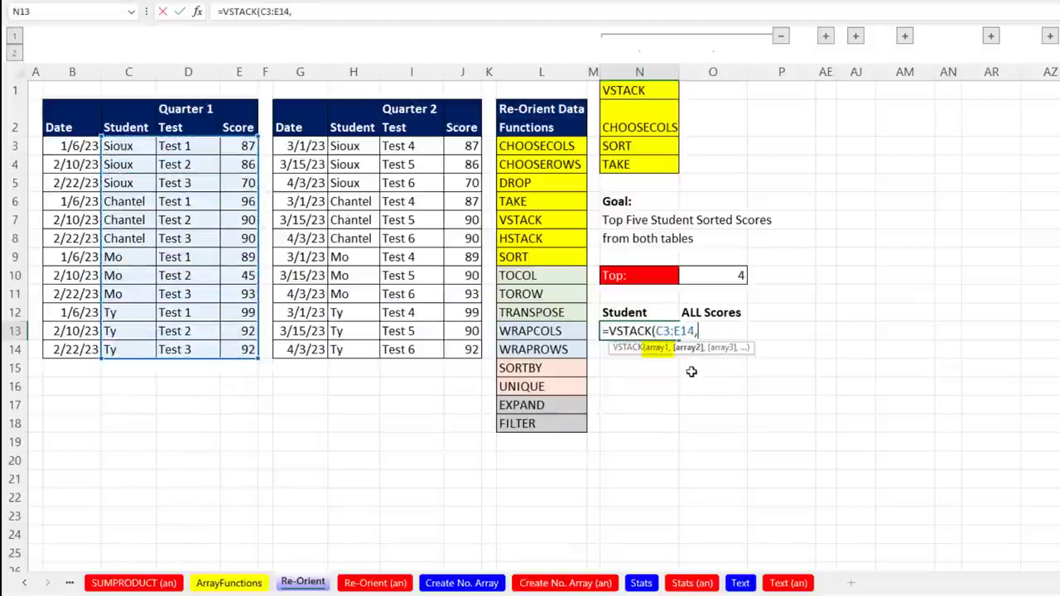
pyautogui.moveTo(331, 147); pyautogui.dragTo(498, 349)
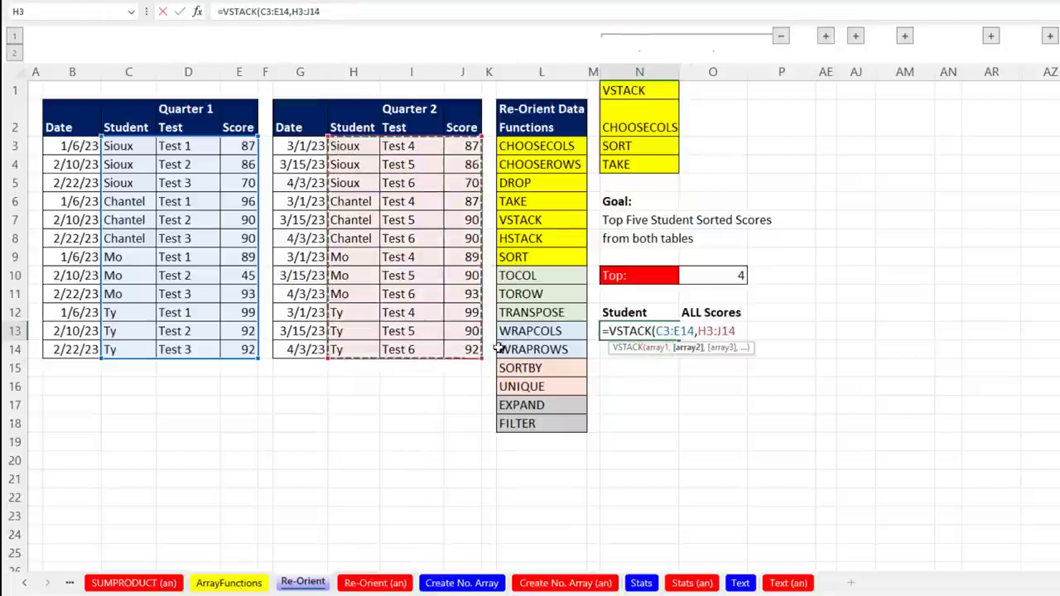
pyautogui.write(')')
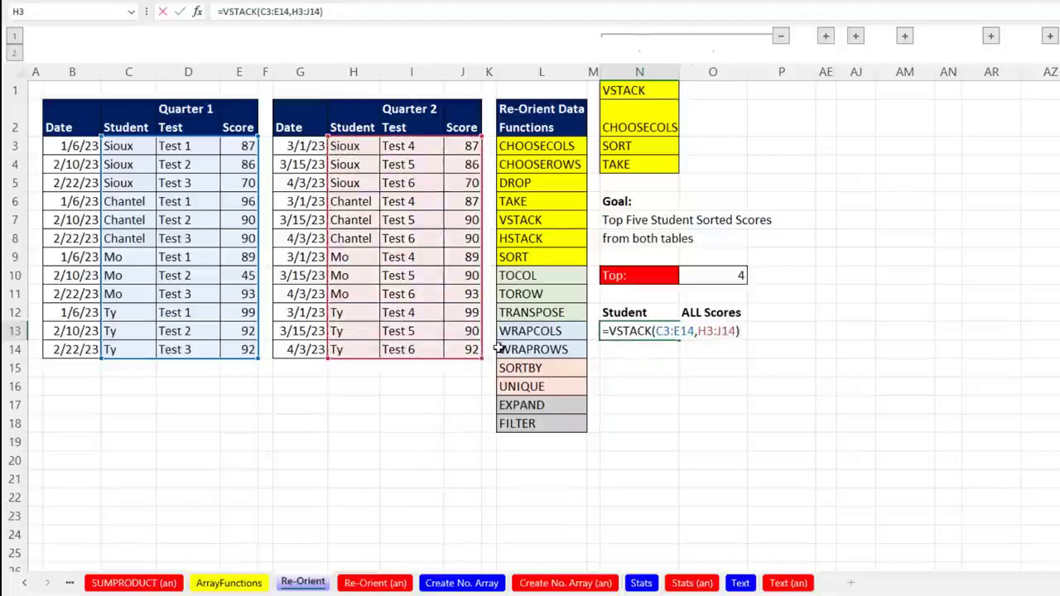
pyautogui.hotkey('ctrl', 'Return')
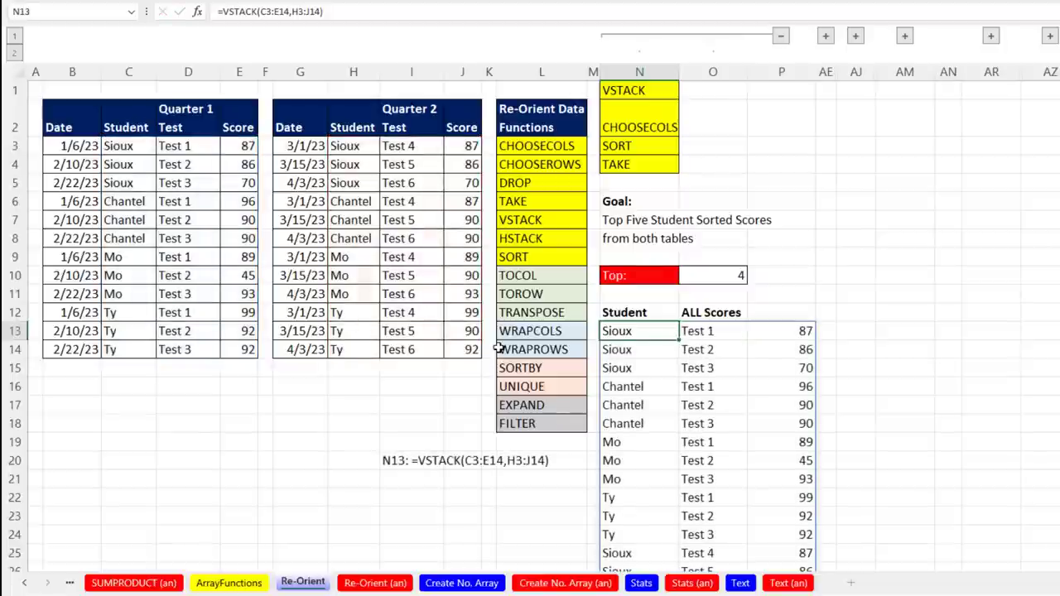
pyautogui.press('F2')
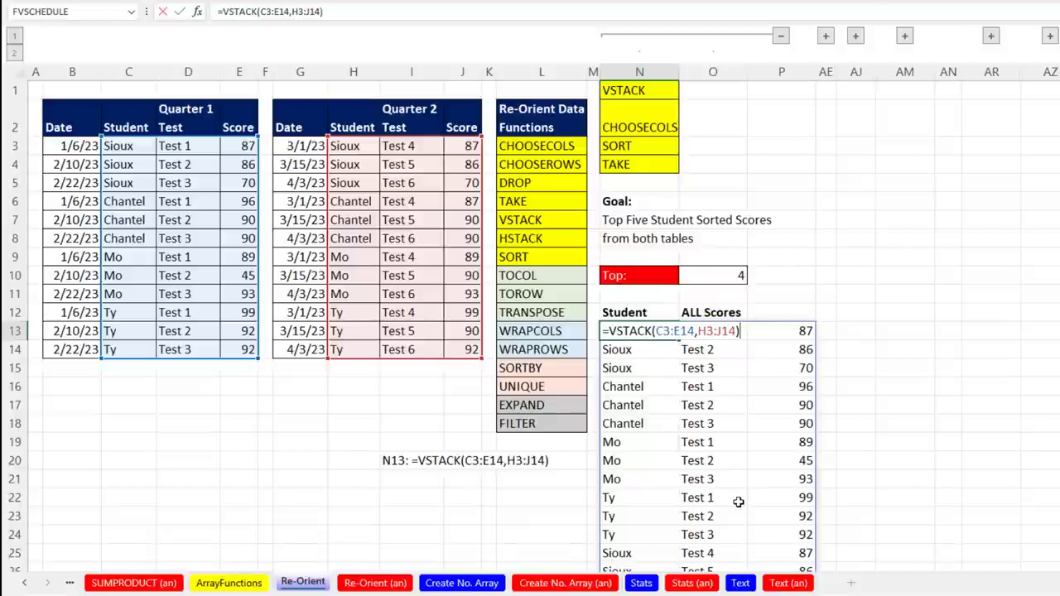
pyautogui.press('Escape')
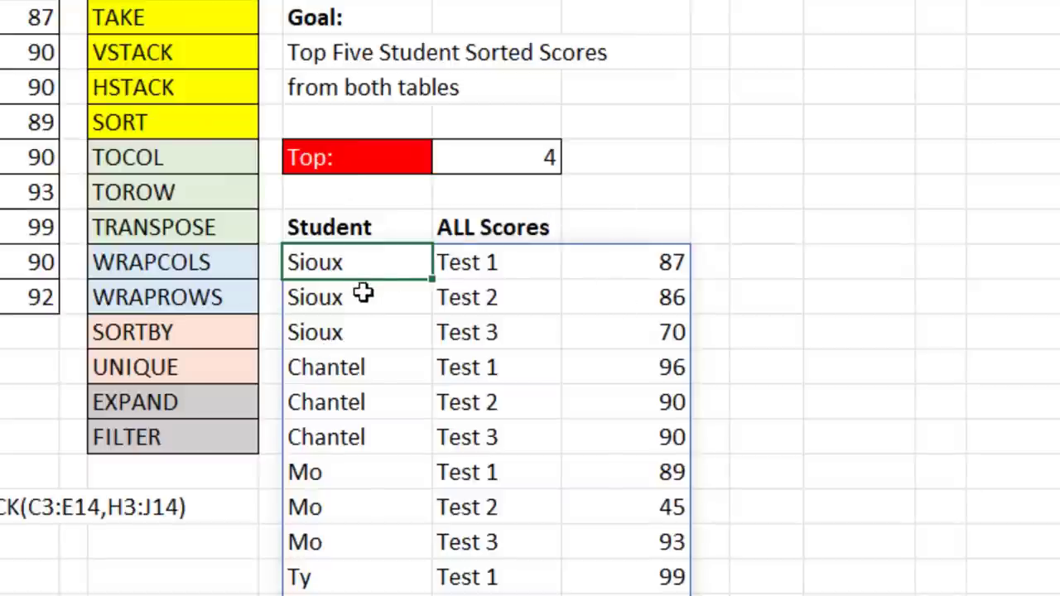
# Wrap the N13 formula in CHOOSECOLS to keep only columns 1 and 3: =CHOOSECOLS(VSTACK(C3:E14,H3:J14),1,3).
pyautogui.press('F2')
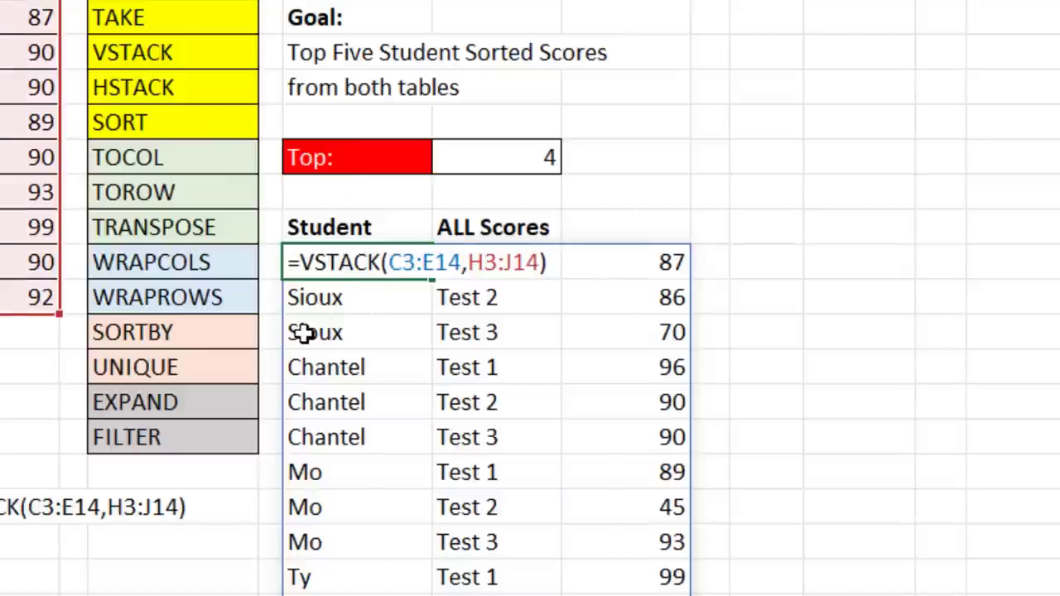
pyautogui.write('cho')
pyautogui.press('Down')
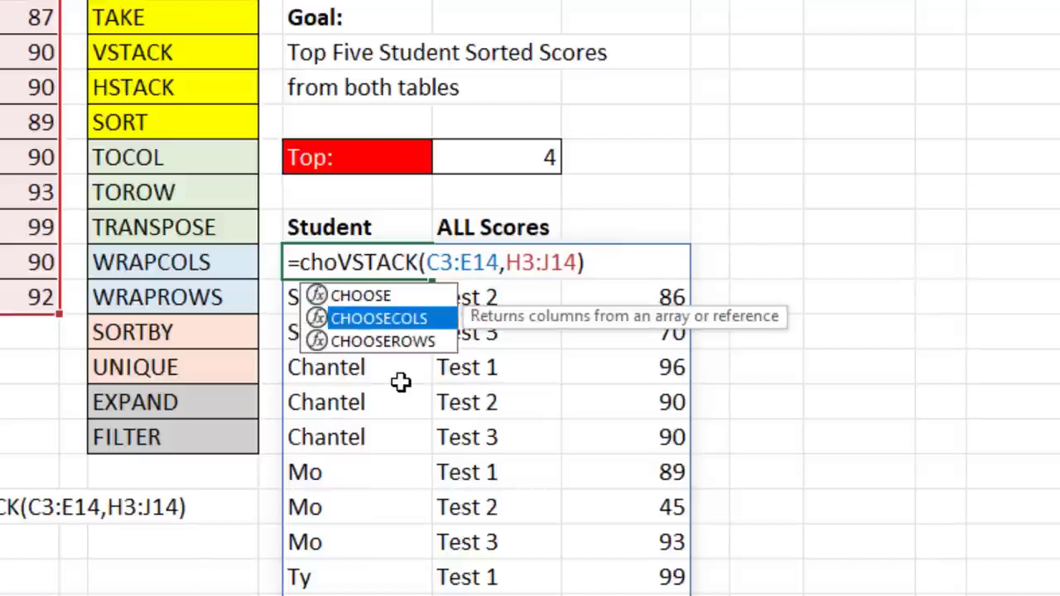
pyautogui.press('Down')
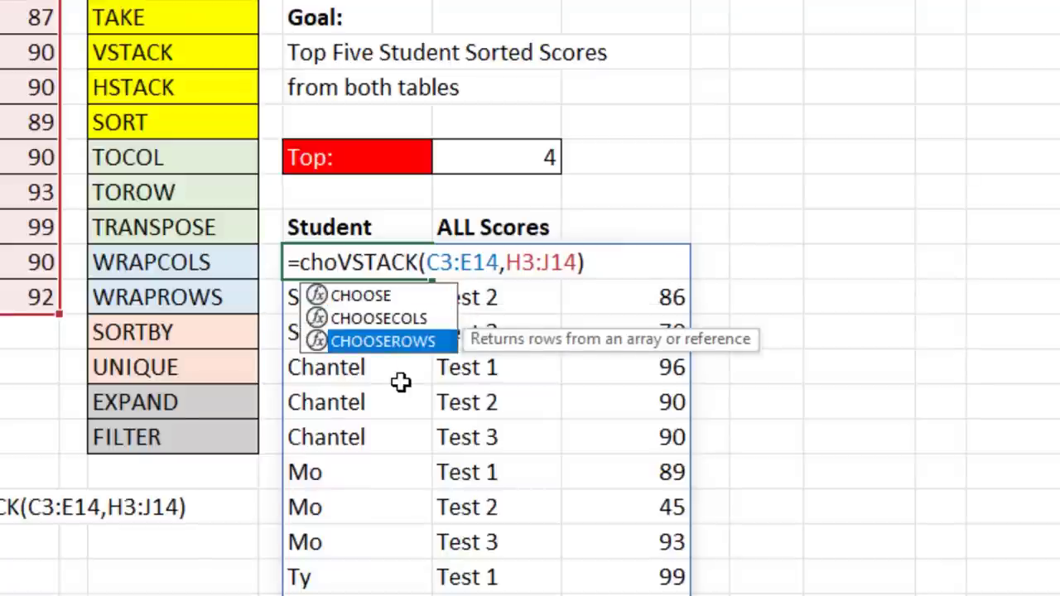
pyautogui.press('Up')
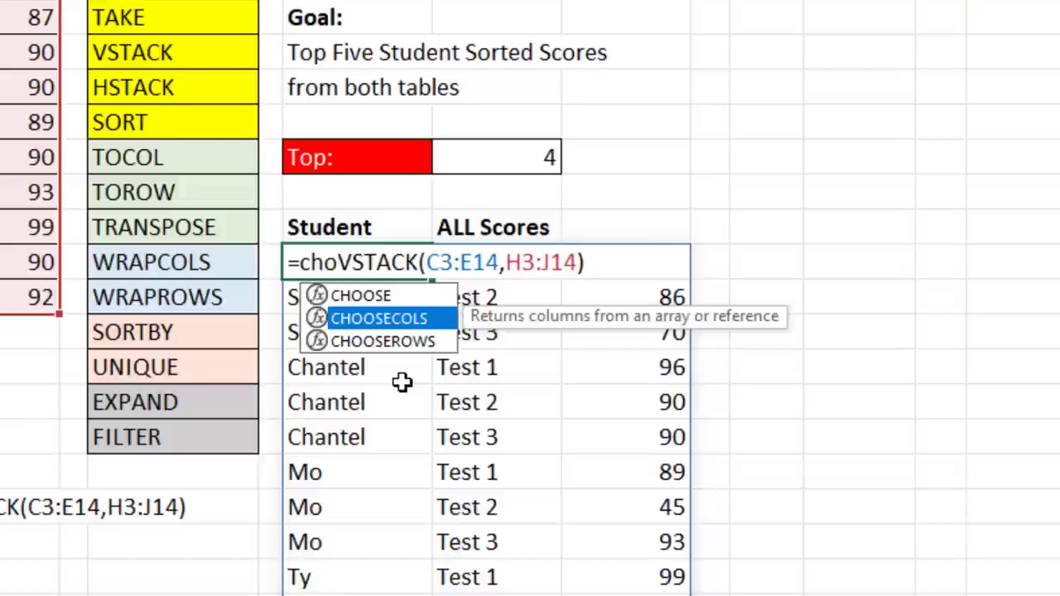
pyautogui.press('Tab')
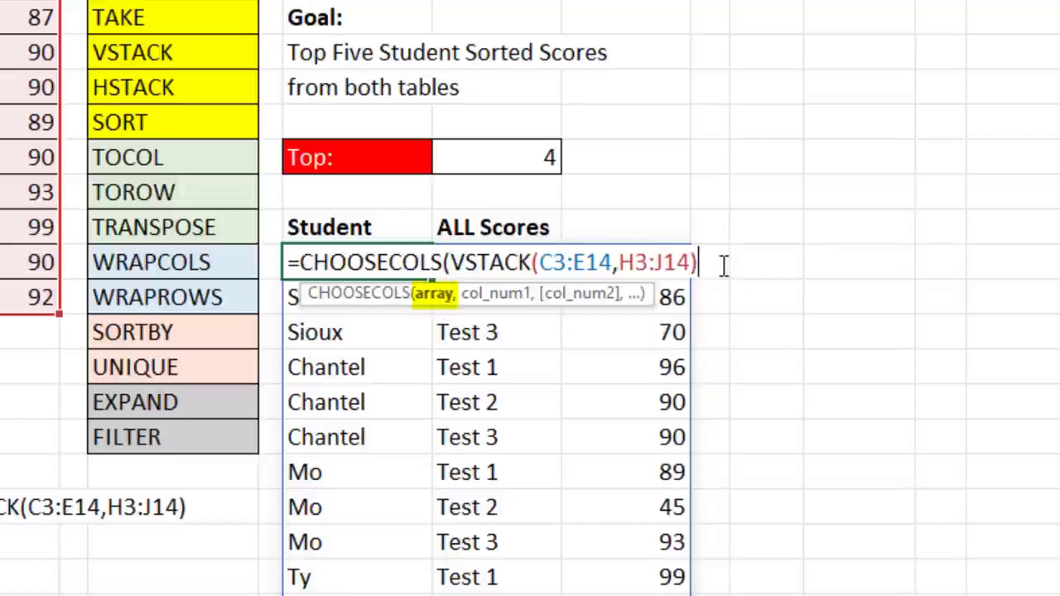
pyautogui.write(',')
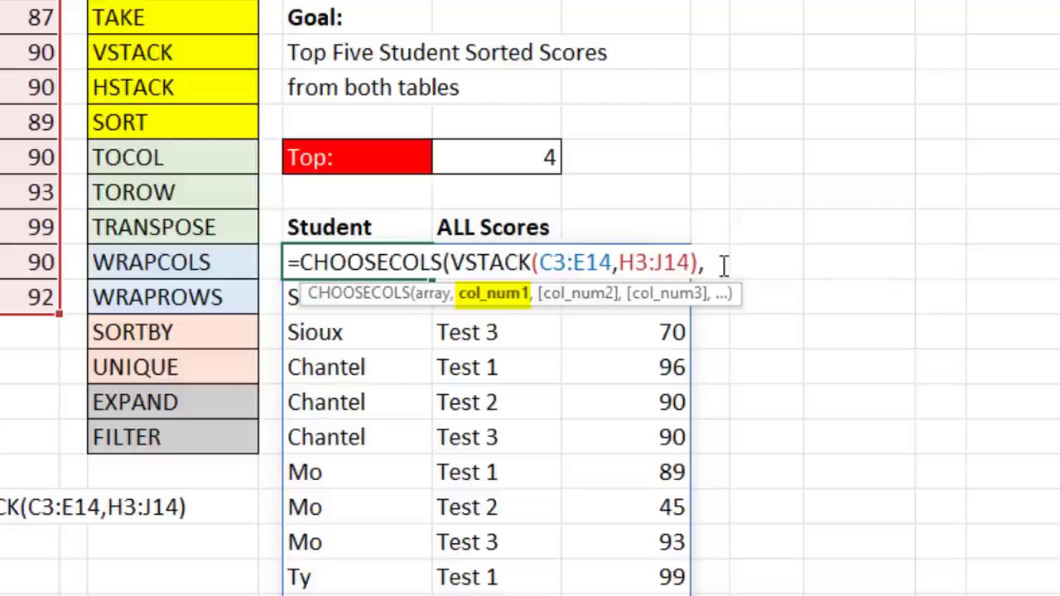
pyautogui.write('1,3')
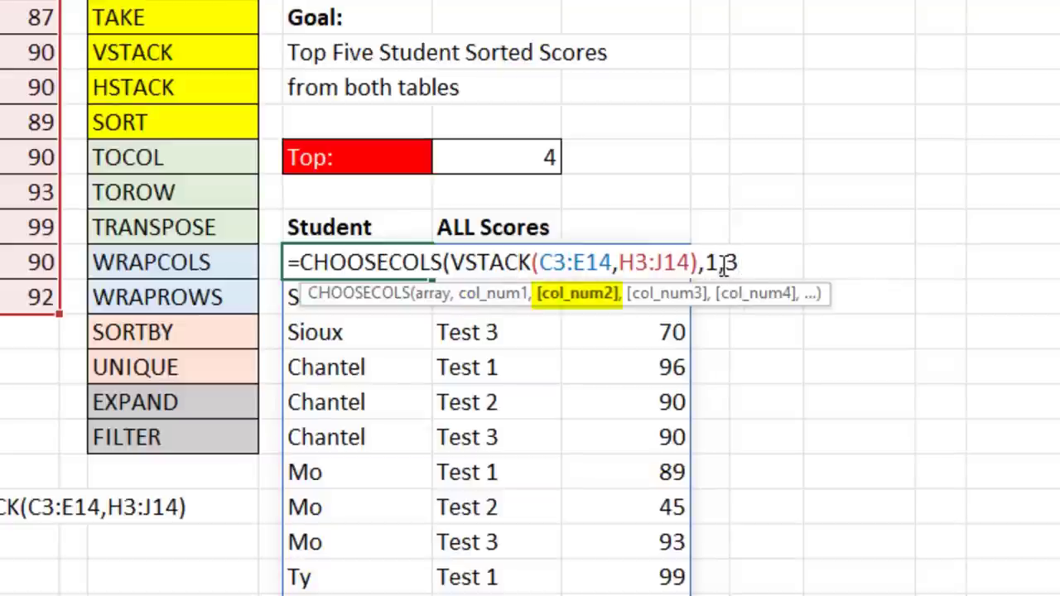
pyautogui.write(')')
pyautogui.hotkey('ctrl', 'Return')
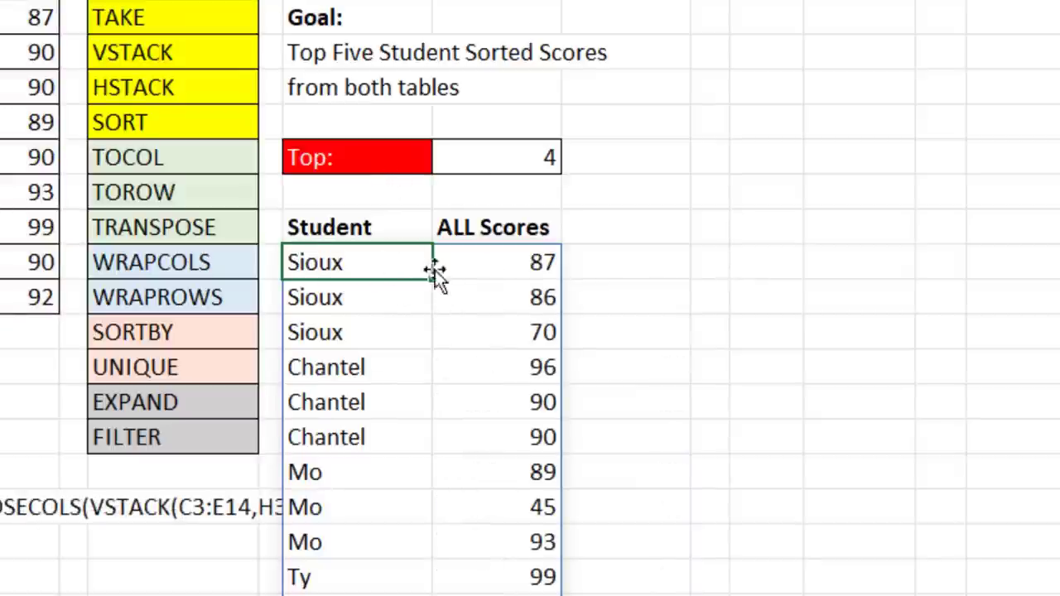
# Wrap the CHOOSECOLS formula in N13 in SORT with only the array argument.
pyautogui.press('F2')
pyautogui.press('Home')
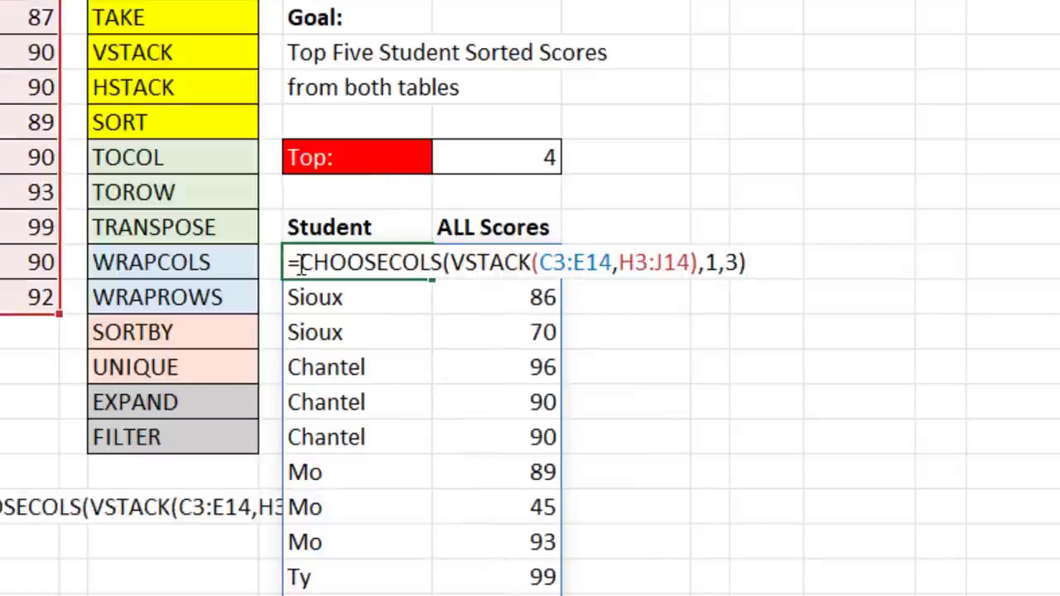
pyautogui.write('sort')
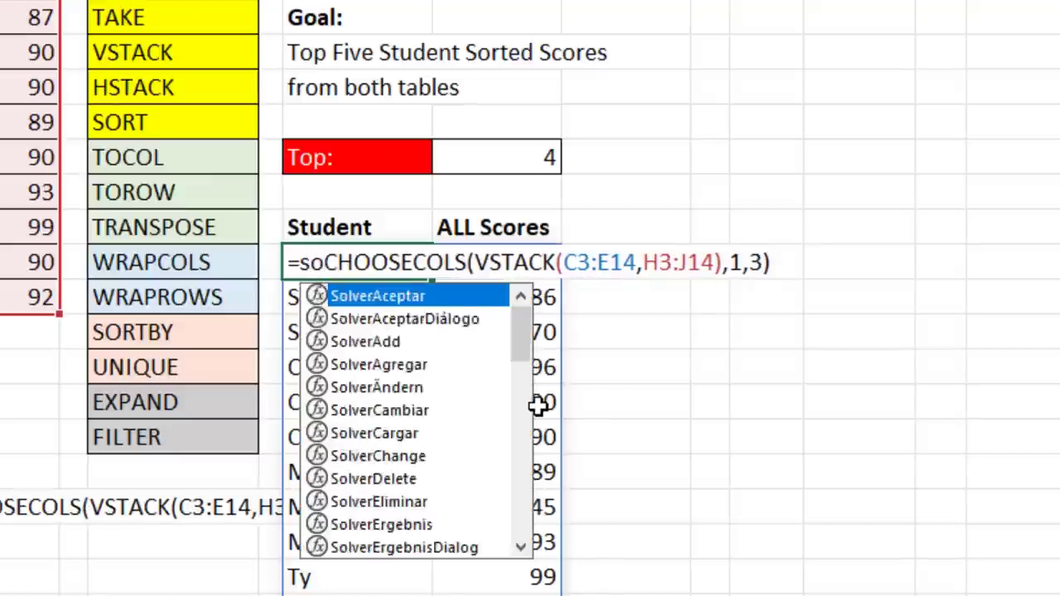
pyautogui.press('Tab')
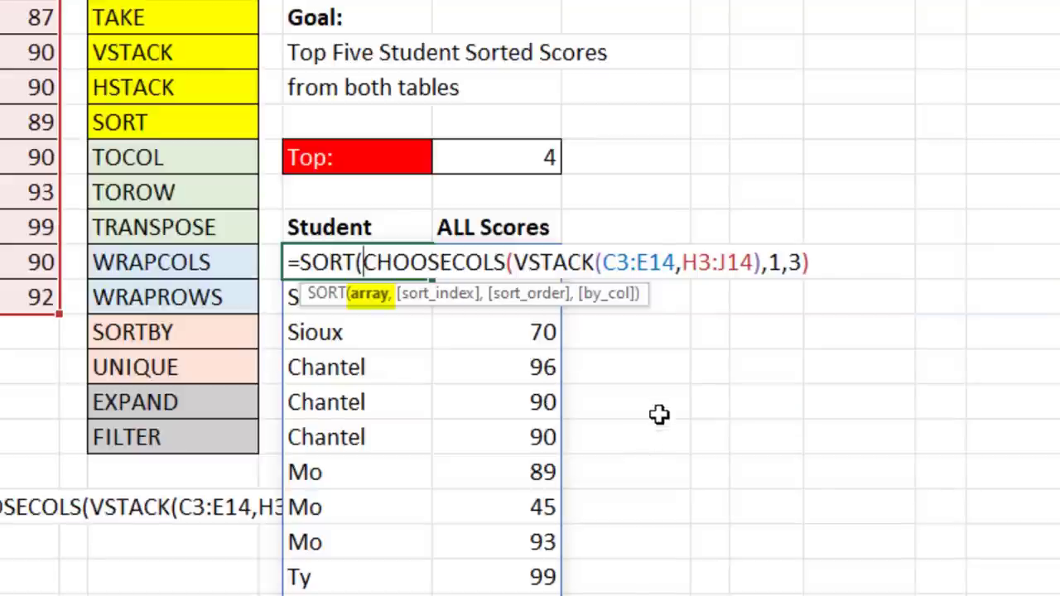
pyautogui.click(835, 266)
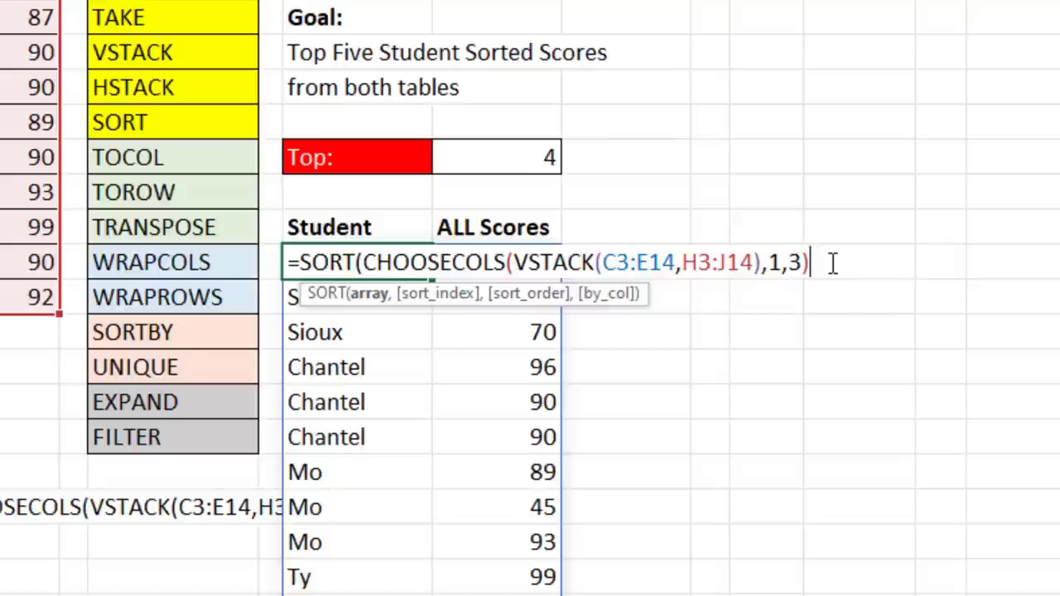
pyautogui.write(')')
pyautogui.hotkey('ctrl', 'Return')
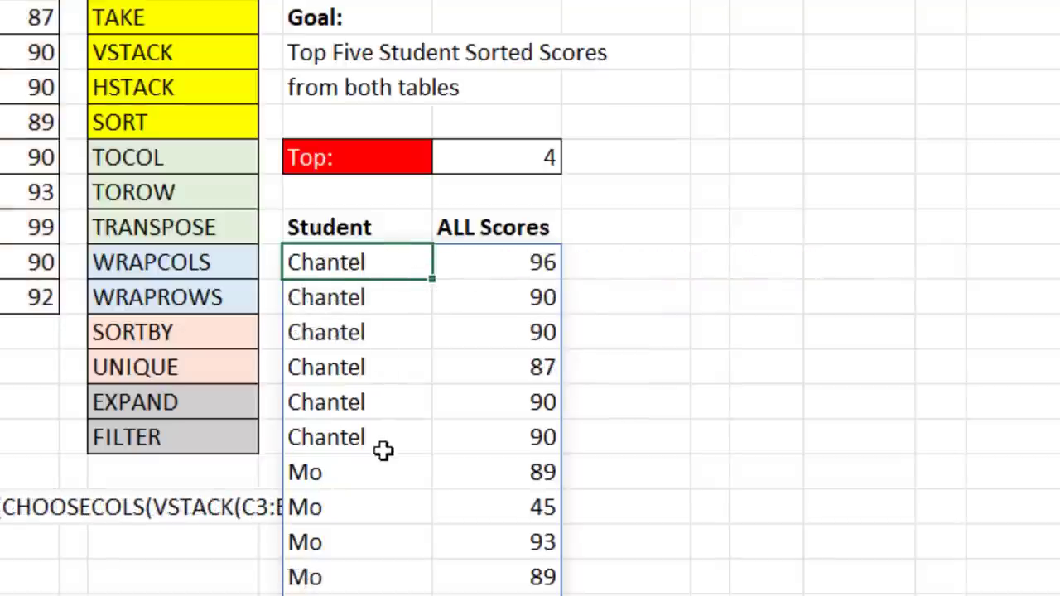
# Add a sort index of 2 to the SORT function in N13 to sort by the score column.
pyautogui.press('F2')
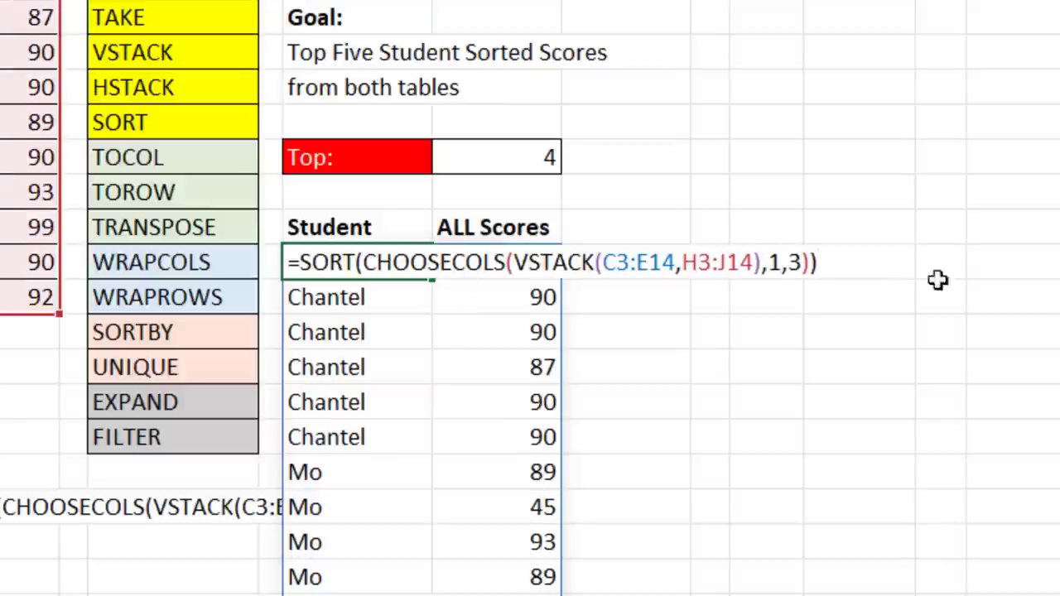
pyautogui.press('BackSpace')
pyautogui.write(',')
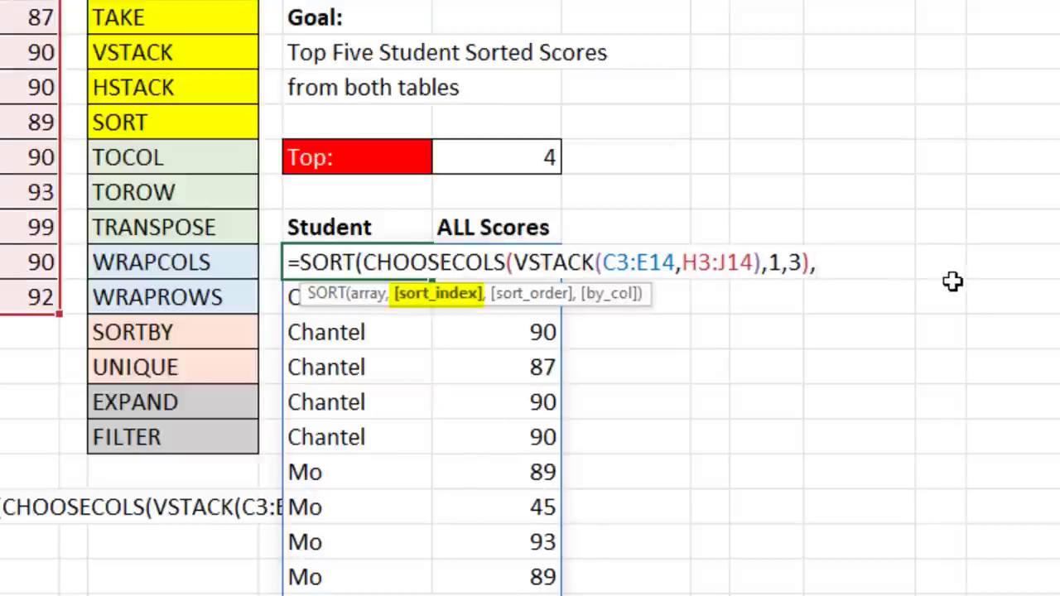
pyautogui.write('2')
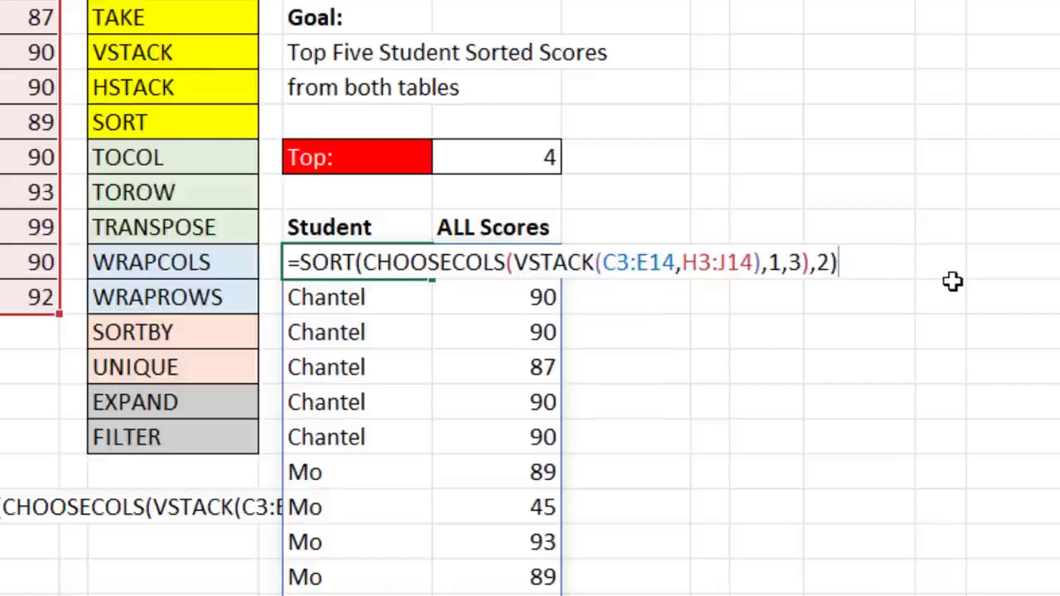
pyautogui.hotkey('ctrl', 'Return')
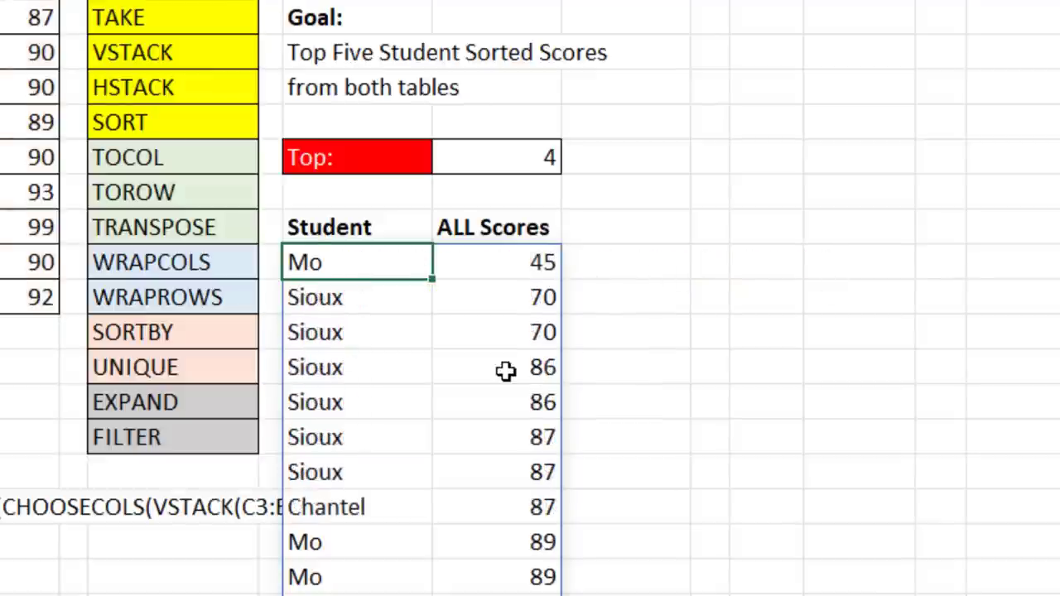
# Add a sort order of -1 to the SORT function in N13 for descending scores.
pyautogui.press('F2')
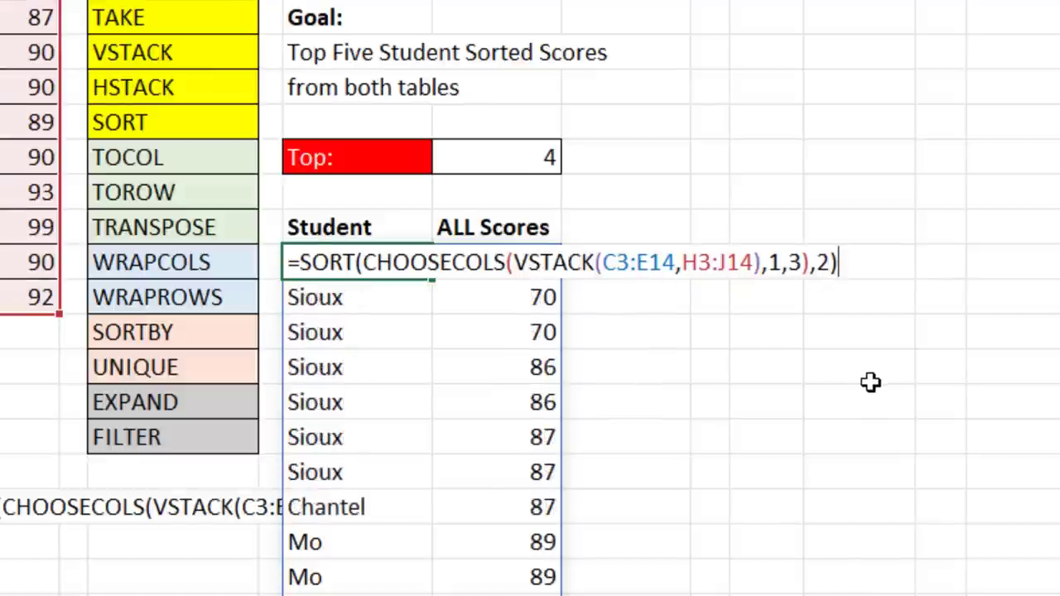
pyautogui.press('BackSpace')
pyautogui.write(',')
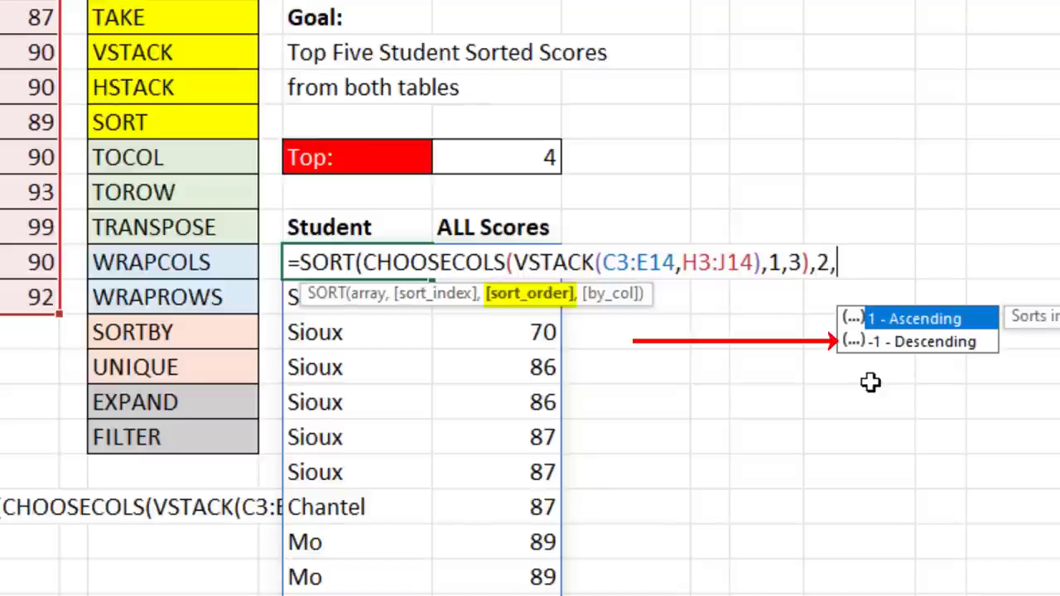
pyautogui.write('-1)')
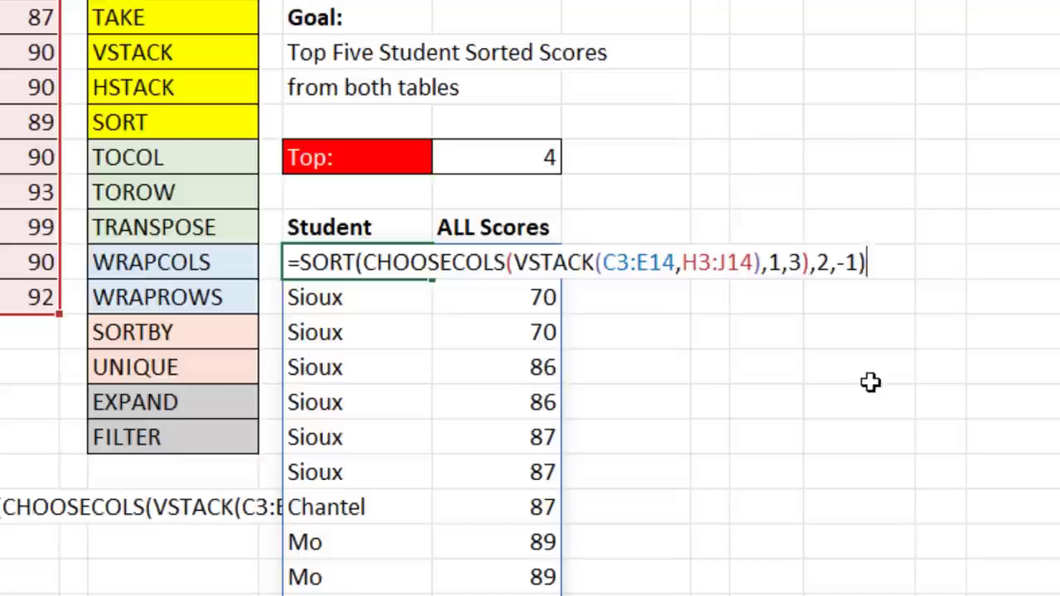
pyautogui.hotkey('ctrl', 'Return')
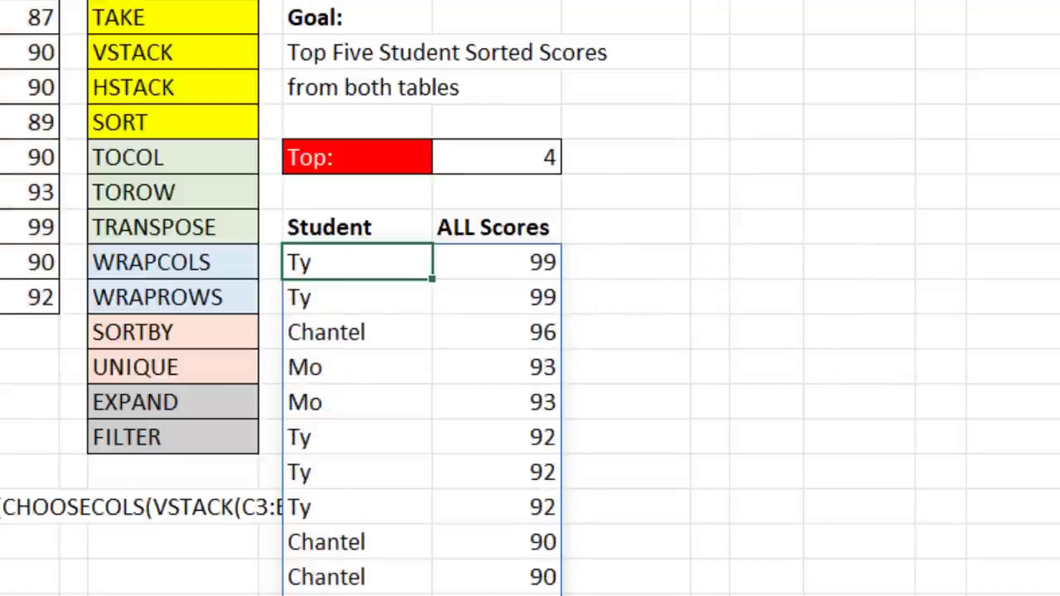
# Wrap the N13 SORT formula in TAKE with a rows argument of 1 to return only the first row.
pyautogui.press('F2')
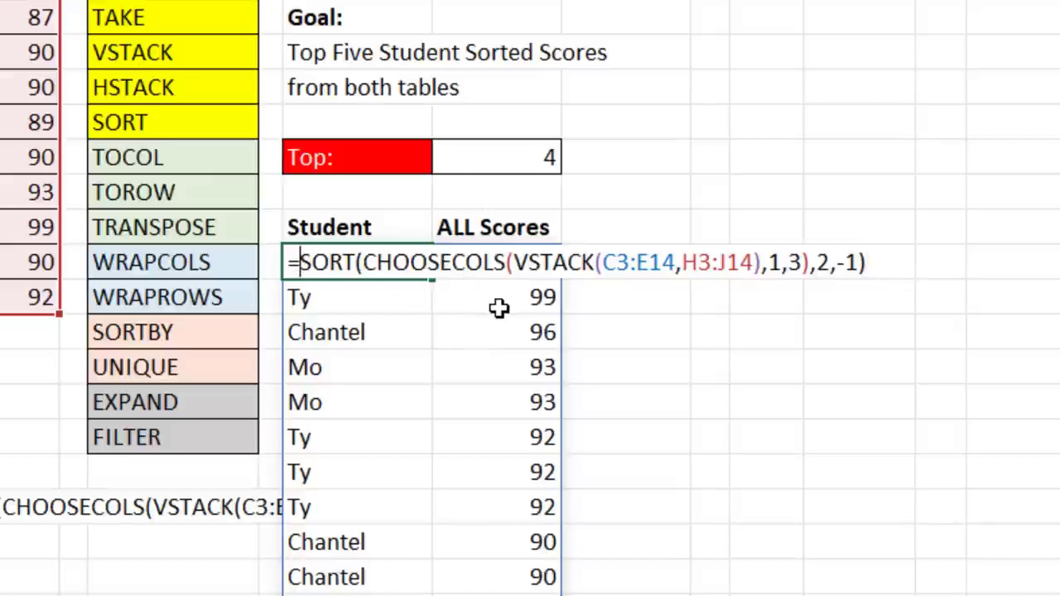
pyautogui.write('take')
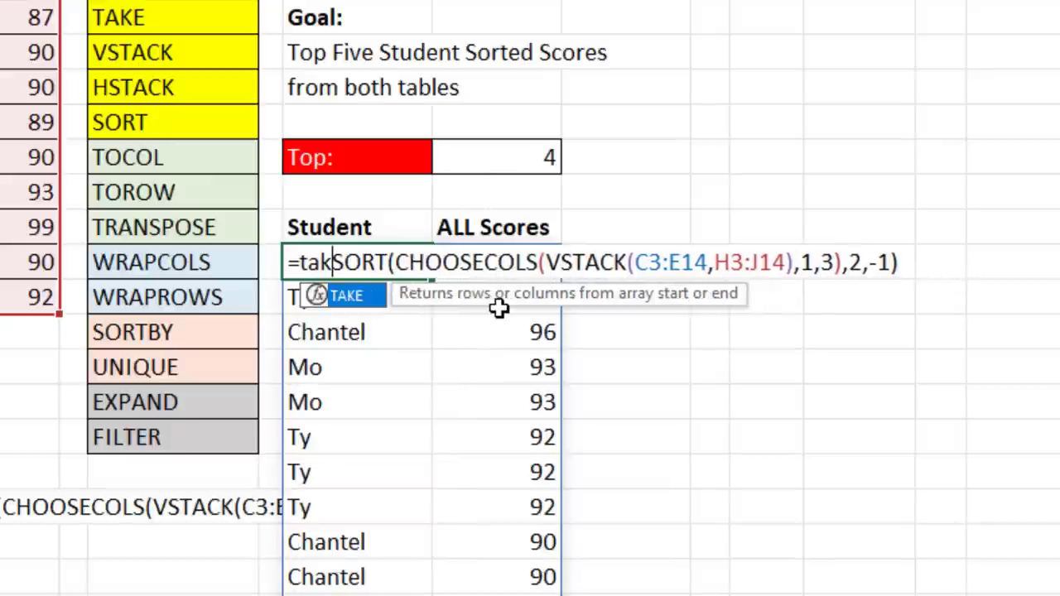
pyautogui.press('Tab')
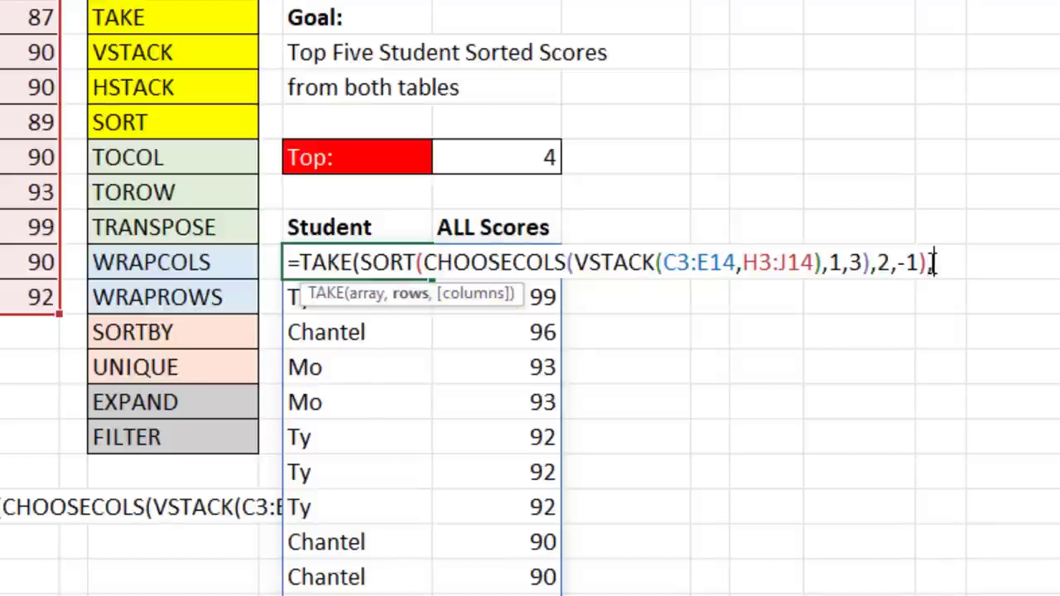
pyautogui.write('1)')
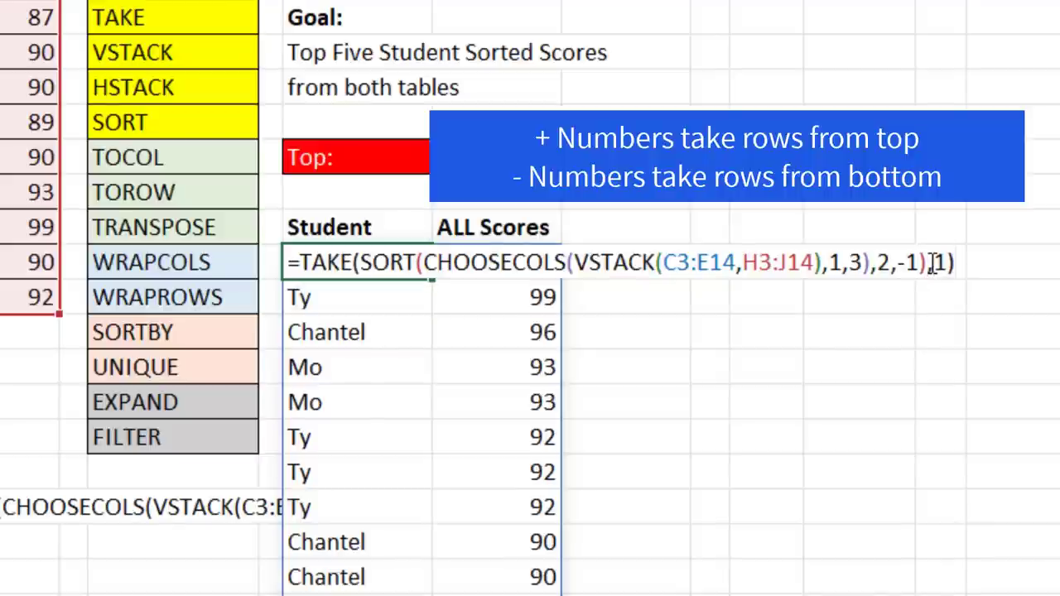
pyautogui.hotkey('ctrl', 'Return')
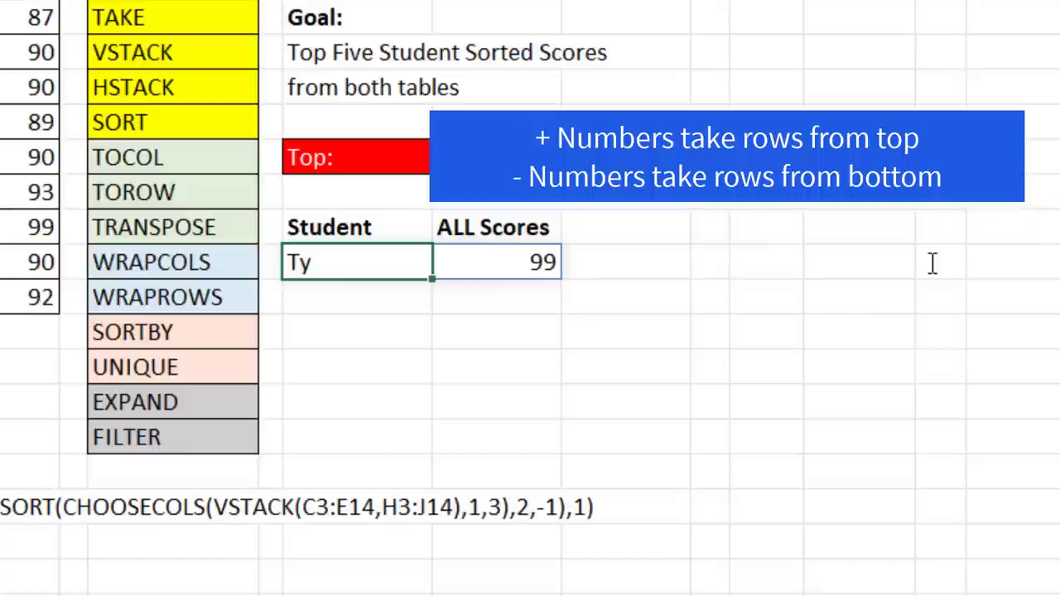
# Change the rows argument of the TAKE function in N13 to -1 to return only the last row.
pyautogui.press('F2')
pyautogui.press('BackSpace')
pyautogui.press('BackSpace')
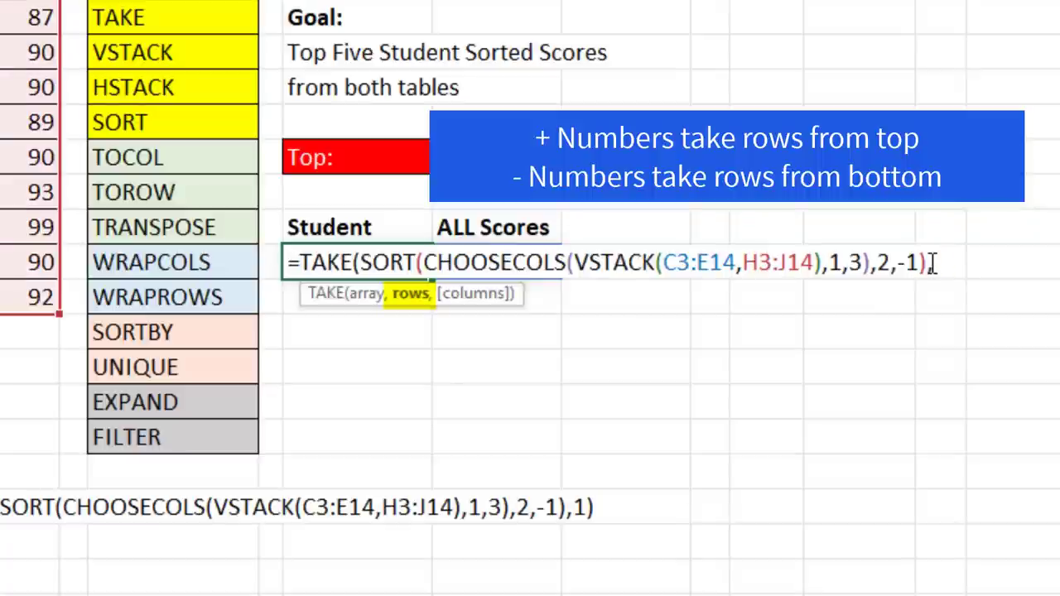
pyautogui.write('-1)')
pyautogui.hotkey('ctrl', 'Return')
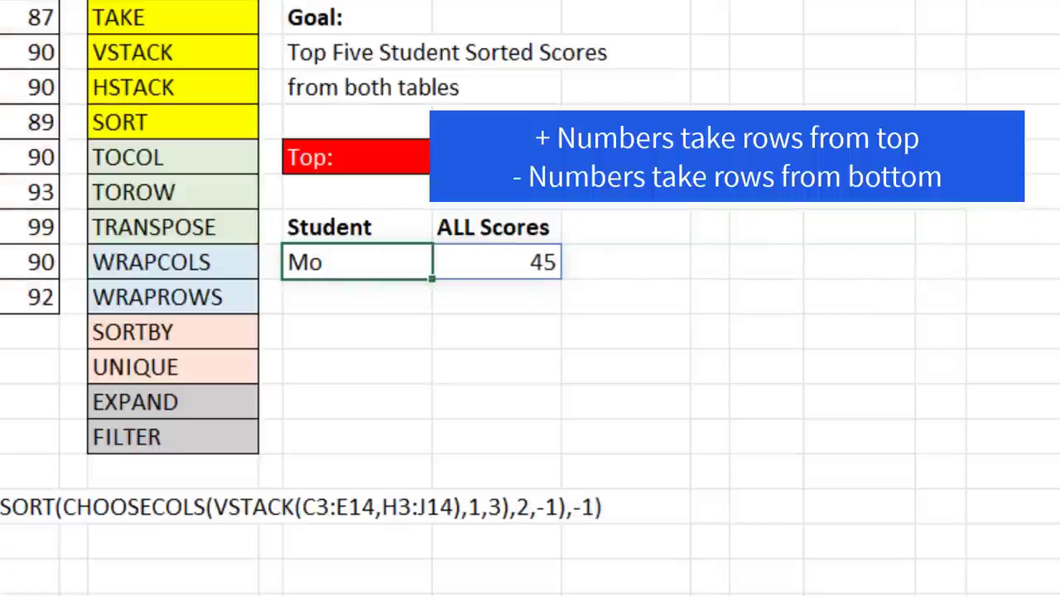
# Replace the rows argument of the TAKE function in N13 with a reference to the Top cell O10.
pyautogui.press('F2')
pyautogui.press('BackSpace')
pyautogui.press('BackSpace')
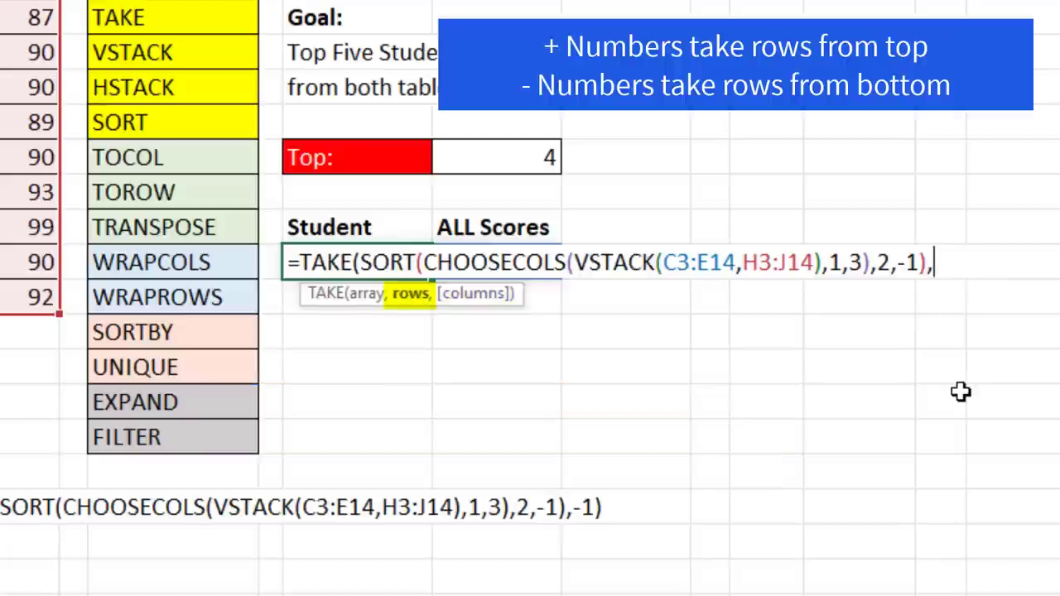
pyautogui.click(551, 157)
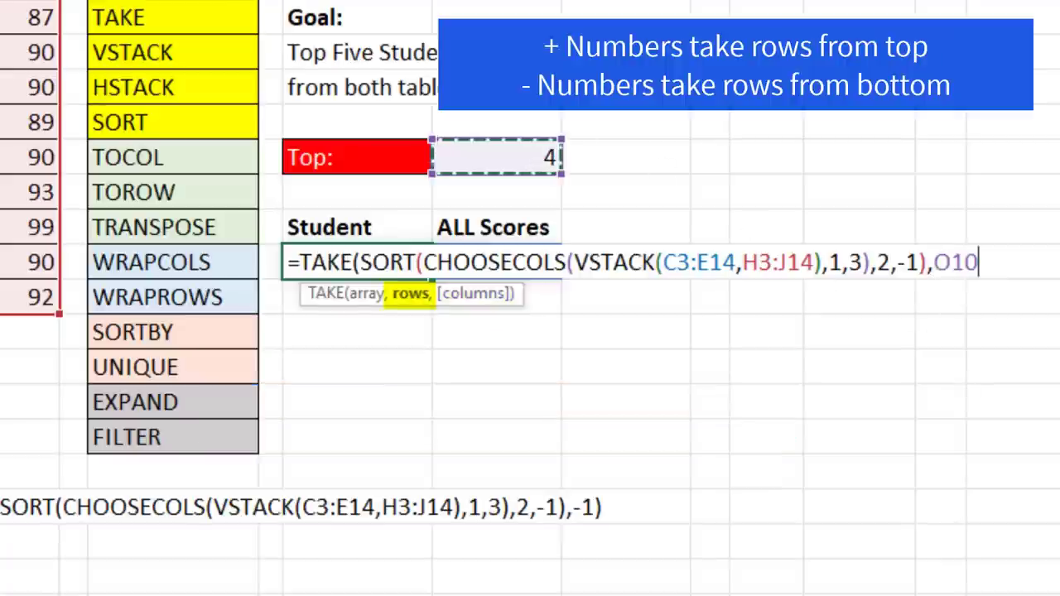
pyautogui.write(')')
pyautogui.hotkey('ctrl', 'Return')
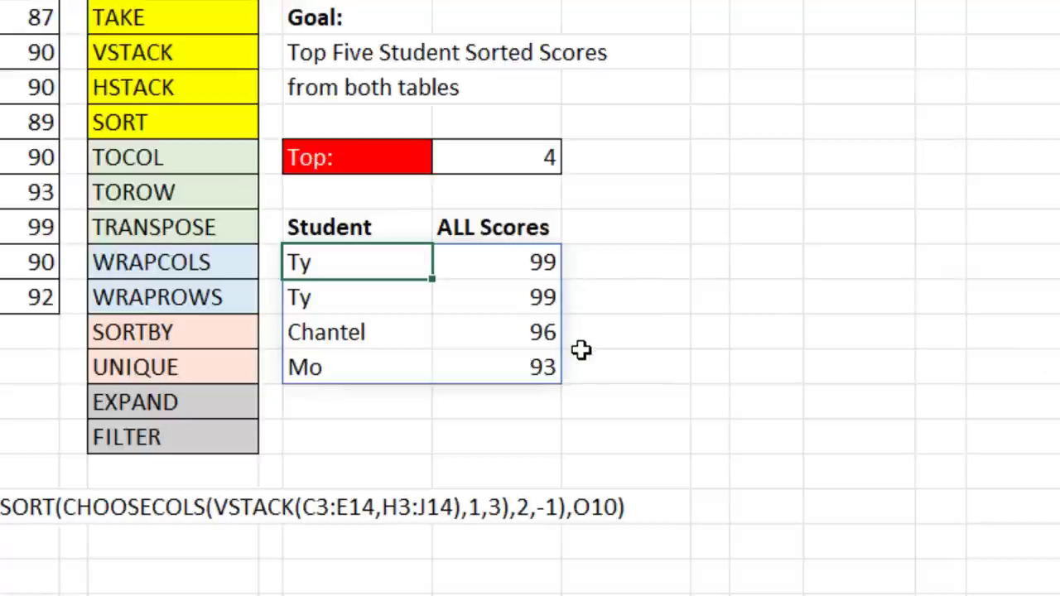
# Test the top scores list by setting the Top value in O10 to 6 and restoring it to 4.
pyautogui.click(547, 158)
pyautogui.write('6')
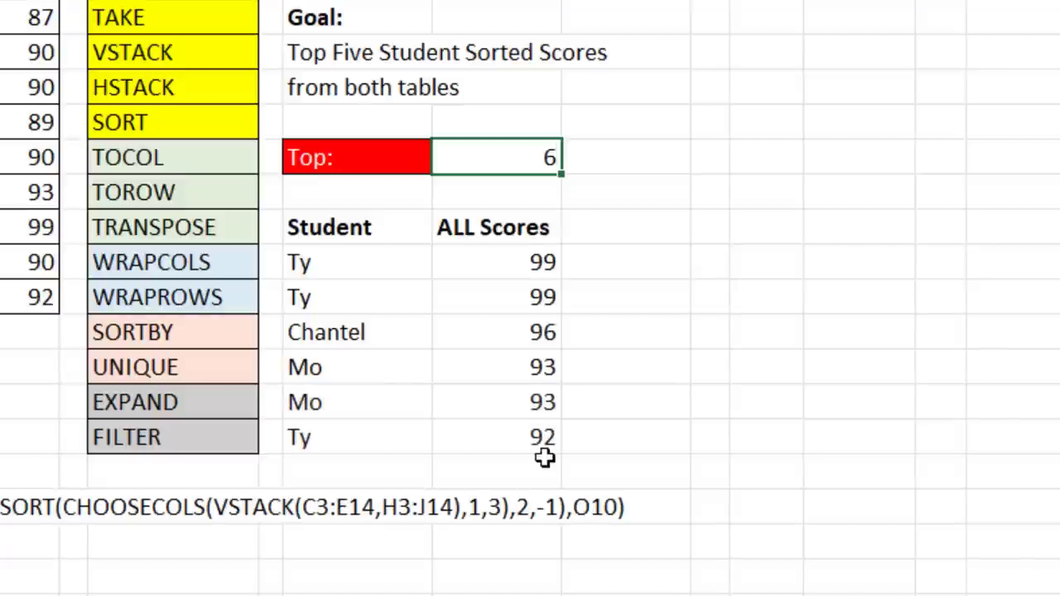
pyautogui.click(317, 261)
pyautogui.doubleClick(521, 158)
pyautogui.press('BackSpace')
pyautogui.write('4')
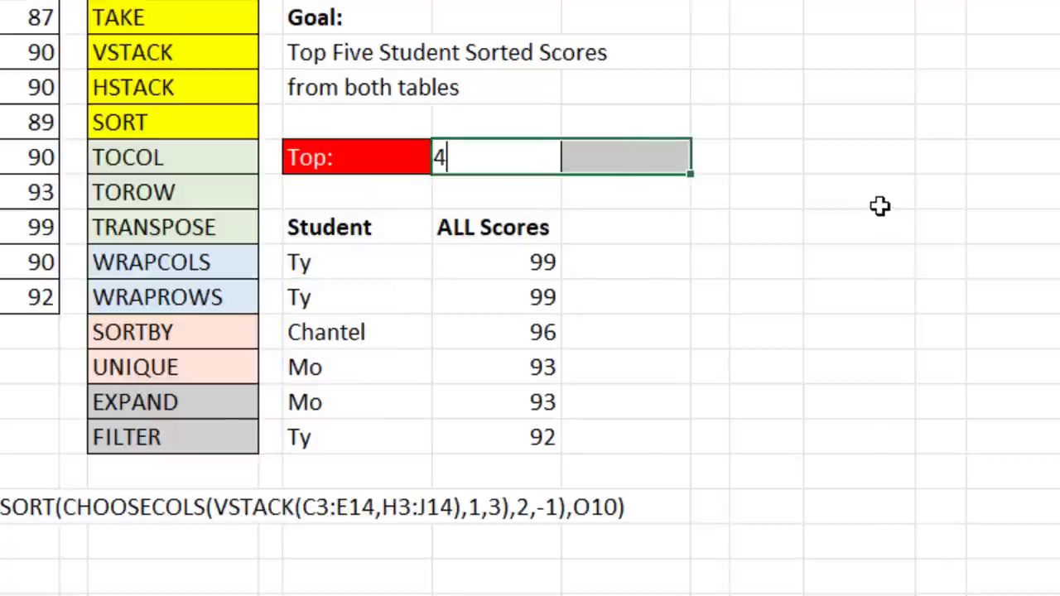
pyautogui.hotkey('ctrl', 'Return')
pyautogui.moveTo(327, 252); pyautogui.dragTo(553, 369)
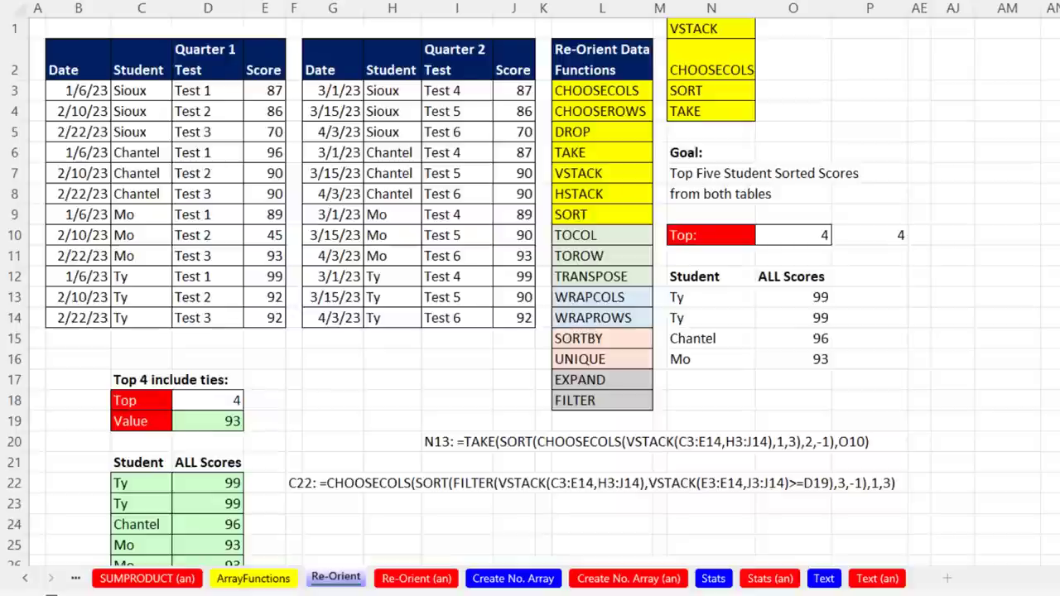
# Examine the LARGE formula in D19, including its array argument that combines two score ranges.
pyautogui.click(514, 525)
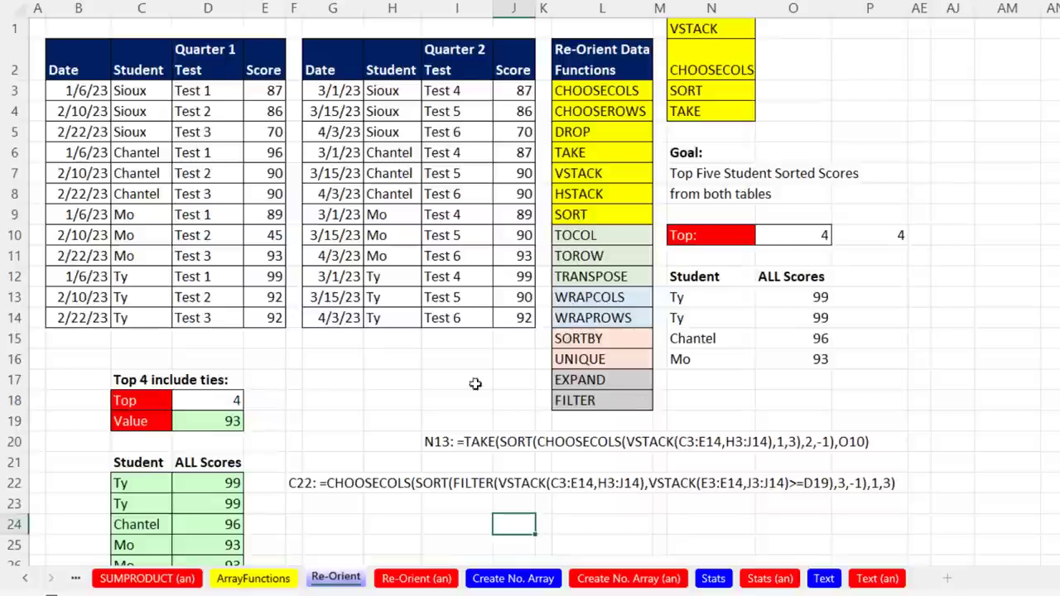
pyautogui.click(232, 422)
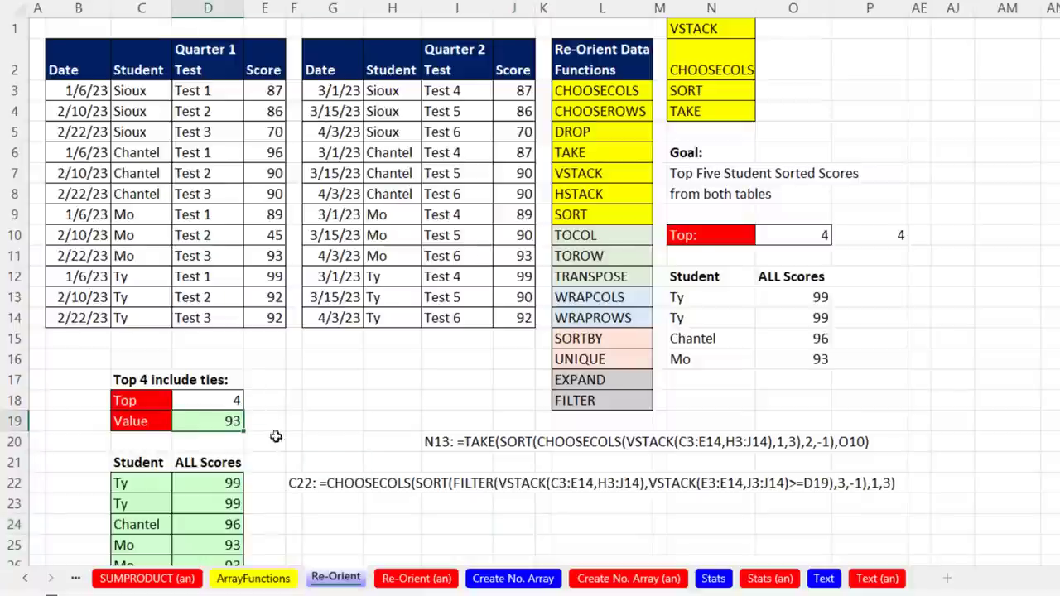
pyautogui.press('F2')
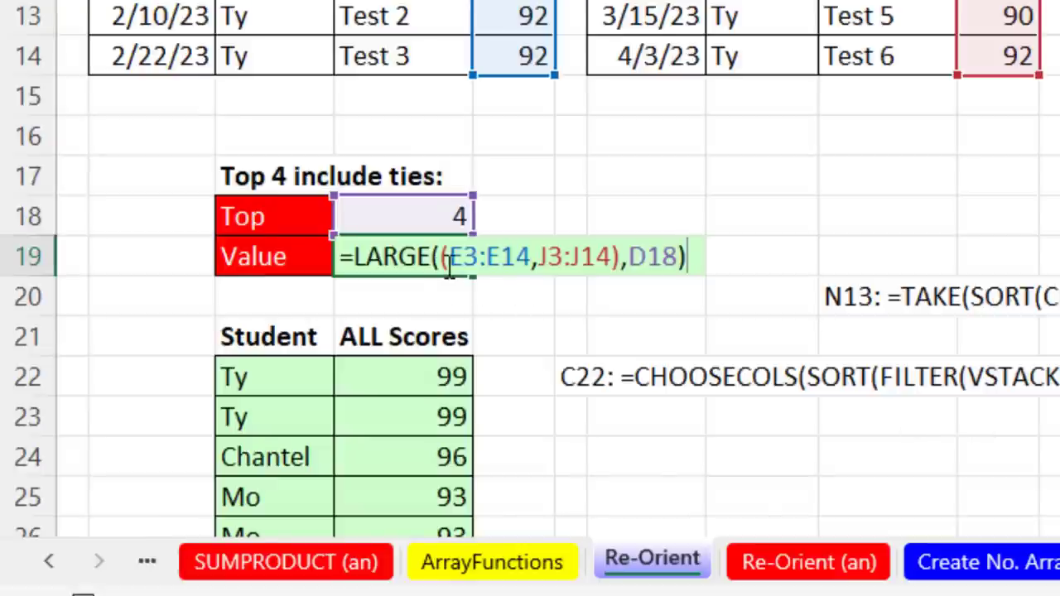
pyautogui.click(232, 422)
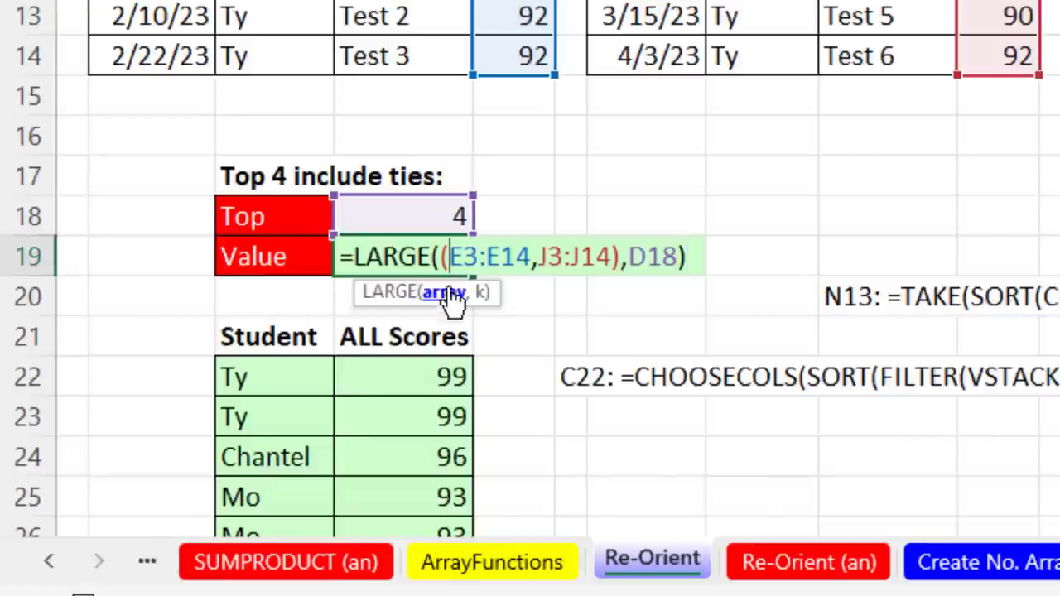
pyautogui.click(445, 299)
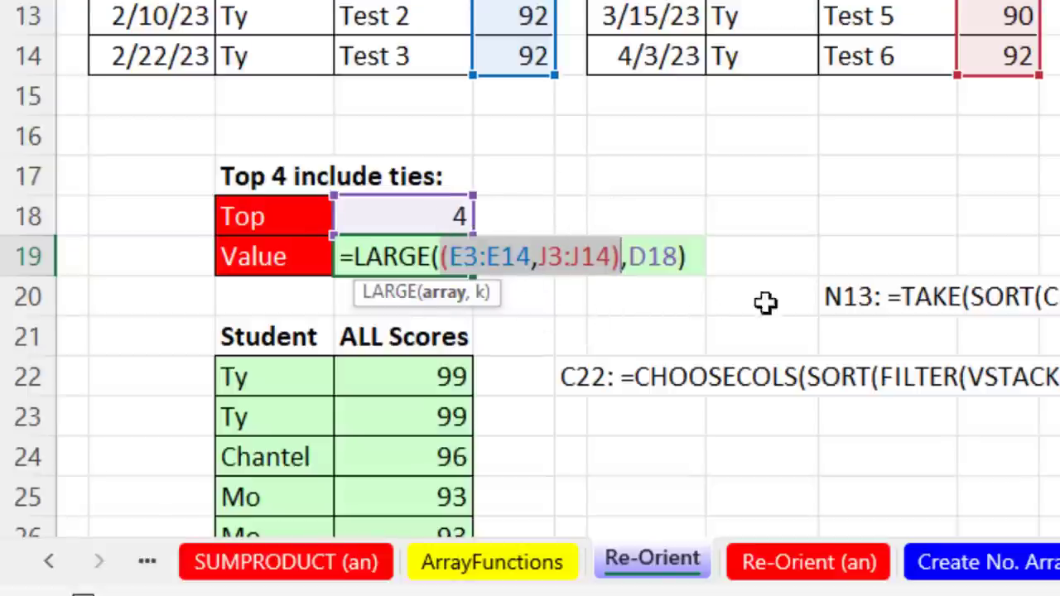
pyautogui.hotkey('ctrl', 'Return')
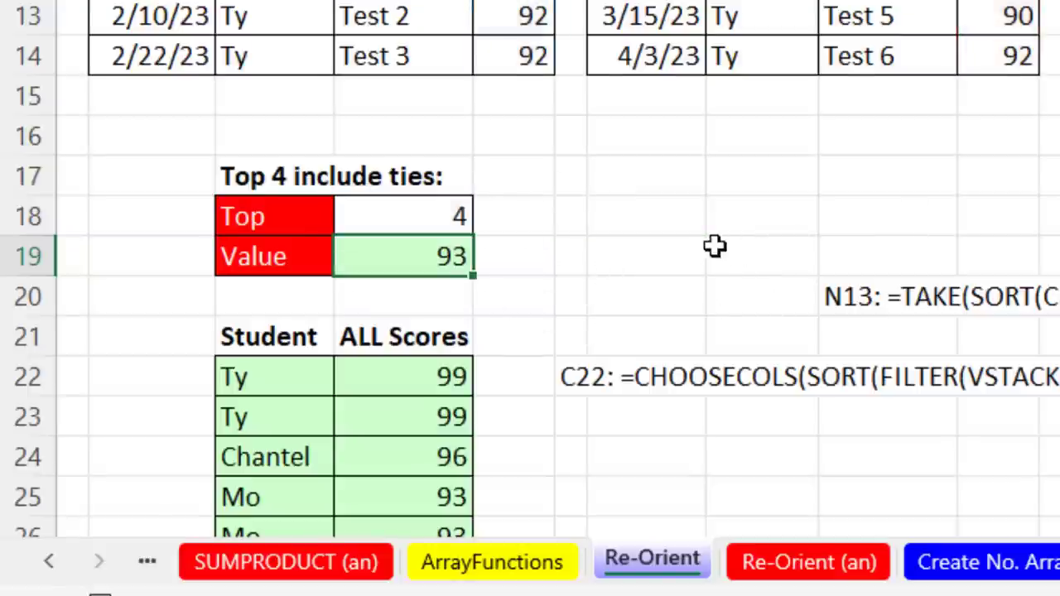
# Examine the array and include arguments of FILTER in the C22 formula, leaving the formula as it is.
pyautogui.scroll(-2, 715, 246)
pyautogui.click(324, 132)
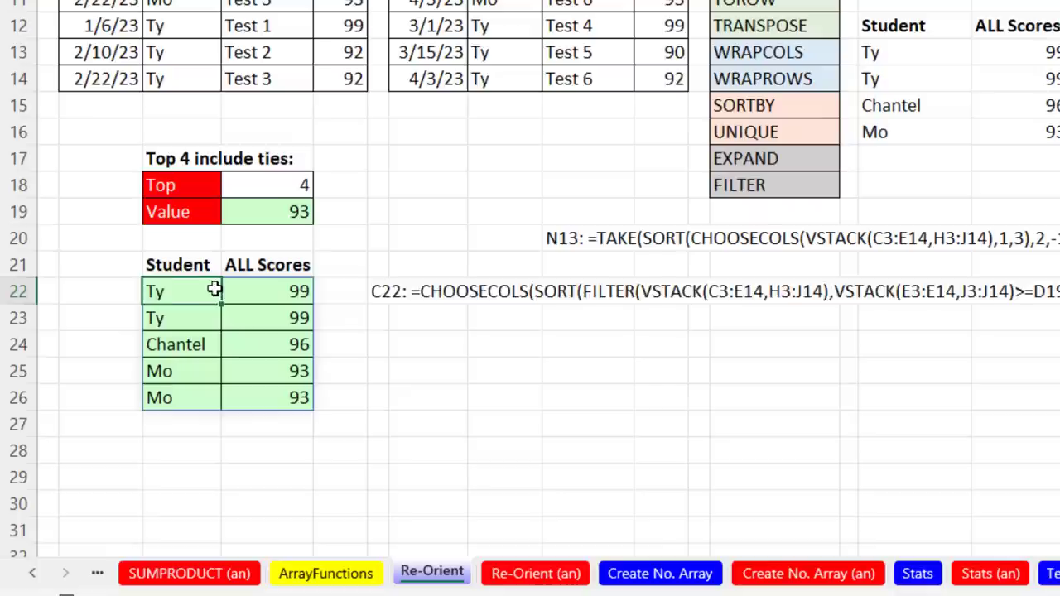
pyautogui.press('F2')
pyautogui.click(567, 292)
pyautogui.click(377, 316)
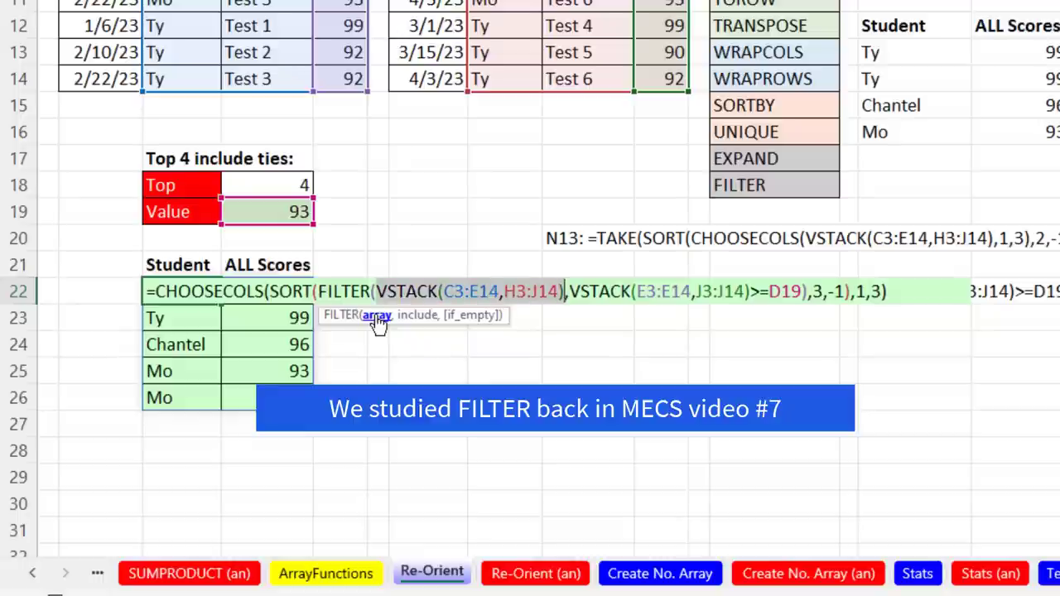
pyautogui.click(417, 318)
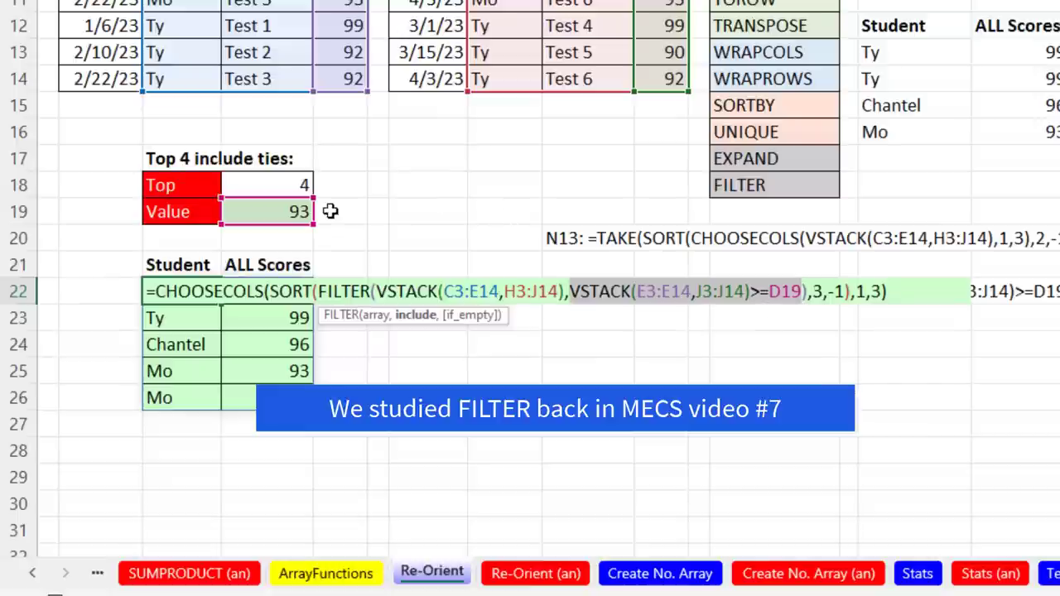
pyautogui.hotkey('ctrl', 'Return')
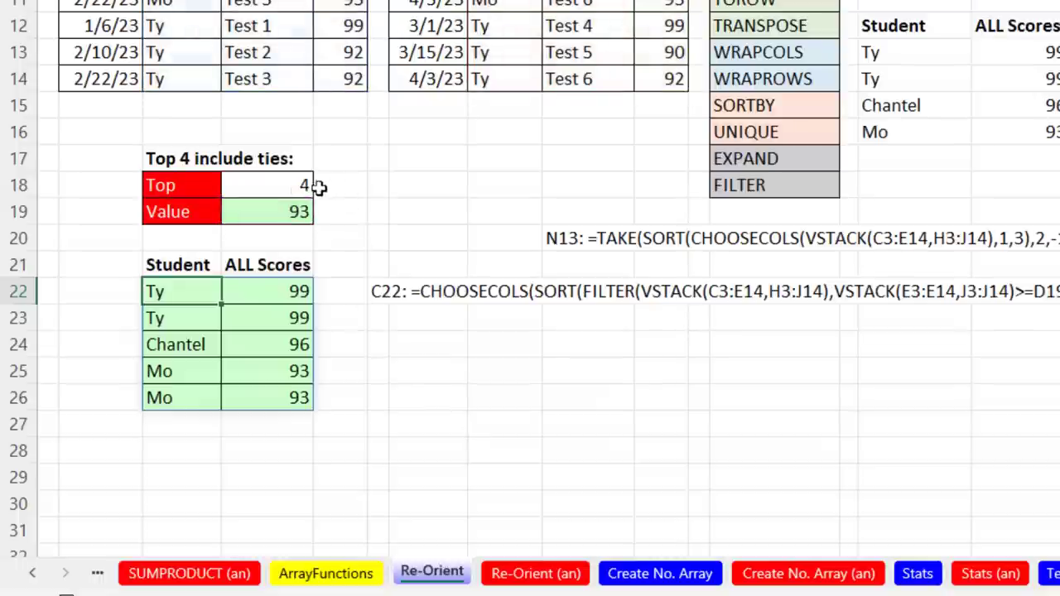
# Test the list with ties by setting the Top value in D18 to 1 and restoring it to 4.
pyautogui.click(289, 188)
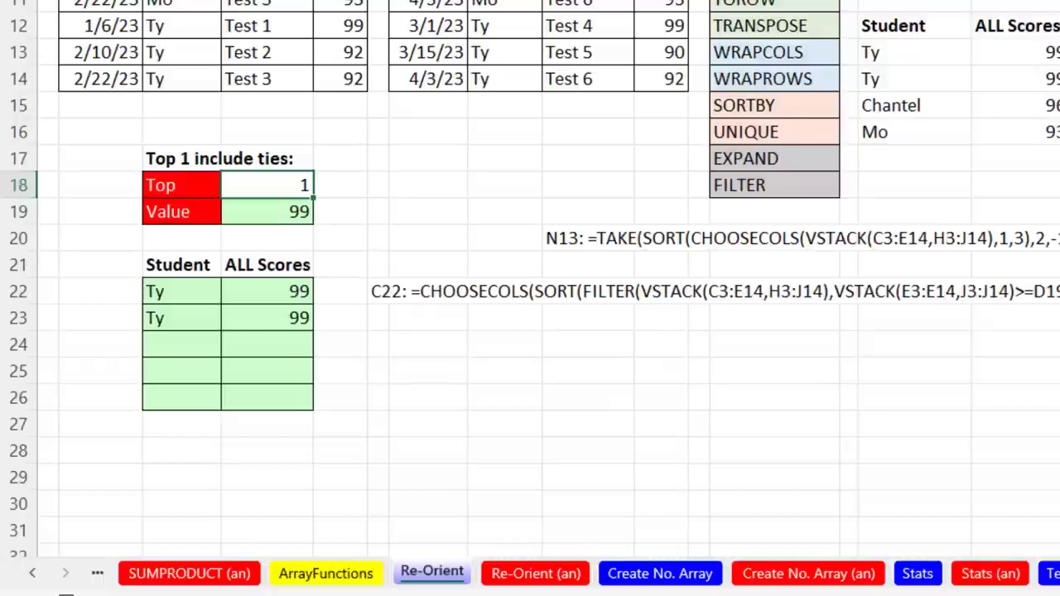
pyautogui.write('4')
pyautogui.hotkey('ctrl', 'Return')
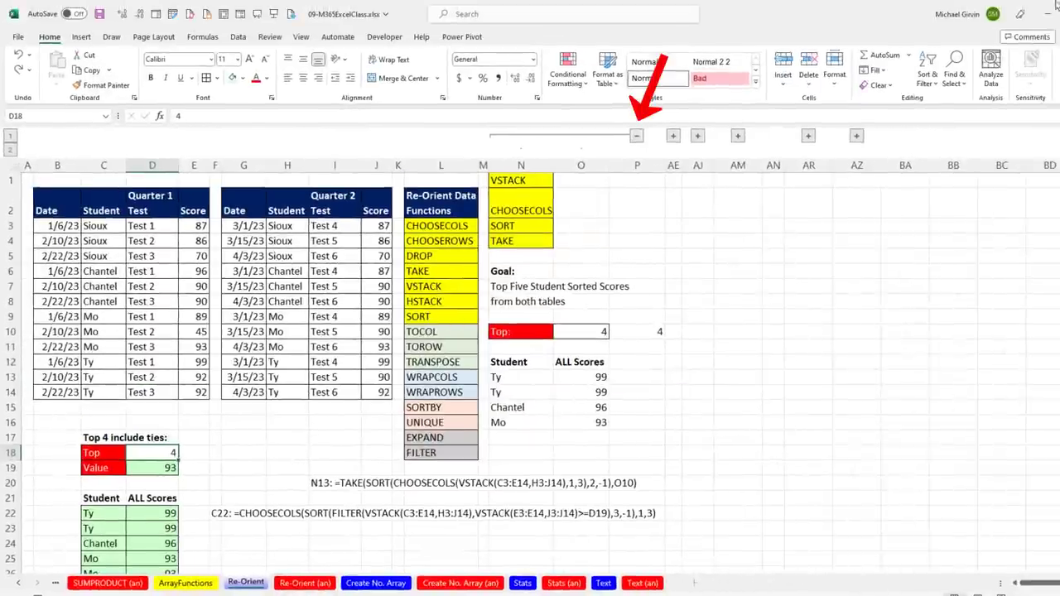
# Collapse the column group of the top scores example and expand the group of the TOROW and TRANSPOSE example.
pyautogui.click(636, 136)
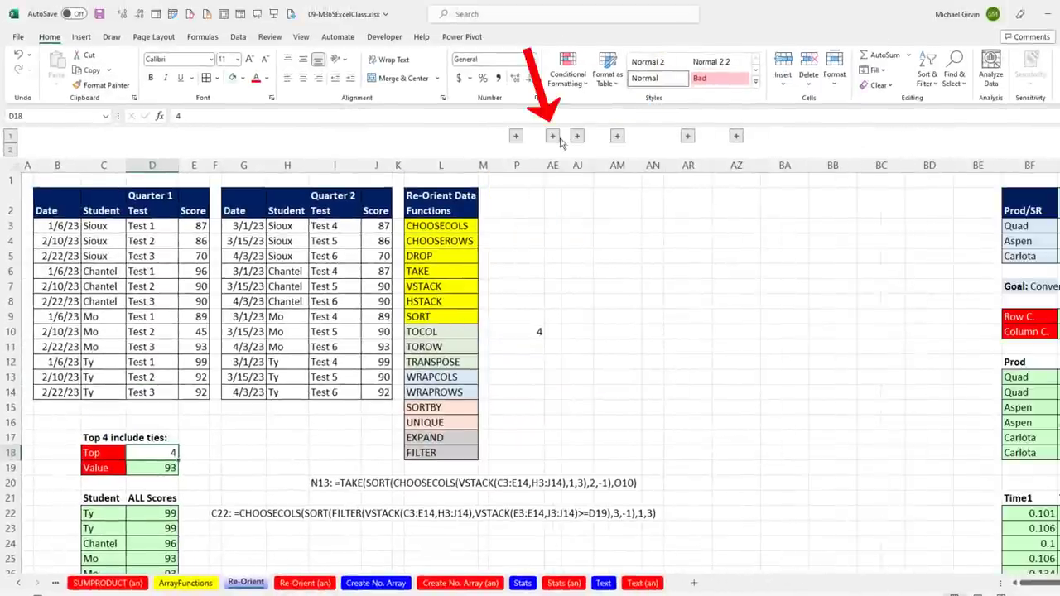
pyautogui.click(553, 136)
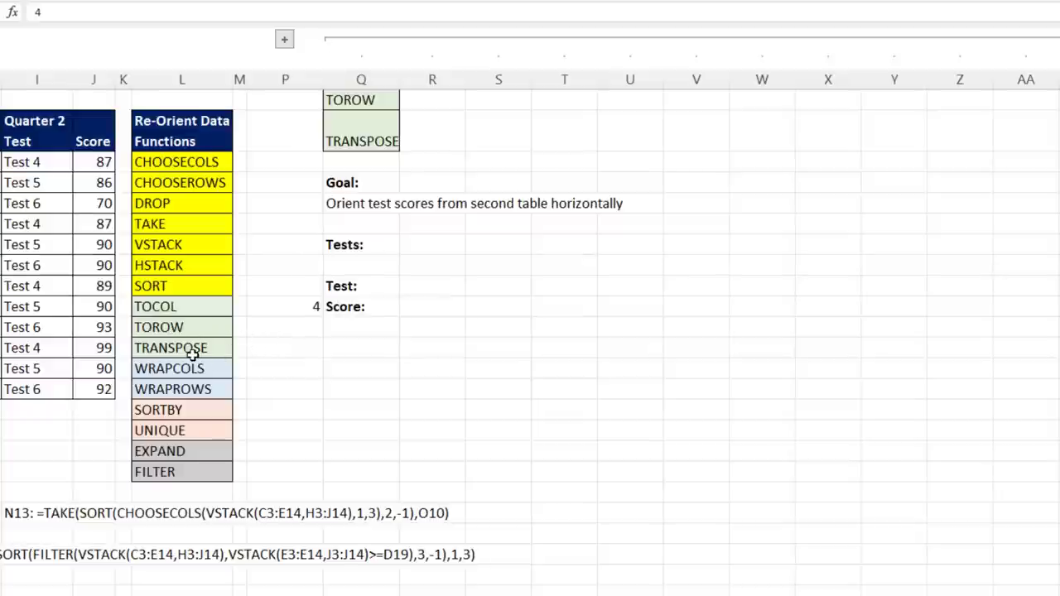
pyautogui.click(182, 329)
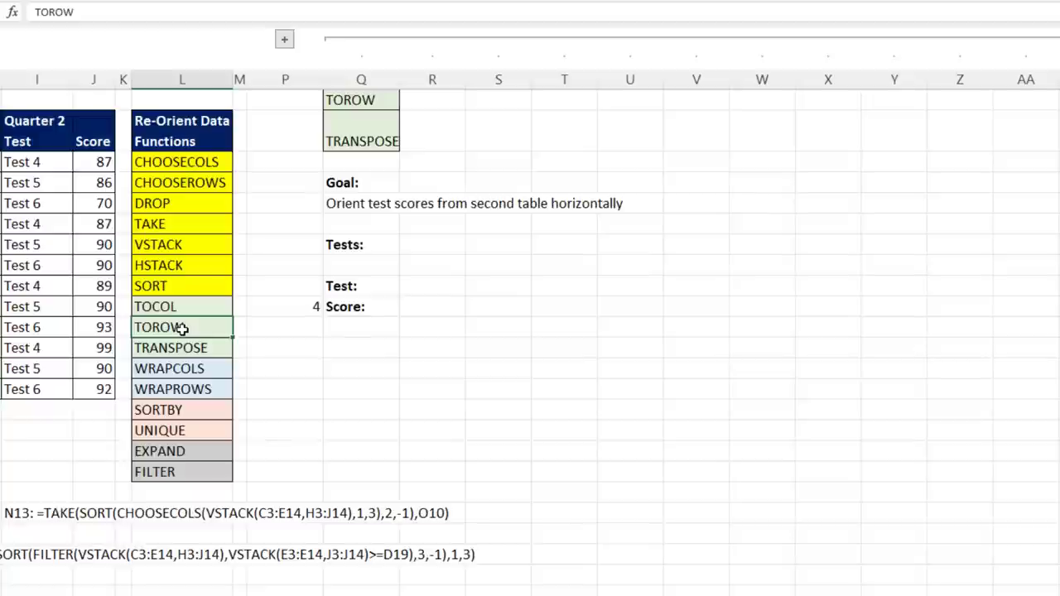
pyautogui.click(220, 307)
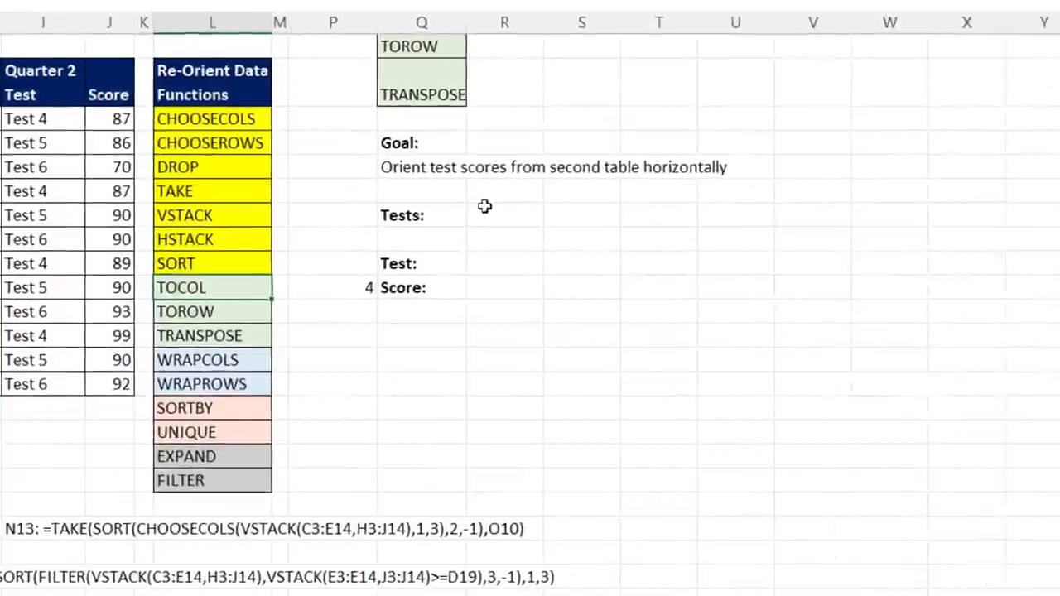
# Enter =TOROW(I3:J14) in R7 beside the Tests label, leaving out the optional ignore and scan_by_column arguments.
pyautogui.click(417, 245)
pyautogui.write('=')
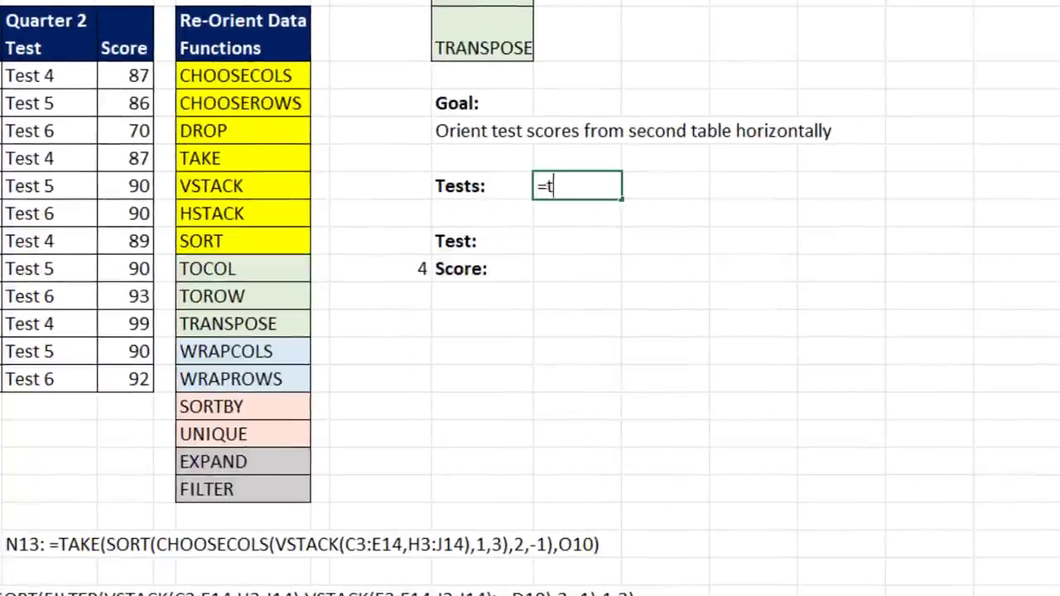
pyautogui.write('TOROW(')
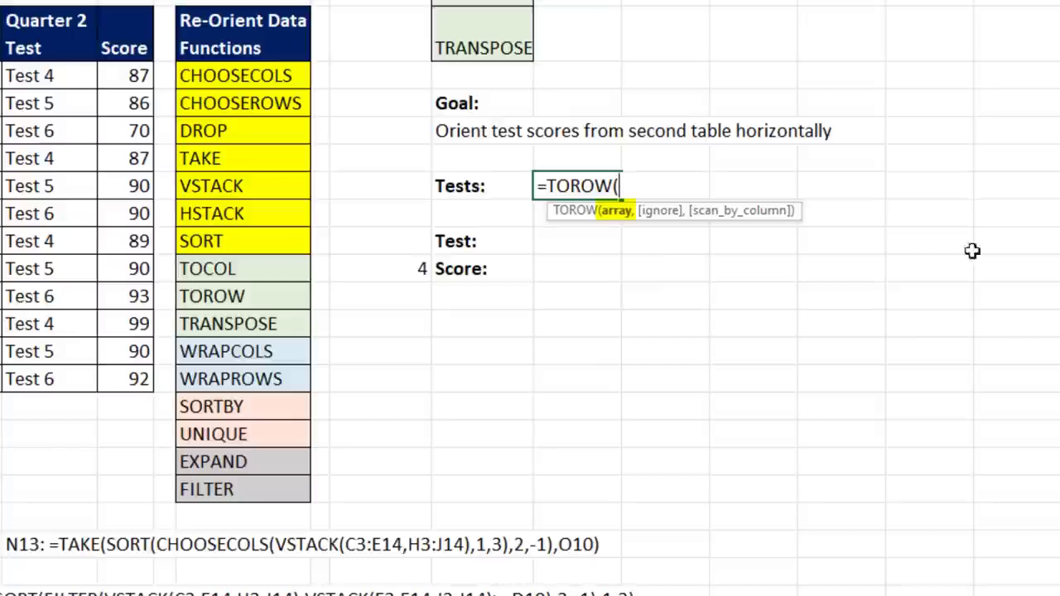
pyautogui.moveTo(28, 76); pyautogui.dragTo(125, 383)
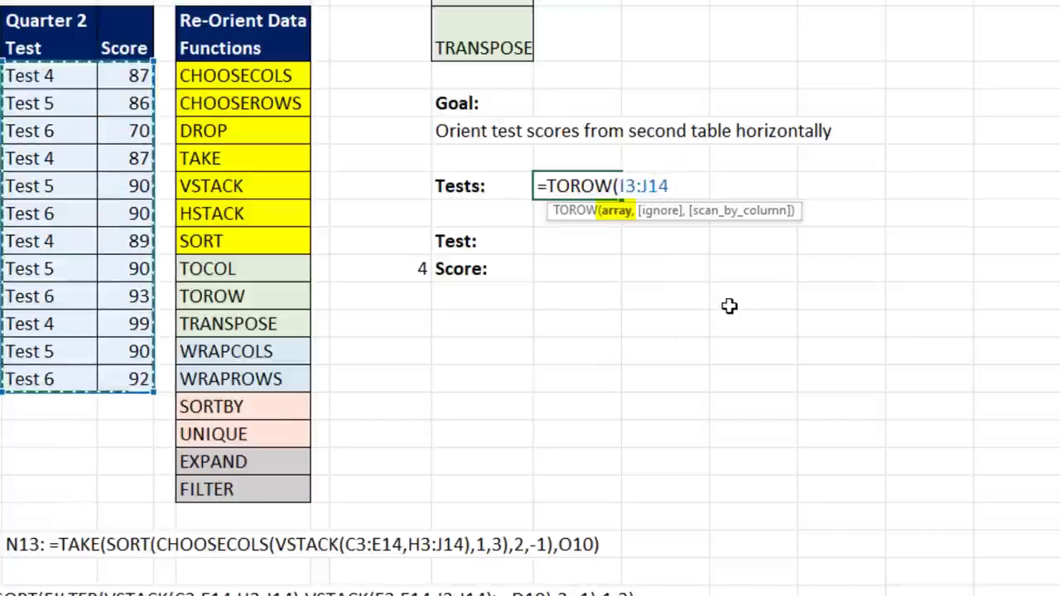
pyautogui.write(',')
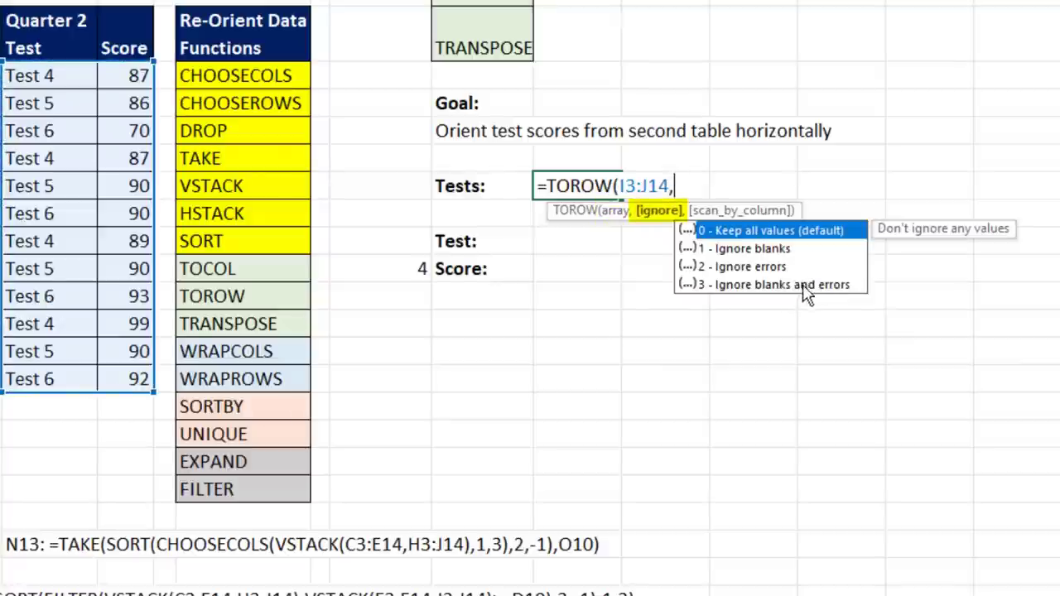
pyautogui.write(',')
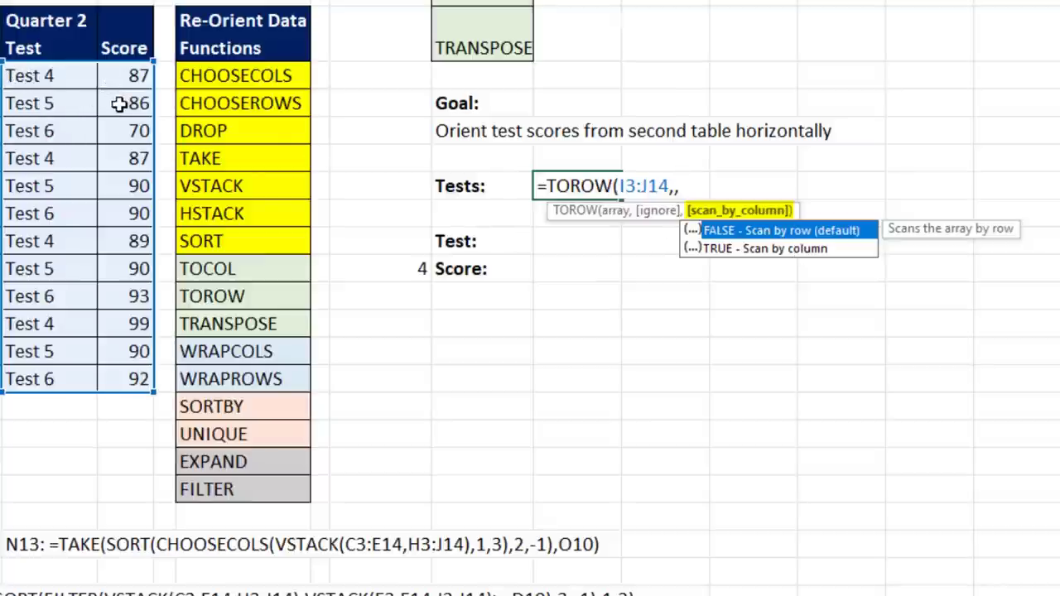
pyautogui.press('BackSpace')
pyautogui.press('BackSpace')
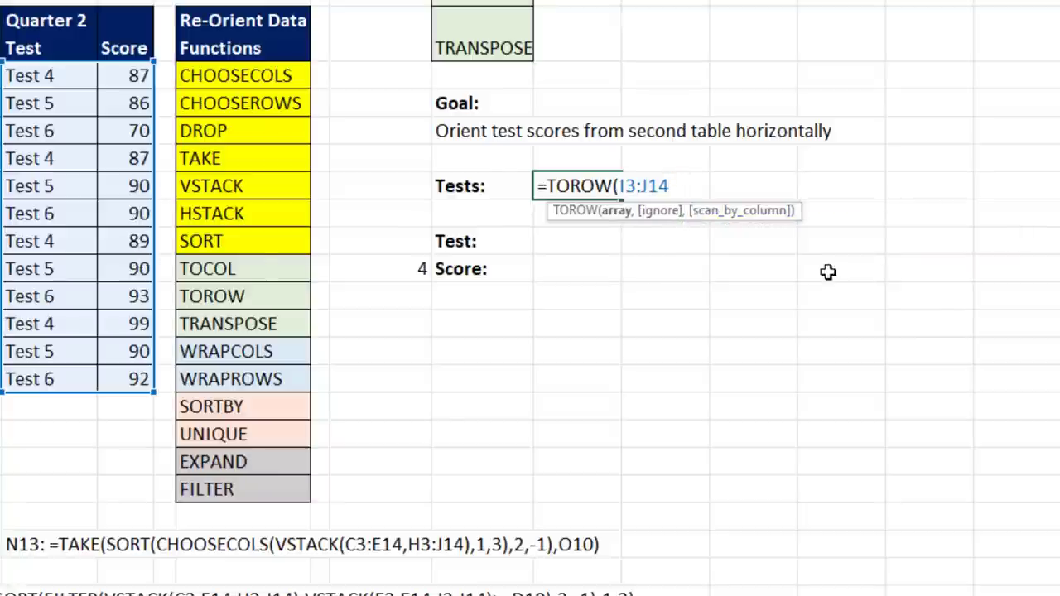
pyautogui.write(')')
pyautogui.hotkey('ctrl', 'Return')
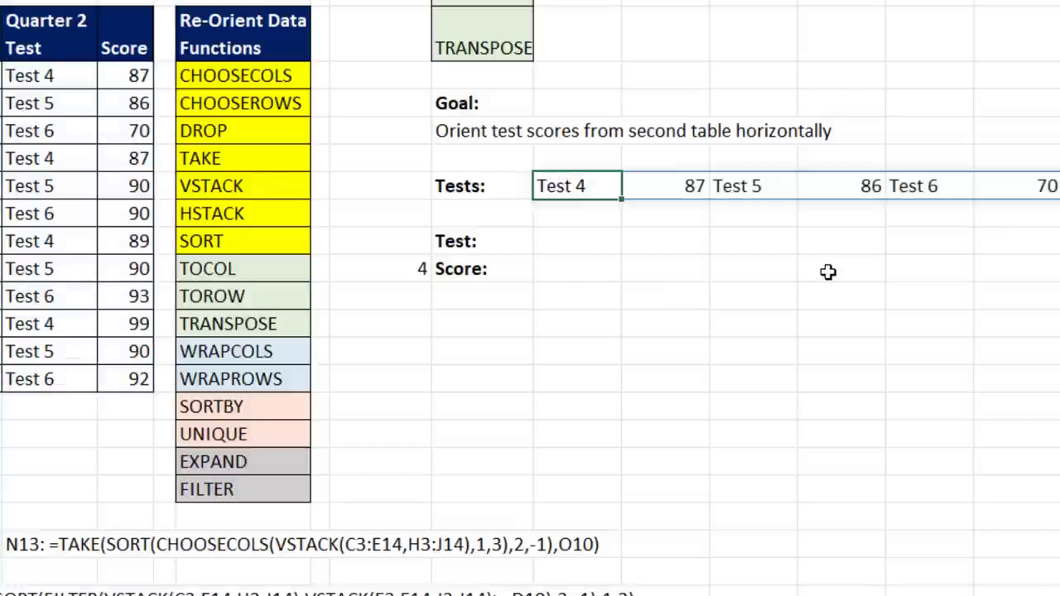
pyautogui.doubleClick(601, 191)
pyautogui.press('Escape')
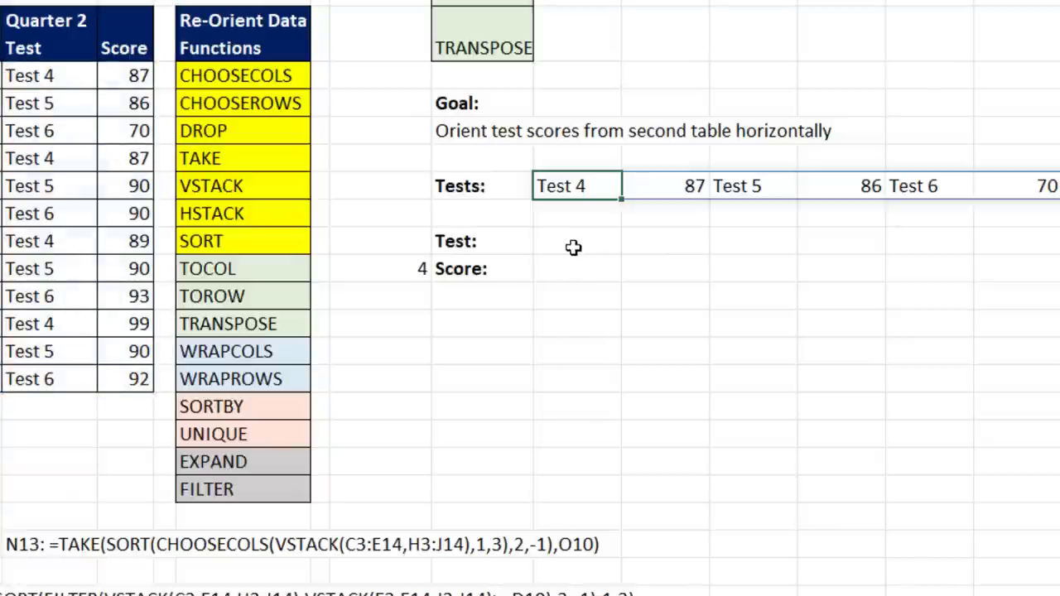
# Enter =TRANSPOSE(I3:J14) in R9 beside the Test label to orient the tests and scores in two rows.
pyautogui.click(573, 247)
pyautogui.write('=tr')
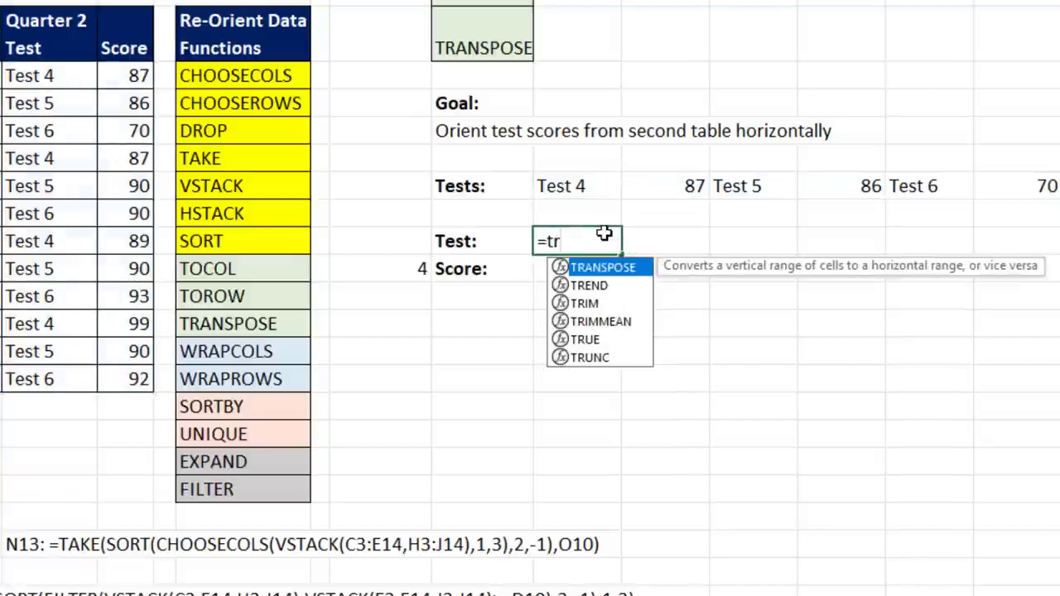
pyautogui.press('Tab')
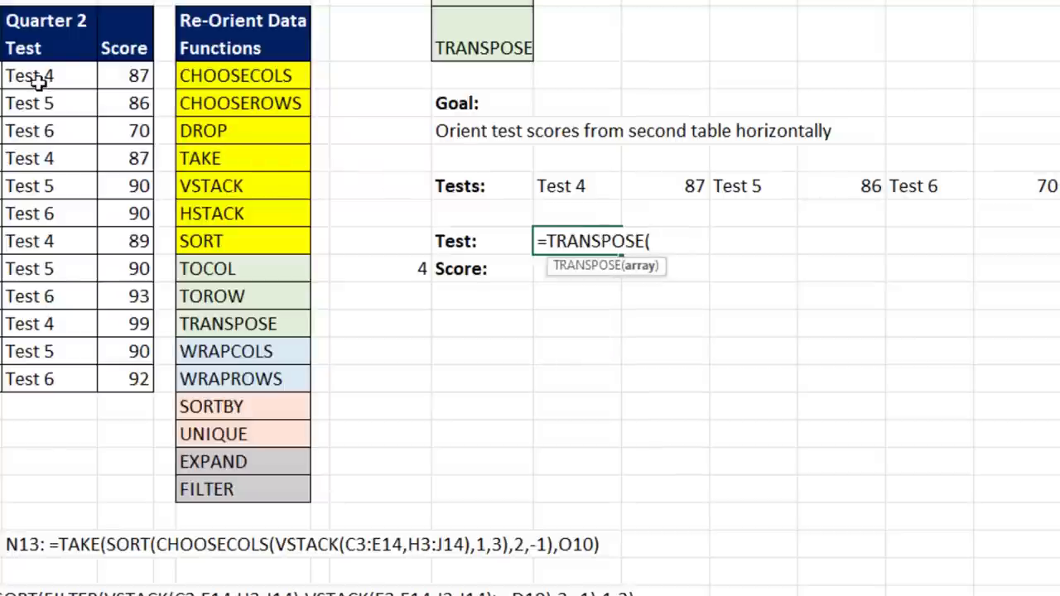
pyautogui.moveTo(106, 95); pyautogui.dragTo(102, 379)
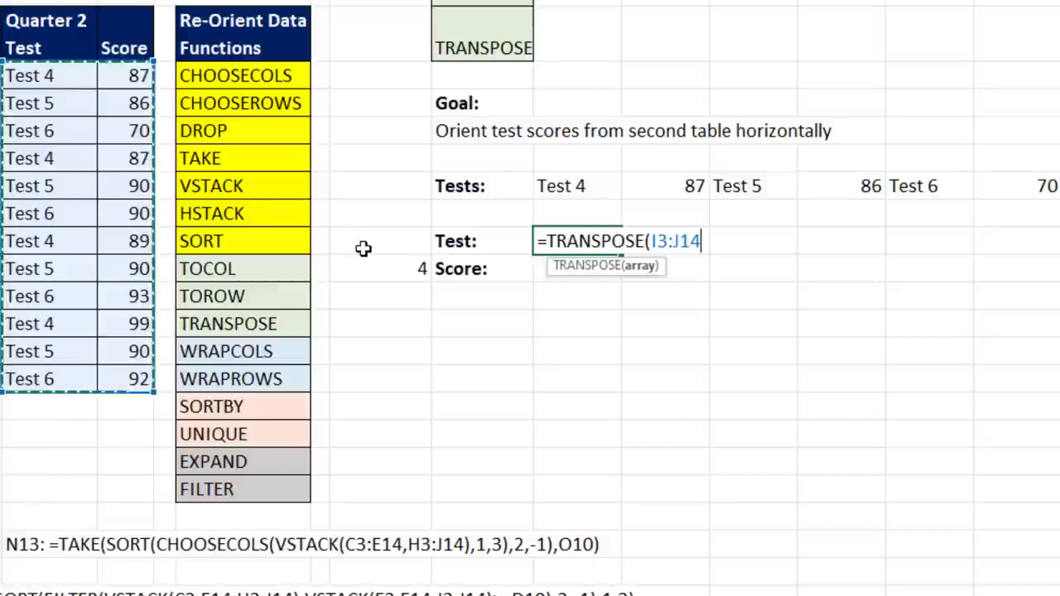
pyautogui.press('Return')
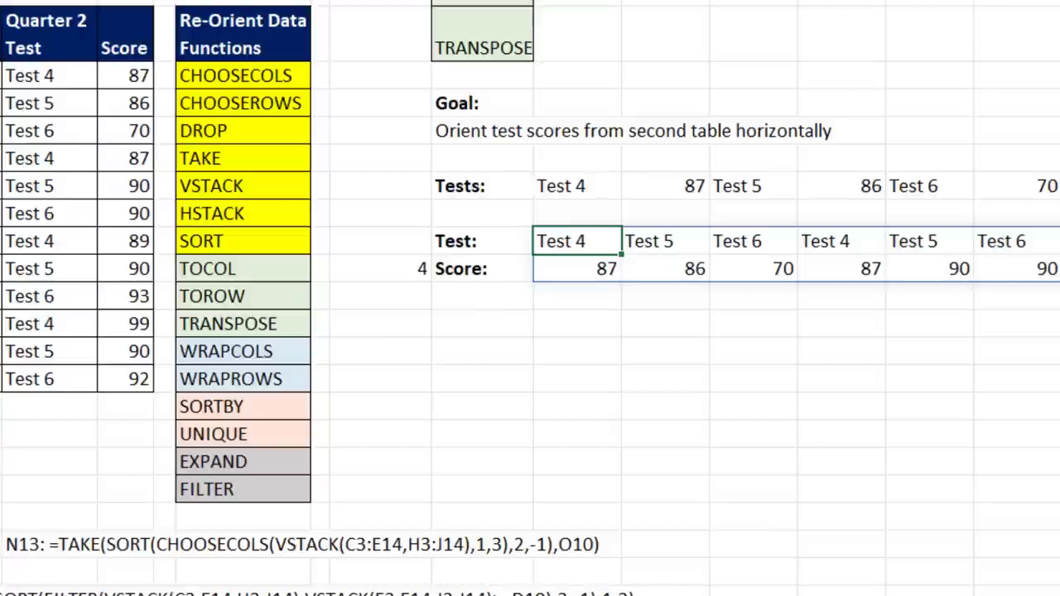
# Wrap the TOROW formula in R7 in TEXTJOIN with the delimiter " = " and ignore_empty left blank.
pyautogui.click(550, 179)
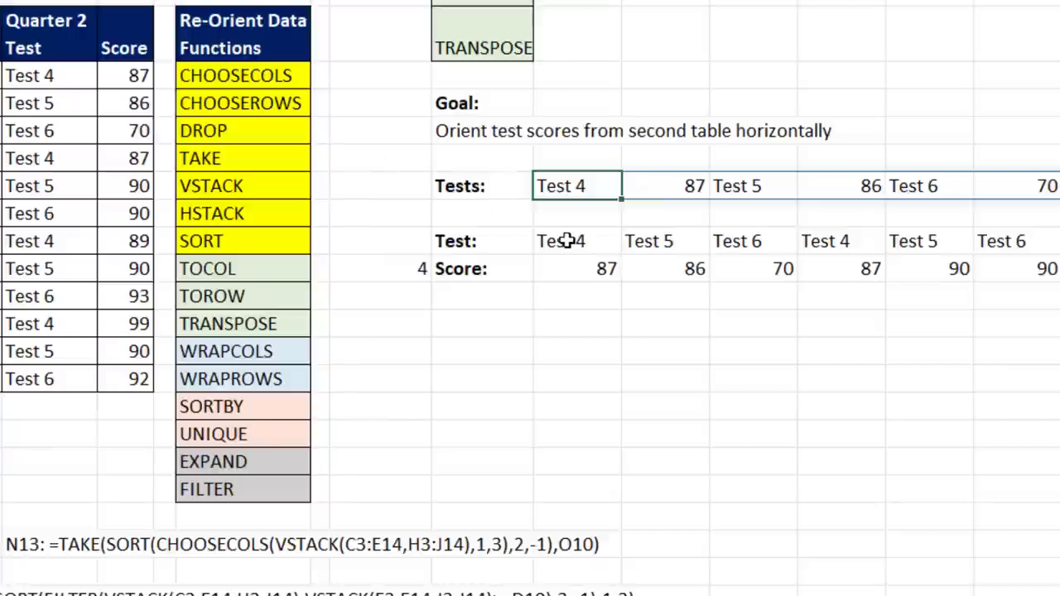
pyautogui.press('F2')
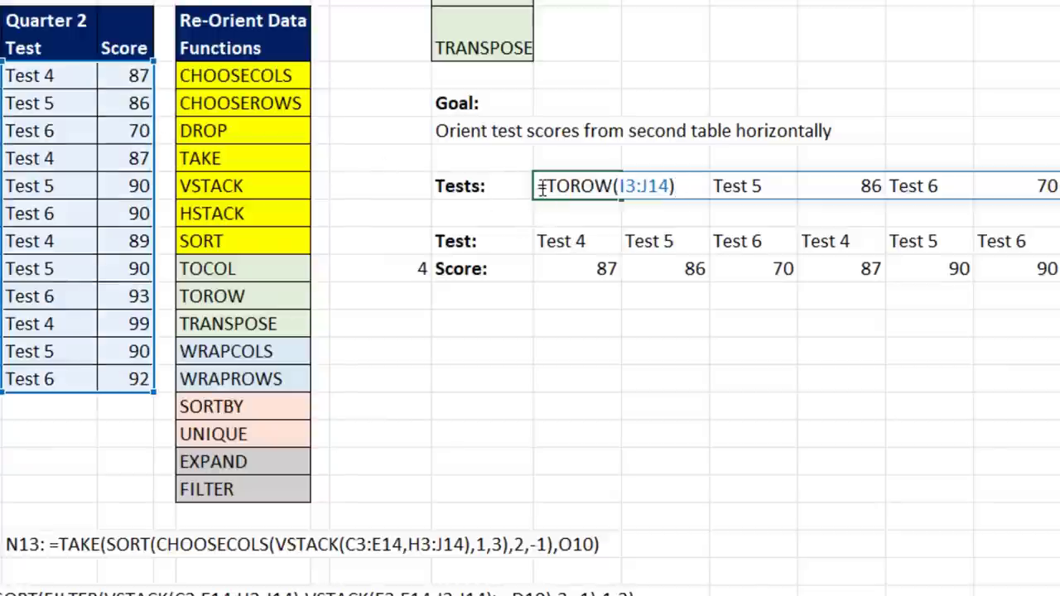
pyautogui.write('textj')
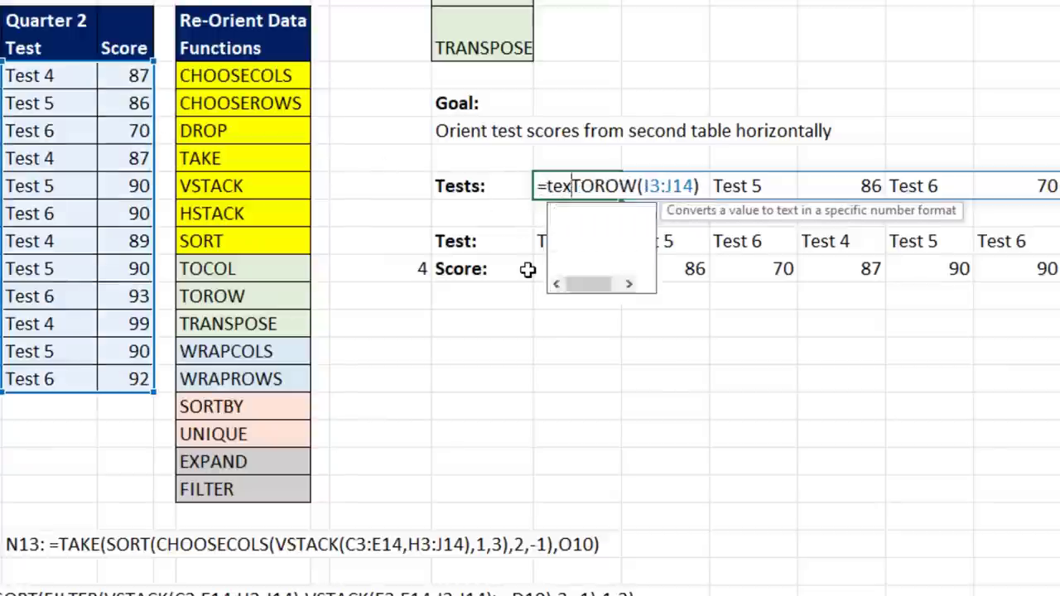
pyautogui.press('Tab')
pyautogui.write('"')
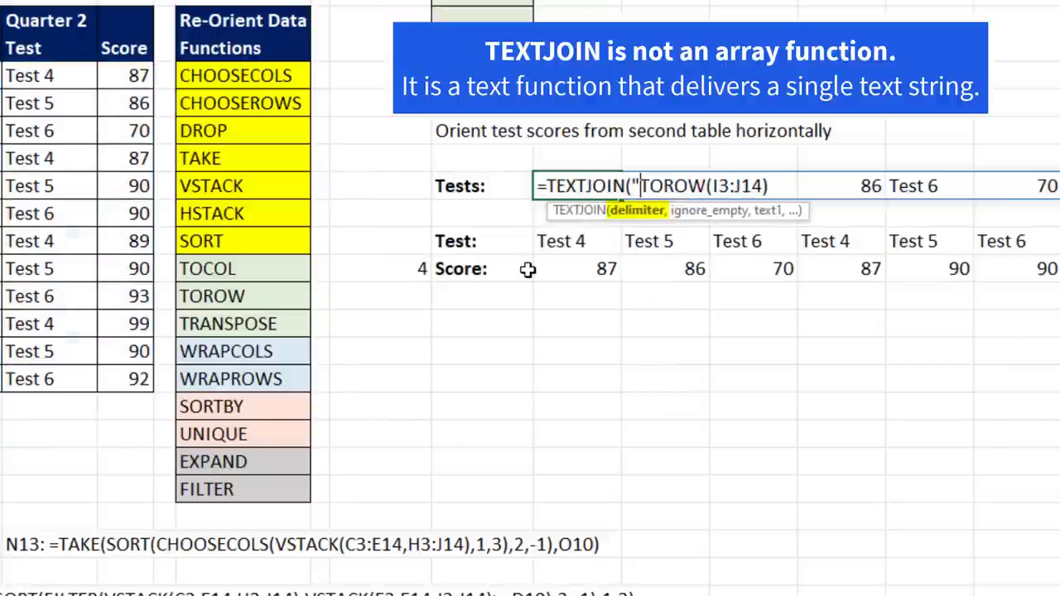
pyautogui.write(' = ')
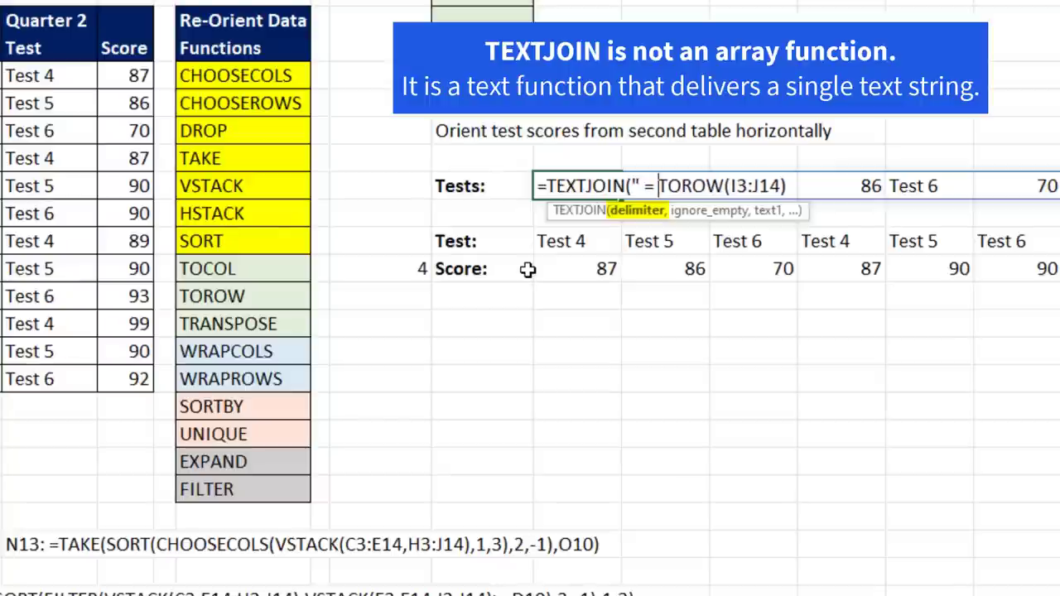
pyautogui.write('"')
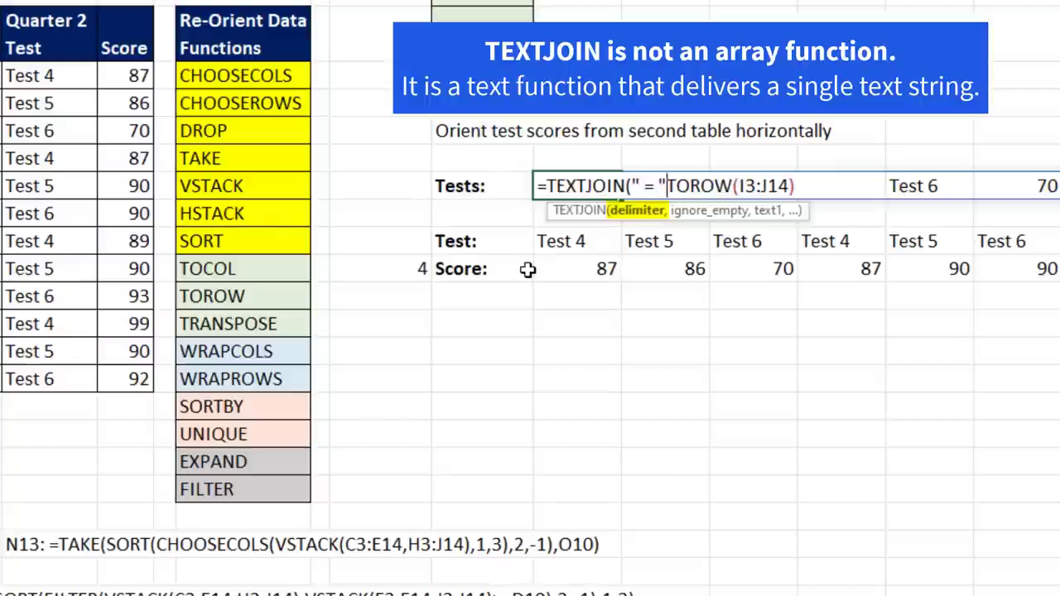
pyautogui.write(',')
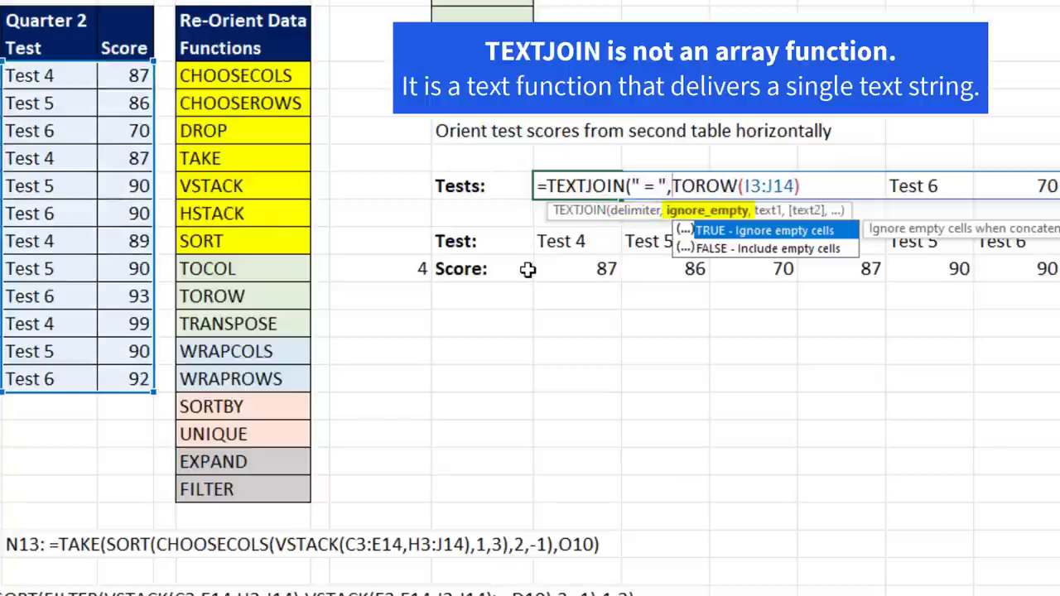
pyautogui.write(',')
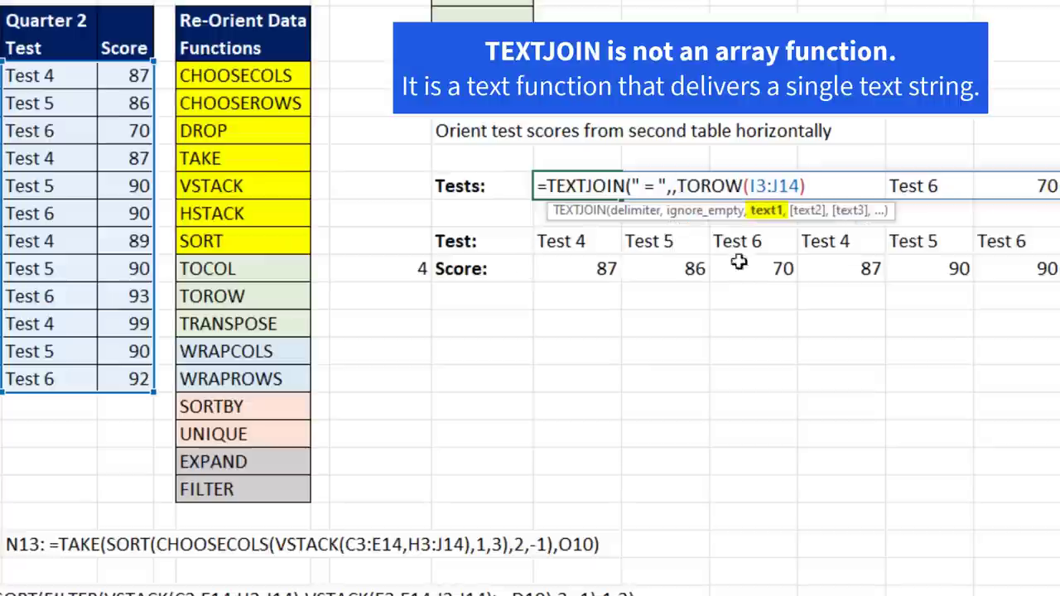
pyautogui.write(')')
pyautogui.hotkey('ctrl', 'Return')
pyautogui.click(671, 327)
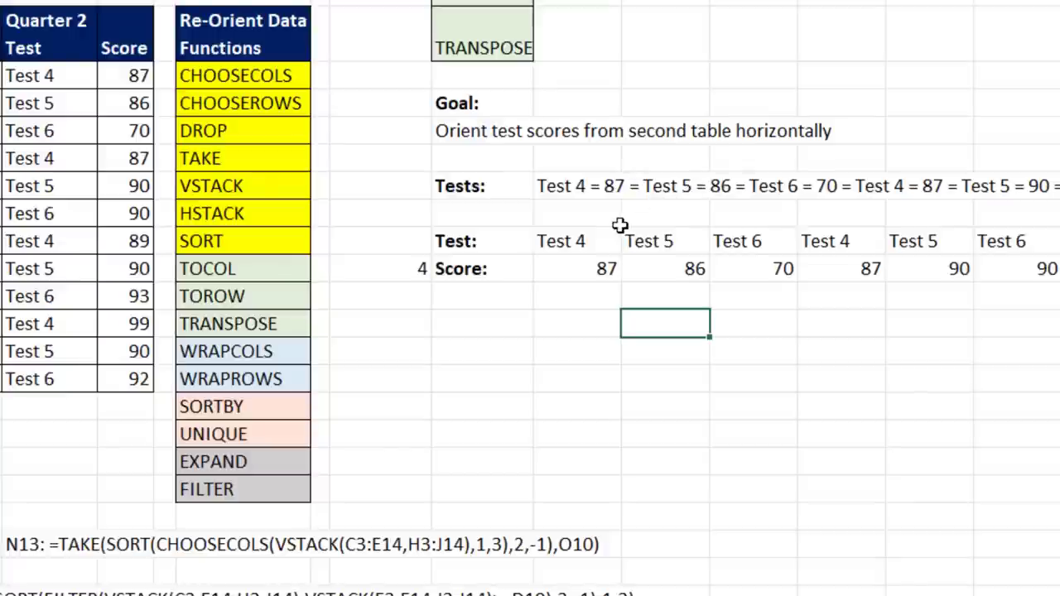
# Change the TEXTJOIN delimiter in R7 to the array constant {" = ",", "}.
pyautogui.click(585, 191)
pyautogui.doubleClick(584, 190)
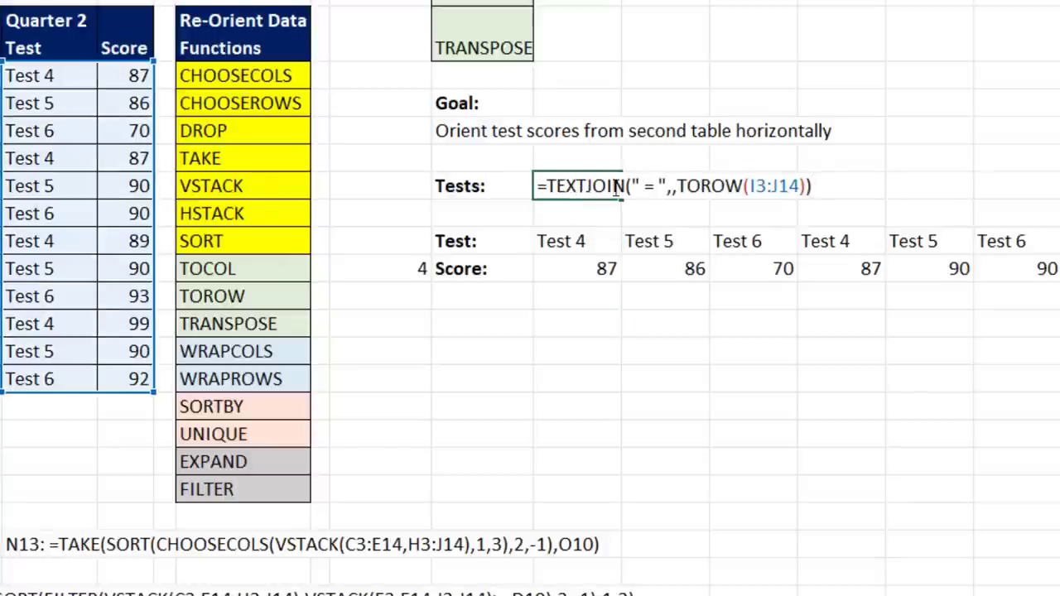
pyautogui.click(634, 186)
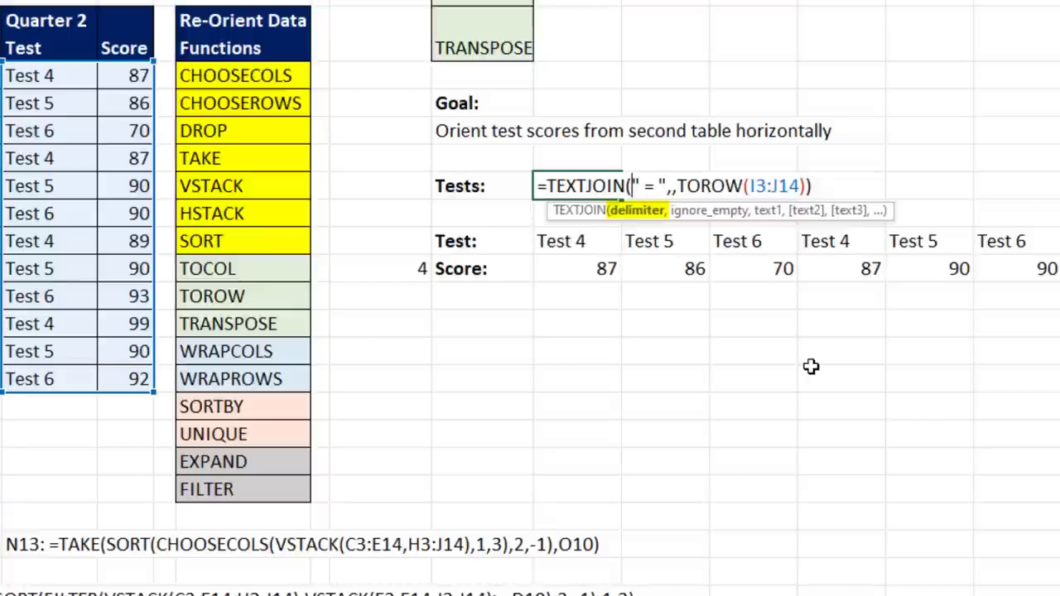
pyautogui.write('{" = "')
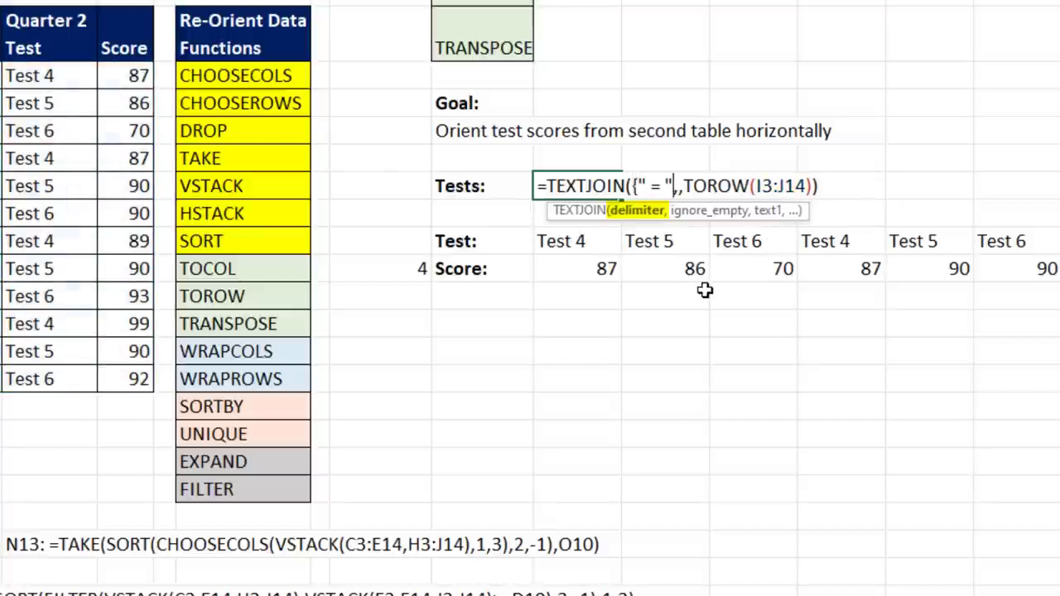
pyautogui.write(',"')
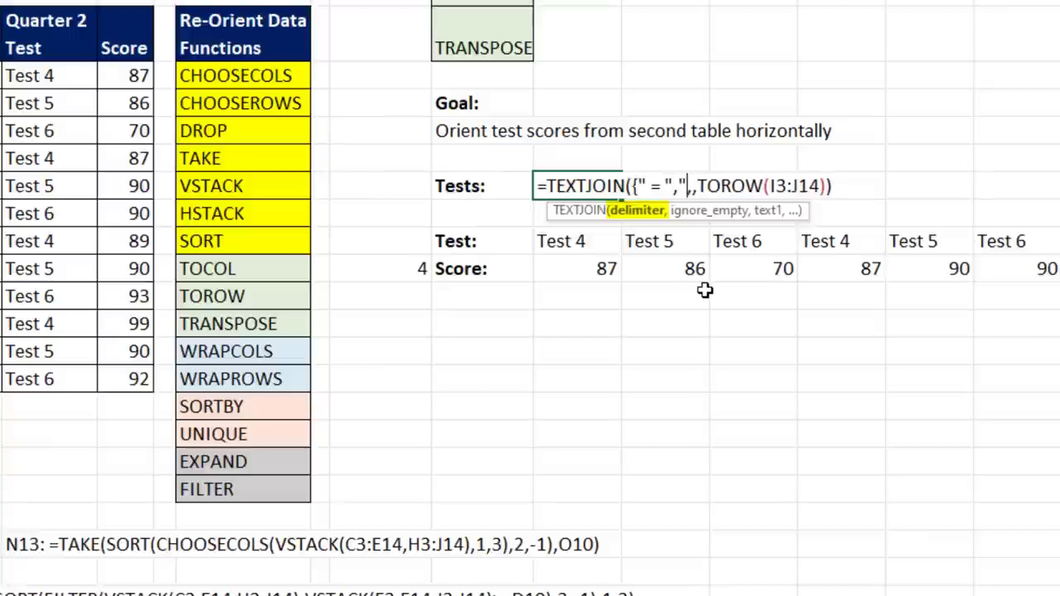
pyautogui.write(', "')
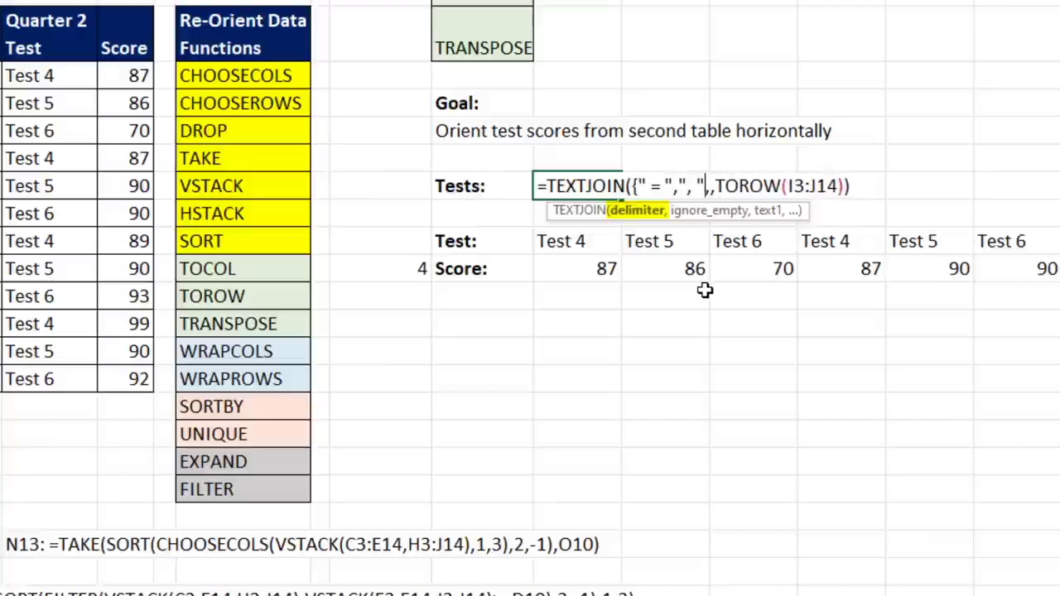
pyautogui.write('}')
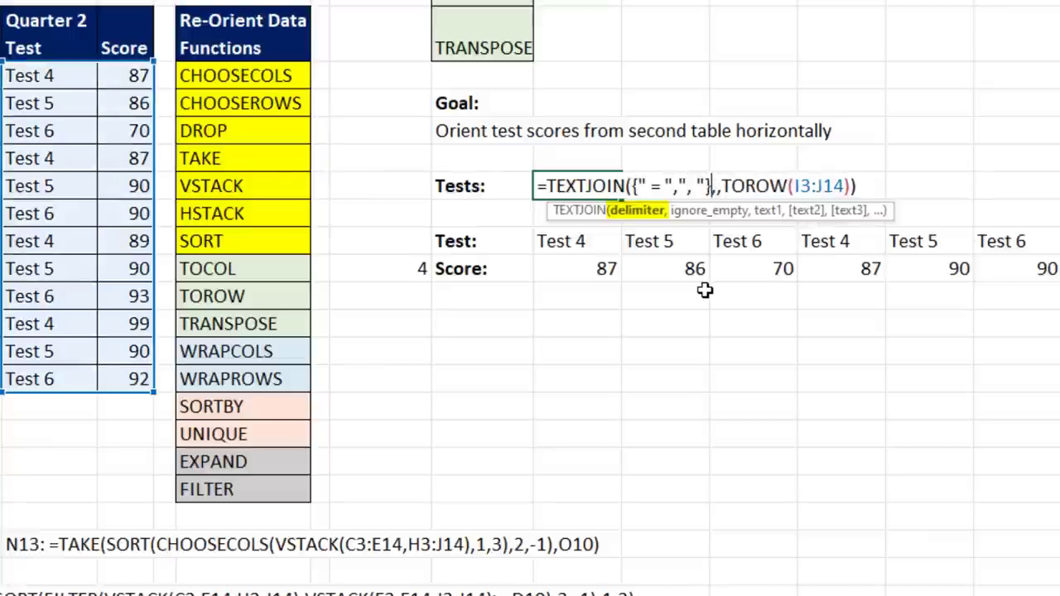
pyautogui.click(643, 213)
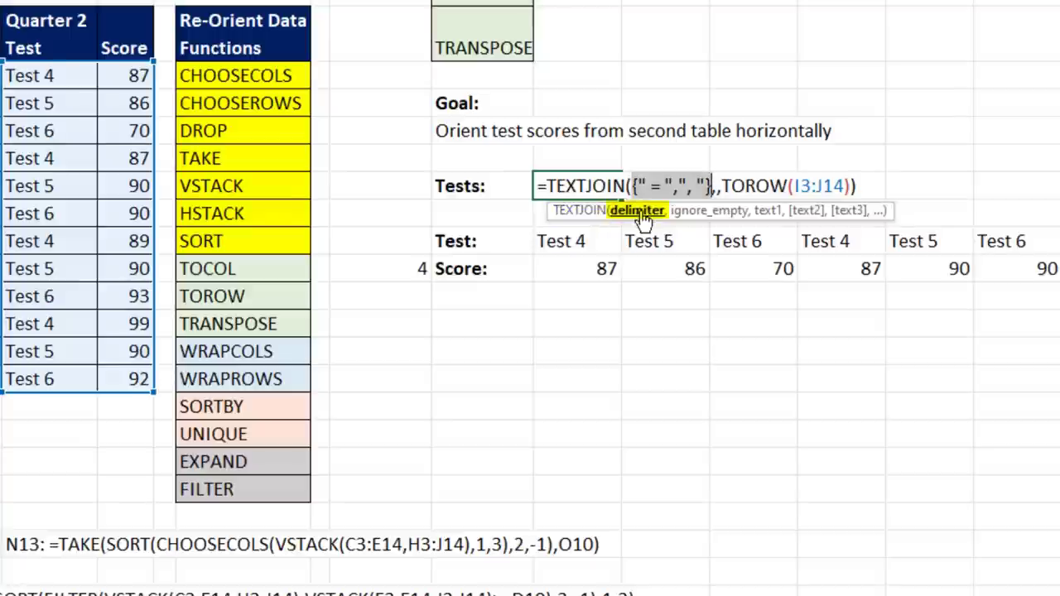
pyautogui.hotkey('ctrl', 'Return')
pyautogui.click(748, 324)
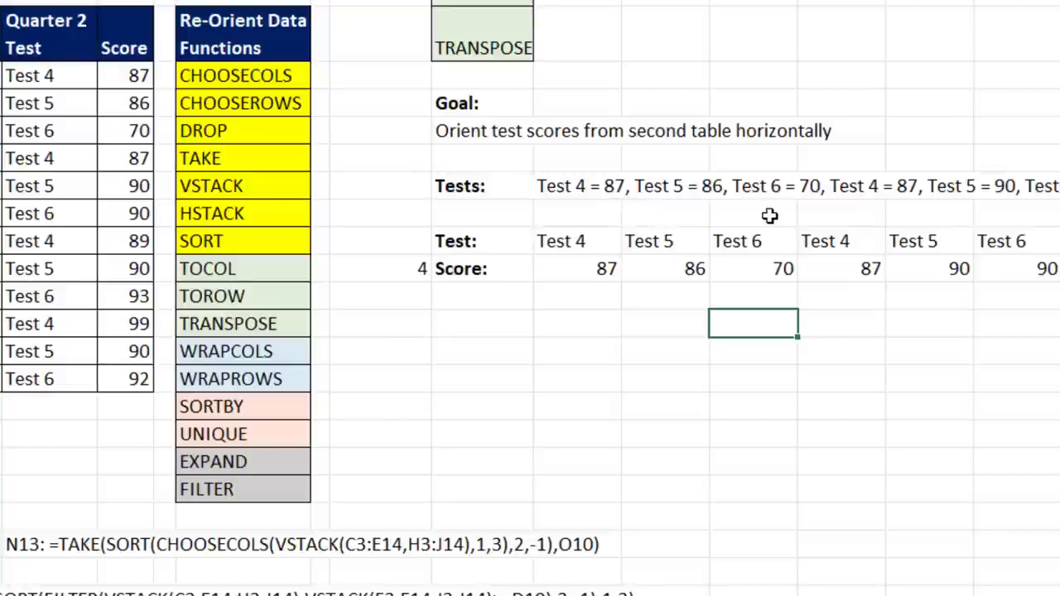
# Review the TEXTJOIN formula in R7 and the TRANSPOSE formula in R9, leaving both as they are.
pyautogui.click(621, 187)
pyautogui.press('F2')
pyautogui.click(608, 241)
pyautogui.press('F2')
pyautogui.press('Escape')
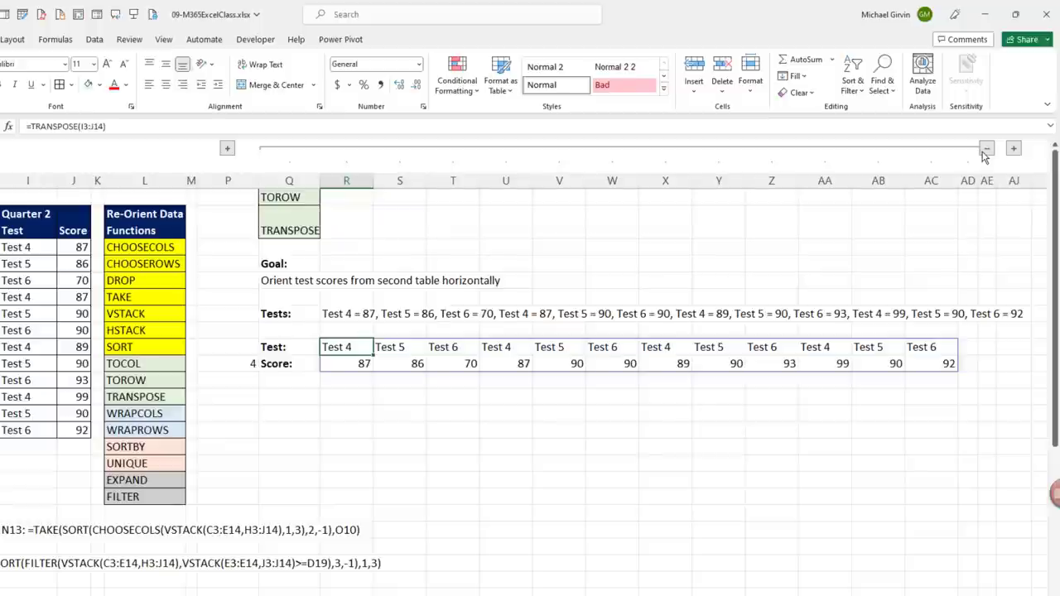
# Collapse the column group of the TOROW and TRANSPOSE example and expand the group of the WRAPCOLS example.
pyautogui.click(987, 150)
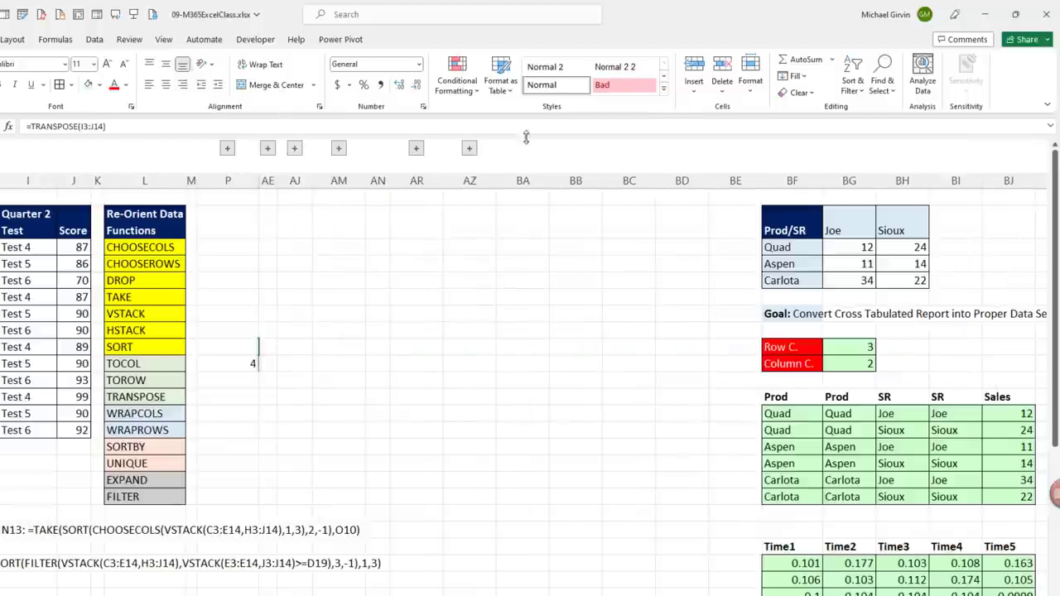
pyautogui.click(296, 149)
# Enter =WRAPCOLS(I3:I14,3) in AF6 to wrap the test names, leaving out the optional pad_with argument.
pyautogui.click(338, 287)
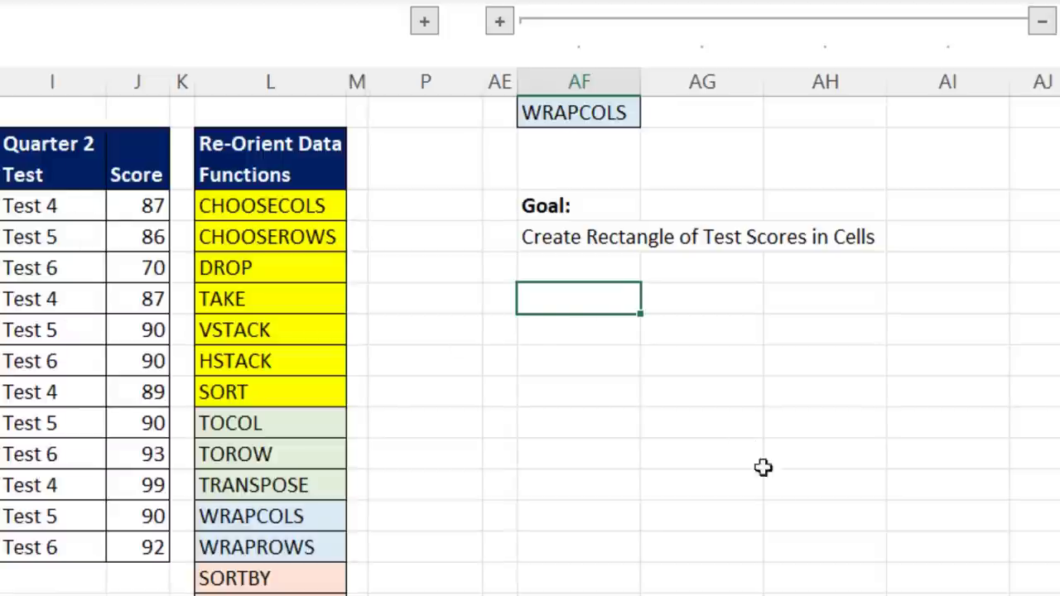
pyautogui.write('wr')
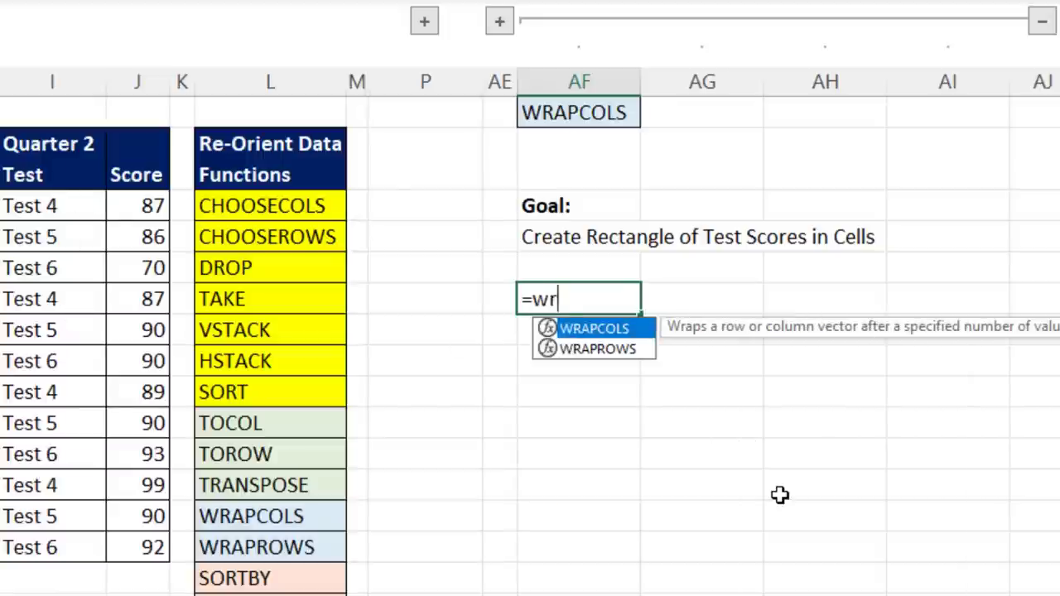
pyautogui.press('Tab')
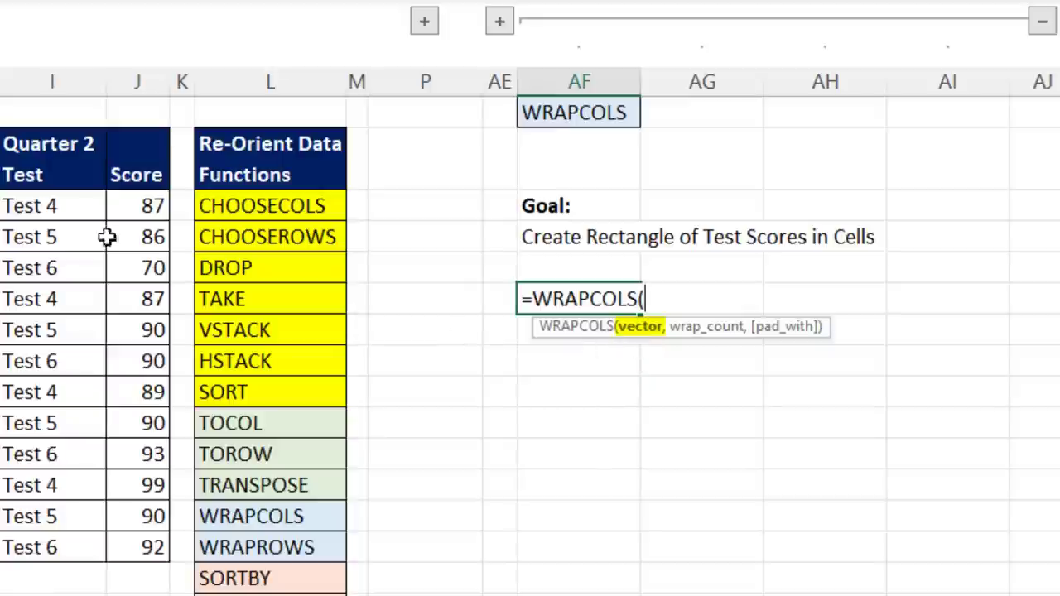
pyautogui.moveTo(29, 211); pyautogui.dragTo(35, 546)
pyautogui.write(',')
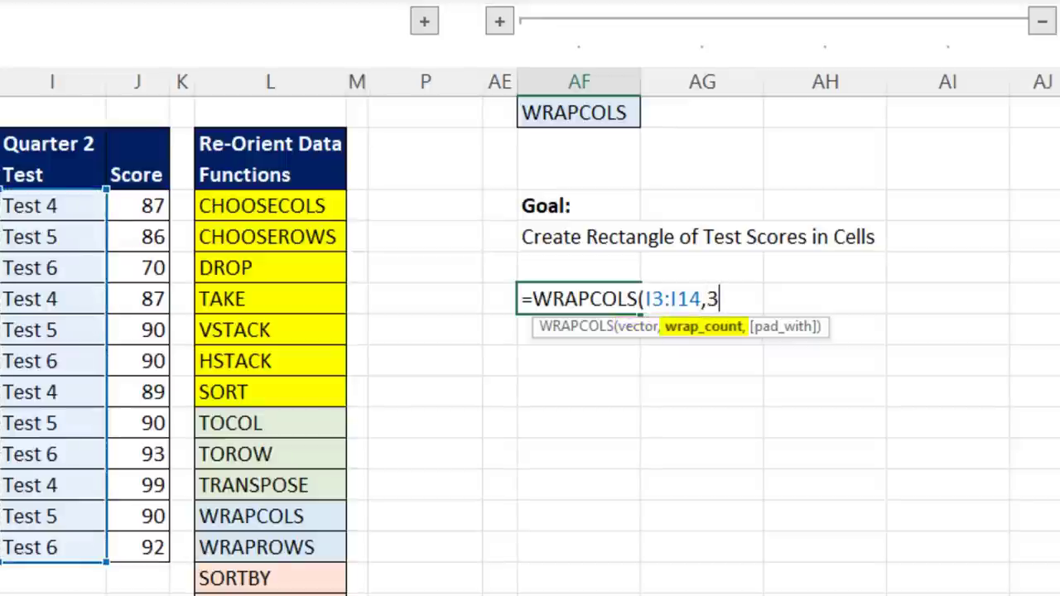
pyautogui.write('3,')
pyautogui.click(722, 333)
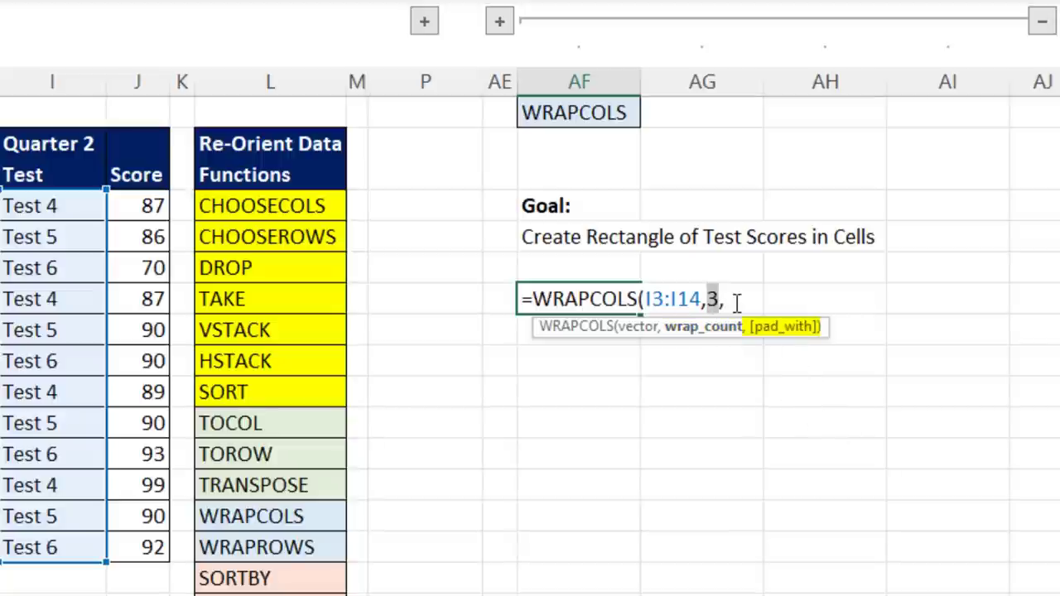
pyautogui.press('BackSpace')
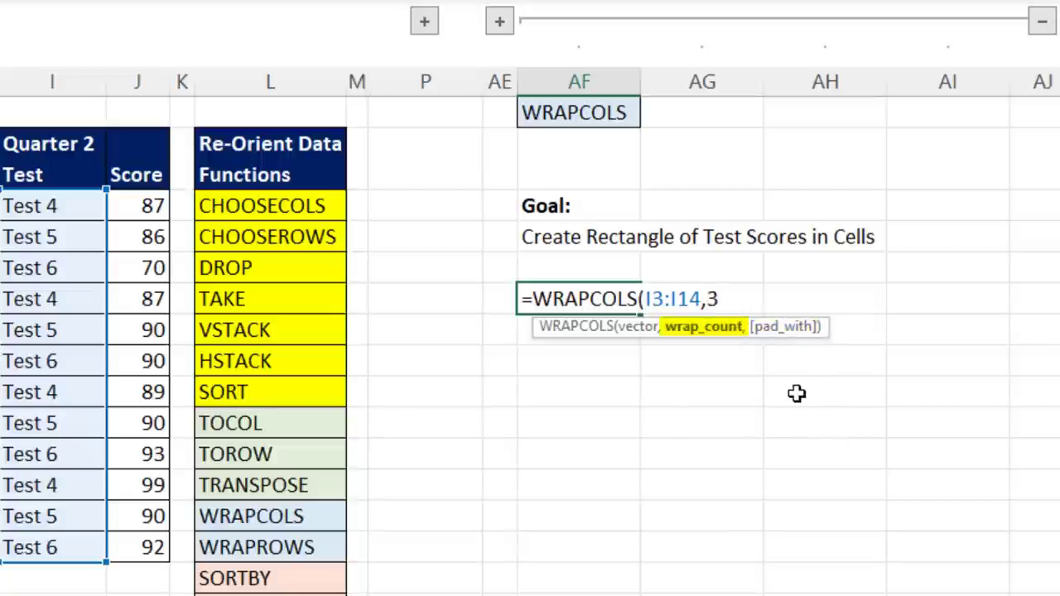
pyautogui.write(')')
pyautogui.hotkey('ctrl', 'Return')
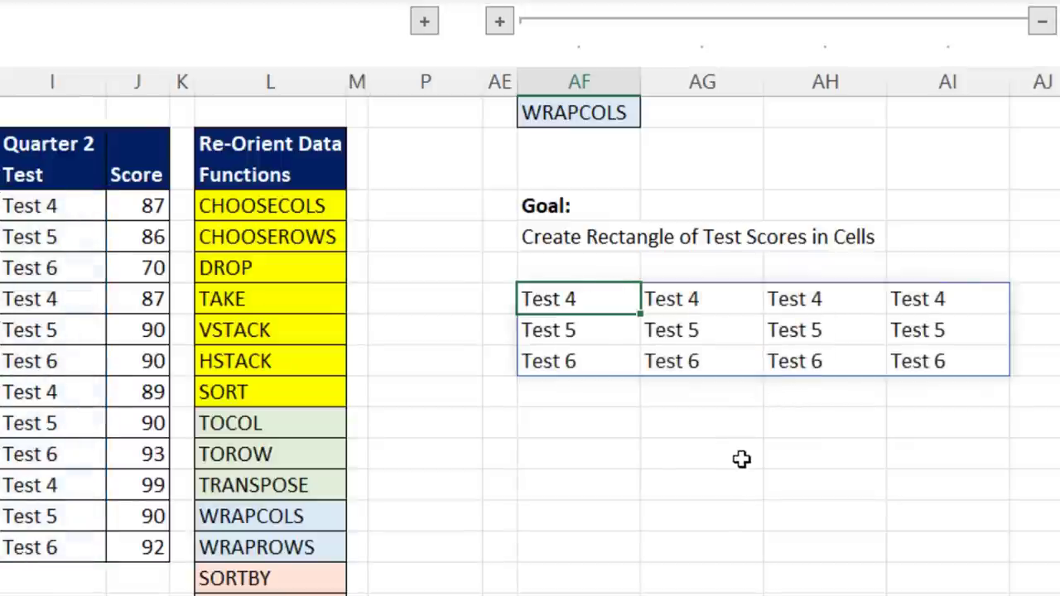
# Extend the AF6 formula with &" = "&WRAPCOLS(J3:J14,3) to join each test name with its score.
pyautogui.press('F2')
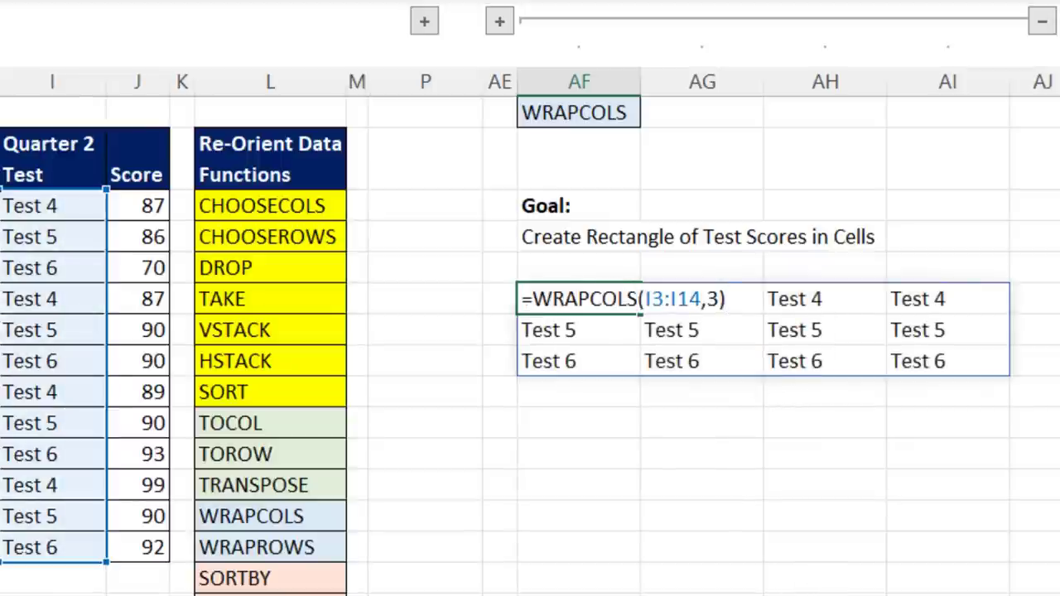
pyautogui.write('&" = "&wr')
pyautogui.press('Tab')
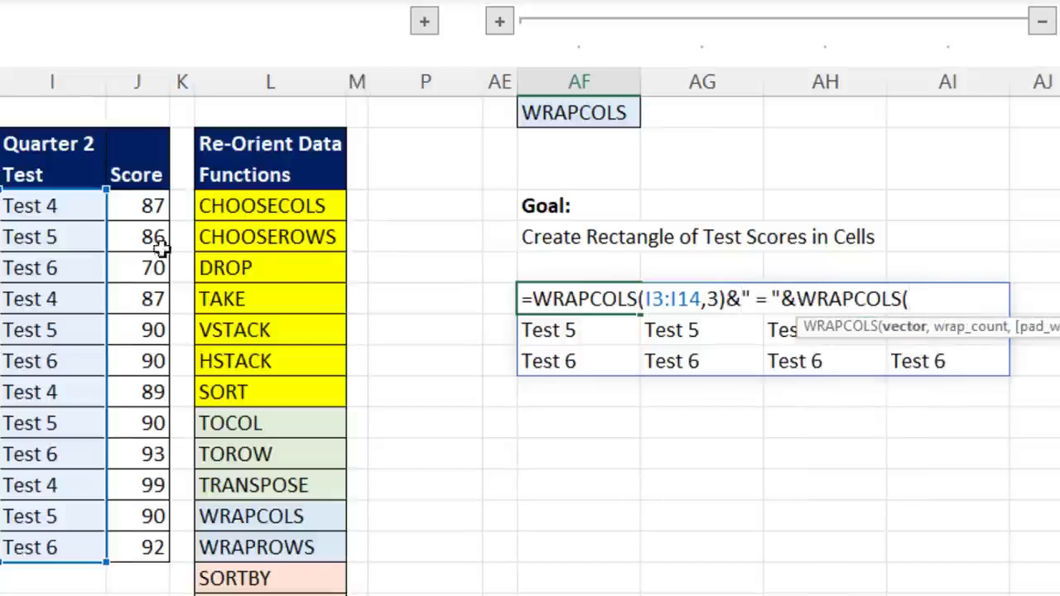
pyautogui.moveTo(125, 206); pyautogui.dragTo(125, 542)
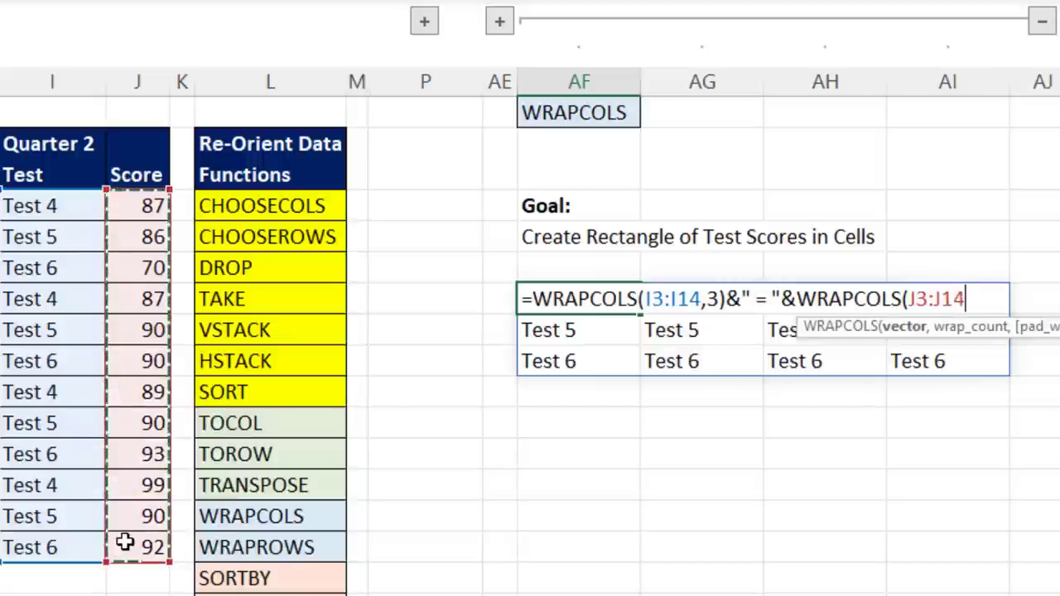
pyautogui.write(',3)')
pyautogui.hotkey('ctrl', 'Return')
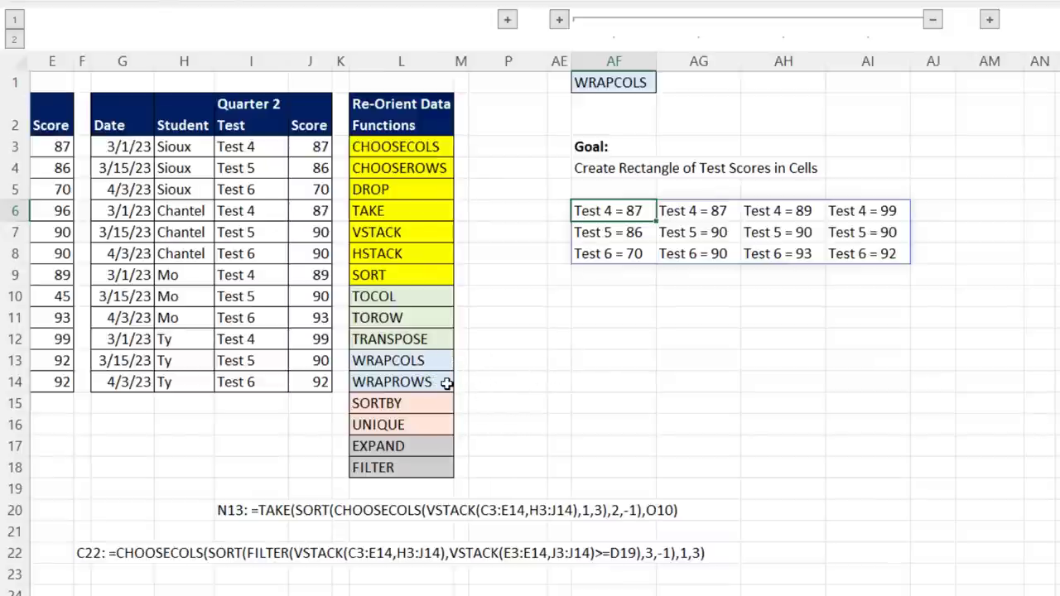
# Collapse the WRAPCOLS column group, expand the SORTBY and UNIQUE group, and examine the duplicate records in I3:J3 and I6:J6.
pyautogui.click(933, 19)
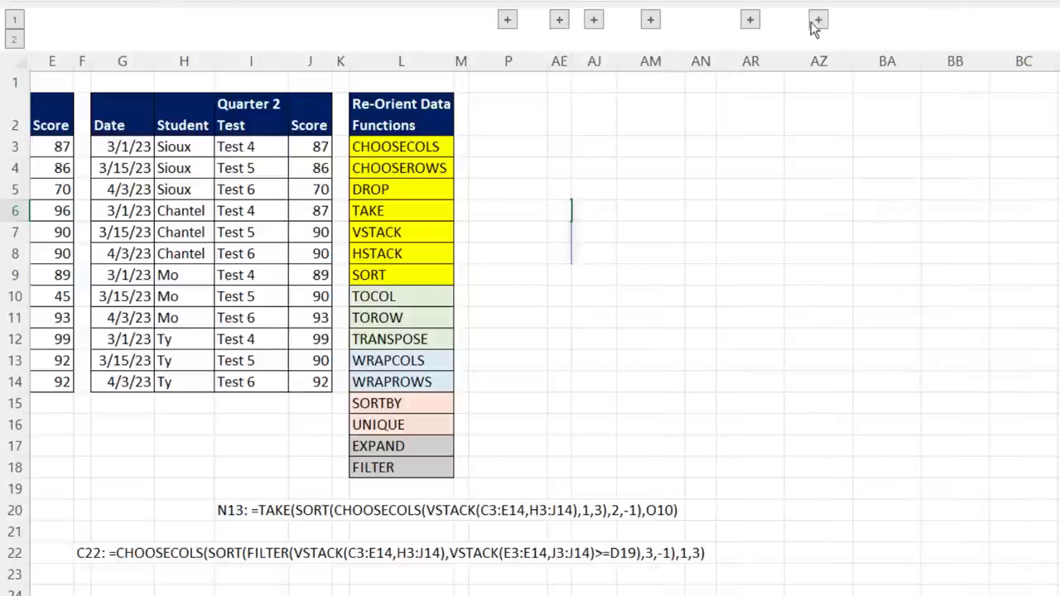
pyautogui.click(651, 20)
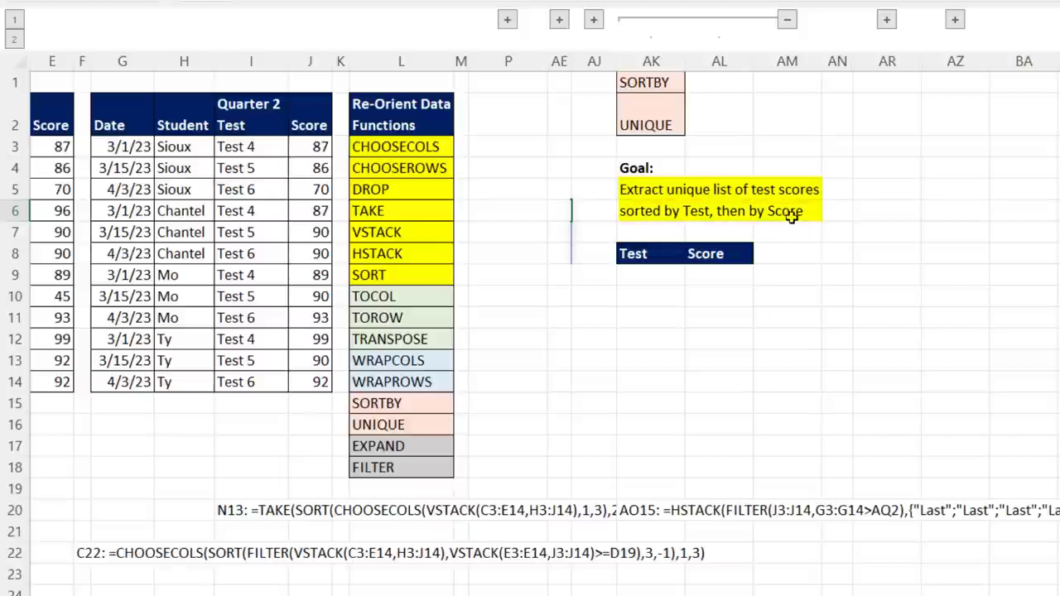
pyautogui.moveTo(261, 151); pyautogui.dragTo(316, 147)
pyautogui.moveTo(269, 214)
pyautogui.mouseDown()
pyautogui.moveTo(257, 211)
pyautogui.moveTo(308, 211)
pyautogui.mouseUp()
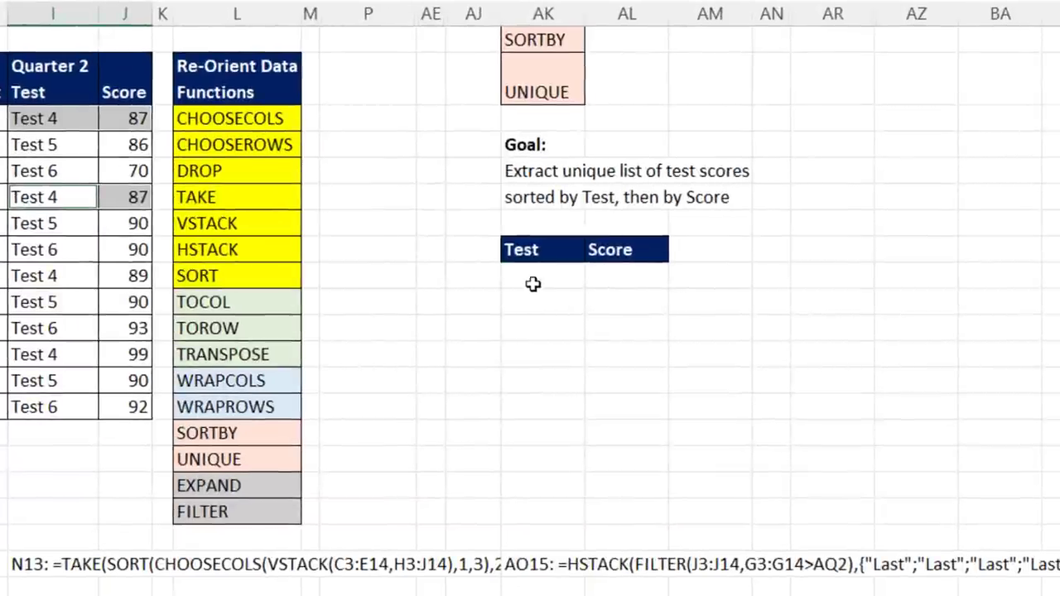
# Enter =SORTBY(I3:J14,I3:I14,1,J3:J14,-1) in AK9 to sort by test ascending and score descending.
pyautogui.click(643, 281)
pyautogui.click(533, 283)
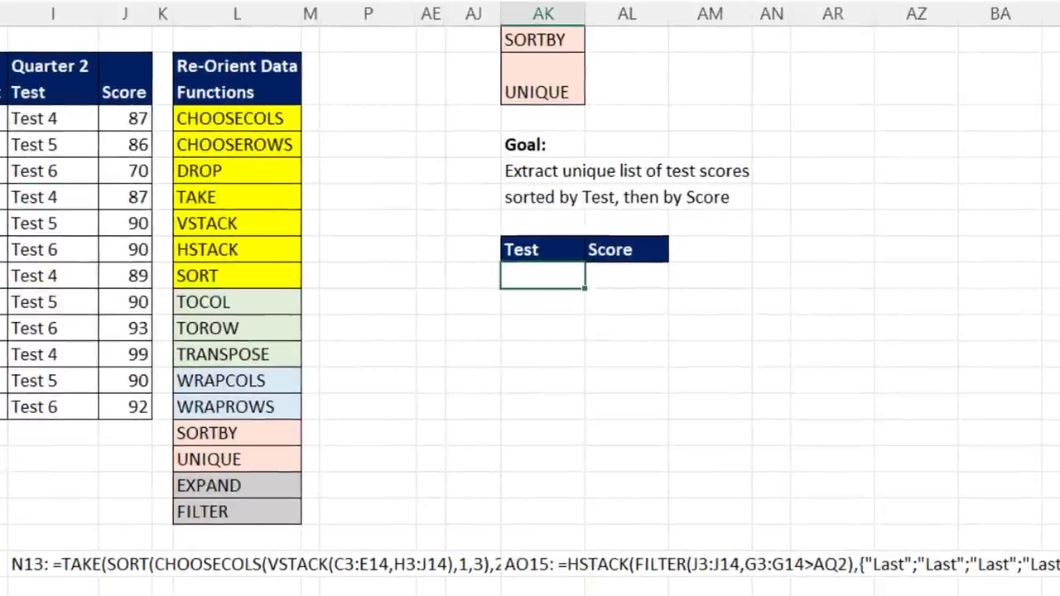
pyautogui.write('=sort')
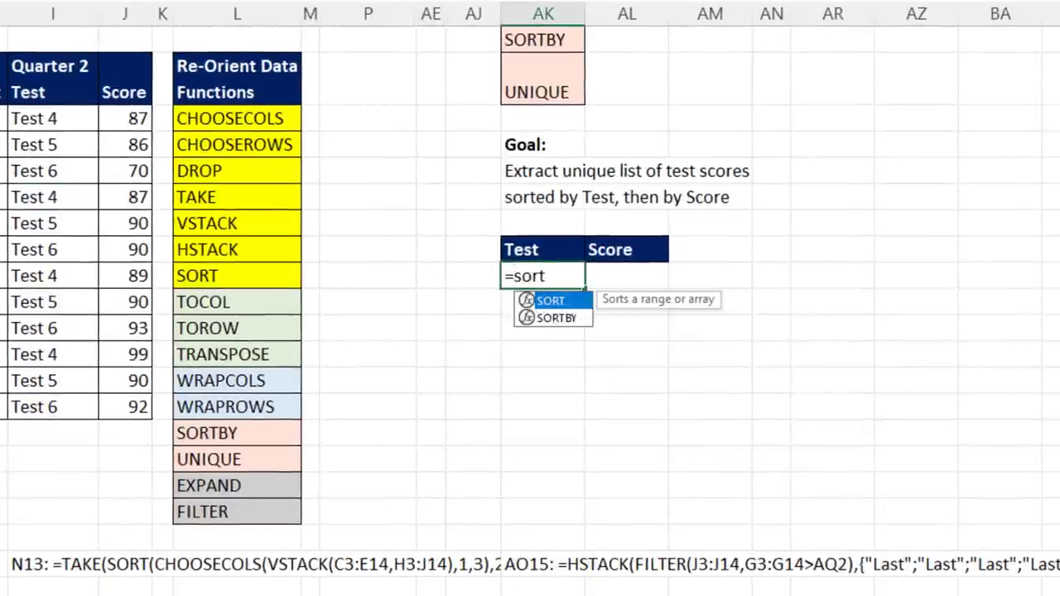
pyautogui.press('Down')
pyautogui.press('Tab')
pyautogui.moveTo(57, 116); pyautogui.dragTo(136, 407)
pyautogui.write(',')
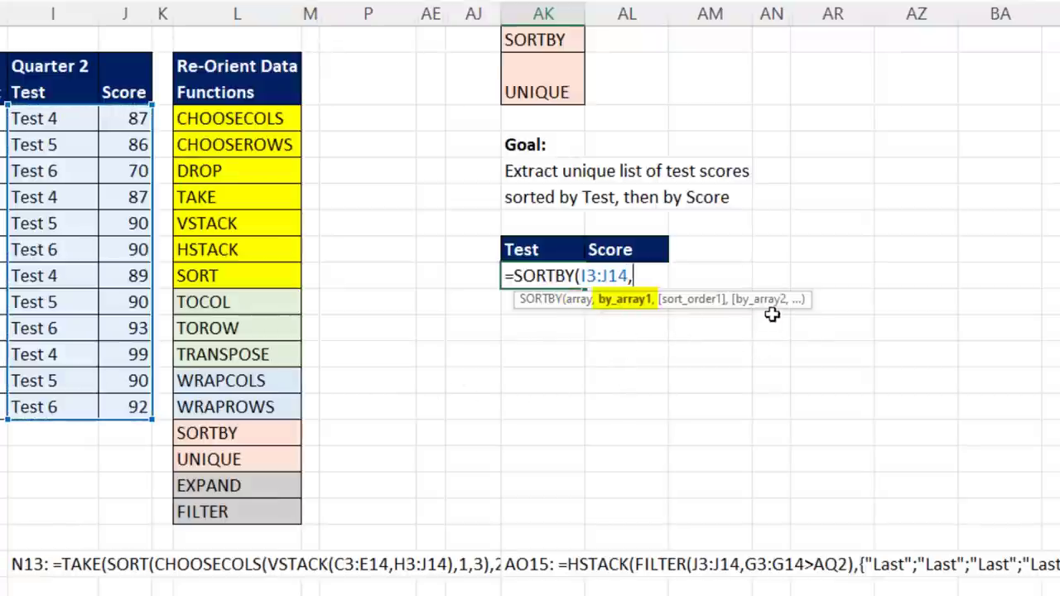
pyautogui.moveTo(49, 118); pyautogui.dragTo(63, 396)
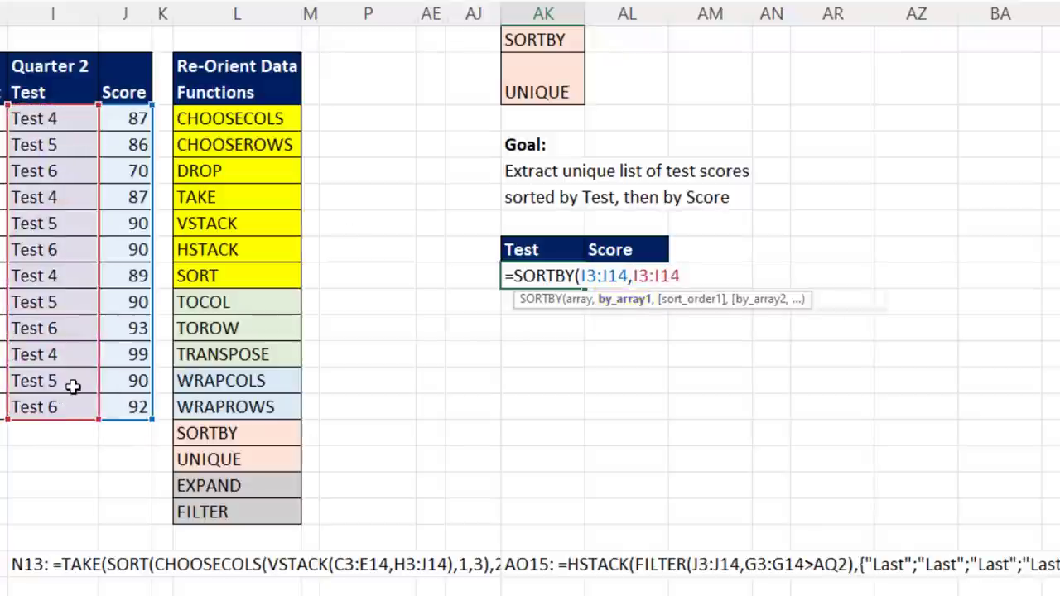
pyautogui.write(',1')
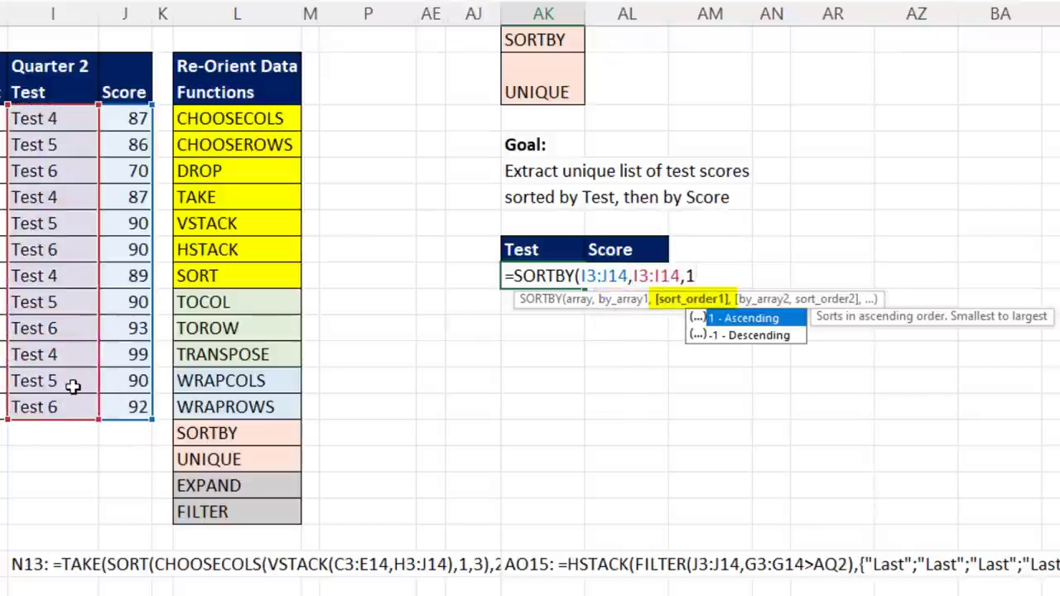
pyautogui.write(',')
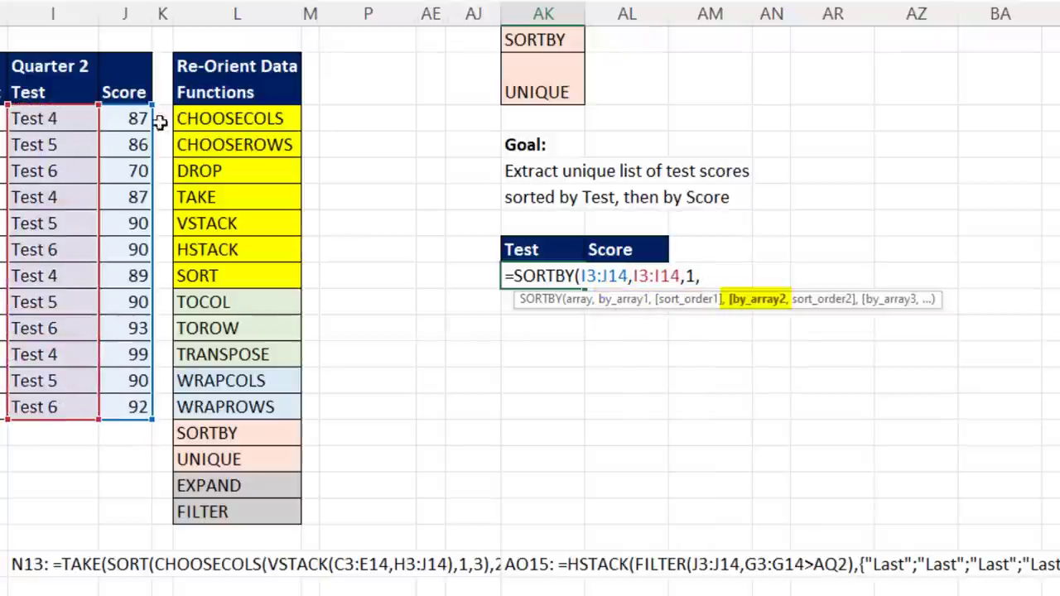
pyautogui.moveTo(133, 118); pyautogui.dragTo(135, 407)
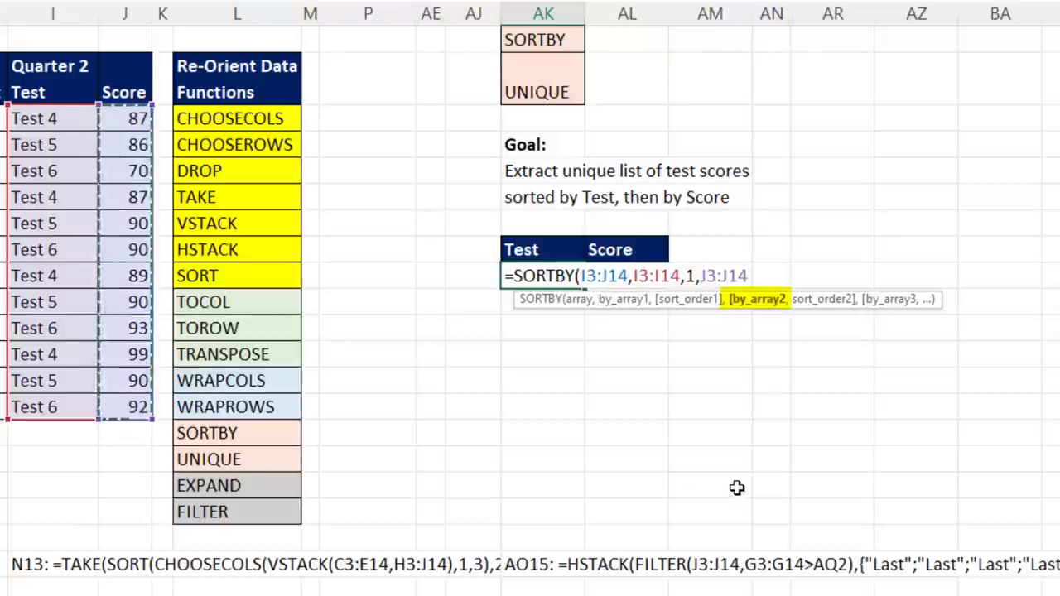
pyautogui.write(',-1)')
pyautogui.hotkey('ctrl', 'Return')
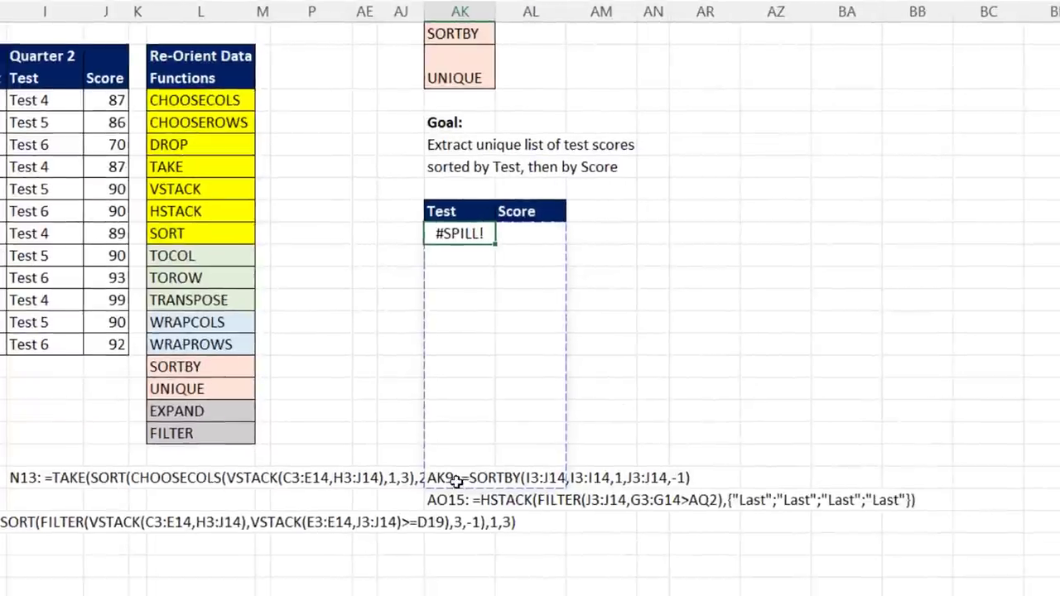
# Move the two formula notes from AK20:AK21 down to AK23:AK24 to clear the spill range.
pyautogui.click(540, 568)
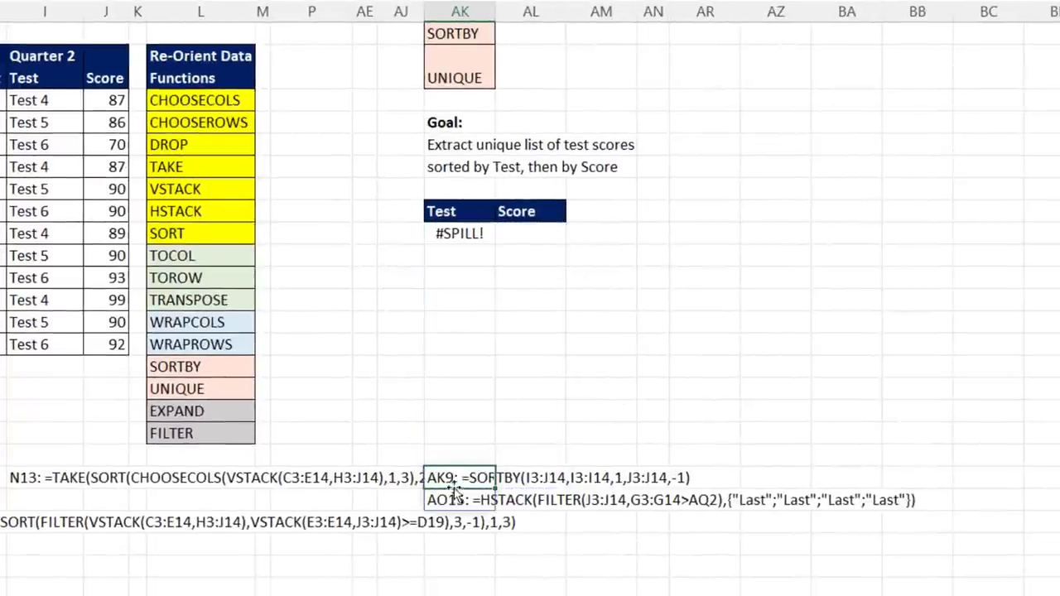
pyautogui.moveTo(453, 488); pyautogui.dragTo(452, 555)
pyautogui.moveTo(444, 278); pyautogui.dragTo(546, 306)
# Wrap the SORTBY formula in AK9 in UNIQUE, leaving out the optional by_col and exactly_once arguments.
pyautogui.click(465, 233)
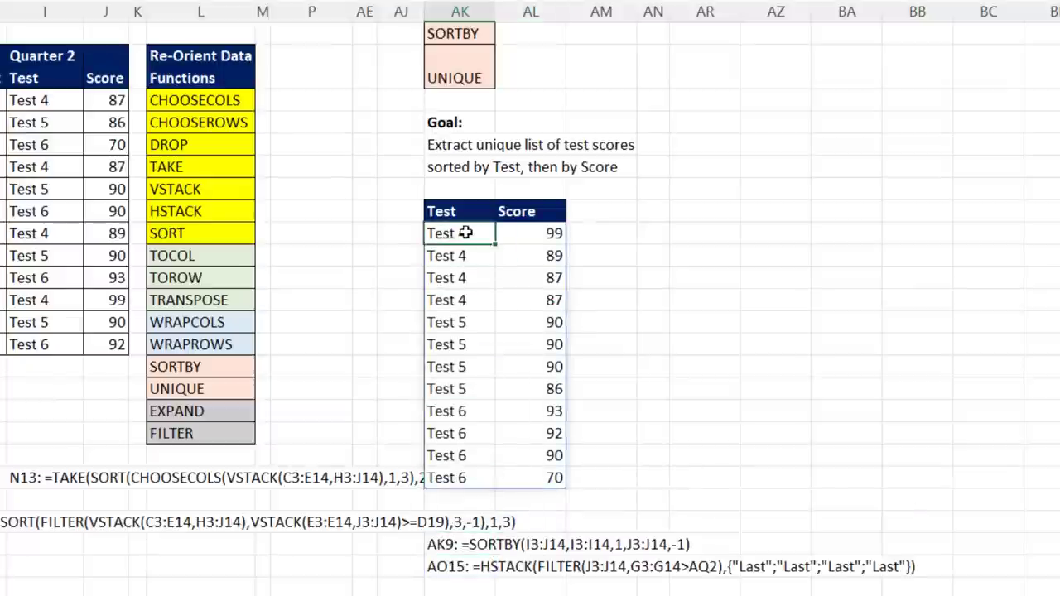
pyautogui.press('F2')
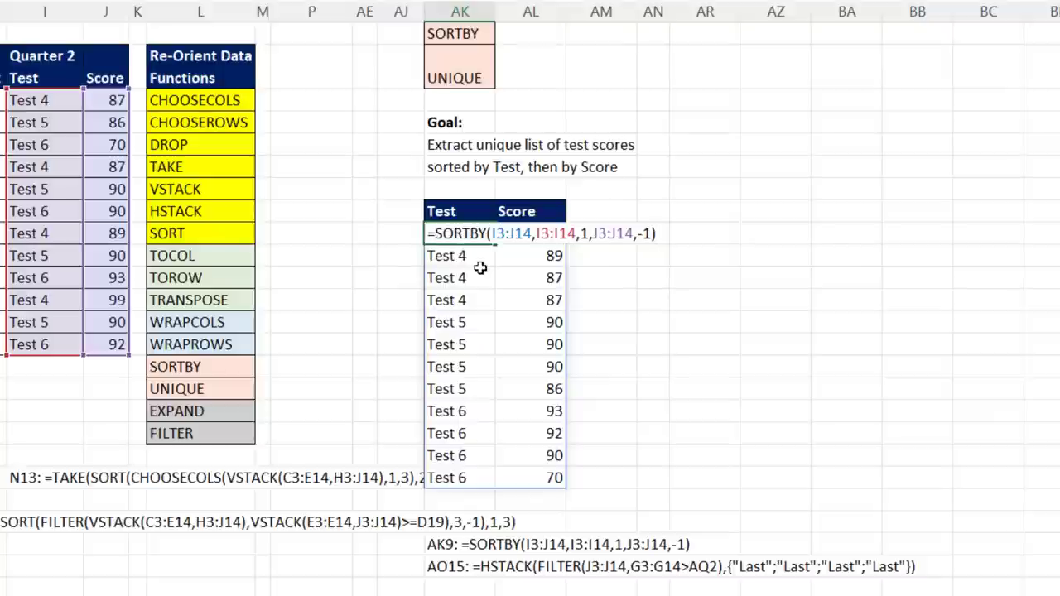
pyautogui.write('uniq')
pyautogui.press('Tab')
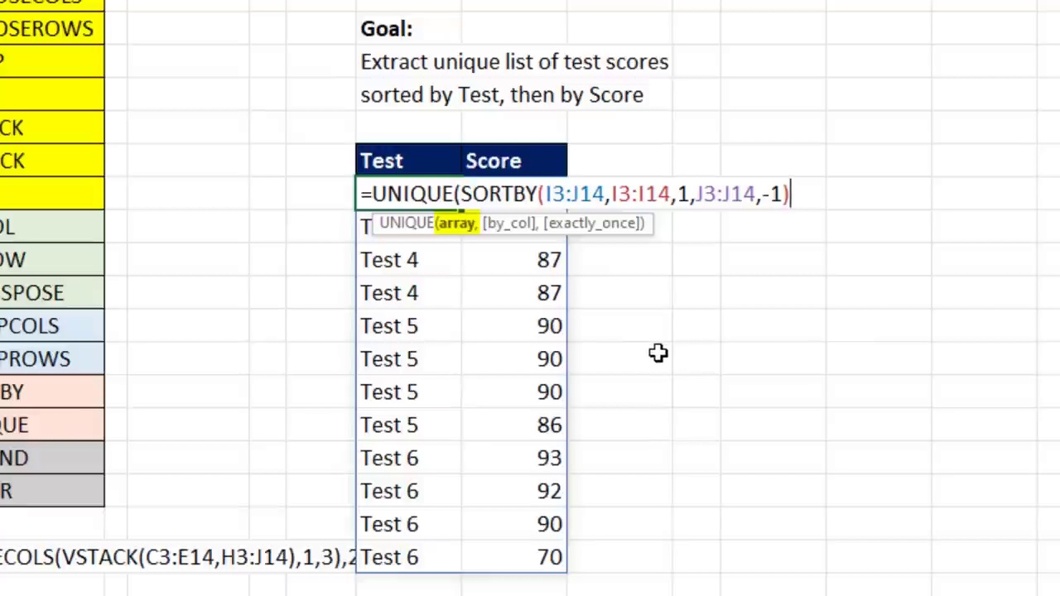
pyautogui.write(',')
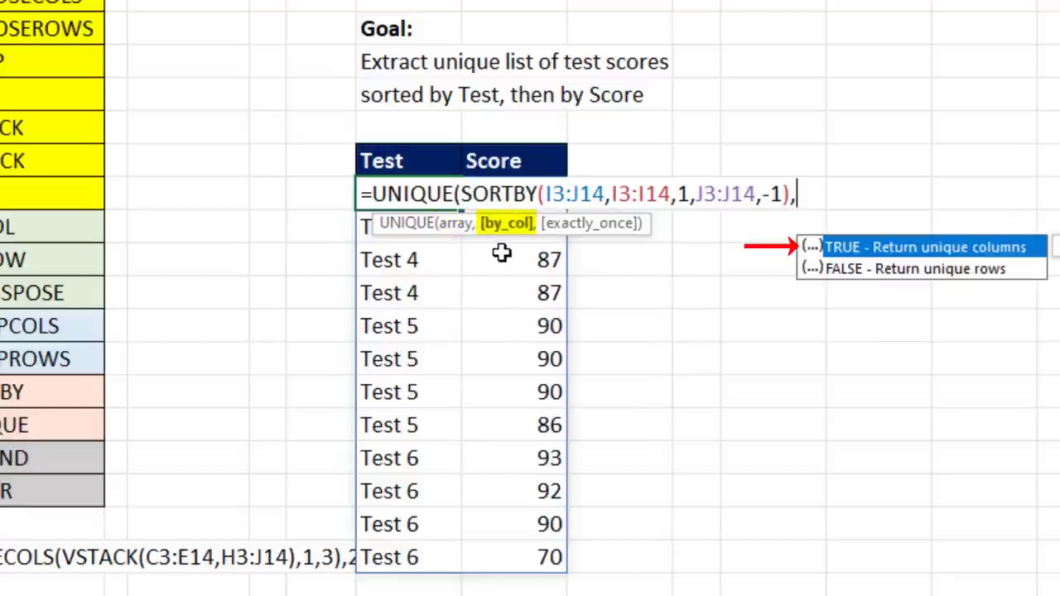
pyautogui.write(',')
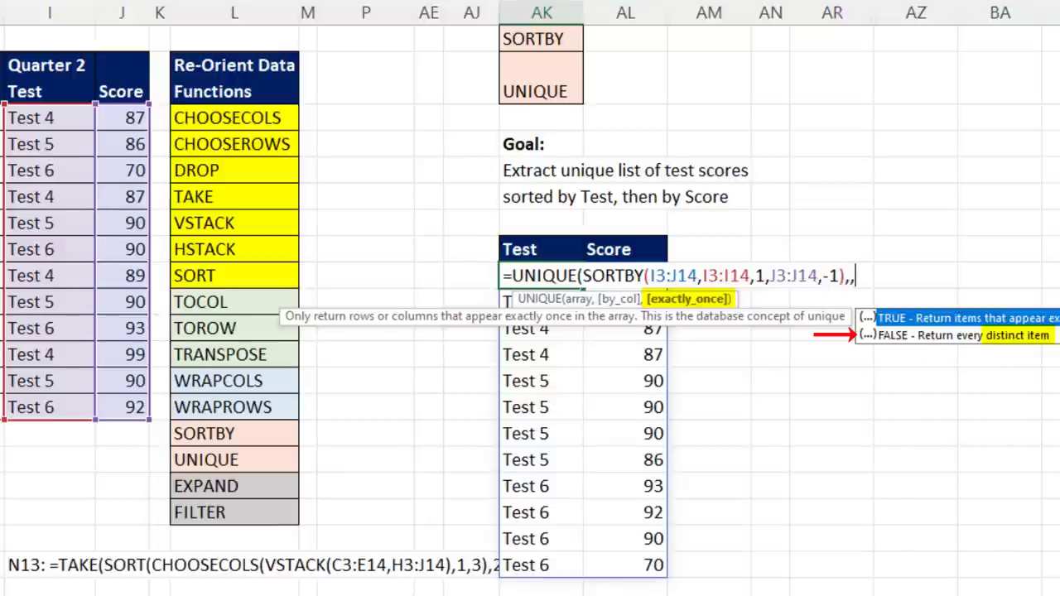
pyautogui.press('BackSpace')
pyautogui.press('BackSpace')
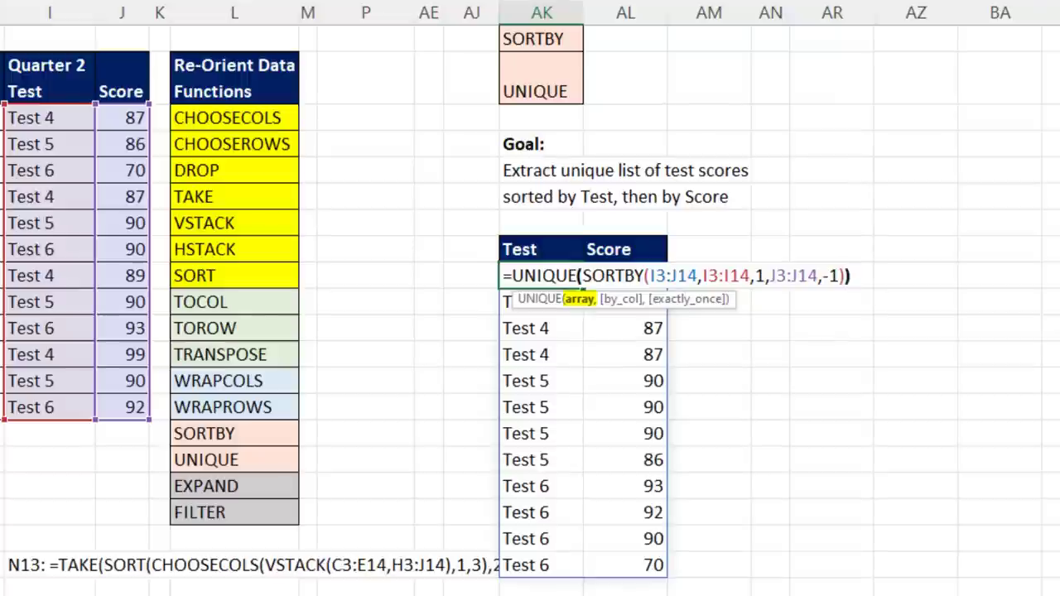
pyautogui.press('BackSpace')
pyautogui.write(')')
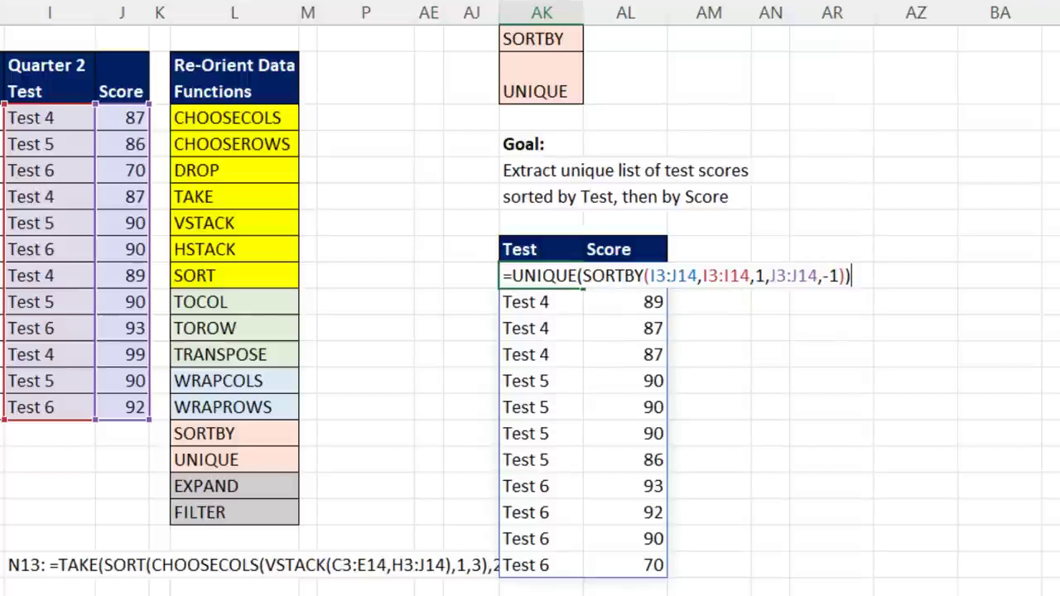
pyautogui.hotkey('ctrl', 'Return')
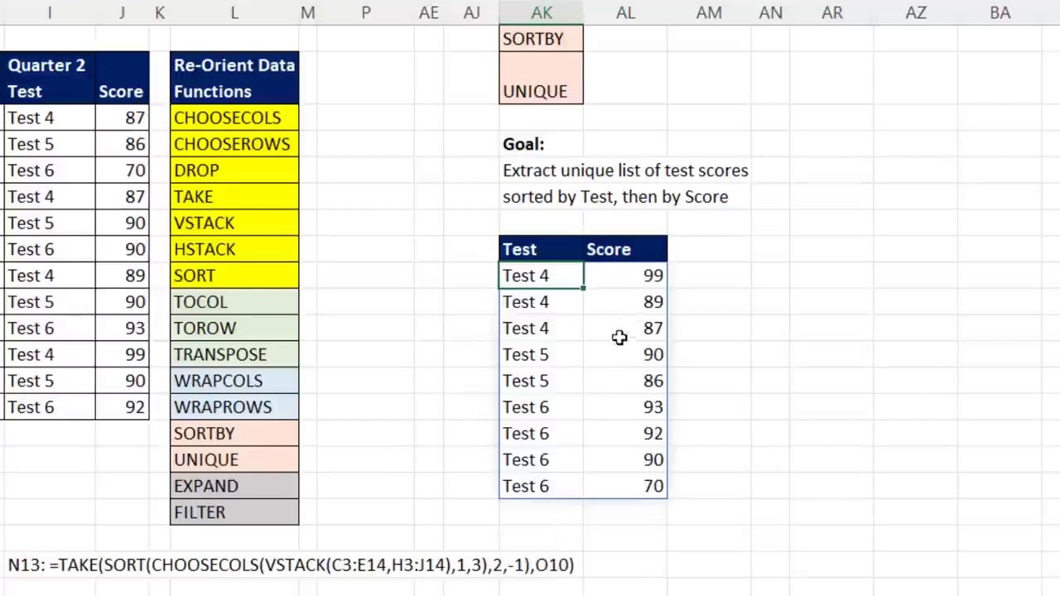
pyautogui.moveTo(525, 334); pyautogui.dragTo(620, 336)
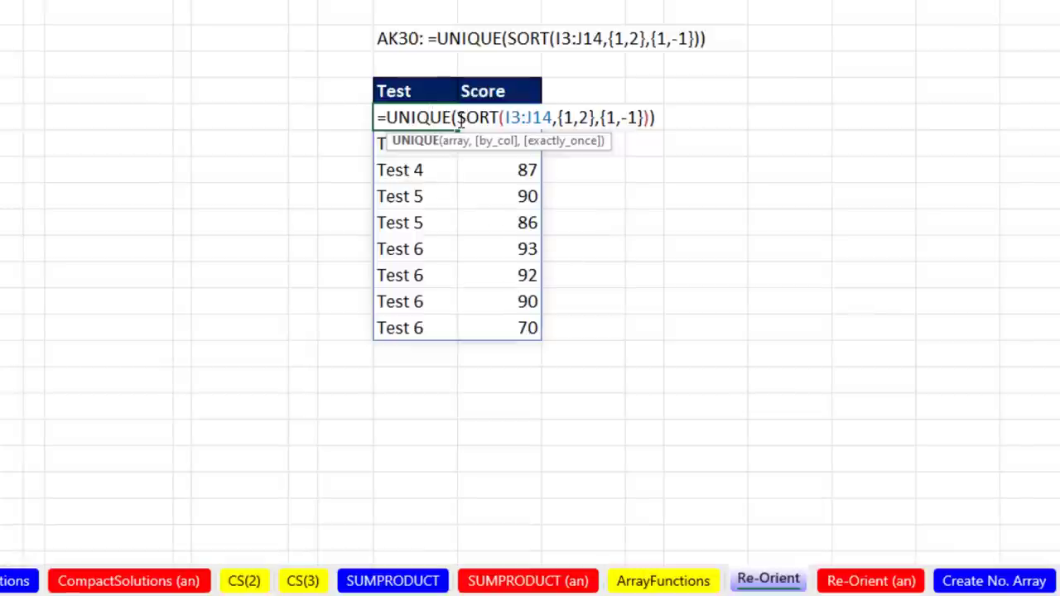
# Review the sort_index and sort_order array constants in the AK30 UNIQUE and SORT formula.
pyautogui.click(457, 118)
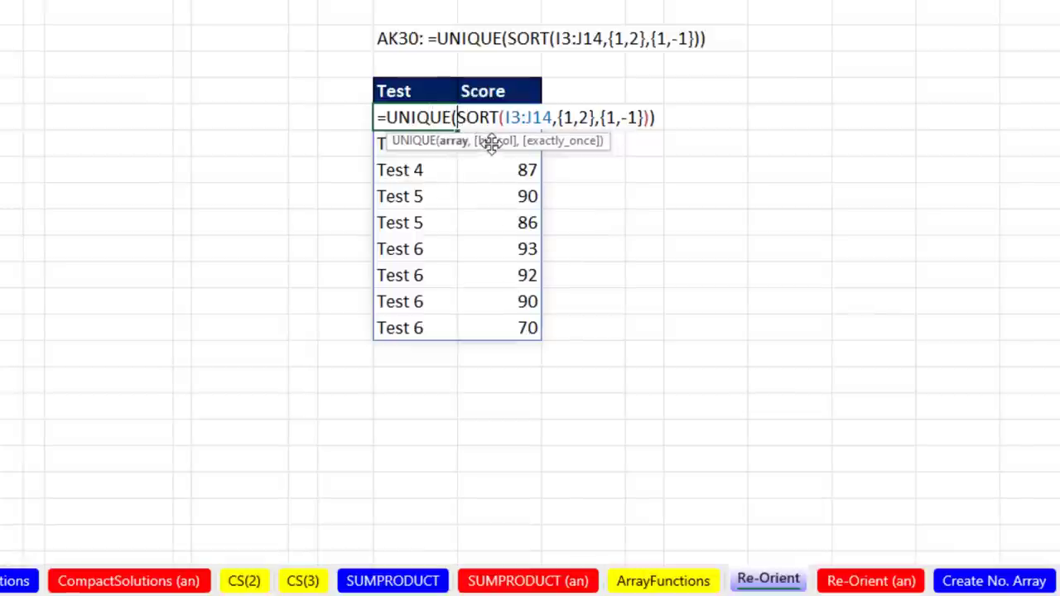
pyautogui.click(560, 118)
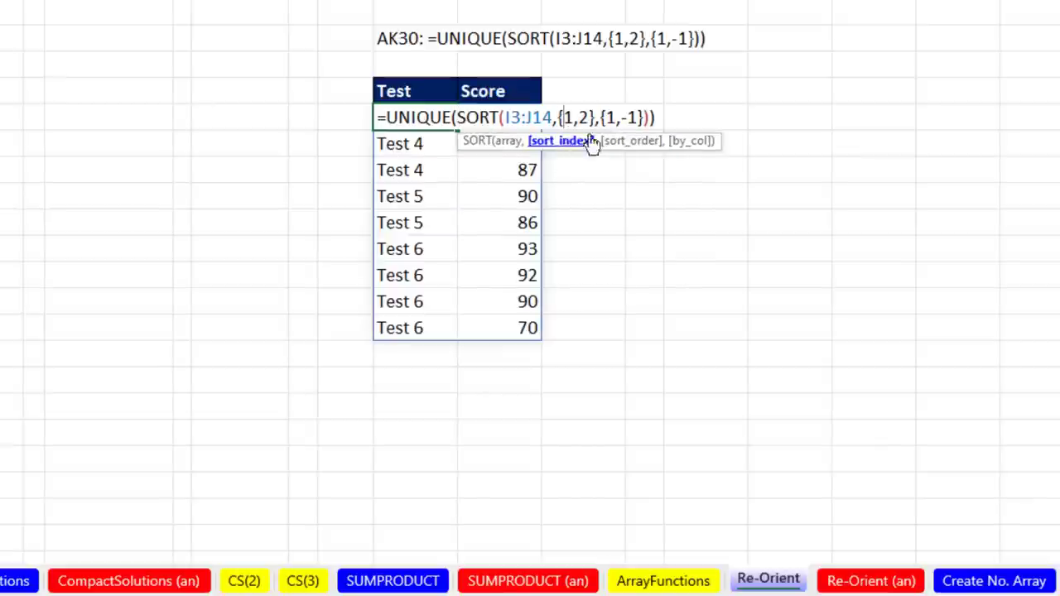
pyautogui.click(563, 142)
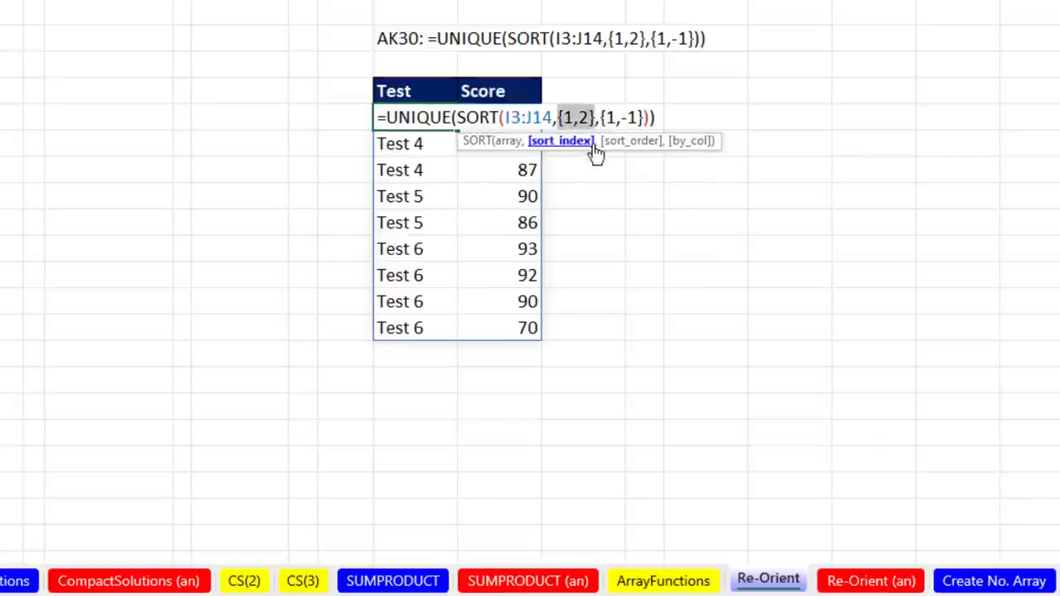
pyautogui.click(643, 149)
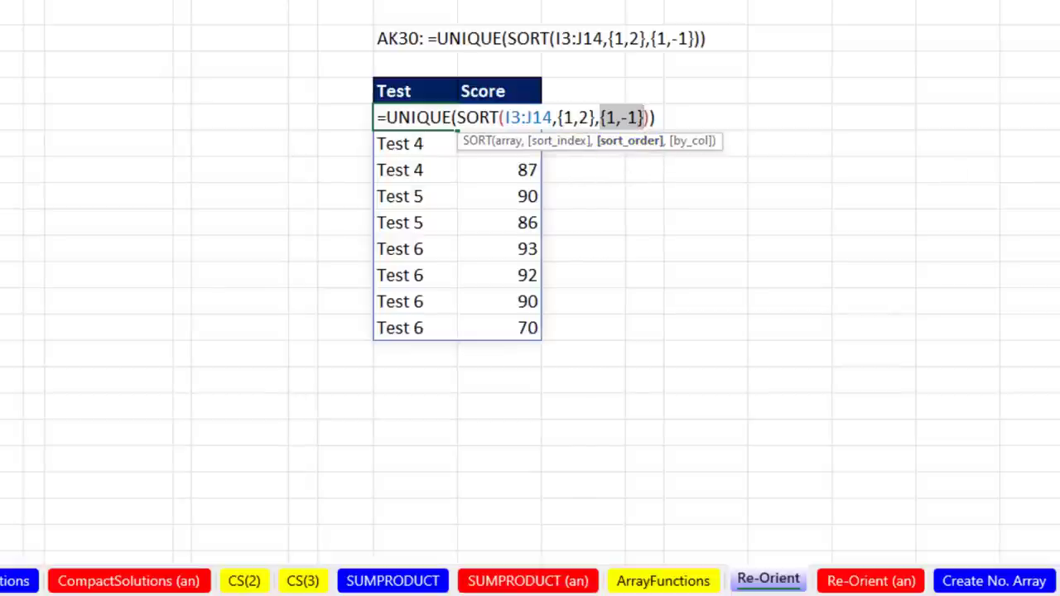
pyautogui.hotkey('ctrl', 'Return')
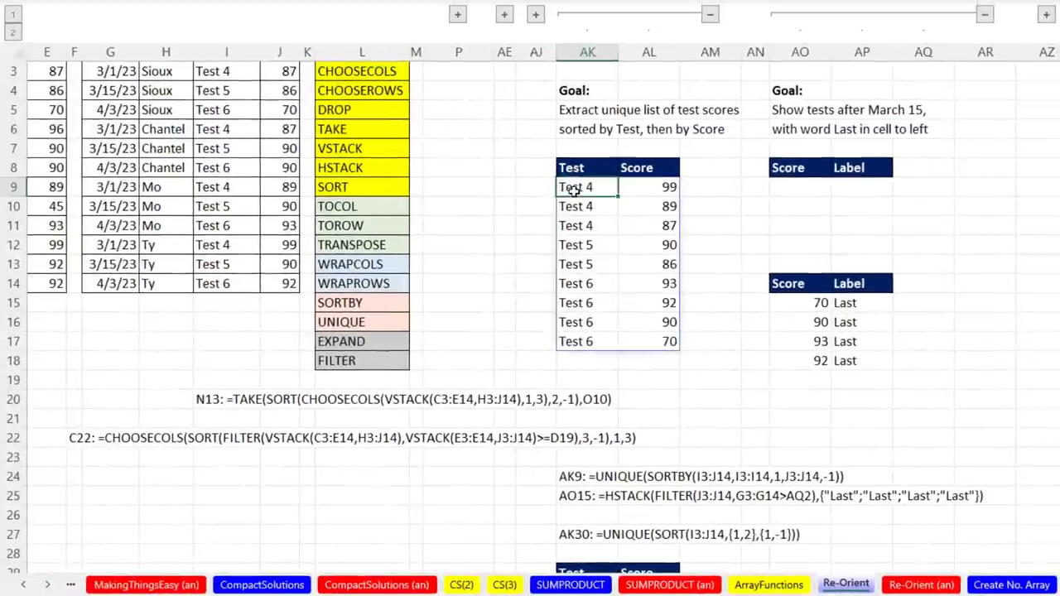
# Review each by_array and sort_order argument of the SORTBY function in the AK9 formula.
pyautogui.doubleClick(574, 191)
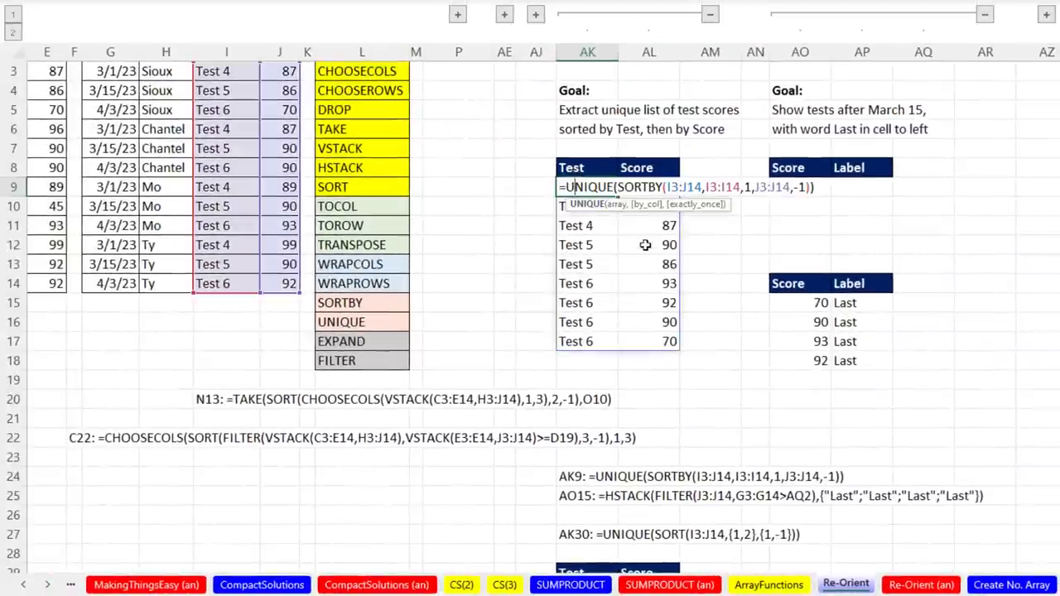
pyautogui.click(673, 187)
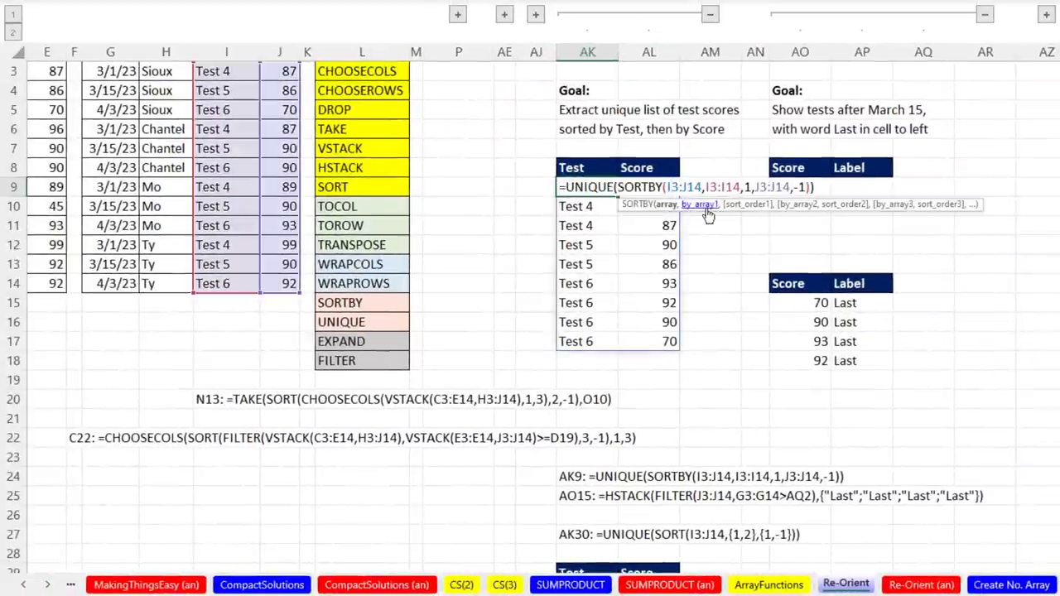
pyautogui.click(709, 207)
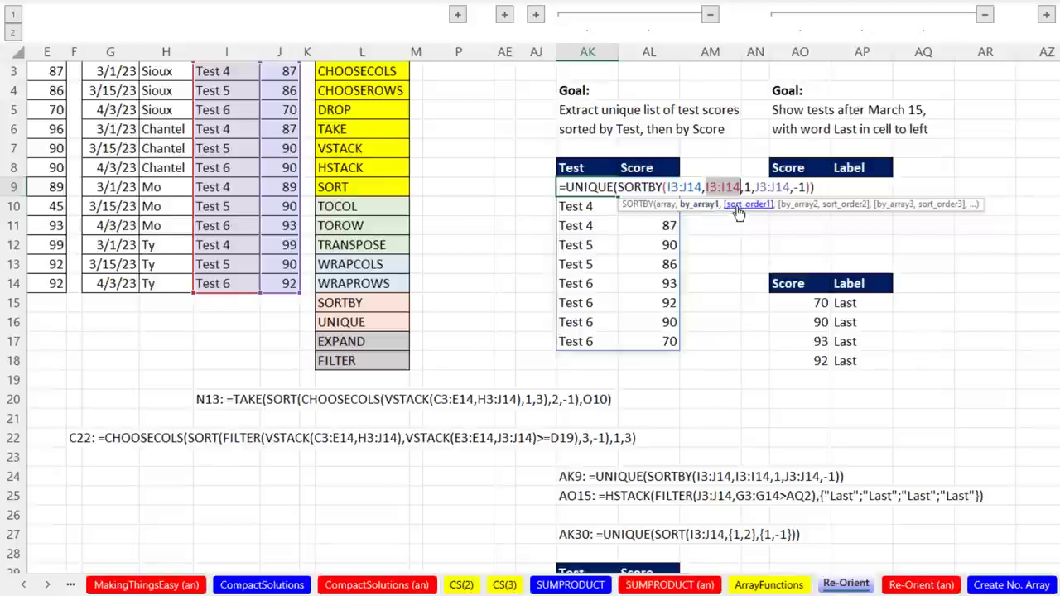
pyautogui.click(748, 205)
pyautogui.click(800, 205)
pyautogui.click(845, 204)
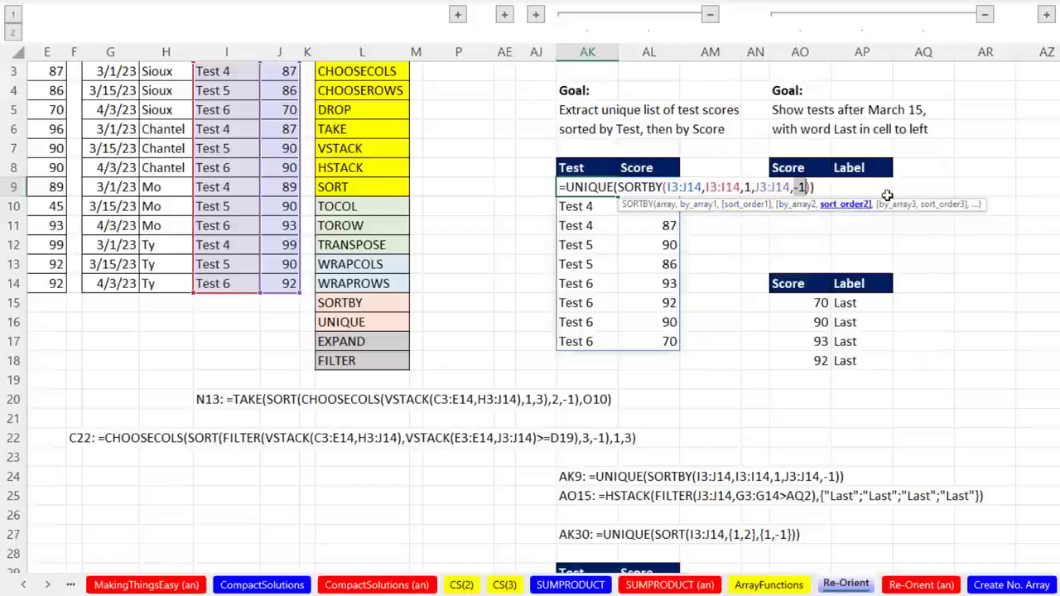
pyautogui.hotkey('ctrl', 'Return')
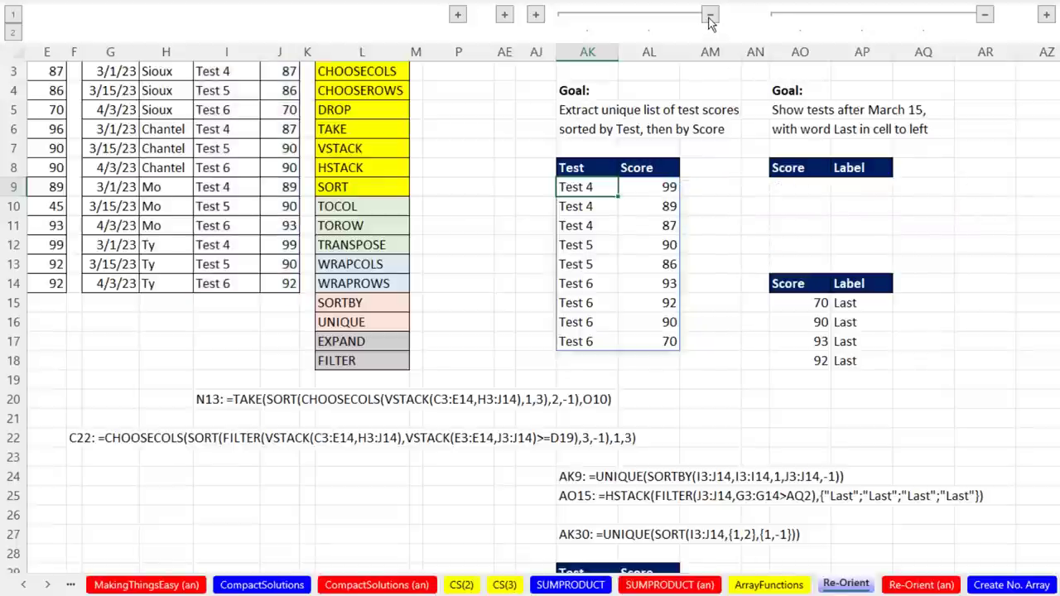
# Collapse the SORTBY and UNIQUE column group and enter =FILTER(J3:J14,G3:G14>AQ2) in AO9.
pyautogui.click(710, 15)
pyautogui.scroll(1, 779, 170)
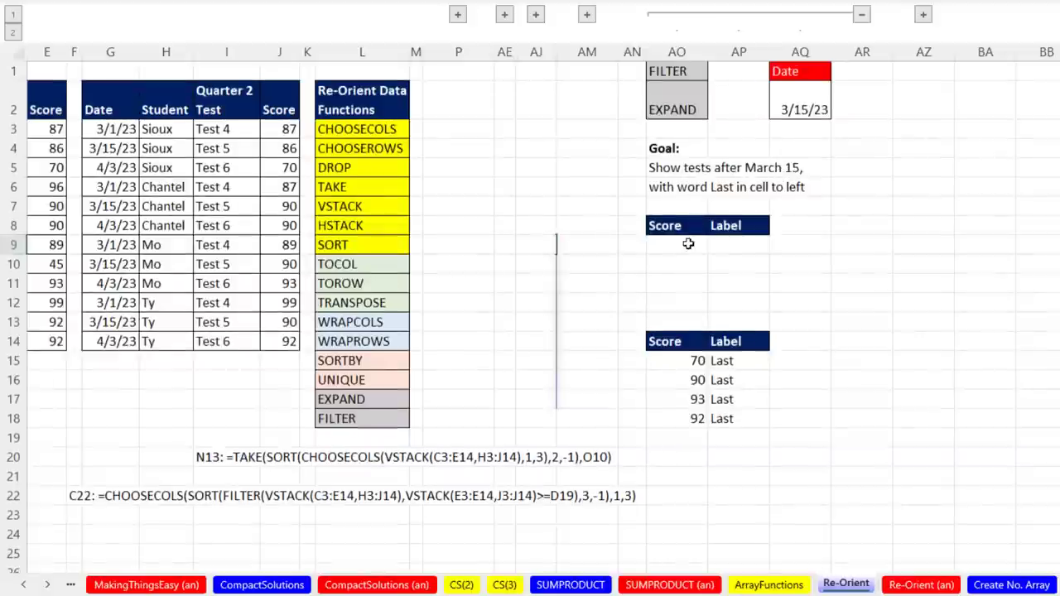
pyautogui.click(689, 244)
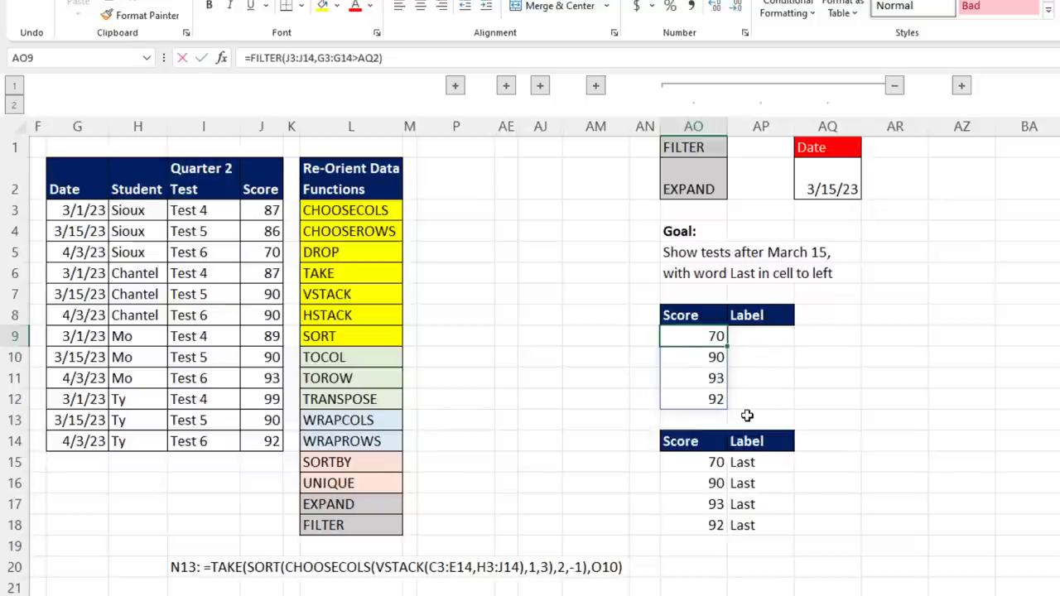
# Wrap the AO9 FILTER formula in EXPAND, leaving the rows argument empty and setting columns to 2.
pyautogui.doubleClick(676, 340)
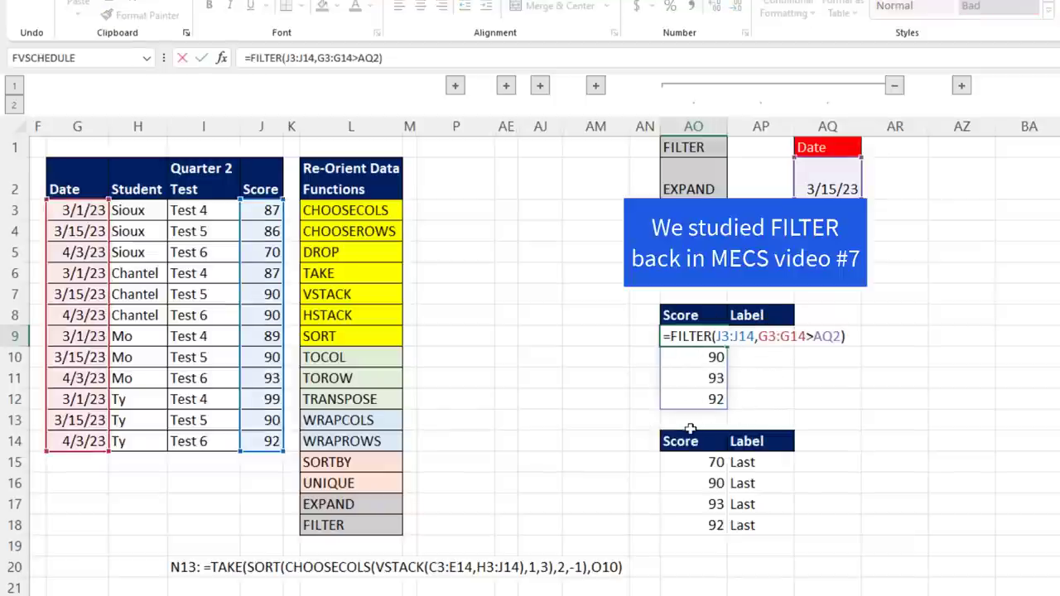
pyautogui.write('expa')
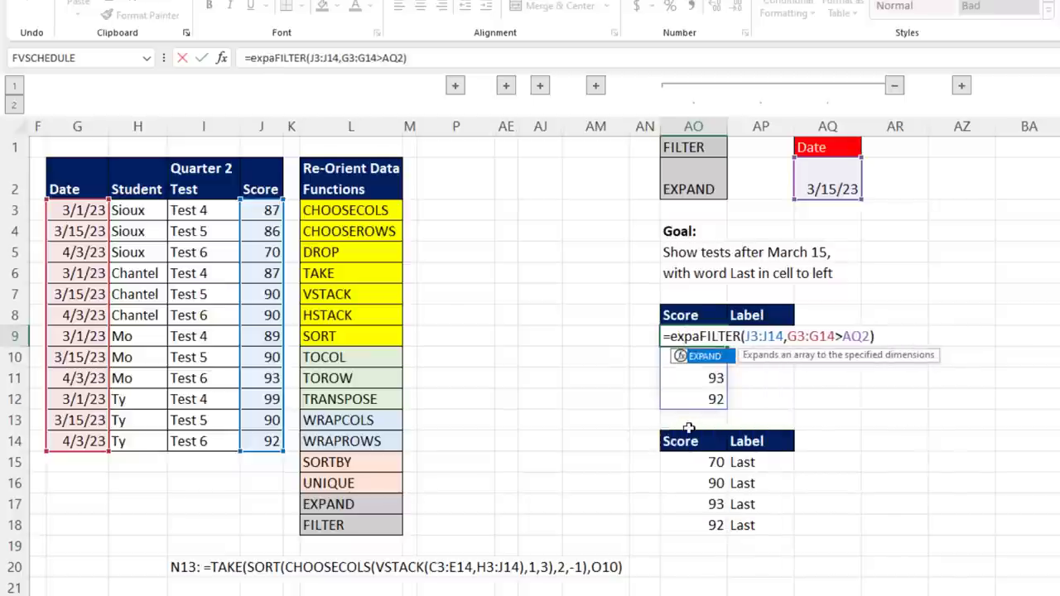
pyautogui.press('Tab')
pyautogui.write(',,')
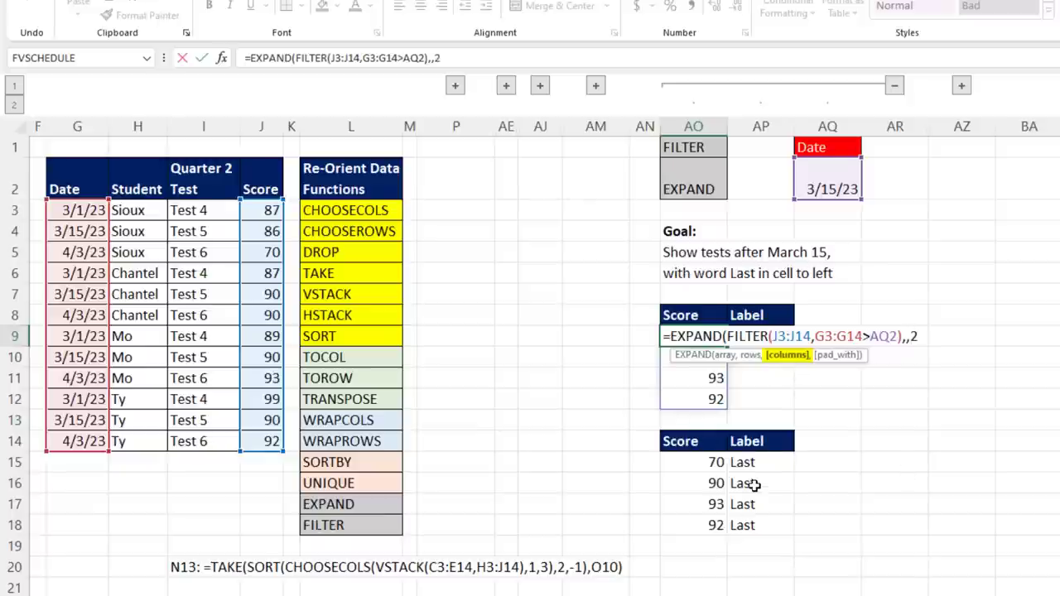
# Complete the EXPAND formula around FILTER in AO9 with 2 columns and "Last" as the pad value.
pyautogui.write(')')
pyautogui.hotkey('ctrl', 'Return')
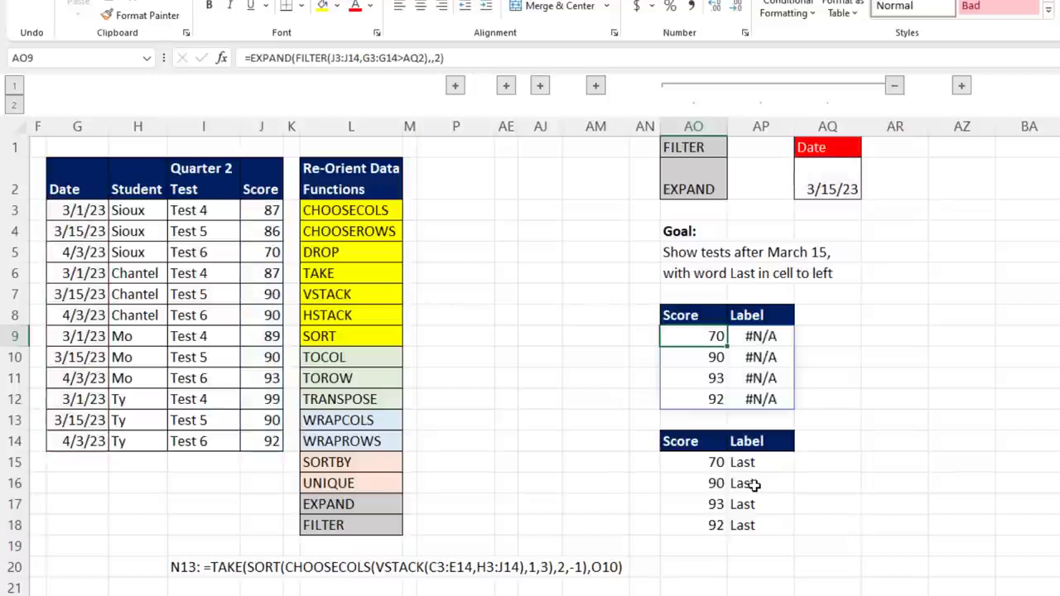
pyautogui.press('F2')
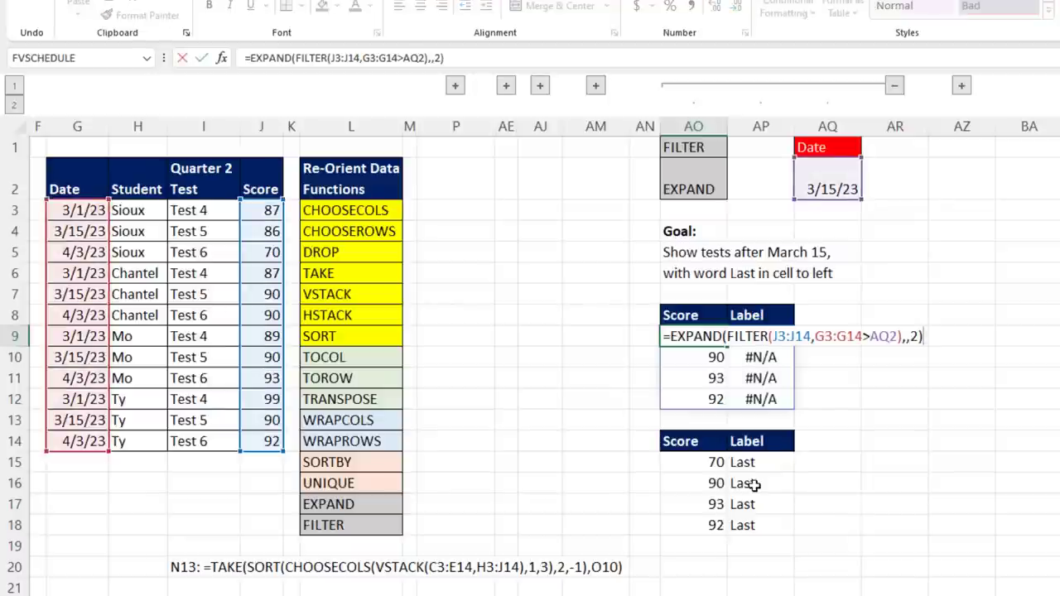
pyautogui.press('BackSpace')
pyautogui.write(',"Las')
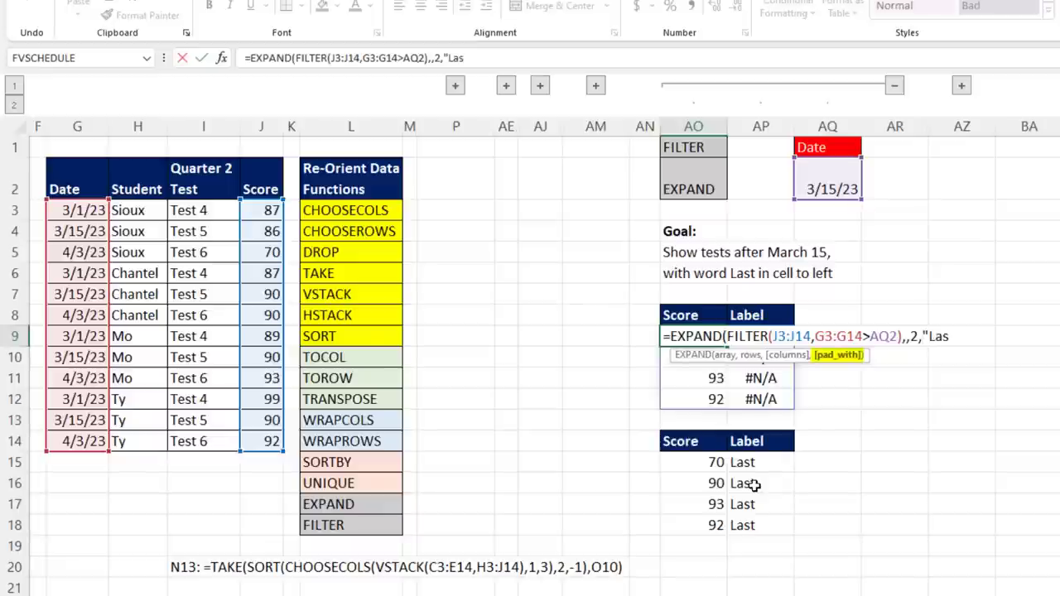
pyautogui.write('t")')
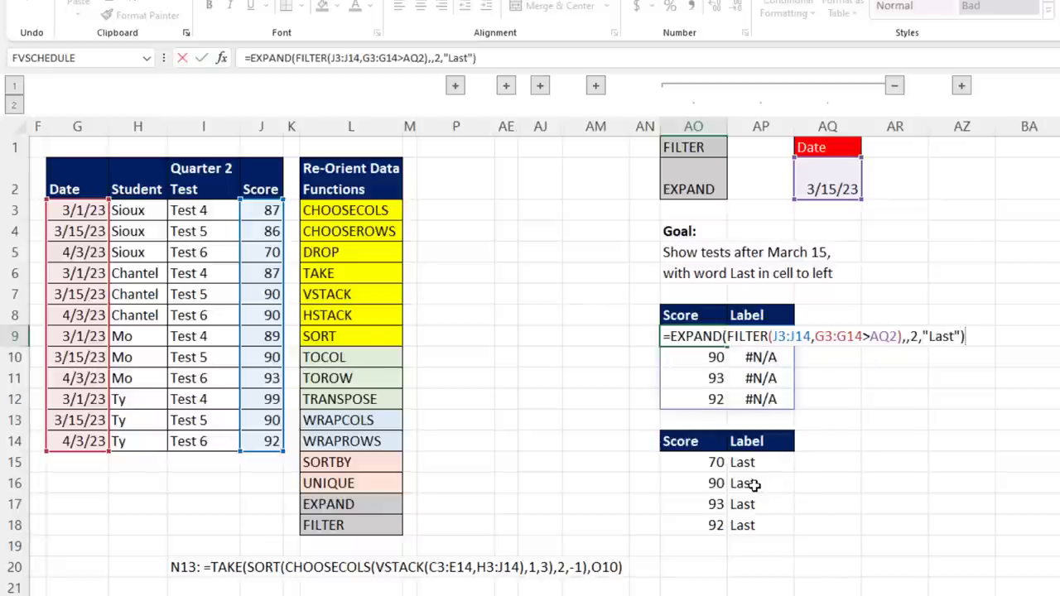
pyautogui.hotkey('ctrl', 'Return')
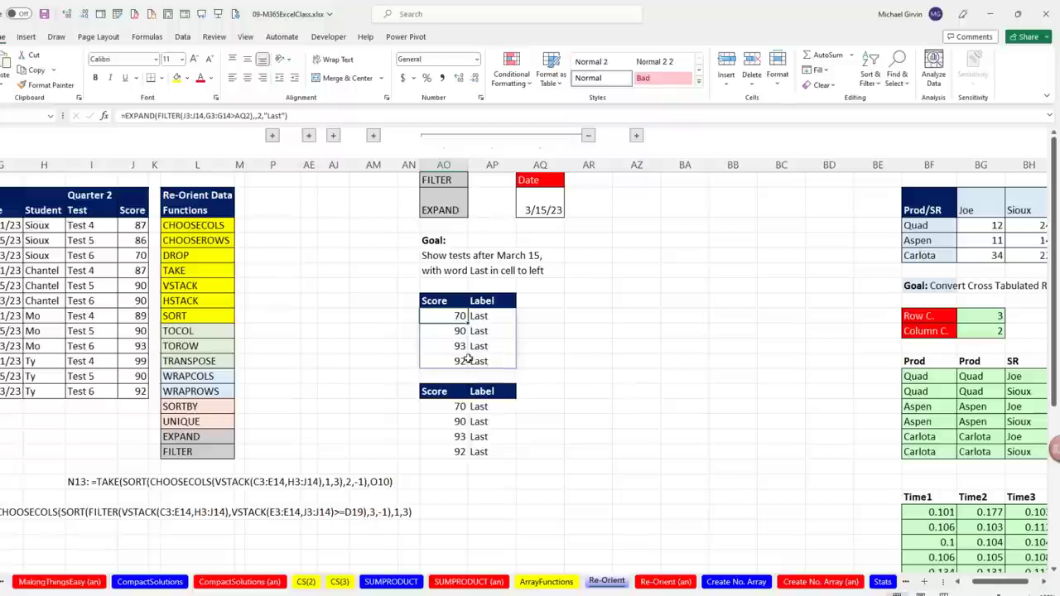
pyautogui.doubleClick(444, 315)
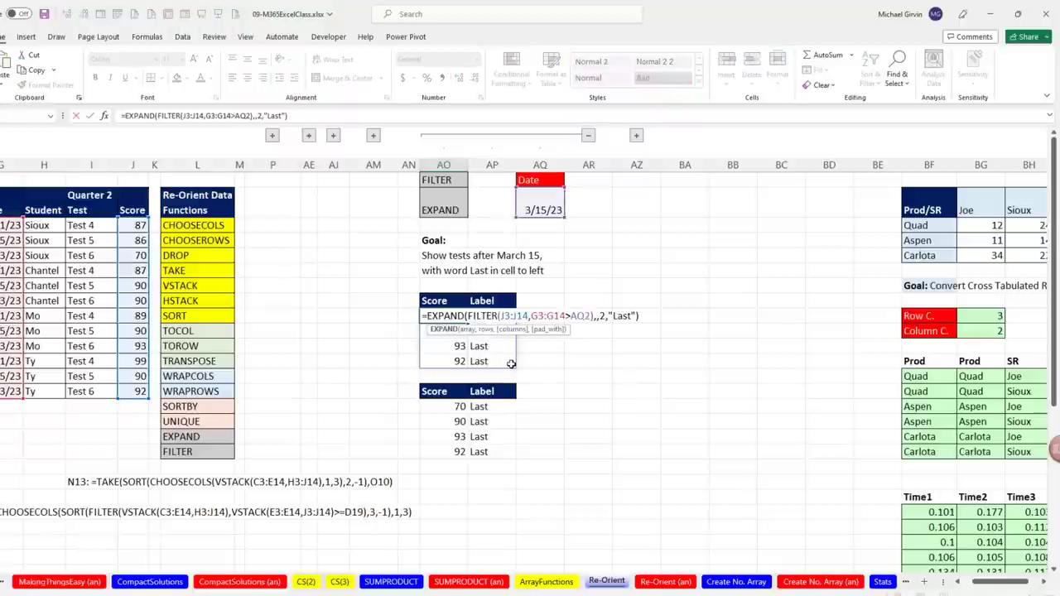
pyautogui.press('Escape')
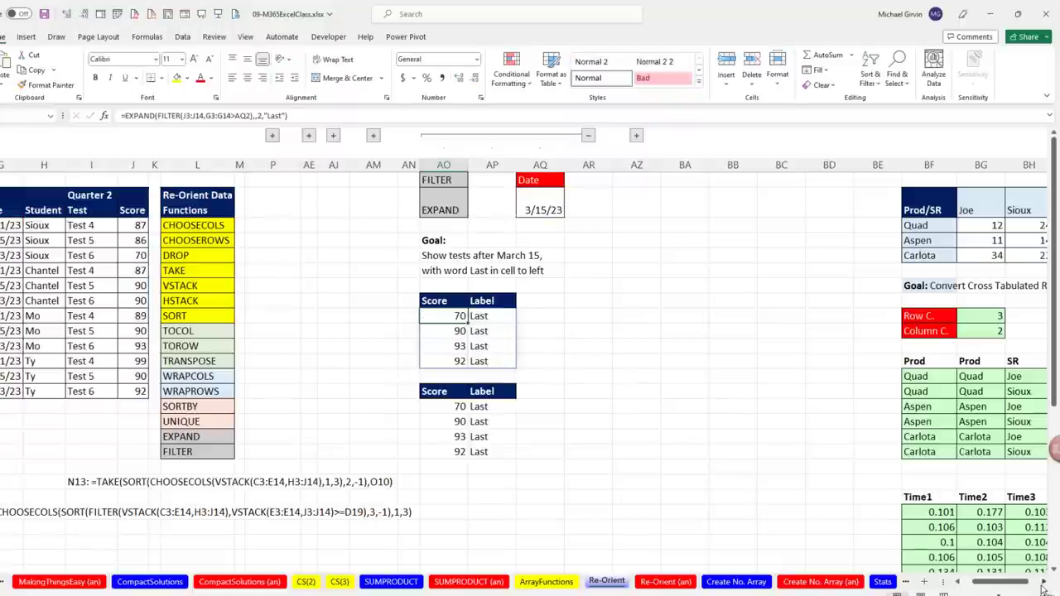
# Examine the INDEX and TOCOL formulas in BF13, BH13, BG13 and BI13 that convert the cross-tabulated report into a data set.
pyautogui.hscroll(10, 1045, 585)
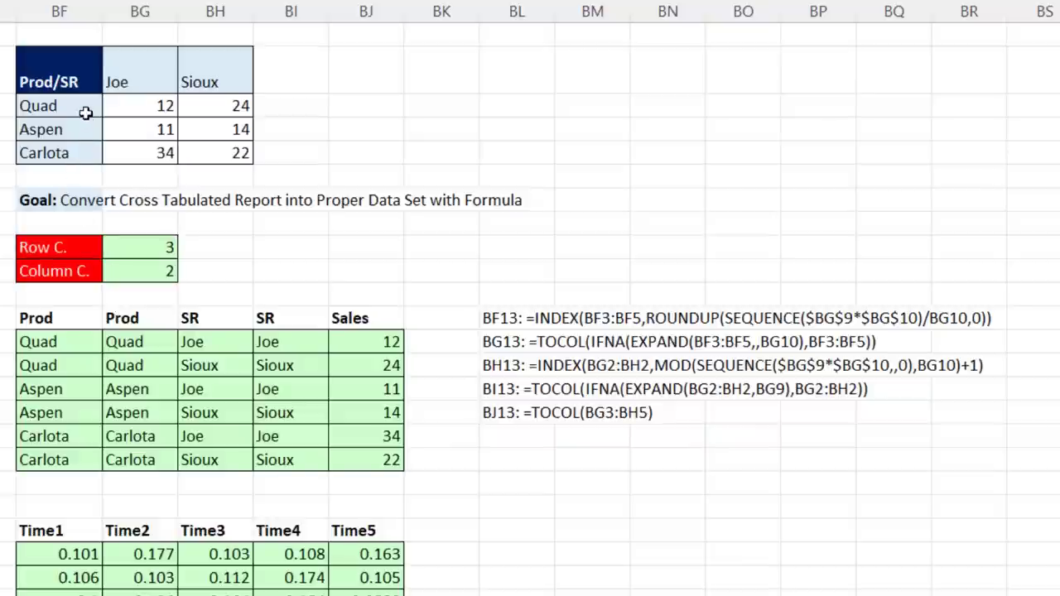
pyautogui.doubleClick(60, 342)
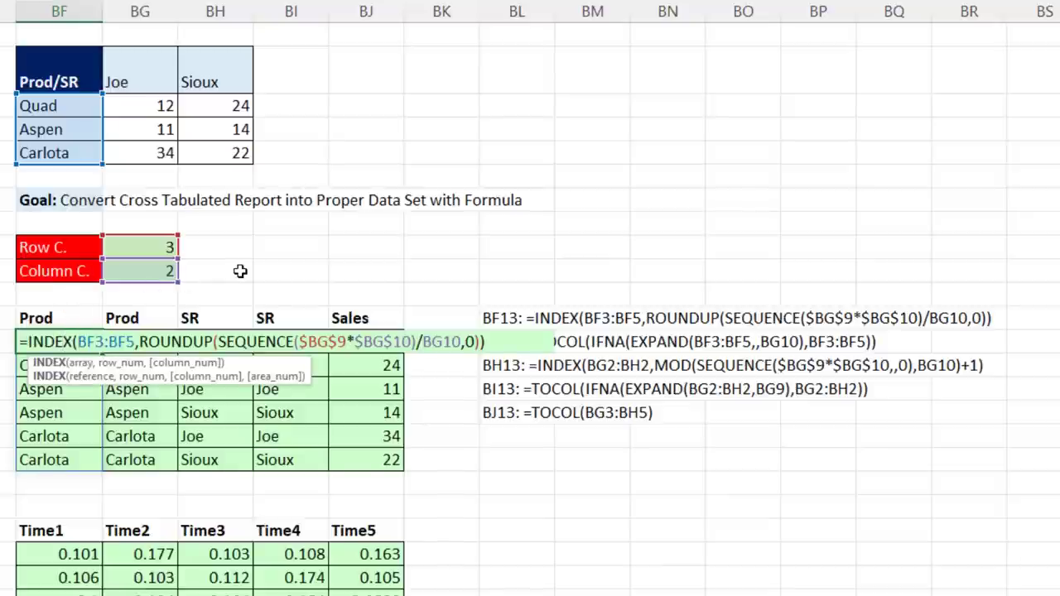
pyautogui.press('Escape')
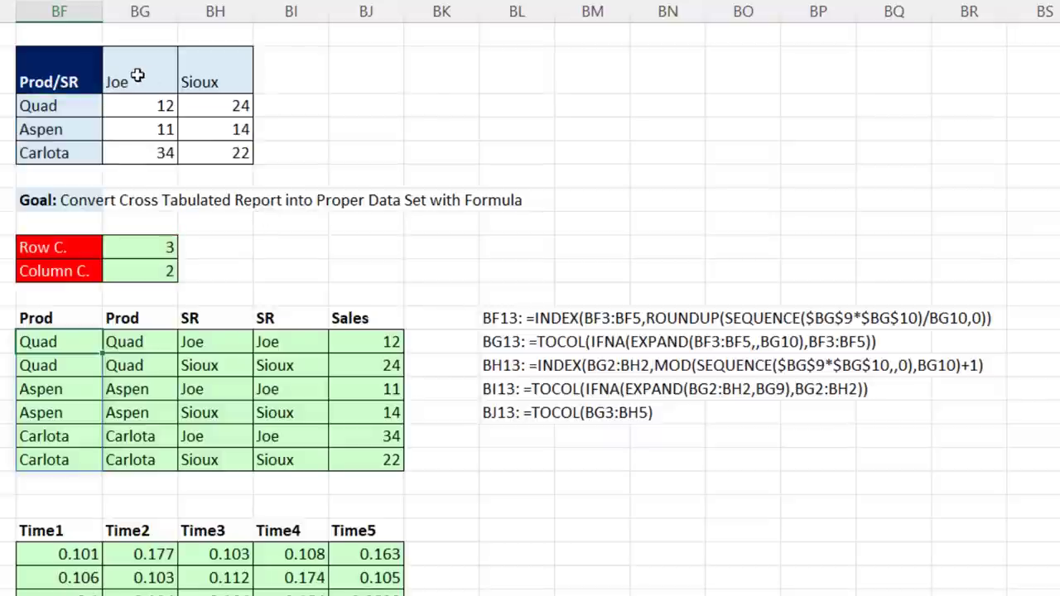
pyautogui.doubleClick(205, 342)
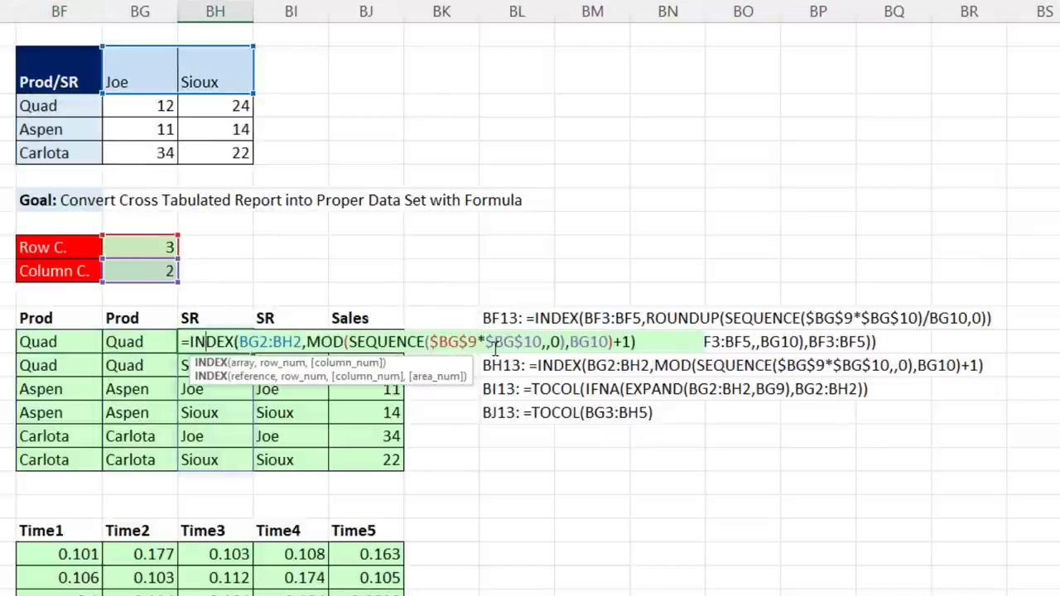
pyautogui.press('Escape')
pyautogui.doubleClick(142, 341)
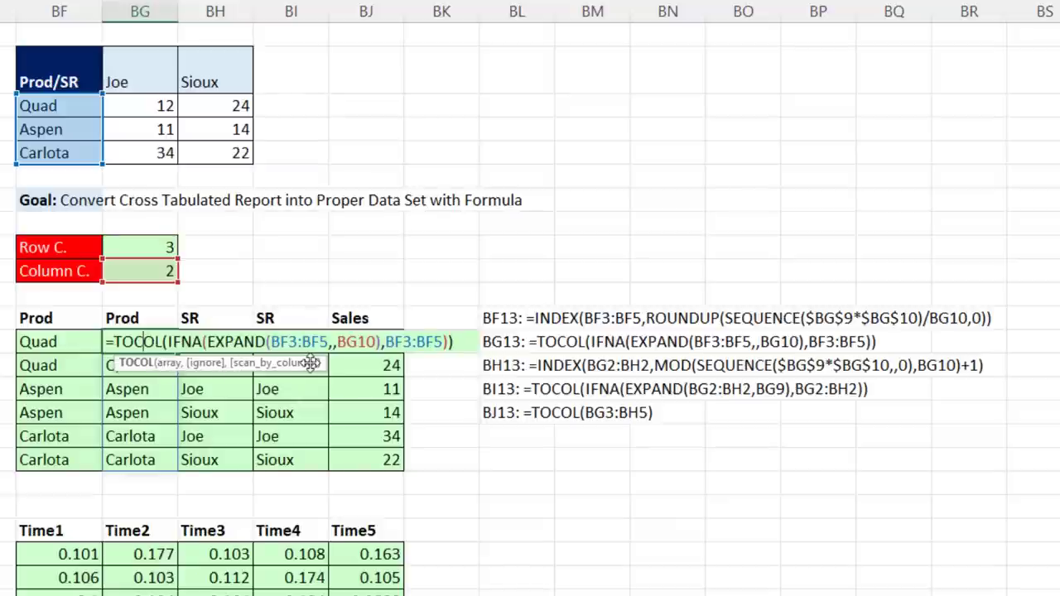
pyautogui.press('Escape')
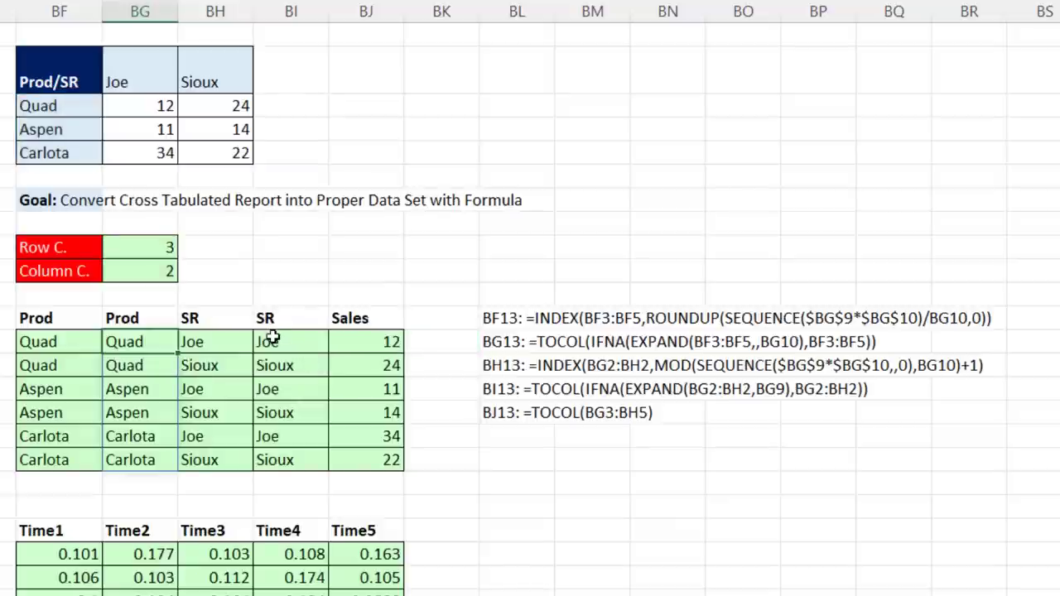
pyautogui.click(272, 338)
pyautogui.doubleClick(273, 338)
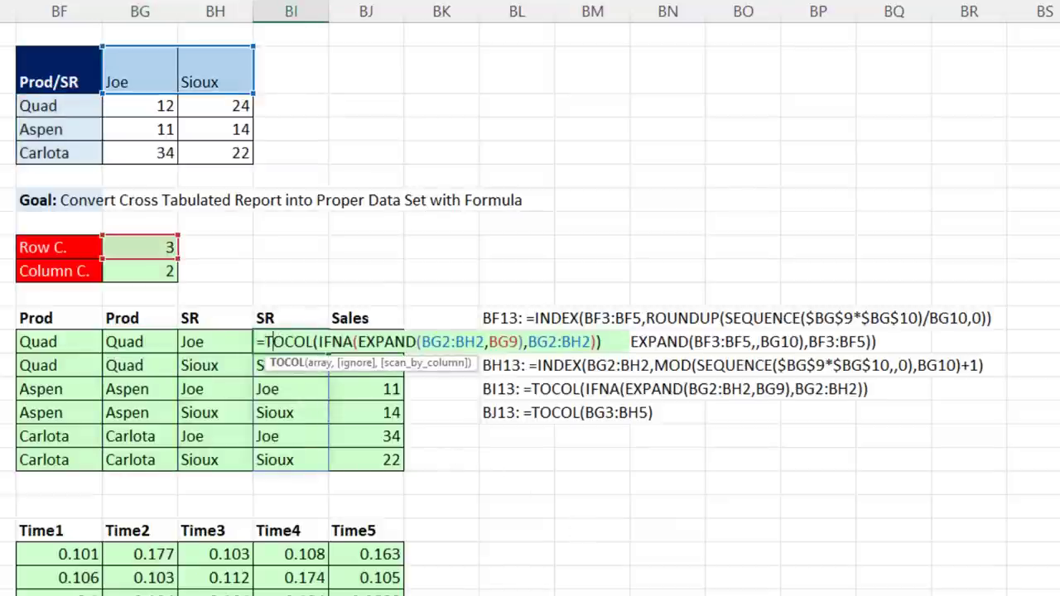
pyautogui.press('Escape')
# Collapse the column group of the FILTER and EXPAND example and expand the next group with the product sales report.
pyautogui.hscroll(-5, 1025, 589)
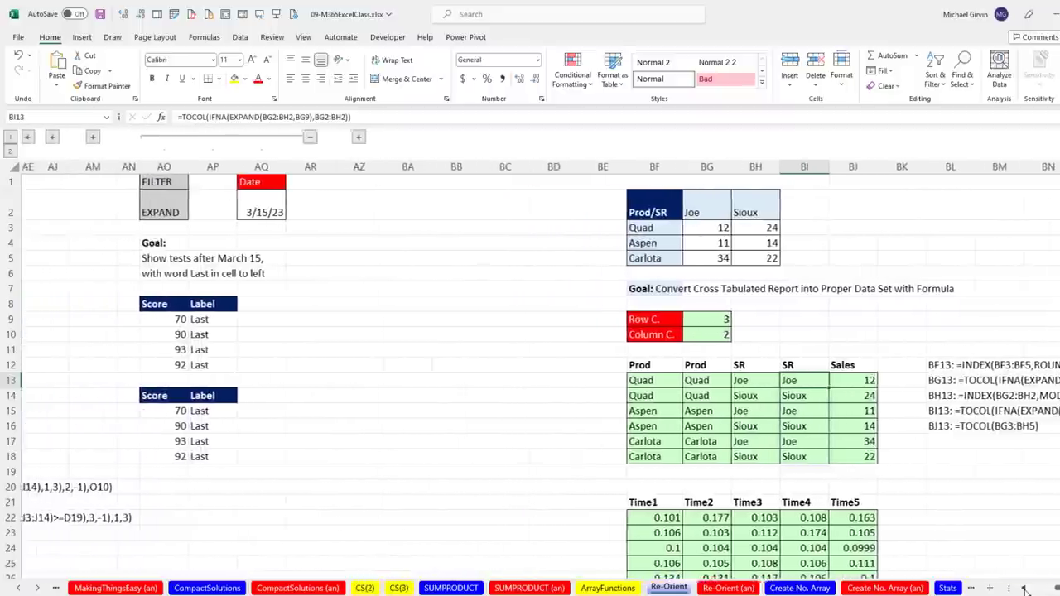
pyautogui.hscroll(-3, 1025, 589)
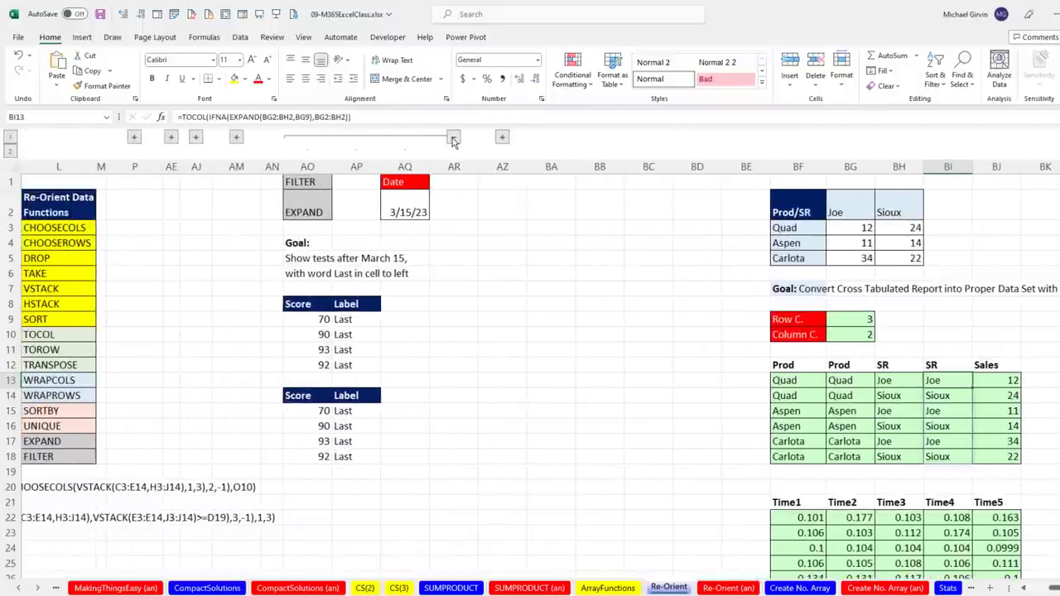
pyautogui.click(452, 136)
pyautogui.click(347, 145)
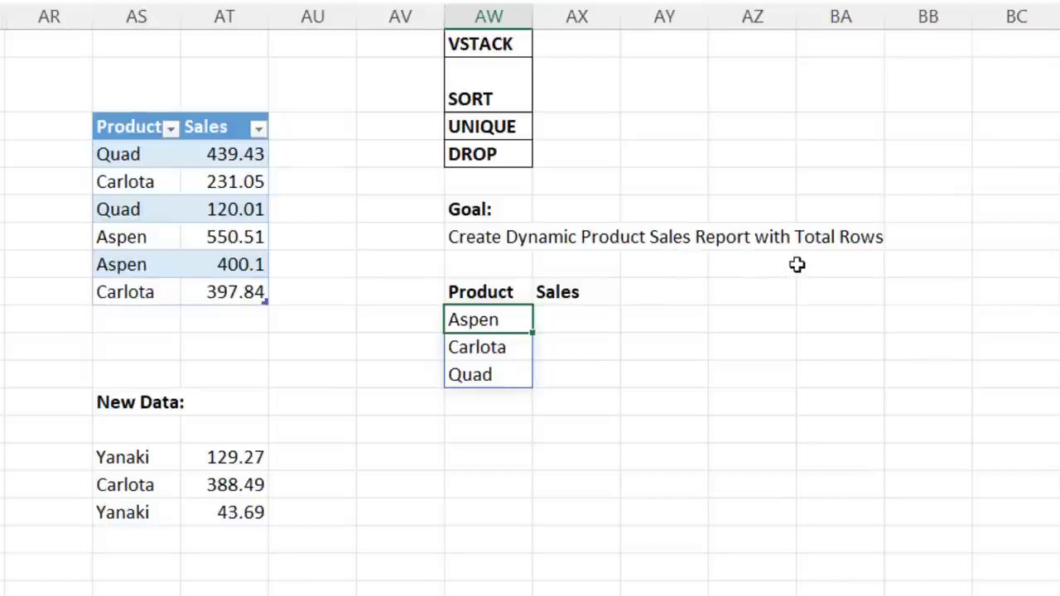
# Wrap the SORT(UNIQUE()) product formula in AW10 in VSTACK with "Total" as the second array.
pyautogui.press('F2')
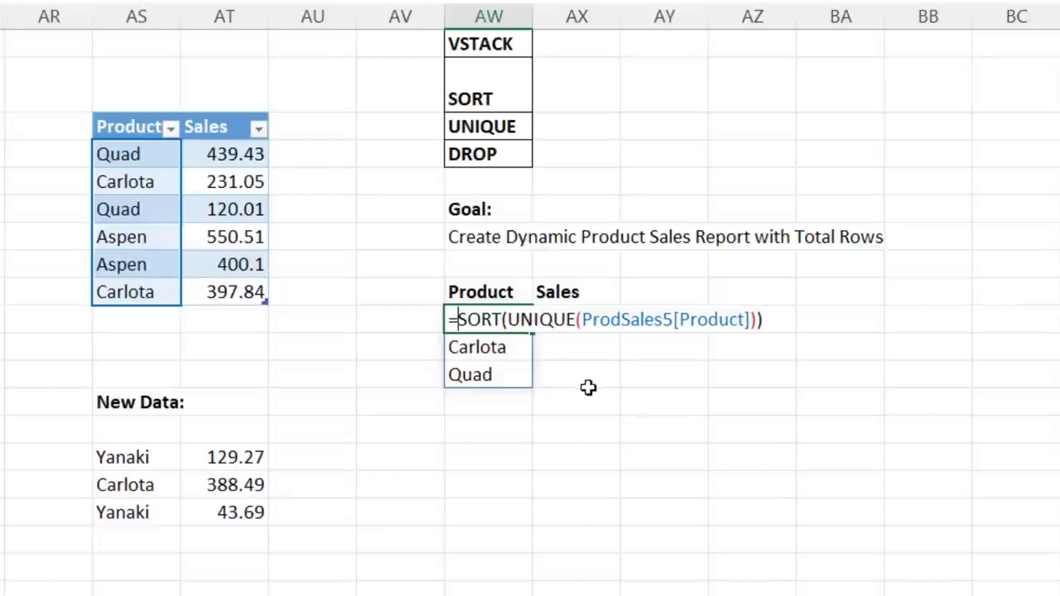
pyautogui.write('vs')
pyautogui.press('Tab')
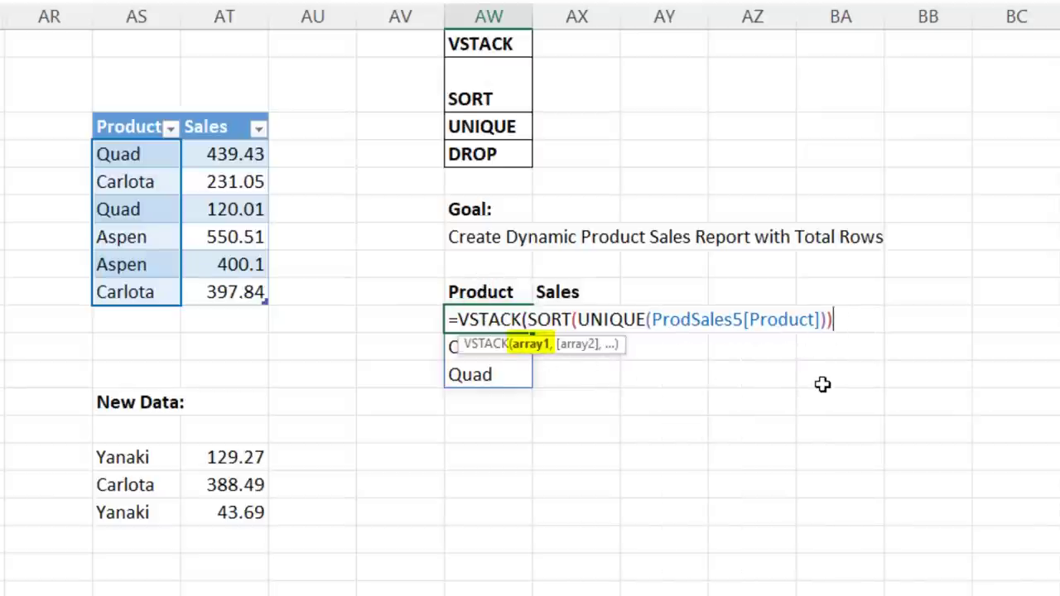
pyautogui.write(',"Tota')
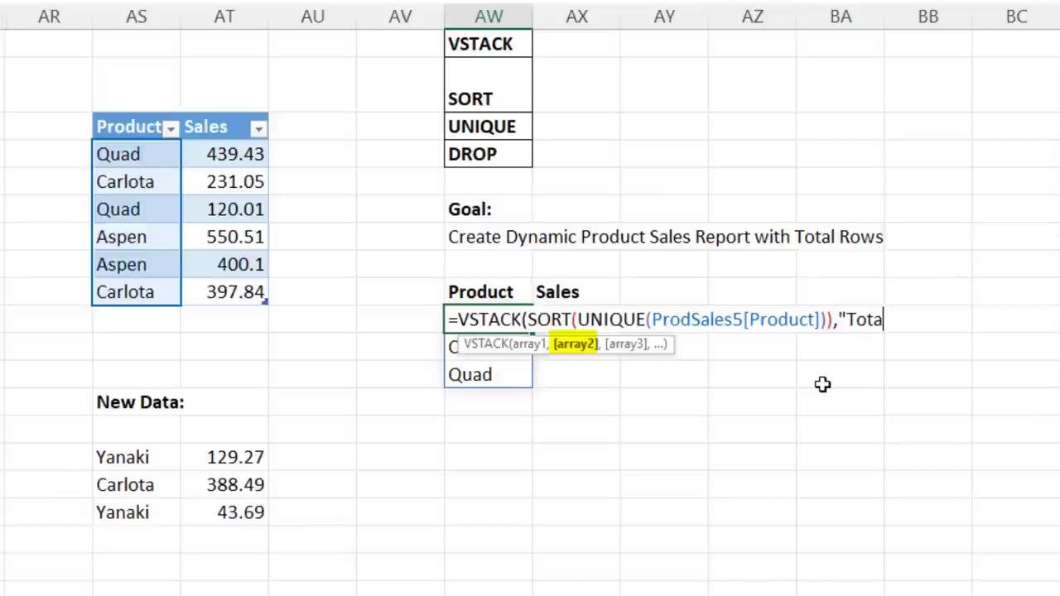
pyautogui.write('l")')
pyautogui.hotkey('ctrl', 'Return')
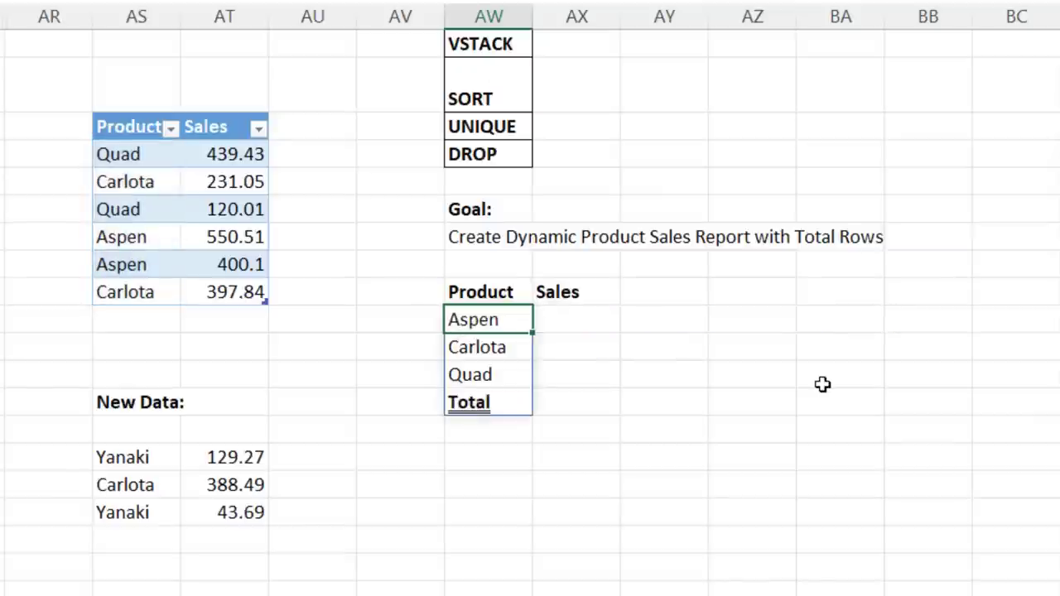
# Test the dynamic product list by replacing the third product in the sales table with "e", and undo the change.
pyautogui.click(128, 209)
pyautogui.write('e')
pyautogui.press('Return')
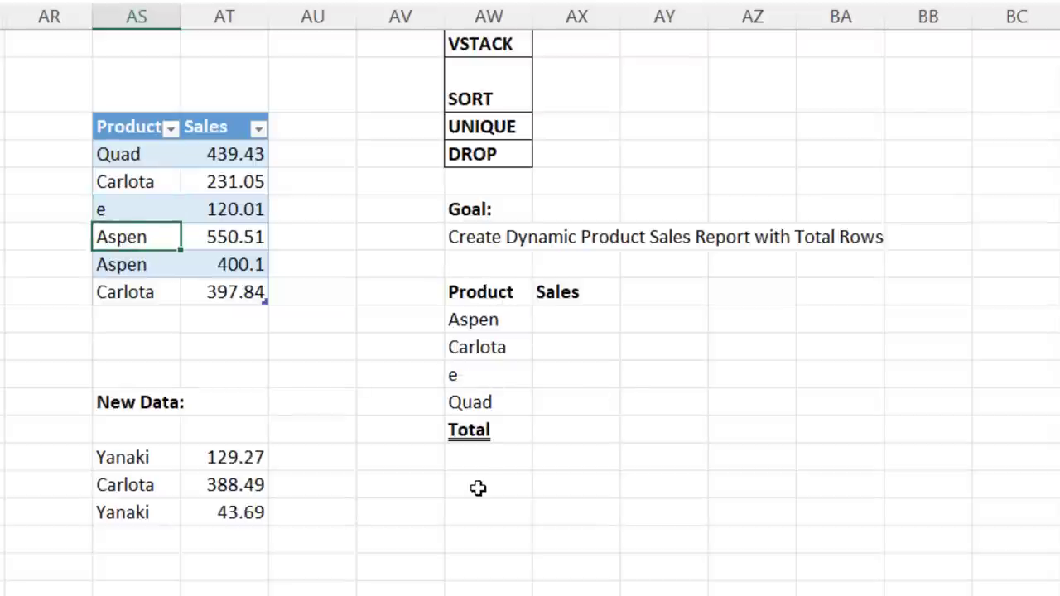
pyautogui.hotkey('ctrl', 'z')
pyautogui.click(514, 411)
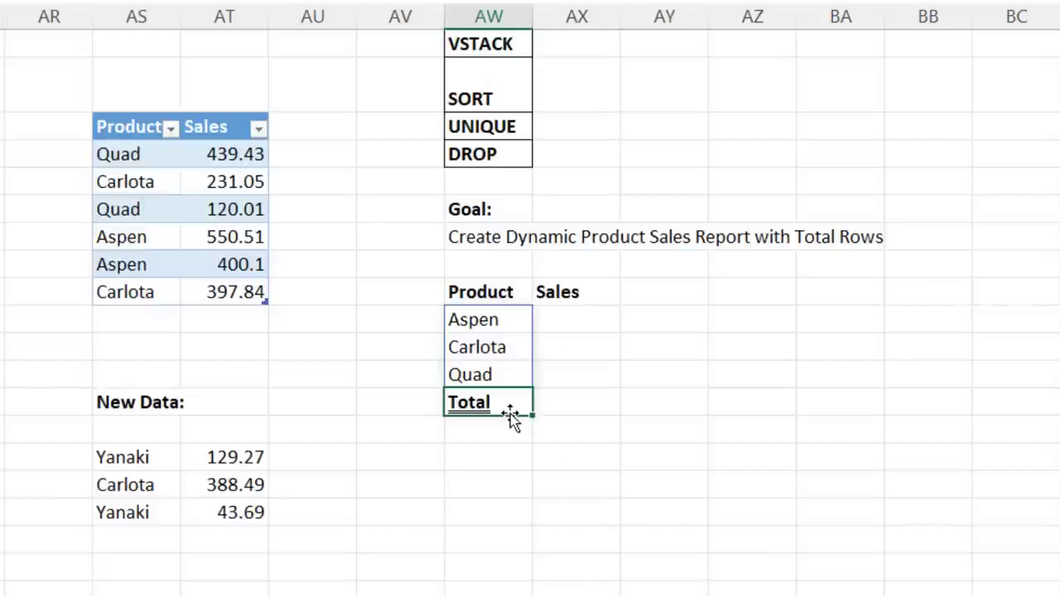
# Enter =SUMIFS(ProdSales5[Sales],ProdSales5[Product],AW10#) in AX10 to calculate sales for the spilled product list.
pyautogui.click(565, 329)
pyautogui.write('=sumifs')
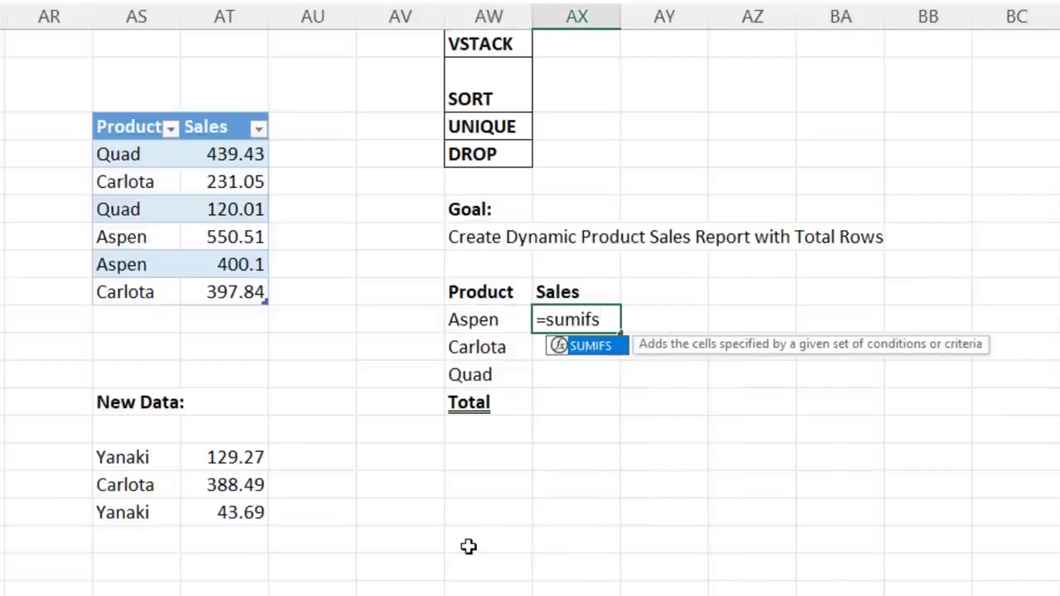
pyautogui.press('Tab')
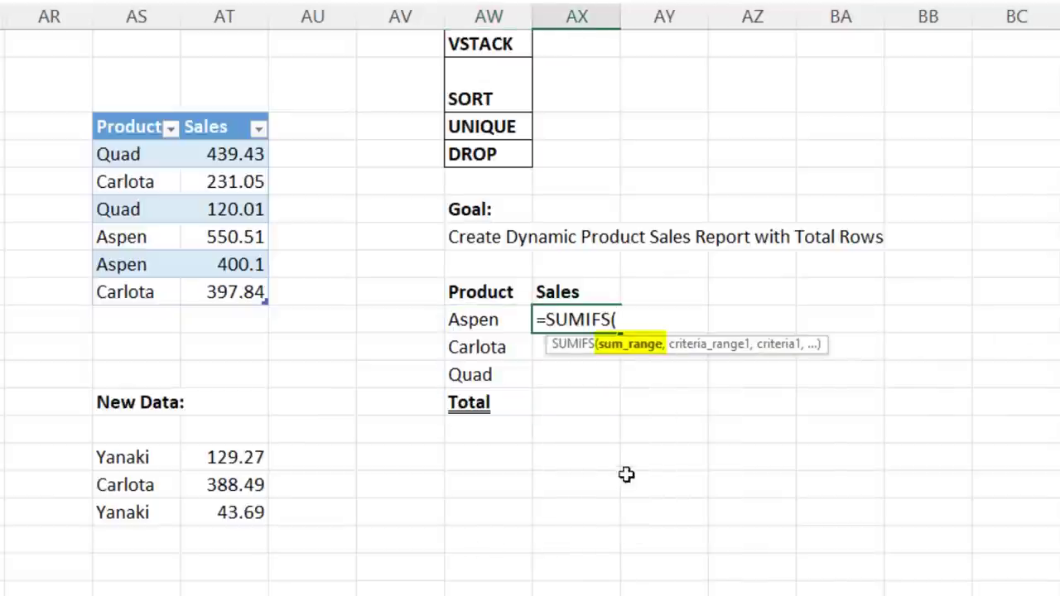
pyautogui.click(213, 112)
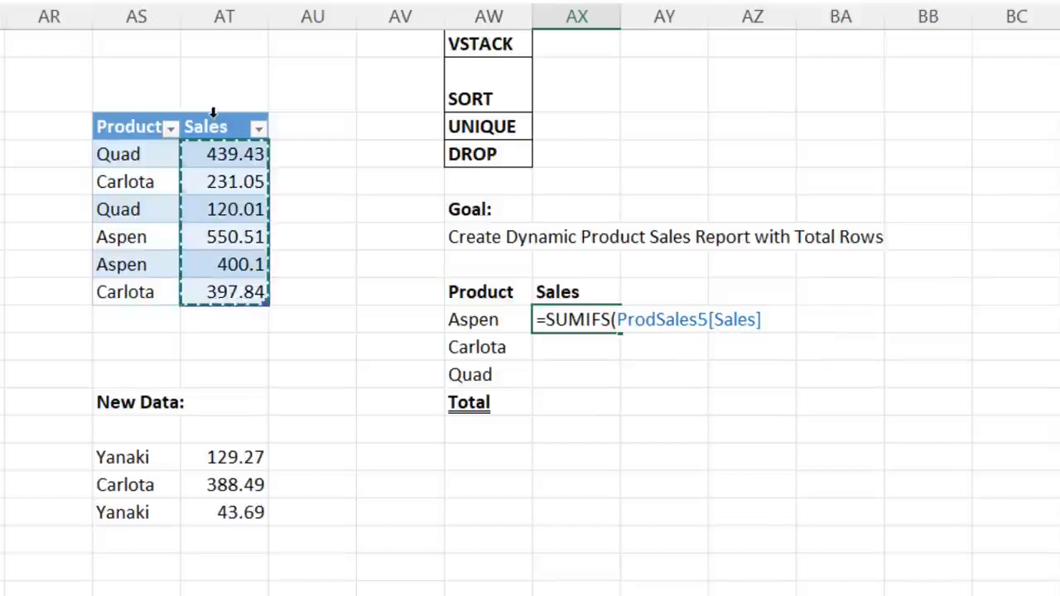
pyautogui.write(',')
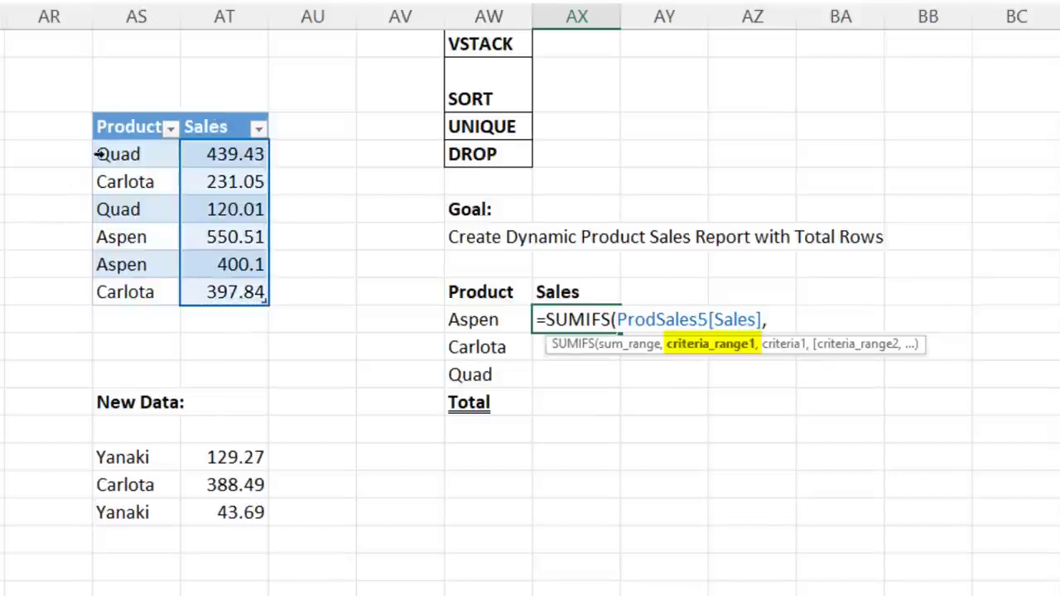
pyautogui.click(133, 111)
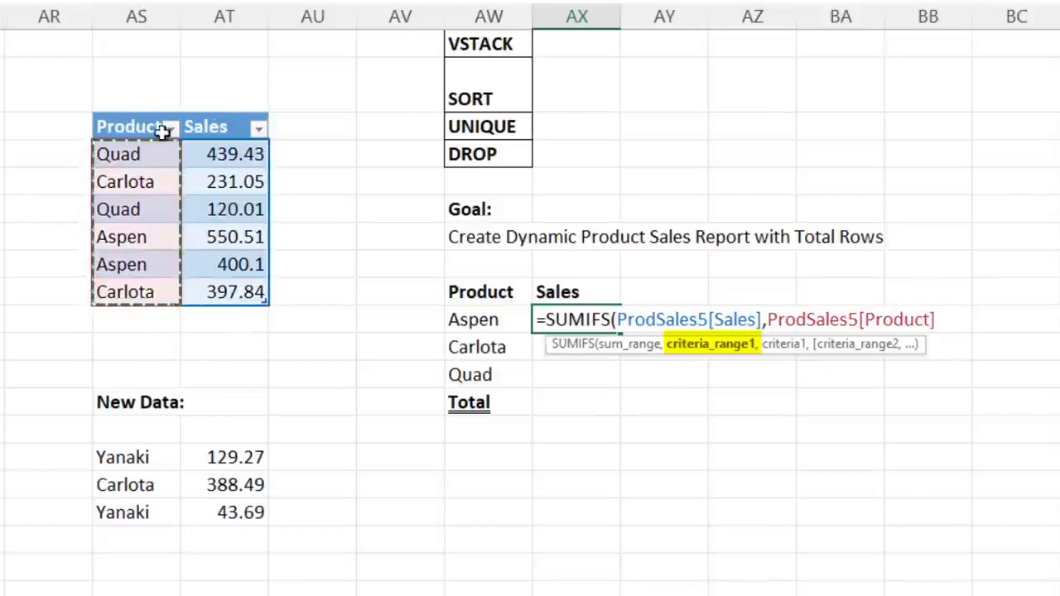
pyautogui.write(',')
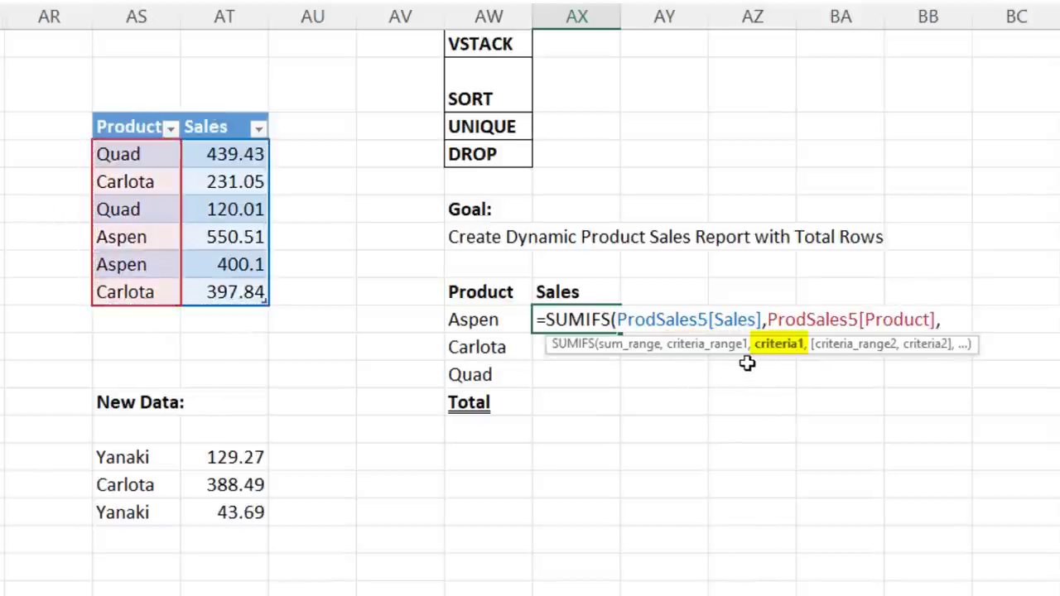
pyautogui.click(478, 322)
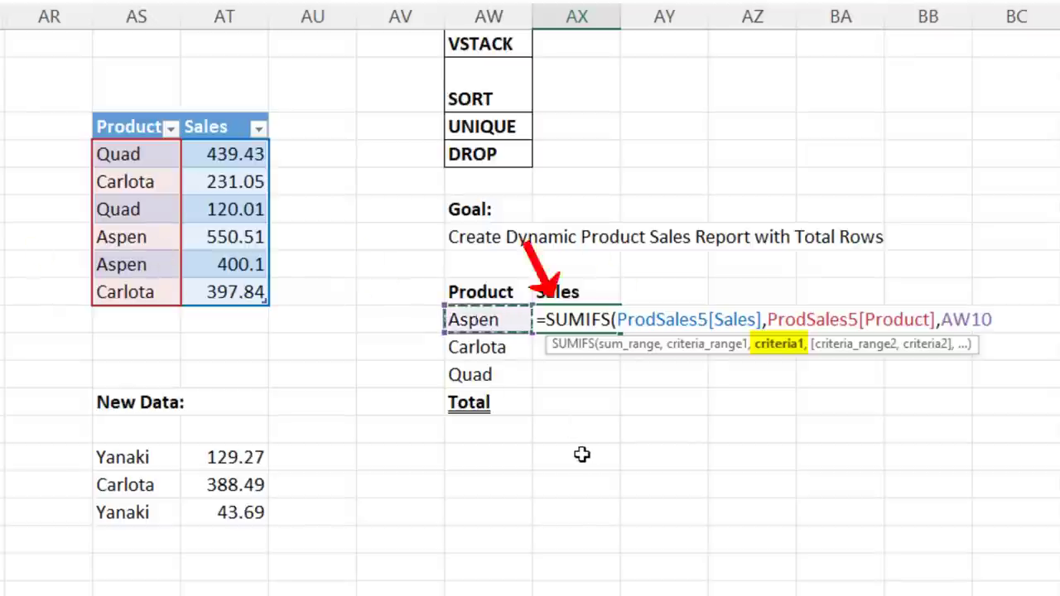
pyautogui.write('#')
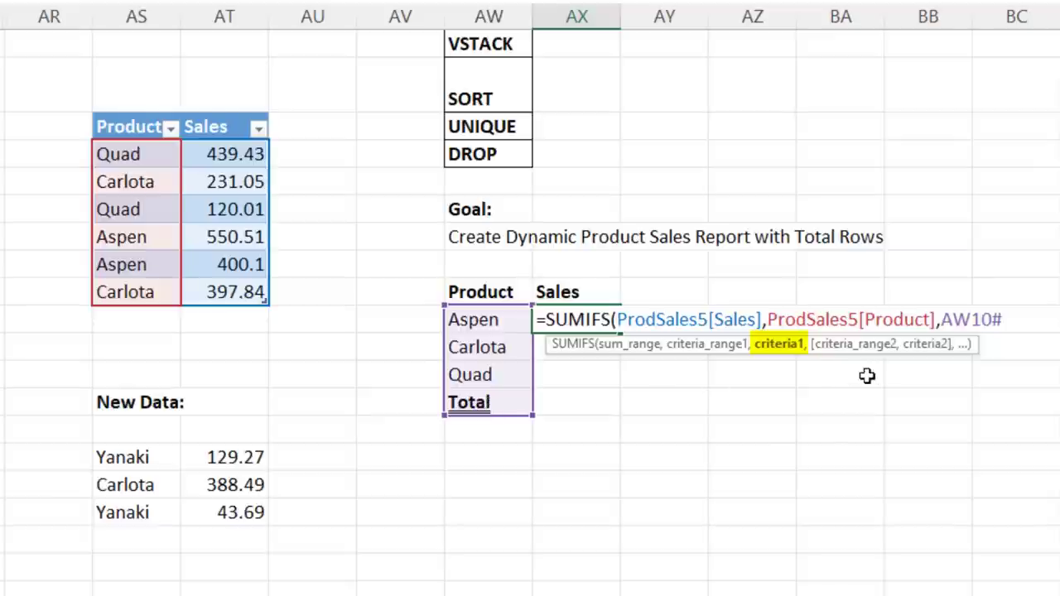
pyautogui.write(')')
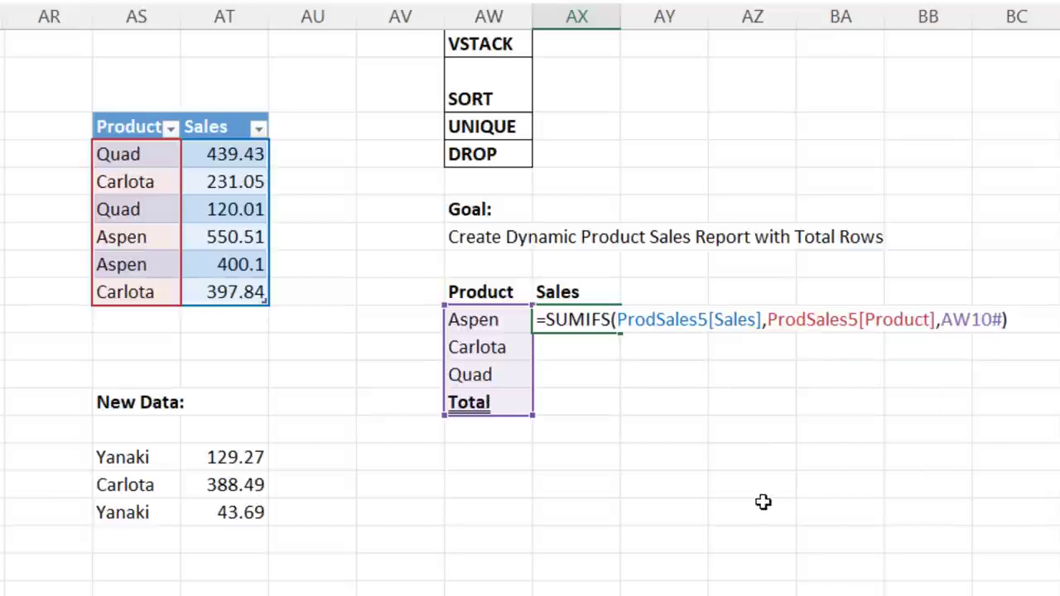
pyautogui.hotkey('ctrl', 'Return')
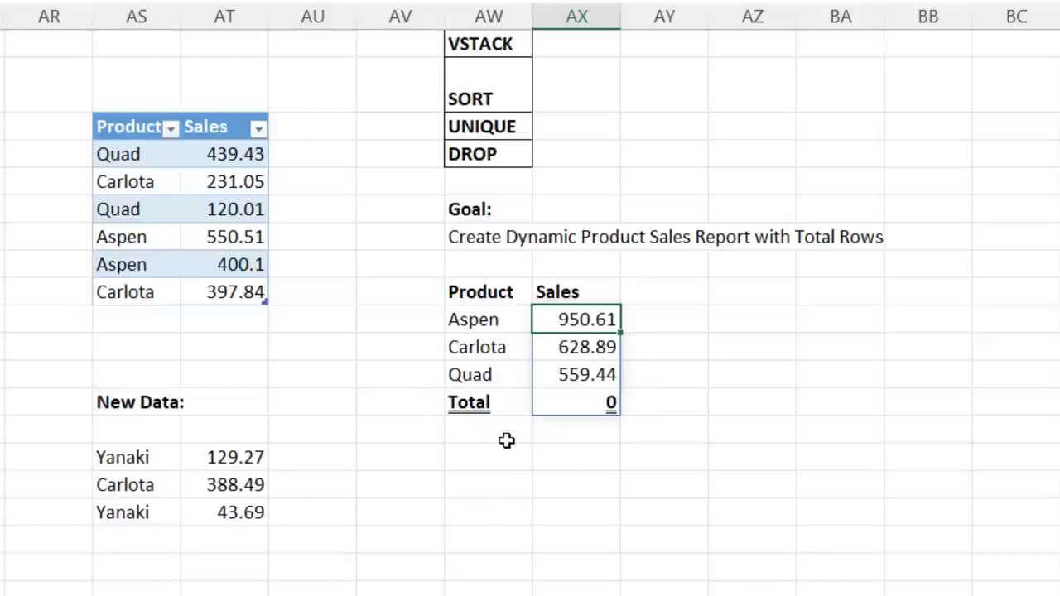
# Wrap the AW10# criteria of the SUMIFS formula in AX10 in DROP with -1 rows to exclude the Total row.
pyautogui.doubleClick(595, 319)
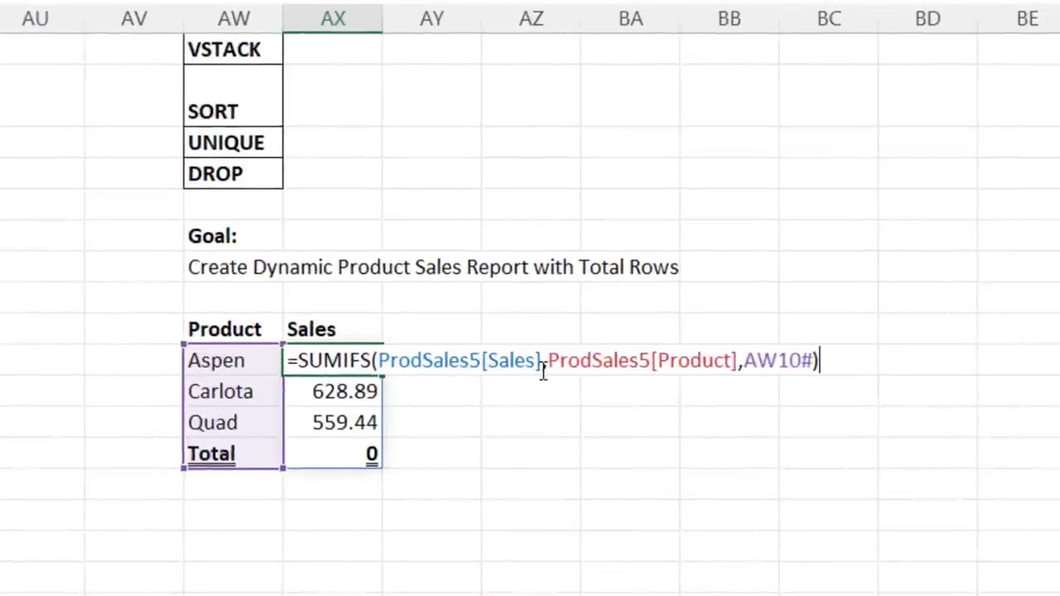
pyautogui.click(745, 361)
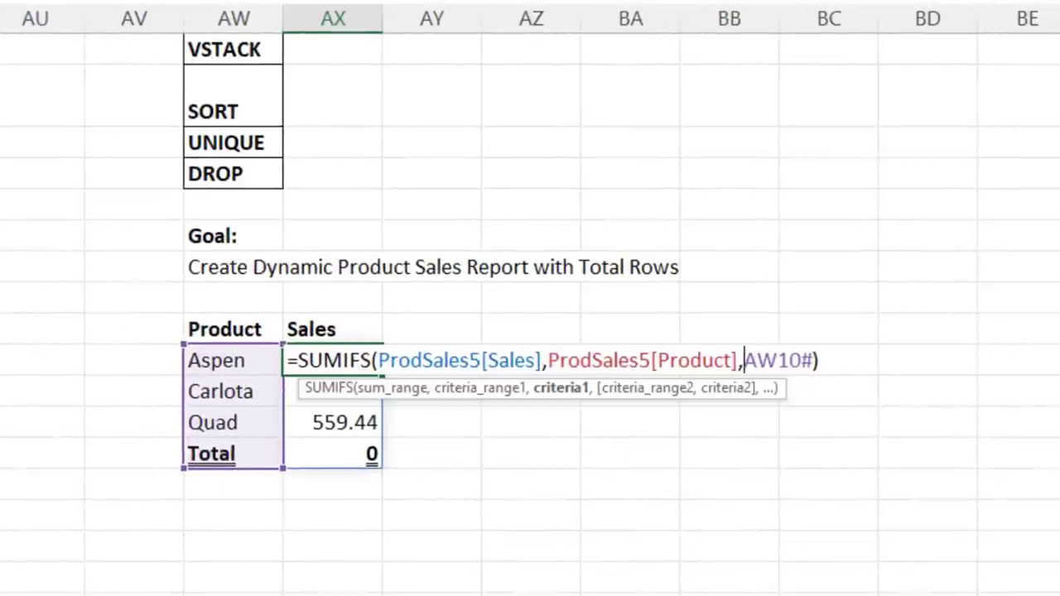
pyautogui.write('dro')
pyautogui.press('Tab')
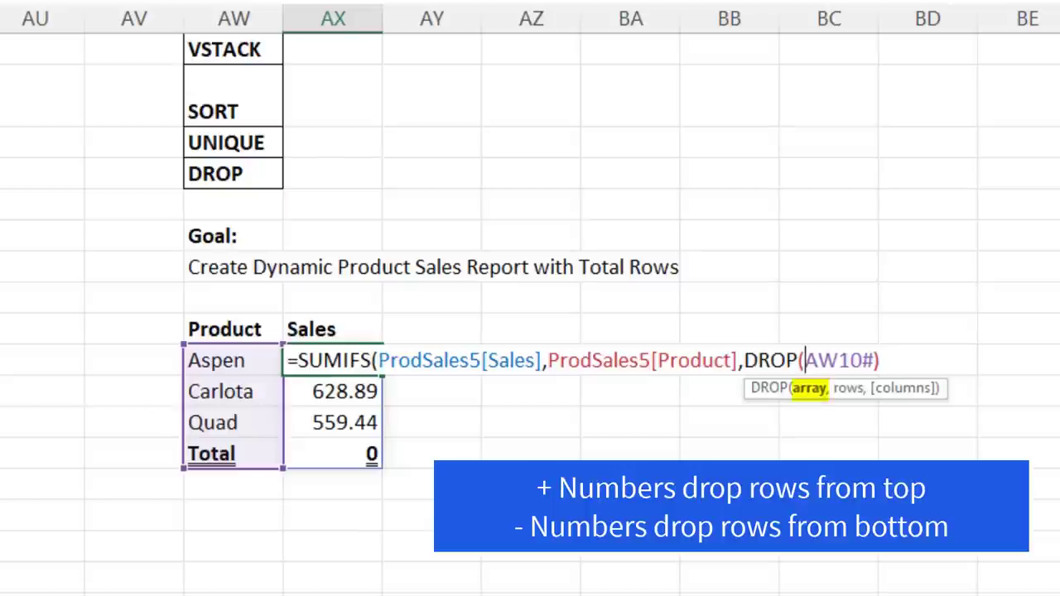
pyautogui.click(875, 362)
pyautogui.write(',')
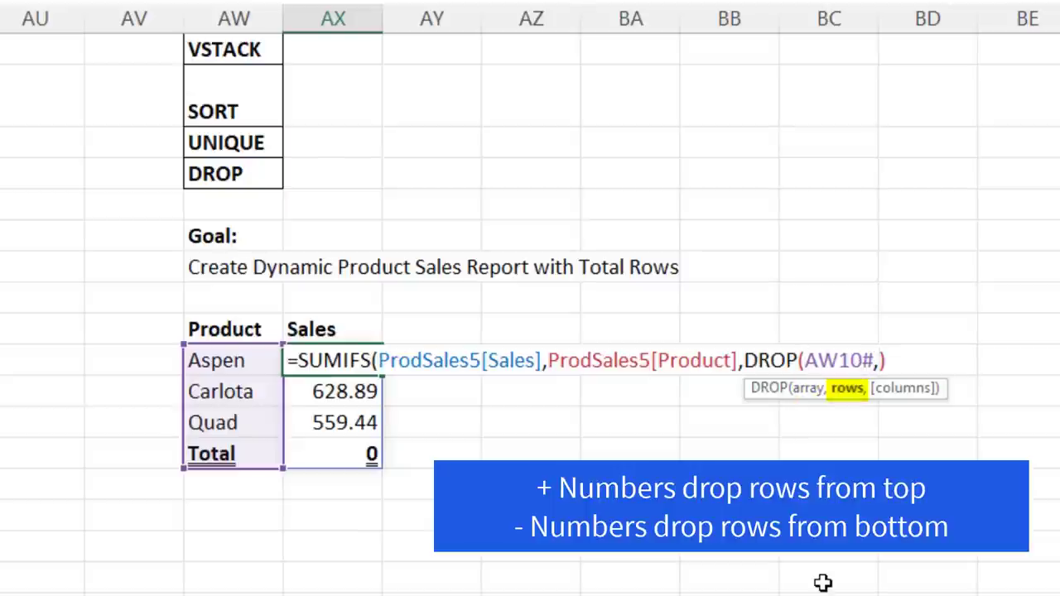
pyautogui.write('-1')
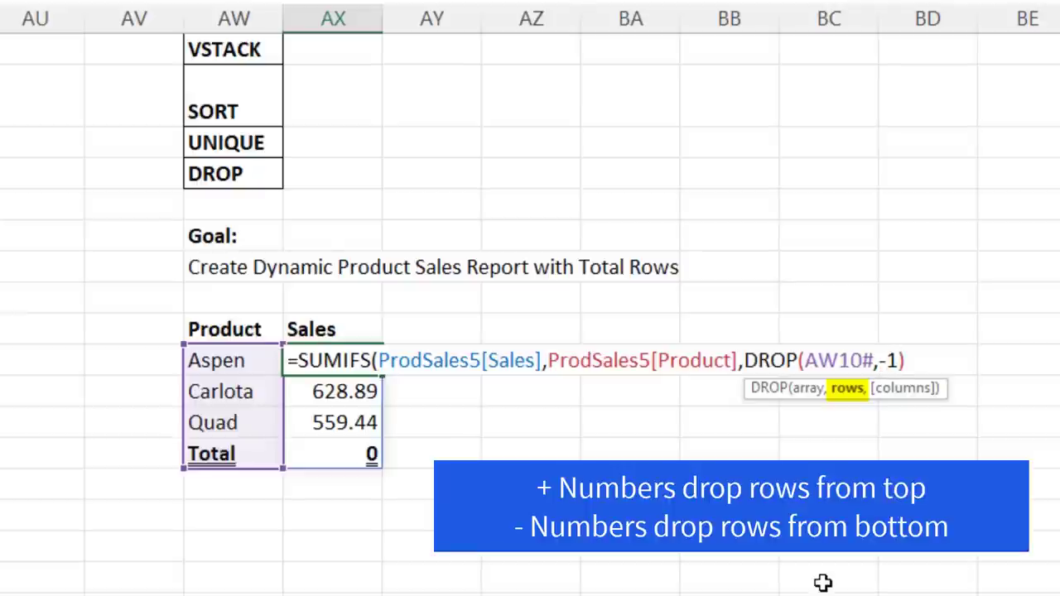
pyautogui.write(')')
pyautogui.hotkey('ctrl', 'Return')
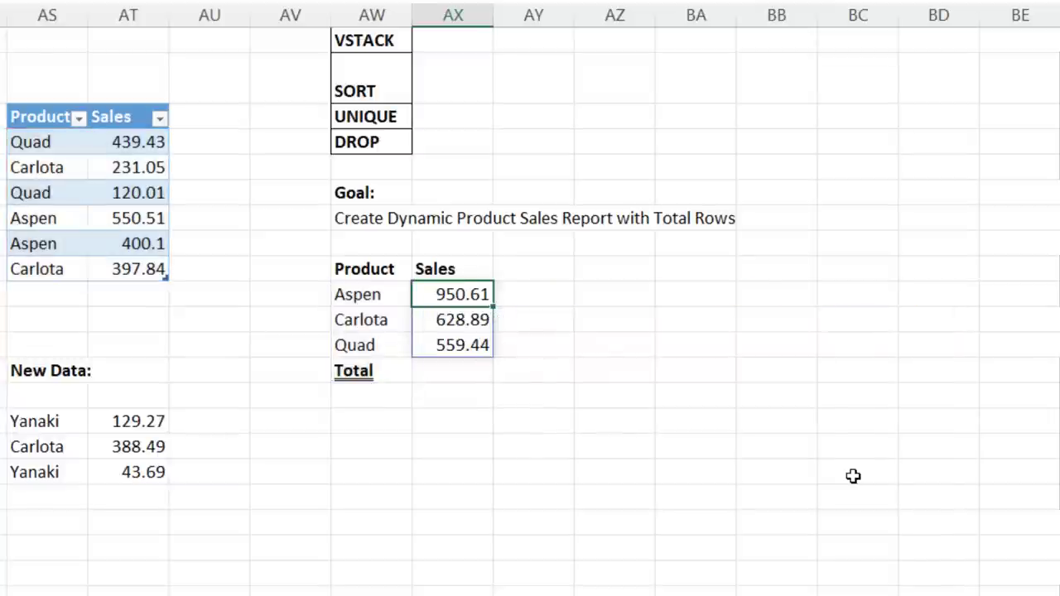
# Test the sales report by replacing the fourth product in the sales table with "e", and undo the change.
pyautogui.click(52, 219)
pyautogui.write('e')
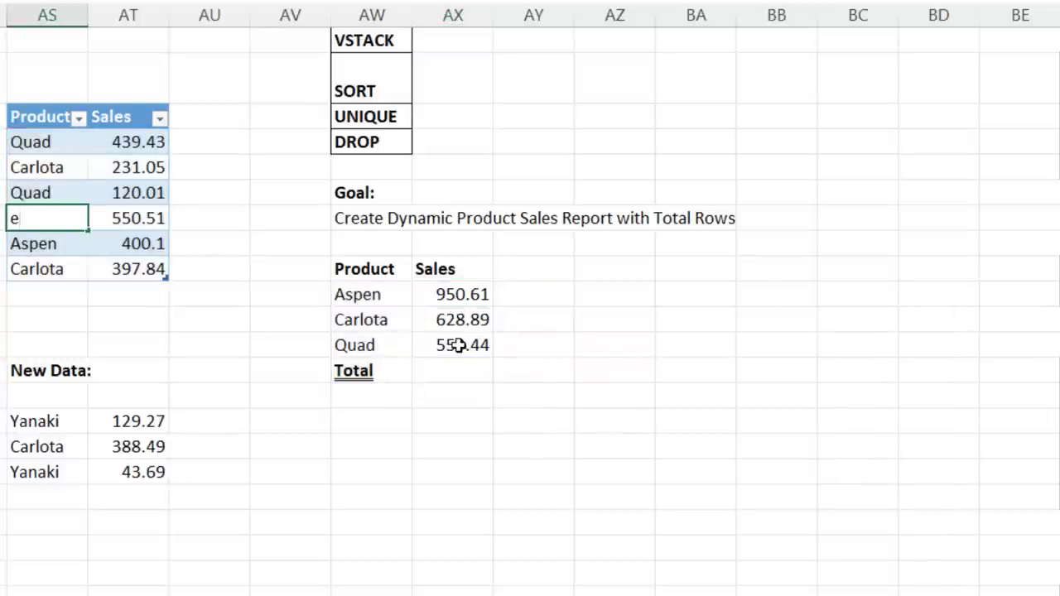
pyautogui.press('Return')
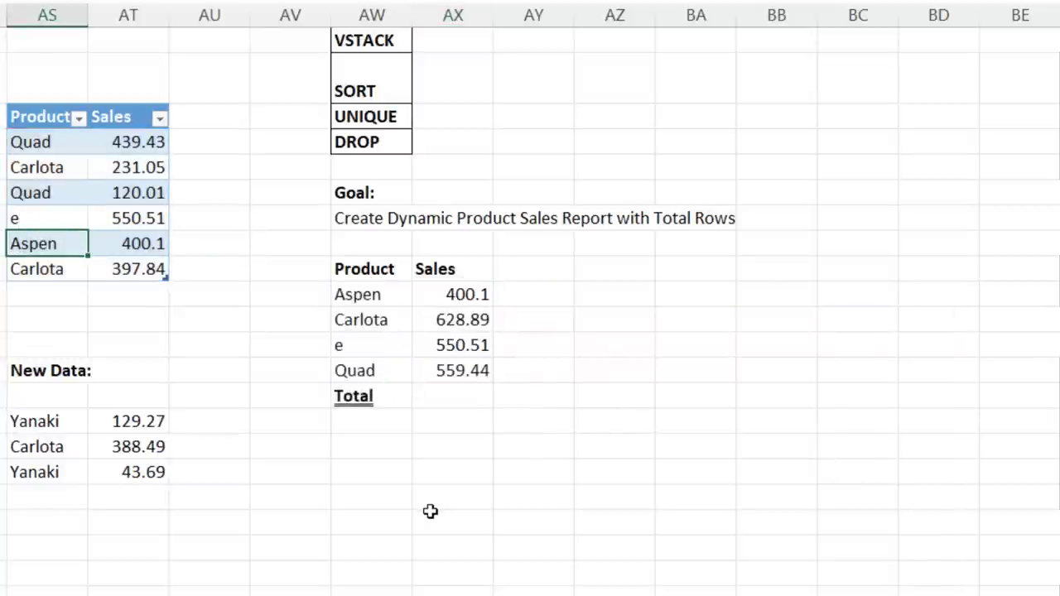
pyautogui.hotkey('ctrl', 'z')
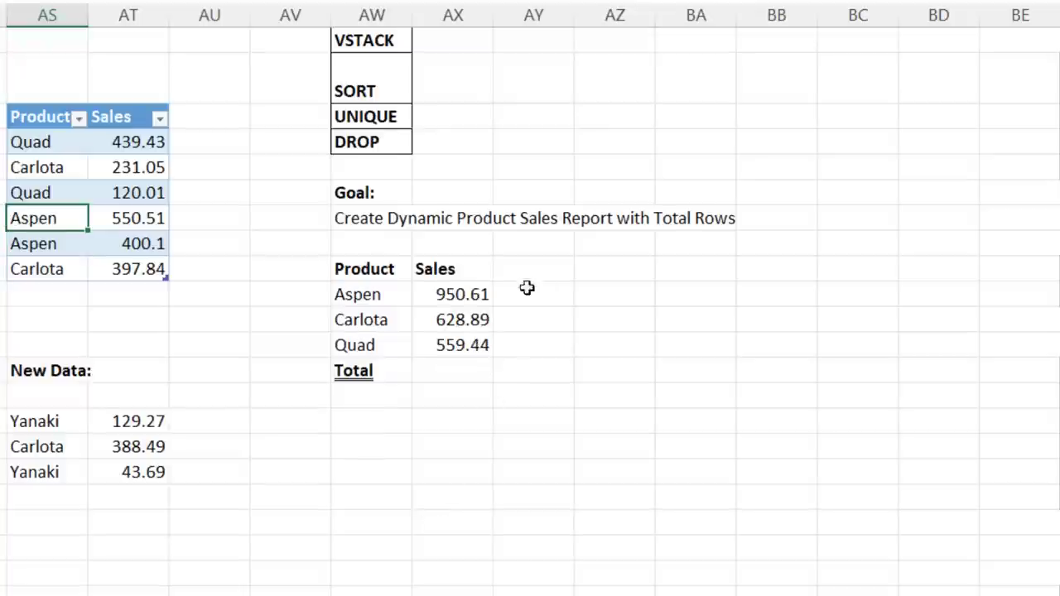
# Wrap the SUMIFS formula in AX10 in VSTACK with SUM(ProdSales5[Sales]) as the second array.
pyautogui.click(460, 296)
pyautogui.doubleClick(460, 296)
pyautogui.press('Left')
pyautogui.press('Left')
pyautogui.press('Left')
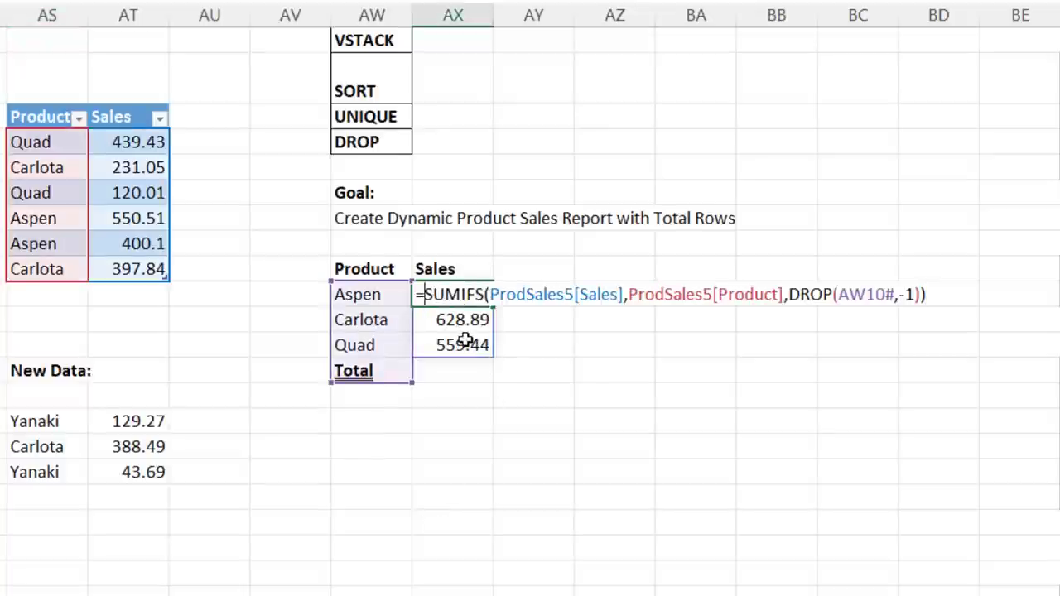
pyautogui.write('vs')
pyautogui.press('Tab')
pyautogui.press('End')
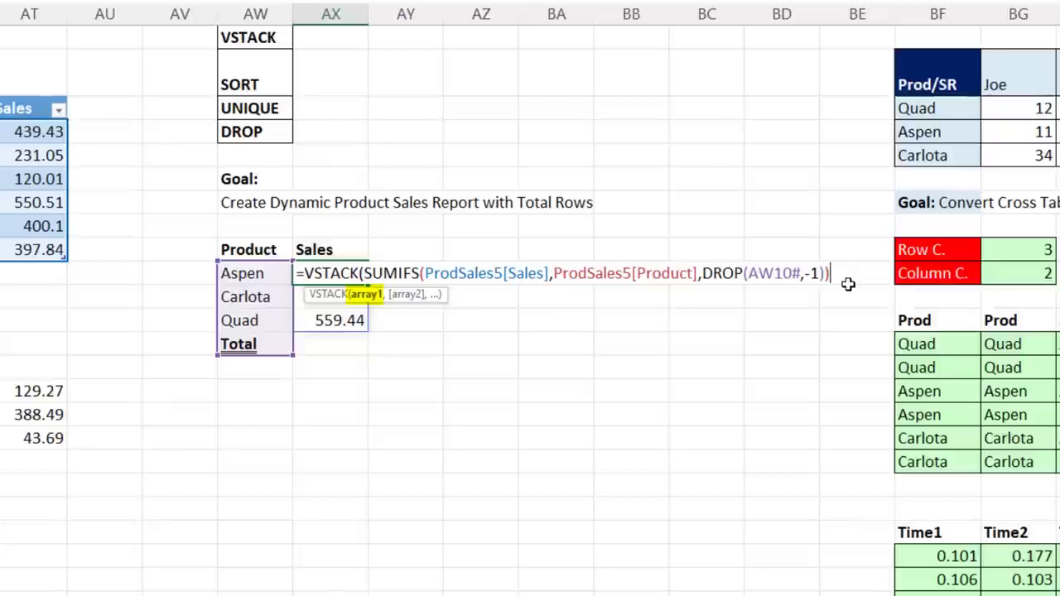
pyautogui.write(',sum')
pyautogui.press('Tab')
pyautogui.click(29, 106)
pyautogui.write(')')
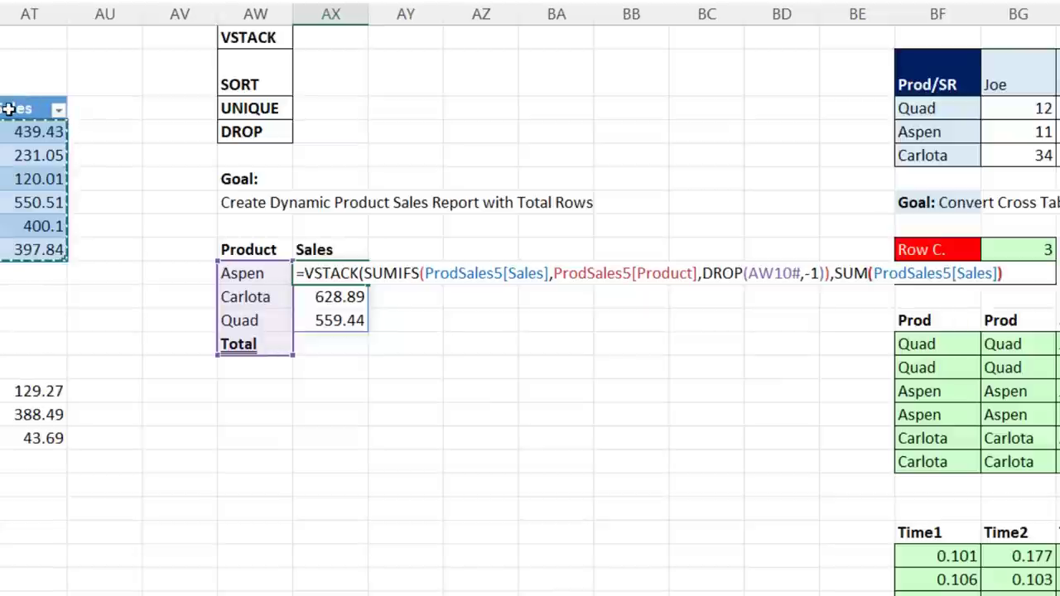
pyautogui.write(')')
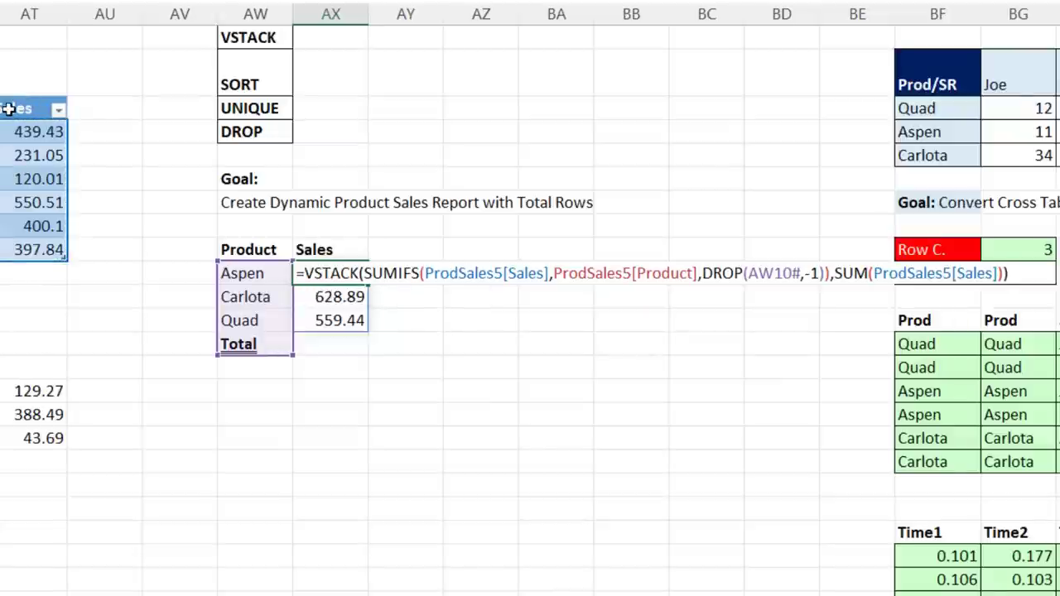
pyautogui.hotkey('ctrl', 'Return')
# Copy the three New Data records and paste them directly below the last row of the sales table.
pyautogui.moveTo(92, 494); pyautogui.dragTo(177, 550)
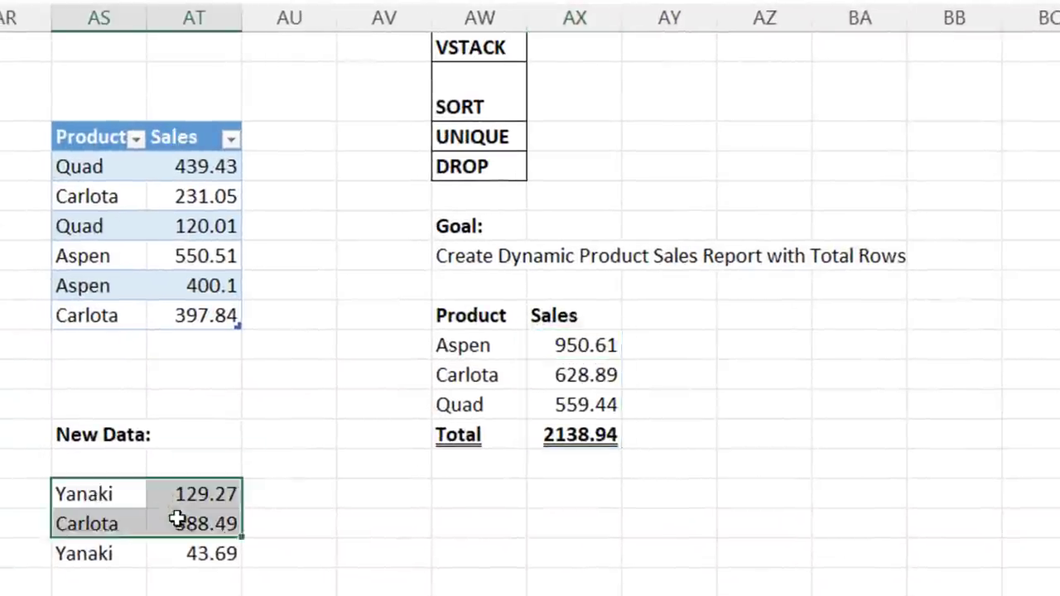
pyautogui.hotkey('ctrl', 'c')
pyautogui.click(104, 352)
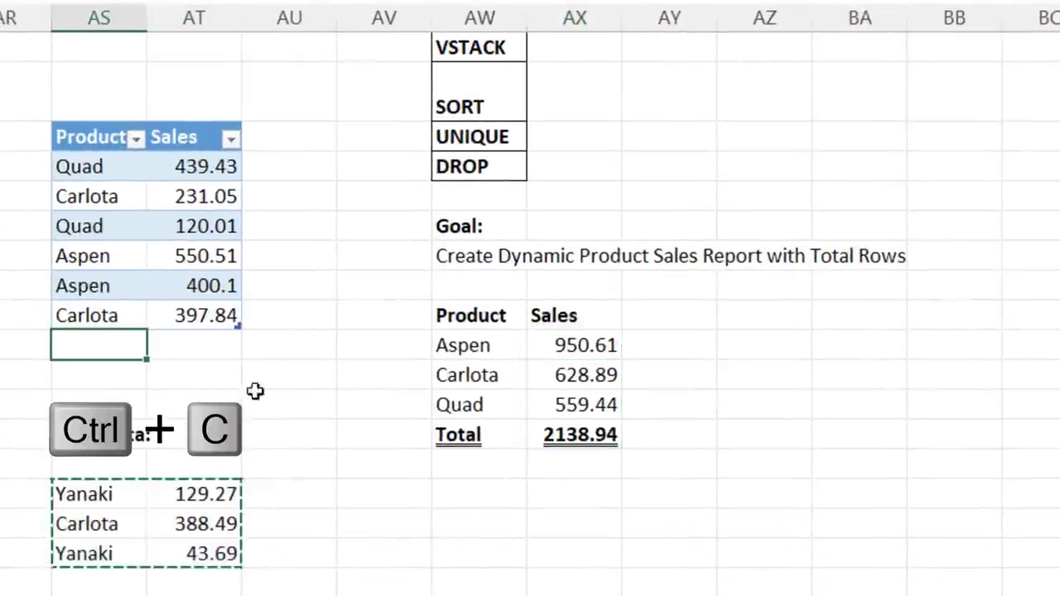
pyautogui.hotkey('ctrl', 'v')
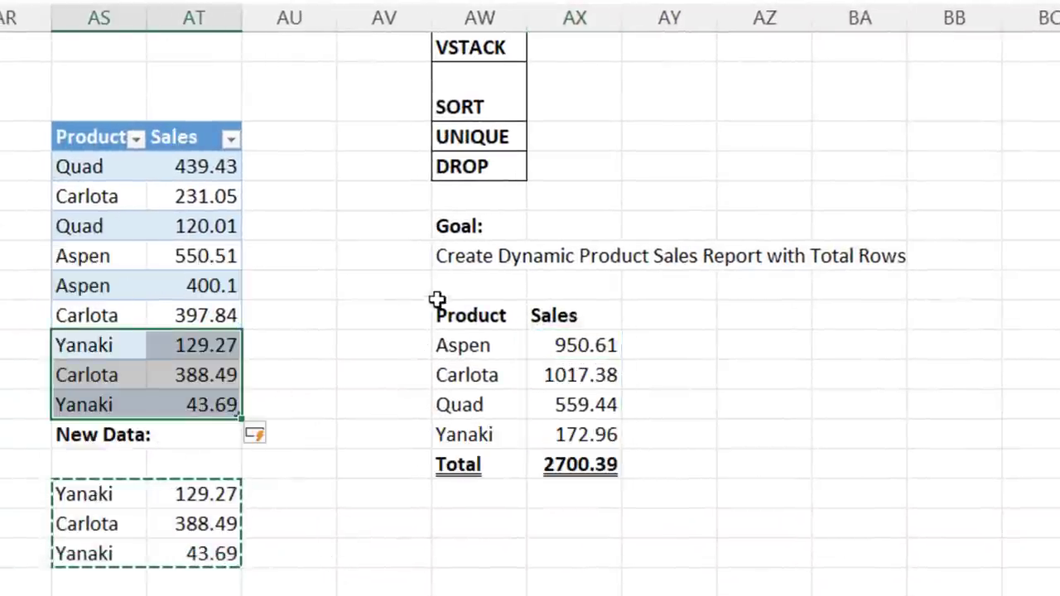
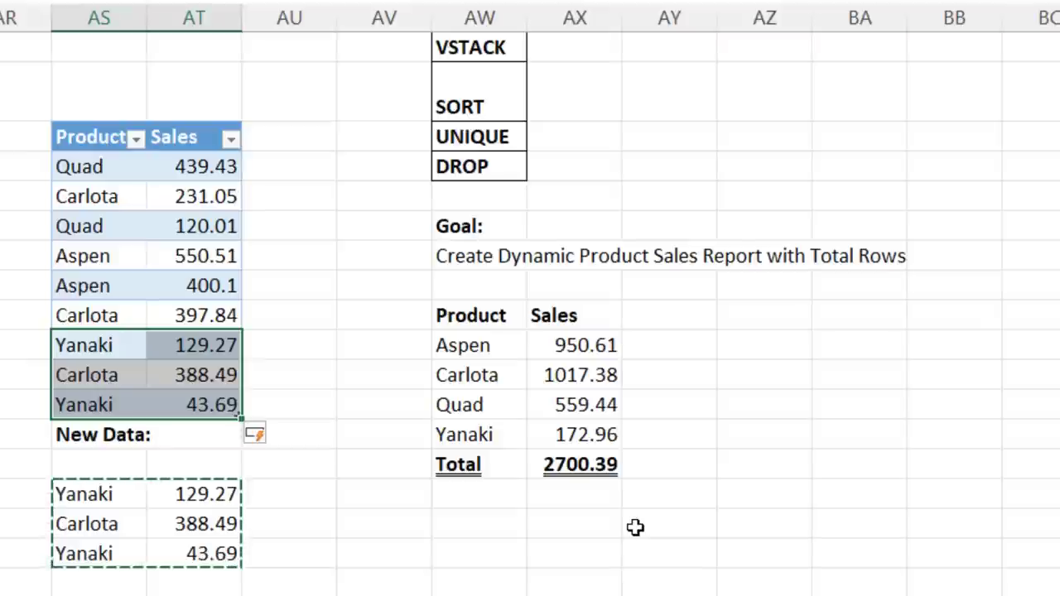
# Review the VSTACK formula in AW10 and its product column reference, leaving the cell unedited.
pyautogui.click(497, 345)
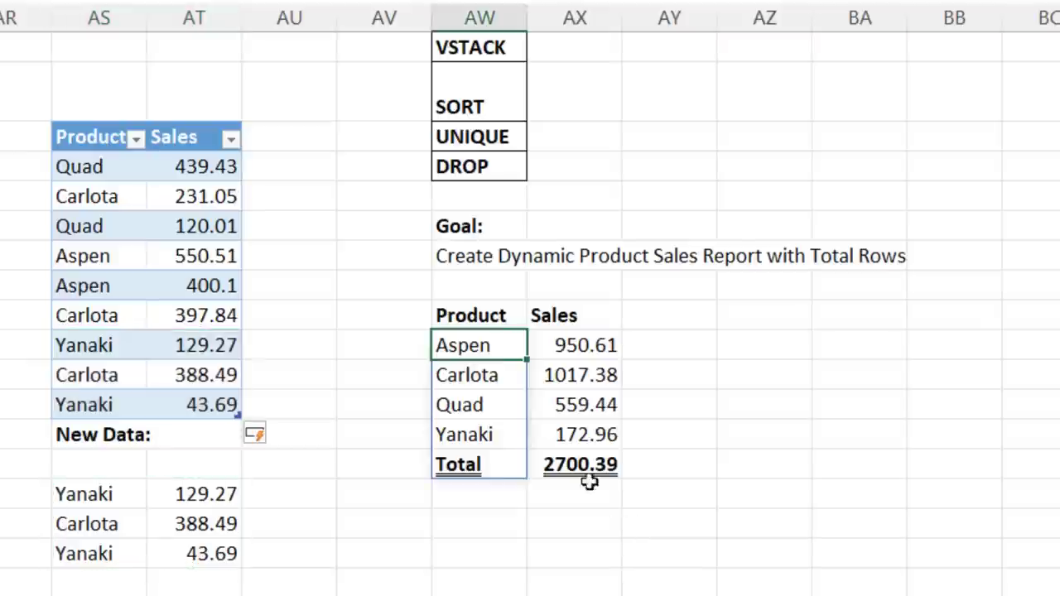
pyautogui.doubleClick(494, 355)
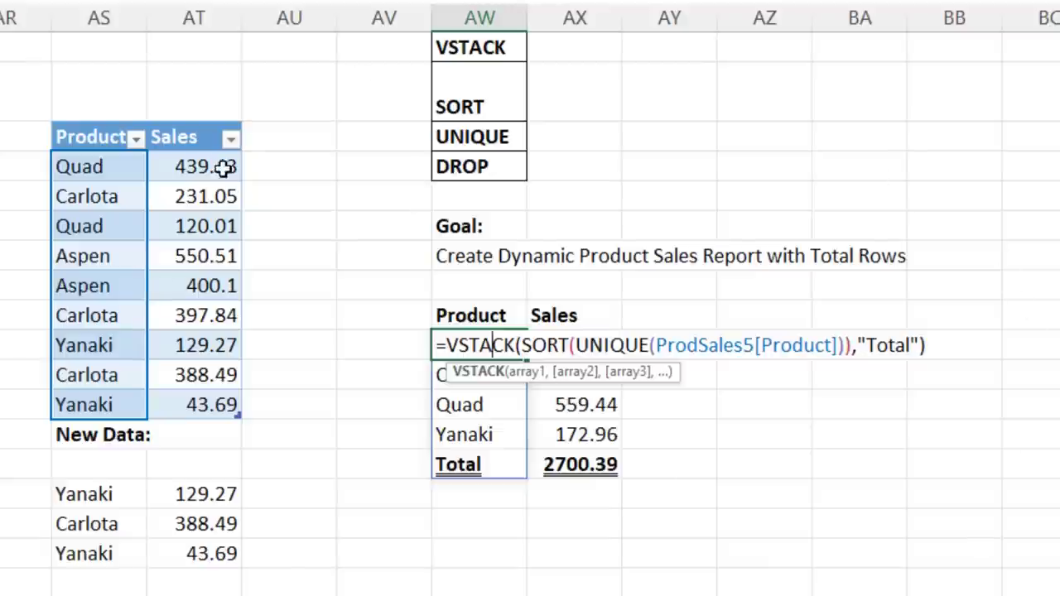
pyautogui.press('Escape')
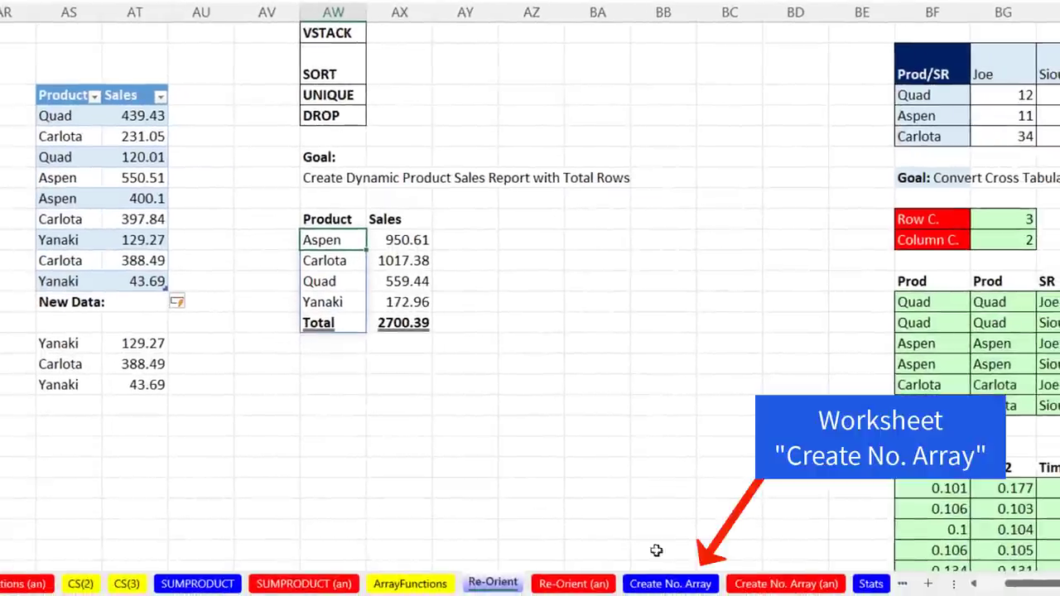
# Open the Create No. Array worksheet and enter =RANDARRAY() in D11 under the 0 to 1 heading.
pyautogui.click(683, 584)
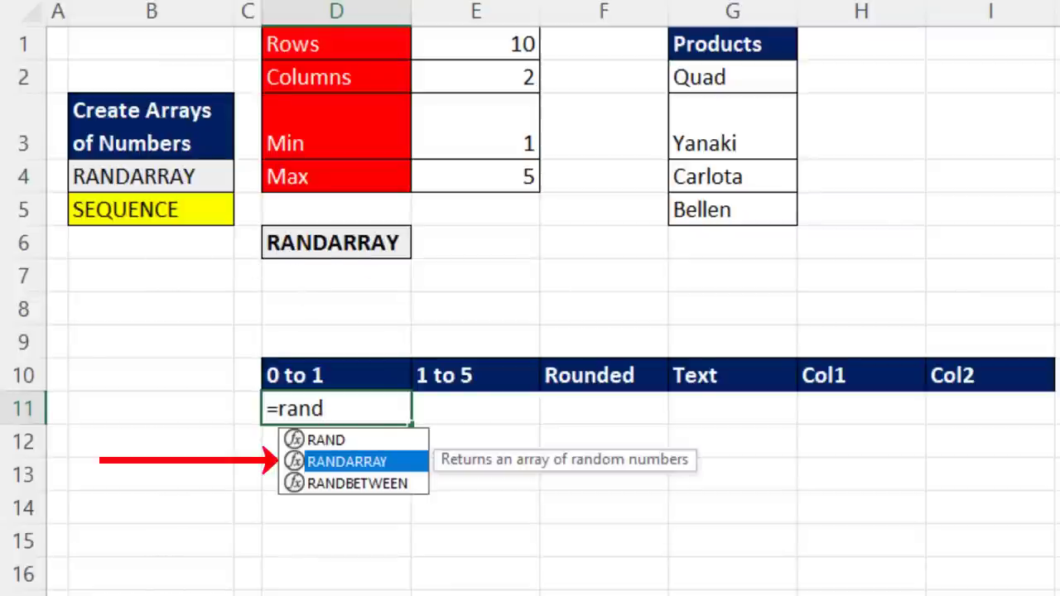
pyautogui.press('Up')
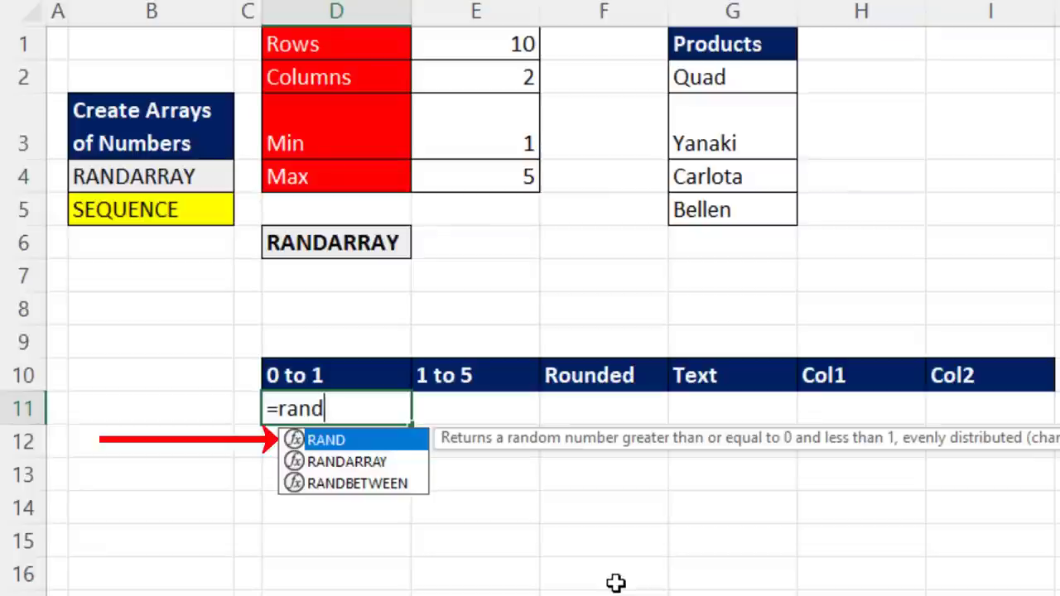
pyautogui.press('Down')
pyautogui.press('Down')
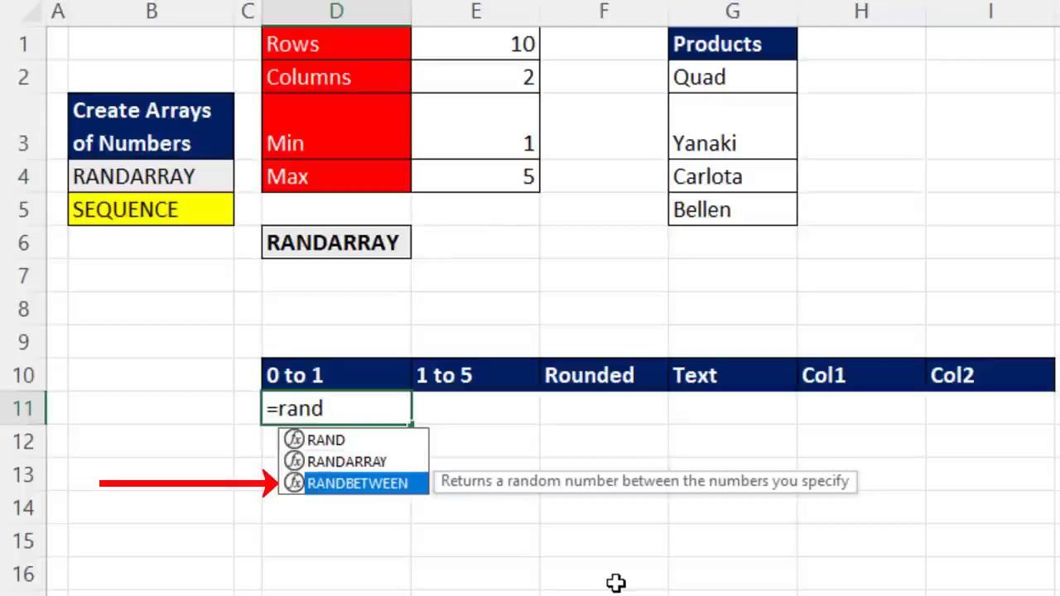
pyautogui.press('Up')
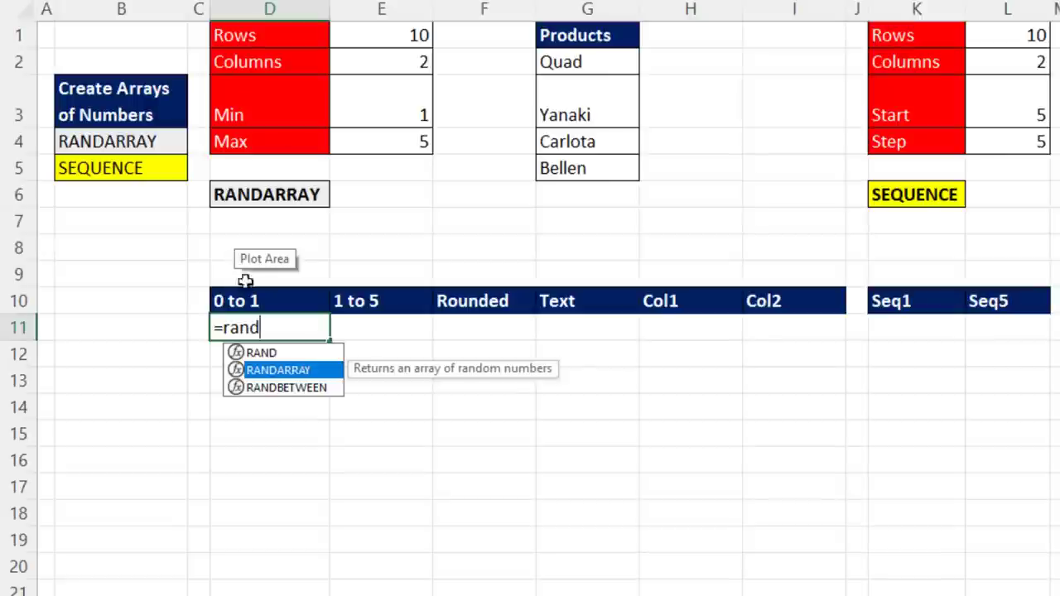
pyautogui.press('Tab')
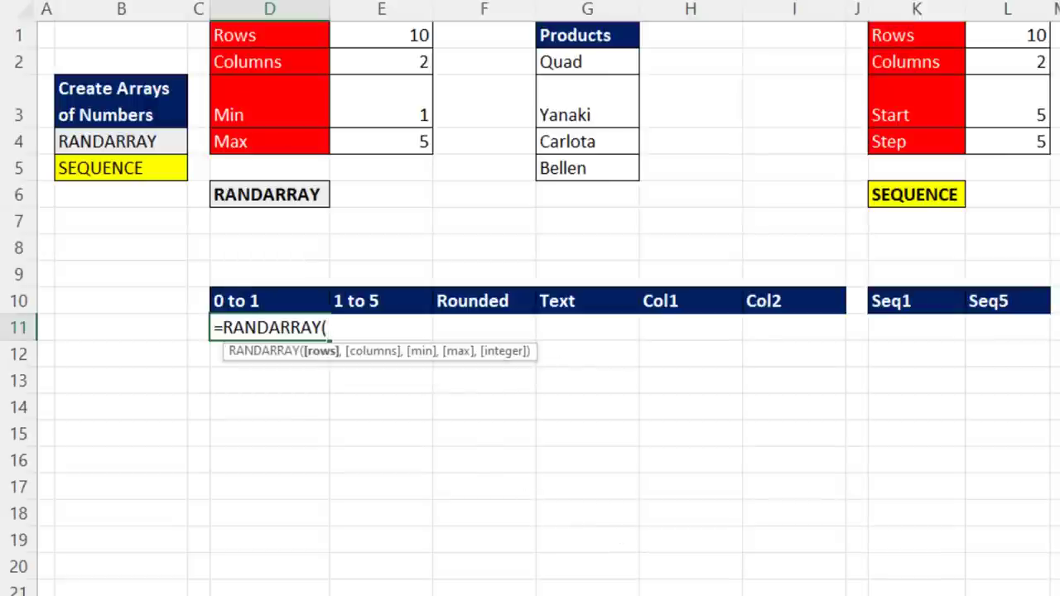
pyautogui.write(')')
pyautogui.hotkey('ctrl', 'Return')
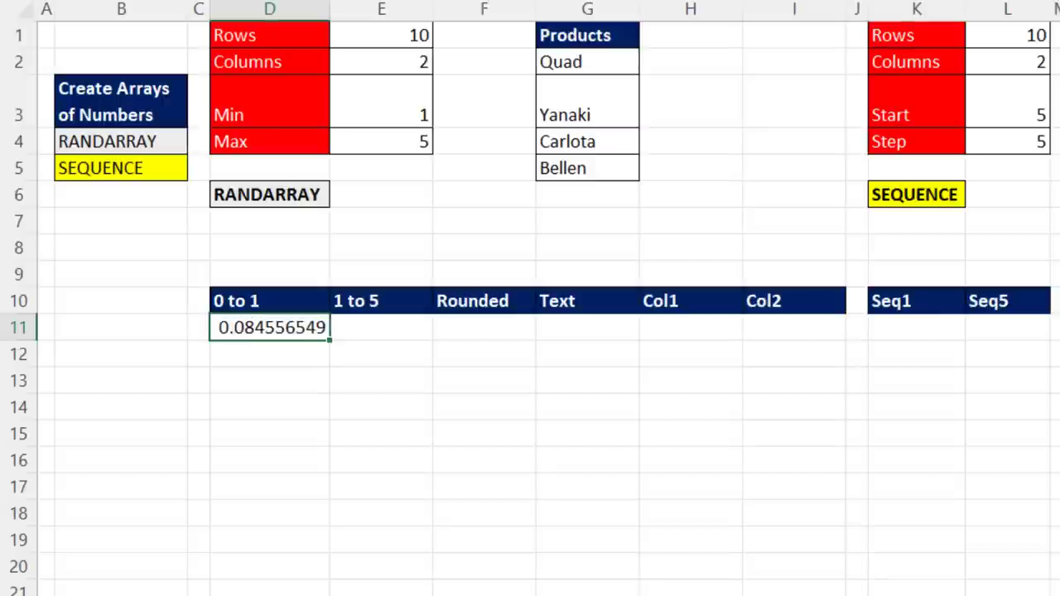
# Recalculate the worksheet several times to check how the random number in D11 changes.
pyautogui.press('F9')
pyautogui.press('F9')
pyautogui.press('F9')
pyautogui.press('F9')
pyautogui.press('F9')
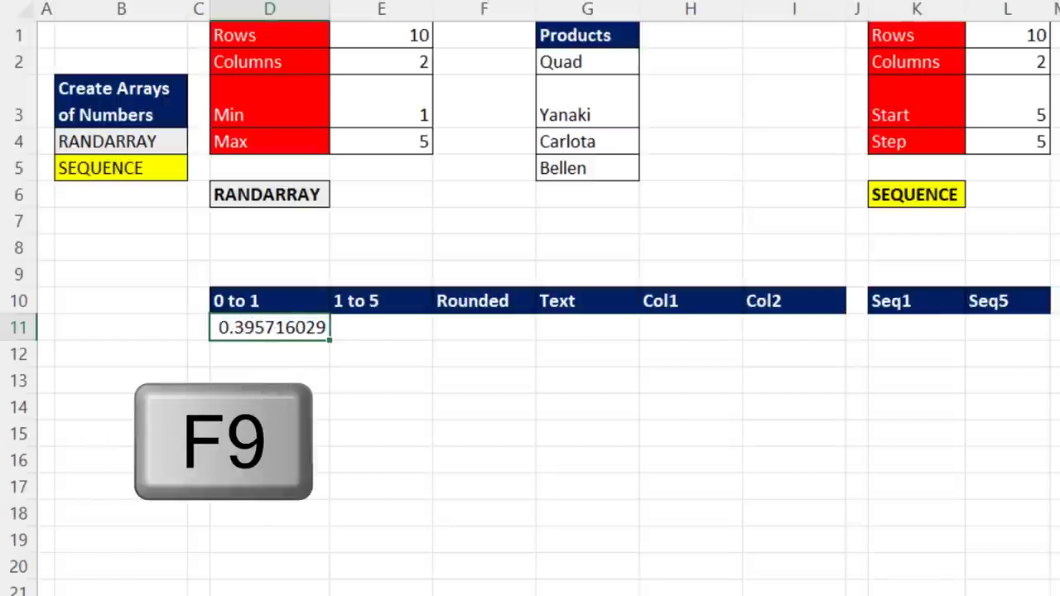
pyautogui.press('F9')
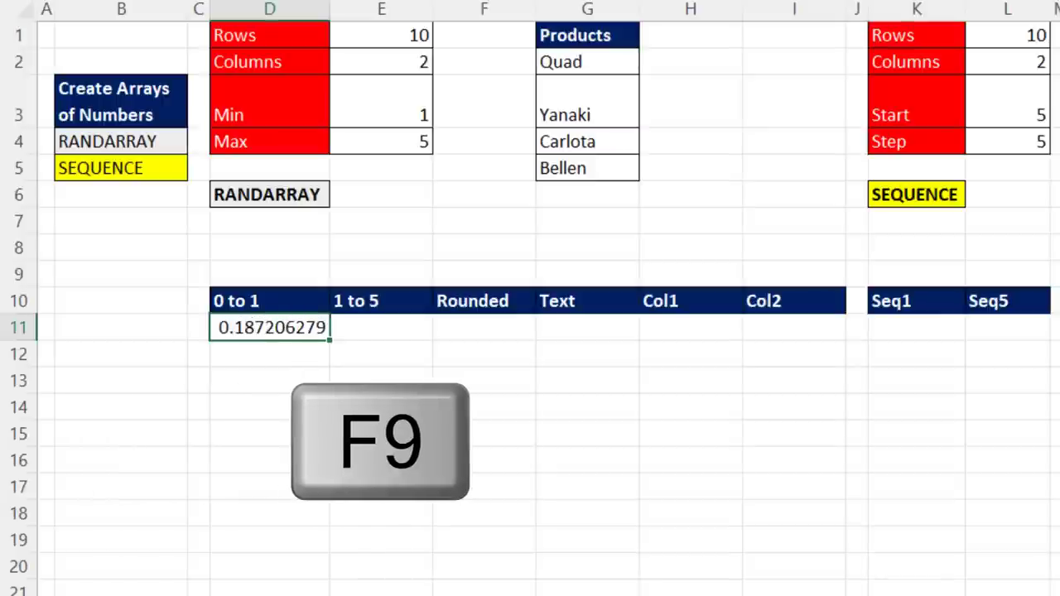
# Add the Rows input cell E1 as the rows argument of the RANDARRAY formula in D11.
pyautogui.press('F2')
pyautogui.press('BackSpace')
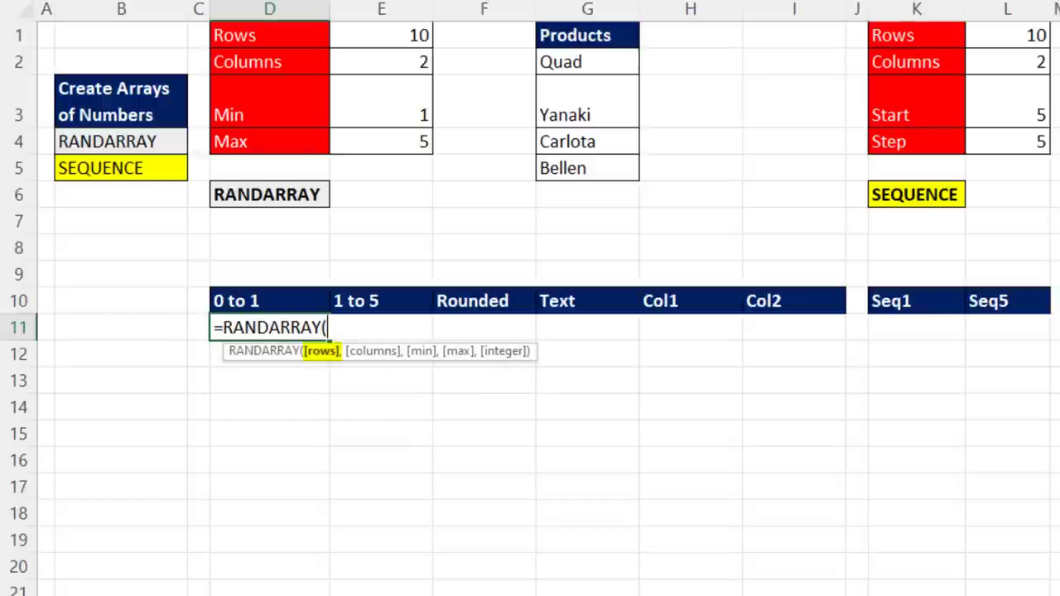
pyautogui.click(360, 33)
pyautogui.write(')')
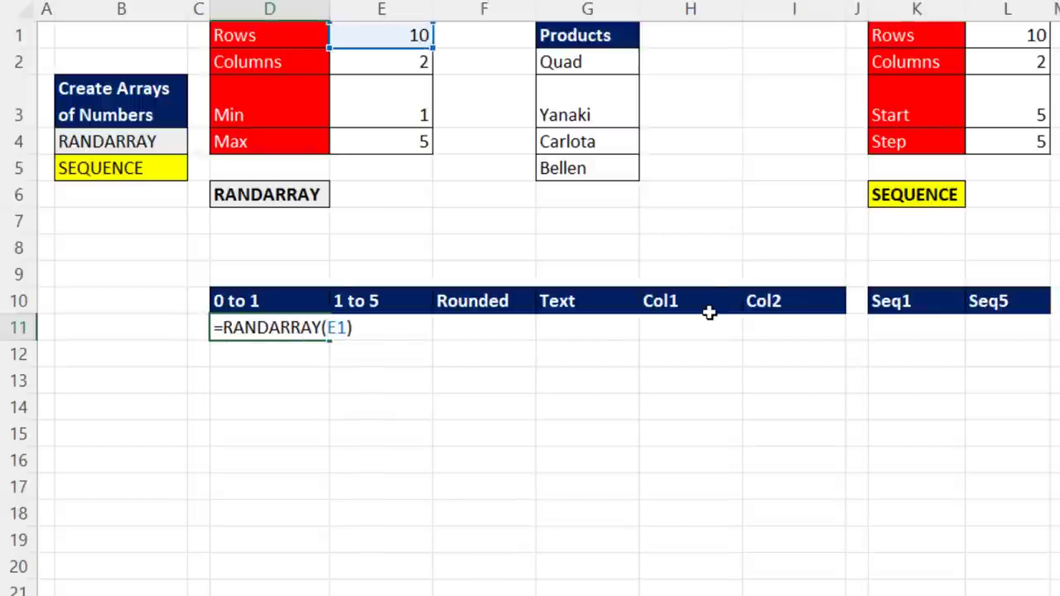
pyautogui.hotkey('ctrl', 'Return')
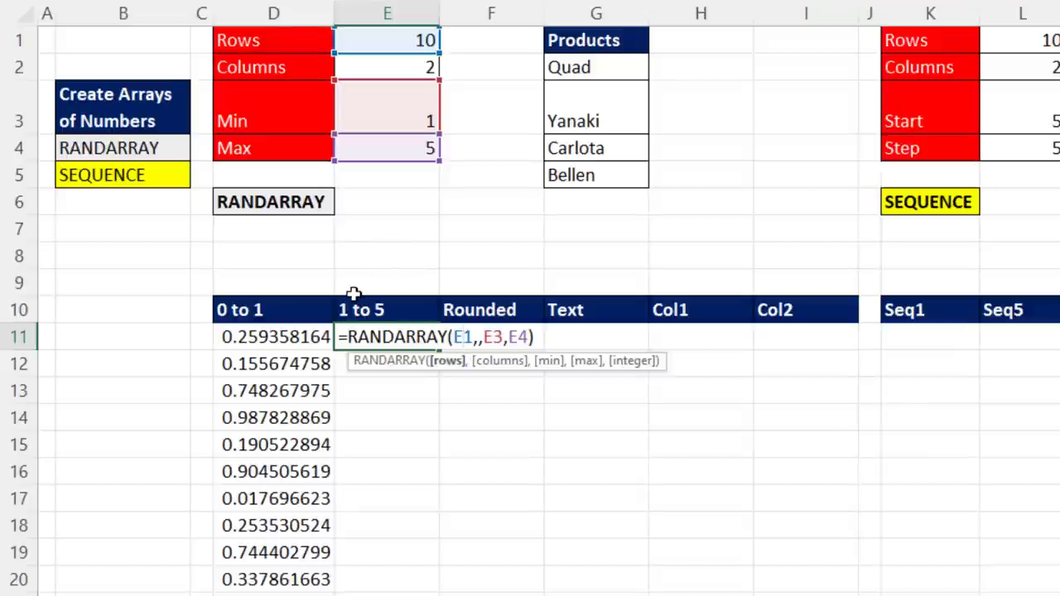
# Check the rows, min and max arguments of =RANDARRAY(E1,,E3,E4) in E11 and enter the formula.
pyautogui.click(447, 365)
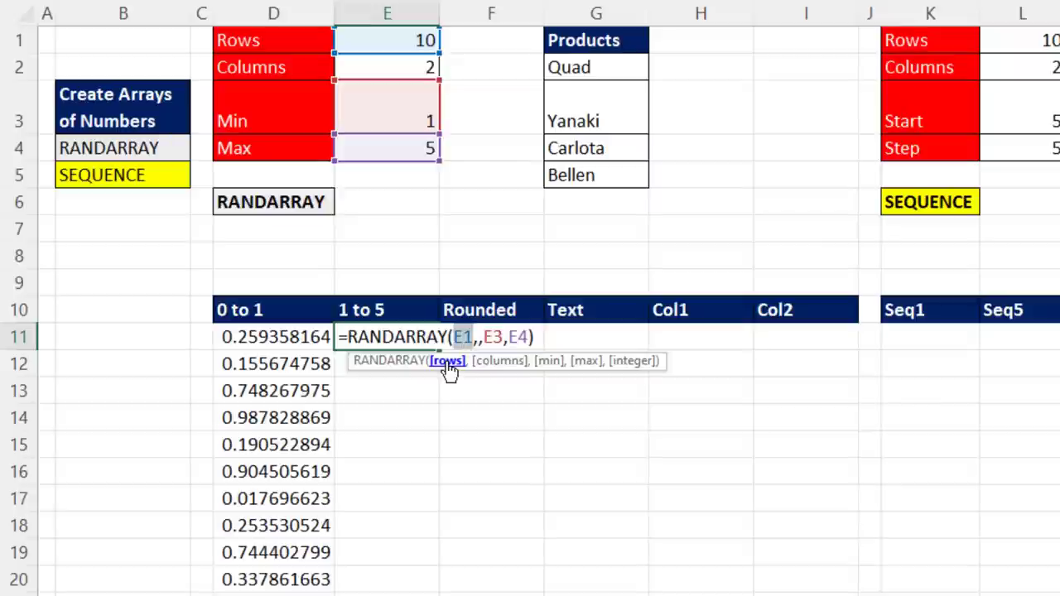
pyautogui.click(548, 366)
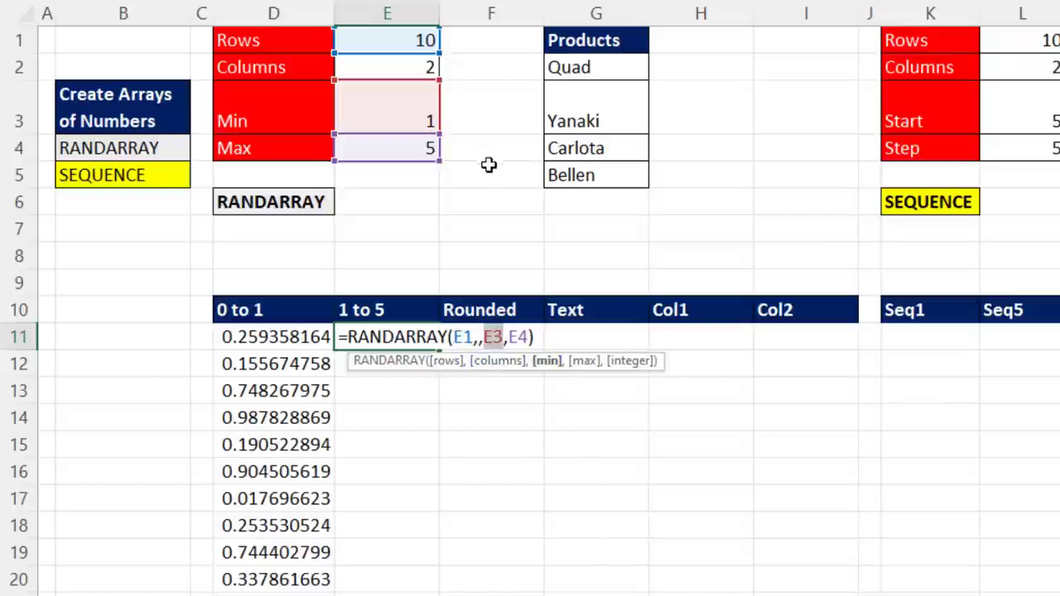
pyautogui.click(585, 365)
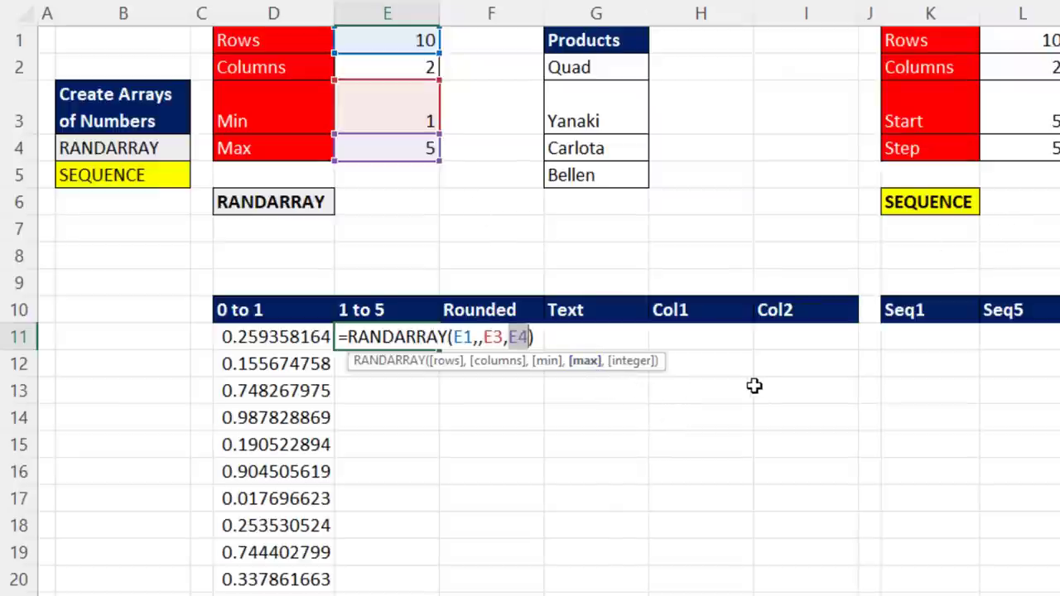
pyautogui.hotkey('ctrl', 'Return')
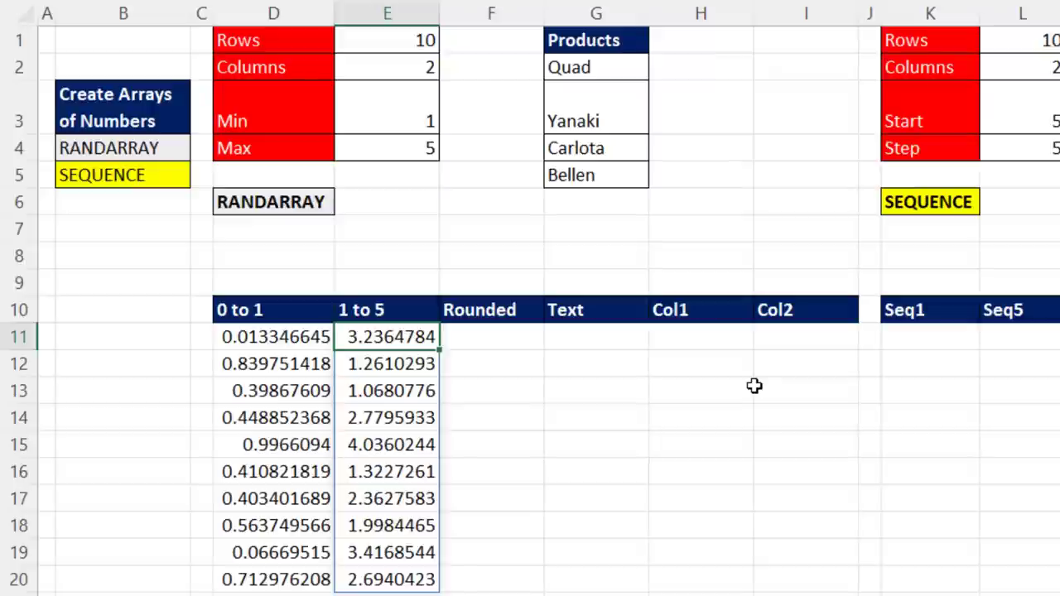
# Add 1 as the integer argument of the RANDARRAY formula in E11, enter it and recalculate several times.
pyautogui.press('F9')
pyautogui.press('F2')
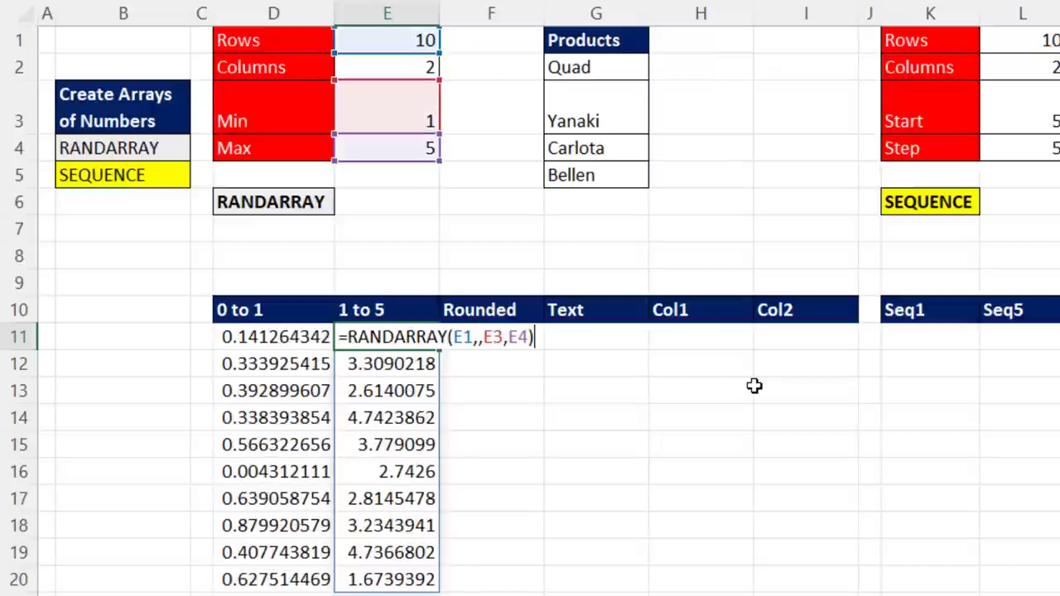
pyautogui.press('BackSpace')
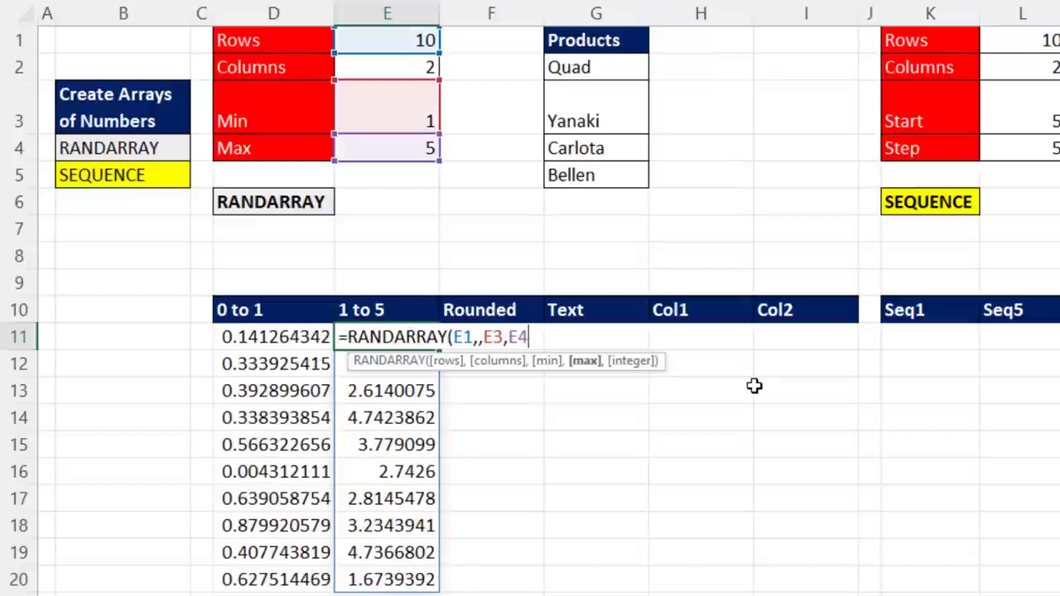
pyautogui.write(',')
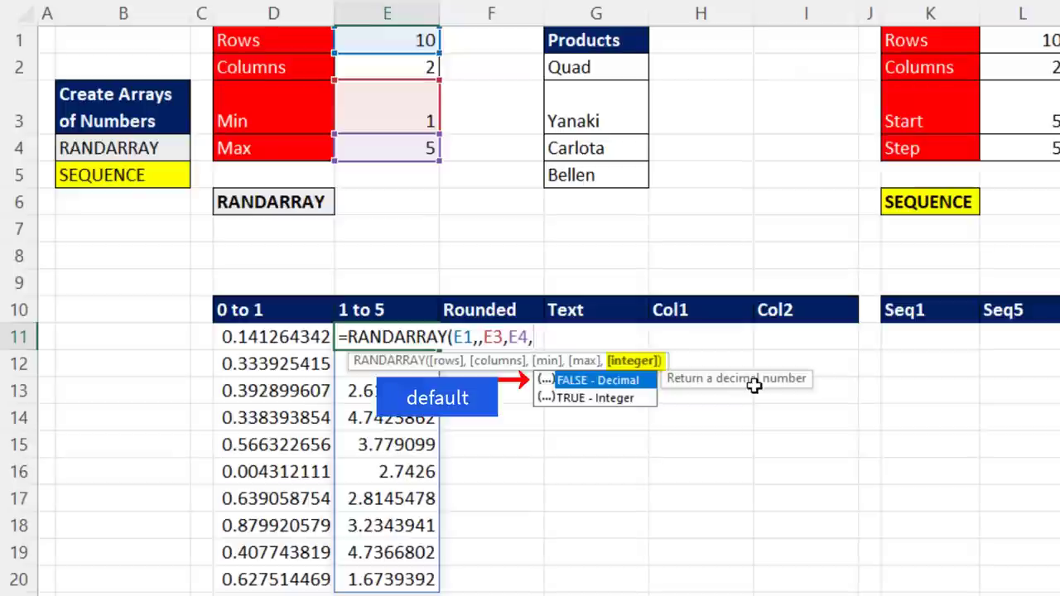
pyautogui.write('1)')
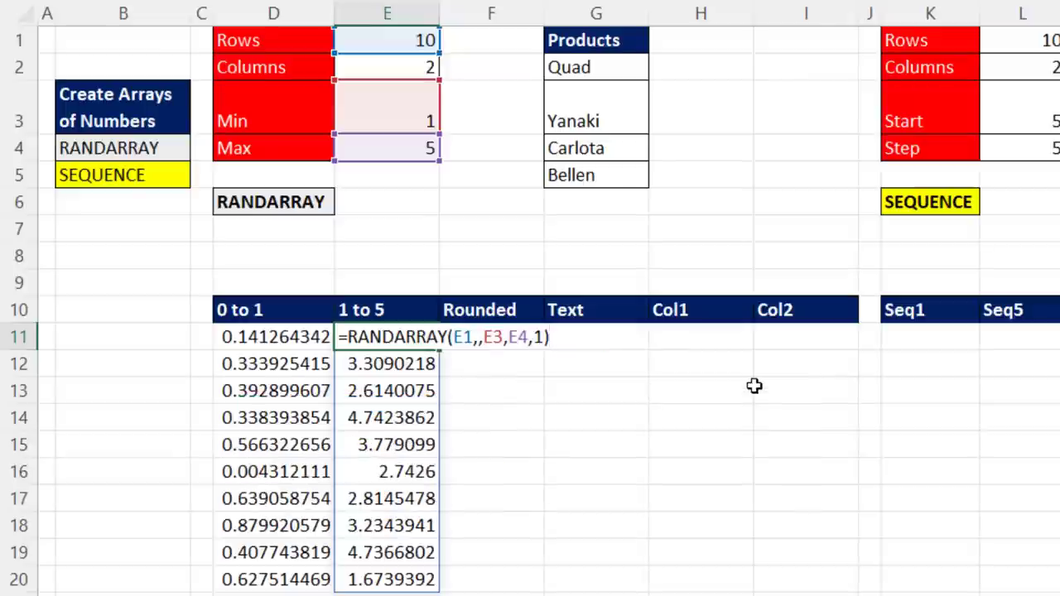
pyautogui.hotkey('ctrl', 'Return')
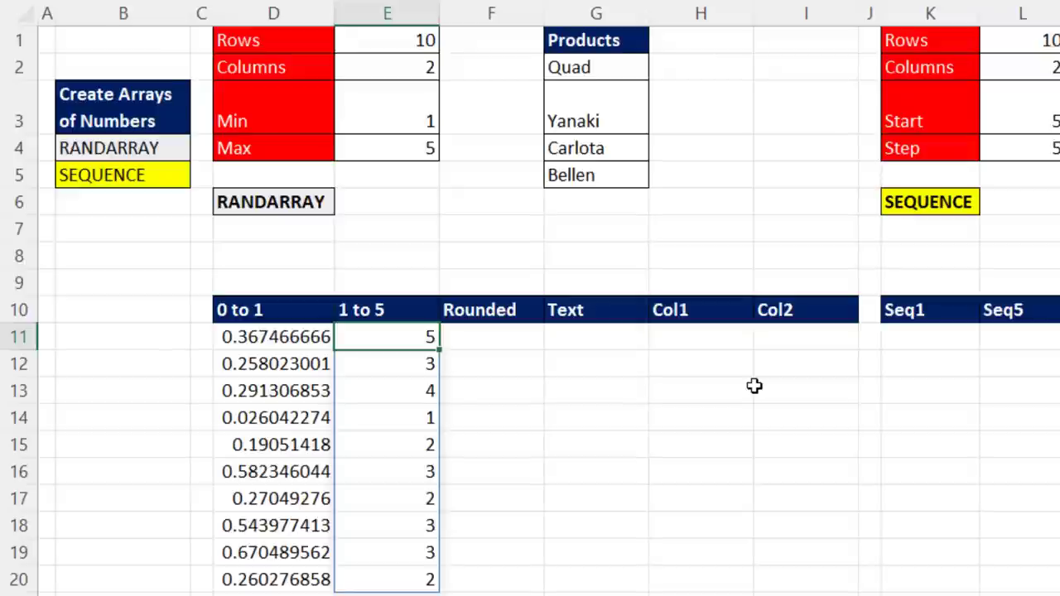
pyautogui.press('F9')
pyautogui.press('F9')
pyautogui.press('F9')
pyautogui.press('F9')
# Enter =RANDARRAY(E1,,E3,E4) in F11 under the Rounded heading, checking its arguments and leaving out the integer argument.
pyautogui.press('Right')
pyautogui.press('F2')
pyautogui.write('=RANDARRAY(E1,,E3,E4,1)')
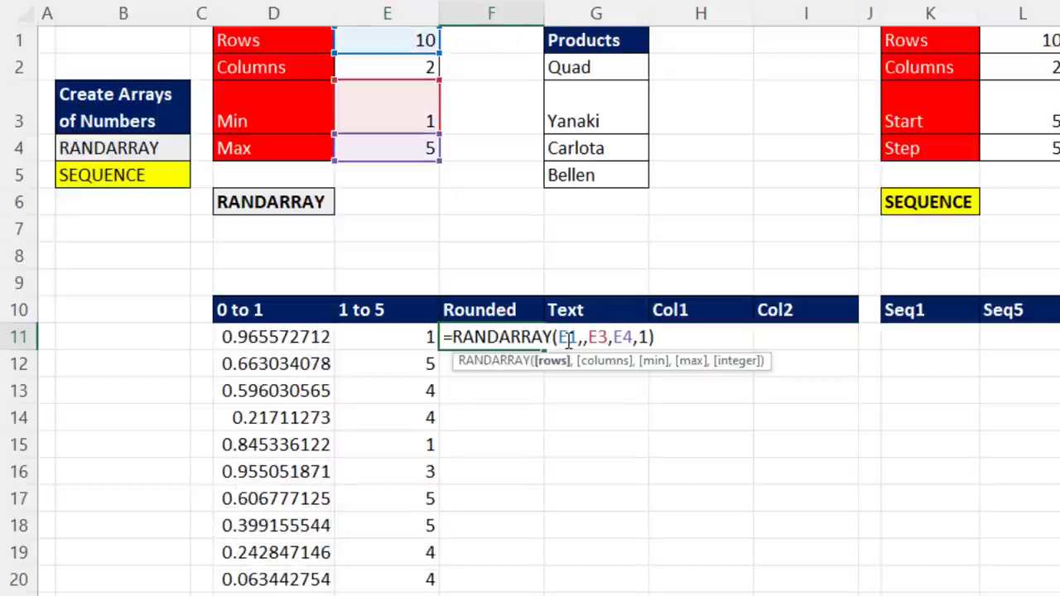
pyautogui.click(553, 361)
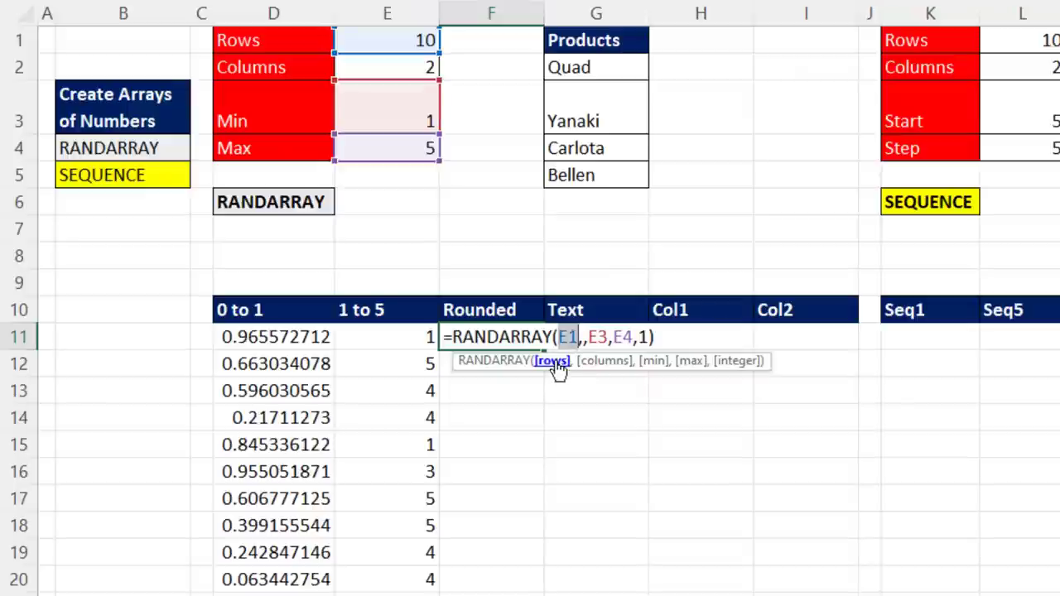
pyautogui.click(655, 361)
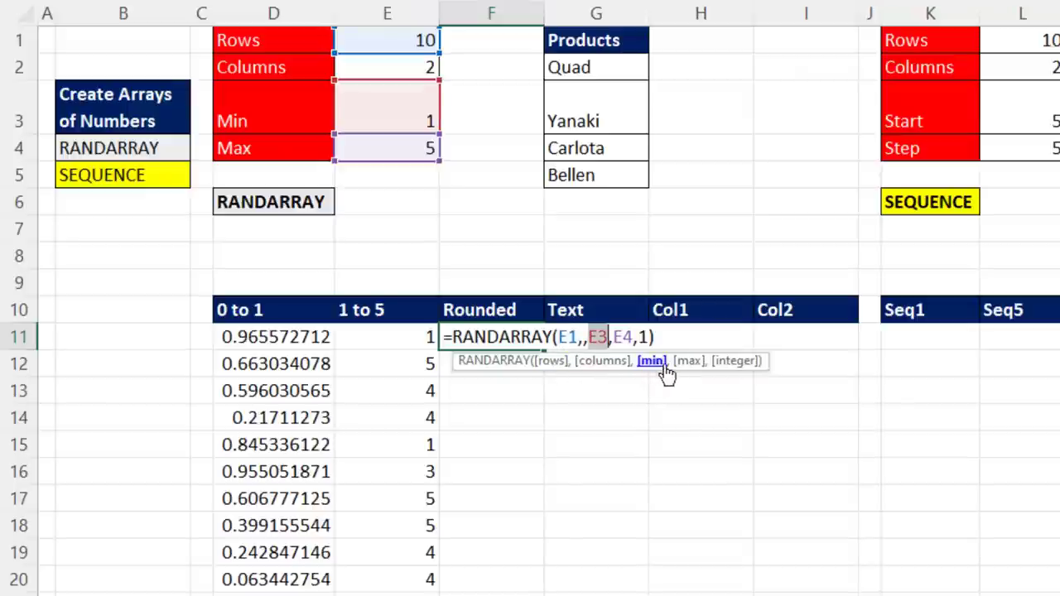
pyautogui.click(691, 361)
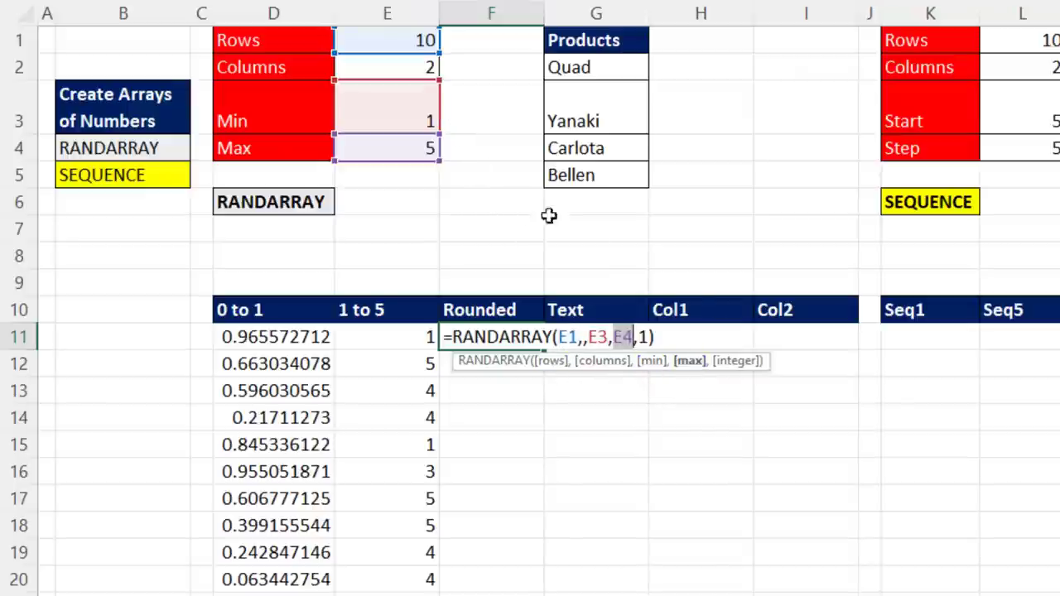
pyautogui.click(646, 337)
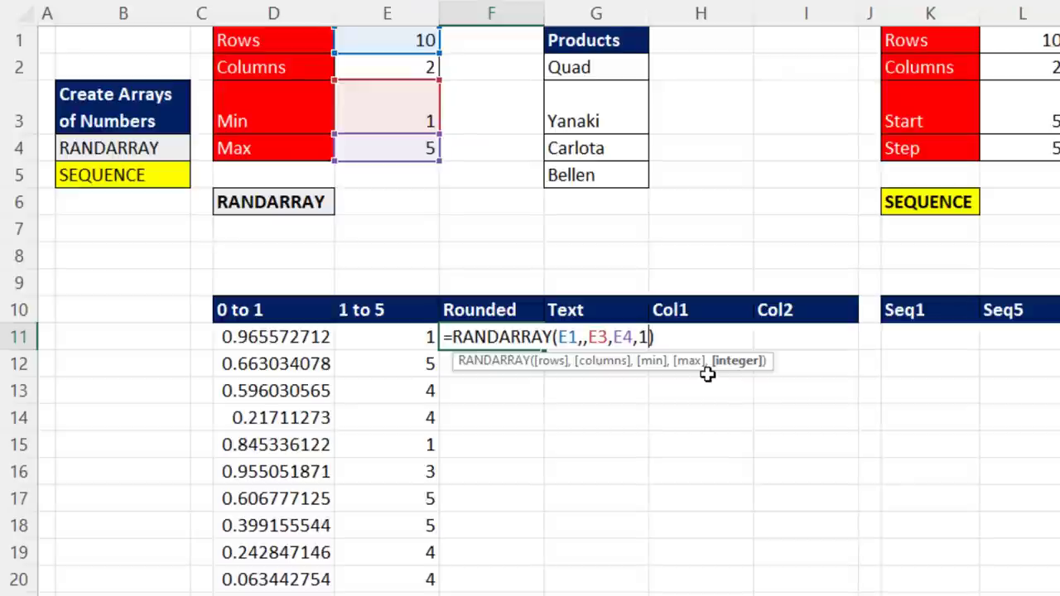
pyautogui.press('BackSpace')
pyautogui.press('BackSpace')
pyautogui.hotkey('ctrl', 'Return')
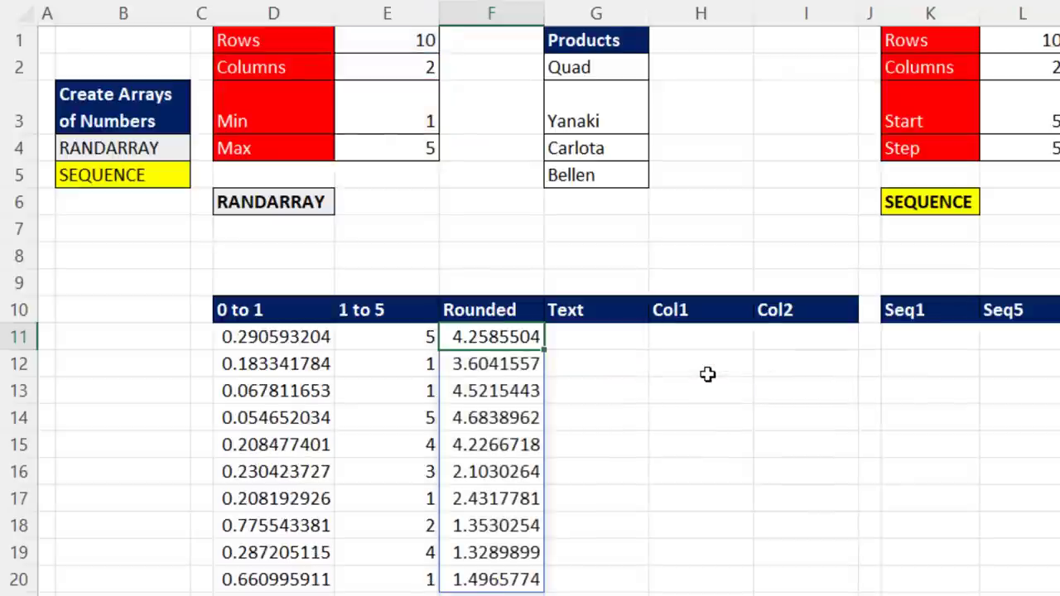
# Wrap the RANDARRAY formula in F11 in ROUND with 2 digits and recalculate the sheet.
pyautogui.press('F2')
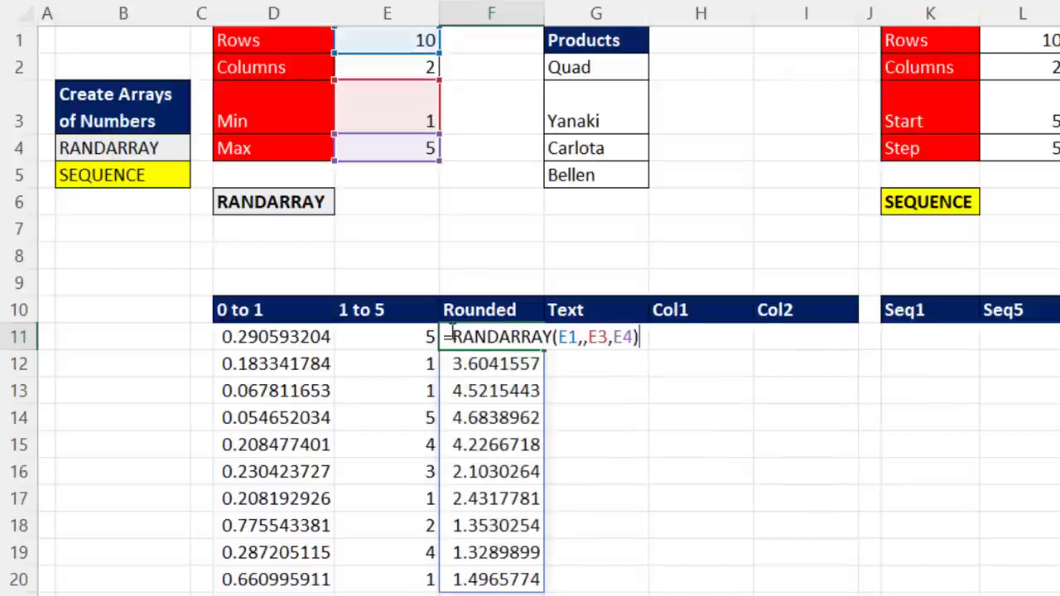
pyautogui.write('round')
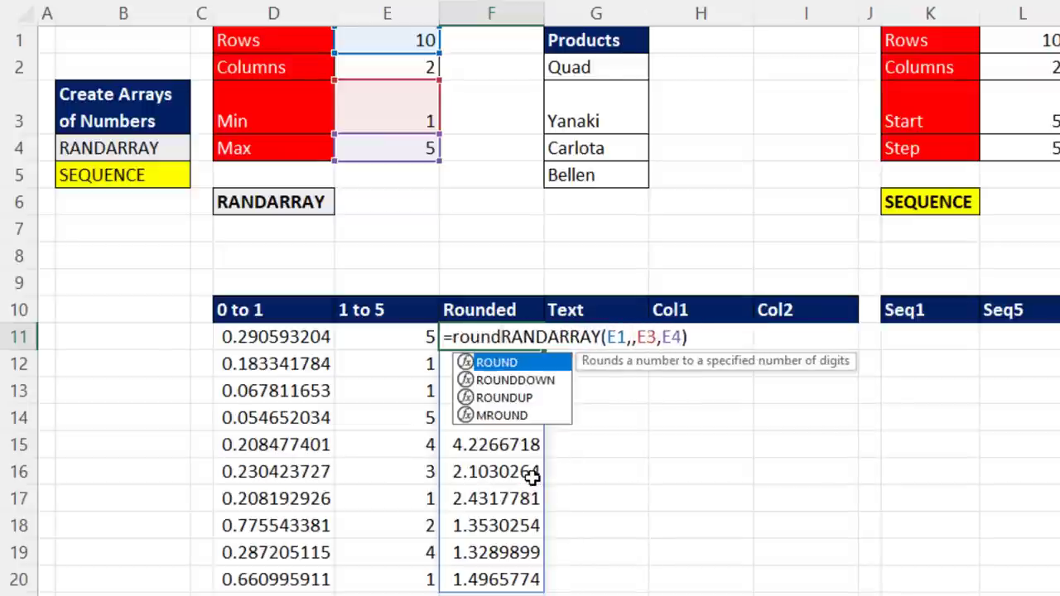
pyautogui.press('Tab')
pyautogui.click(737, 350)
pyautogui.write(',')
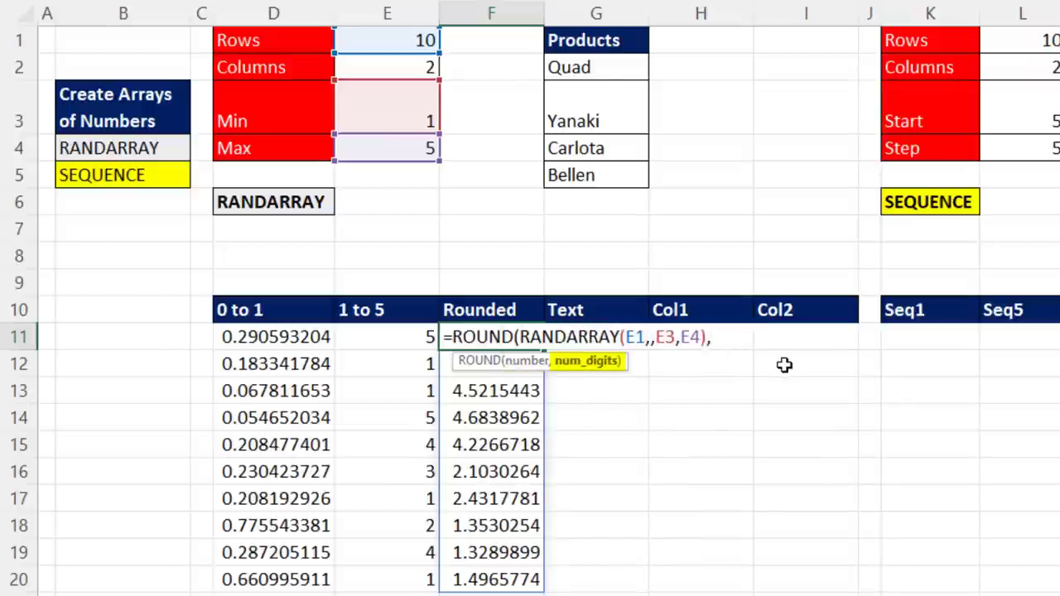
pyautogui.write('2)')
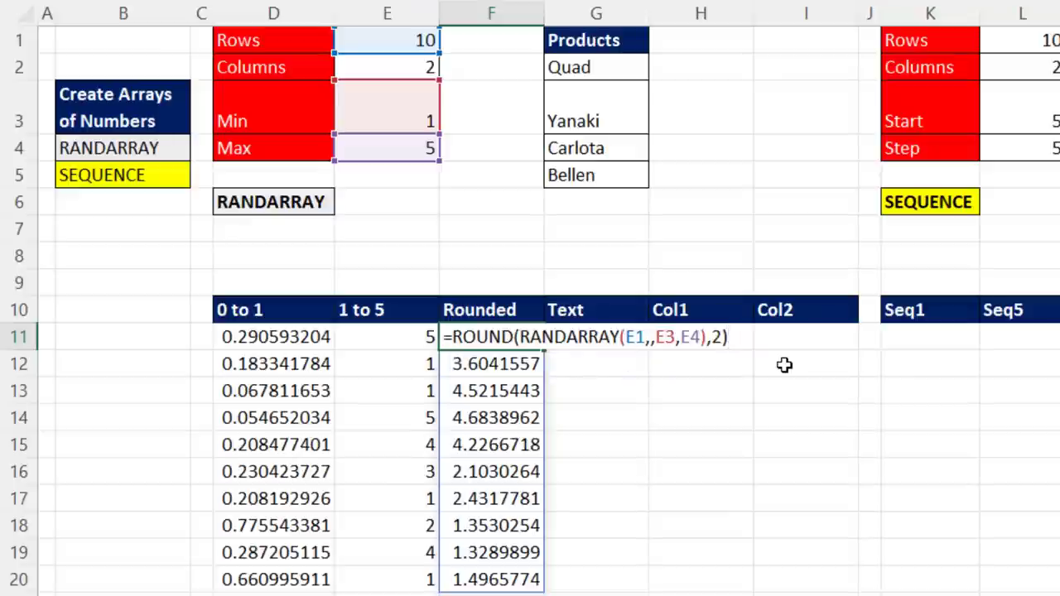
pyautogui.hotkey('ctrl', 'Return')
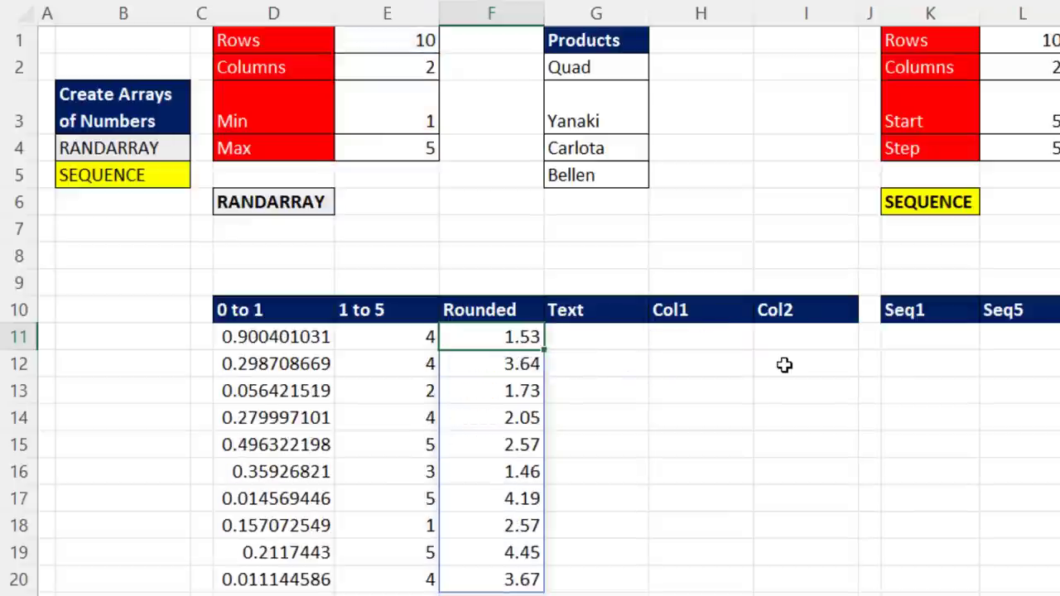
pyautogui.press('F9')
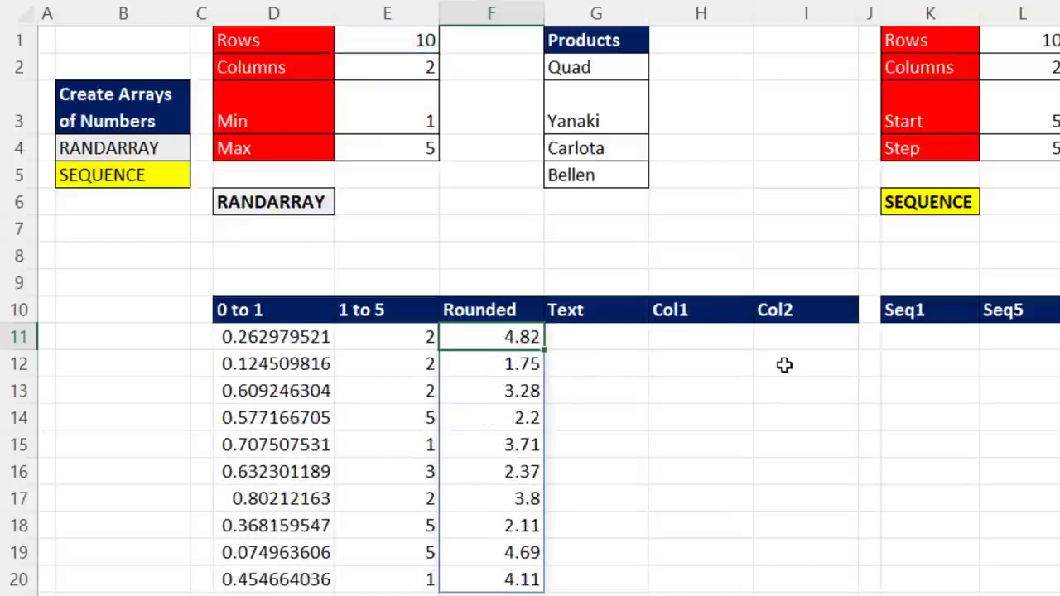
# Copy the rounded random numbers in F11:F20 to H13:H22 as values only.
pyautogui.doubleClick(686, 363)
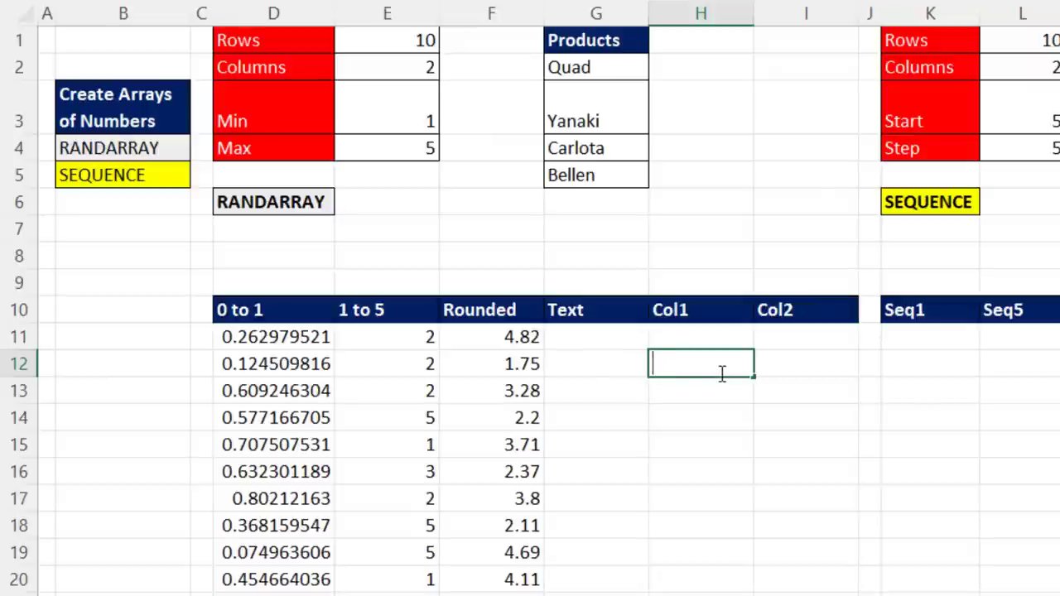
pyautogui.press('Return')
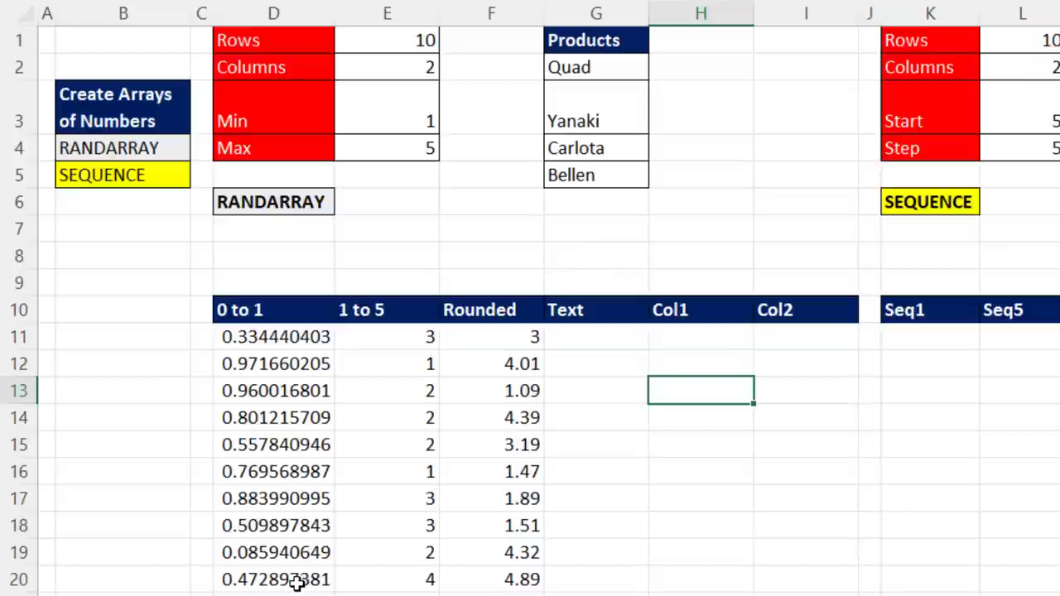
pyautogui.moveTo(479, 338); pyautogui.dragTo(492, 578)
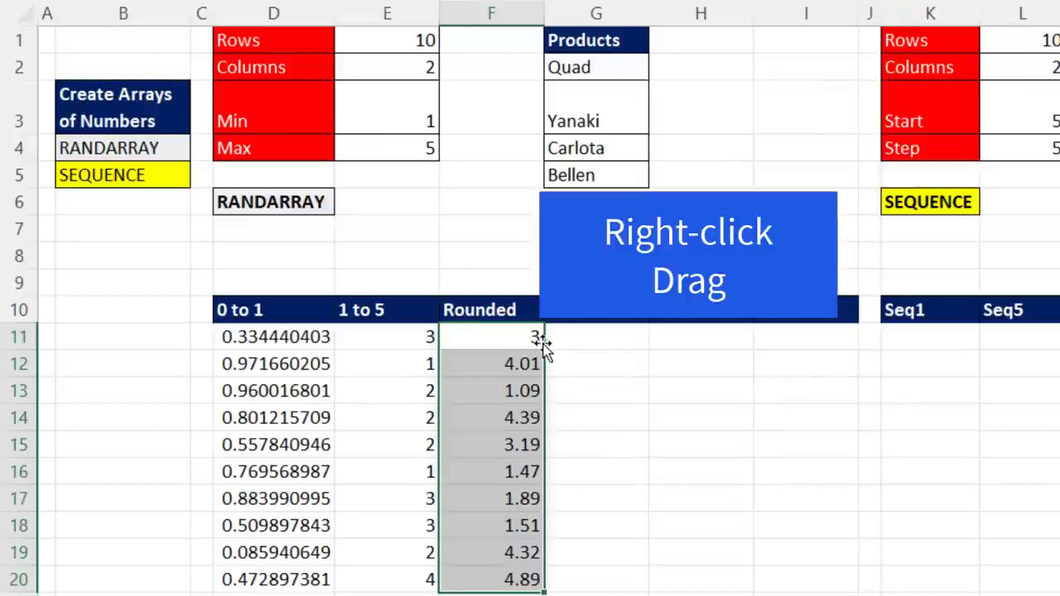
pyautogui.moveTo(540, 346); pyautogui.dragTo(702, 393)
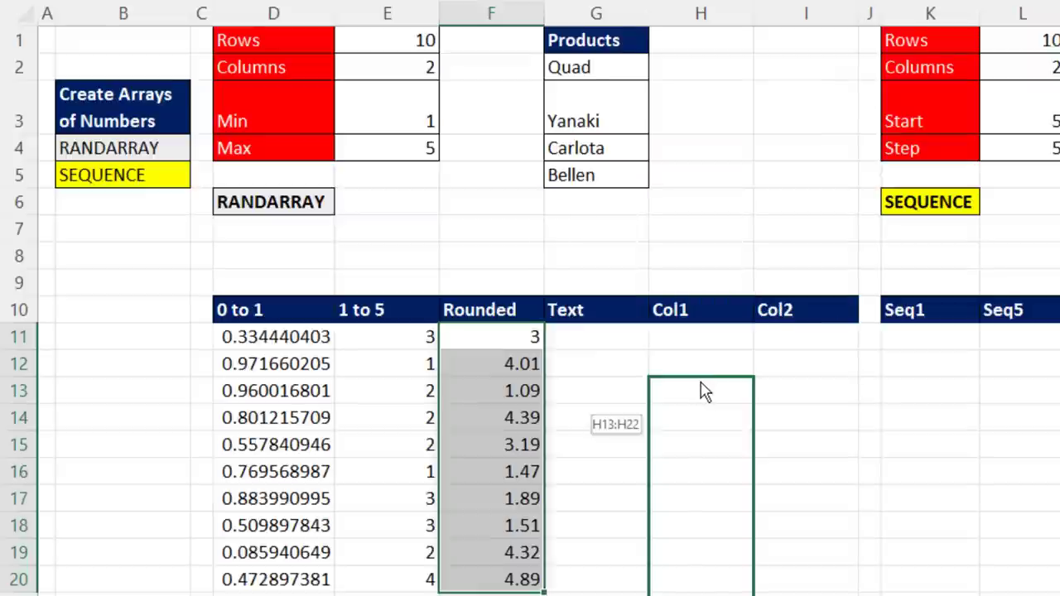
pyautogui.moveTo(702, 393); pyautogui.dragTo(703, 393)
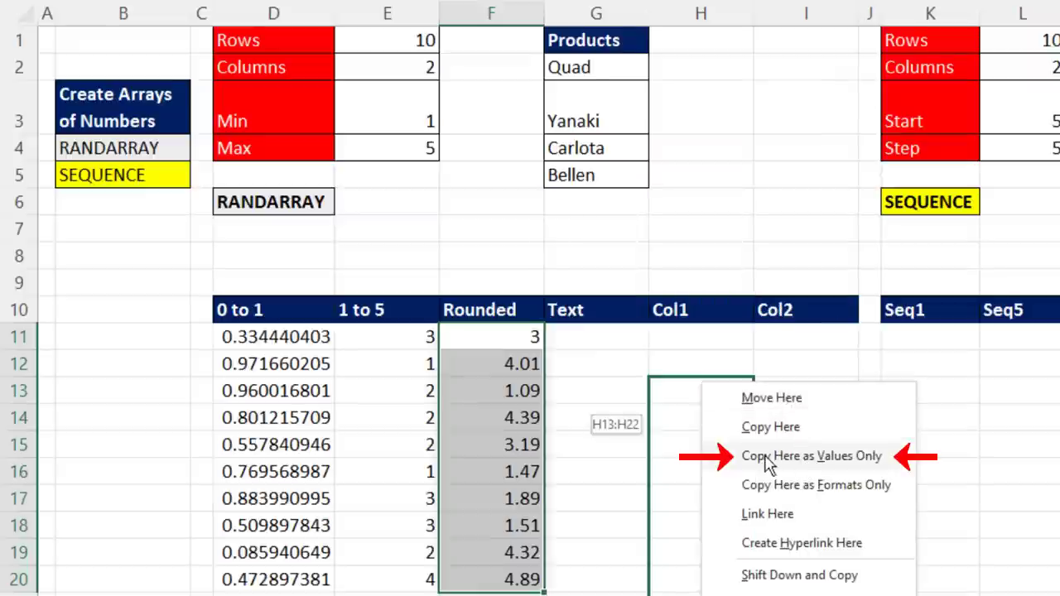
pyautogui.click(795, 458)
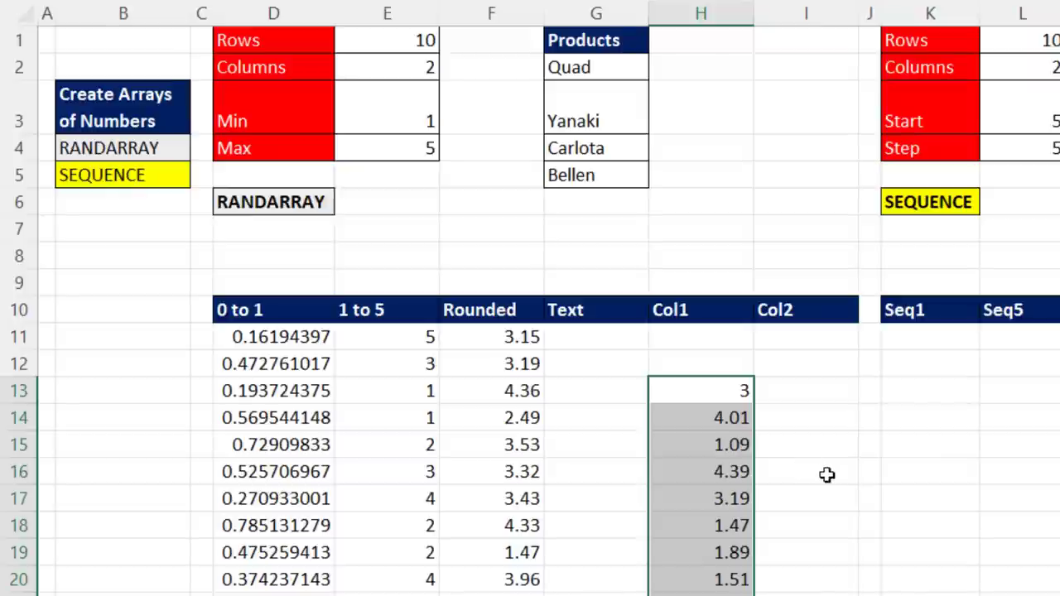
# Recalculate the worksheet repeatedly to compare the pasted values in column H with the random number formulas.
pyautogui.press('F9')
pyautogui.press('F9')
pyautogui.press('F9')
pyautogui.press('F9')
pyautogui.press('F9')
pyautogui.press('F9')
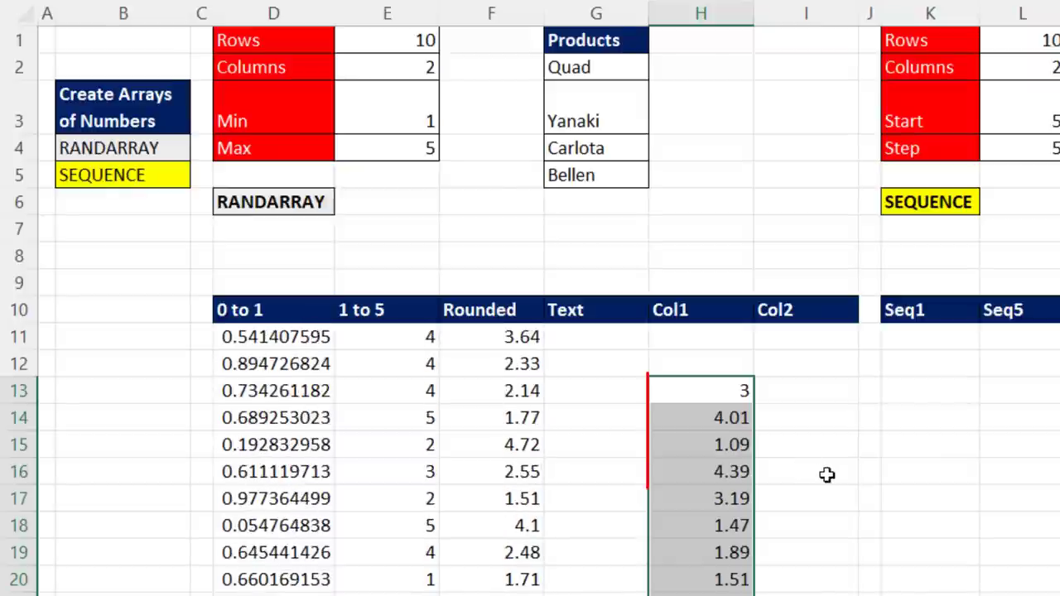
pyautogui.press('F9')
pyautogui.press('F9')
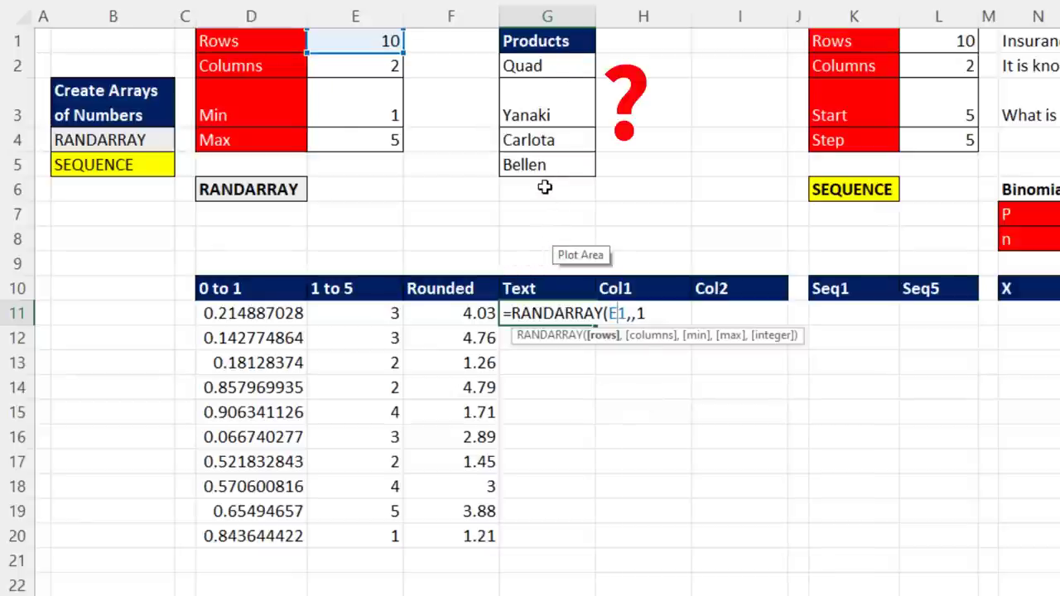
# In G11 under the Text heading, build RANDARRAY with E1 rows, a minimum of 1 and ROWS(G2:G5) as the maximum.
pyautogui.click(605, 340)
pyautogui.click(696, 340)
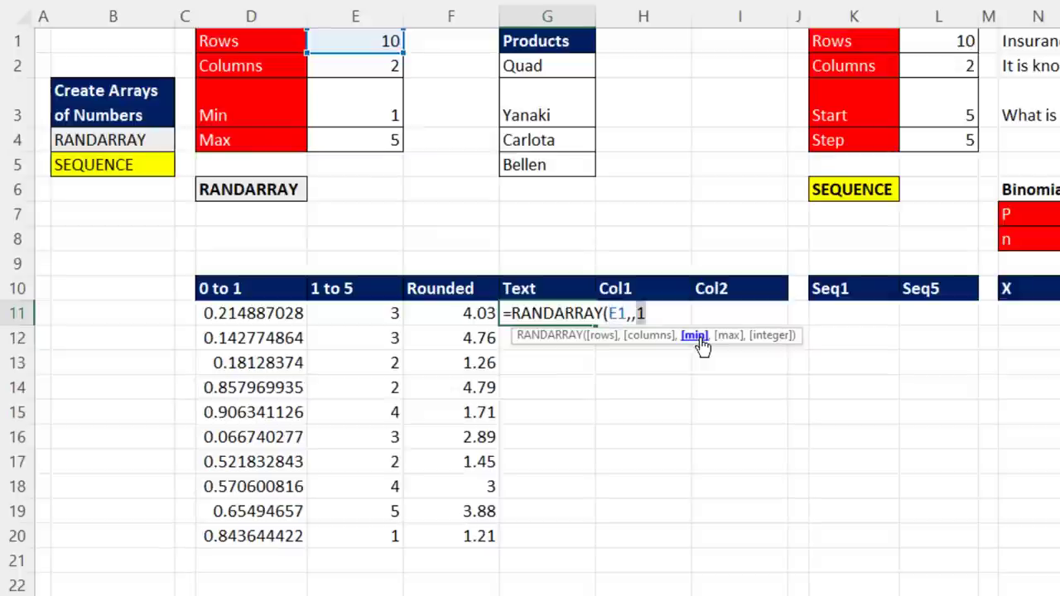
pyautogui.click(676, 313)
pyautogui.write(',')
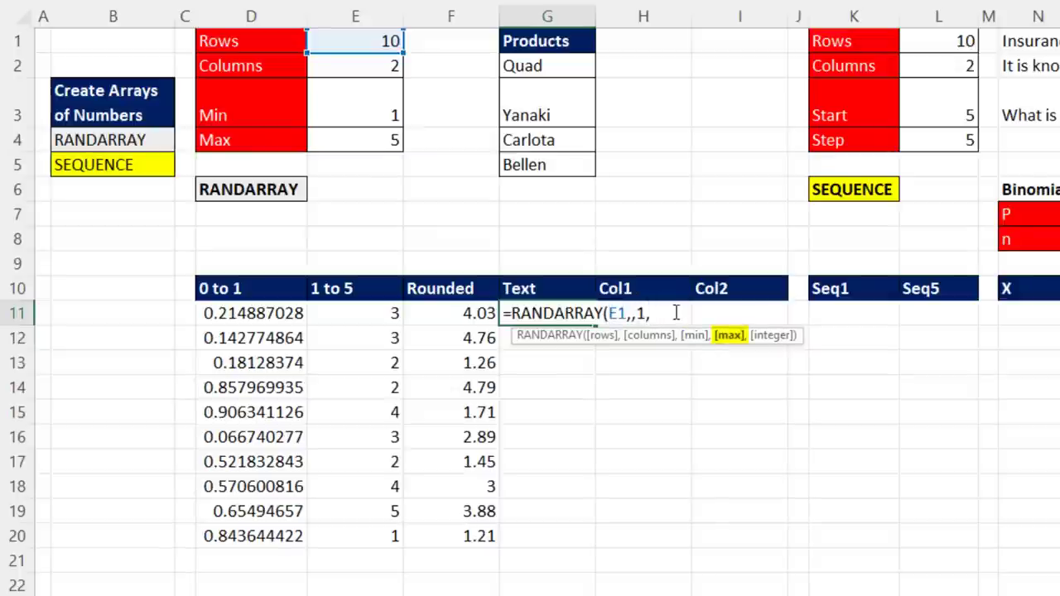
pyautogui.write('ROW')
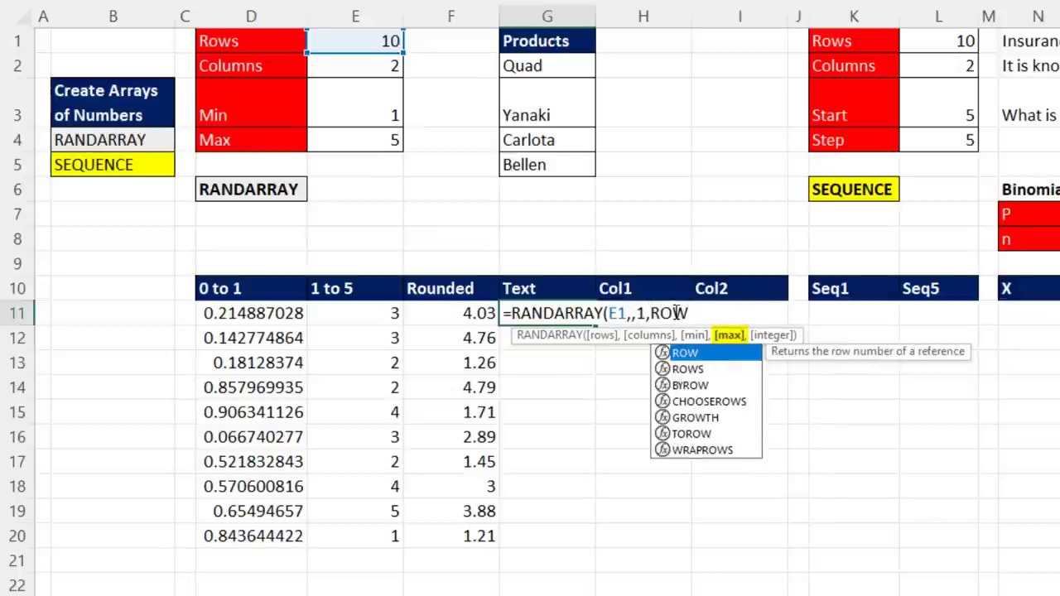
pyautogui.write('S(')
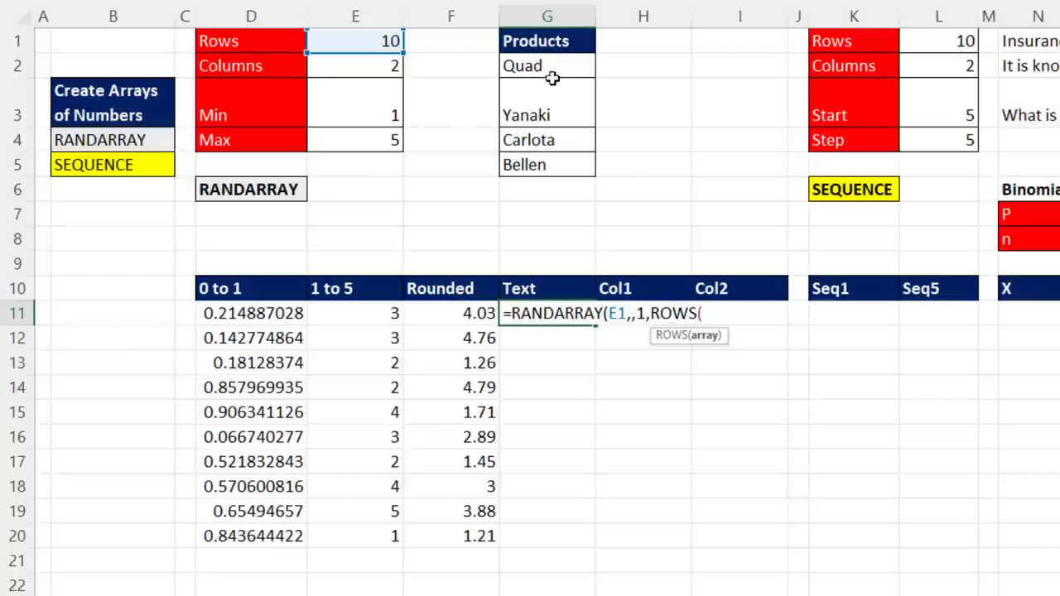
pyautogui.moveTo(542, 66); pyautogui.dragTo(551, 161)
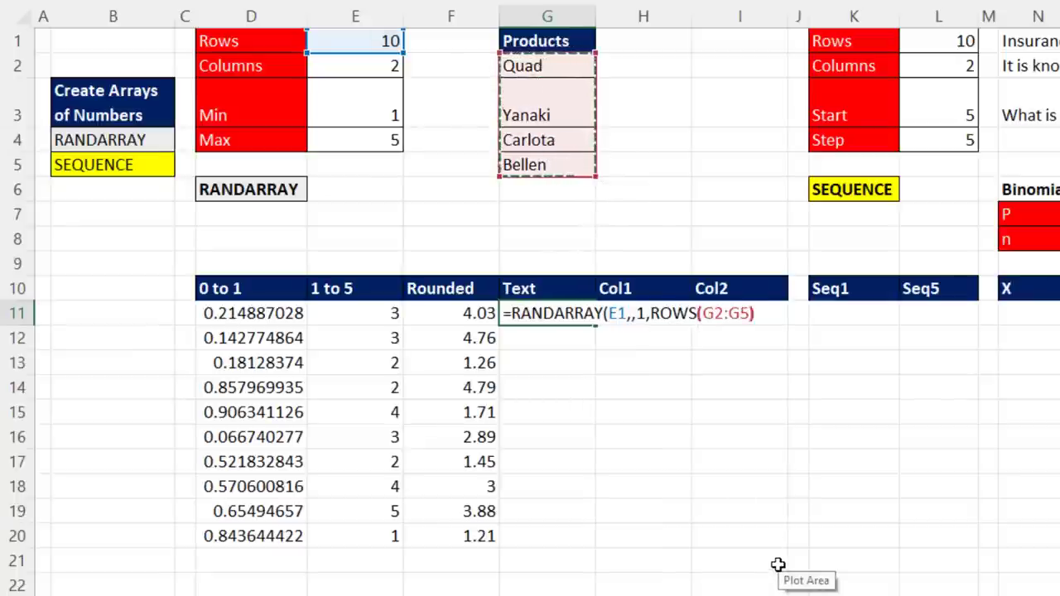
# Finish the G11 formula with 1 as the integer argument, enter it and recalculate several times.
pyautogui.write('),1)')
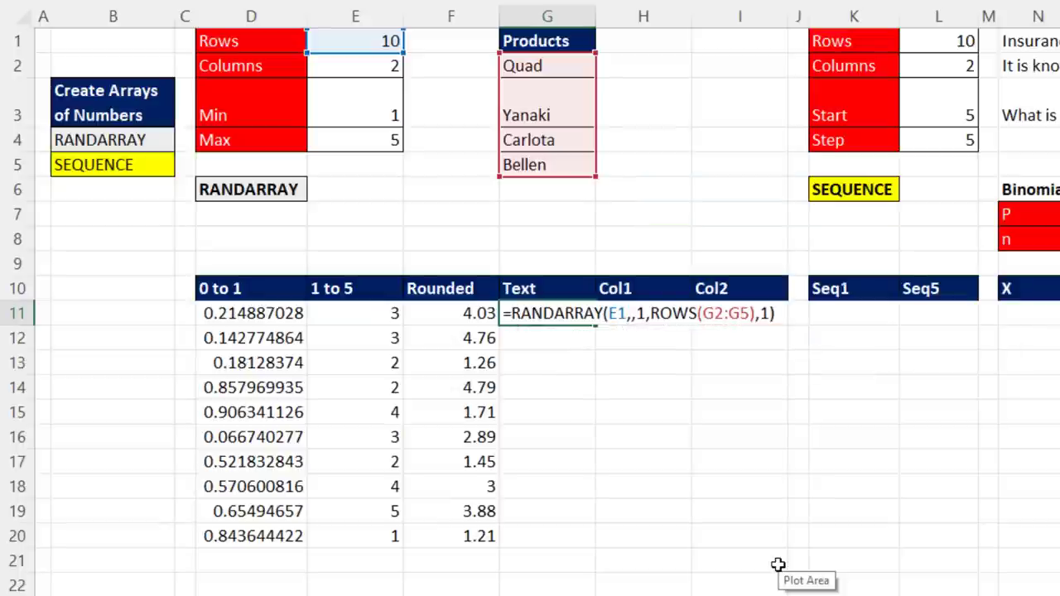
pyautogui.hotkey('ctrl', 'Return')
pyautogui.press('F9')
pyautogui.press('F9')
pyautogui.press('F9')
pyautogui.press('F9')
pyautogui.press('F9')
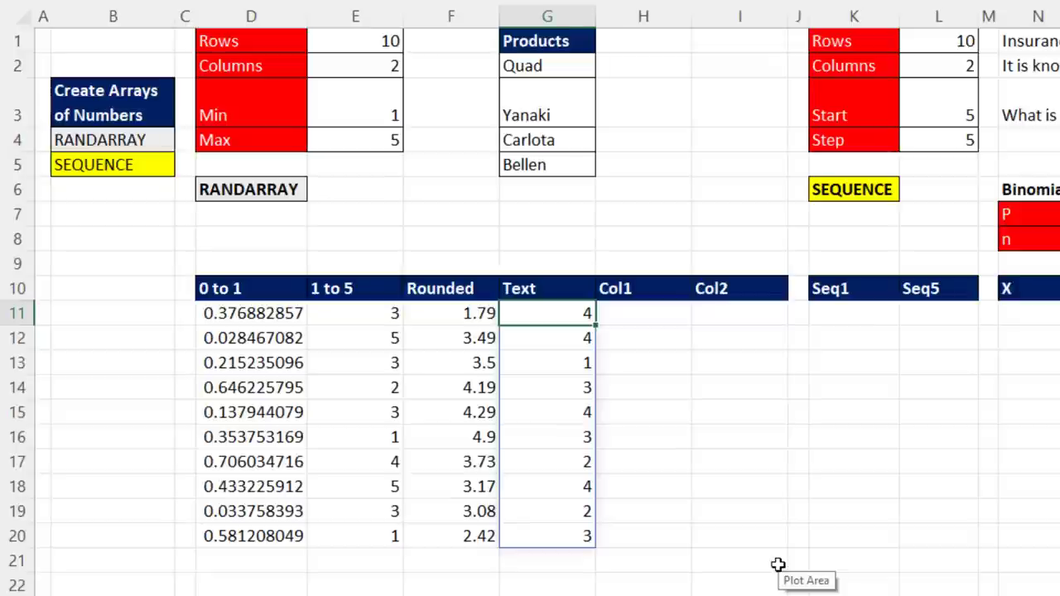
# Wrap the RANDARRAY formula in G11 in an INDEX function with the product list G2:G5 as the array.
pyautogui.press('F2')
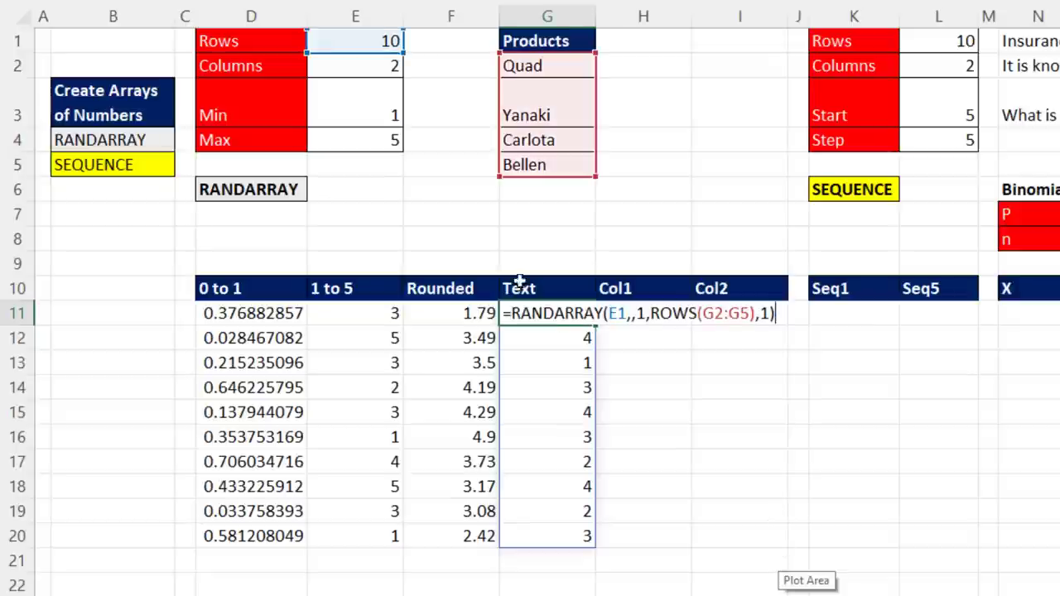
pyautogui.click(511, 315)
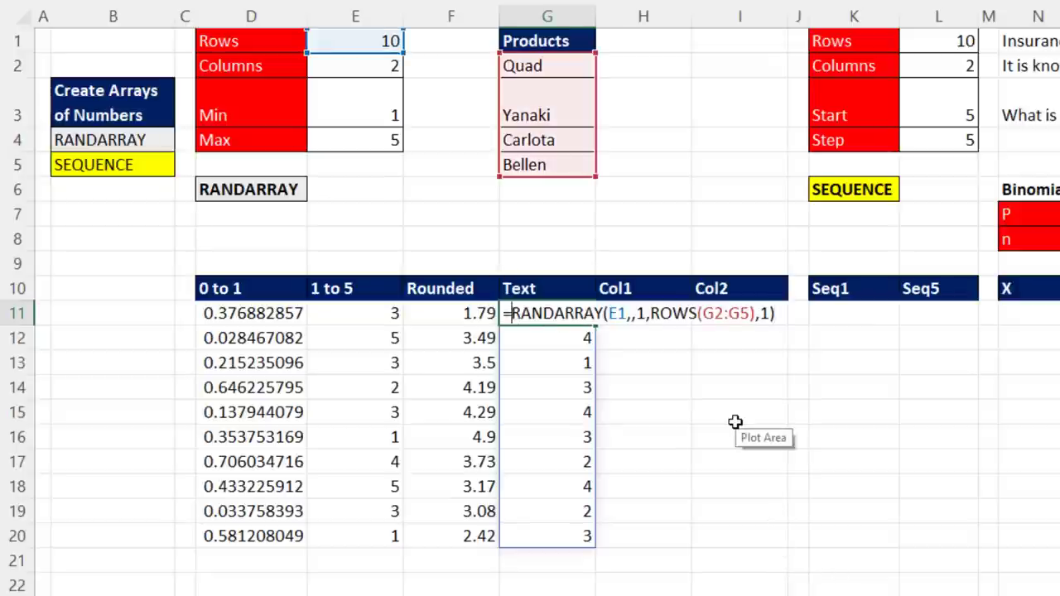
pyautogui.write('in')
pyautogui.press('Tab')
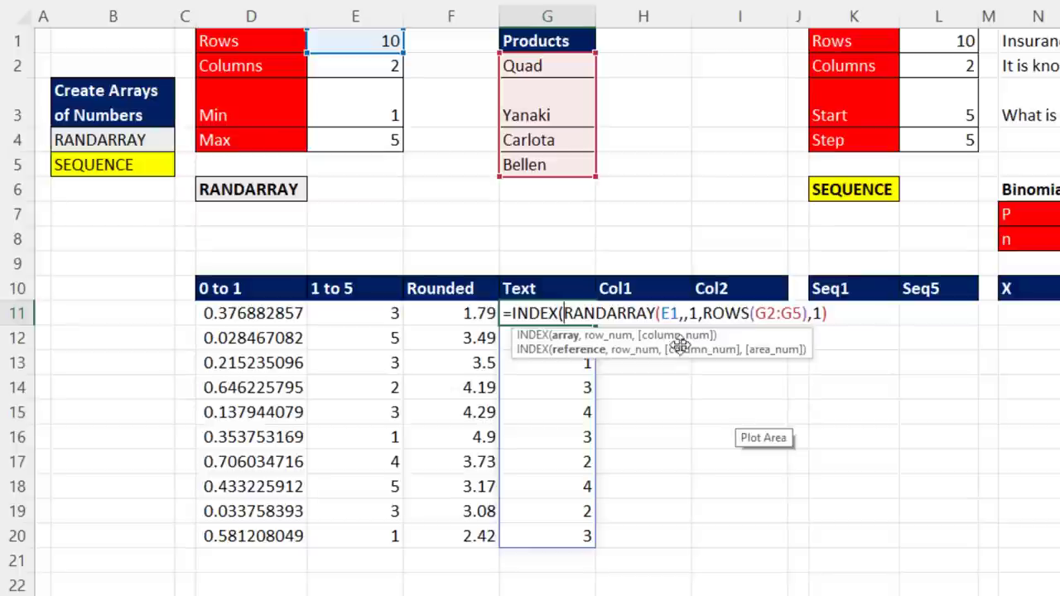
pyautogui.moveTo(536, 67); pyautogui.dragTo(533, 164)
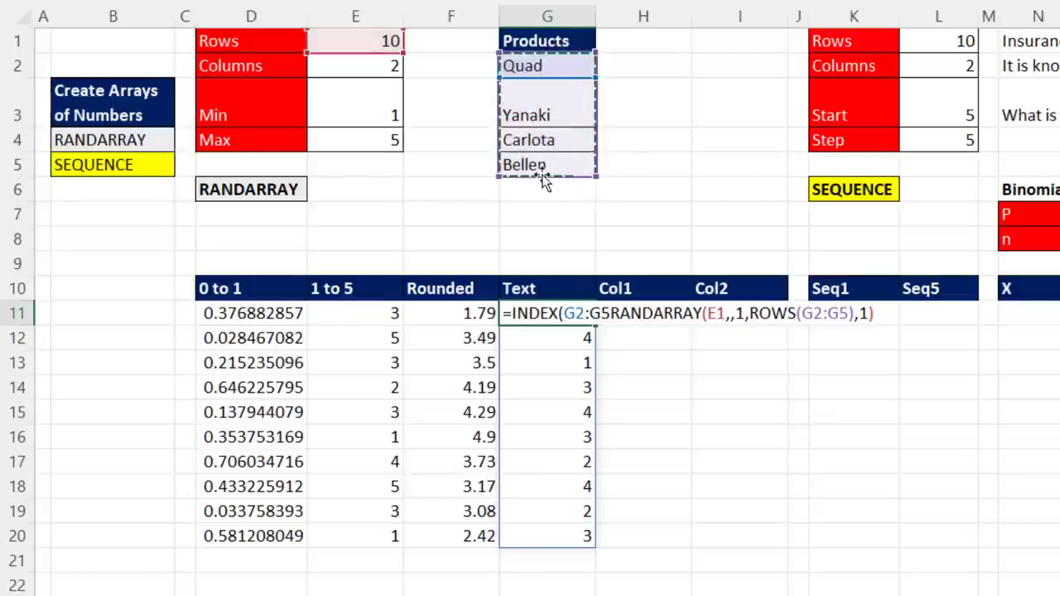
pyautogui.write(',')
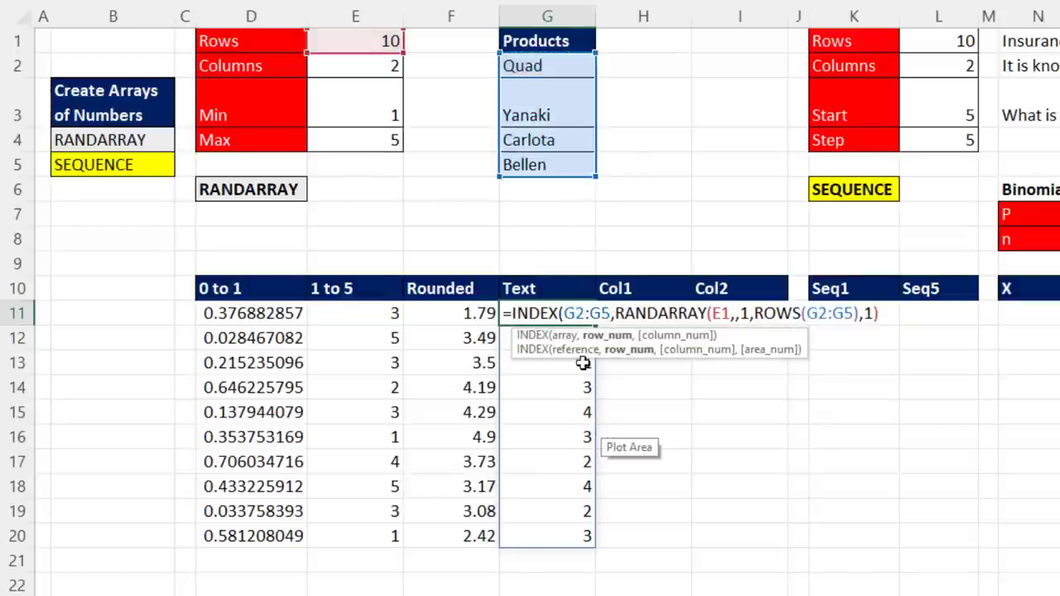
# Close the INDEX formula in G11 with RANDARRAY as the row number, enter it and recalculate several times.
pyautogui.click(568, 335)
pyautogui.click(597, 338)
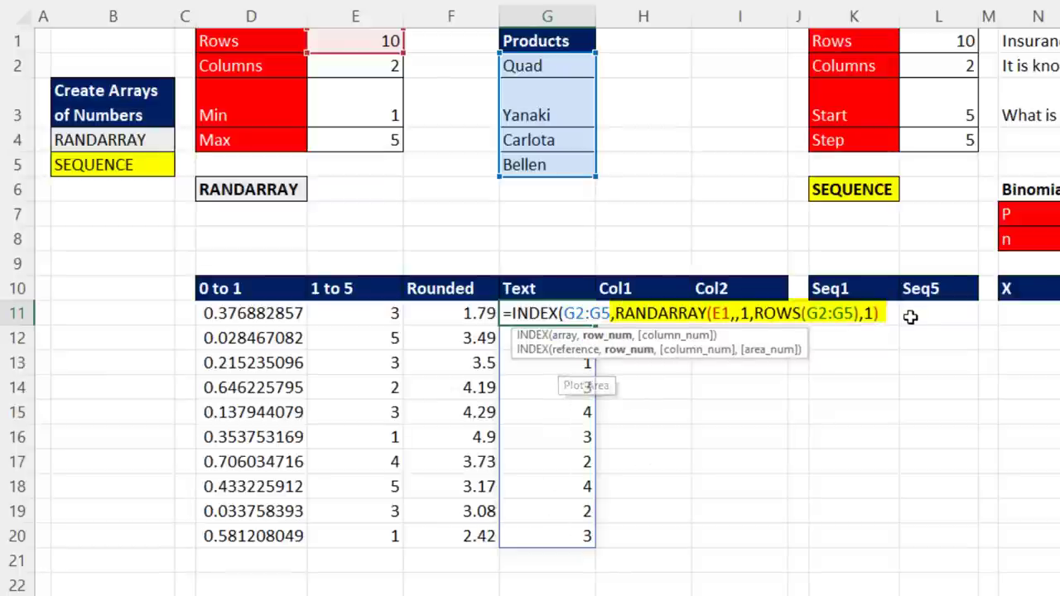
pyautogui.write(')')
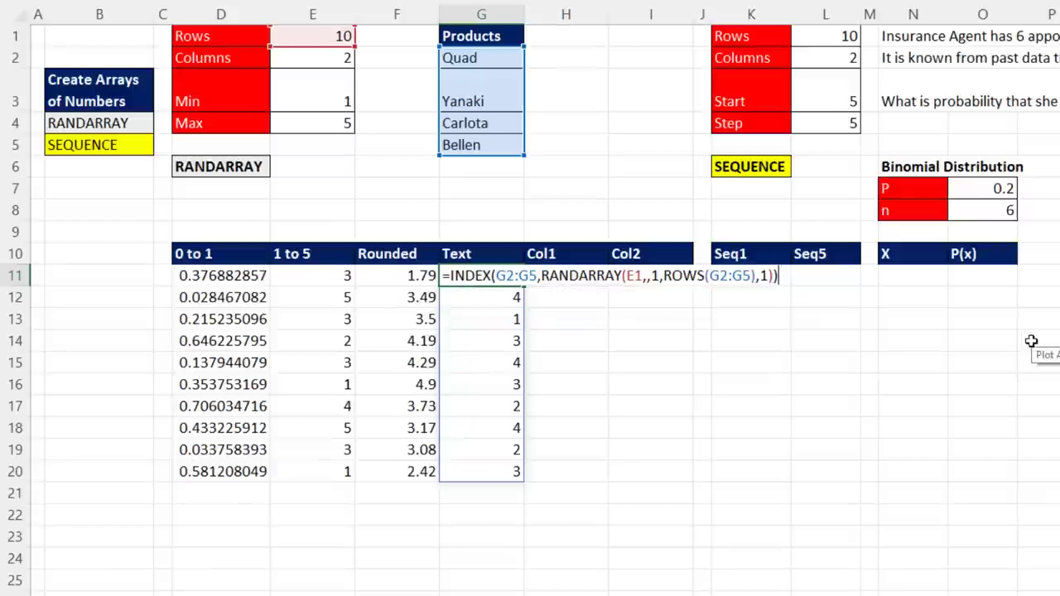
pyautogui.hotkey('ctrl', 'Return')
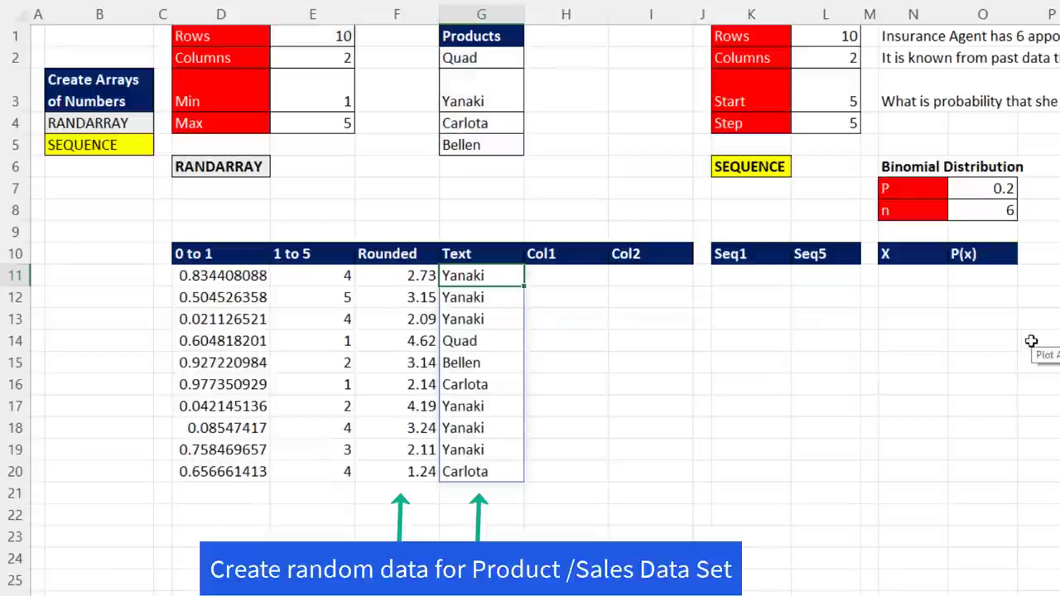
pyautogui.press('F9')
pyautogui.press('F9')
pyautogui.press('F9')
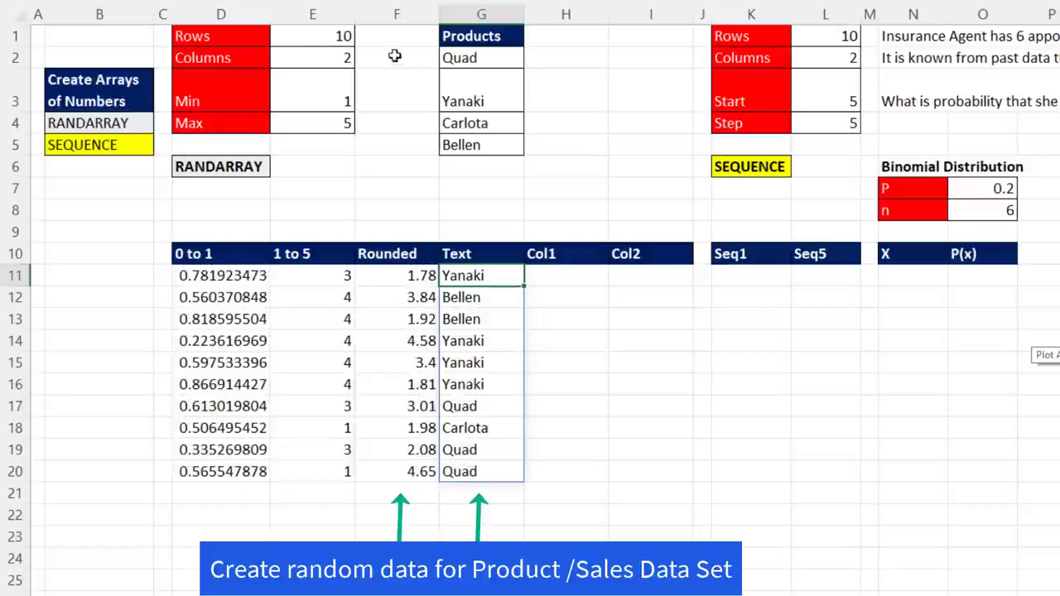
# Set the RANDARRAY inputs to 12 rows in E1 and a maximum of 100 in E4.
pyautogui.click(314, 38)
pyautogui.write('12')
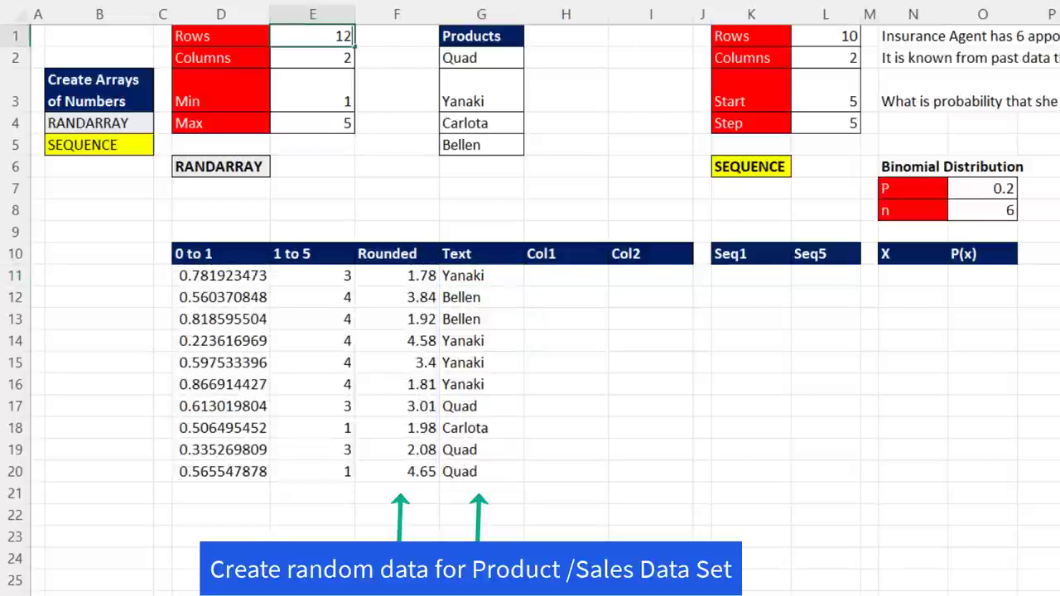
pyautogui.hotkey('ctrl', 'Return')
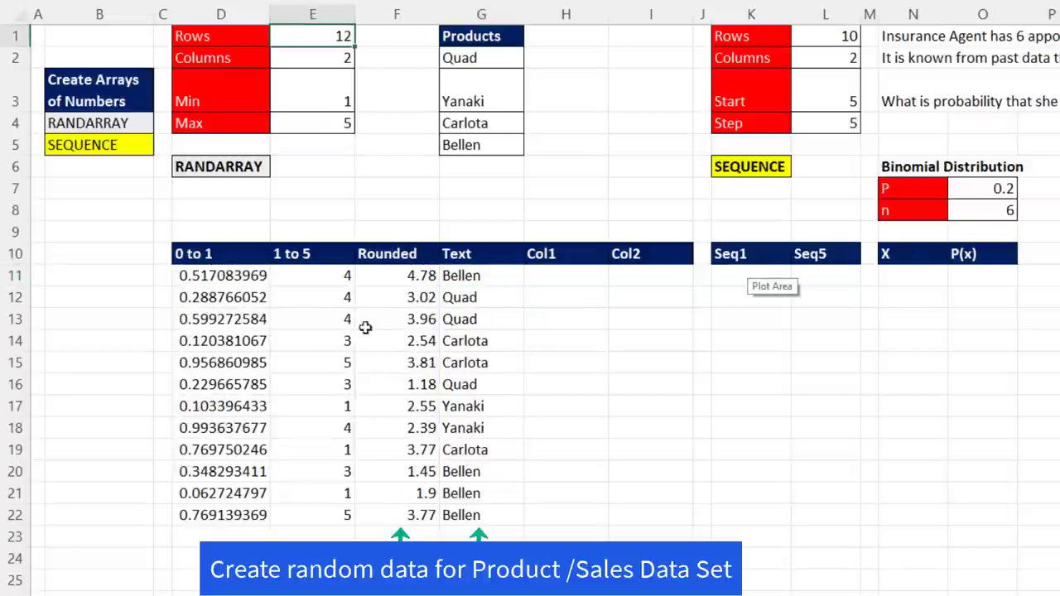
pyautogui.click(343, 123)
pyautogui.write('100')
pyautogui.press('Return')
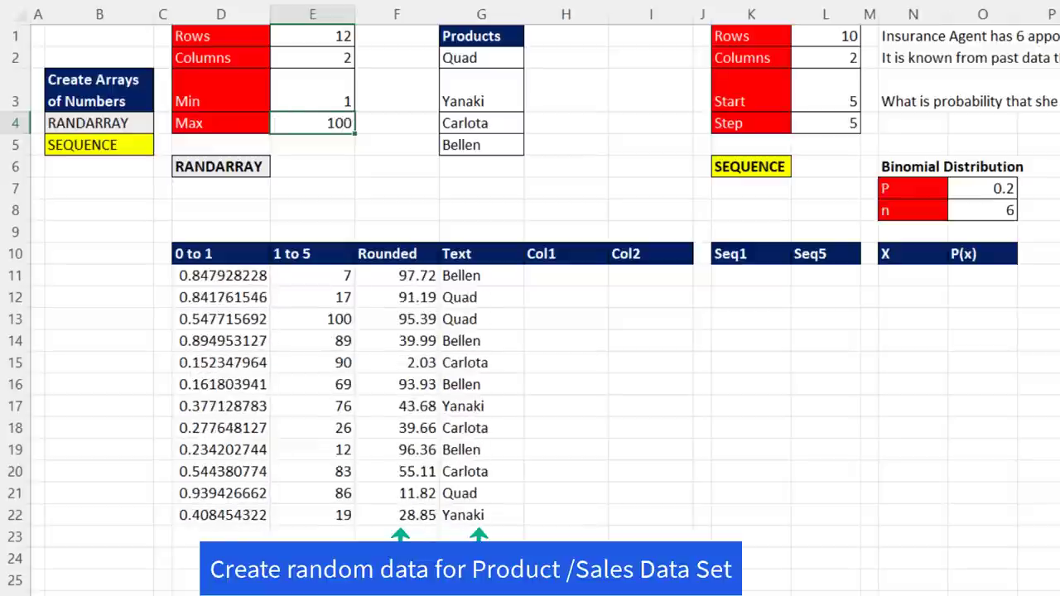
# In H11 under Col1, enter =RANDARRAY(E1,E2) to spill random decimals across rows and columns.
pyautogui.click(566, 276)
pyautogui.write('=RANDARRAY(E1,')
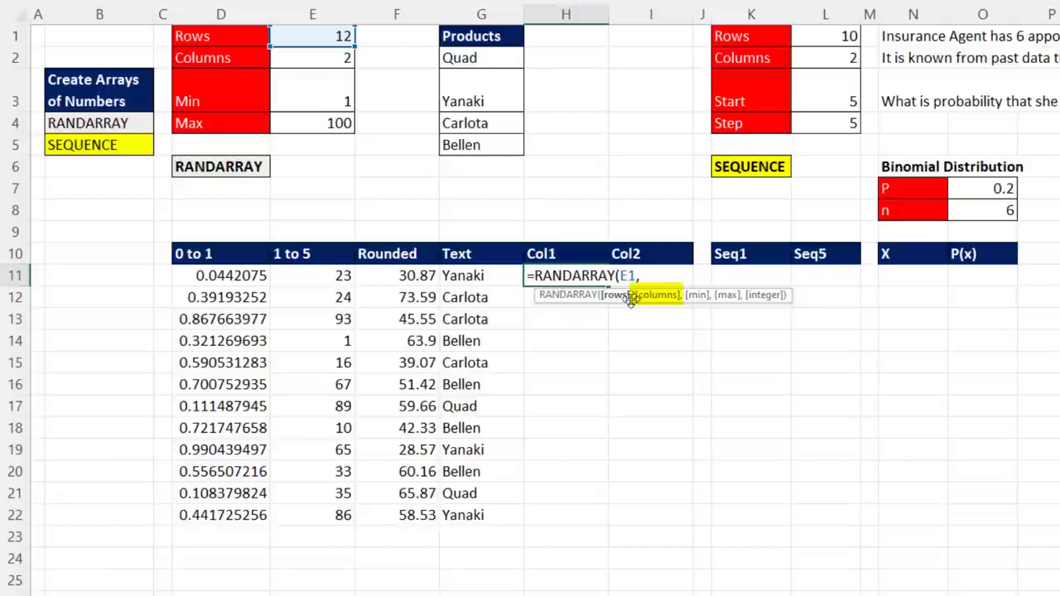
pyautogui.click(332, 60)
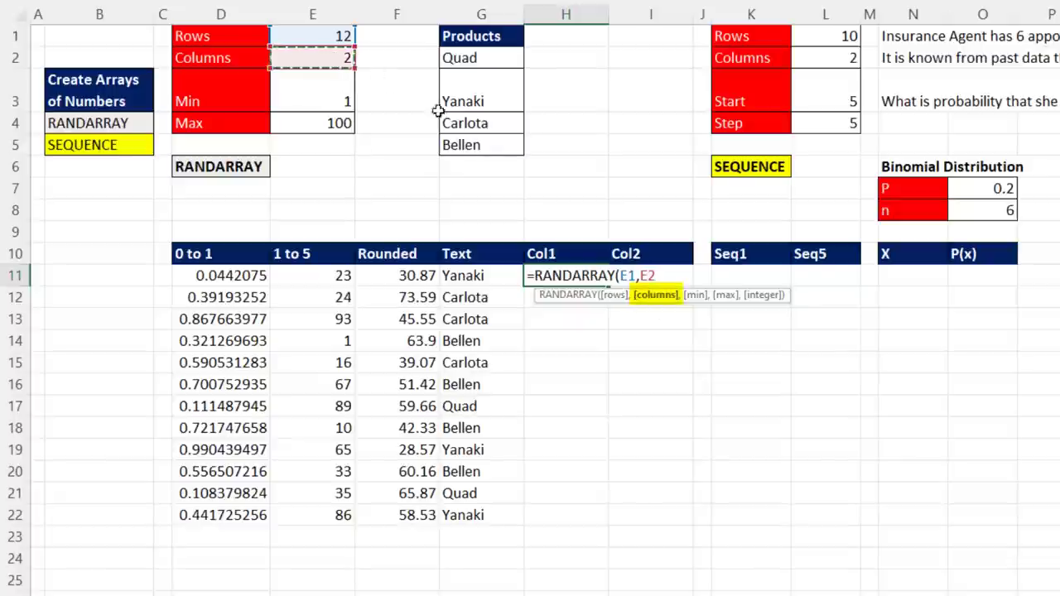
pyautogui.write(')')
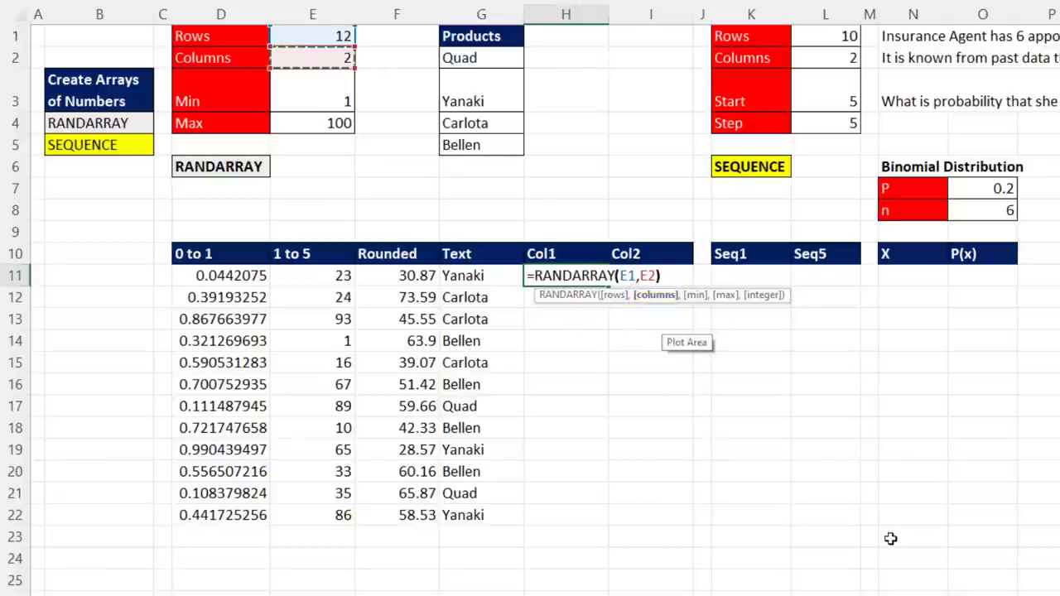
pyautogui.hotkey('ctrl', 'Return')
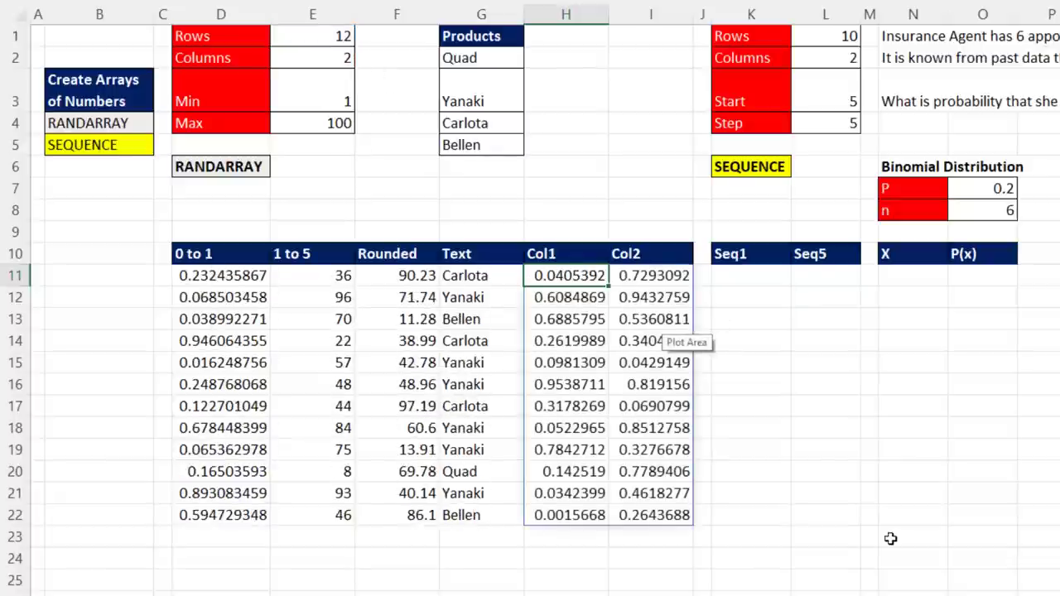
# Recalculate the worksheet repeatedly to examine the random array under Col1 and Col2.
pyautogui.press('F9')
pyautogui.press('F9')
pyautogui.press('F9')
pyautogui.press('F9')
pyautogui.press('F9')
pyautogui.press('F9')
pyautogui.press('F9')
pyautogui.press('F9')
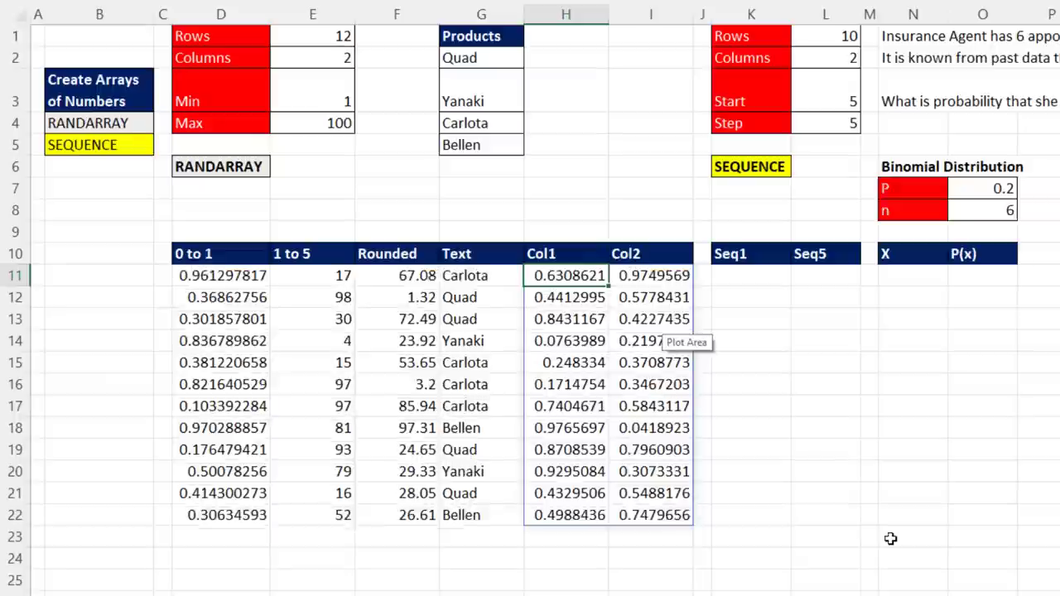
pyautogui.press('F9')
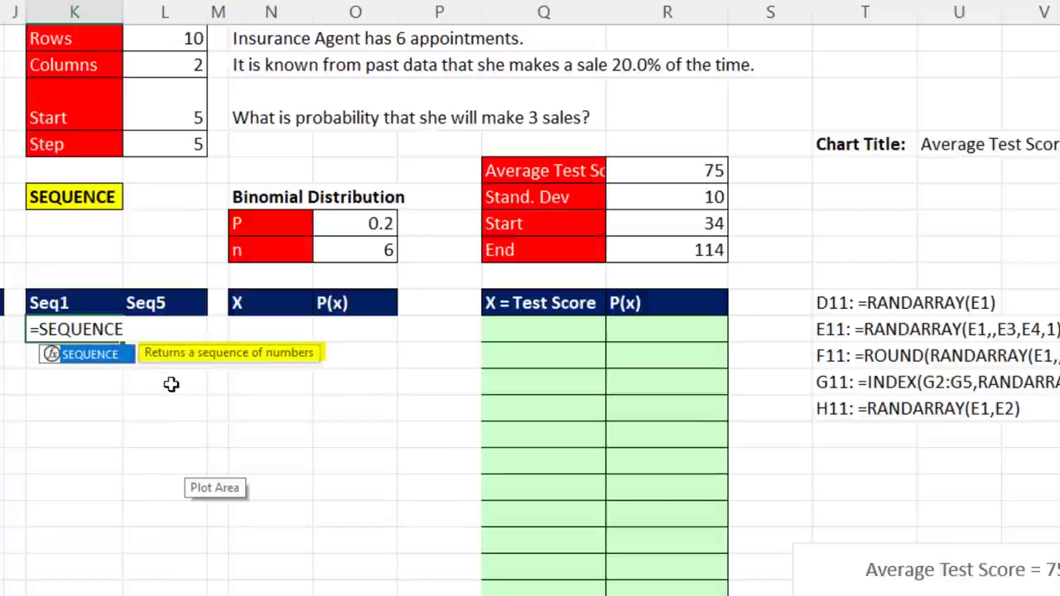
# In K11 under Seq1, enter =SEQUENCE(L1) using the default start and step.
pyautogui.write('(')
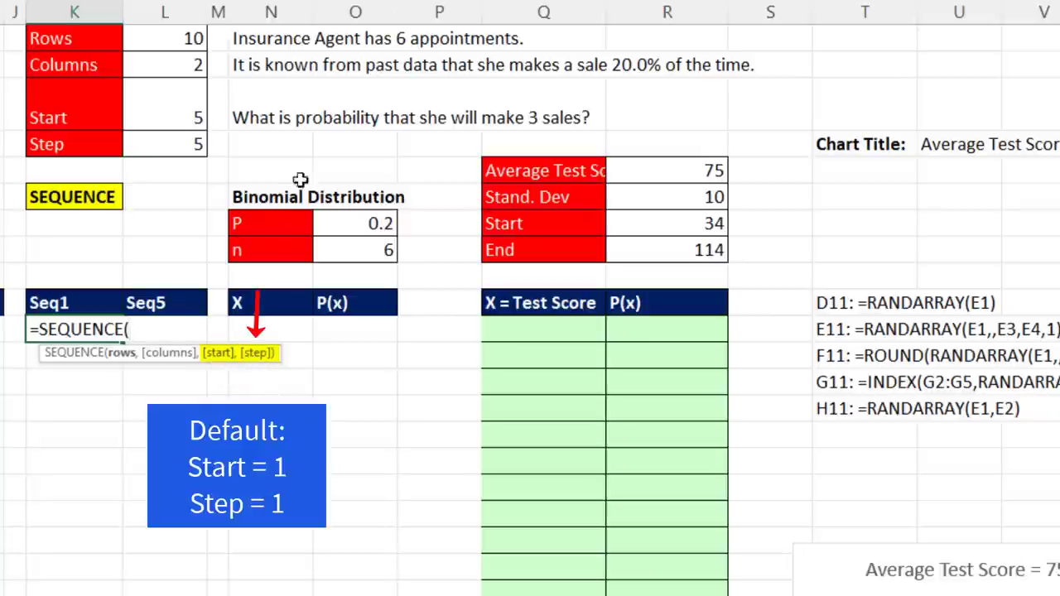
pyautogui.click(159, 38)
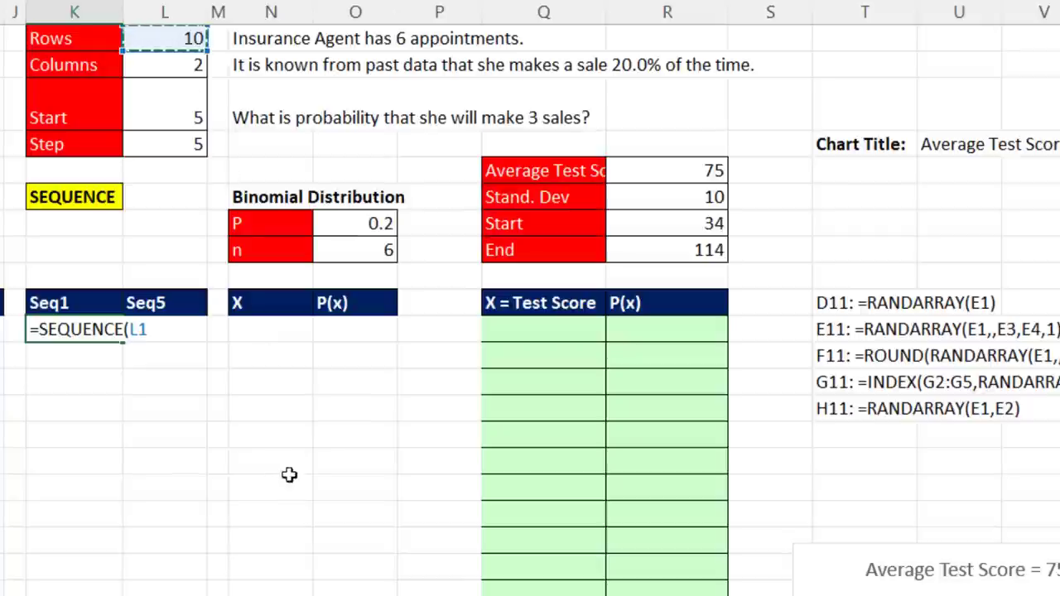
pyautogui.press('F2')
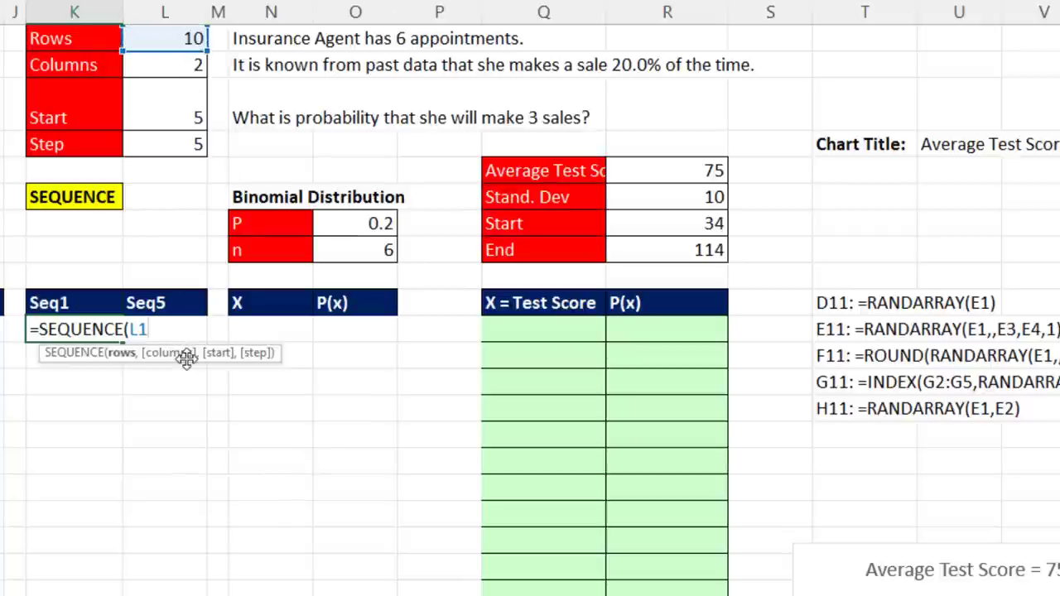
pyautogui.write(')')
pyautogui.hotkey('ctrl', 'Return')
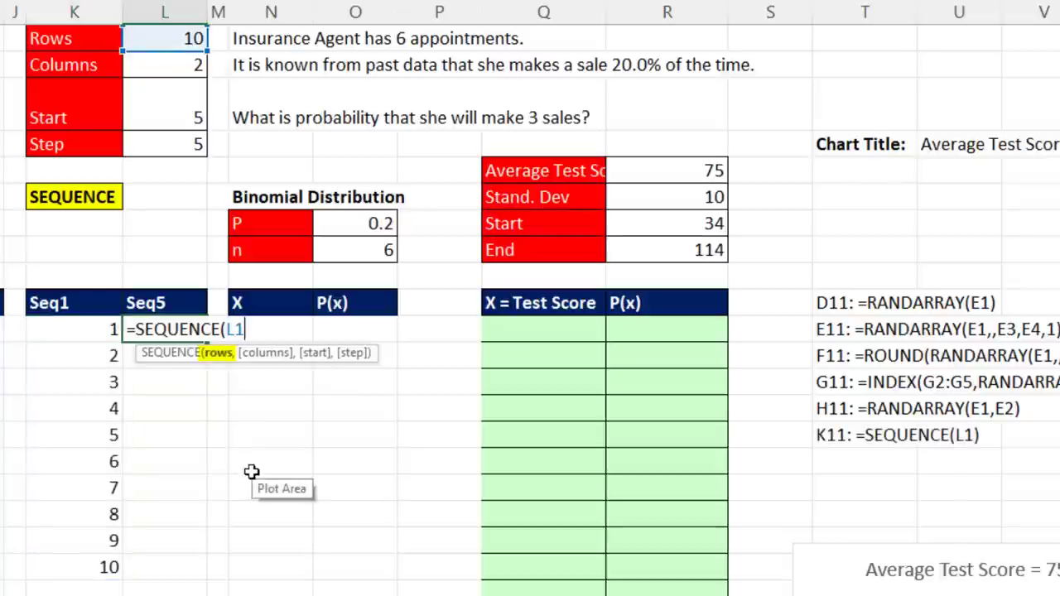
# In L11 under Seq5, enter =SEQUENCE(L1,,L3,L4) to use the start and step input cells.
pyautogui.write(',')
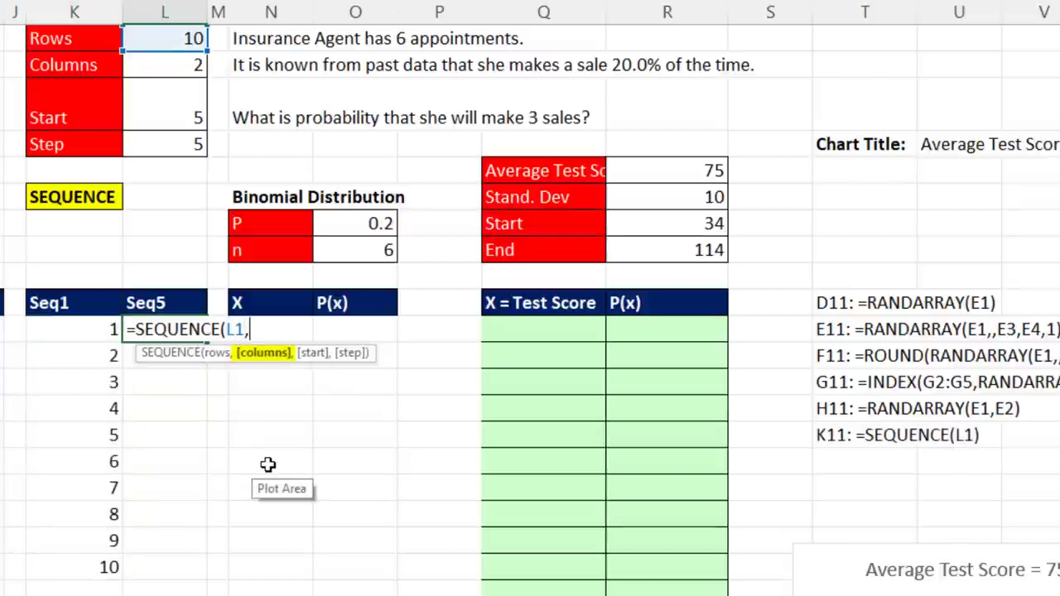
pyautogui.write(',')
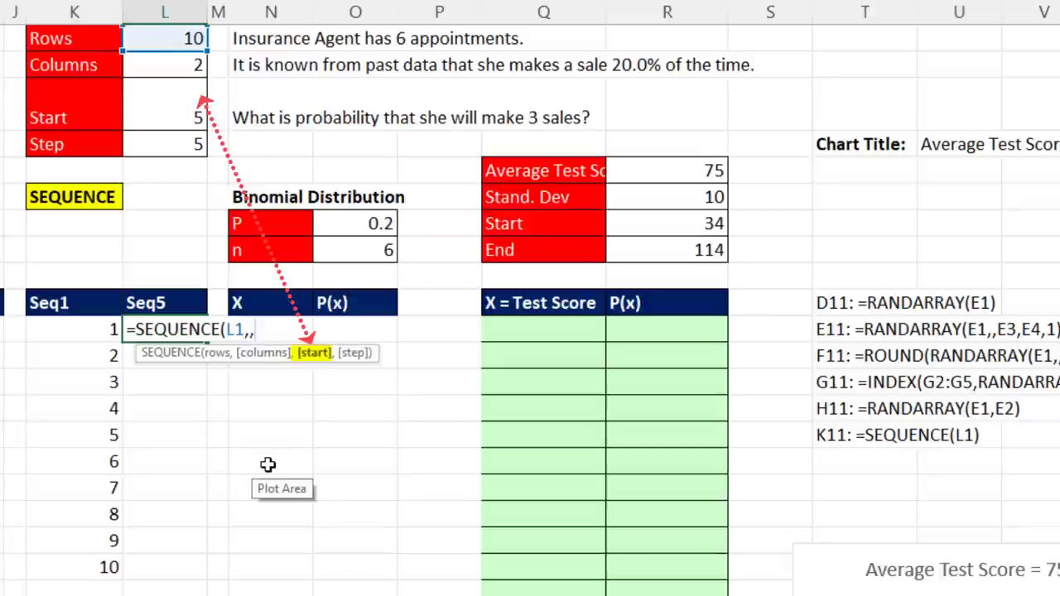
pyautogui.click(158, 111)
pyautogui.write(',')
pyautogui.click(165, 144)
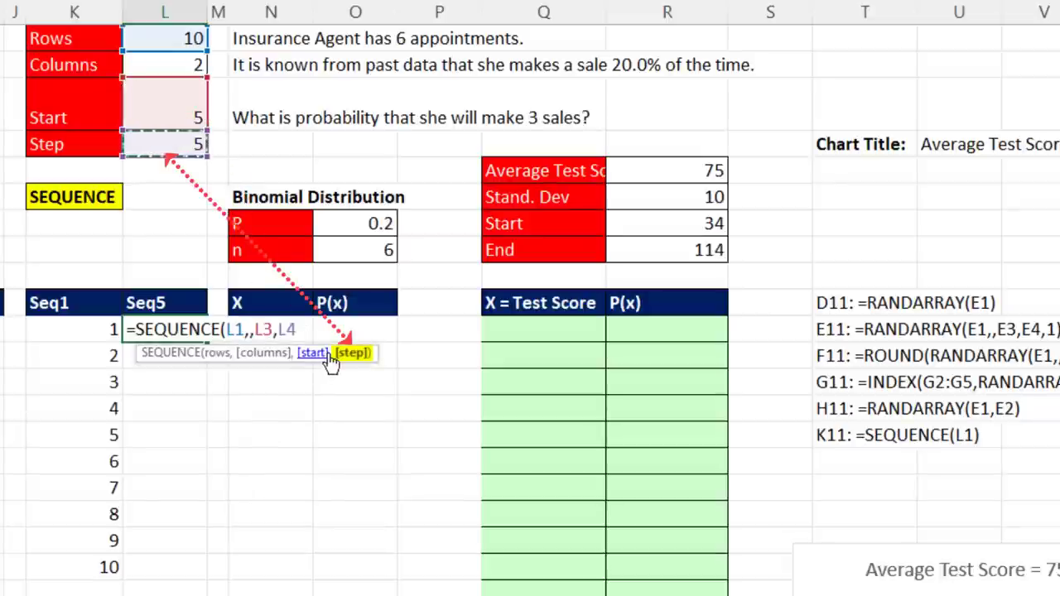
pyautogui.write(')')
pyautogui.hotkey('ctrl', 'Return')
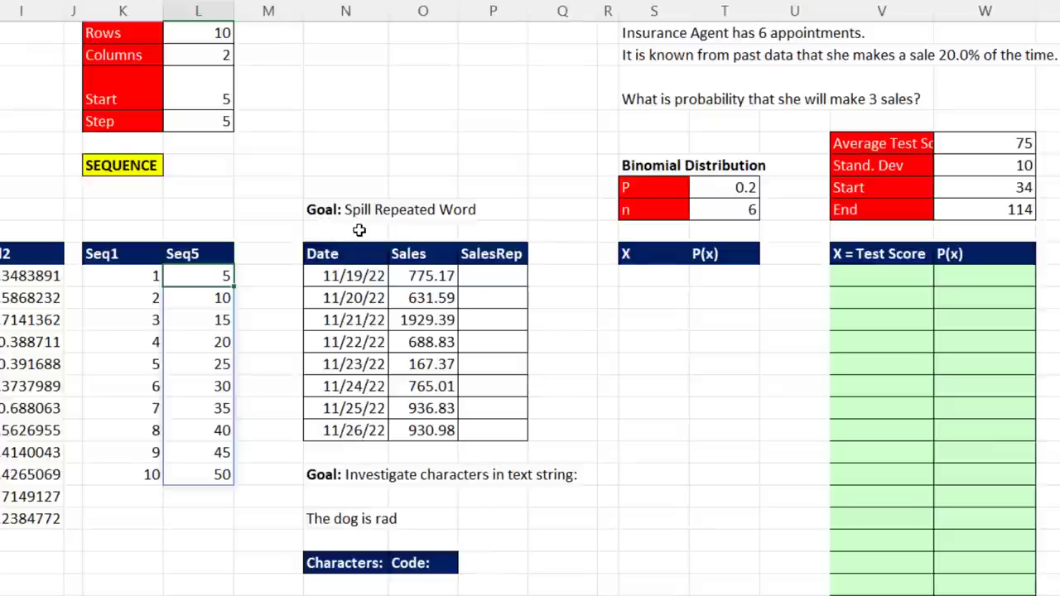
# Enter the sales rep's name in P11 under the SalesRep heading and recalculate the worksheet.
pyautogui.click(482, 283)
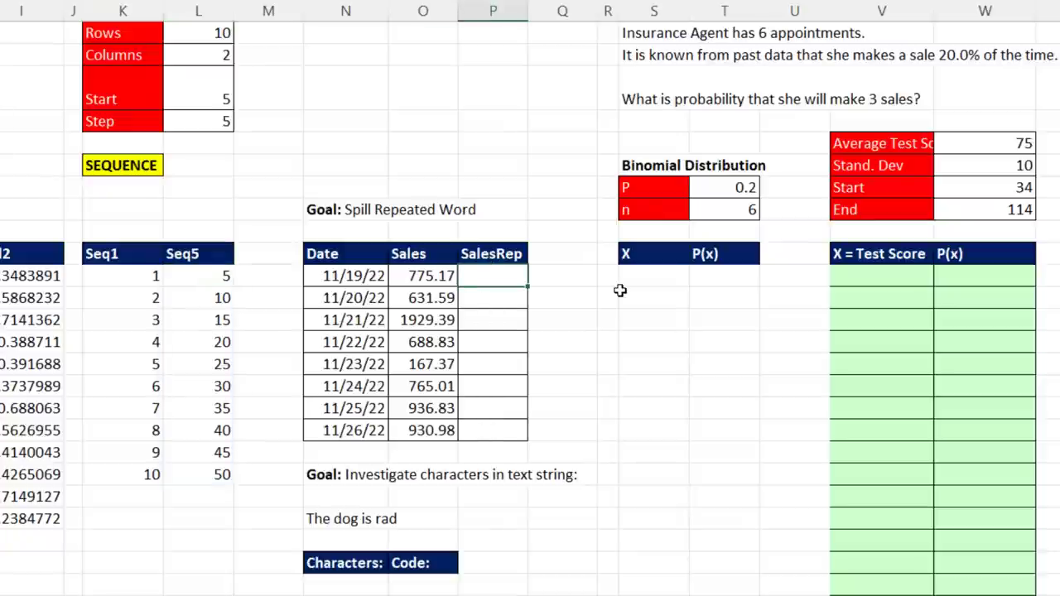
pyautogui.hotkey('ctrl', 'Return')
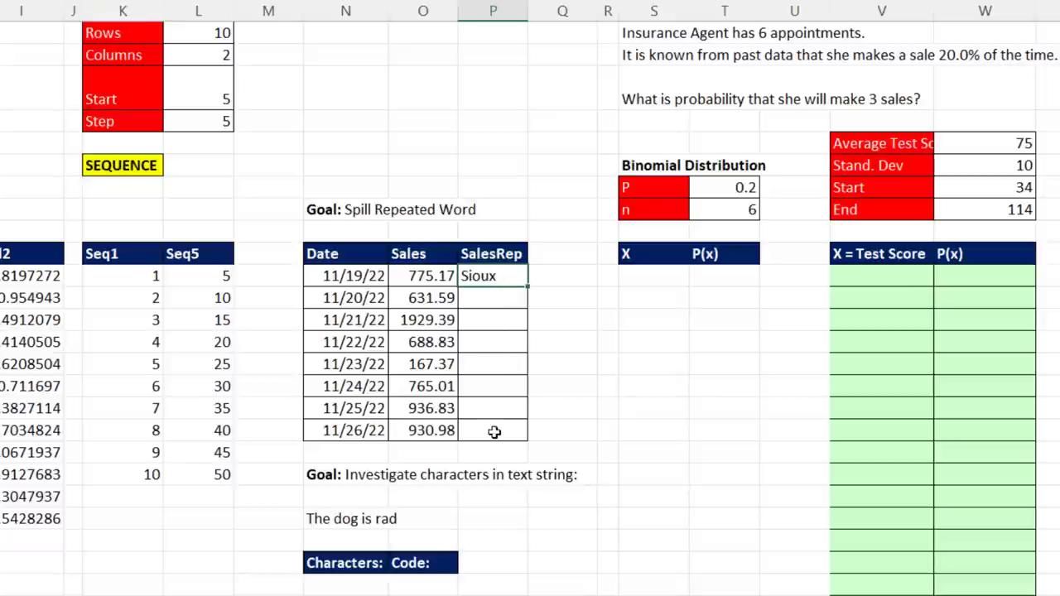
pyautogui.press('F9')
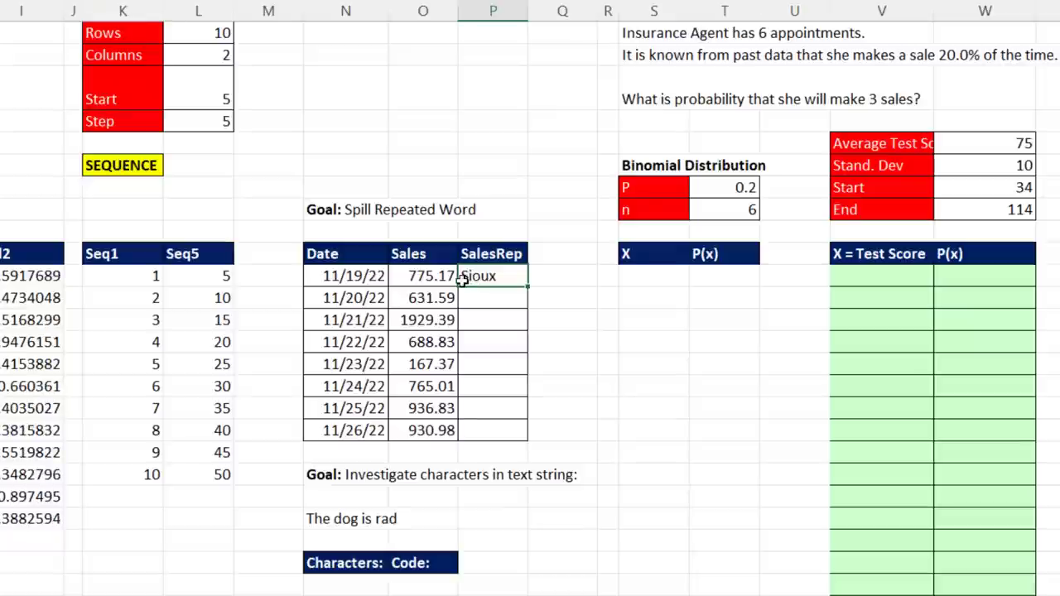
# Turn the name in P11 into the quoted array argument of an INDEX formula.
pyautogui.write('=INDEX(')
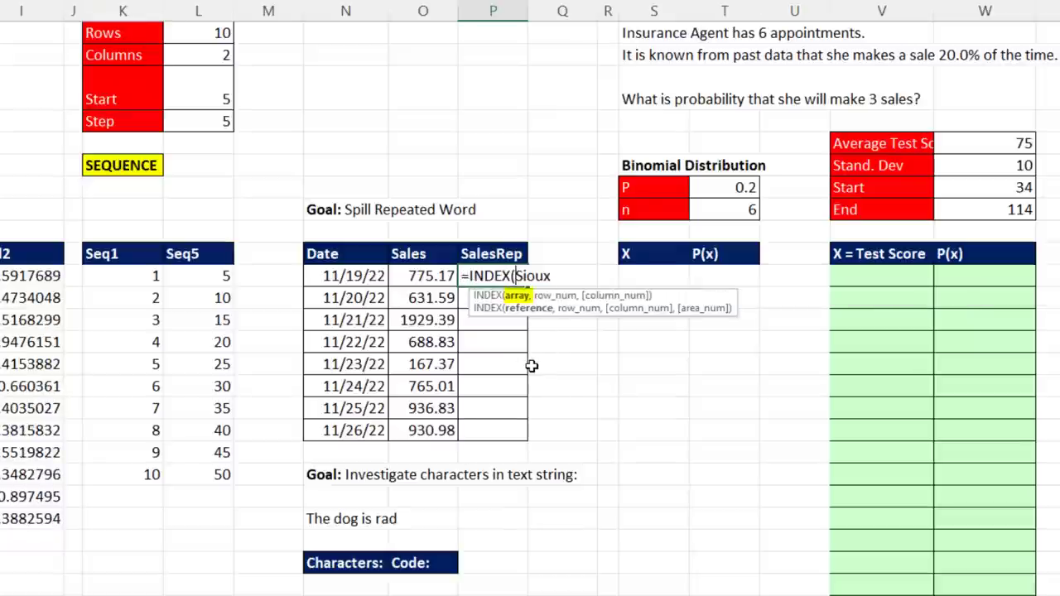
pyautogui.write('"')
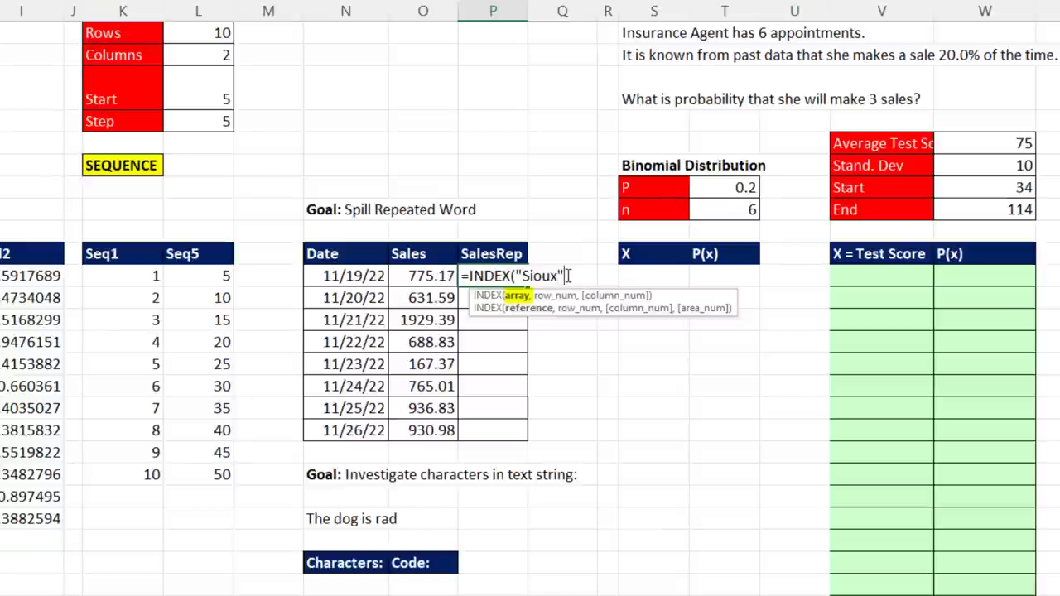
pyautogui.write(',')
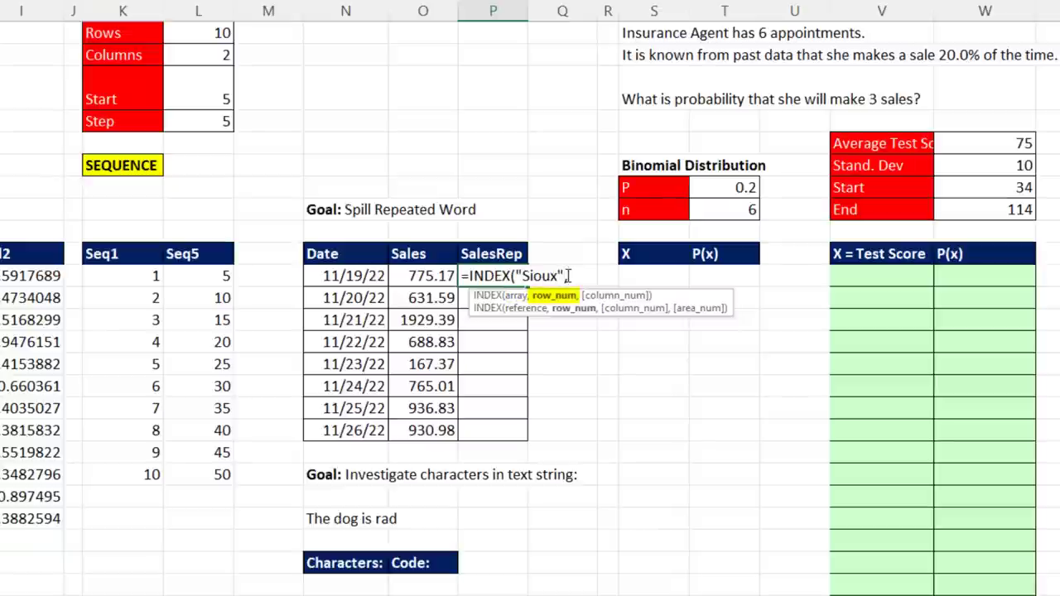
# Complete the INDEX formula in P11 with SEQUENCE(ROWS(O11:O18),,1,0) as the row number to spill the sales rep's name.
pyautogui.write('seq')
pyautogui.press('Tab')
pyautogui.write('rows')
pyautogui.press('Tab')
pyautogui.moveTo(427, 275); pyautogui.dragTo(437, 430)
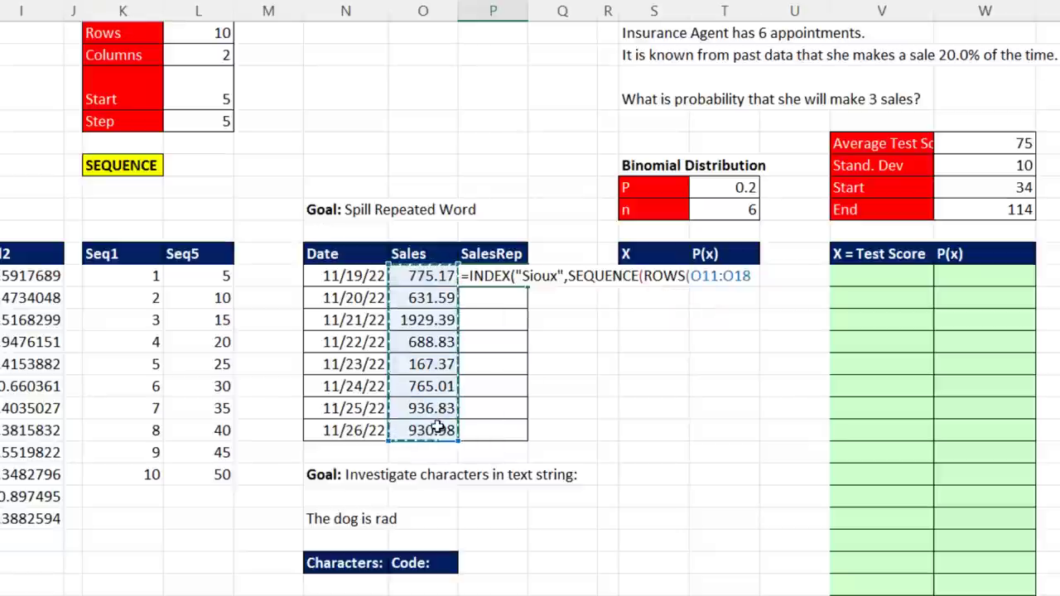
pyautogui.write('),,1,0')
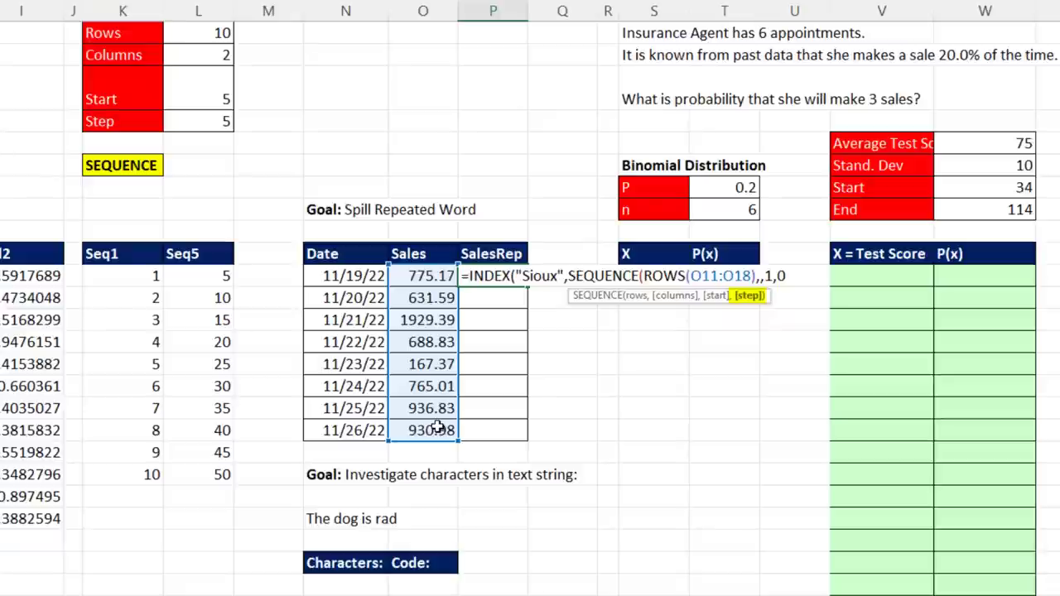
pyautogui.write('))')
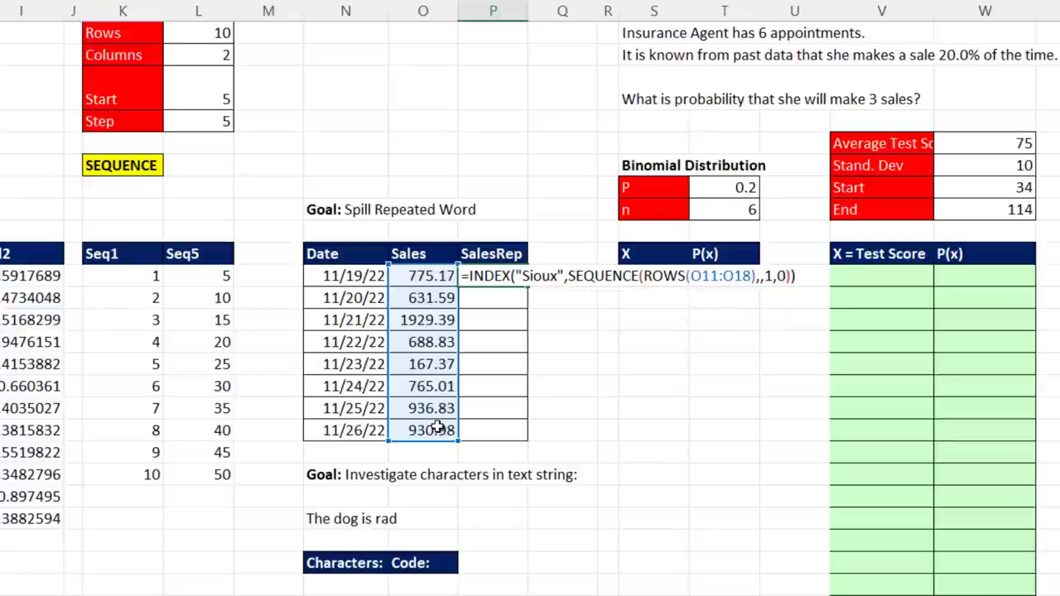
pyautogui.hotkey('ctrl', 'Return')
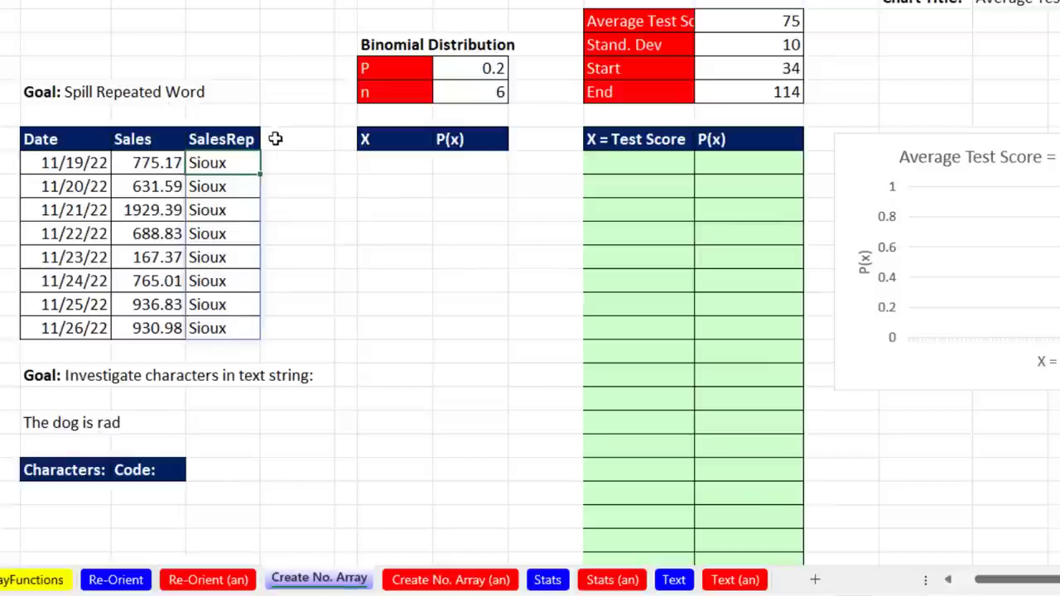
# In N25 under Characters, enter =SEQUENCE(LEN(N22)) to number each character of "The dog is rad".
pyautogui.scroll(-3, 275, 333)
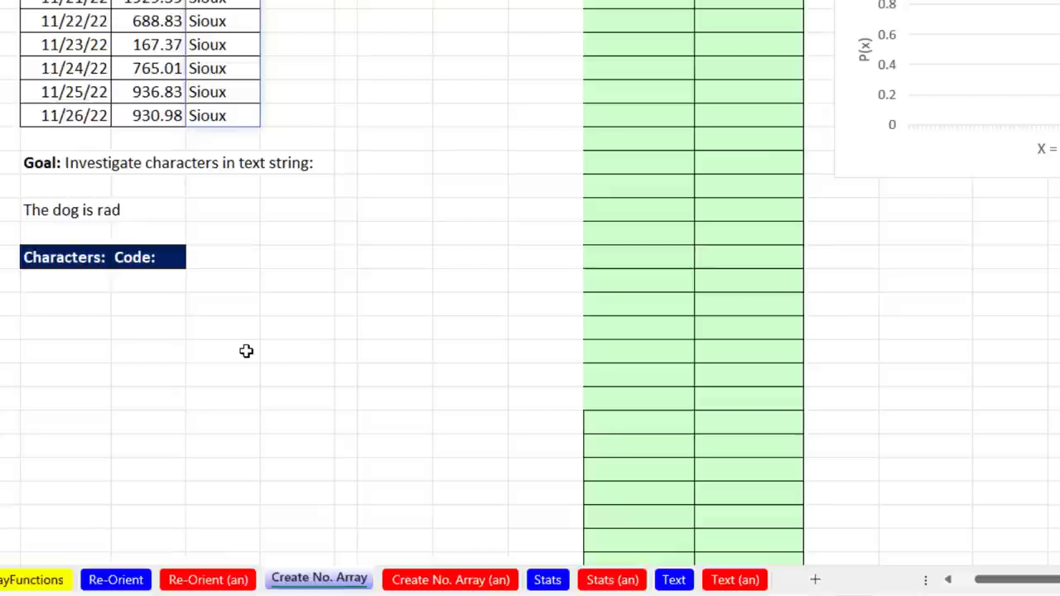
pyautogui.click(69, 283)
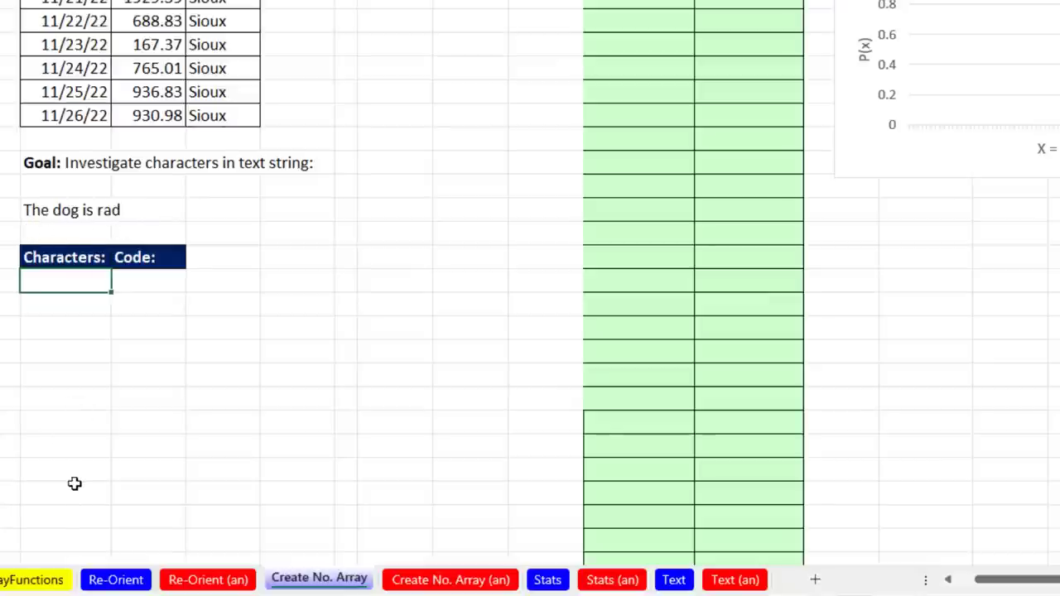
pyautogui.write('=seq')
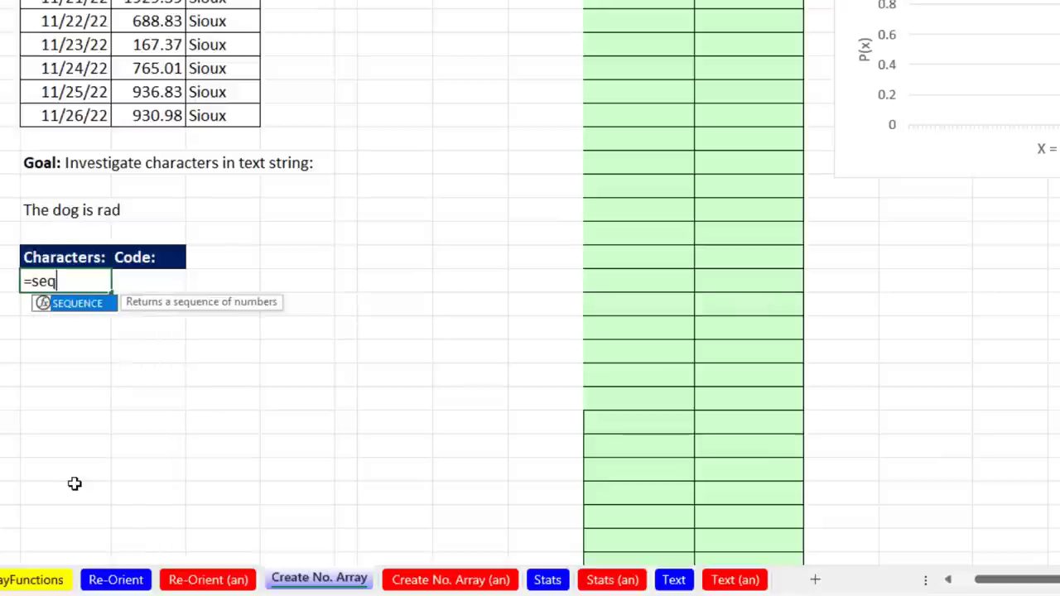
pyautogui.press('Tab')
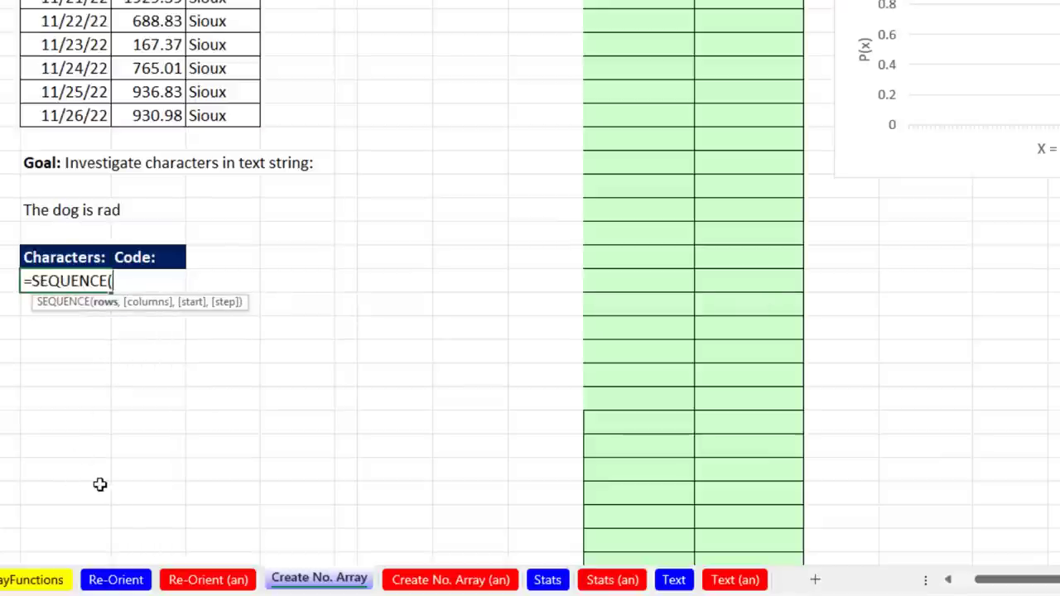
pyautogui.write('len')
pyautogui.press('Tab')
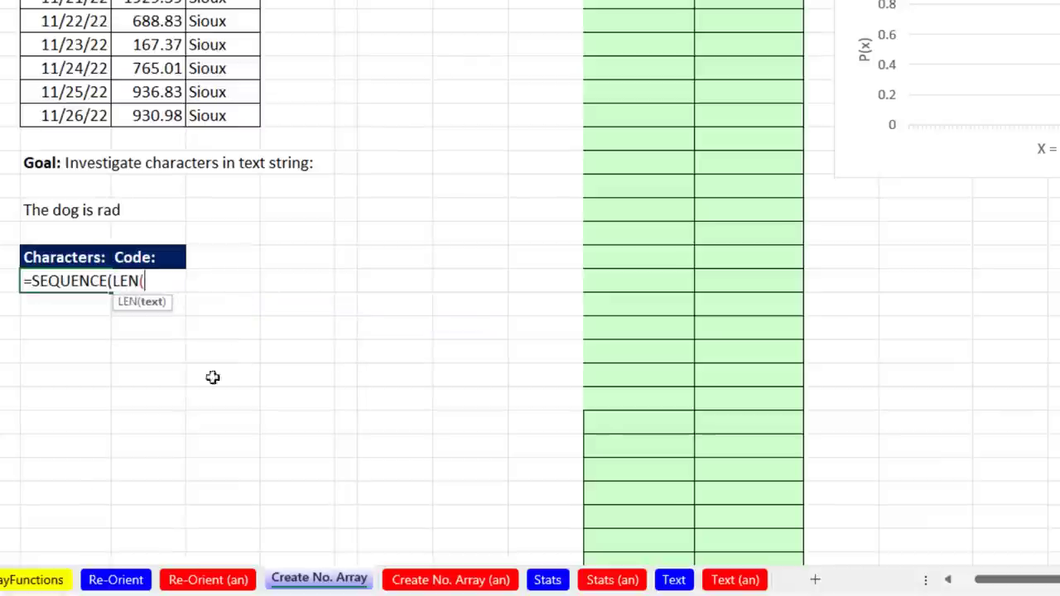
pyautogui.click(66, 214)
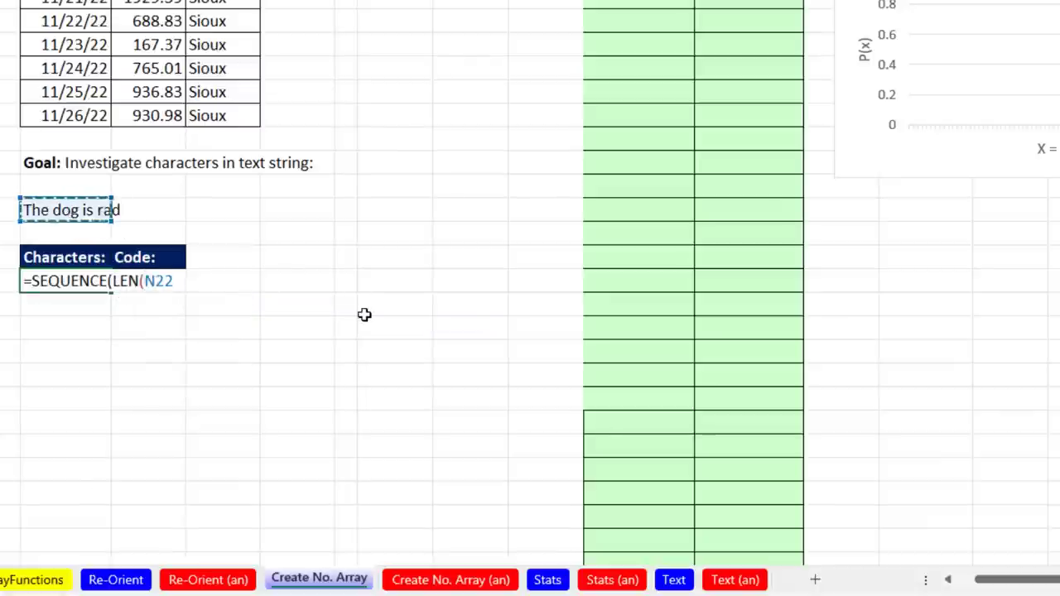
pyautogui.write('))')
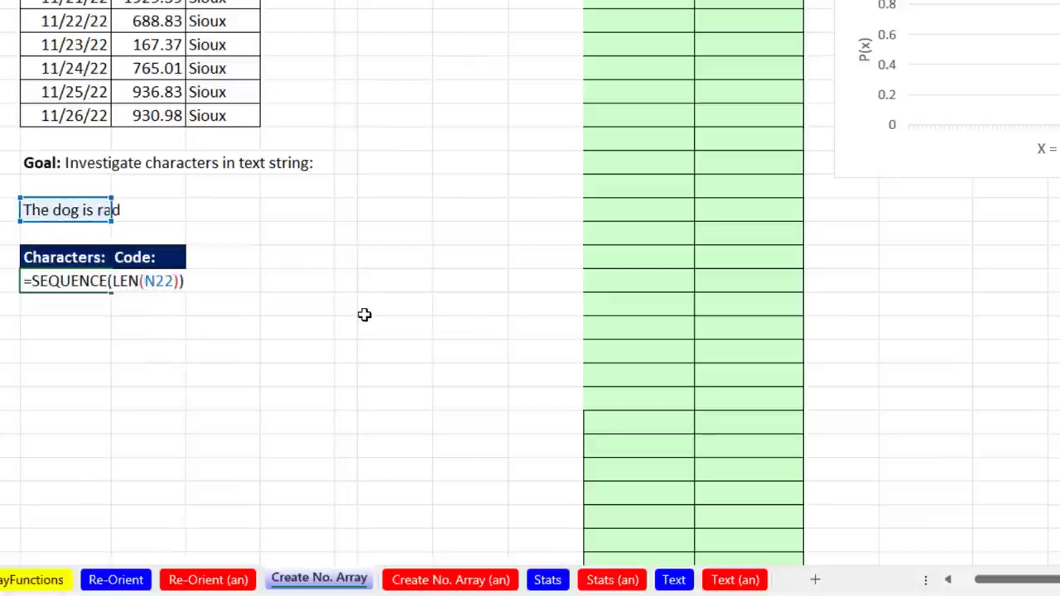
pyautogui.hotkey('ctrl', 'Return')
pyautogui.scroll(-2, 342, 344)
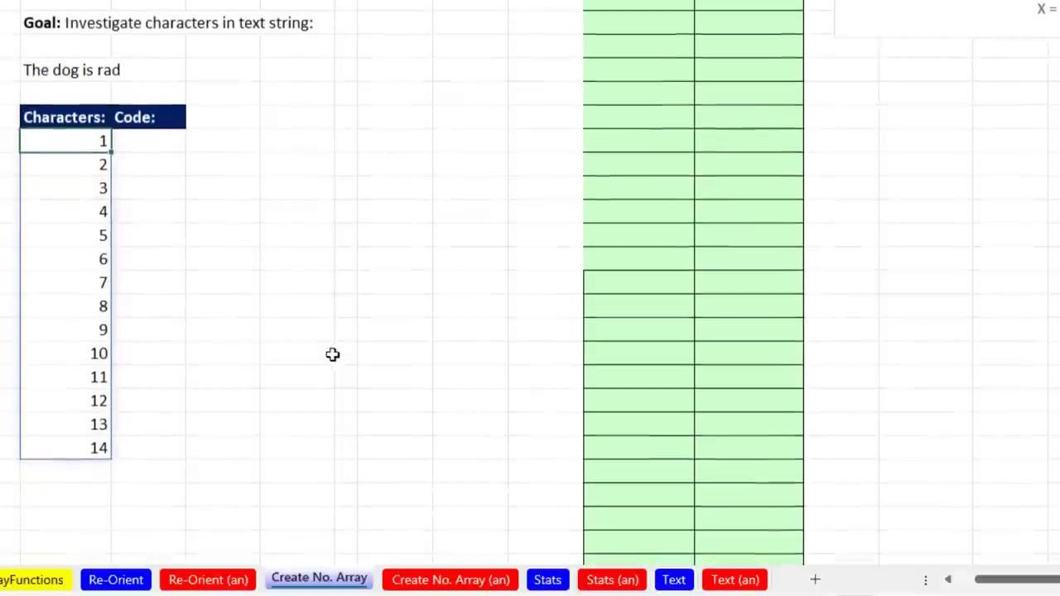
# Wrap the N25 formula in MID to extract single characters: =MID(N22,SEQUENCE(LEN(N22)),1).
pyautogui.scroll(2, 118, 431)
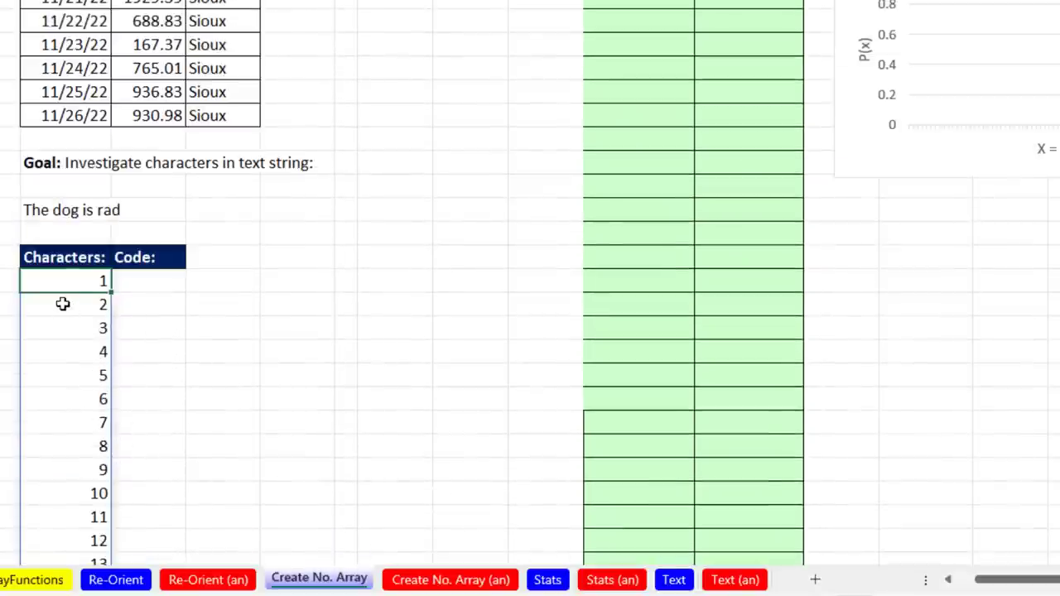
pyautogui.press('F2')
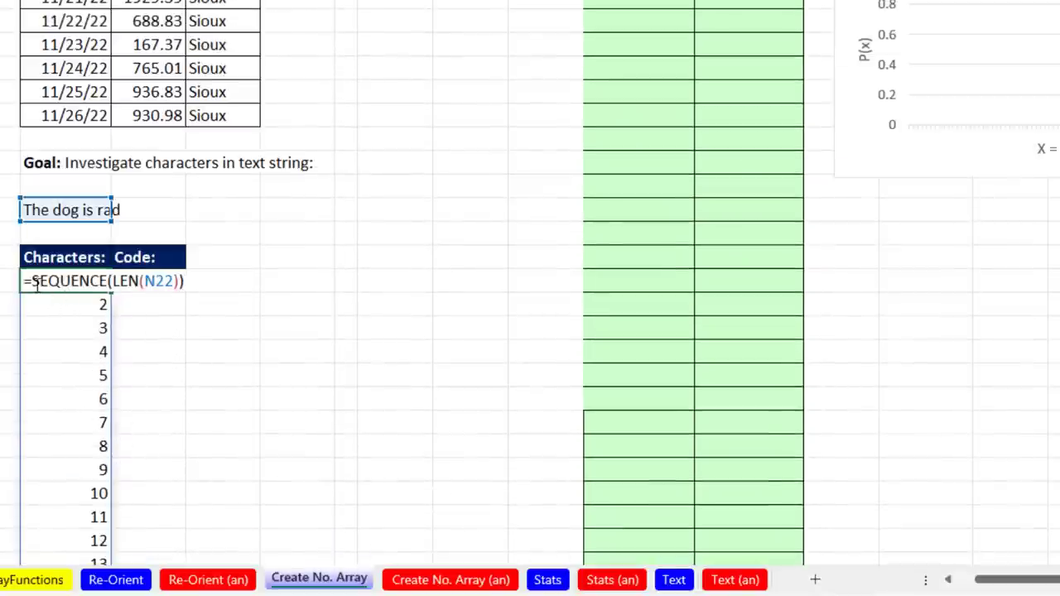
pyautogui.click(30, 282)
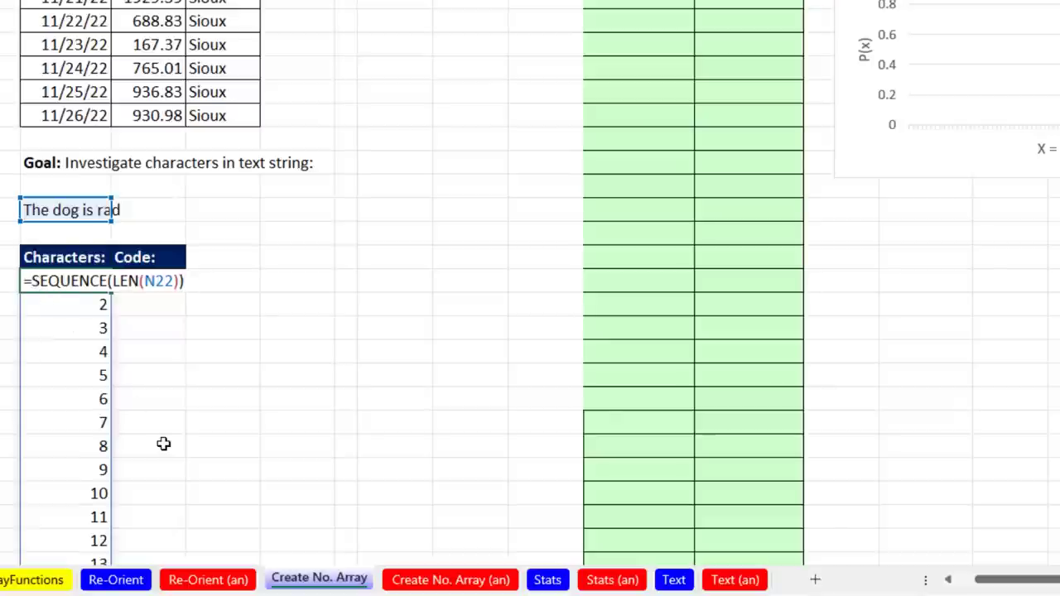
pyautogui.write('mid')
pyautogui.press('Tab')
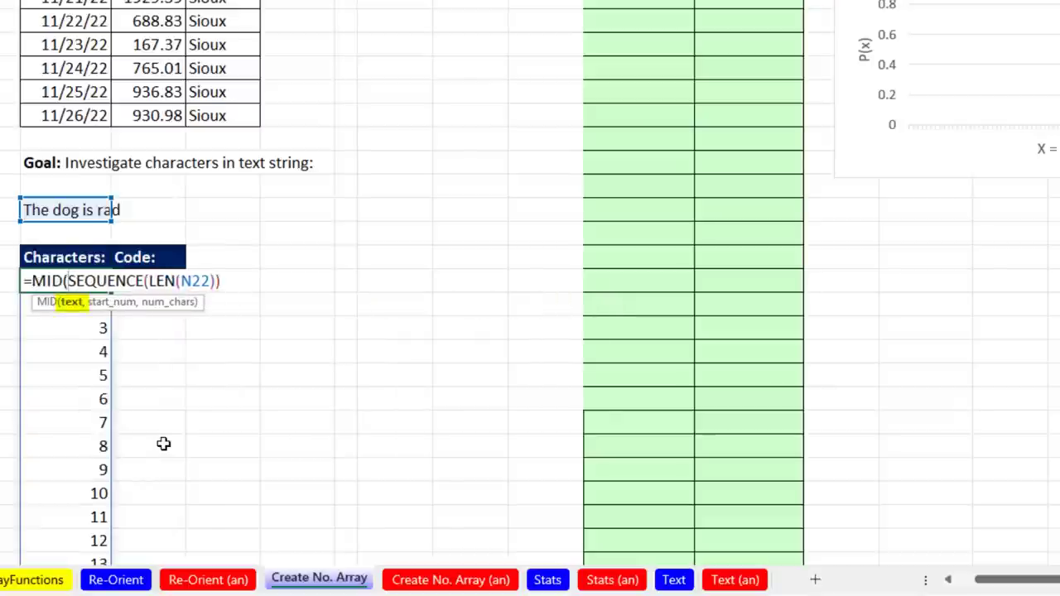
pyautogui.click(60, 210)
pyautogui.write(',')
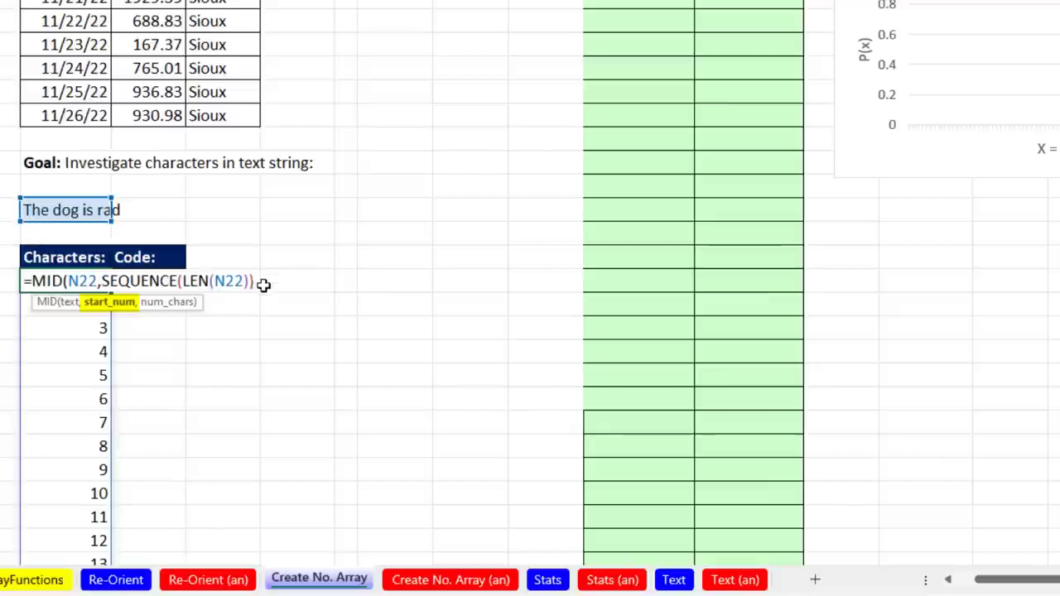
pyautogui.write(',')
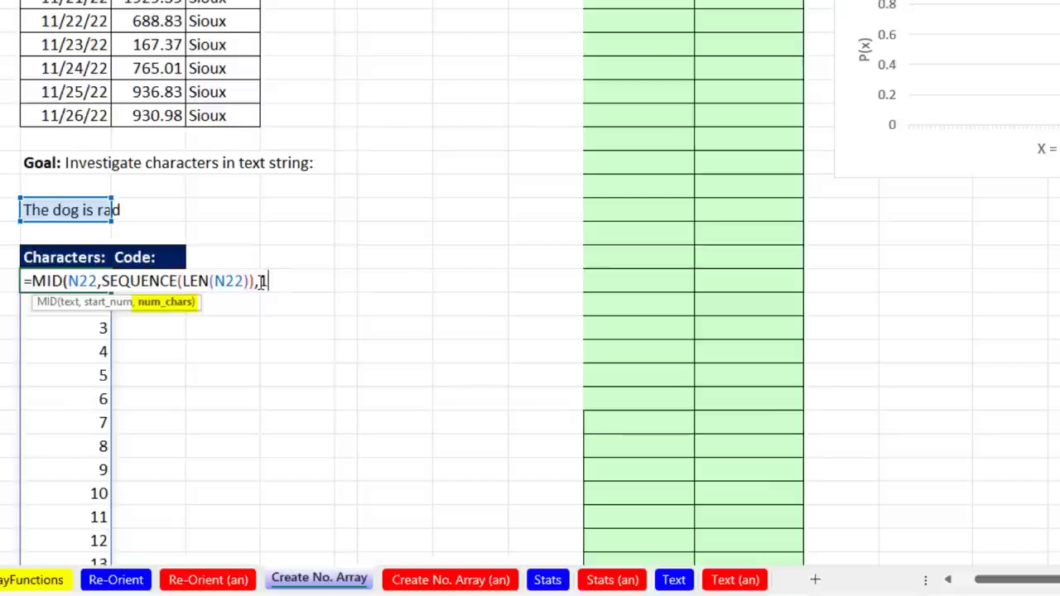
pyautogui.write('1)')
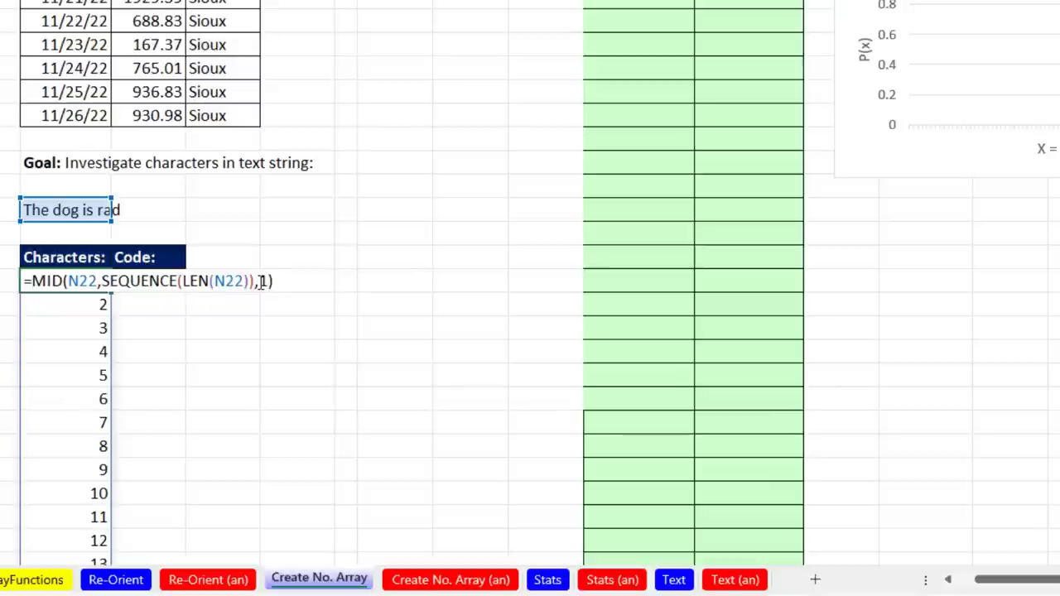
pyautogui.press('Return')
pyautogui.scroll(-3, 259, 288)
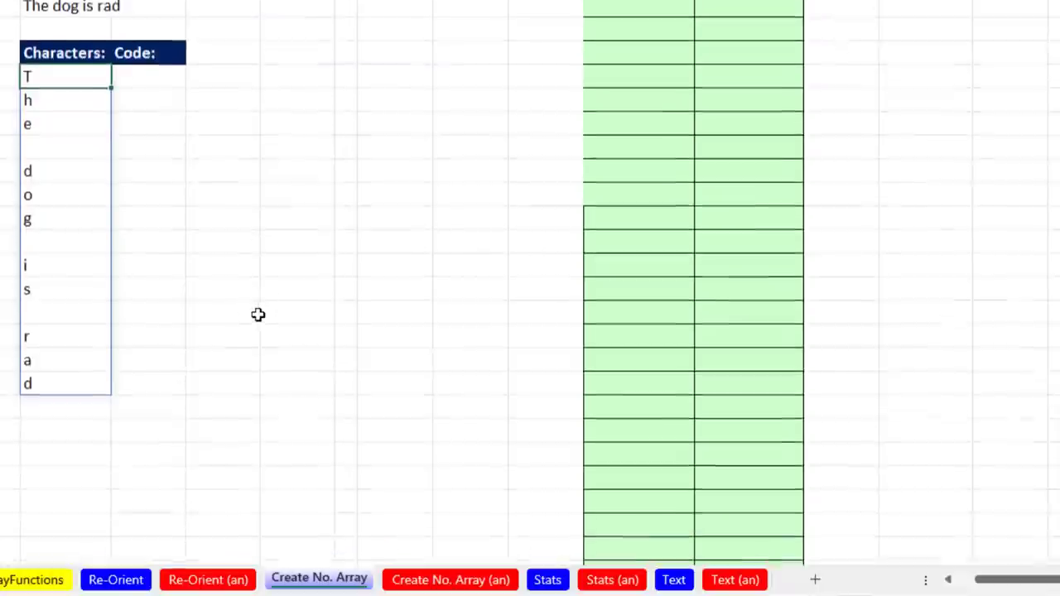
# In O25 under Code, enter =CODE(N25#) to get the code of every spilled character.
pyautogui.scroll(4, 240, 281)
pyautogui.click(153, 328)
pyautogui.scroll(-3, 449, 411)
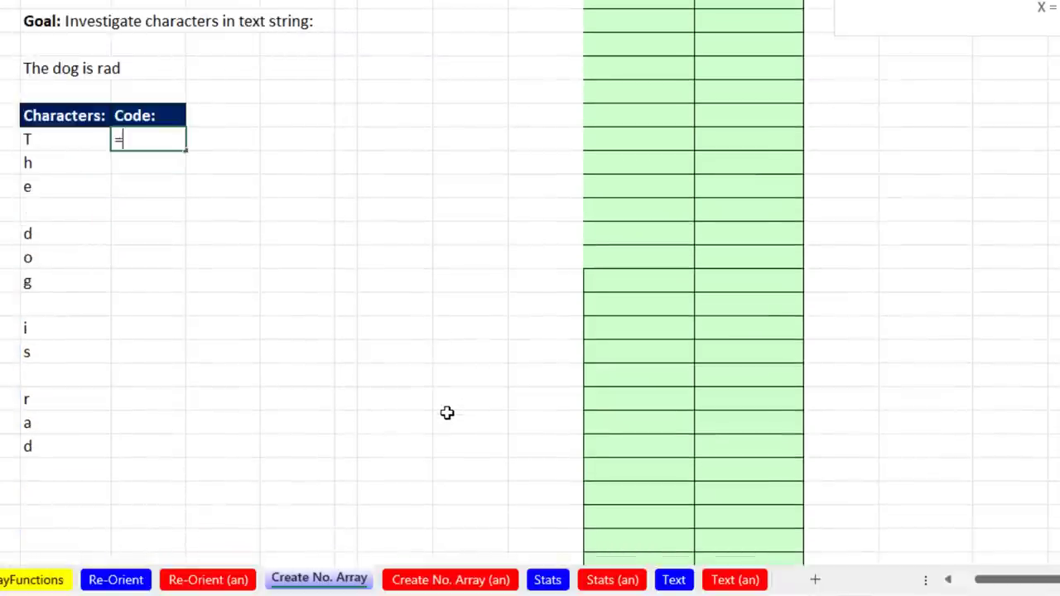
pyautogui.write('=code')
pyautogui.press('Tab')
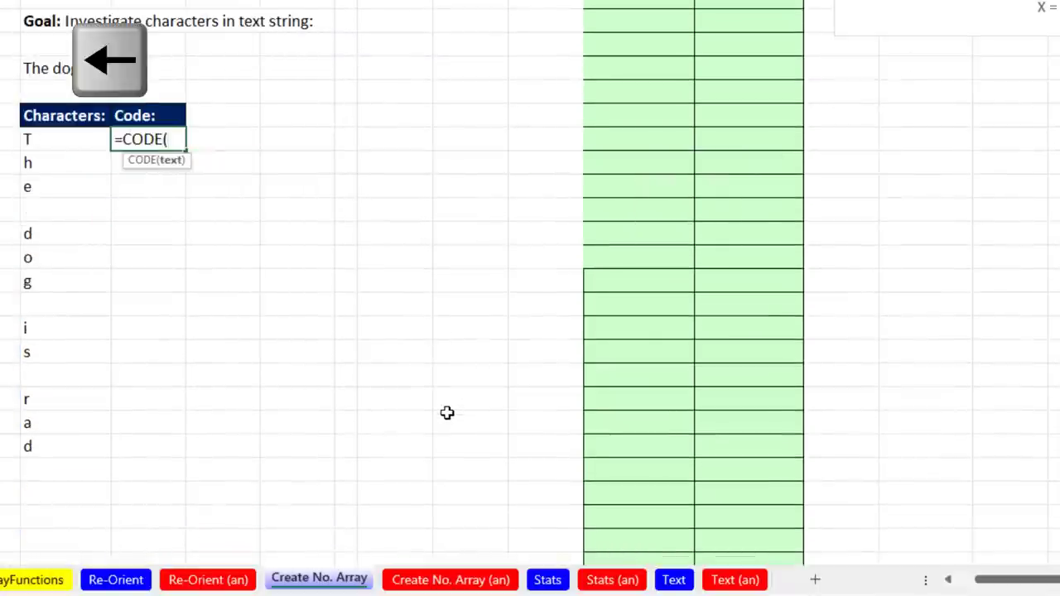
pyautogui.press('Left')
pyautogui.write('#')
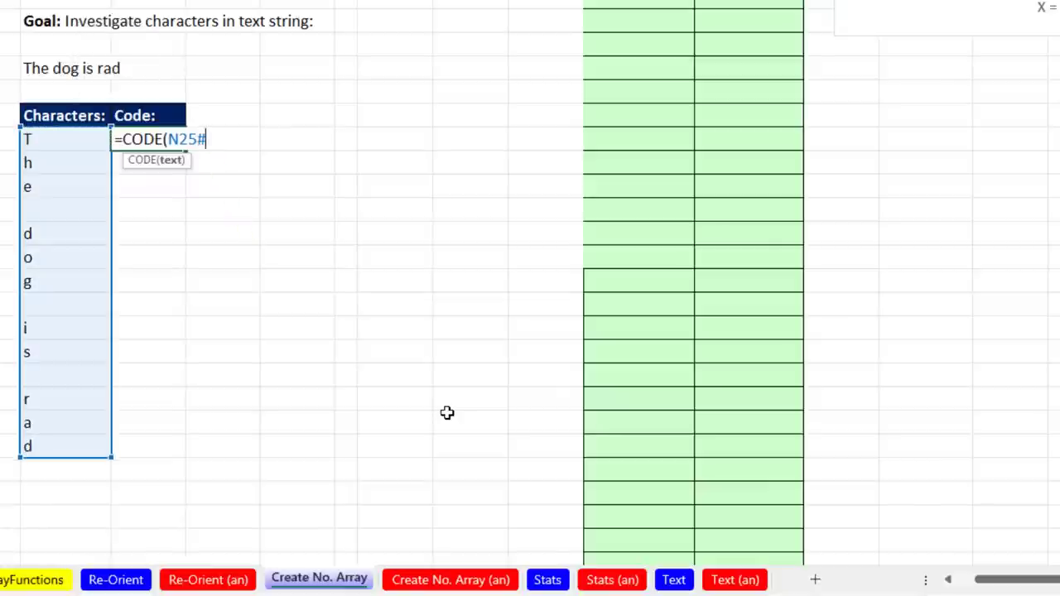
pyautogui.write(')')
pyautogui.hotkey('ctrl', 'Return')
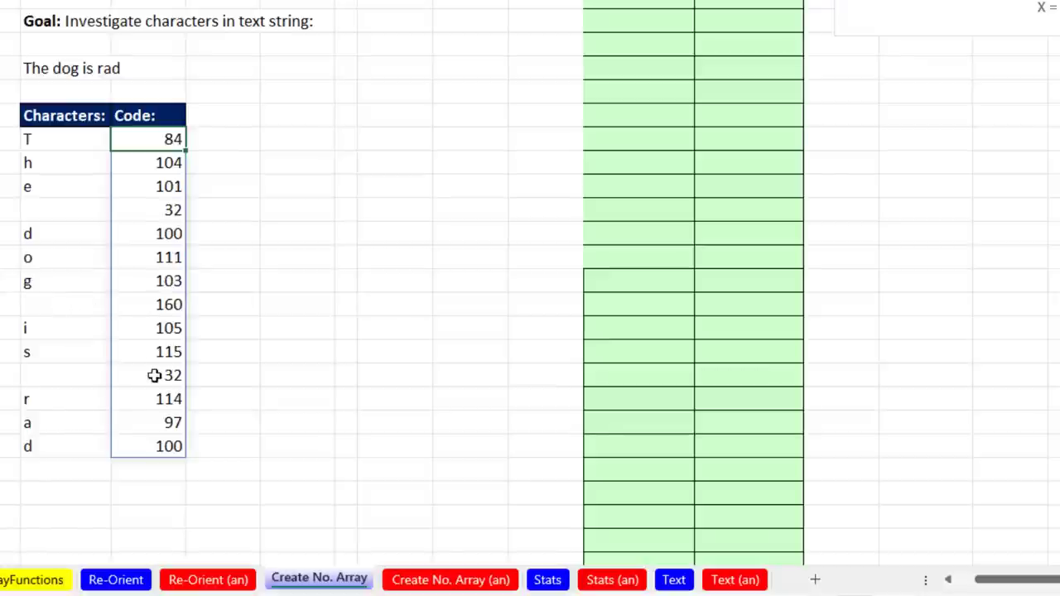
# Examine the MID formula under Characters and the SEQUENCE and CHAR formulas in the ASCII reference table.
pyautogui.scroll(3, 57, 376)
pyautogui.doubleClick(51, 352)
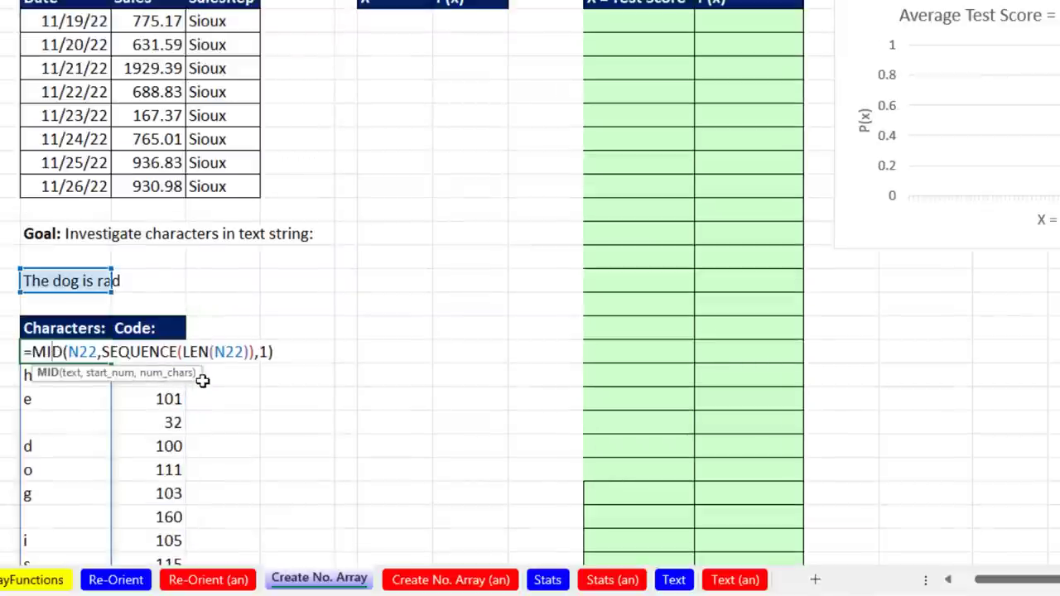
pyautogui.press('Escape')
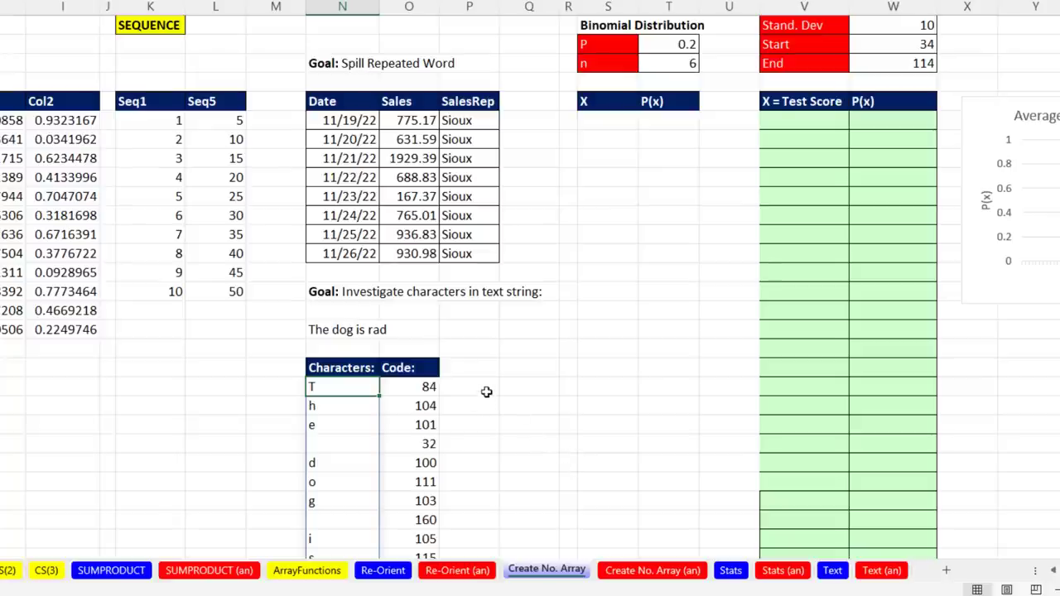
pyautogui.scroll(-10, 487, 392)
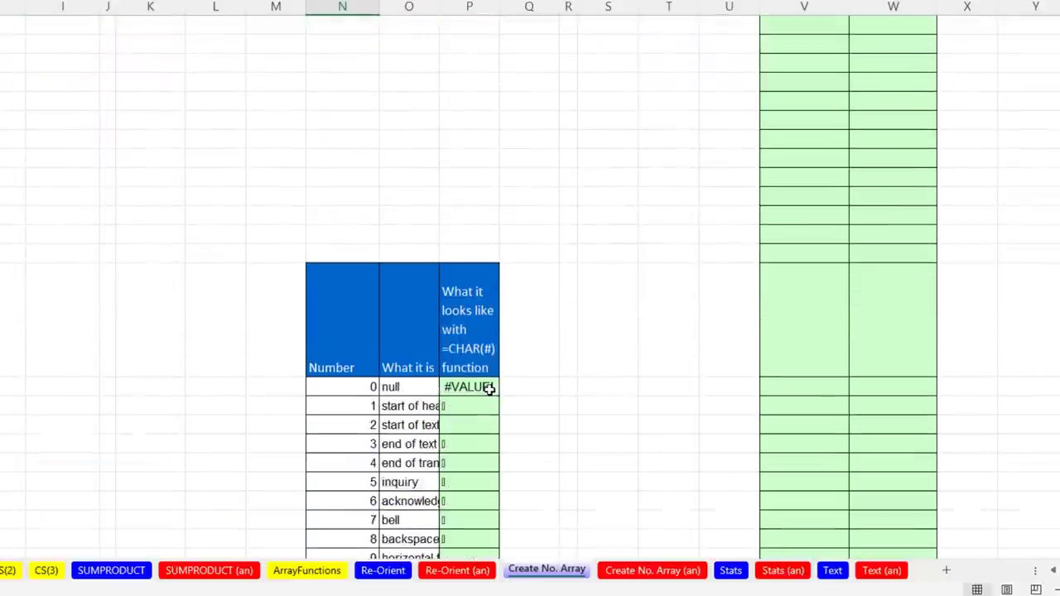
pyautogui.scroll(-2, 489, 390)
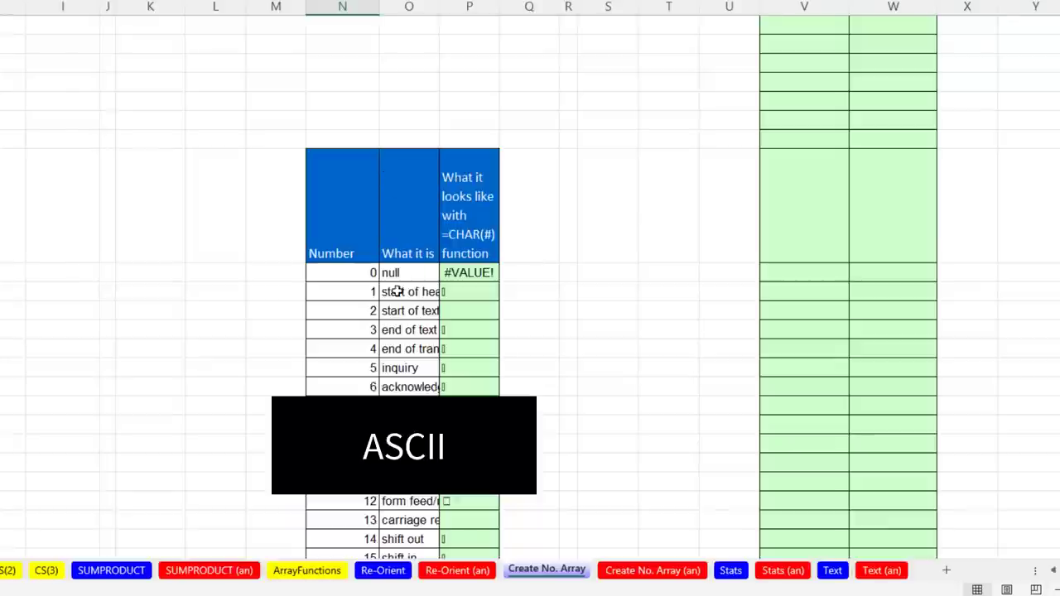
pyautogui.doubleClick(343, 271)
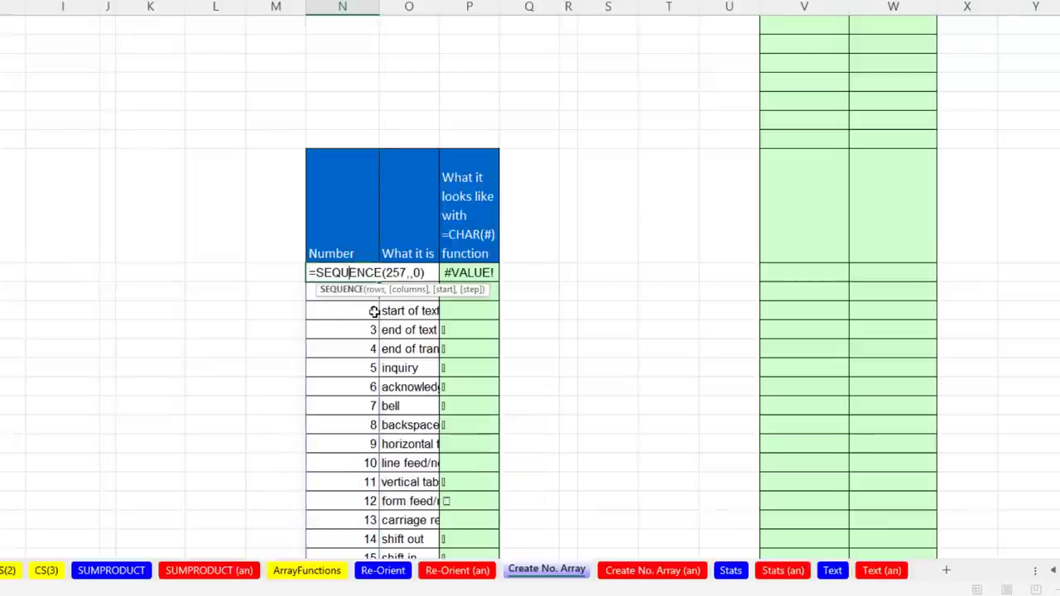
pyautogui.click(485, 274)
pyautogui.doubleClick(485, 274)
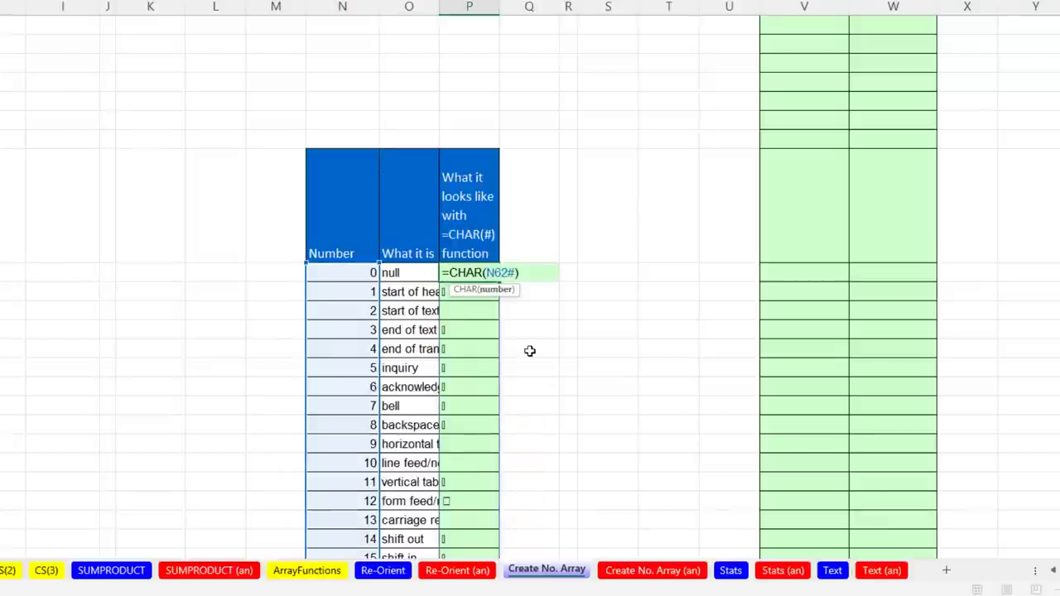
# In S11 under X of the Binomial Distribution table, enter =SEQUENCE(T8+1,,0) to list the possible outcomes starting from zero.
pyautogui.scroll(15, 534, 351)
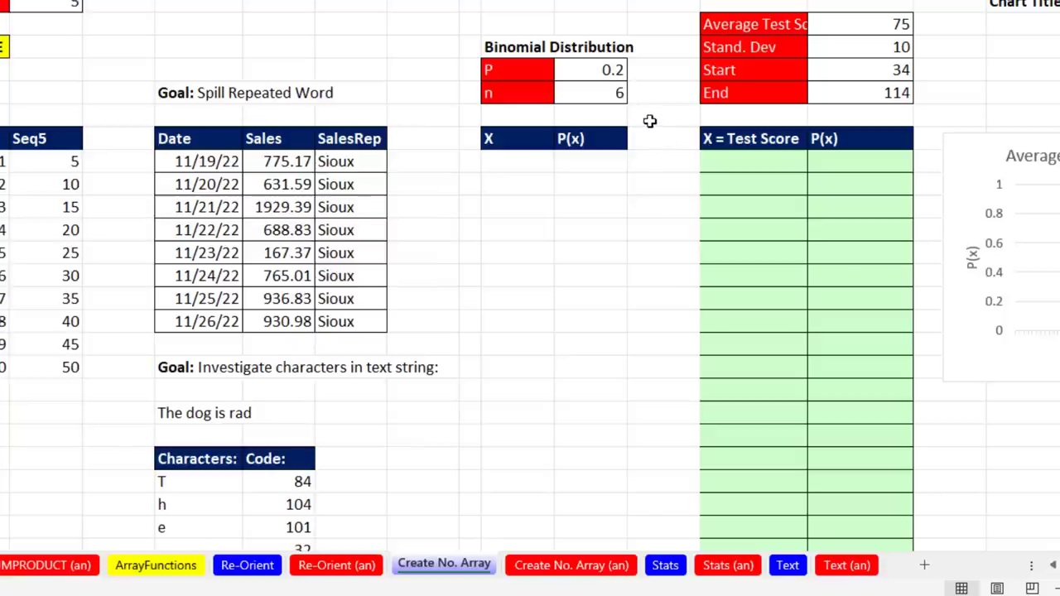
pyautogui.click(537, 164)
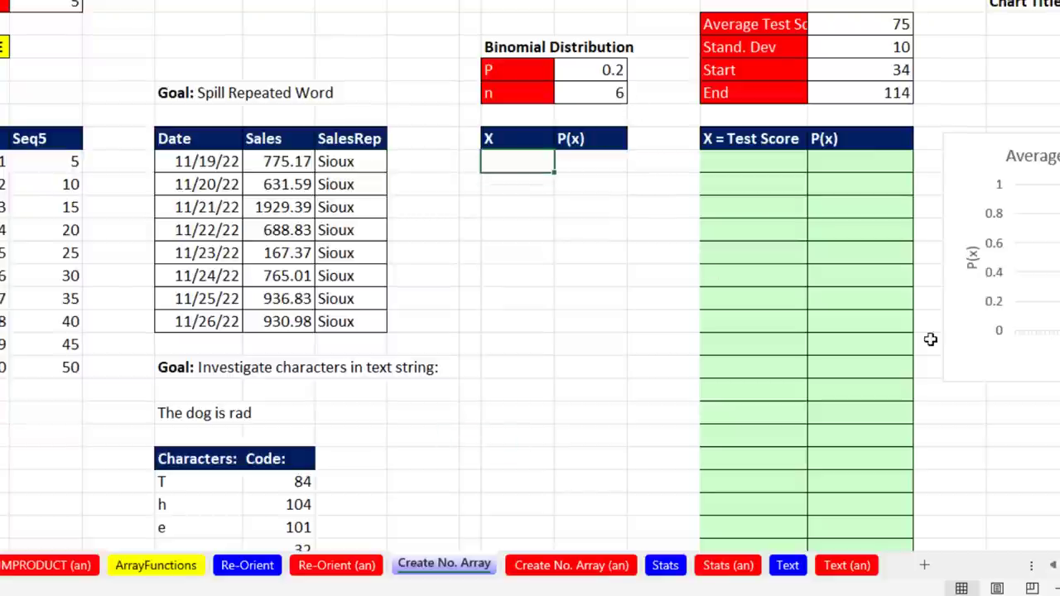
pyautogui.write('=sequence(')
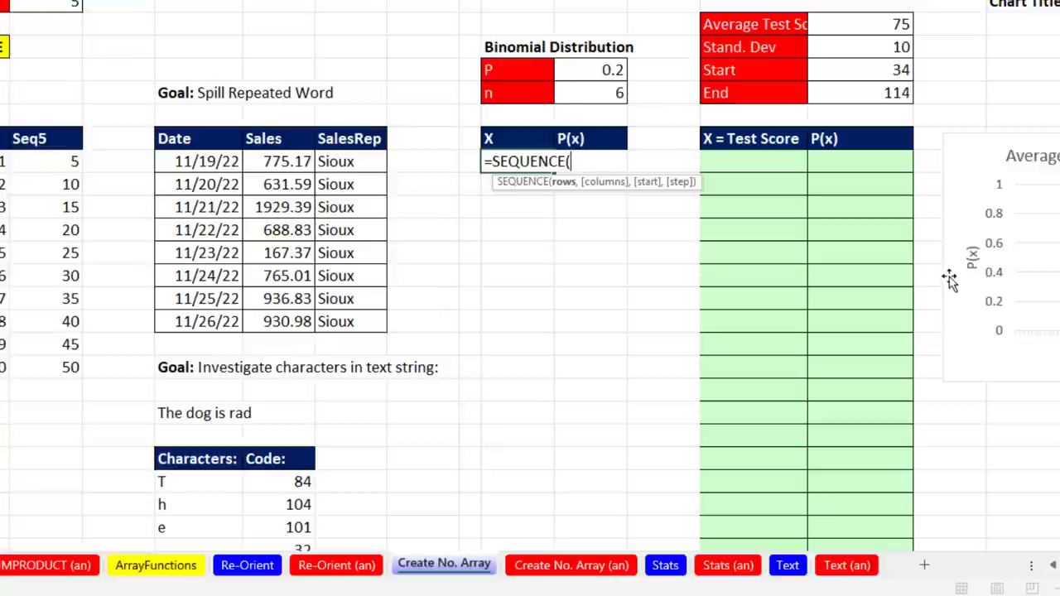
pyautogui.click(584, 91)
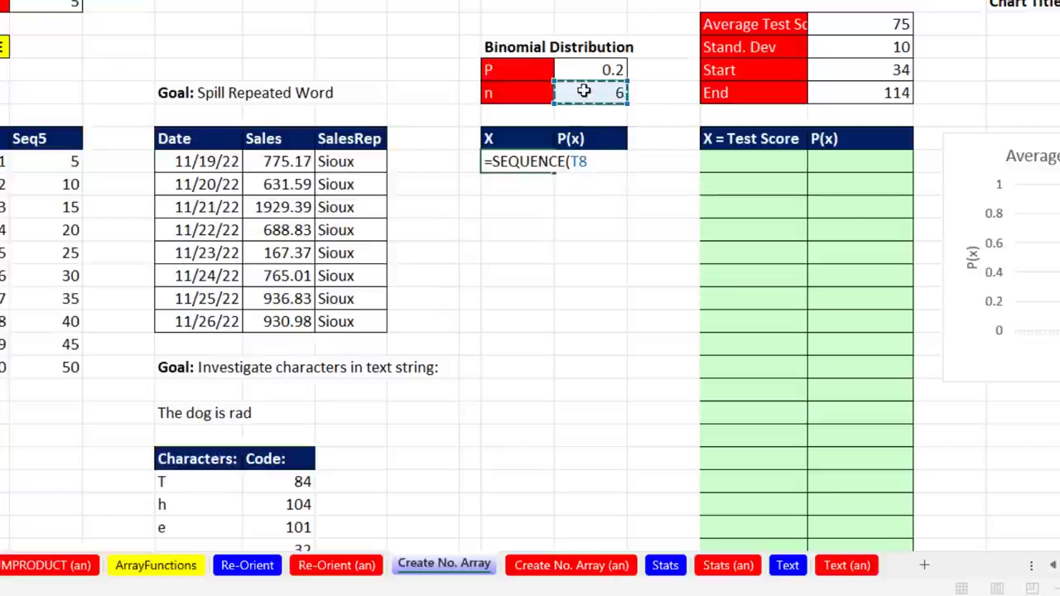
pyautogui.write('+1,')
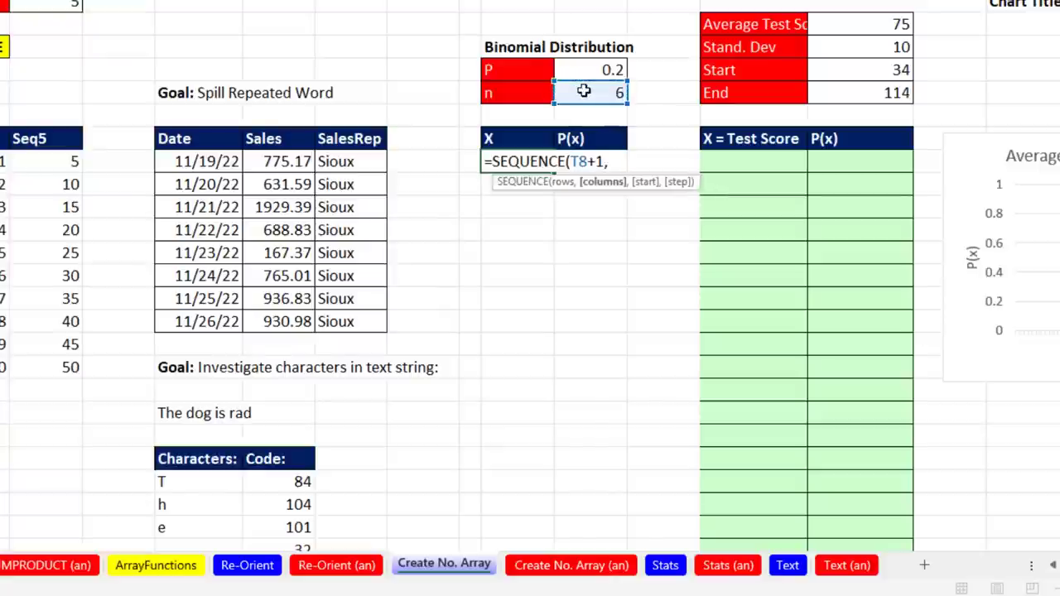
pyautogui.write(',0)')
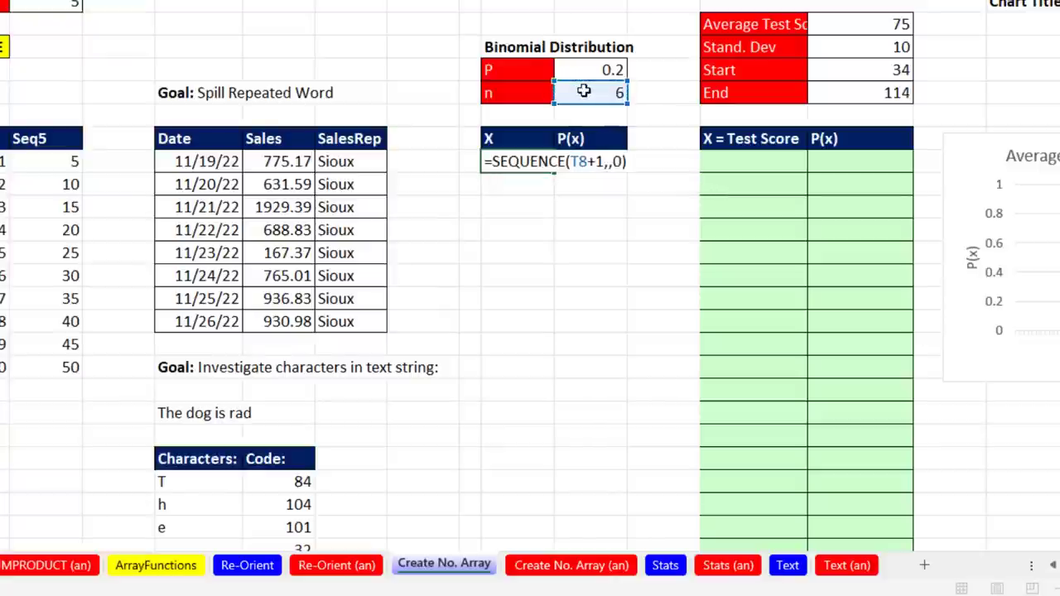
pyautogui.hotkey('ctrl', 'Return')
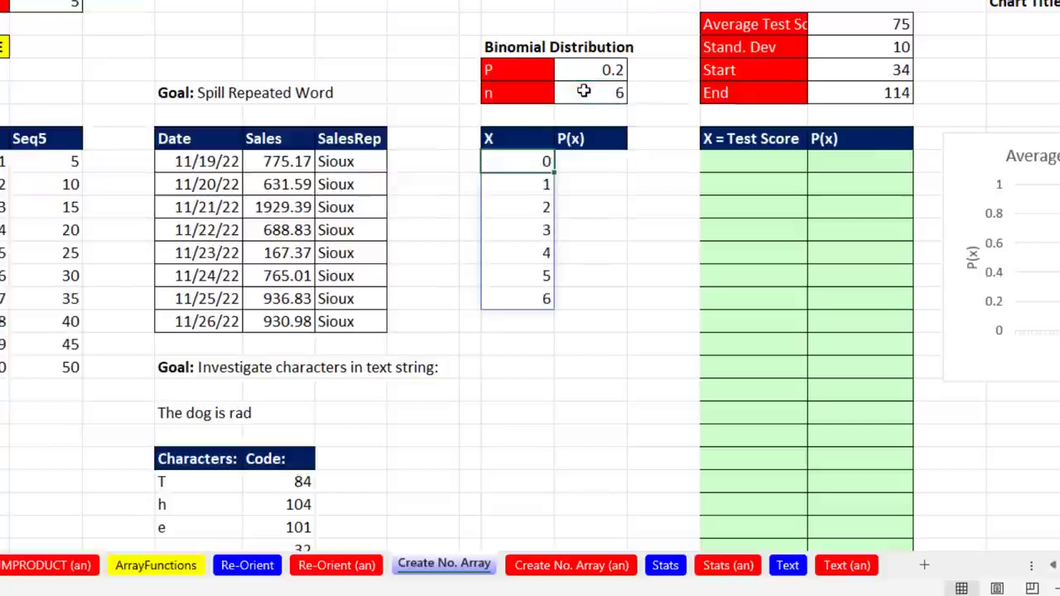
# Set the binomial distribution's n value in T8 to 4.
pyautogui.click(584, 91)
pyautogui.write('4')
pyautogui.hotkey('ctrl', 'Return')
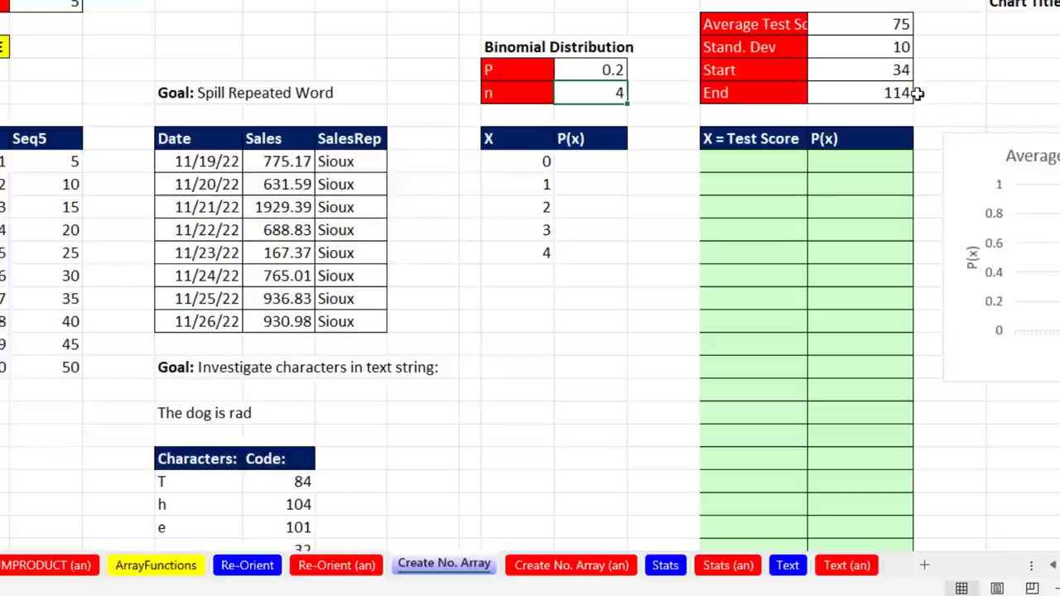
# In V11 under X = Test Score, enter =SEQUENCE(W8-W7+1,,W7) and check both ends of the spilled scores.
pyautogui.click(792, 165)
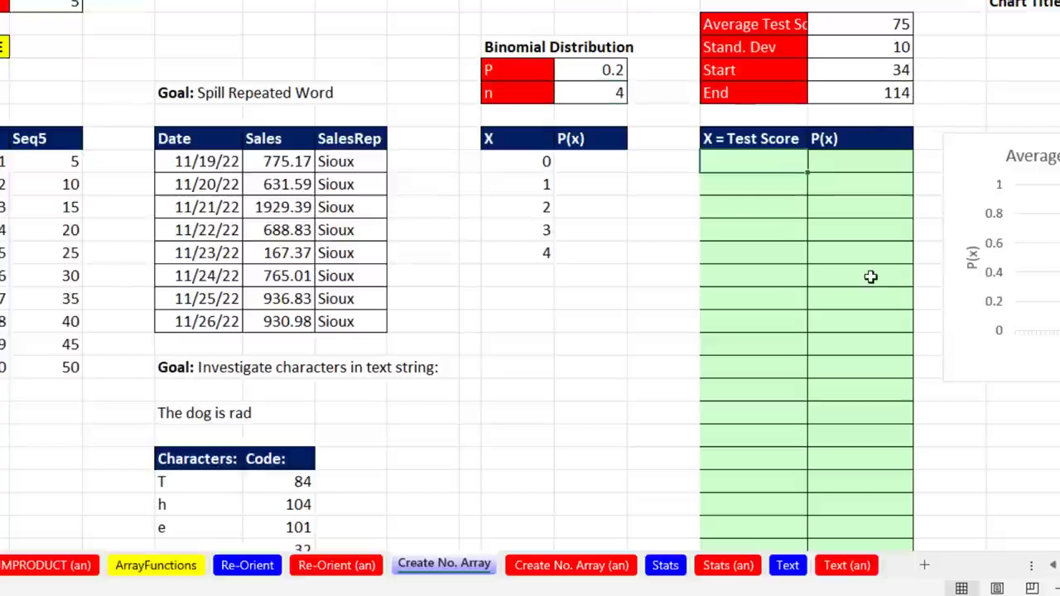
pyautogui.write('=seq')
pyautogui.press('Tab')
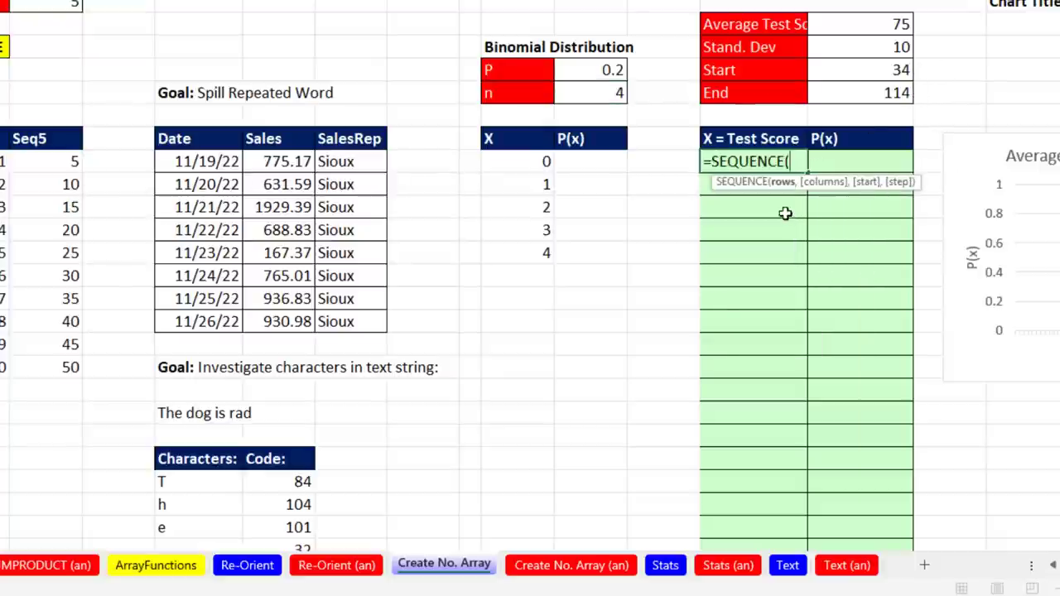
pyautogui.click(873, 94)
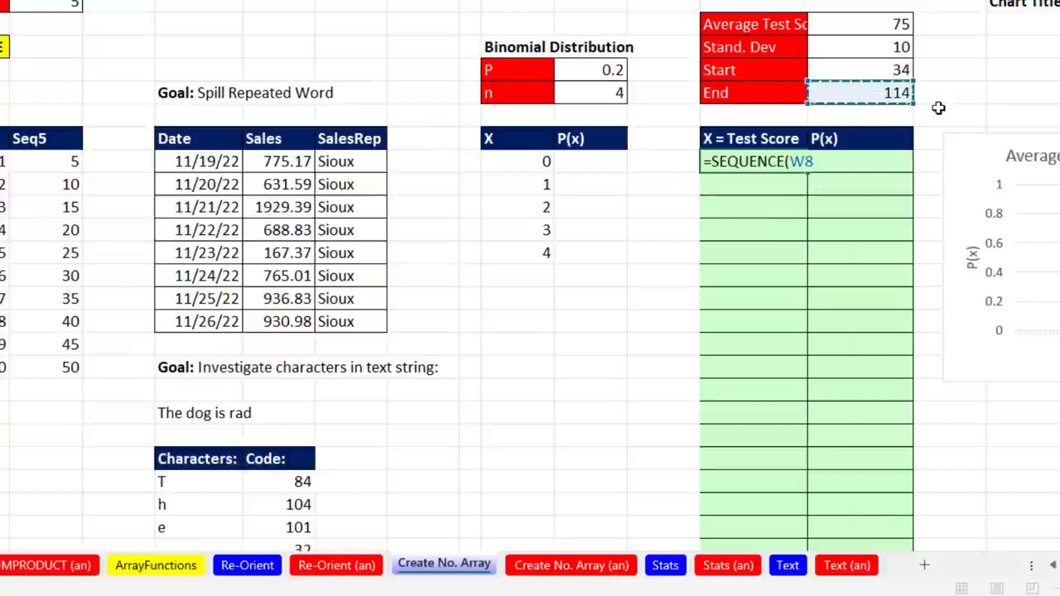
pyautogui.write('-')
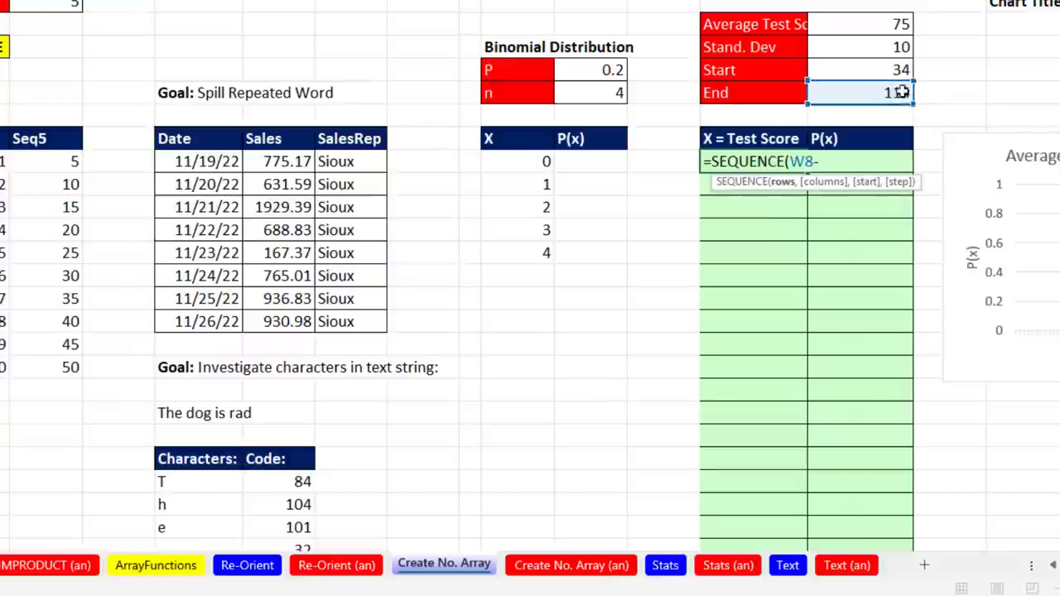
pyautogui.click(869, 73)
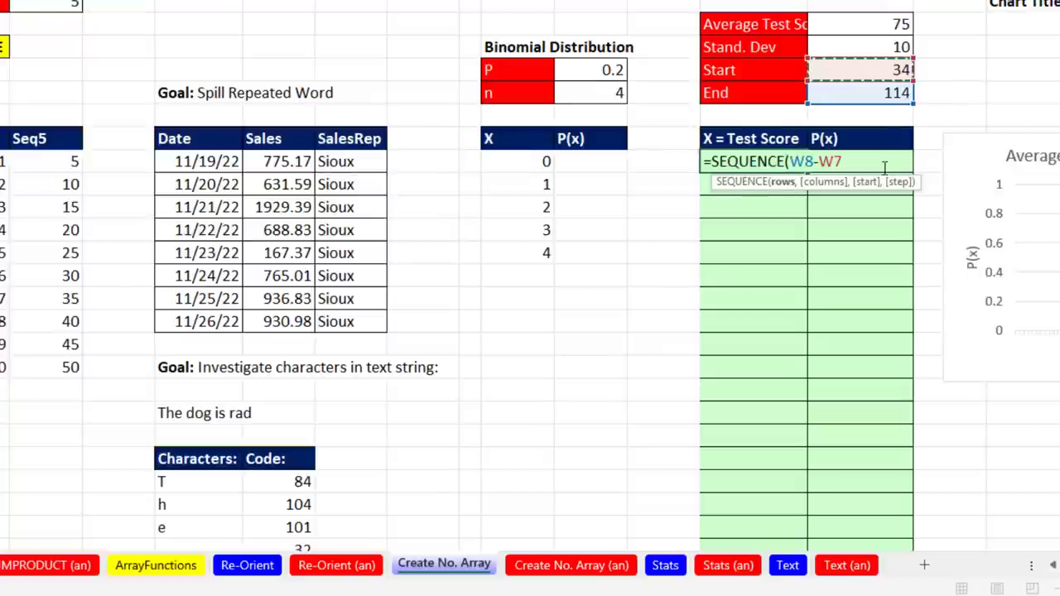
pyautogui.write('+1,,')
pyautogui.click(866, 73)
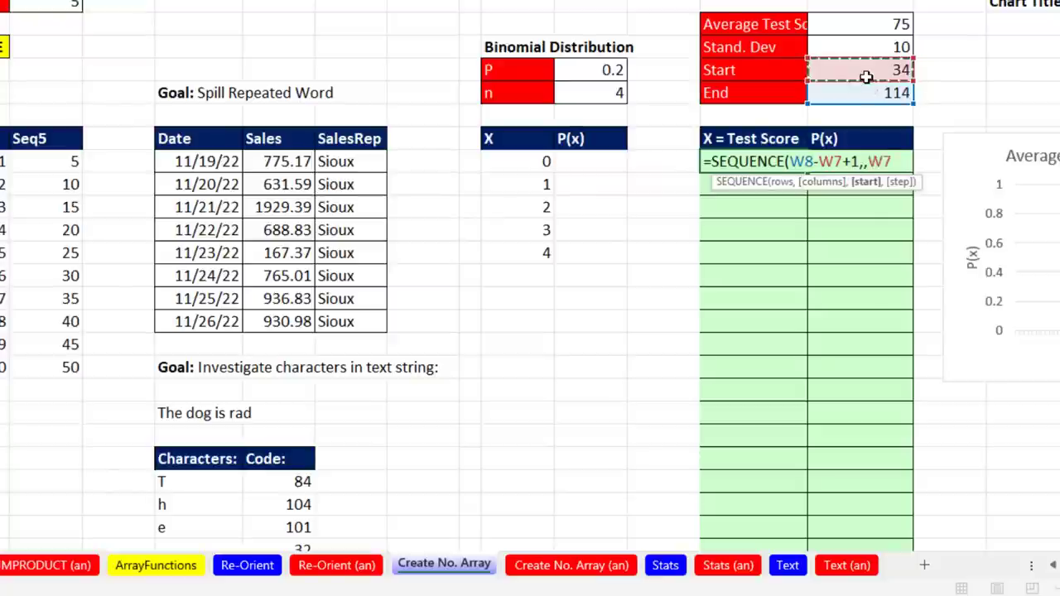
pyautogui.write(')')
pyautogui.hotkey('ctrl', 'Return')
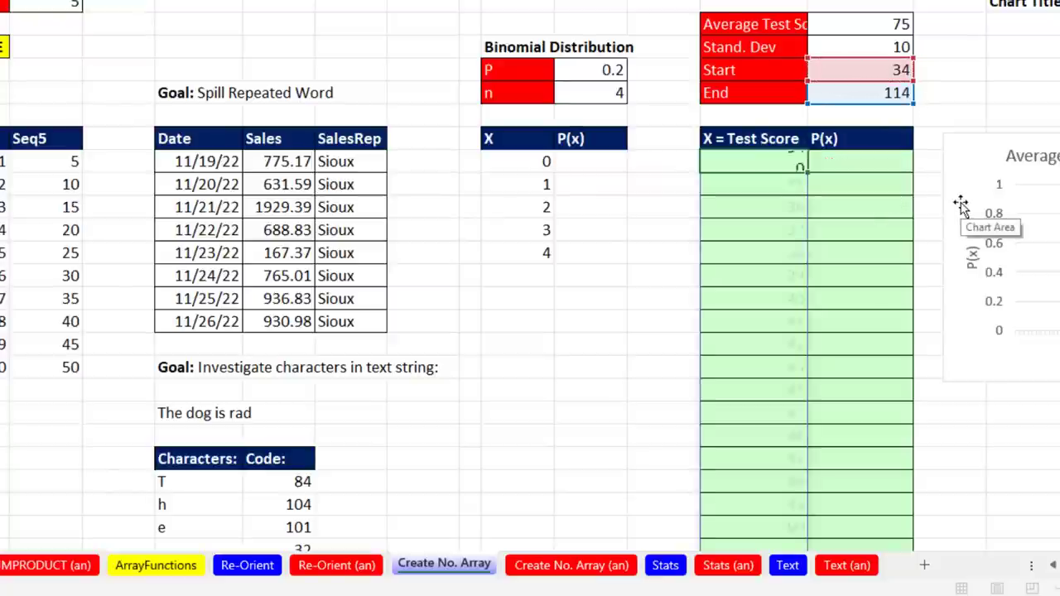
pyautogui.hotkey('ctrl', 'Down')
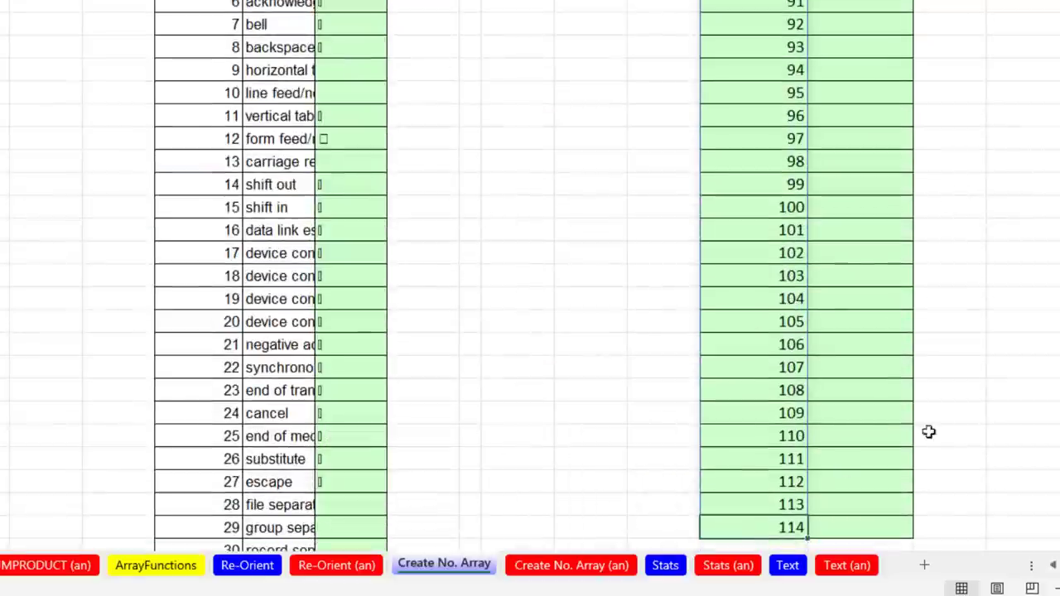
pyautogui.hotkey('ctrl', 'Up')
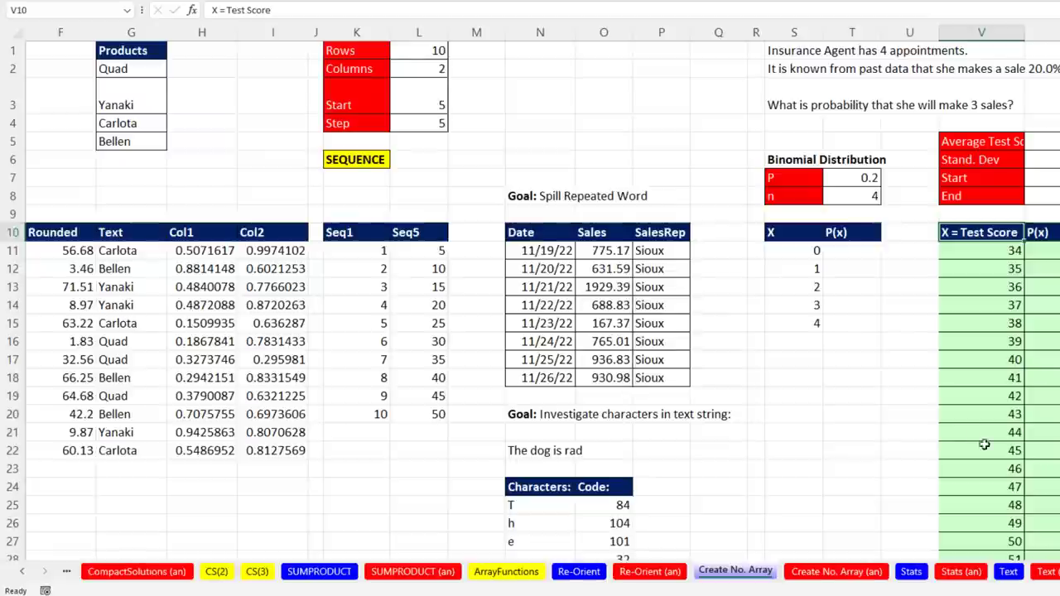
# Review the formulas in the first cells of the X = Test Score, SalesRep and Text columns without changing them.
pyautogui.click(964, 253)
pyautogui.press('F2')
pyautogui.press('Escape')
pyautogui.doubleClick(667, 251)
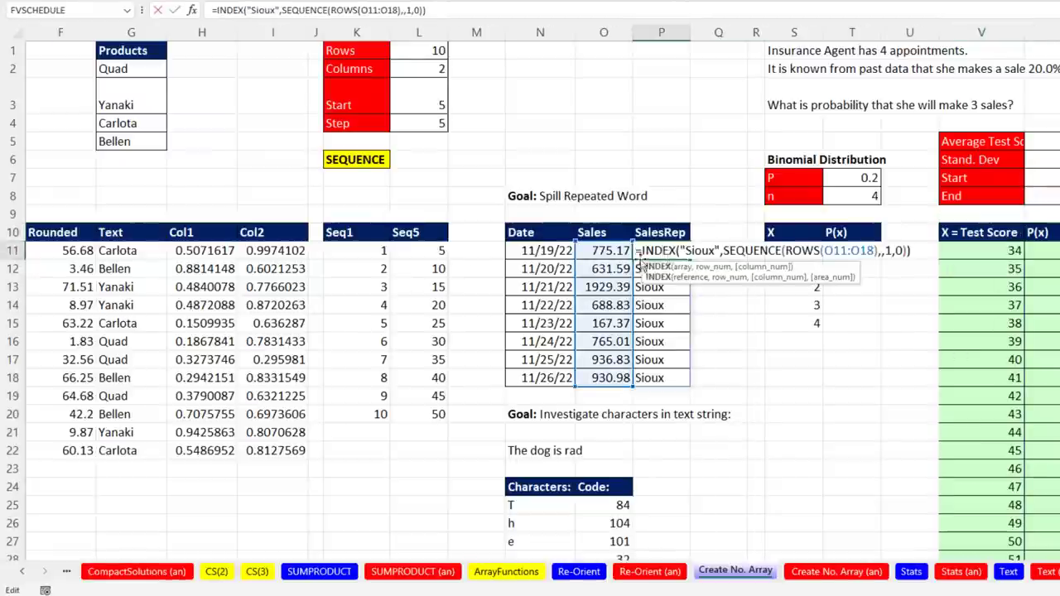
pyautogui.press('Escape')
pyautogui.doubleClick(137, 252)
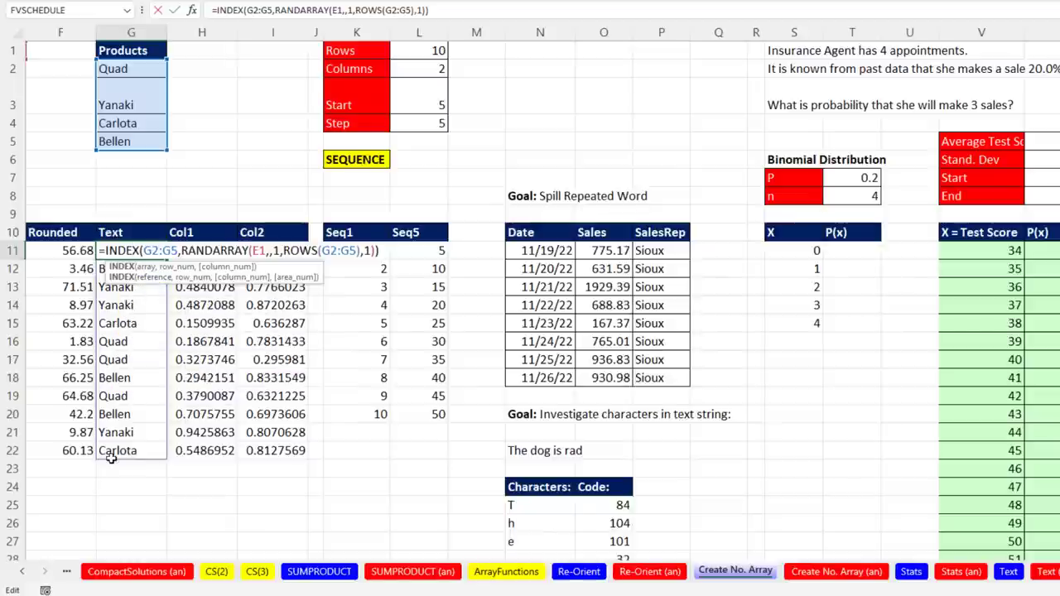
pyautogui.press('Escape')
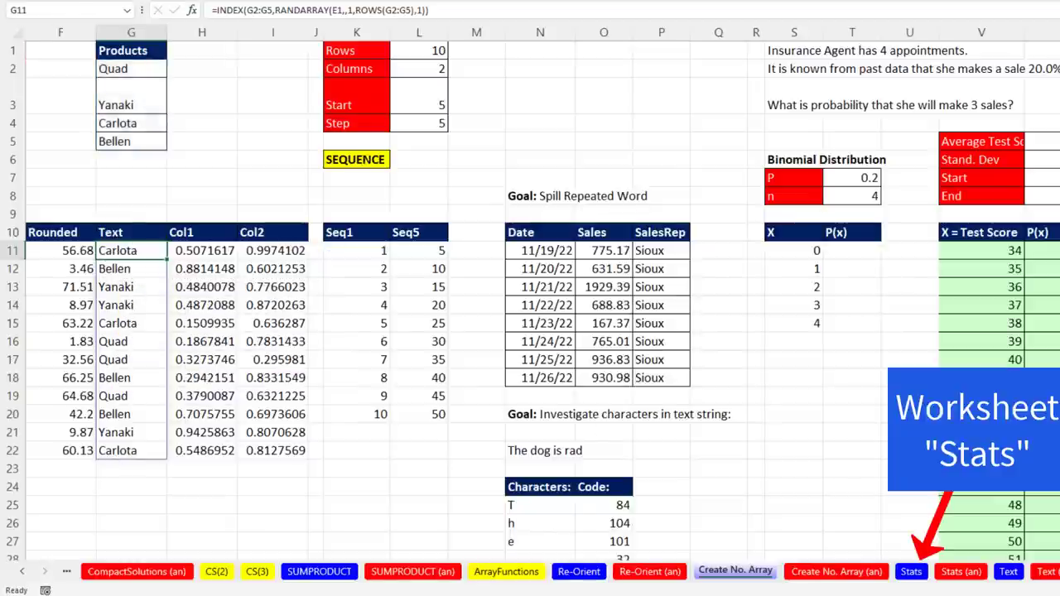
# Open the Stats worksheet and examine the upper limits for sales beside the Frequency column.
pyautogui.click(912, 572)
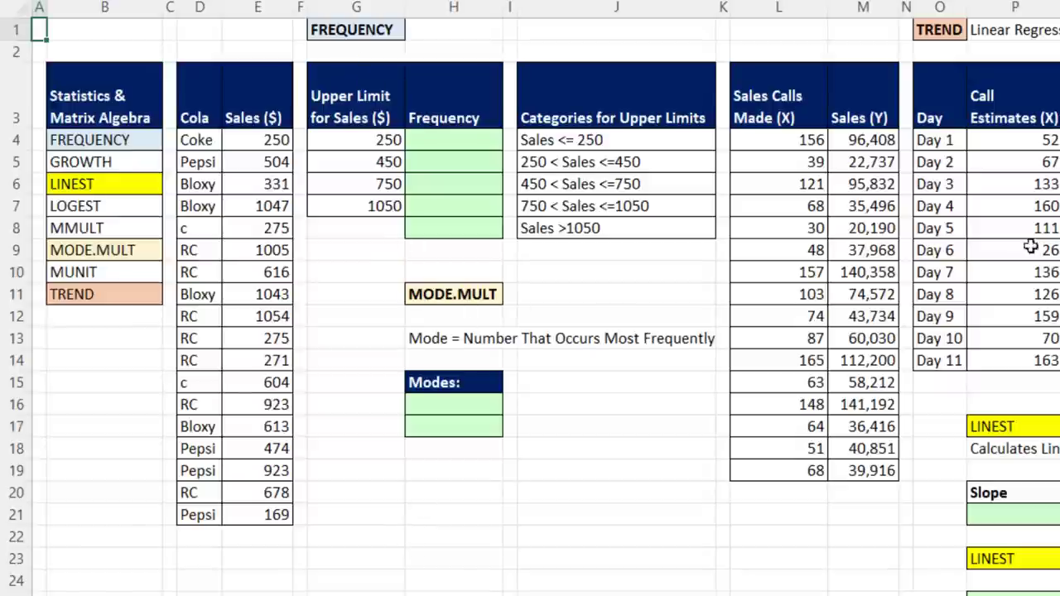
pyautogui.click(429, 142)
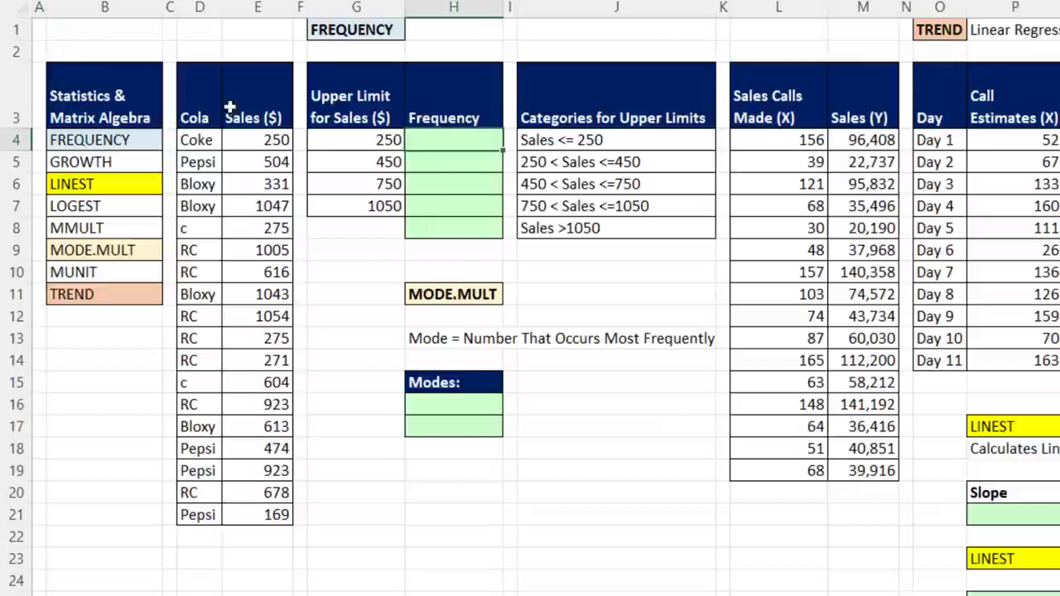
pyautogui.click(349, 144)
pyautogui.click(353, 168)
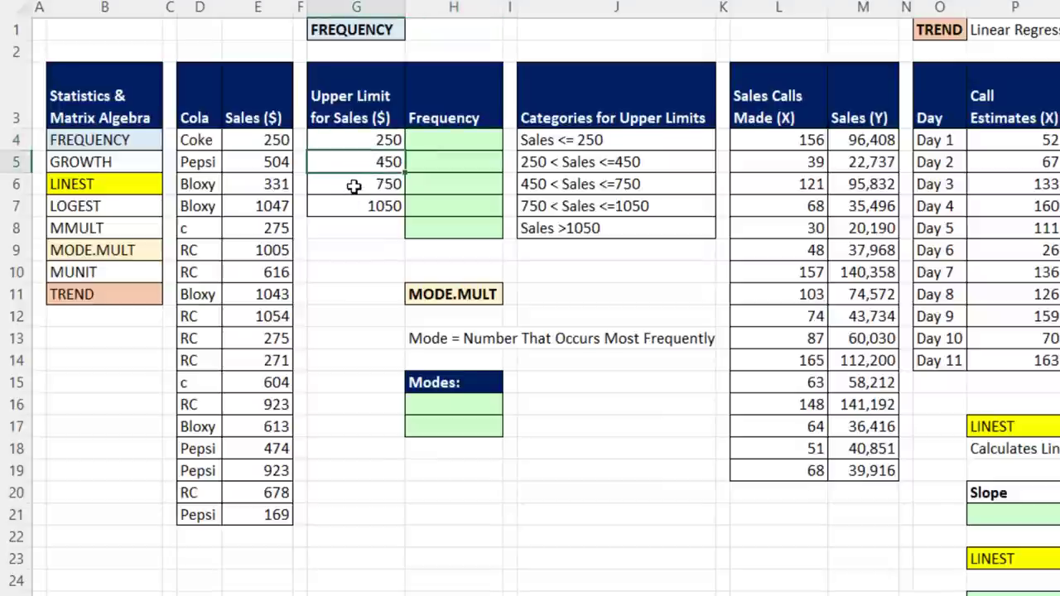
pyautogui.click(355, 183)
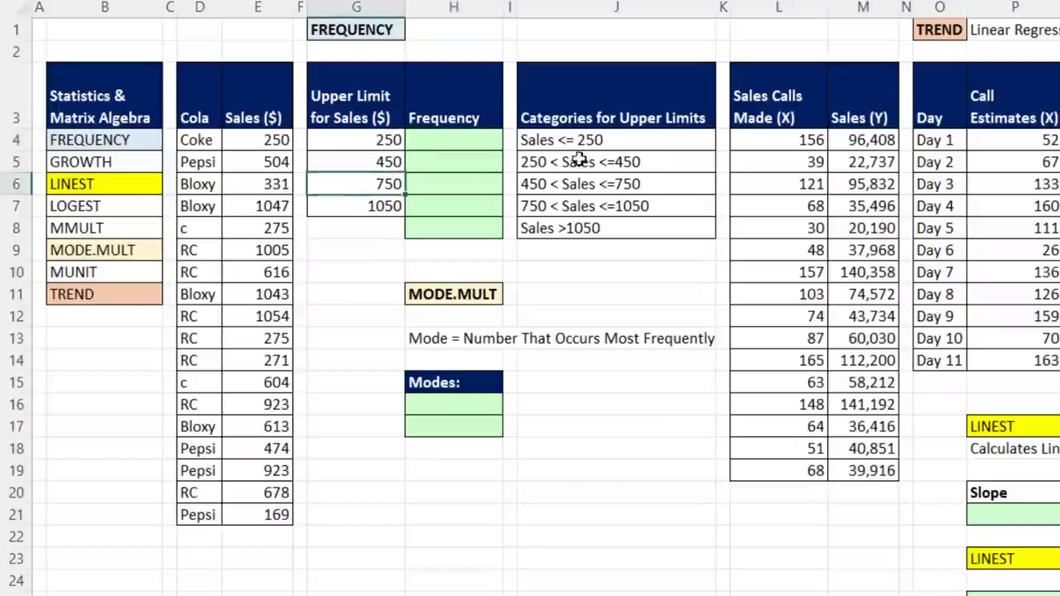
# In H4 under Frequency, enter =FREQUENCY(E4:E21,G4:G7) to count the sales in each category, and check the last count.
pyautogui.click(447, 141)
pyautogui.click(447, 141)
pyautogui.write('=fre')
pyautogui.press('Tab')
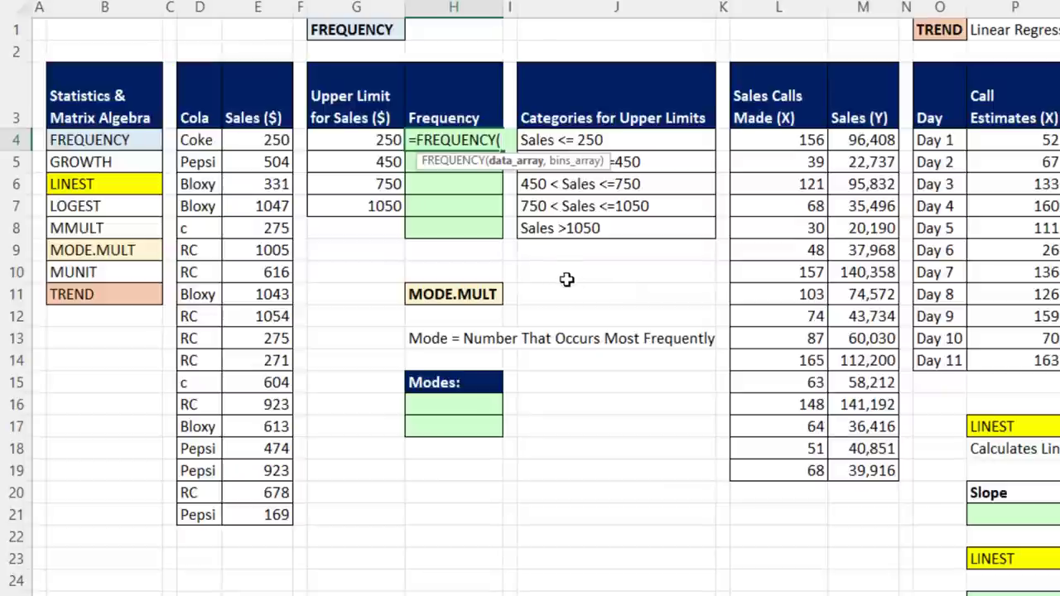
pyautogui.click(508, 166)
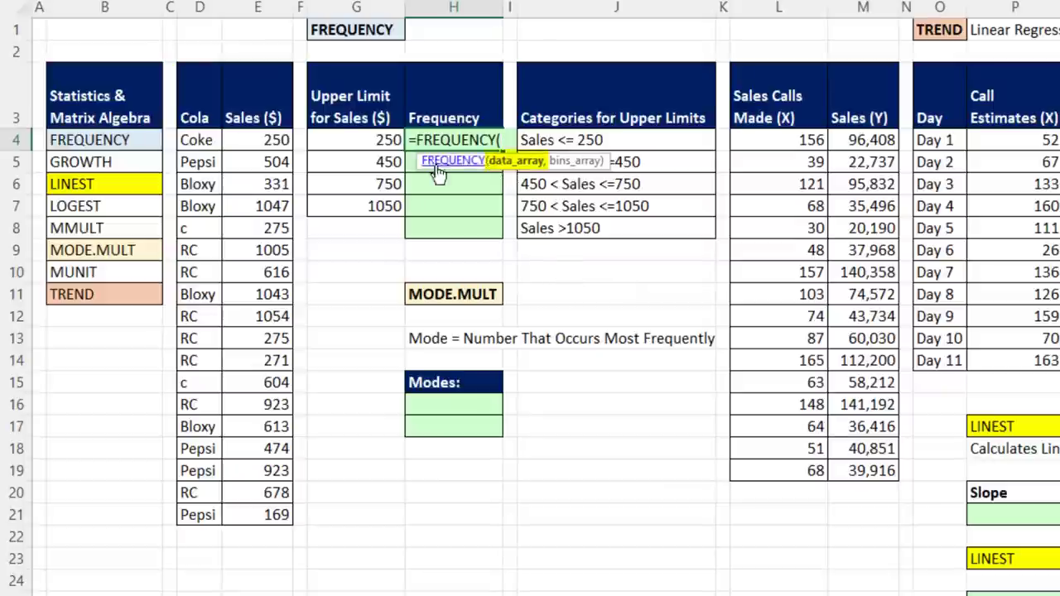
pyautogui.moveTo(276, 140); pyautogui.dragTo(260, 511)
pyautogui.write(',')
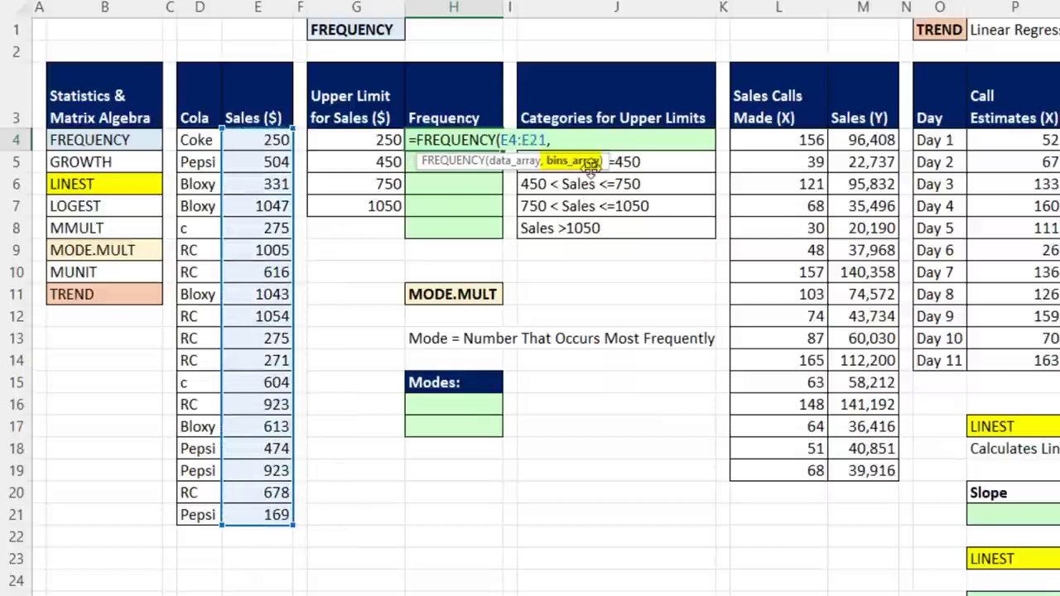
pyautogui.moveTo(348, 143); pyautogui.dragTo(348, 206)
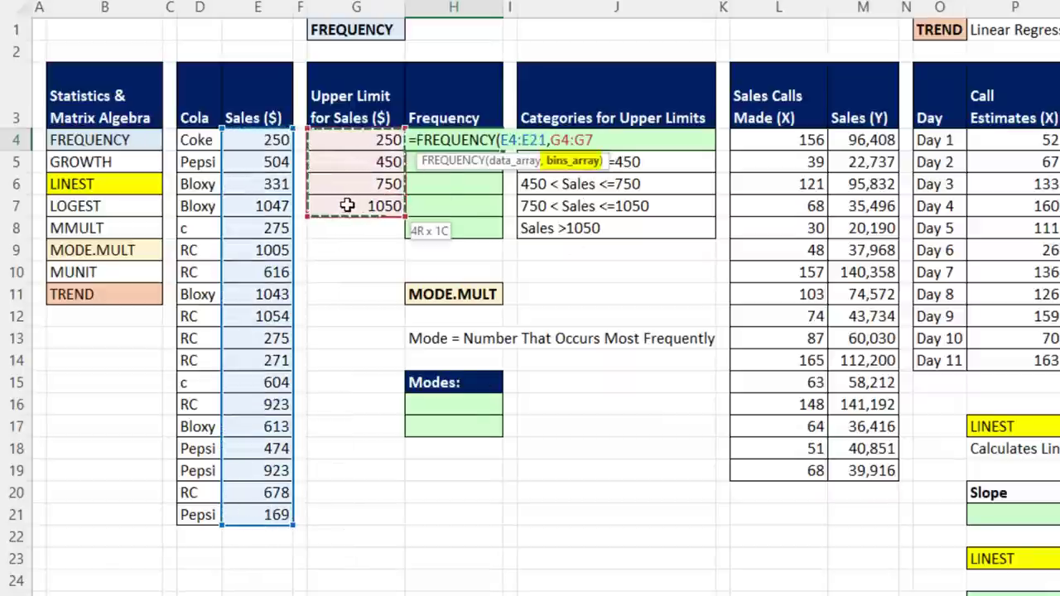
pyautogui.hotkey('ctrl', 'shift', 'Return')
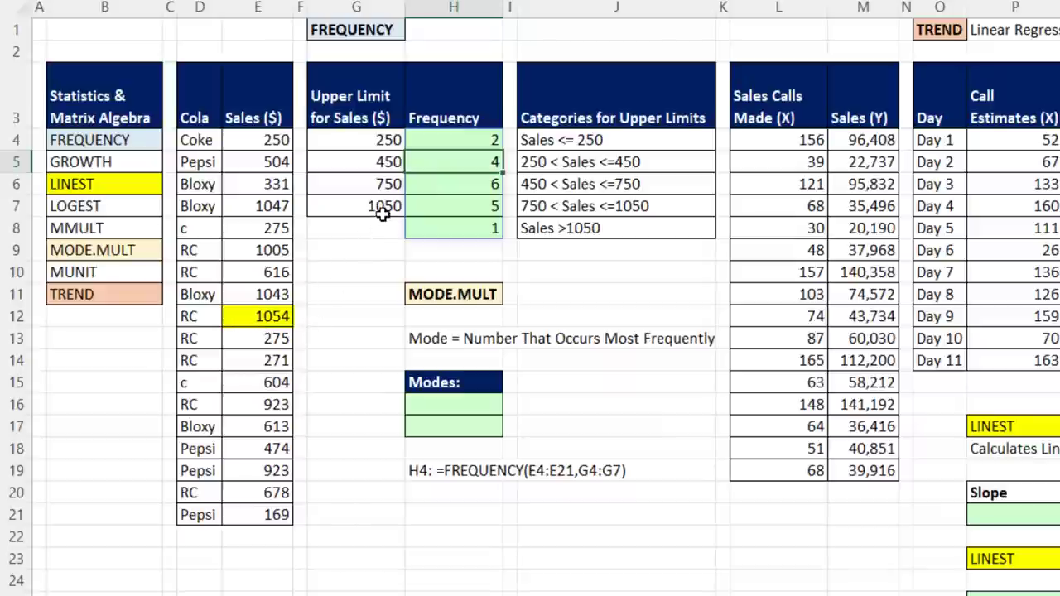
pyautogui.click(445, 230)
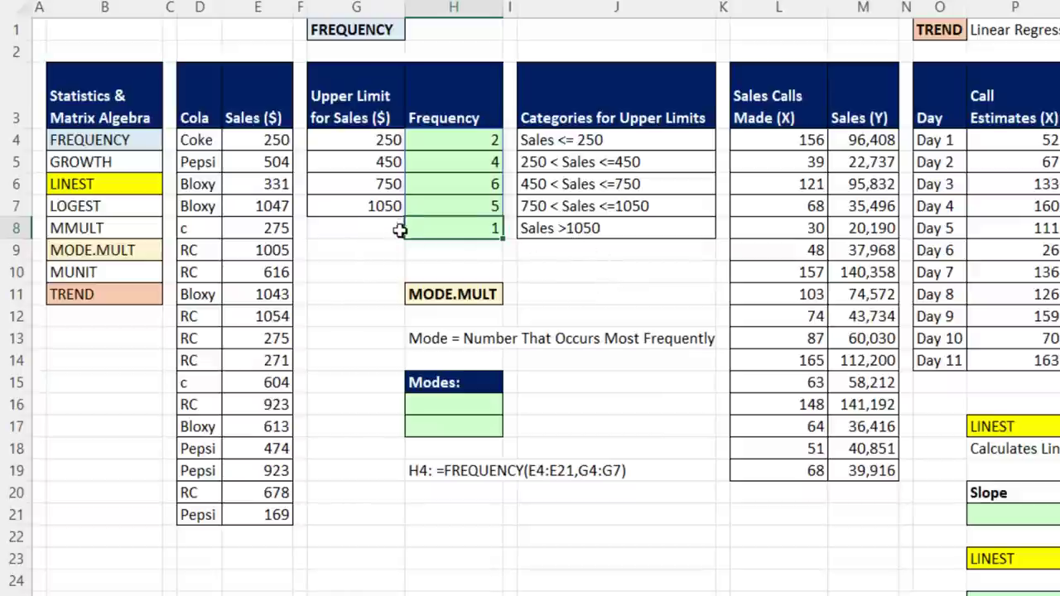
# In H16 under Modes, enter =MODE.MULT(E4:E21) to list the most frequent sales amounts.
pyautogui.click(447, 405)
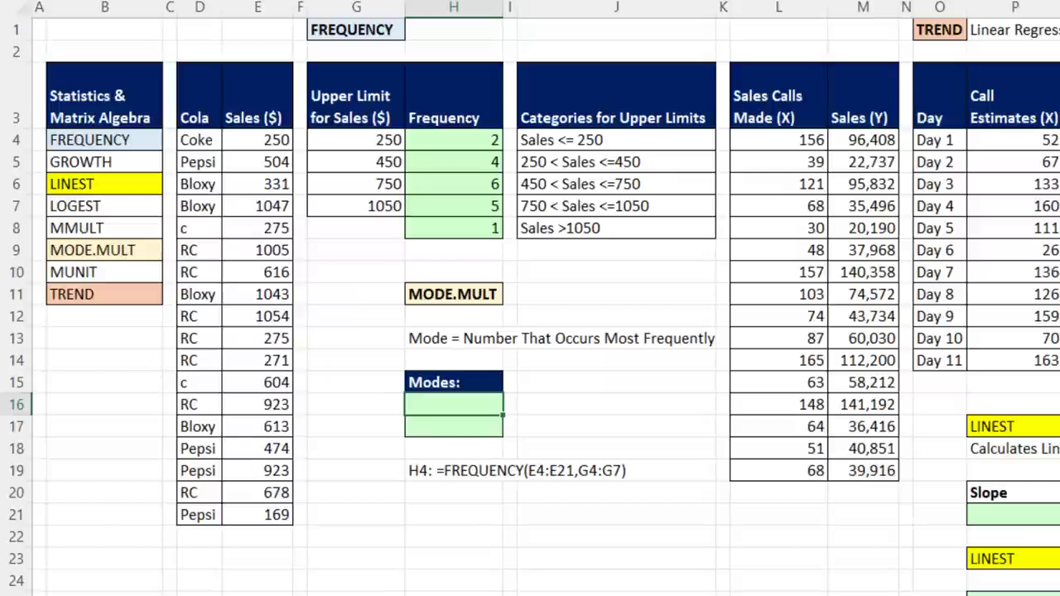
pyautogui.write('=mode')
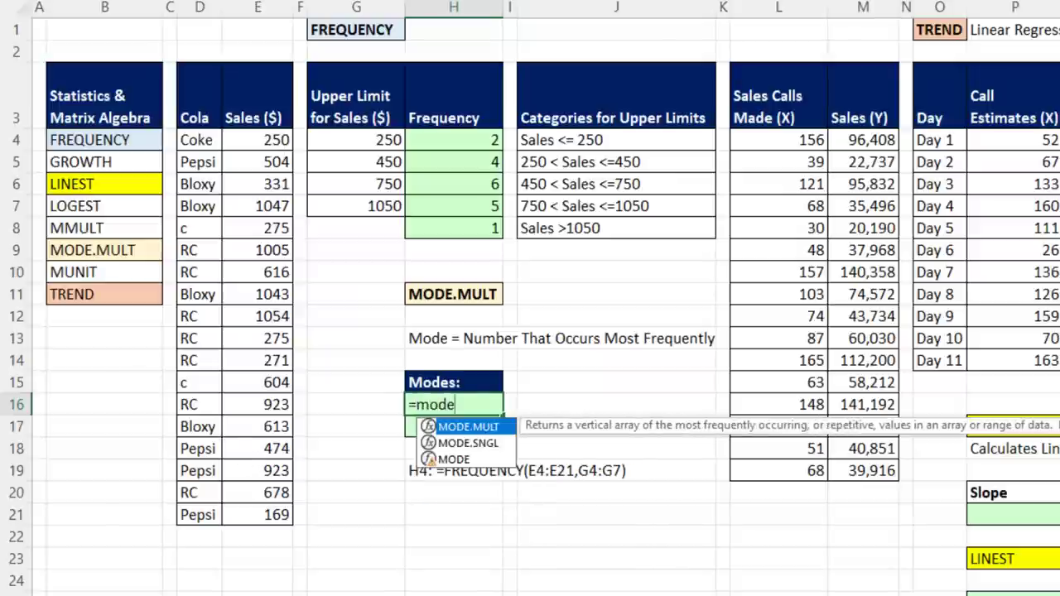
pyautogui.press('Tab')
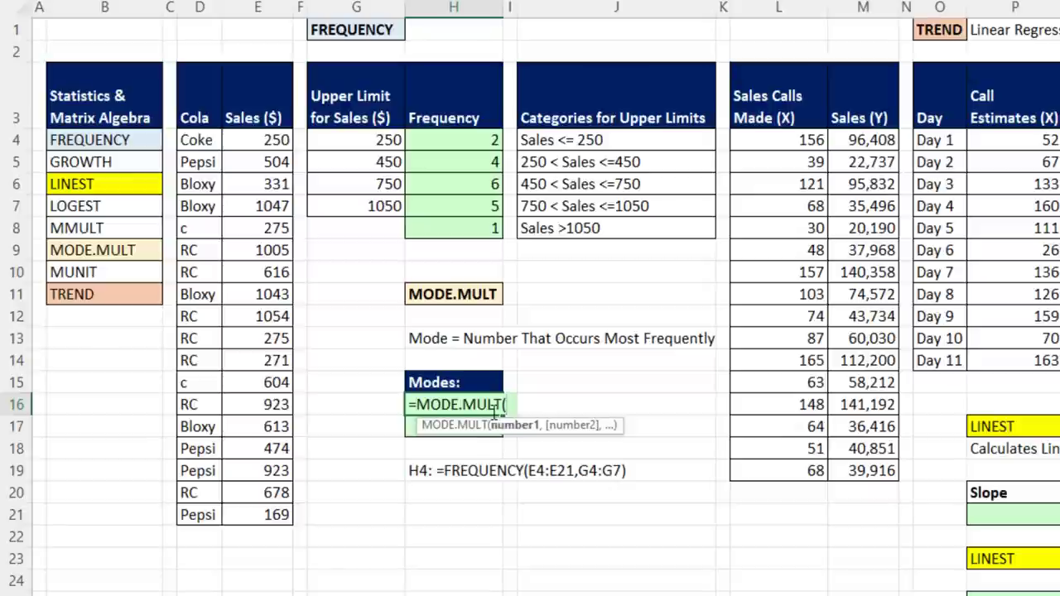
pyautogui.moveTo(248, 141); pyautogui.dragTo(257, 514)
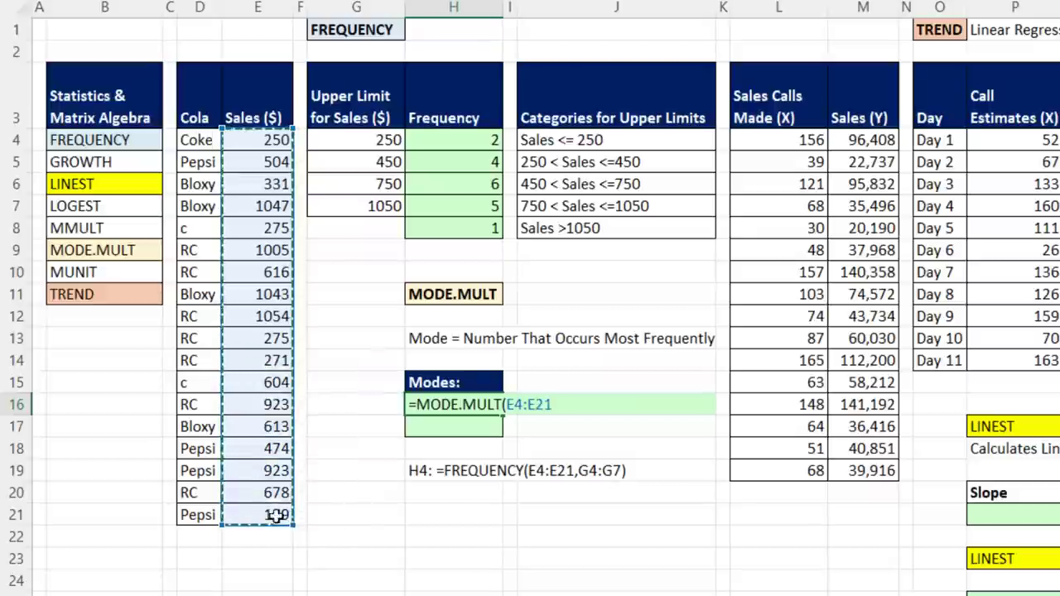
pyautogui.write(')')
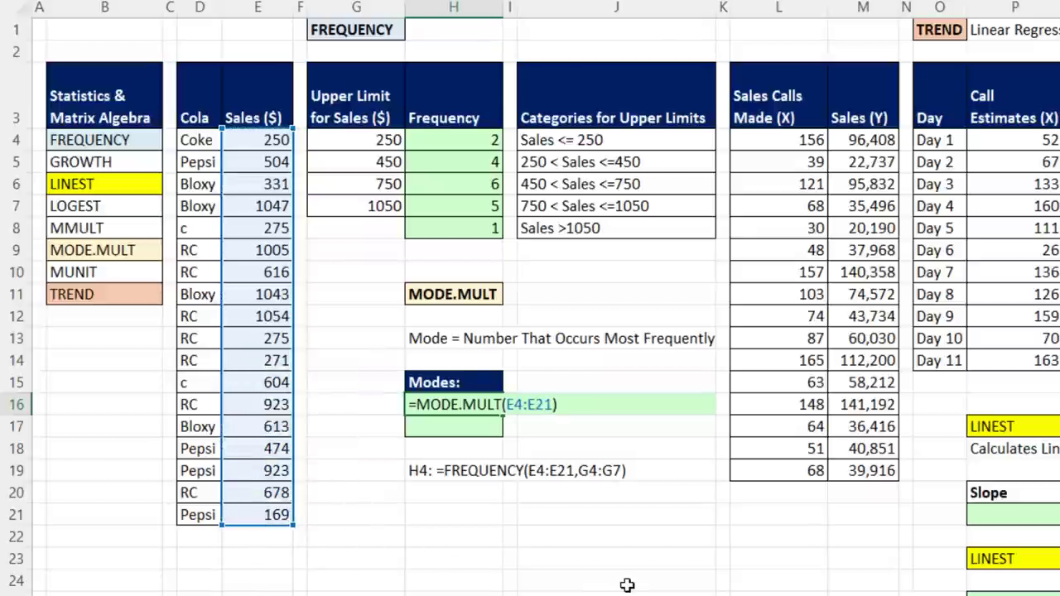
pyautogui.hotkey('ctrl', 'Return')
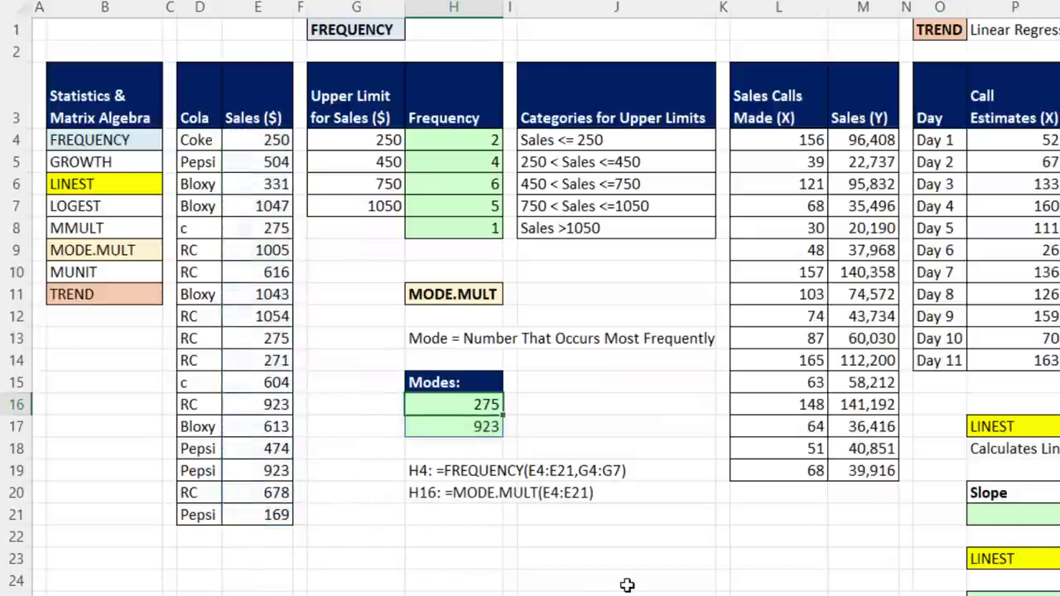
# Select the repeated amounts in the Sales ($) column to verify the two modes.
pyautogui.click(244, 332)
pyautogui.keyDown('ctrl'); pyautogui.click(269, 229); pyautogui.keyUp('ctrl')
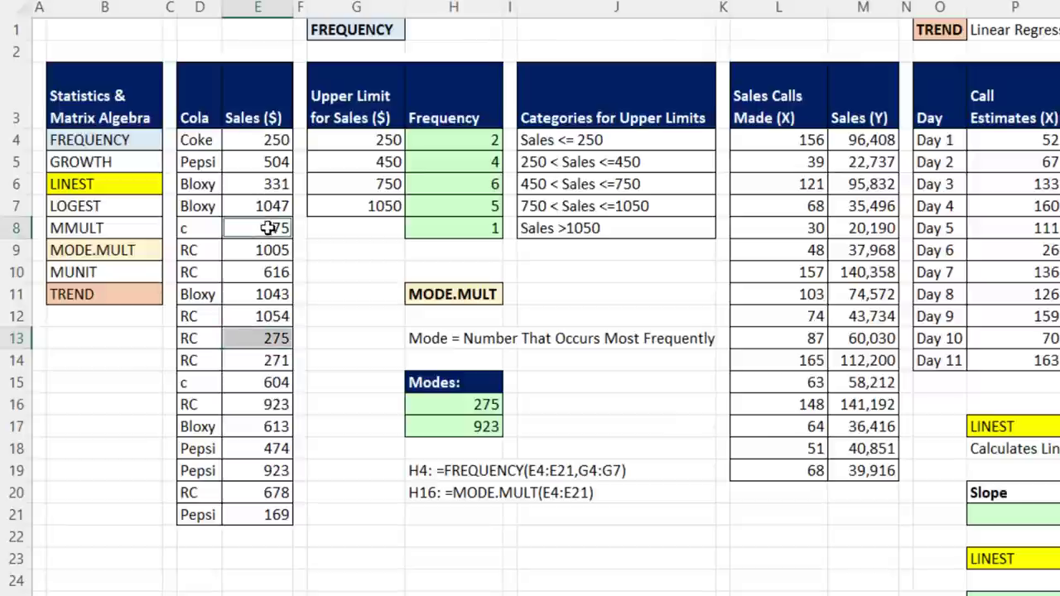
pyautogui.keyDown('ctrl'); pyautogui.click(282, 472); pyautogui.keyUp('ctrl')
pyautogui.keyDown('ctrl'); pyautogui.click(276, 406); pyautogui.keyUp('ctrl')
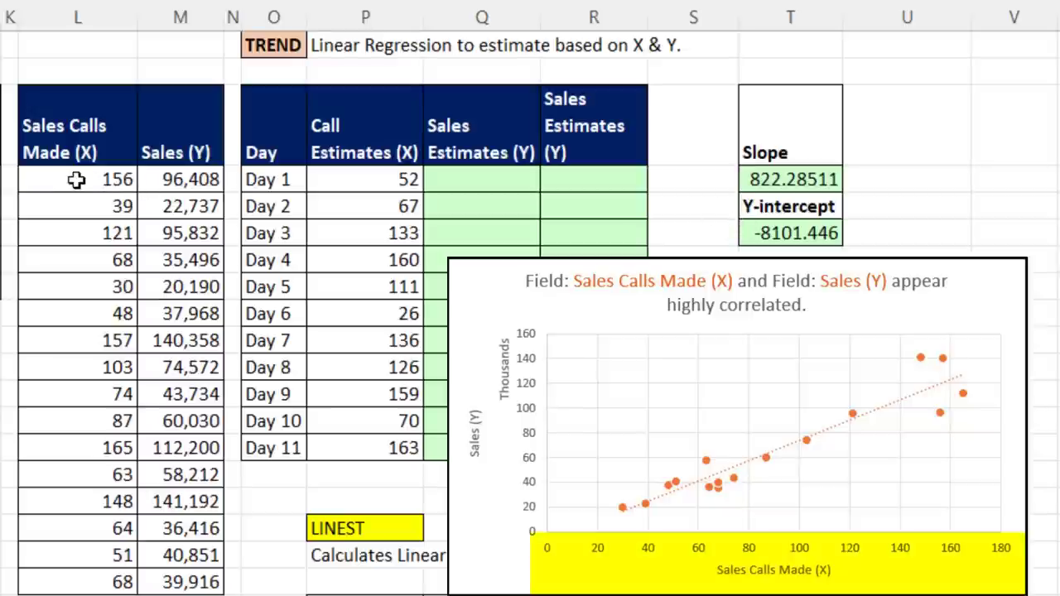
# Examine the Sales Calls Made (X) and Sales (Y) data and review the Slope and Y-intercept formulas without changing them.
pyautogui.moveTo(66, 179); pyautogui.dragTo(52, 577)
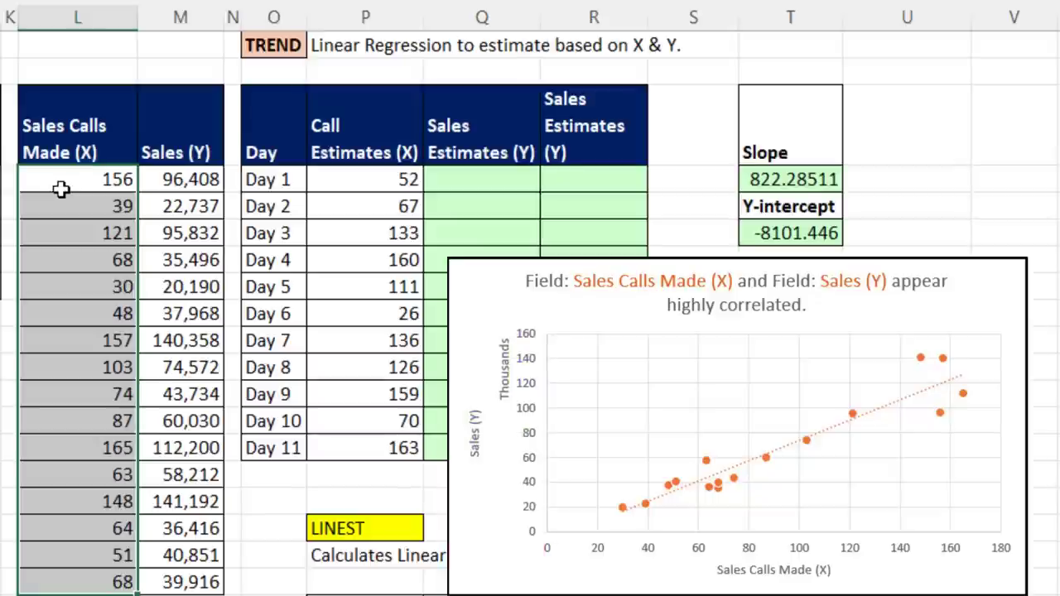
pyautogui.moveTo(199, 181); pyautogui.dragTo(203, 584)
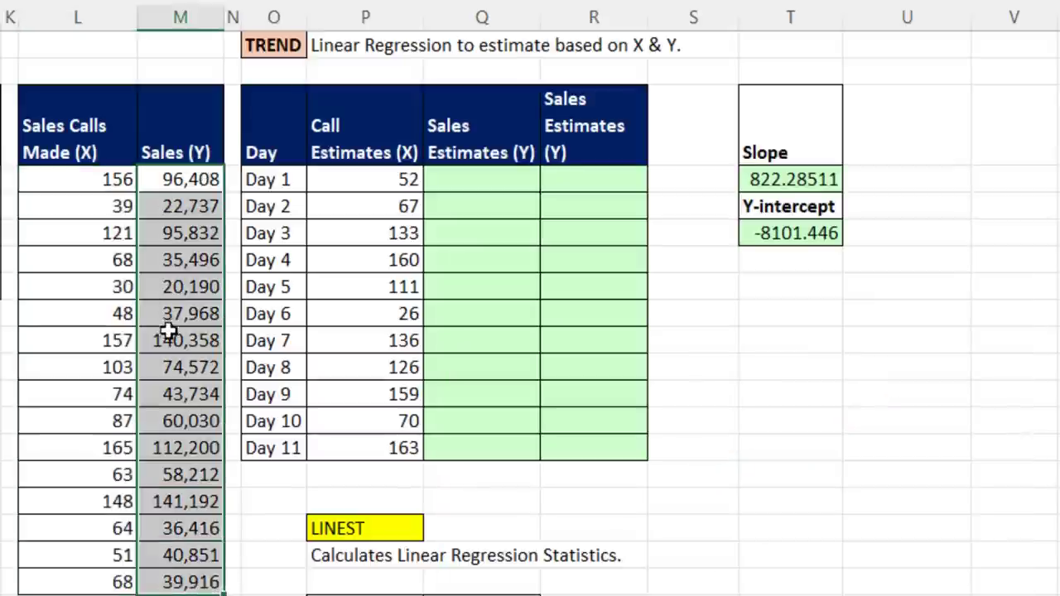
pyautogui.doubleClick(753, 182)
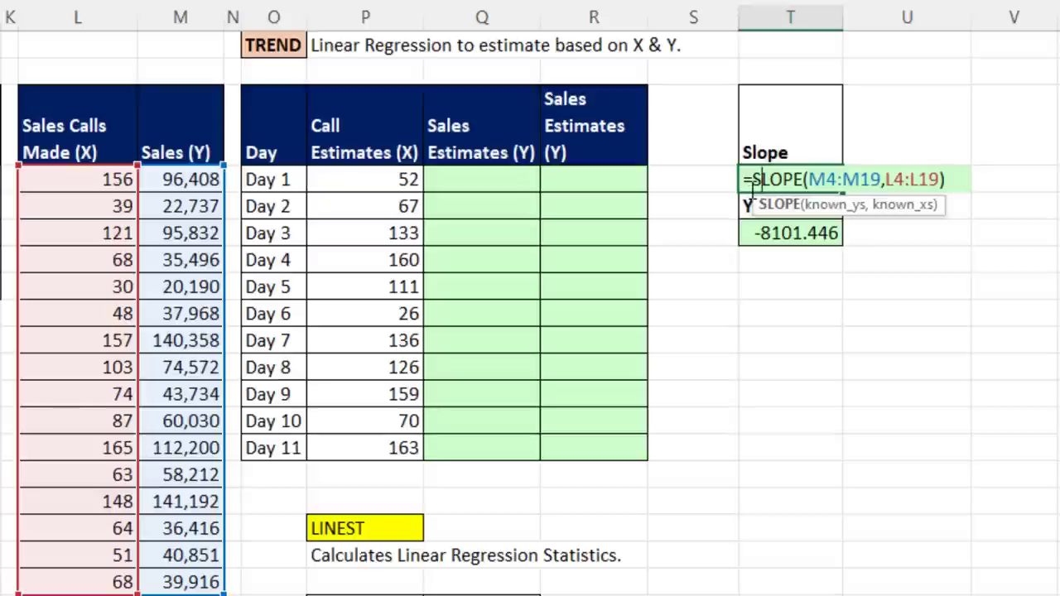
pyautogui.press('Escape')
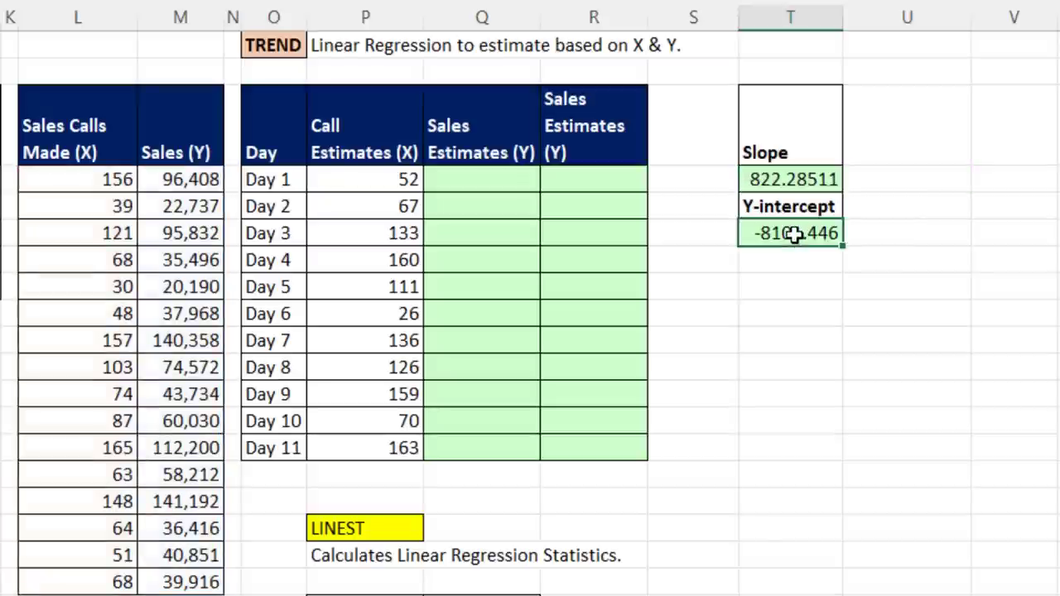
pyautogui.doubleClick(792, 236)
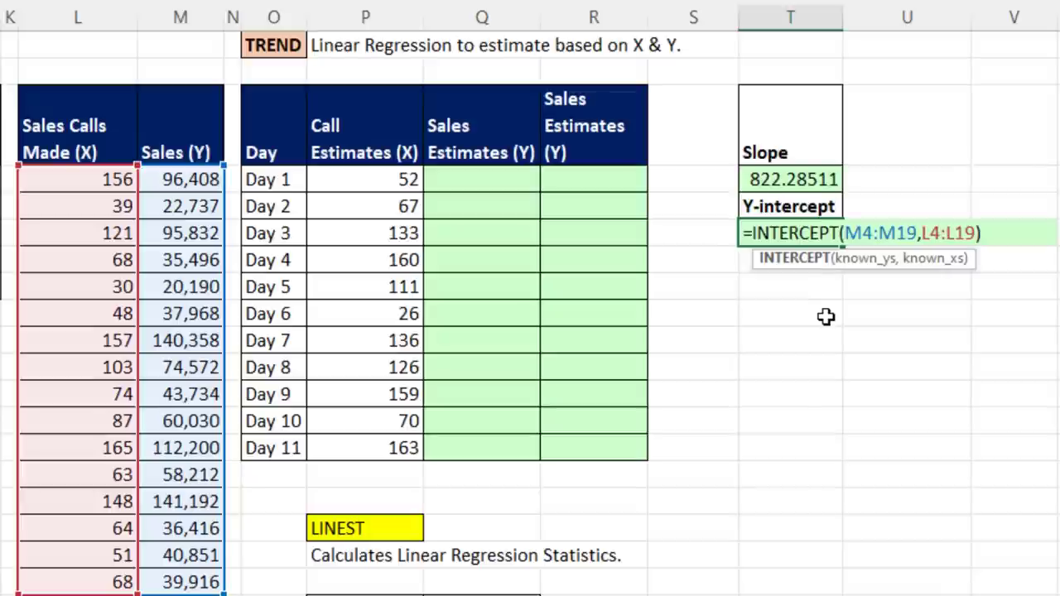
pyautogui.press('Escape')
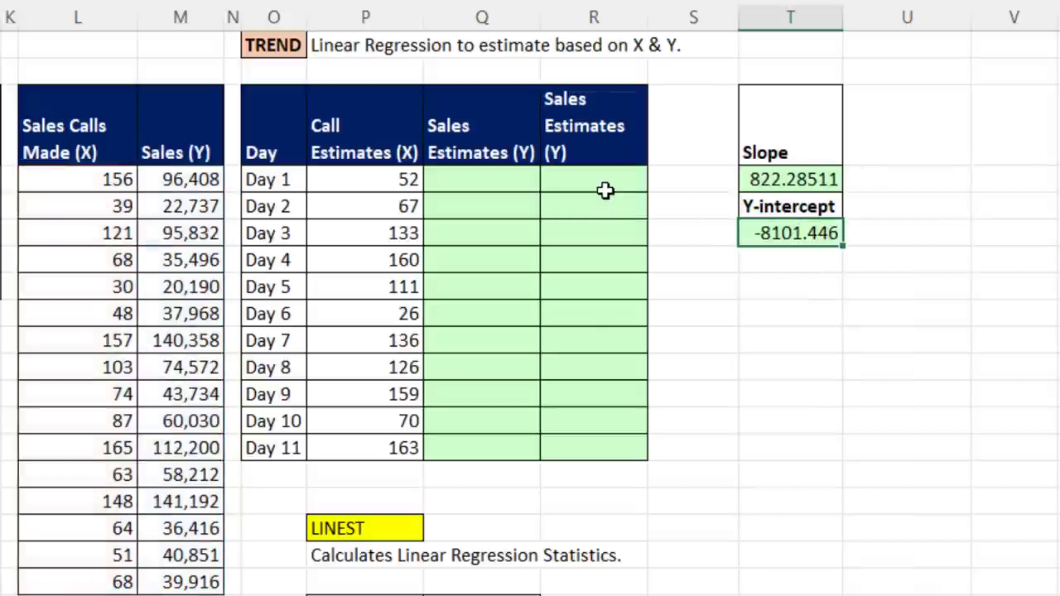
# In R4 under the second Sales Estimates (Y) heading, enter =P4:P14*T4+T6 to estimate sales from the slope and intercept.
pyautogui.click(606, 190)
pyautogui.write('=')
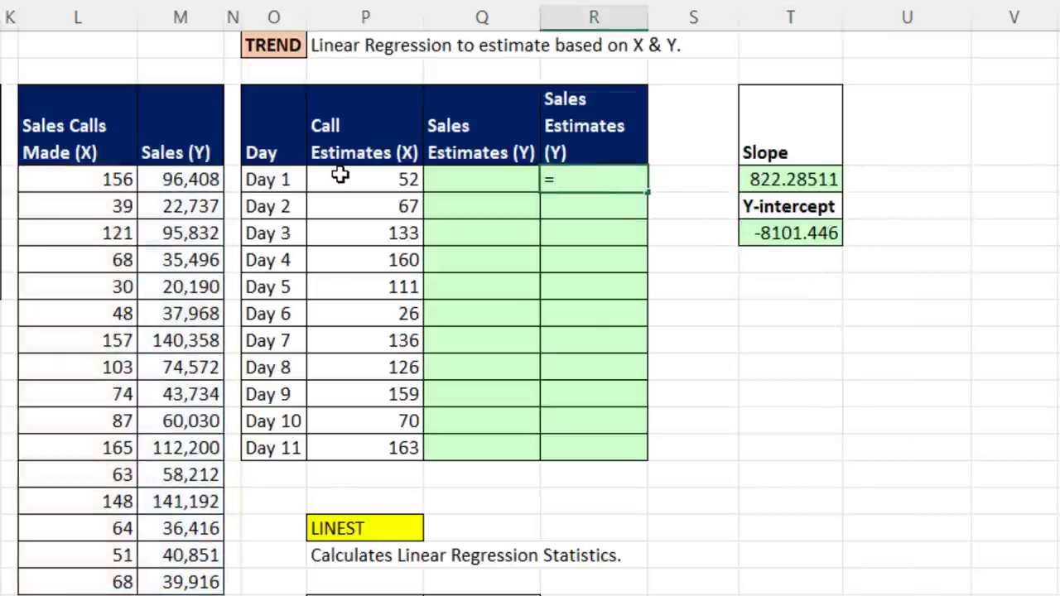
pyautogui.moveTo(339, 180); pyautogui.dragTo(366, 448)
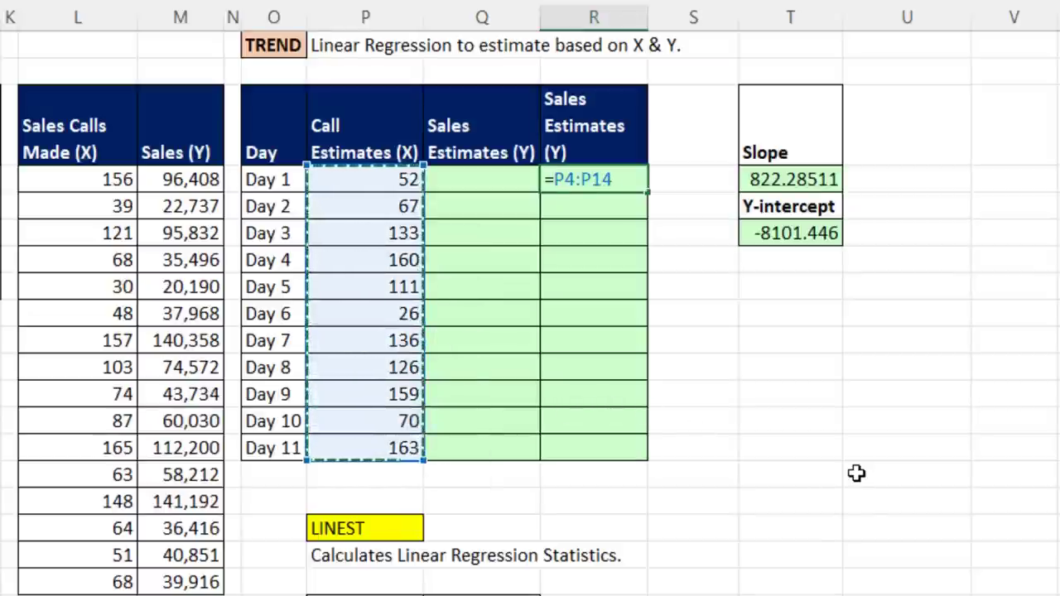
pyautogui.write('*')
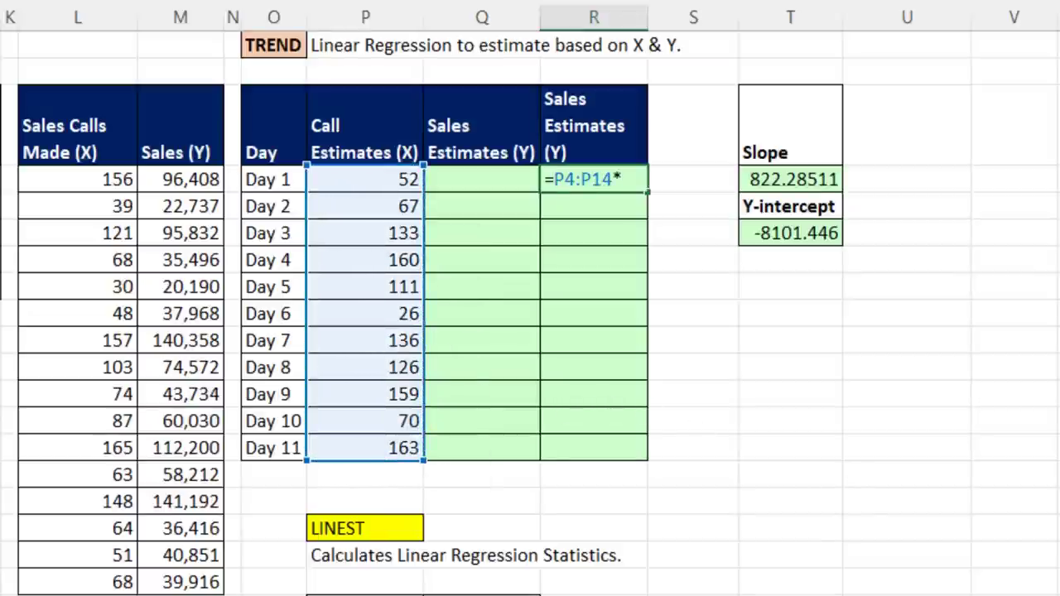
pyautogui.click(808, 177)
pyautogui.write('+')
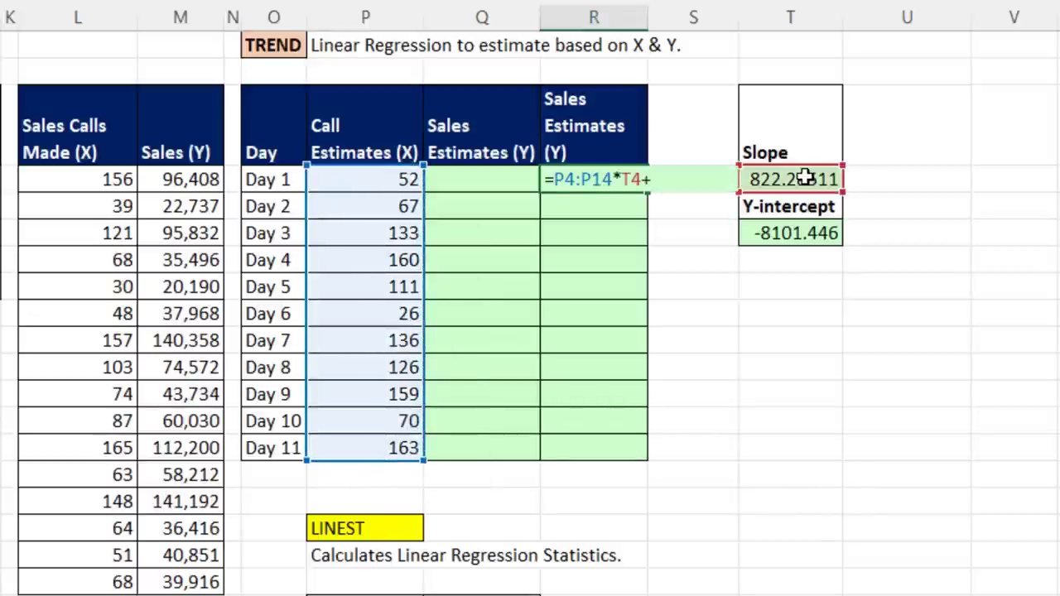
pyautogui.click(799, 234)
pyautogui.press('Return')
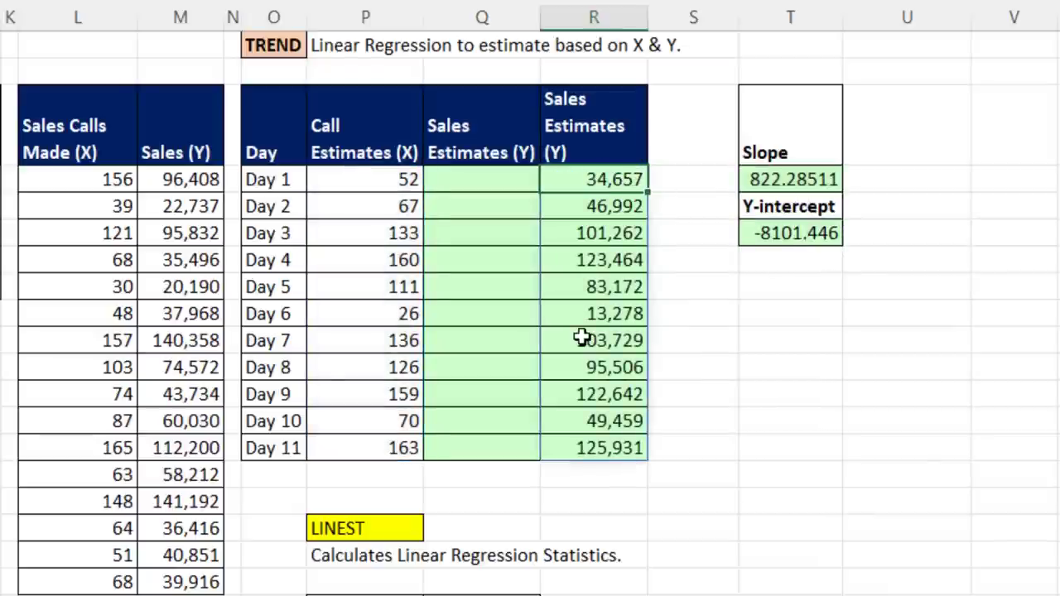
# In Q4 under the first Sales Estimates (Y) heading, enter =TREND(M4:M19,L4:L19,P4:P14), leaving out the optional const argument.
pyautogui.click(480, 179)
pyautogui.write('=')
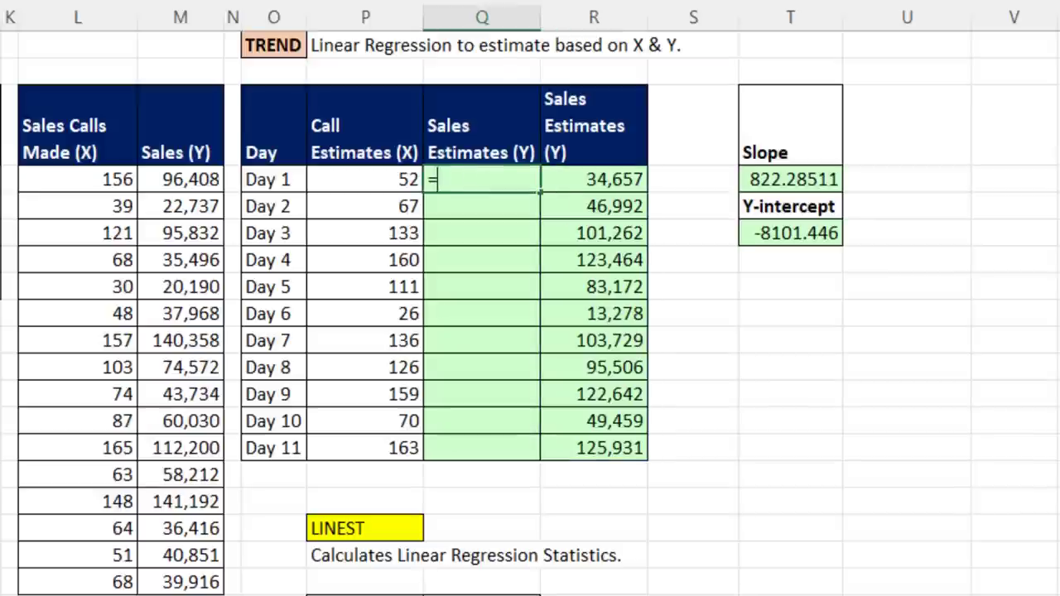
pyautogui.write('tre')
pyautogui.press('Tab')
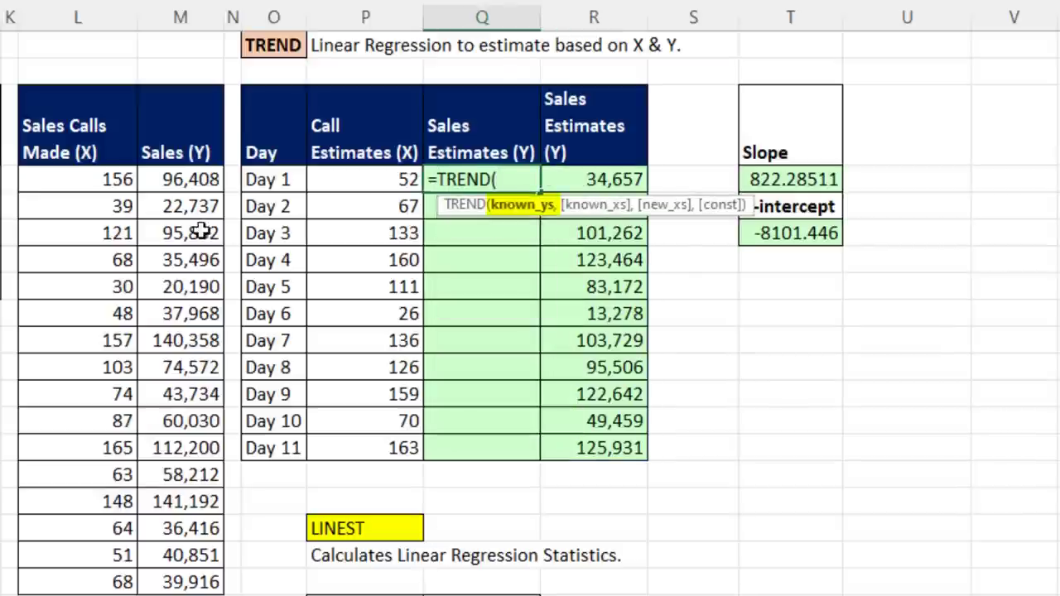
pyautogui.moveTo(196, 177); pyautogui.dragTo(191, 582)
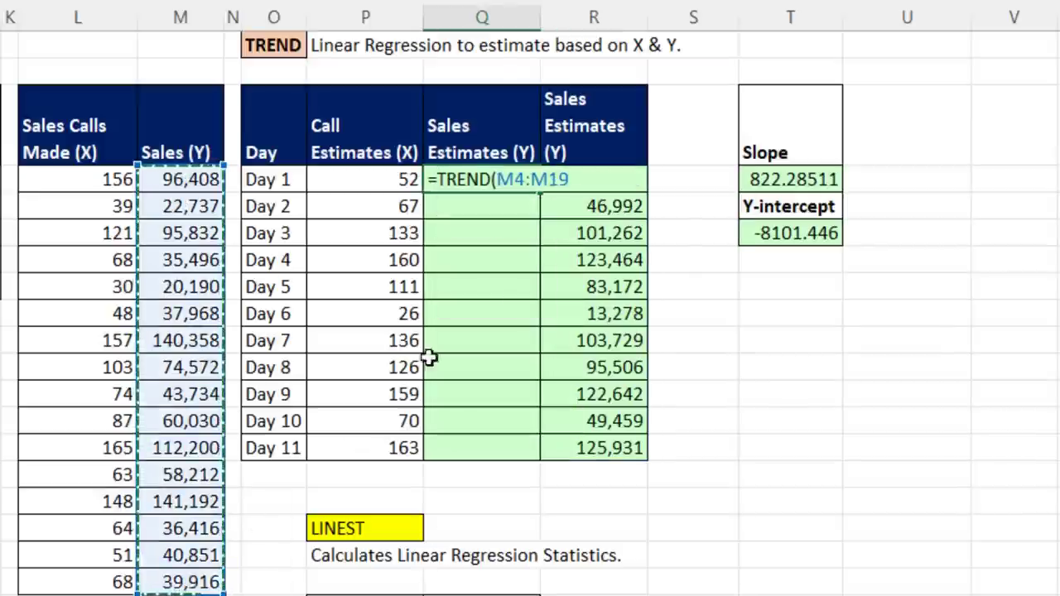
pyautogui.write(',')
pyautogui.moveTo(78, 177); pyautogui.dragTo(59, 575)
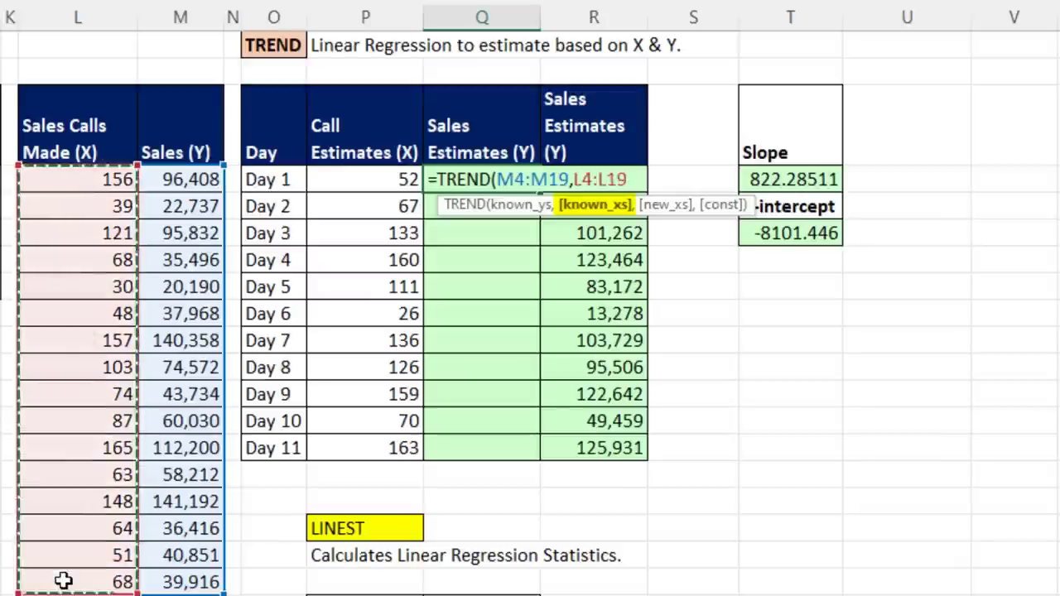
pyautogui.click(527, 179)
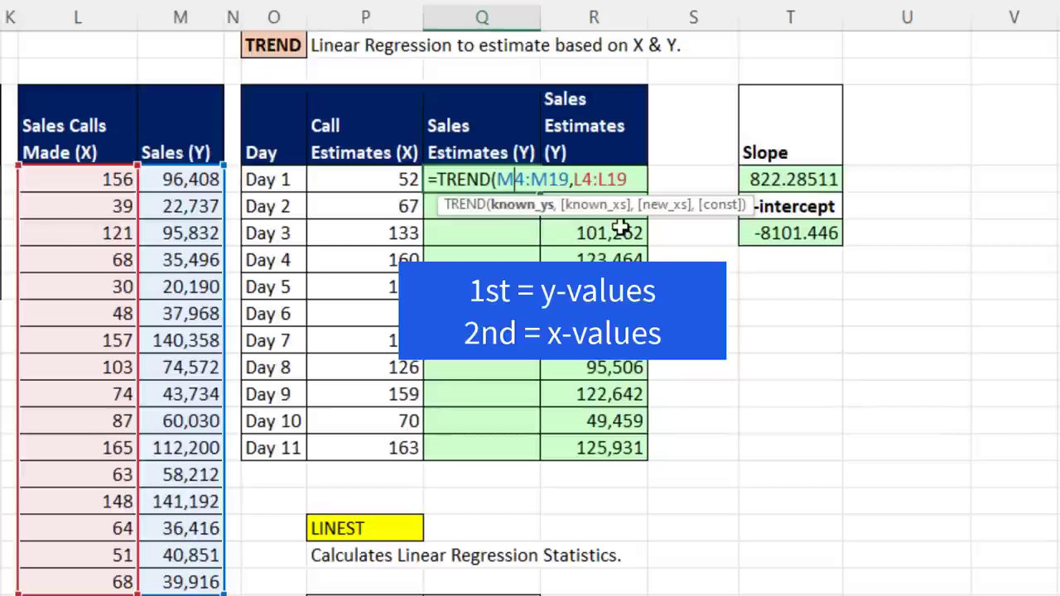
pyautogui.click(638, 179)
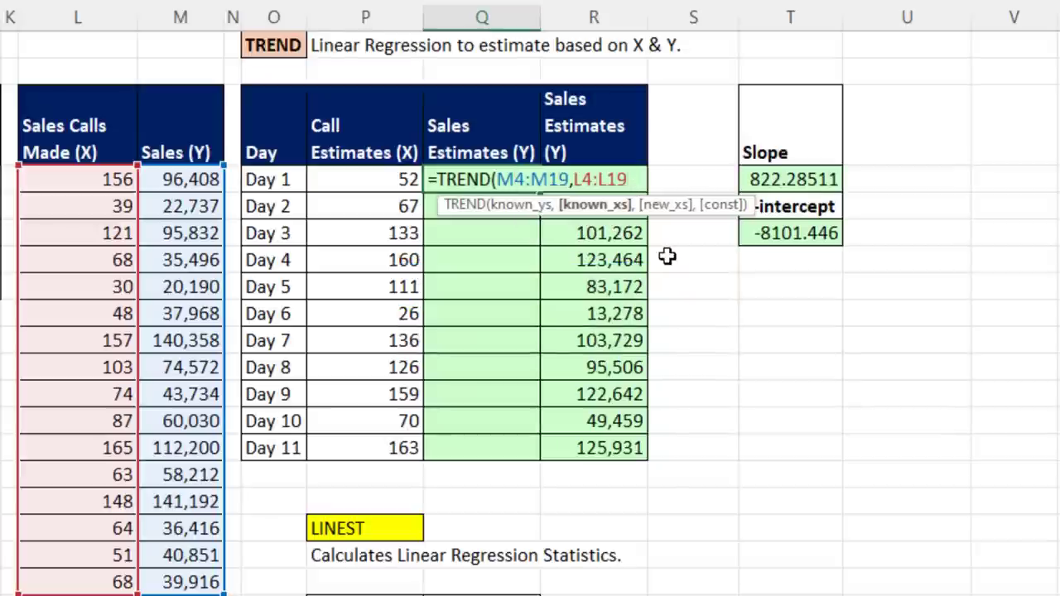
pyautogui.write(',')
pyautogui.moveTo(356, 179); pyautogui.dragTo(394, 448)
pyautogui.write(',')
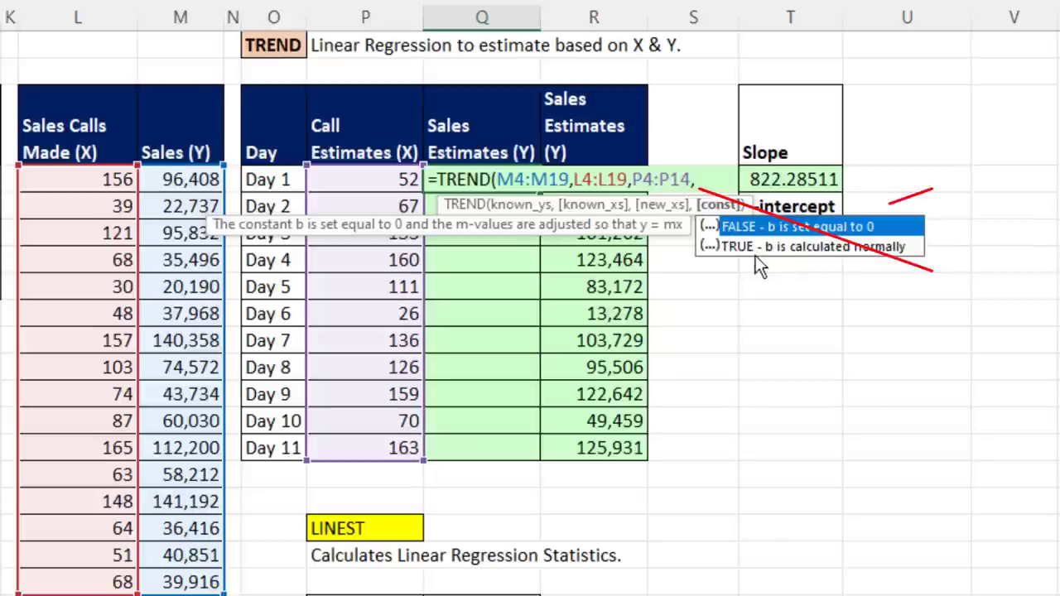
pyautogui.press('BackSpace')
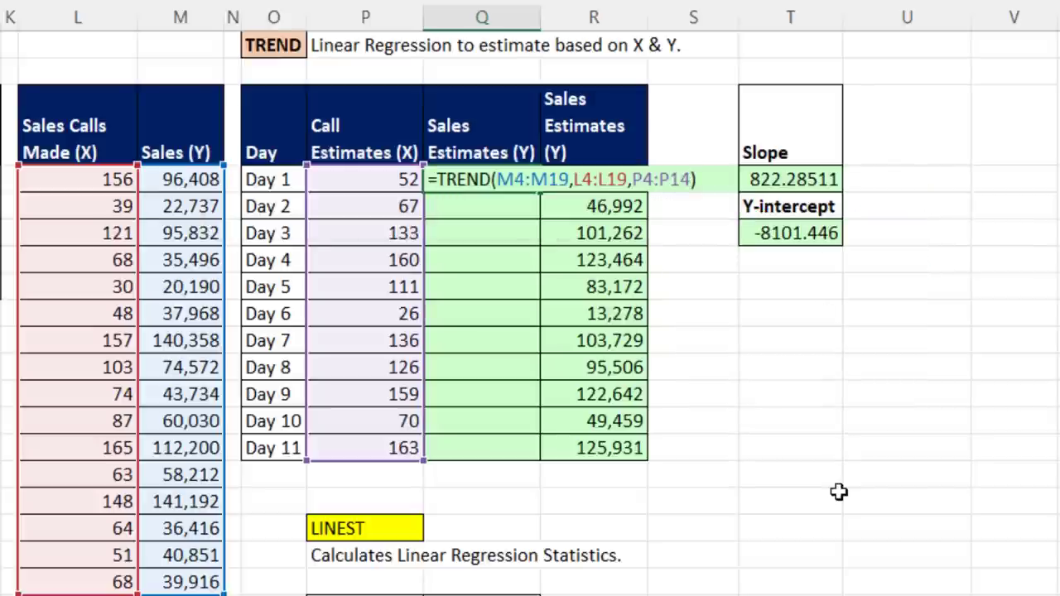
pyautogui.press('Return')
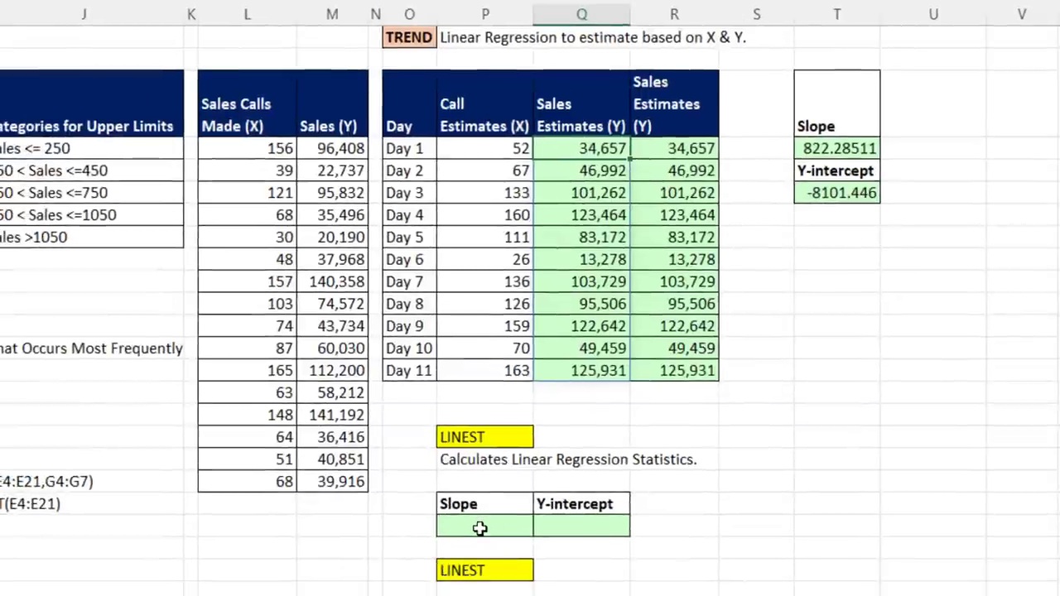
# In P21 under the LINEST section's Slope heading, enter =LINEST(M4:M19,L4:L19) to calculate the slope and y-intercept.
pyautogui.click(481, 529)
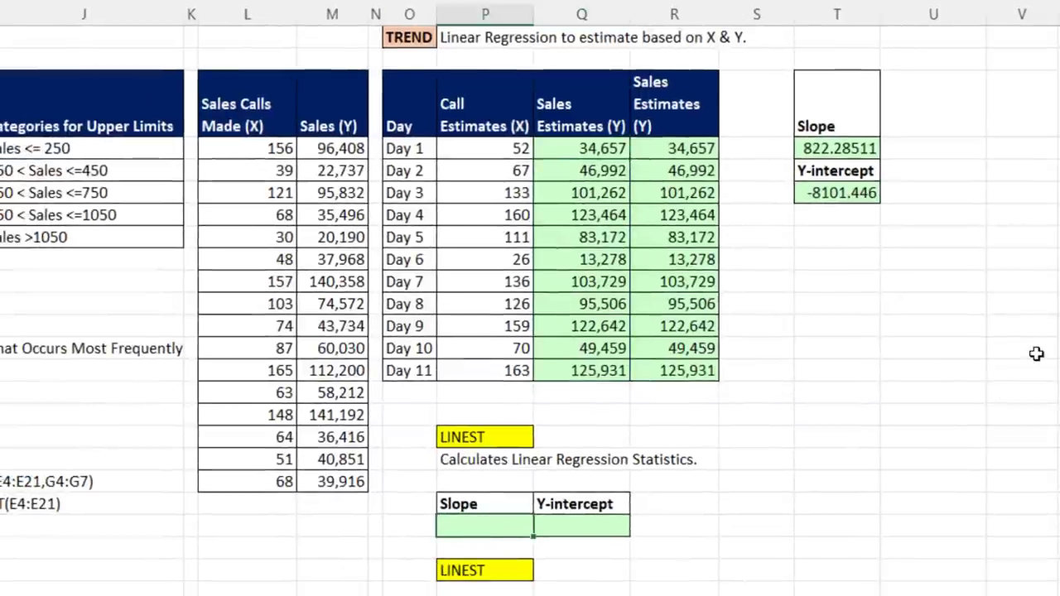
pyautogui.write('=lin')
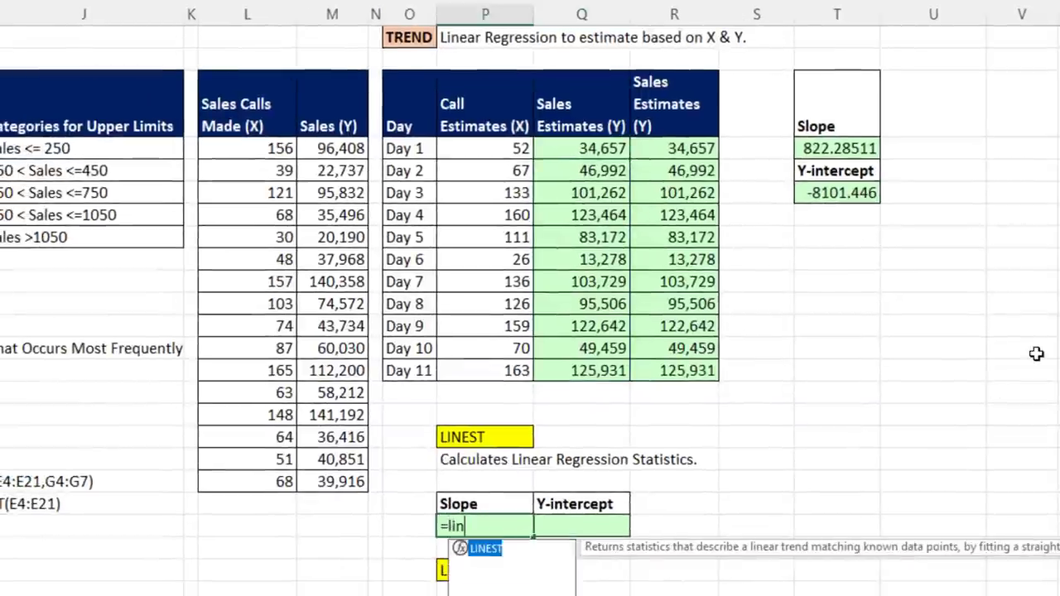
pyautogui.press('Tab')
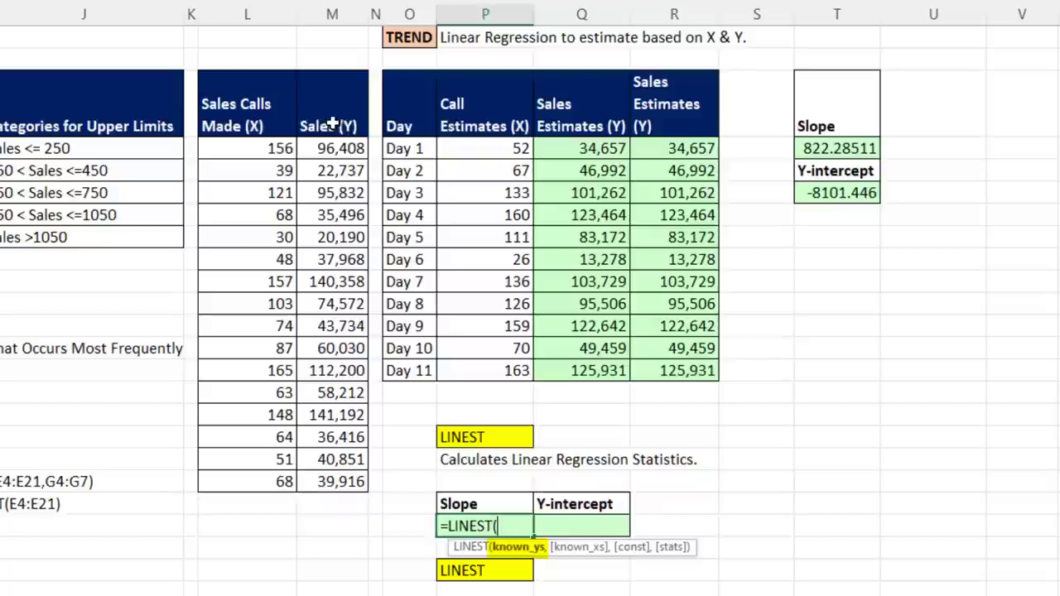
pyautogui.moveTo(305, 149); pyautogui.dragTo(308, 484)
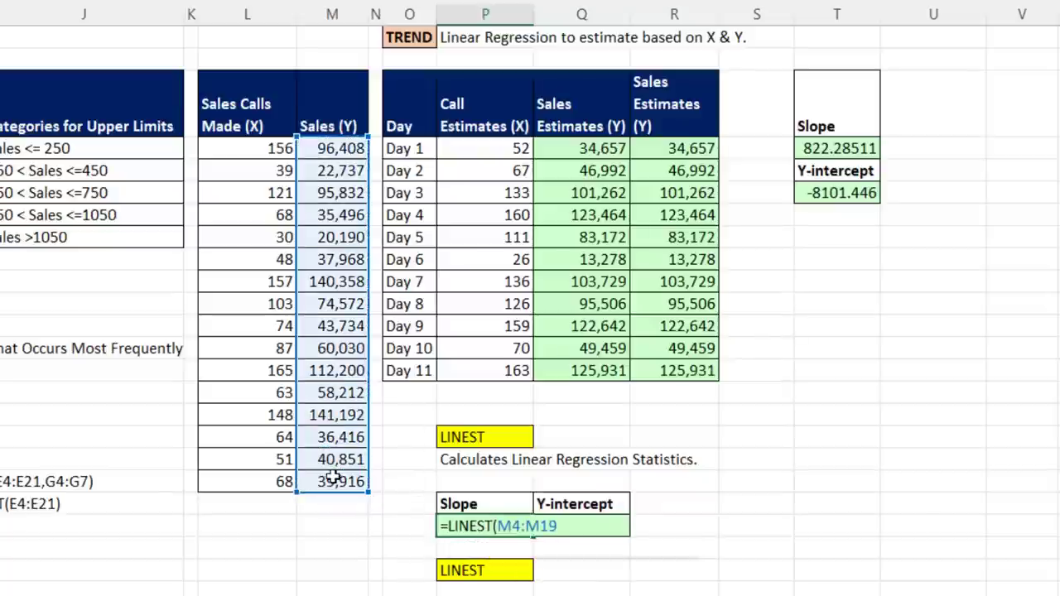
pyautogui.write(',')
pyautogui.moveTo(260, 151); pyautogui.dragTo(313, 497)
pyautogui.moveTo(617, 540)
pyautogui.mouseDown()
pyautogui.moveTo(708, 551)
pyautogui.moveTo(708, 539)
pyautogui.mouseUp()
pyautogui.press('Escape')
pyautogui.write(')')
pyautogui.hotkey('ctrl', 'Return')
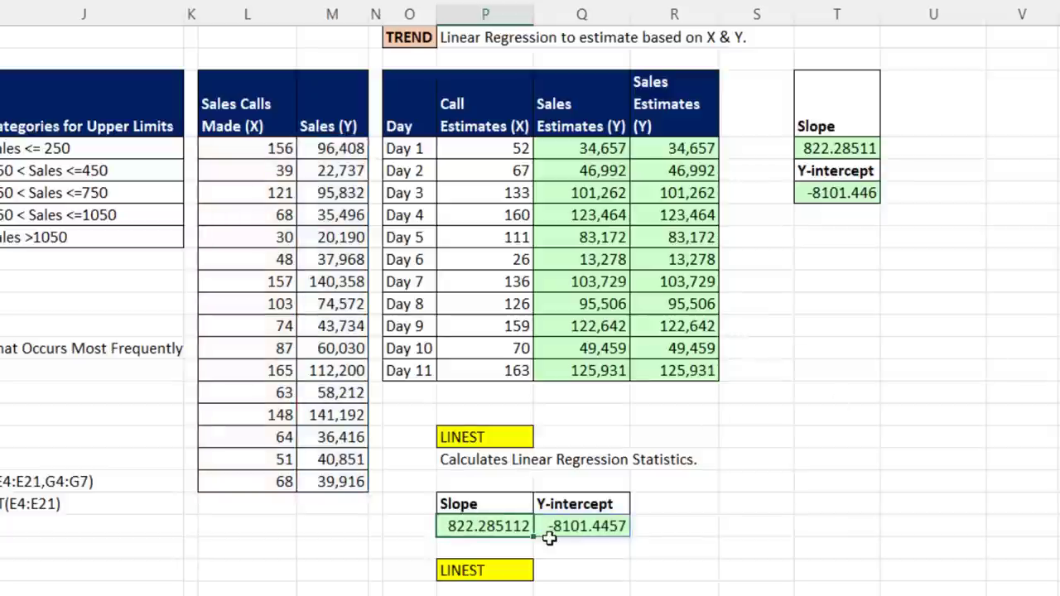
# Review the LINEST, Slope and Y-intercept formulas, including the const and stats arguments of the lower LINEST formula, without changing them.
pyautogui.doubleClick(504, 522)
pyautogui.press('Escape')
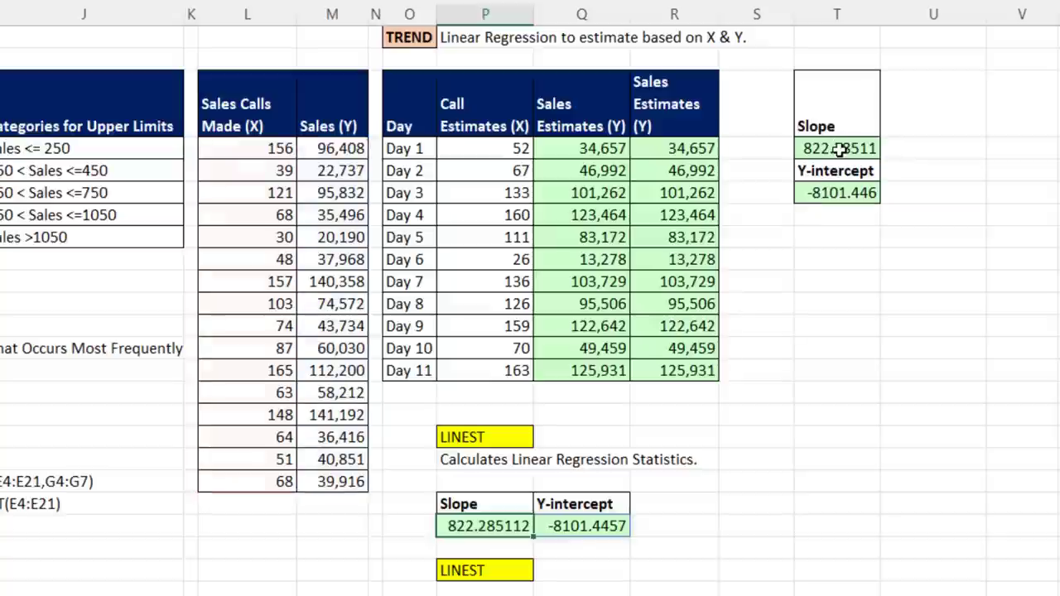
pyautogui.doubleClick(840, 149)
pyautogui.press('Escape')
pyautogui.doubleClick(843, 193)
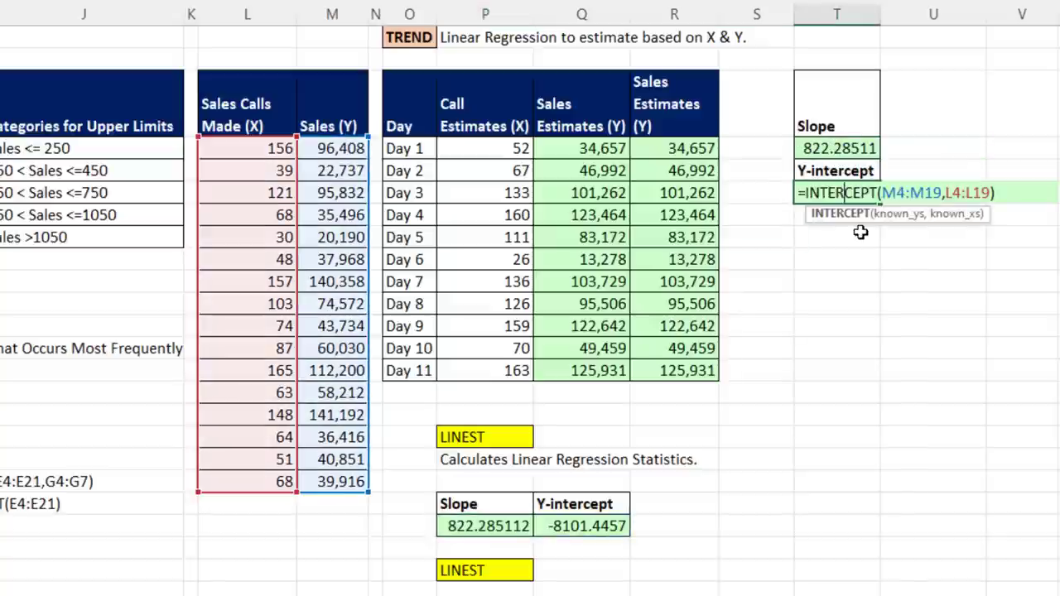
pyautogui.press('Escape')
pyautogui.doubleClick(443, 414)
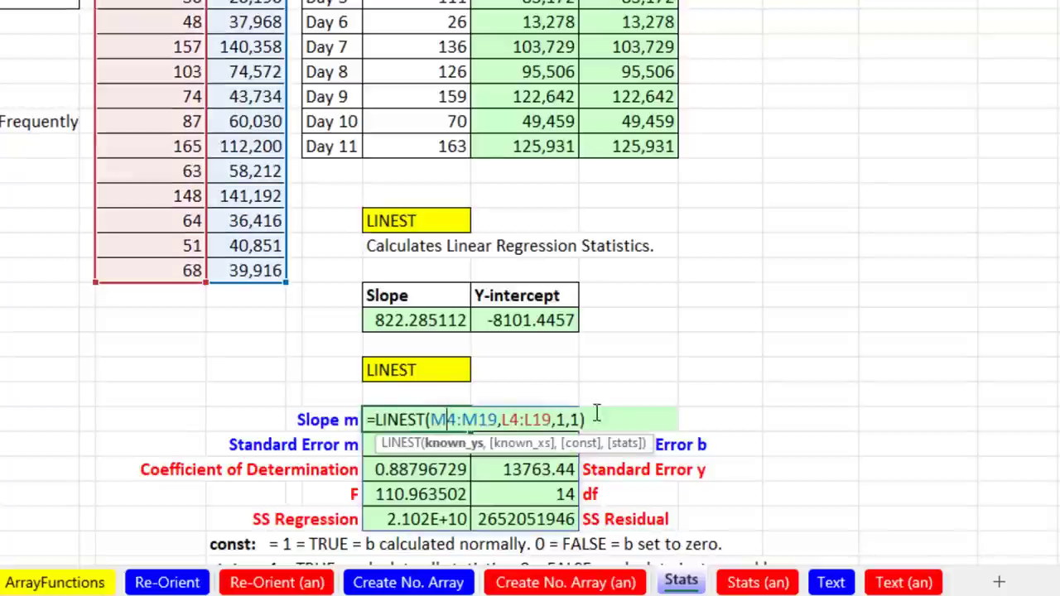
pyautogui.click(567, 421)
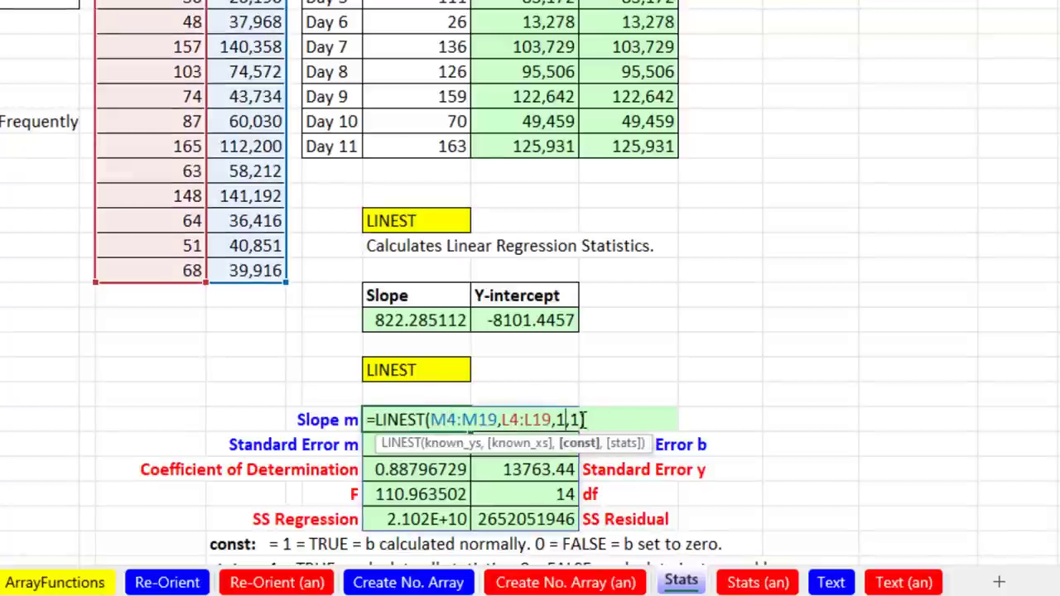
pyautogui.click(580, 420)
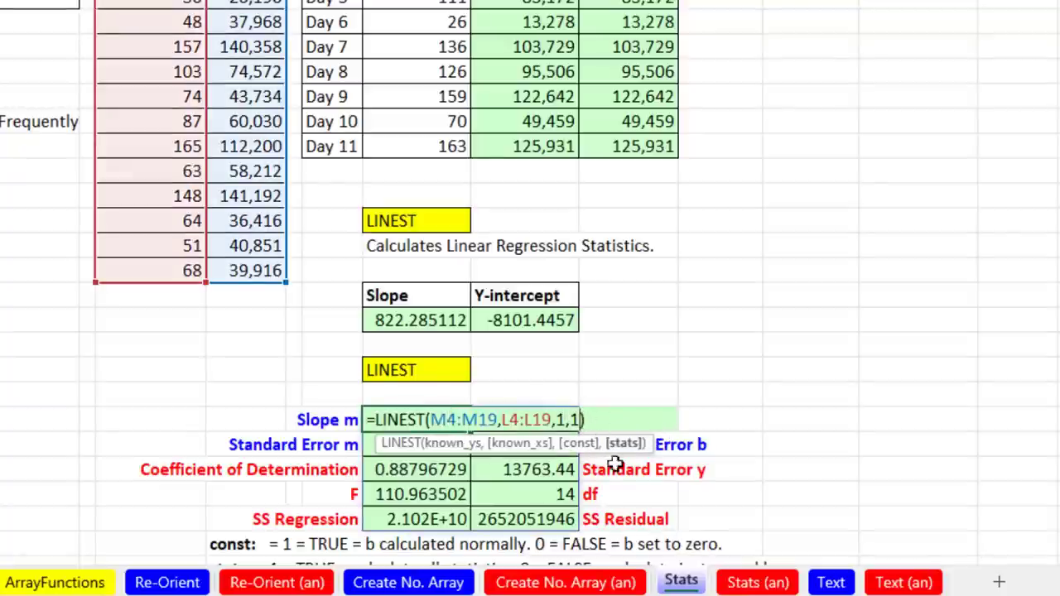
pyautogui.press('Escape')
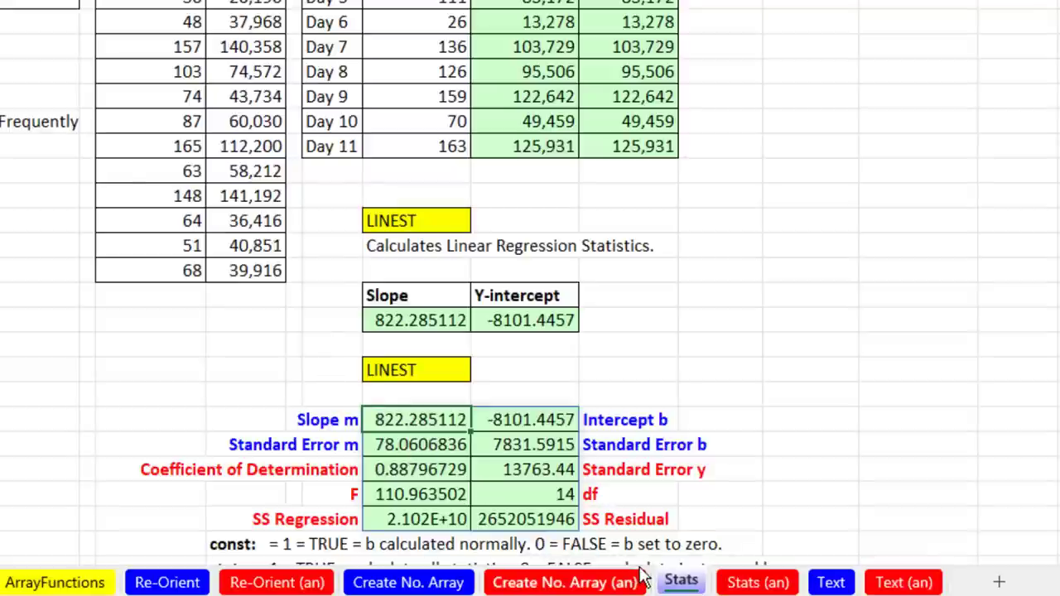
# Switch to the Text sheet and review the FILTERXML formula in F3 without changing it.
pyautogui.click(833, 585)
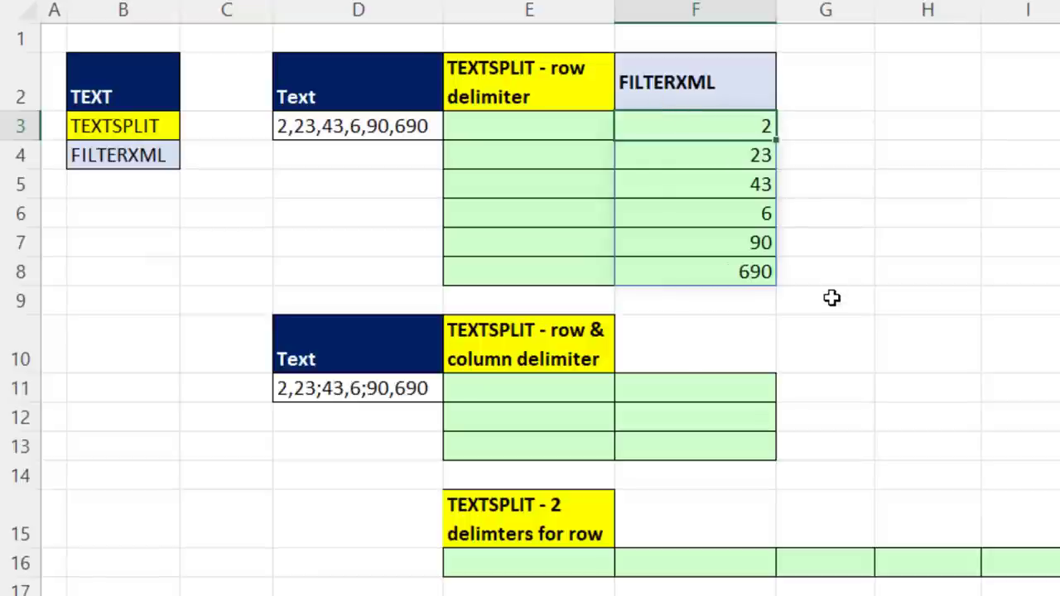
pyautogui.press('F2')
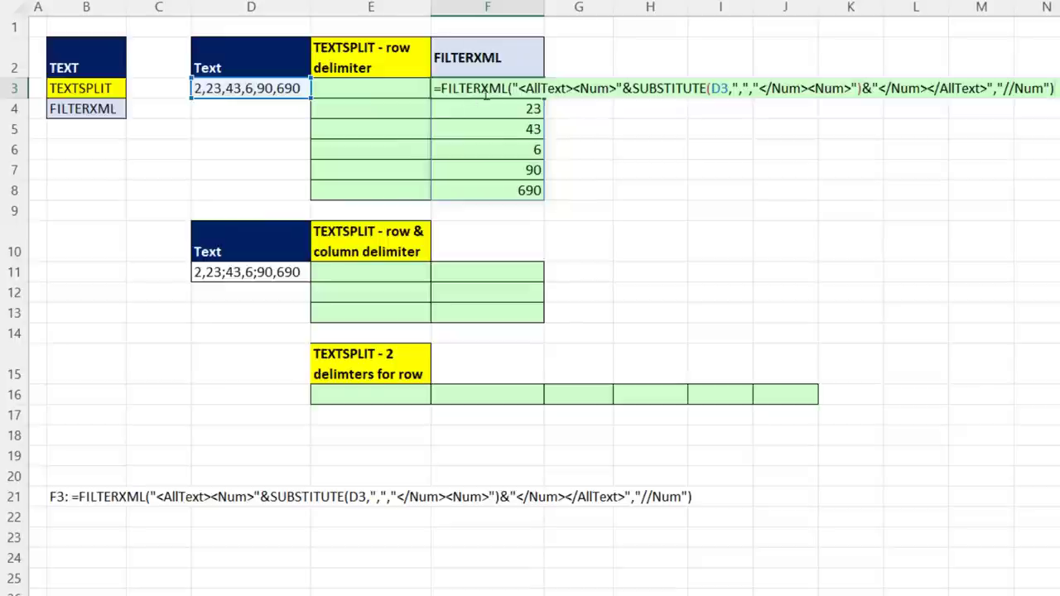
pyautogui.hotkey('ctrl', 'Return')
# In E3 under the "TEXTSPLIT - row delimiter" heading, enter =TEXTSPLIT(D3,",") to split the text at commas across columns.
pyautogui.press('Left')
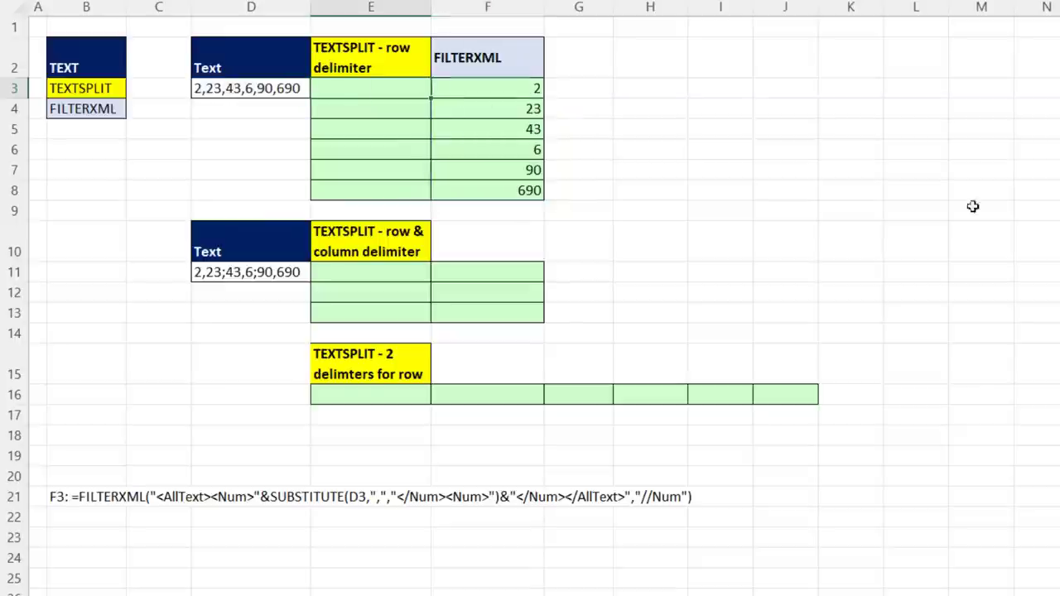
pyautogui.write('=')
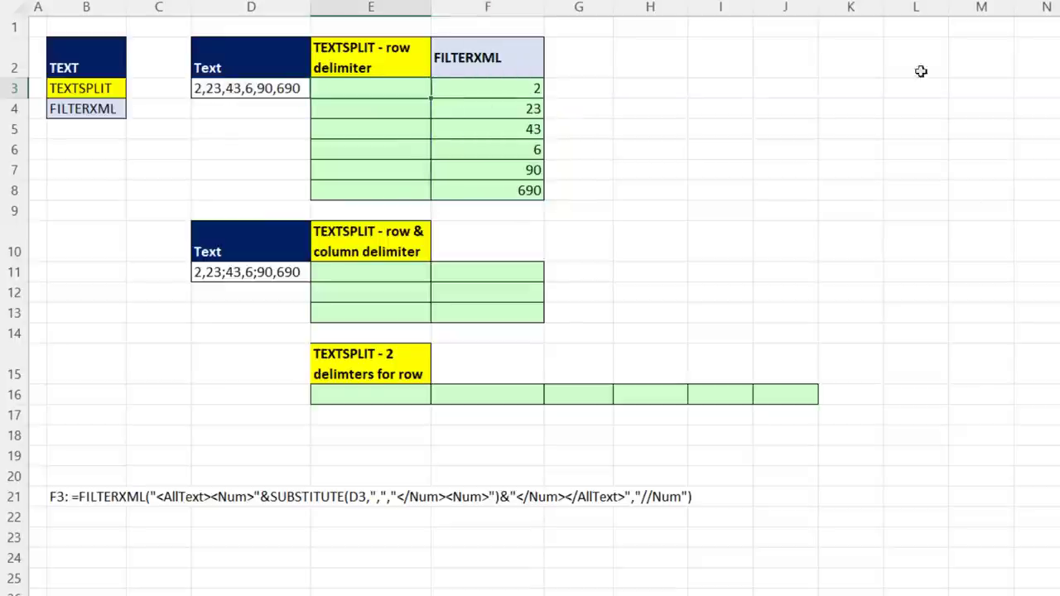
pyautogui.write('texts')
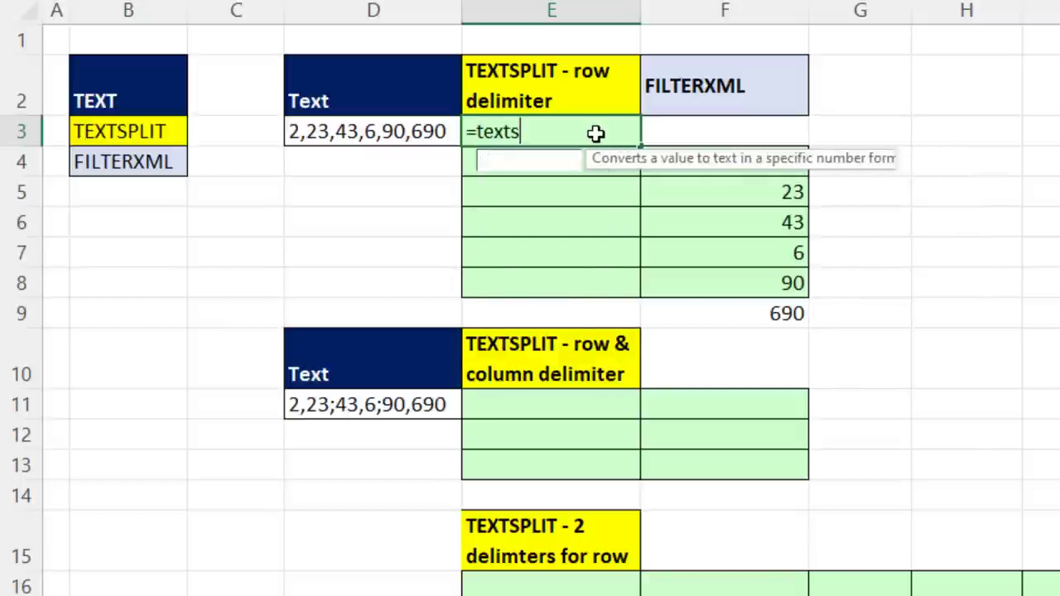
pyautogui.press('Tab')
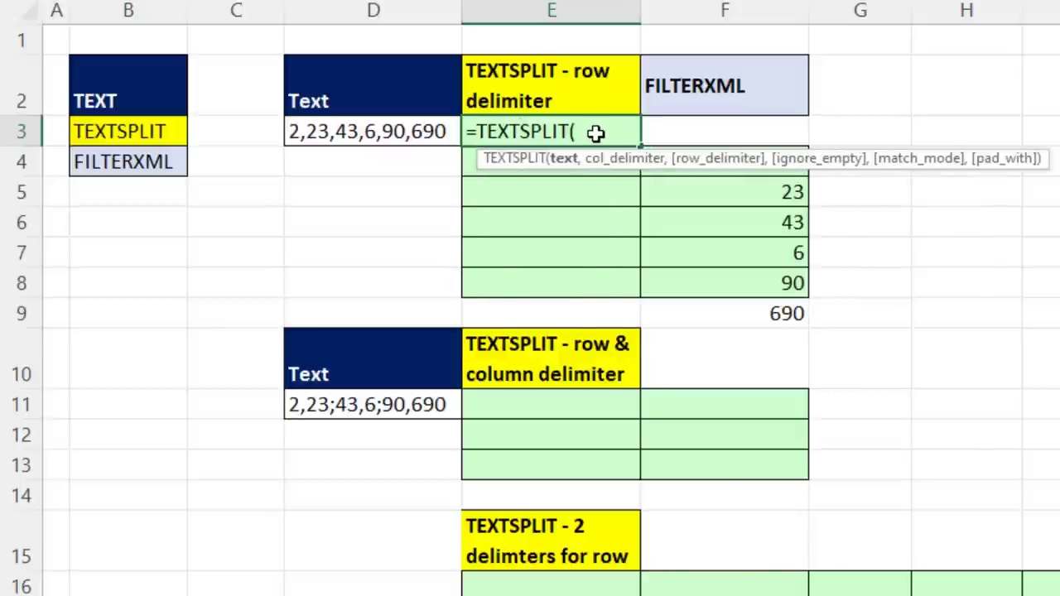
pyautogui.click(340, 139)
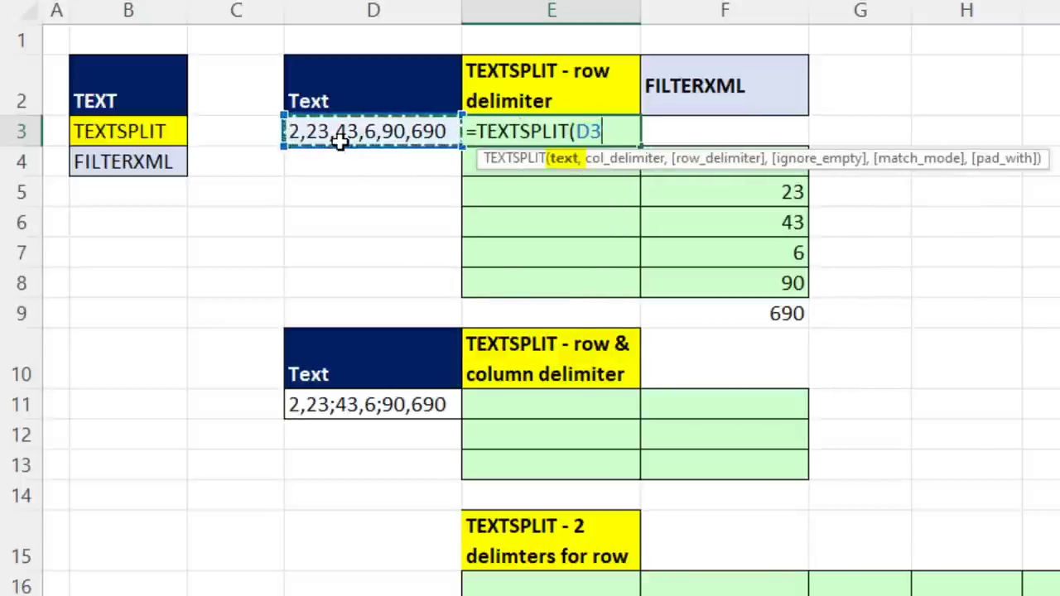
pyautogui.write(',')
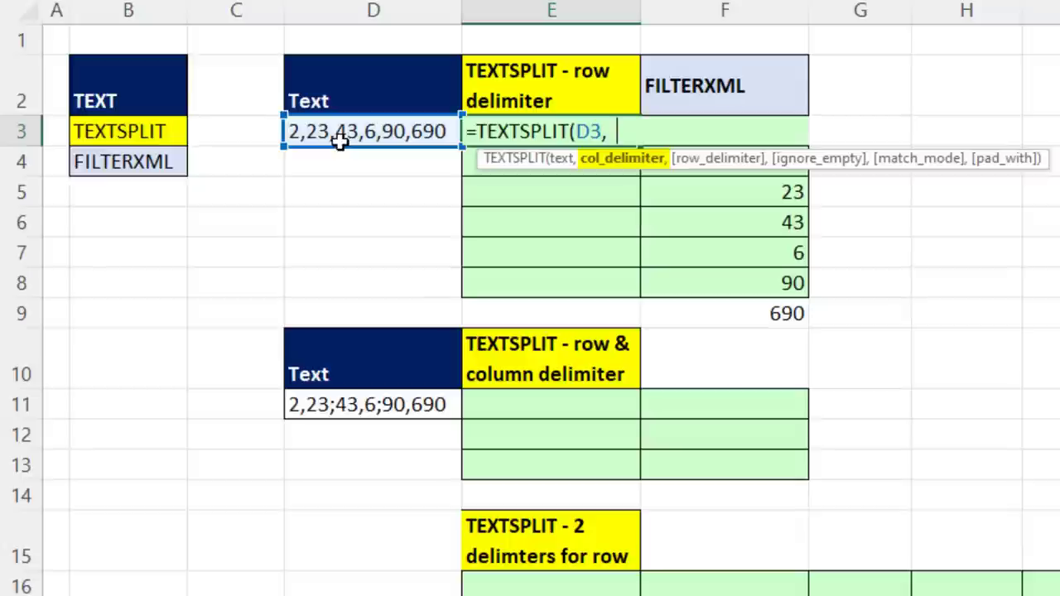
pyautogui.write(' ,")')
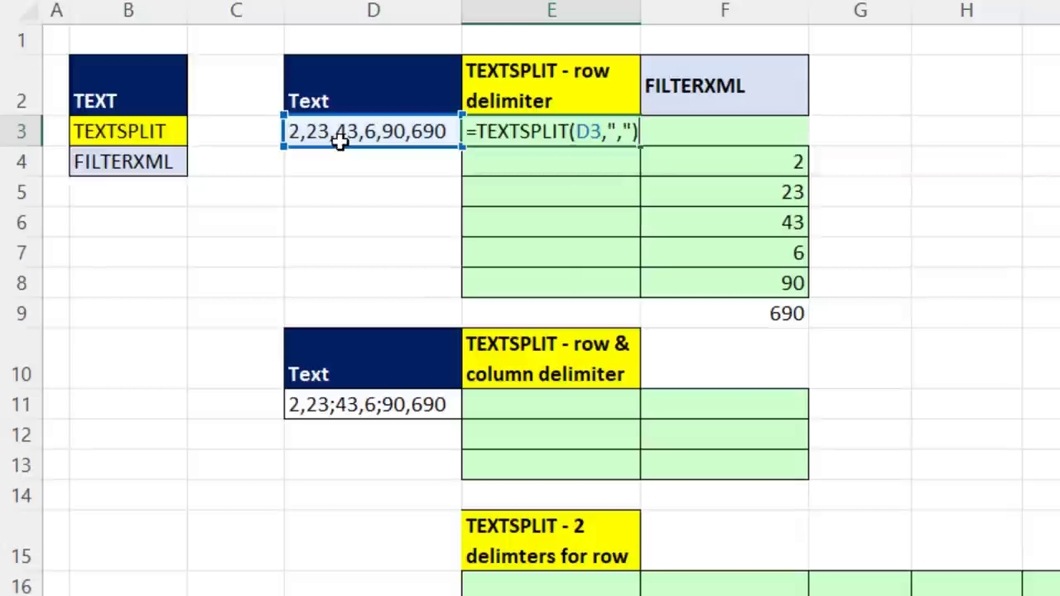
pyautogui.press('Return')
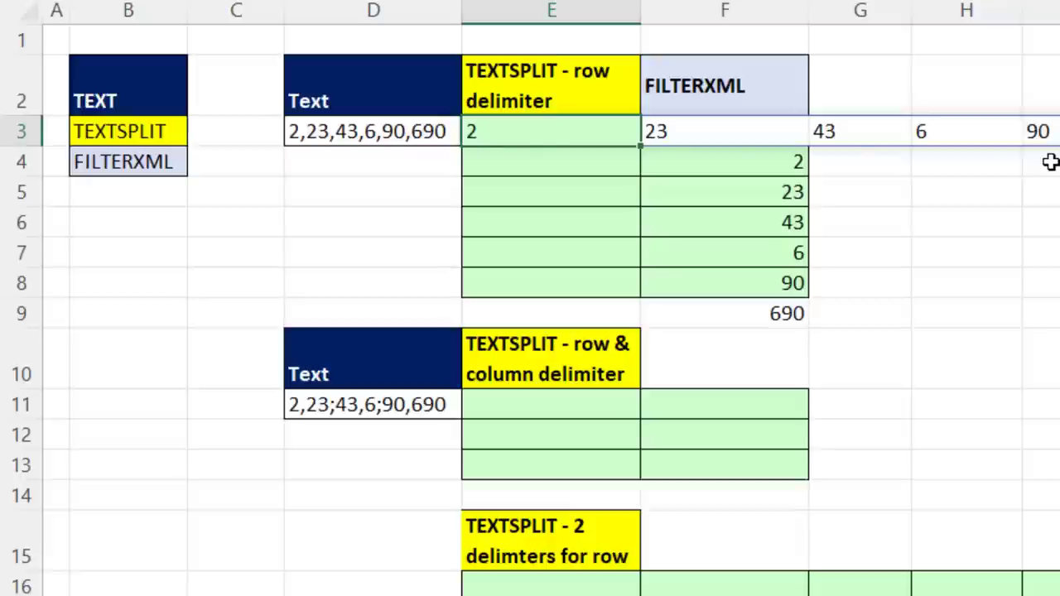
# Change the E3 formula to =TEXTSPLIT(D3,,",") so the comma serves as the row delimiter and the values are listed down rows.
pyautogui.press('F2')
pyautogui.press('BackSpace')
pyautogui.press('BackSpace')
pyautogui.press('BackSpace')
pyautogui.write(',,')
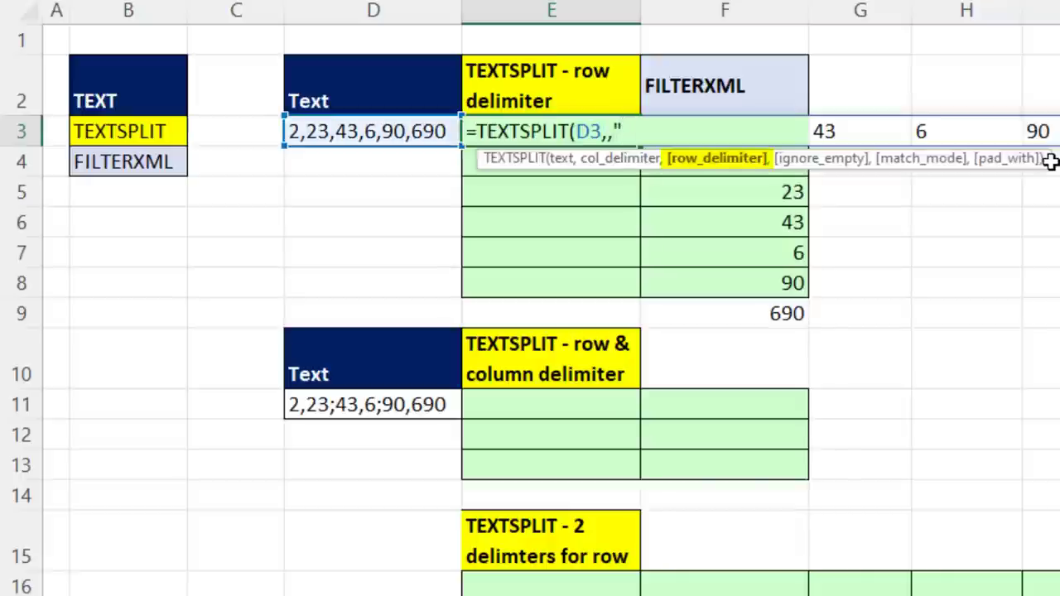
pyautogui.write('",")')
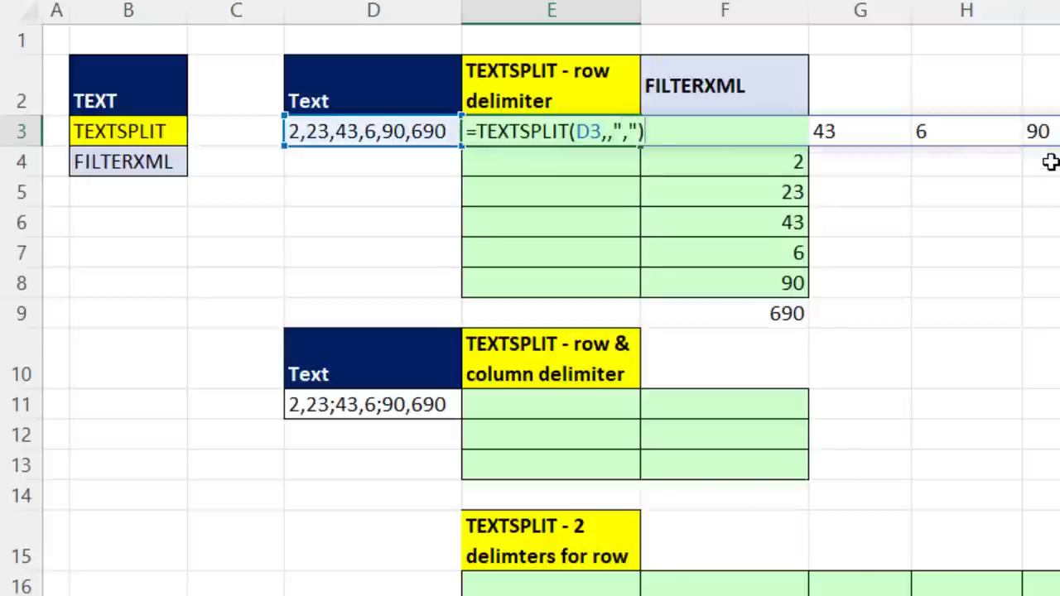
pyautogui.hotkey('ctrl', 'Return')
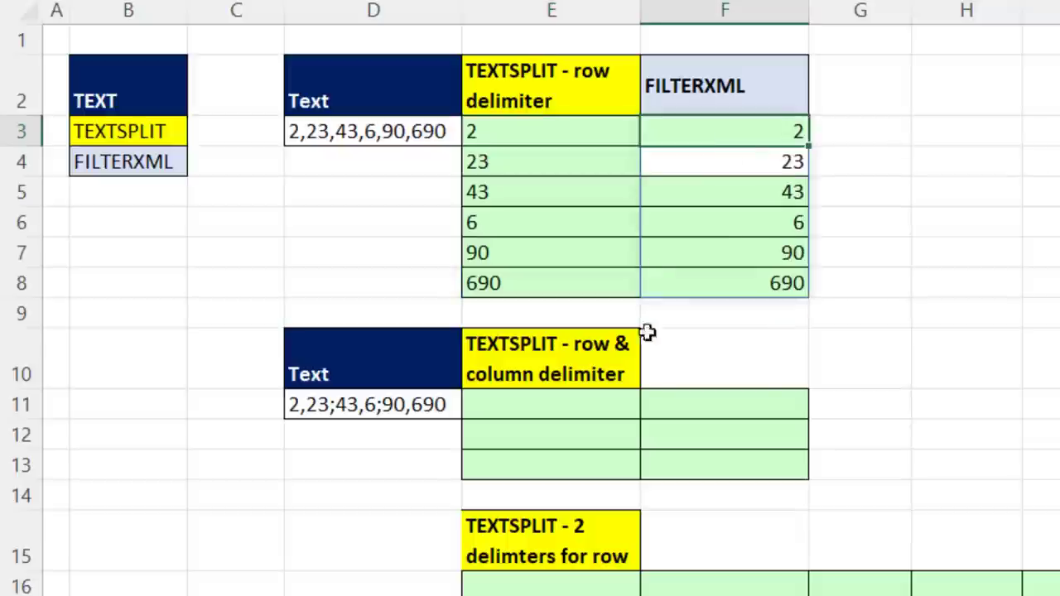
# In E11, enter =TEXTSPLIT(D11,",",";") to split the text into columns at commas and rows at semicolons.
pyautogui.click(545, 419)
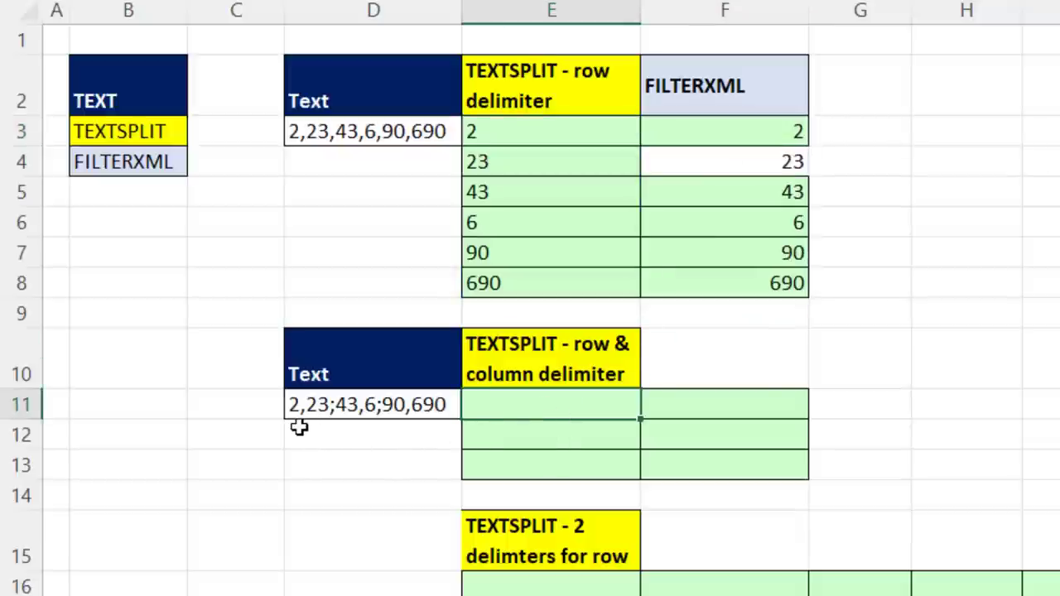
pyautogui.write('=texts')
pyautogui.press('Tab')
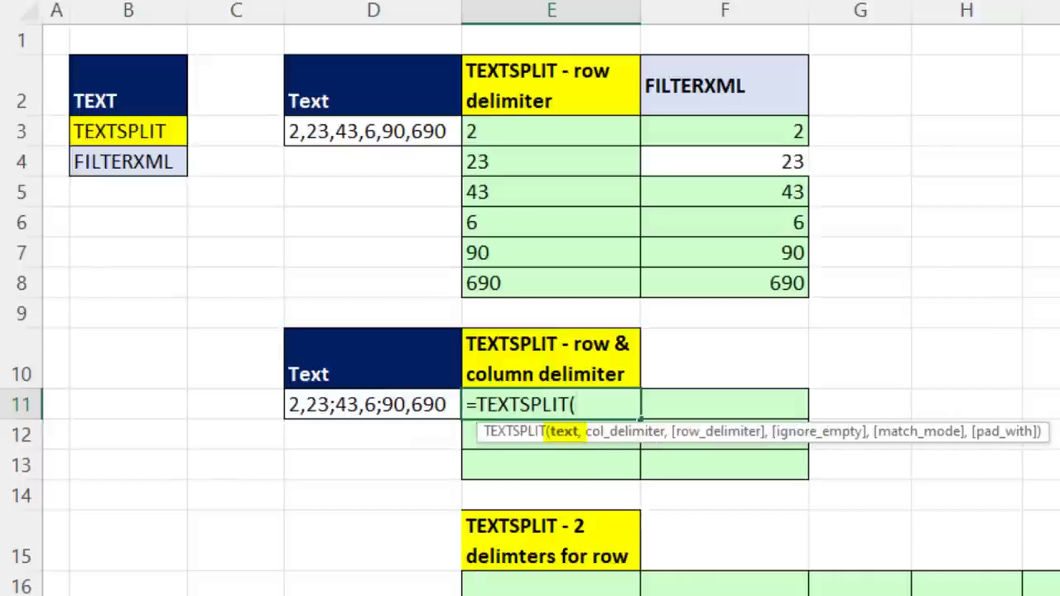
pyautogui.click(364, 405)
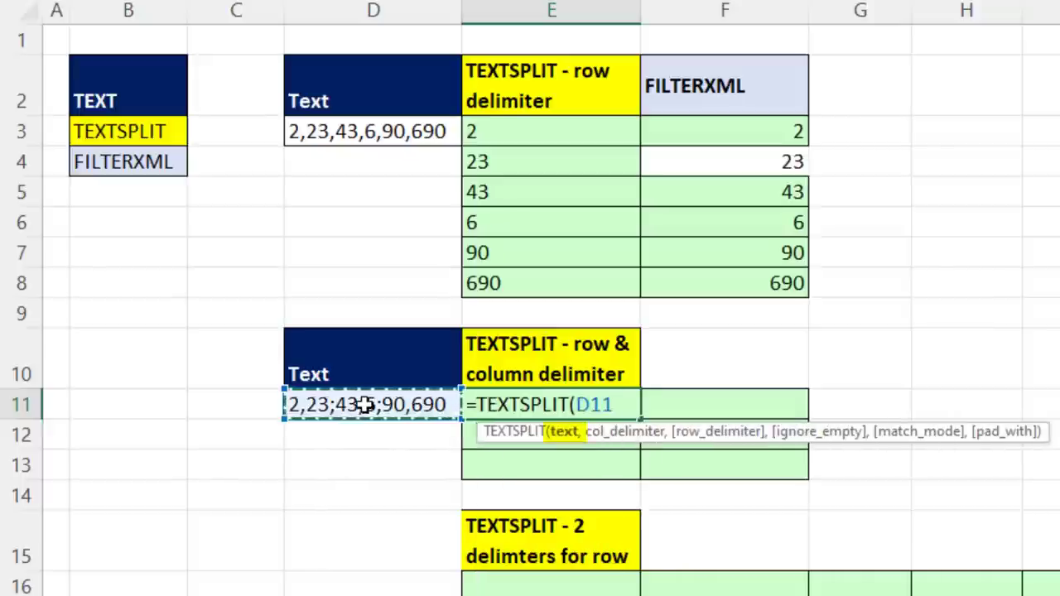
pyautogui.write(',')
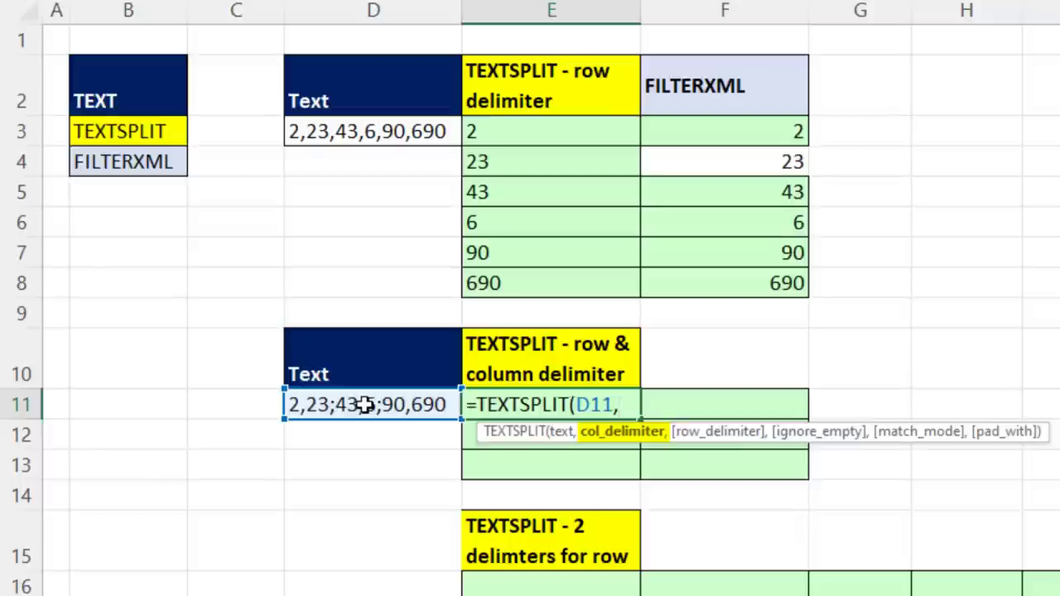
pyautogui.write('",",')
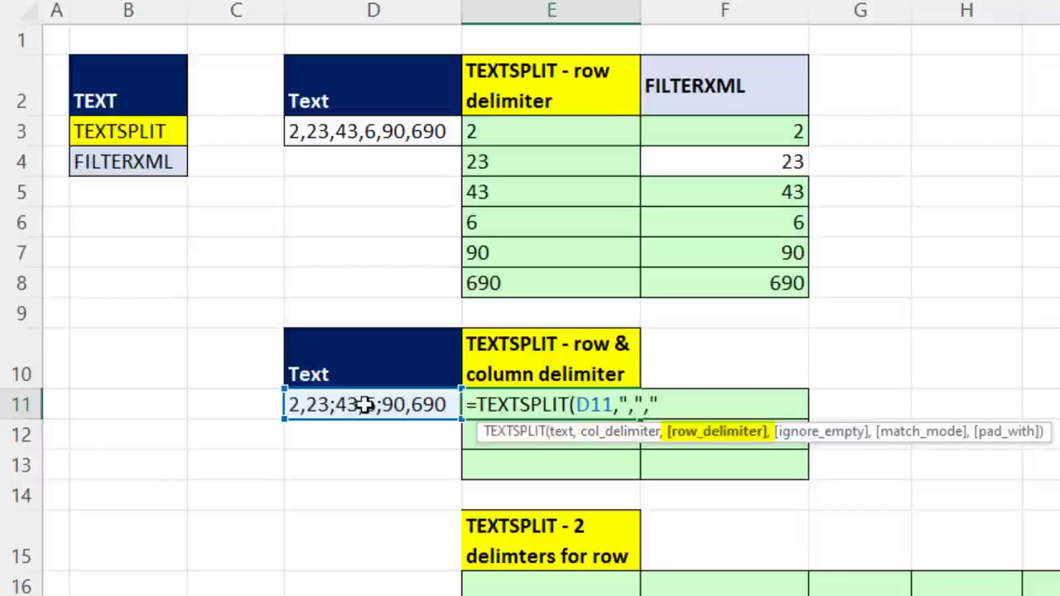
pyautogui.write('";"')
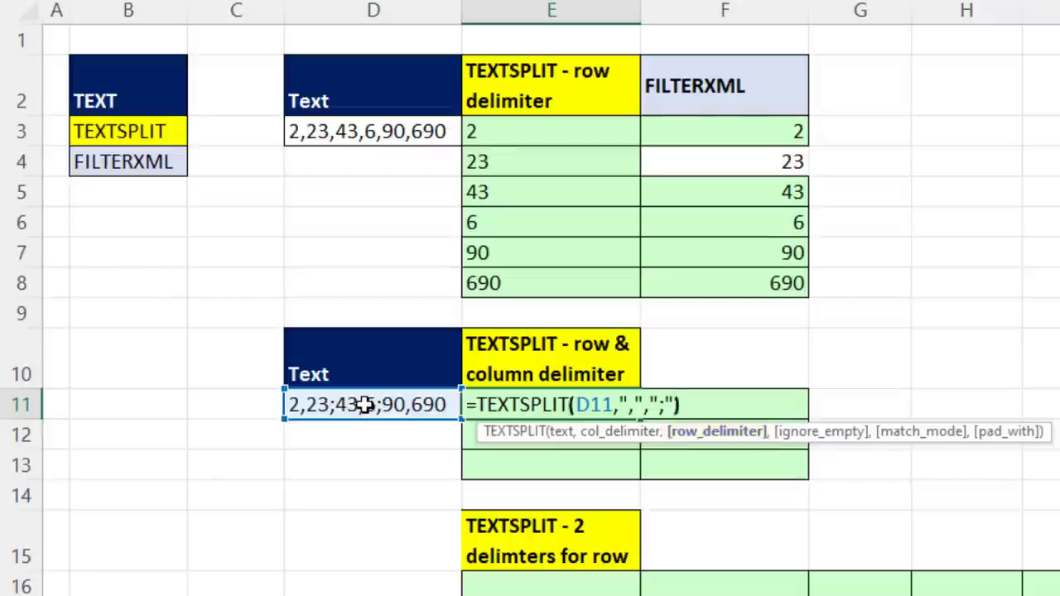
pyautogui.write(')')
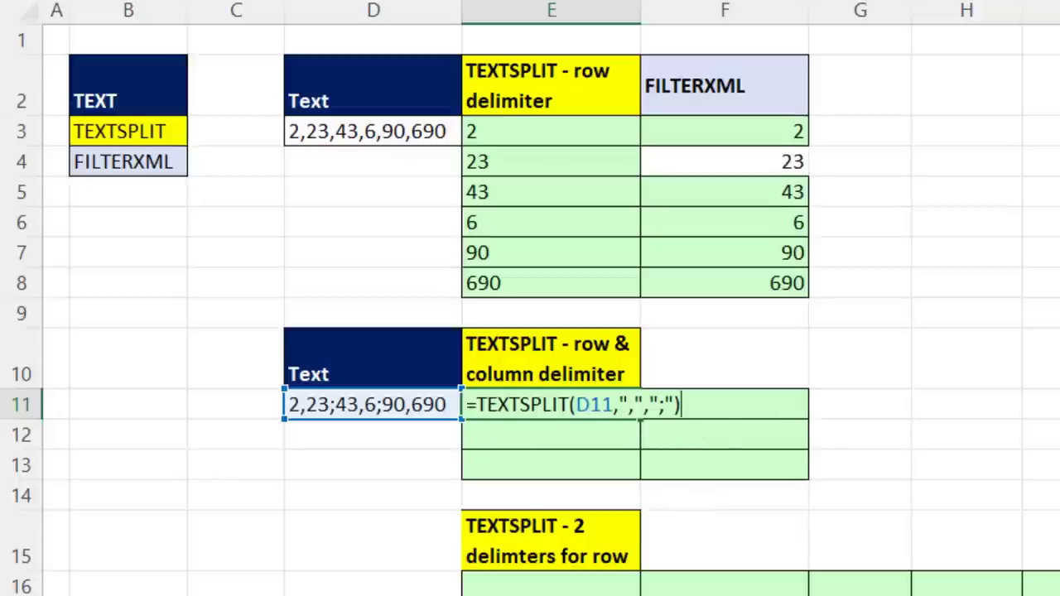
pyautogui.hotkey('ctrl', 'Return')
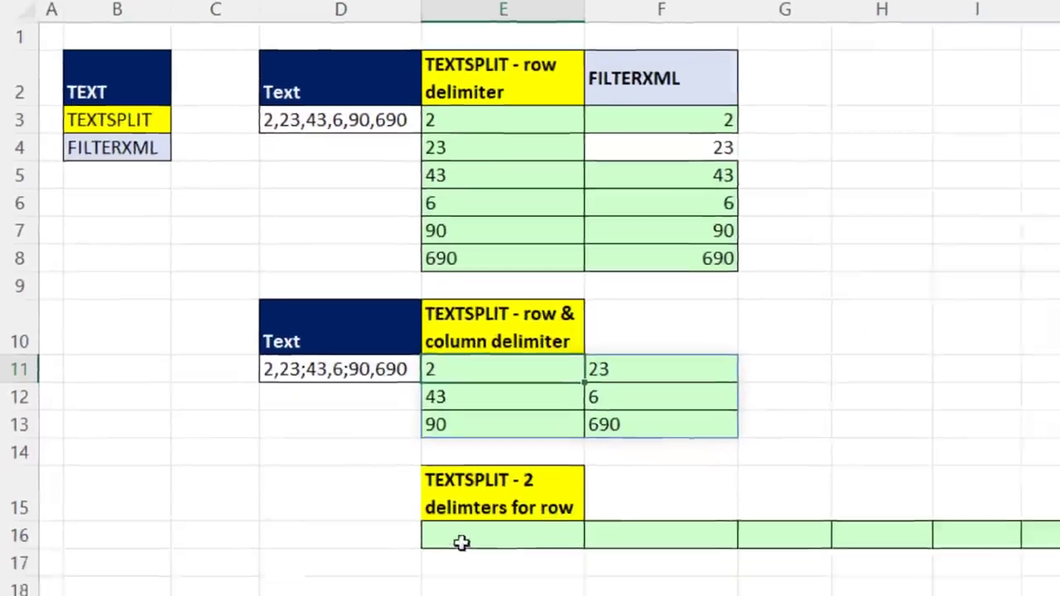
# In E16 under the "TEXTSPLIT - 2 delimters for row" heading, enter =TEXTSPLIT(D11,",") to split the text at commas.
pyautogui.click(497, 584)
pyautogui.write('TEXTSPLIT(')
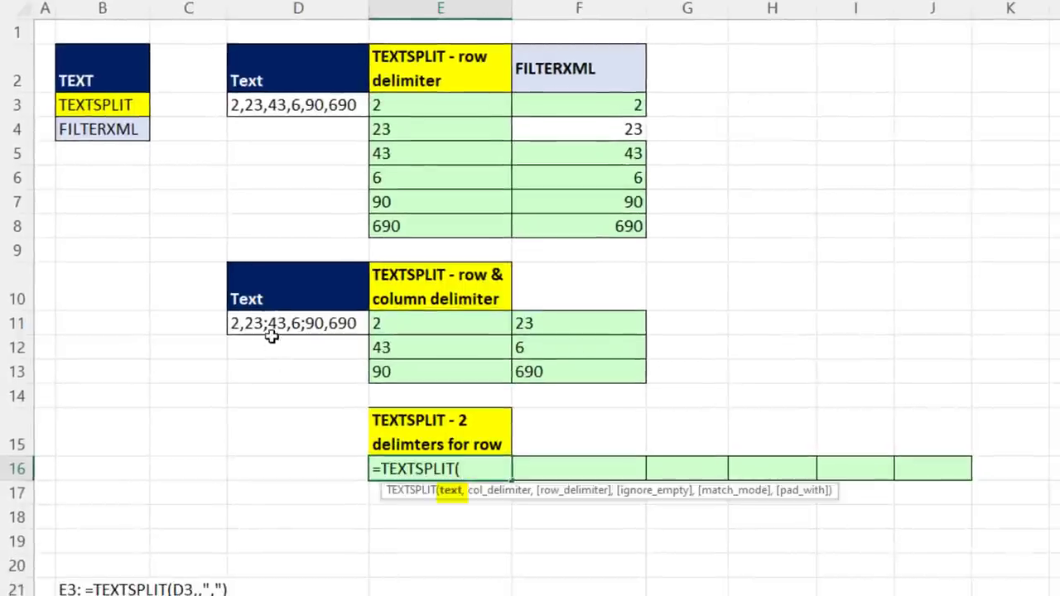
pyautogui.click(273, 324)
pyautogui.write(',')
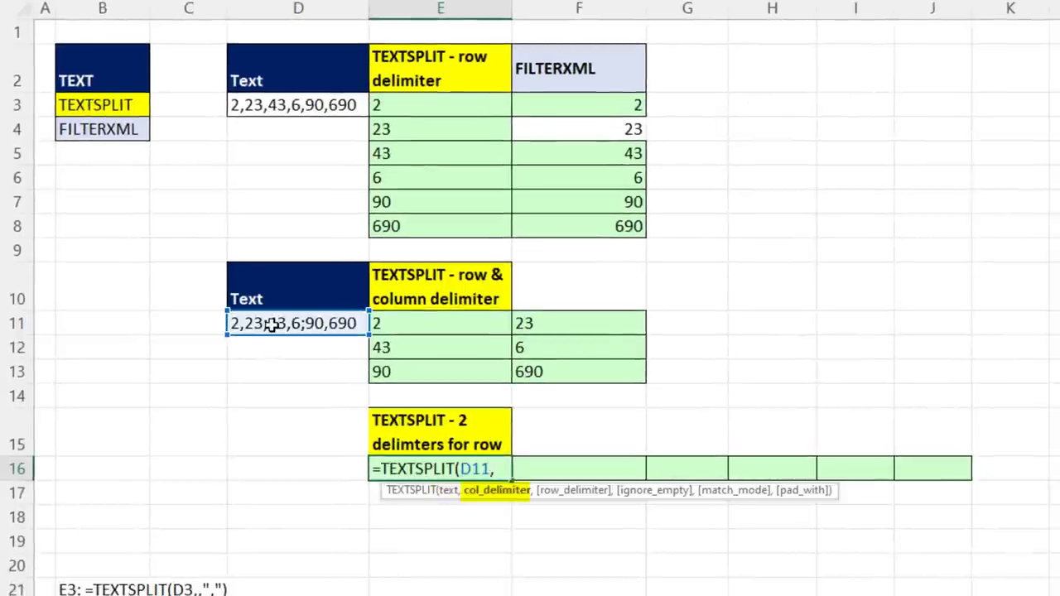
pyautogui.write('",')
pyautogui.hotkey('ctrl', 'Return')
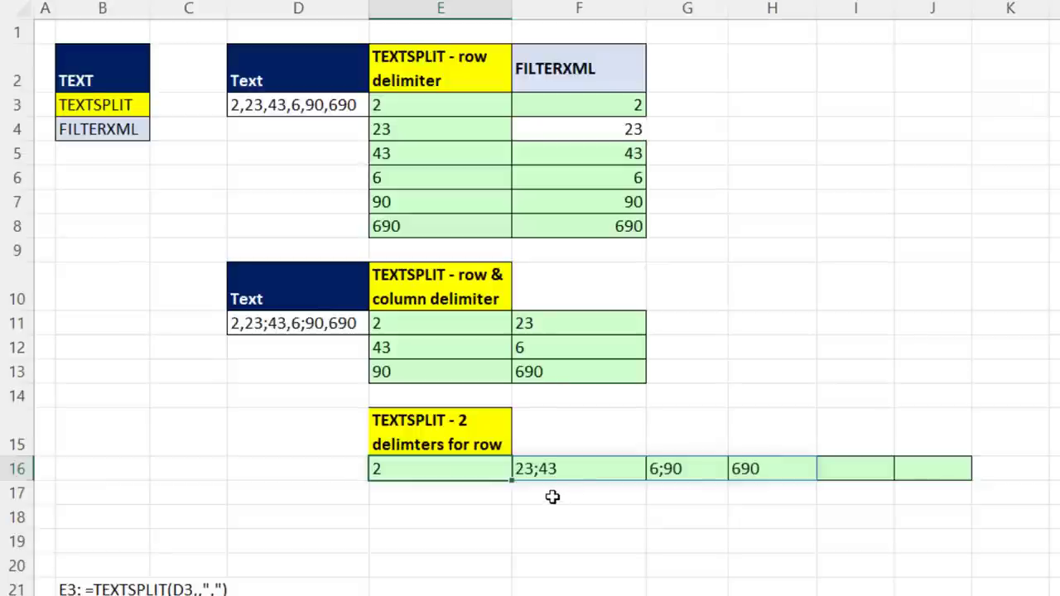
# Change the E16 formula to =TEXTSPLIT(D11,{",",";"}) so both commas and semicolons split the text across columns.
pyautogui.press('F2')
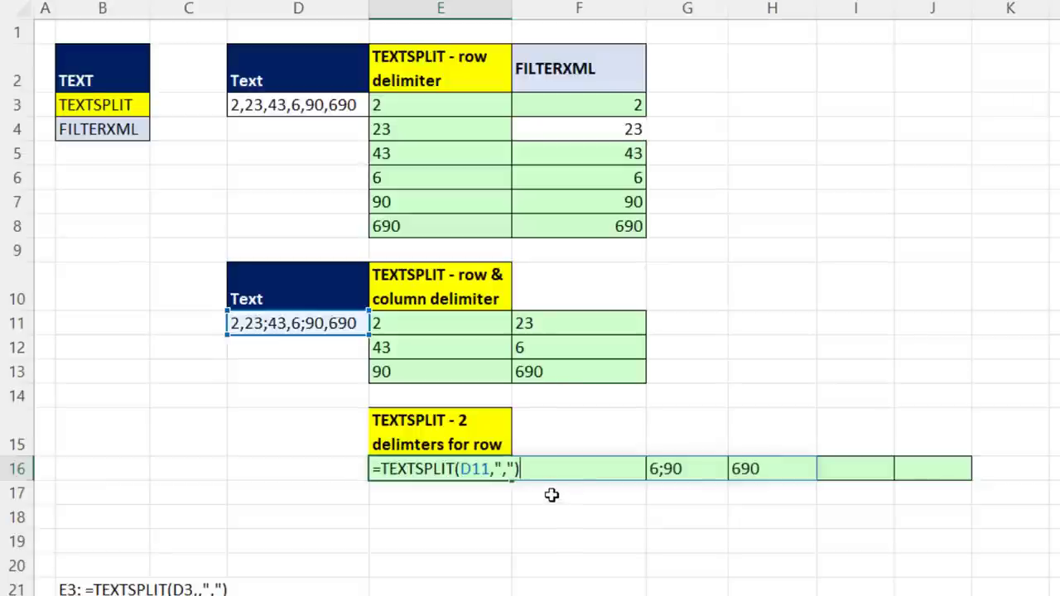
pyautogui.click(493, 469)
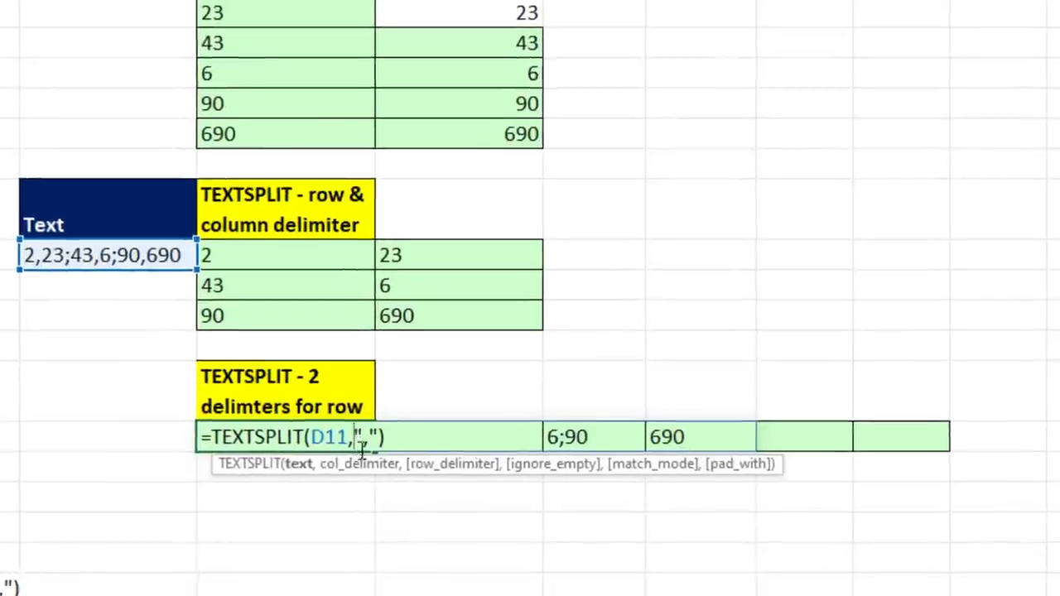
pyautogui.write('{"')
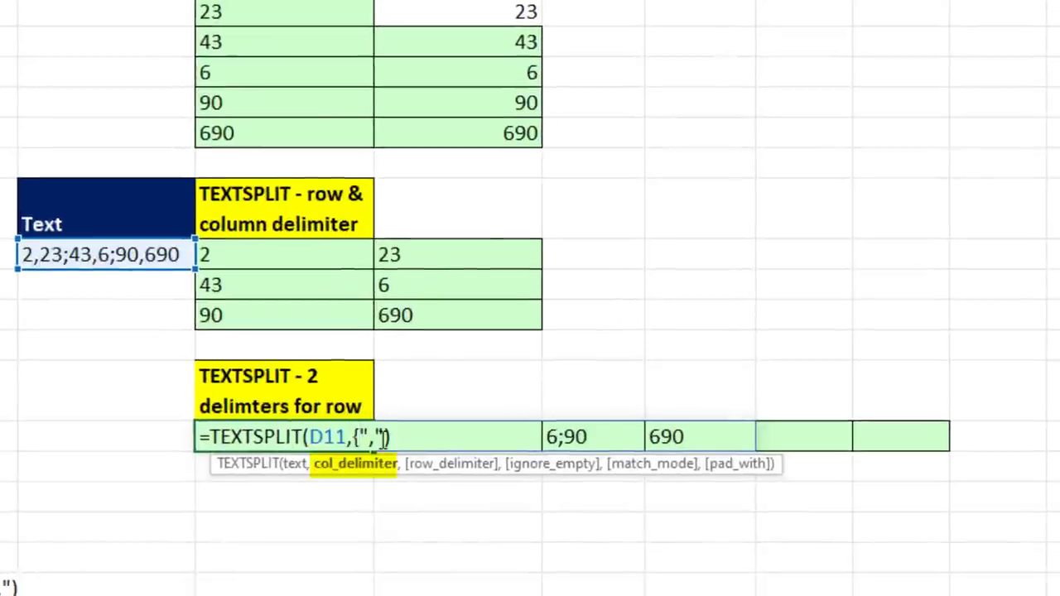
pyautogui.write(',",";"')
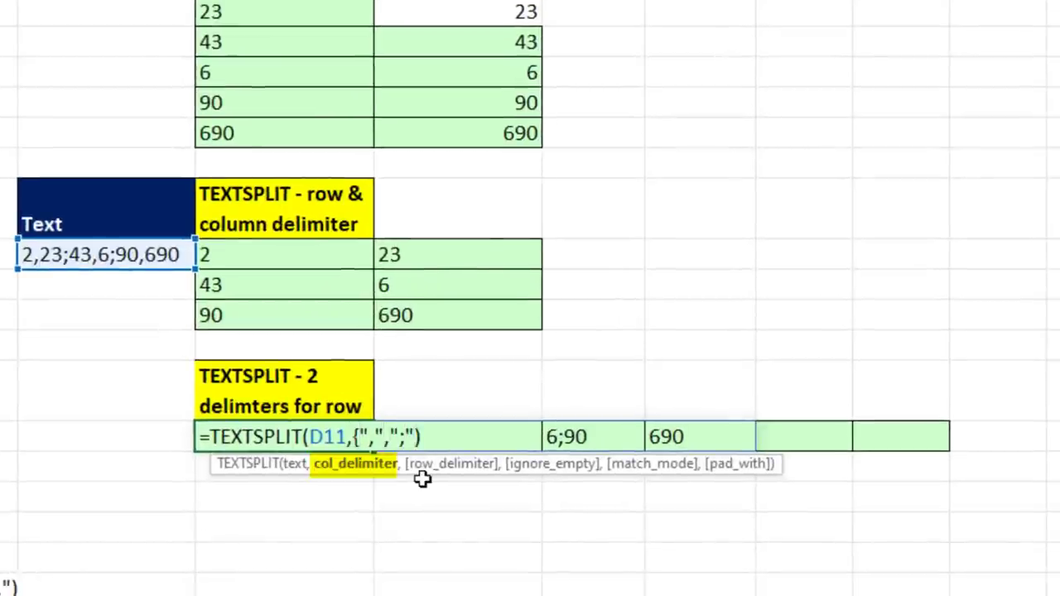
pyautogui.write('}')
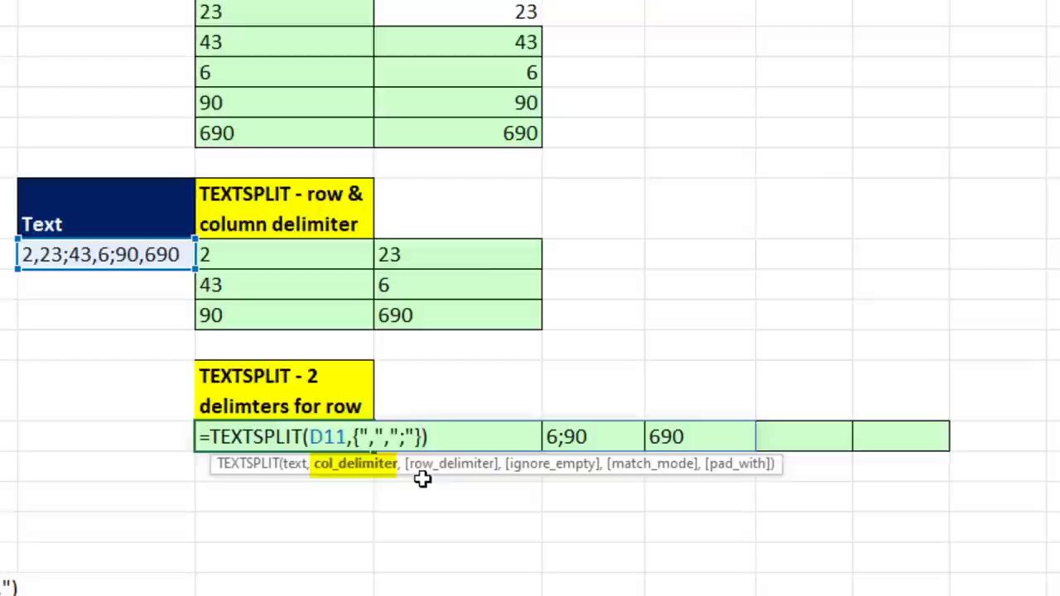
pyautogui.hotkey('ctrl', 'Return')
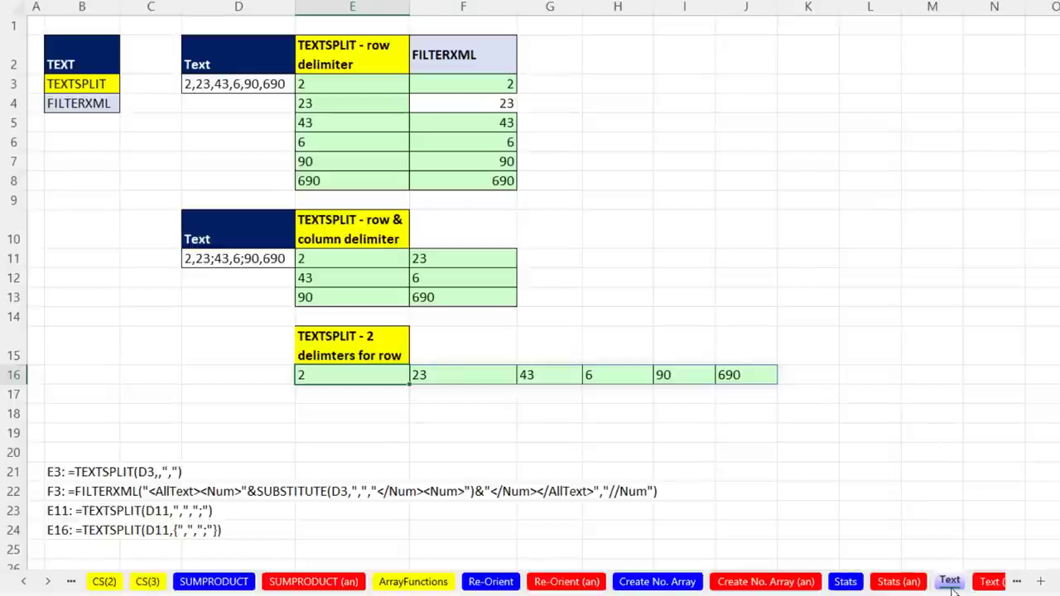
# Review the earlier worksheets in turn: Stats, Create No. Array, Re-Orient, SUMPRODUCT, CompactSolutions, MakingThingsEasy and Fun.
pyautogui.click(845, 581)
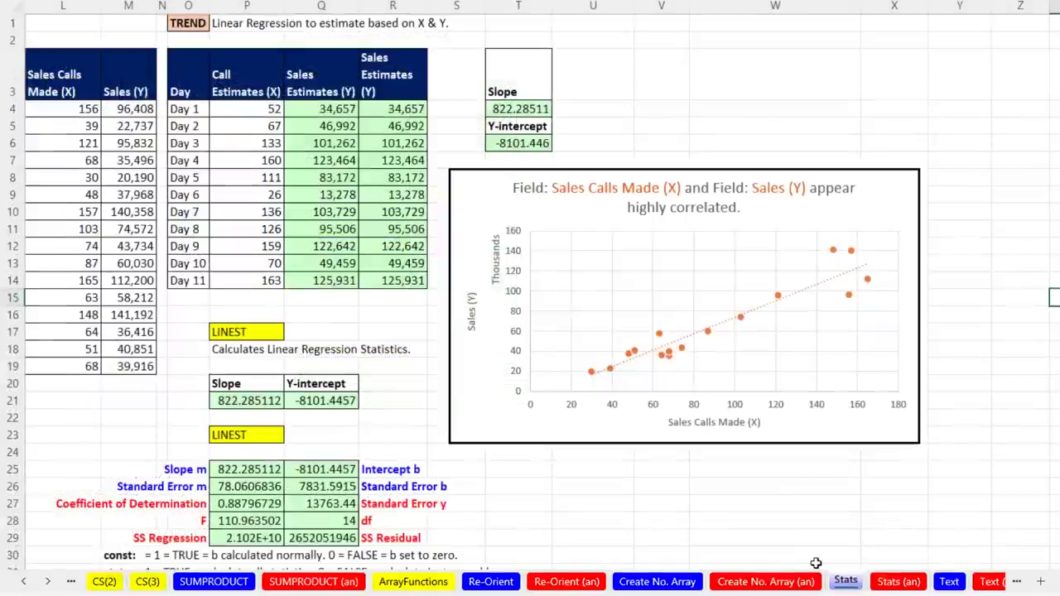
pyautogui.click(681, 587)
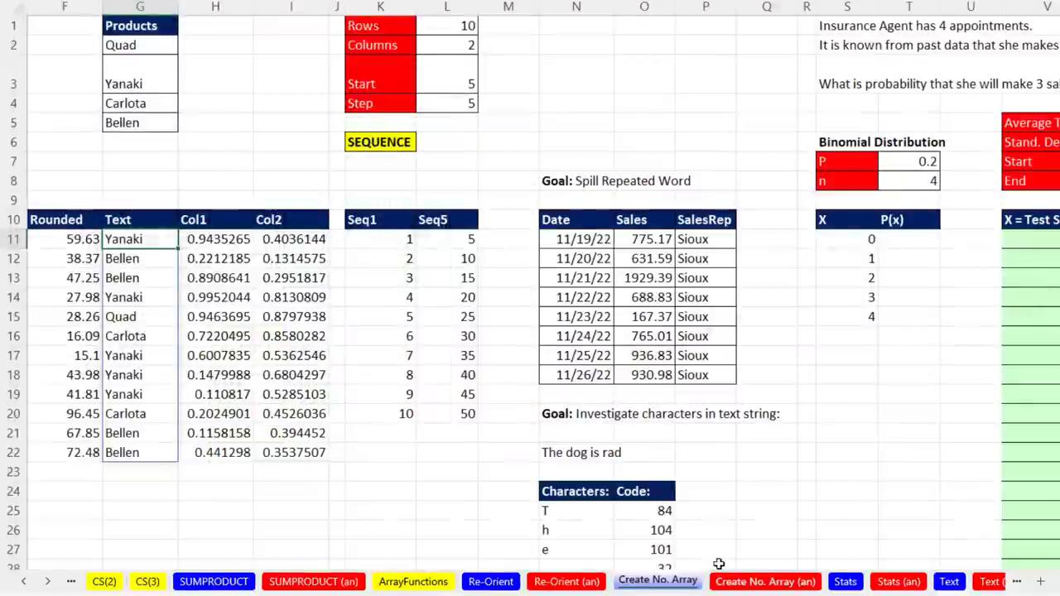
pyautogui.click(486, 585)
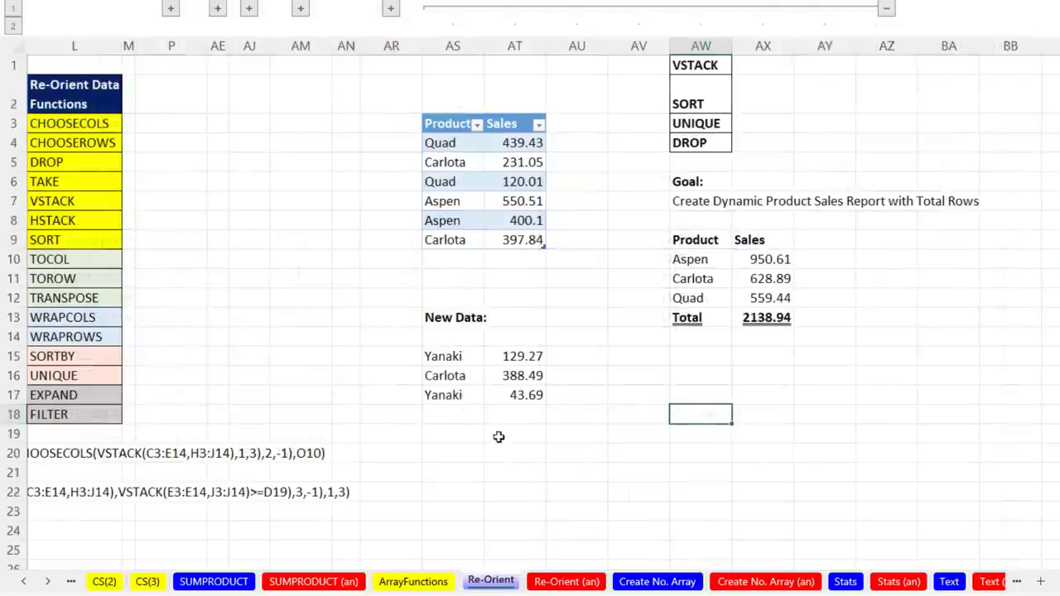
pyautogui.press('Home')
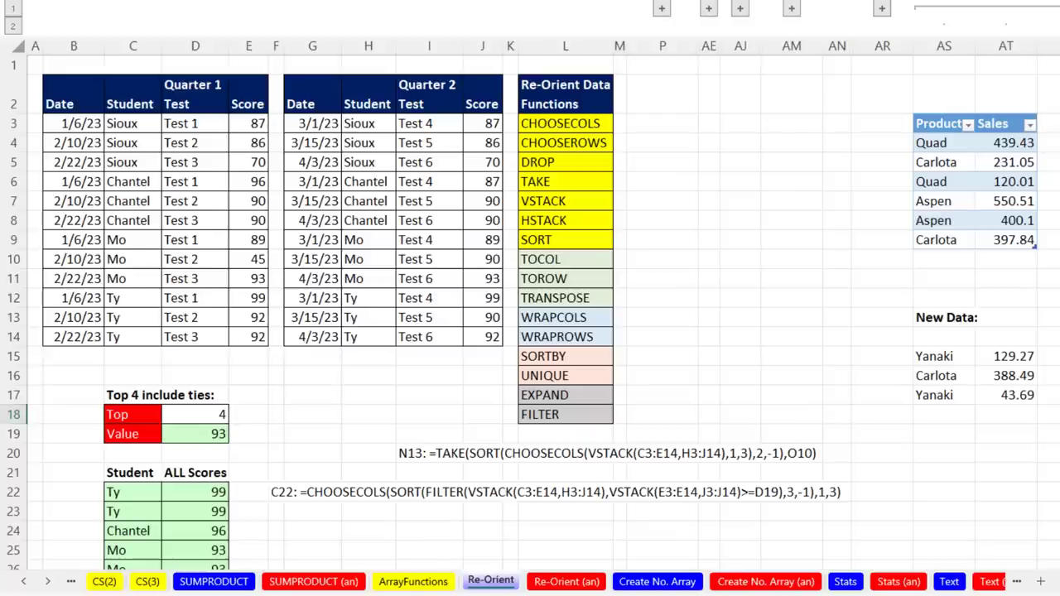
pyautogui.click(209, 583)
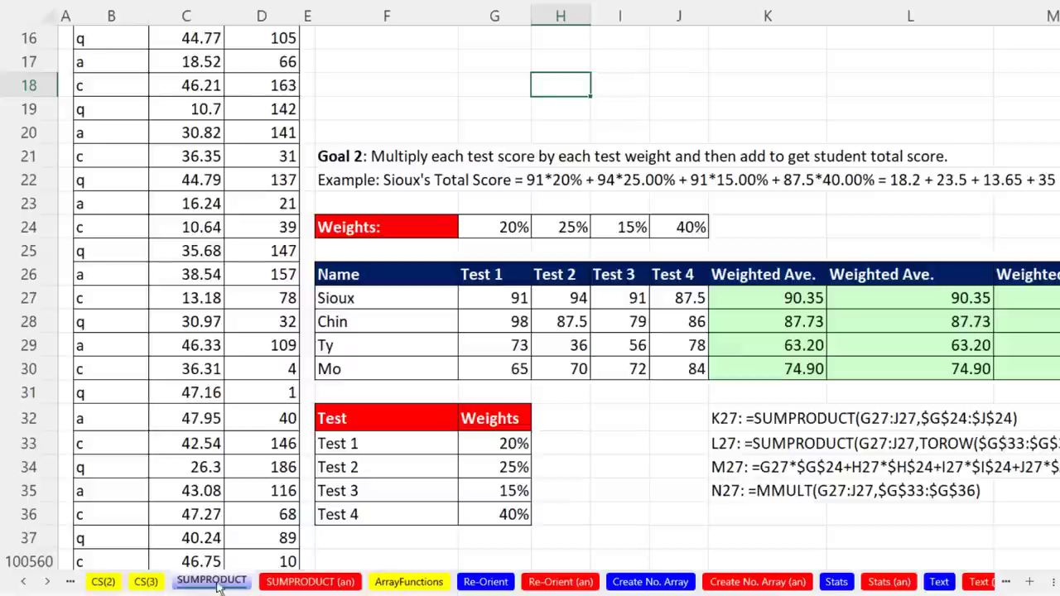
pyautogui.click(25, 583)
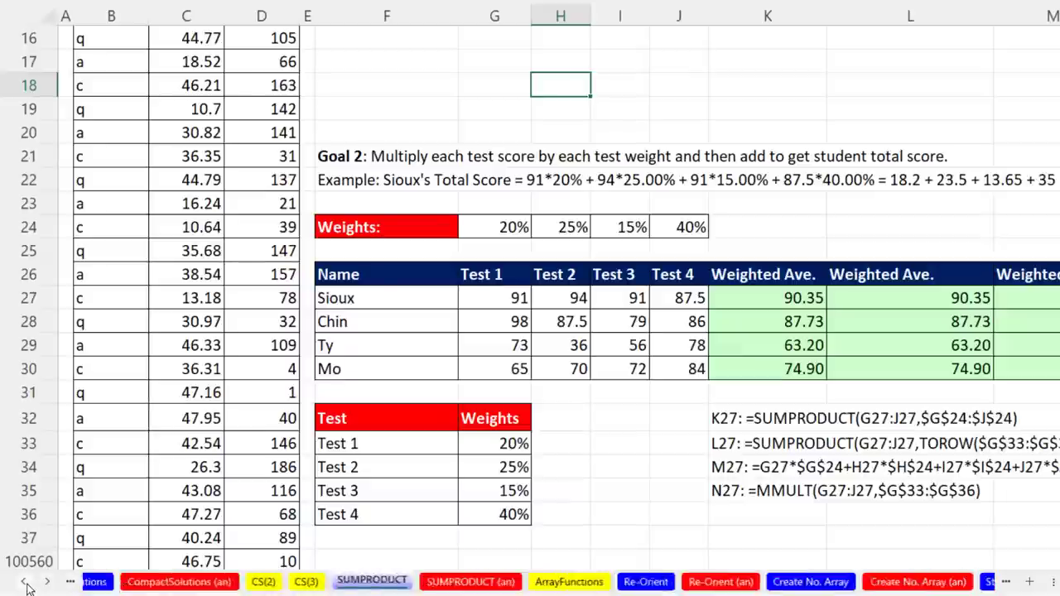
pyautogui.click(286, 583)
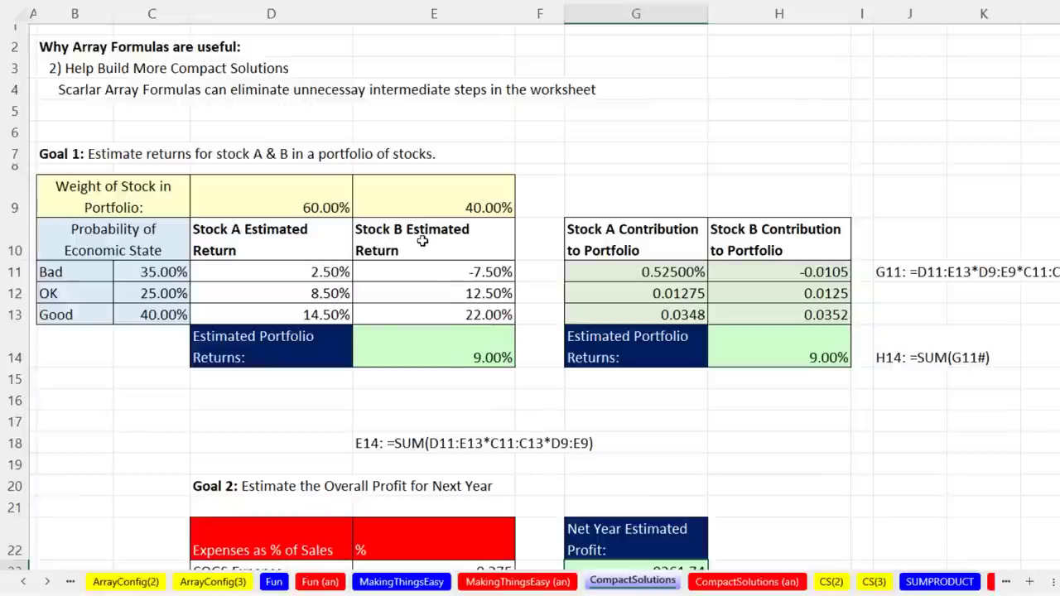
pyautogui.click(439, 581)
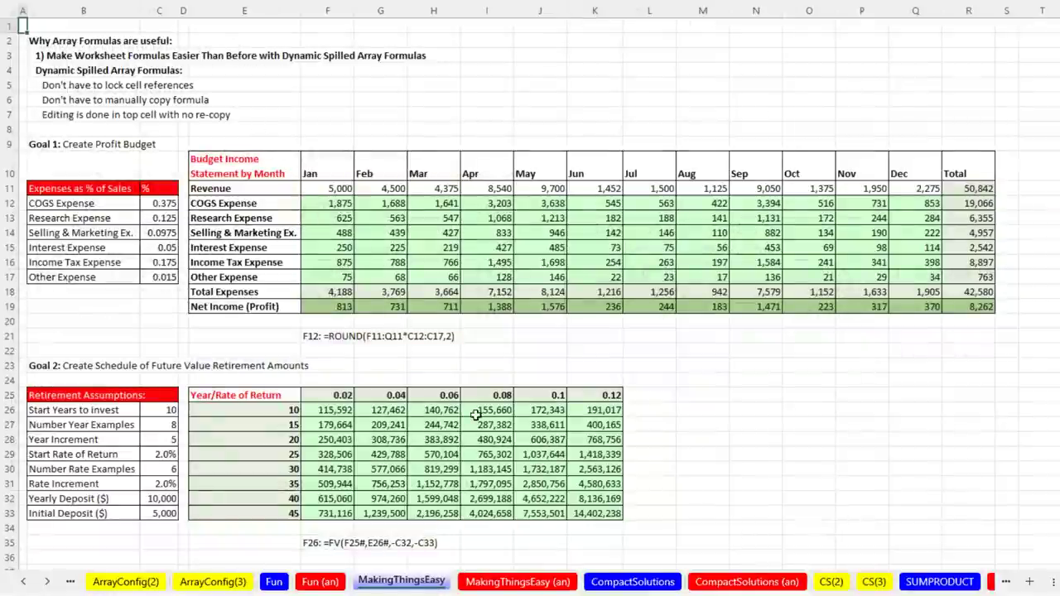
pyautogui.click(282, 582)
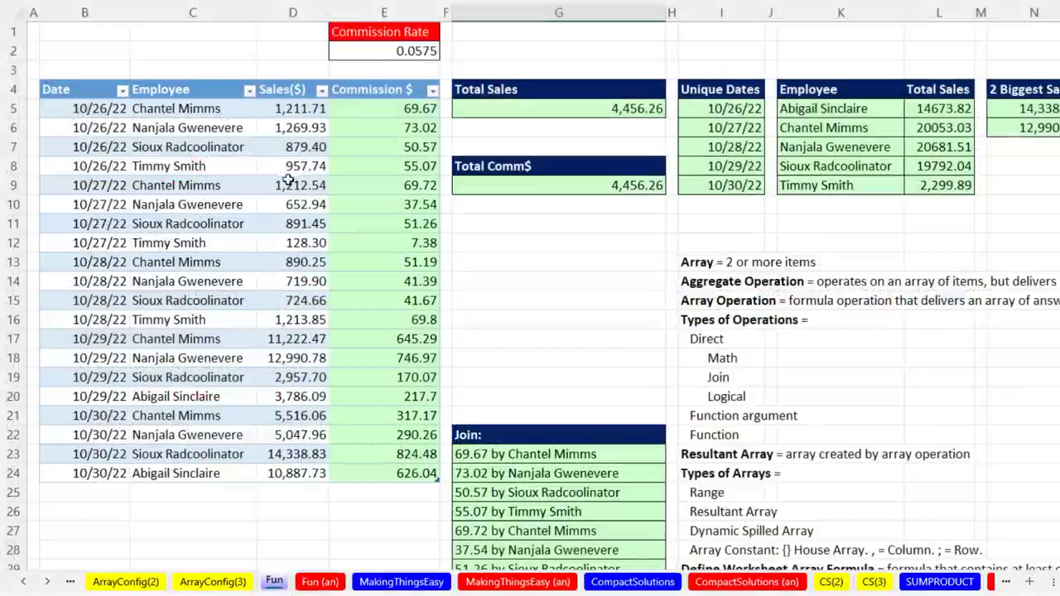